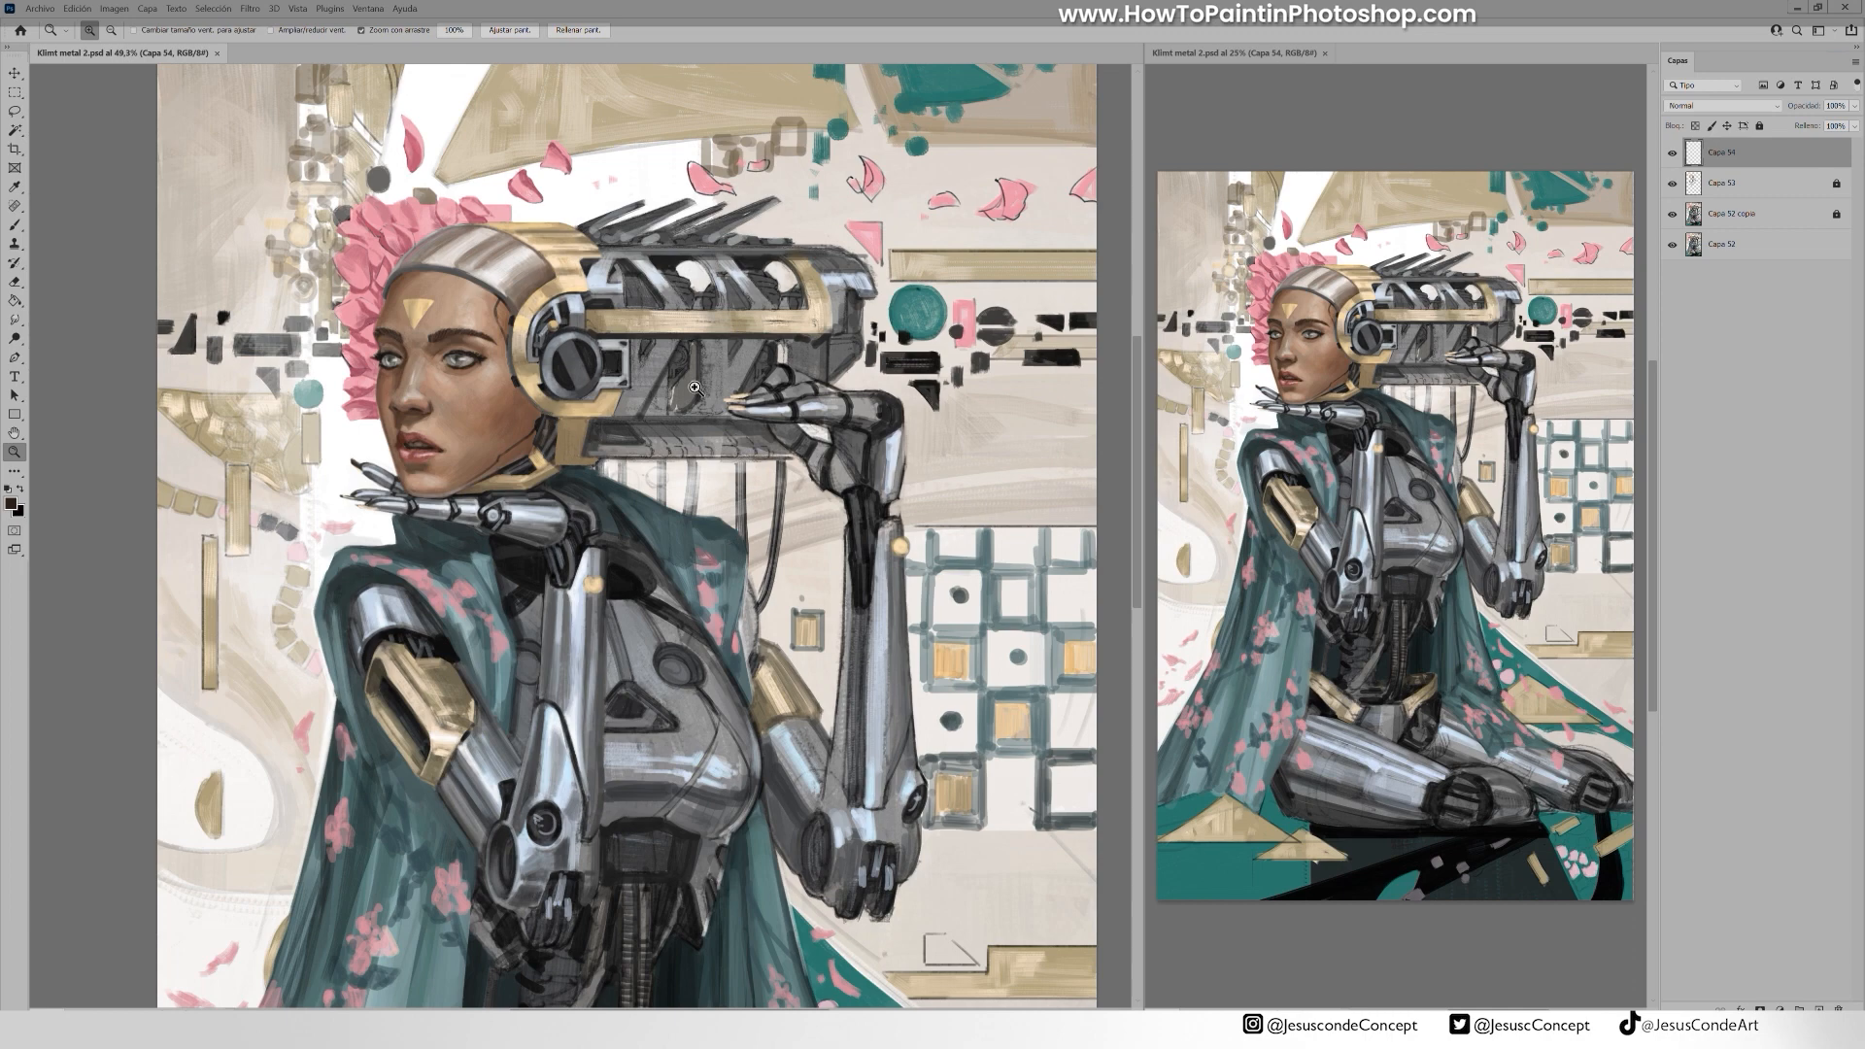
Use the Brush to paint grey vertical strokes over the textured panel beside the helmet's white-framed square socket
{"action": "left_click_drag", "start_coordinate": [695, 388], "coordinate": [836, 398]}
{"action": "left_click", "coordinate": [90, 30]}
{"action": "left_click", "coordinate": [97, 702]}
{"action": "mouse_move", "coordinate": [724, 370]}
{"action": "left_mouse_down"}
{"action": "mouse_move", "coordinate": [624, 359]}
{"action": "mouse_move", "coordinate": [616, 402]}
{"action": "left_mouse_up"}
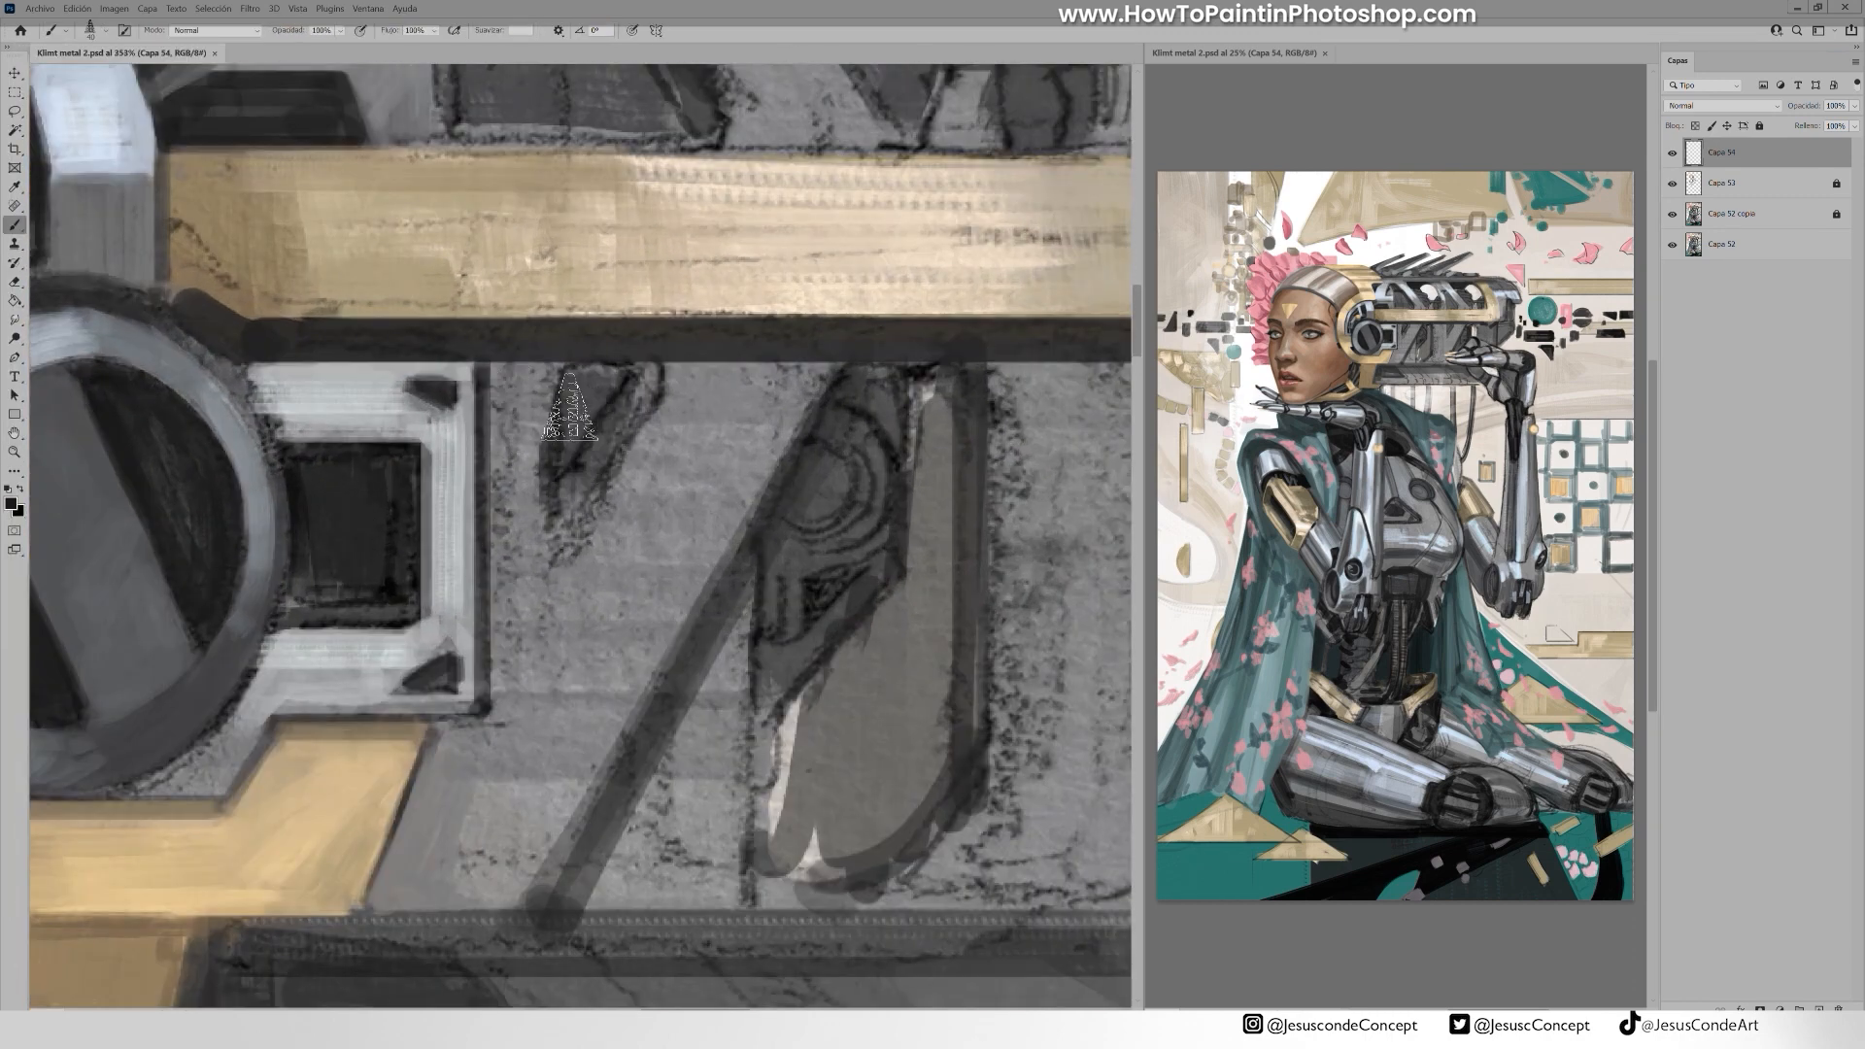
{"action": "left_click_drag", "start_coordinate": [506, 388], "coordinate": [506, 568]}
{"action": "mouse_move", "coordinate": [532, 381]}
{"action": "left_mouse_down"}
{"action": "mouse_move", "coordinate": [534, 447]}
{"action": "mouse_move", "coordinate": [562, 390]}
{"action": "mouse_move", "coordinate": [551, 524]}
{"action": "left_mouse_up"}
{"action": "left_click", "coordinate": [544, 408], "text": "alt"}
Clean up the grey strip between the white-framed socket and the dark triangular notch with a smaller brush
{"action": "key", "text": "bracketleft"}
{"action": "key", "text": "bracketleft"}
{"action": "key", "text": "bracketleft"}
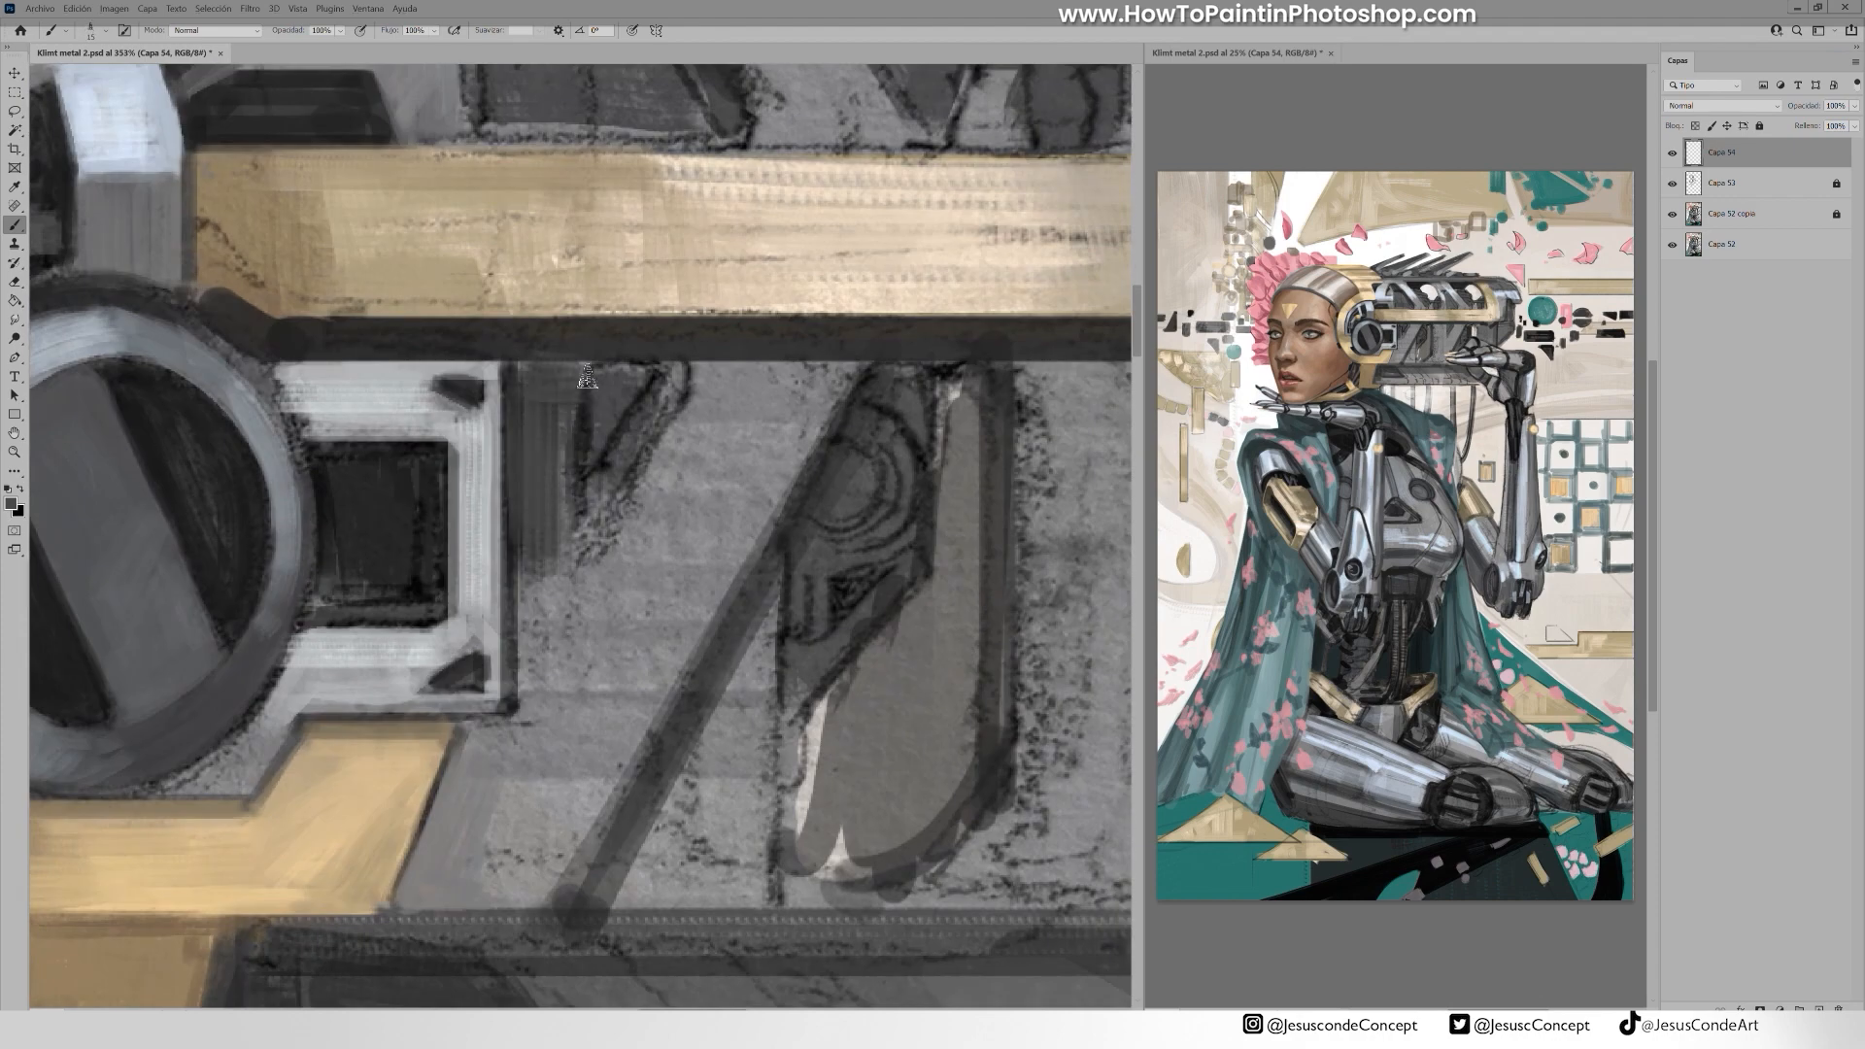
{"action": "left_click", "coordinate": [565, 532], "text": "alt"}
{"action": "left_click_drag", "start_coordinate": [551, 375], "coordinate": [551, 482]}
{"action": "left_click_drag", "start_coordinate": [530, 369], "coordinate": [529, 556]}
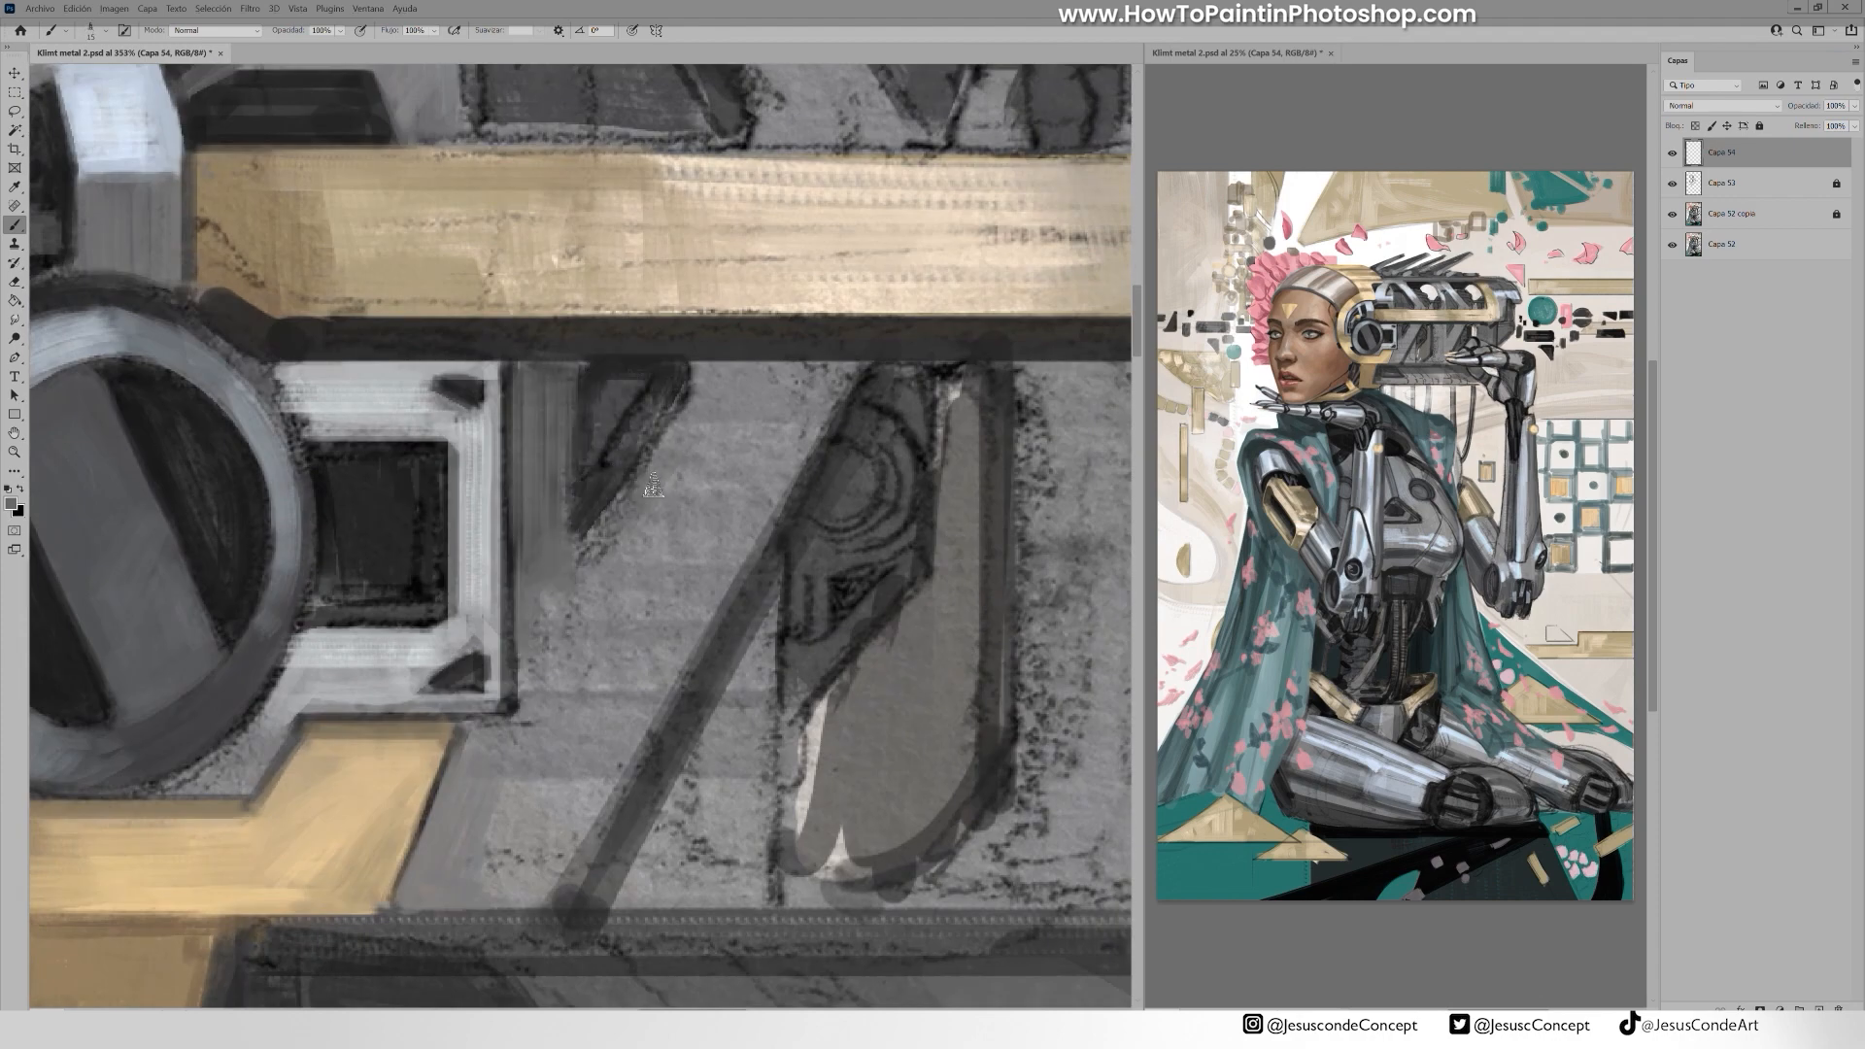
Sharpen the dark triangular notch and paint smooth grey strokes down the wide diagonal band beside it
{"action": "left_click_drag", "start_coordinate": [684, 400], "coordinate": [590, 546]}
{"action": "mouse_move", "coordinate": [731, 384]}
{"action": "left_mouse_down"}
{"action": "mouse_move", "coordinate": [643, 542]}
{"action": "mouse_move", "coordinate": [682, 554]}
{"action": "left_mouse_up"}
{"action": "left_click_drag", "start_coordinate": [717, 374], "coordinate": [831, 369]}
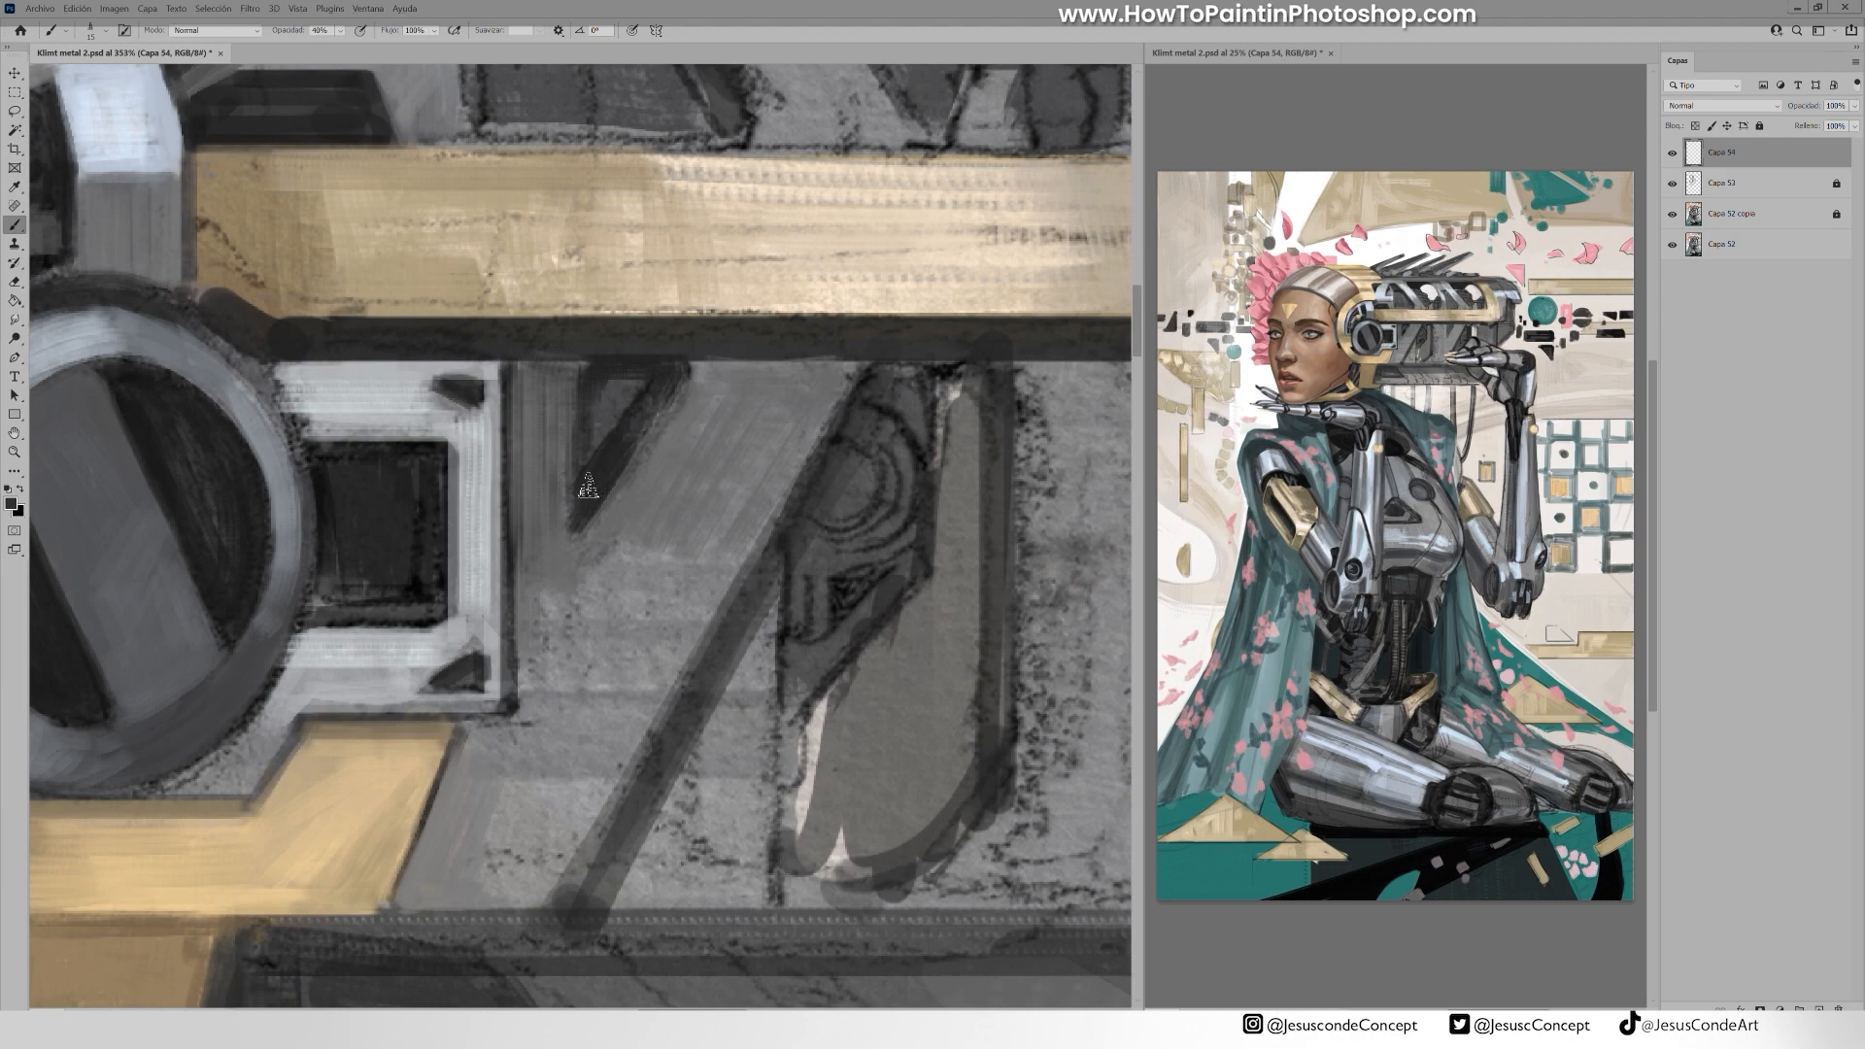
{"action": "left_click_drag", "start_coordinate": [576, 527], "coordinate": [565, 426]}
{"action": "left_click_drag", "start_coordinate": [729, 447], "coordinate": [587, 709]}
{"action": "left_click_drag", "start_coordinate": [621, 608], "coordinate": [544, 743]}
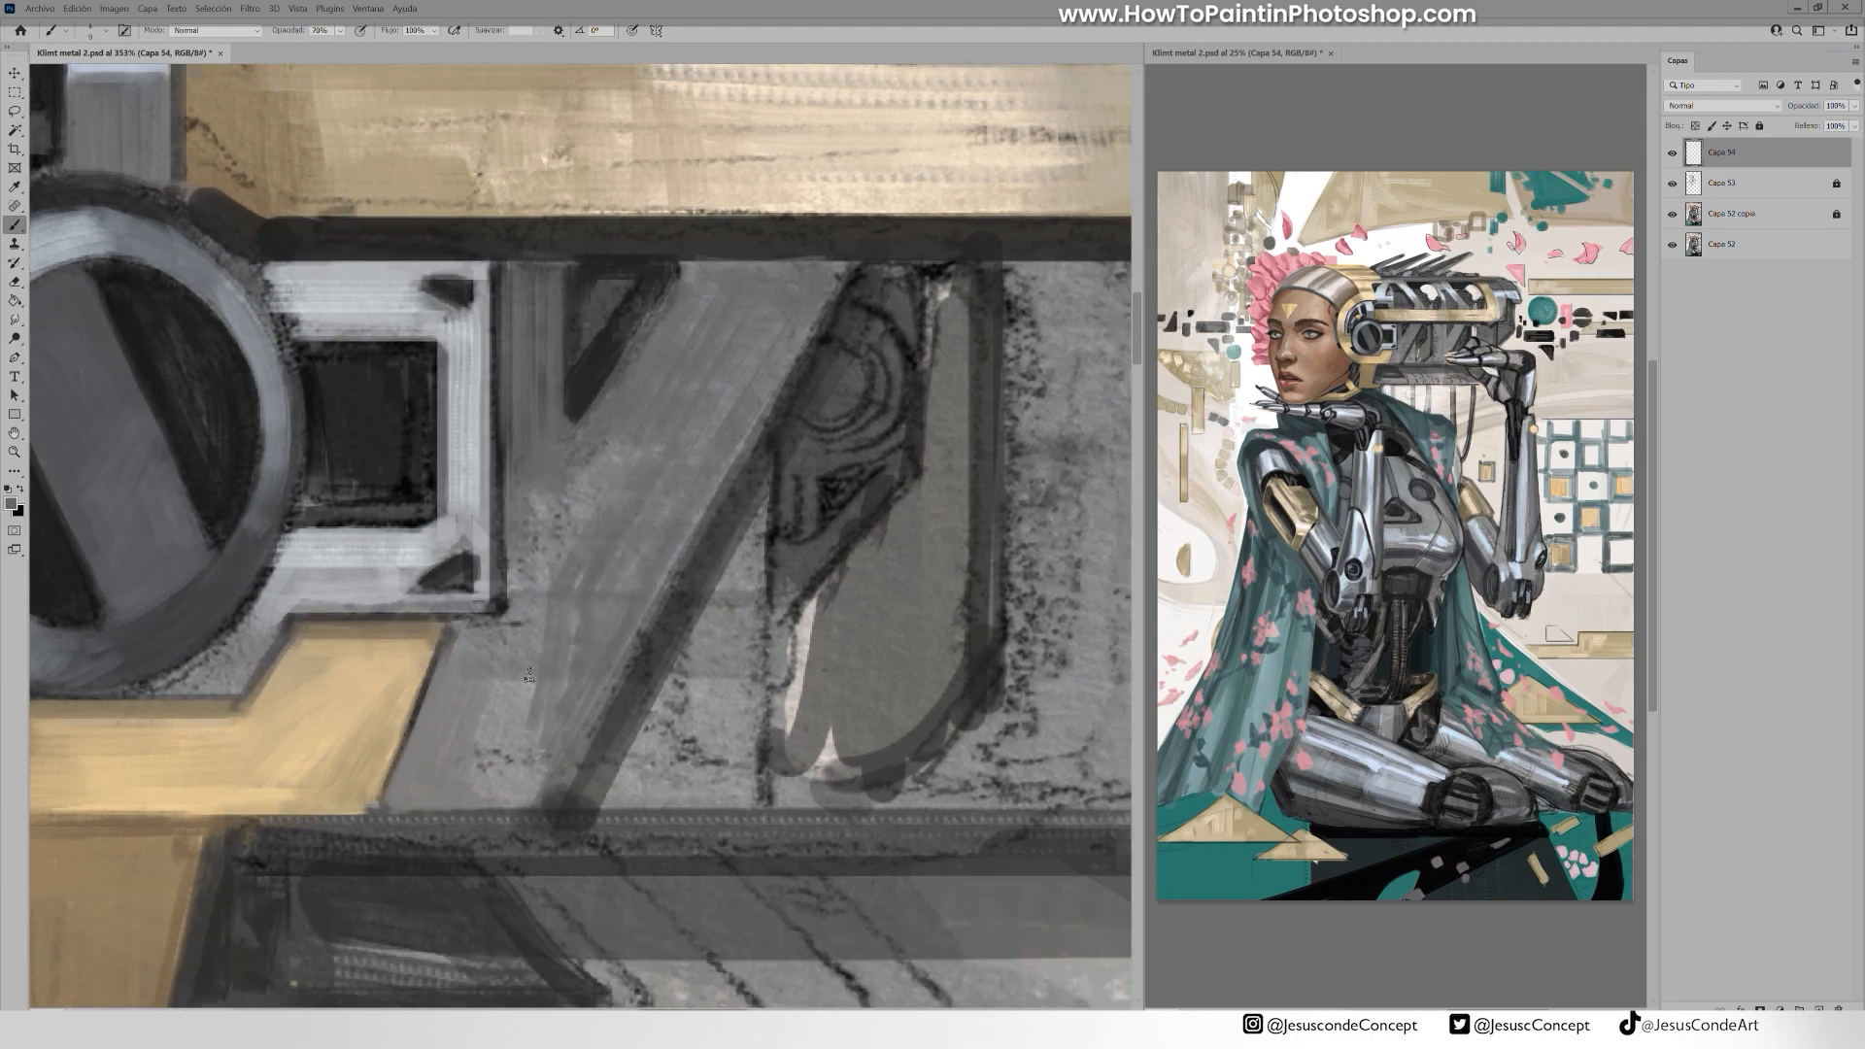
{"action": "mouse_move", "coordinate": [510, 636]}
{"action": "left_mouse_down"}
{"action": "mouse_move", "coordinate": [463, 650]}
{"action": "mouse_move", "coordinate": [496, 780]}
{"action": "left_mouse_up"}
Paint grey over the rough triangular area between the dark diagonal strut and the elongated panel
{"action": "left_click_drag", "start_coordinate": [623, 783], "coordinate": [756, 636]}
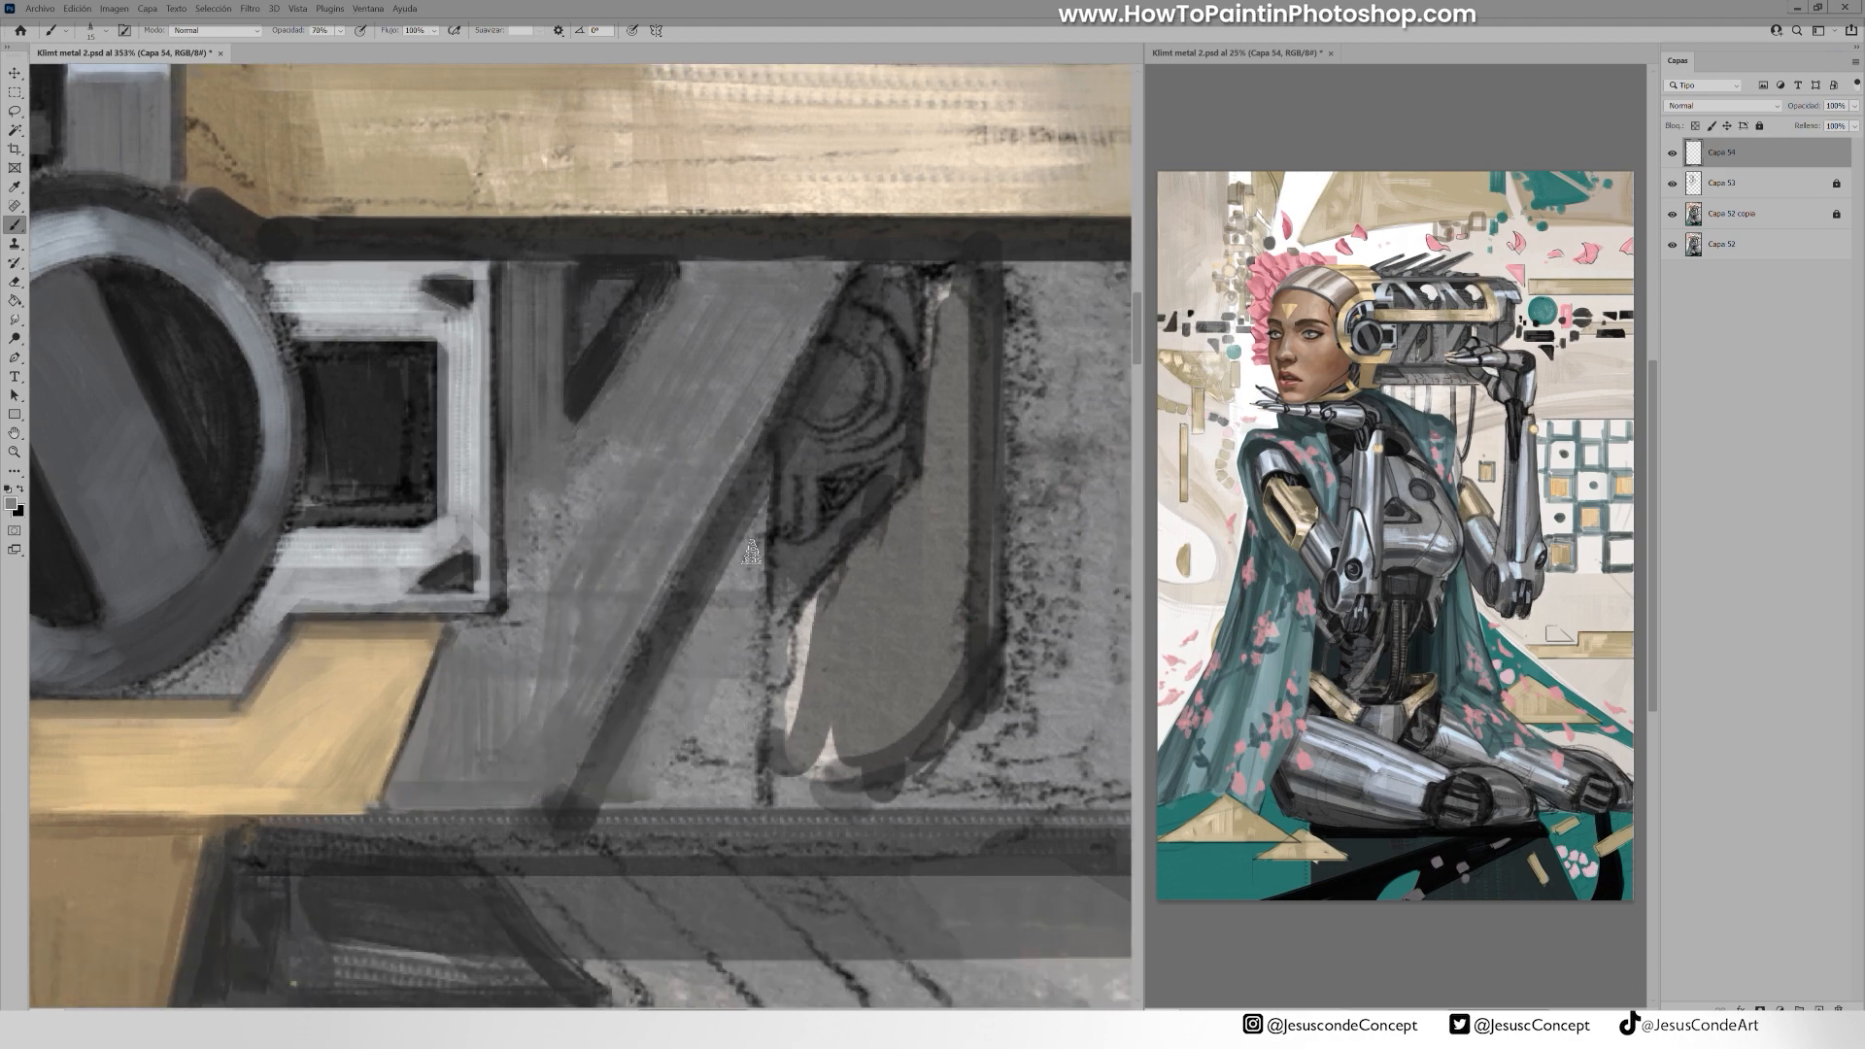
{"action": "left_click_drag", "start_coordinate": [753, 552], "coordinate": [763, 792]}
{"action": "left_click_drag", "start_coordinate": [845, 483], "coordinate": [675, 653]}
{"action": "left_click", "coordinate": [683, 653], "text": "alt"}
Outline the outer edge and lower corner of the elongated grey panel with straight dark strokes
{"action": "mouse_move", "coordinate": [757, 531]}
{"action": "left_mouse_down"}
{"action": "mouse_move", "coordinate": [778, 447]}
{"action": "mouse_move", "coordinate": [771, 520]}
{"action": "left_mouse_up"}
{"action": "left_click", "coordinate": [809, 453]}
{"action": "left_click", "coordinate": [805, 824], "text": "shift"}
{"action": "left_click_drag", "start_coordinate": [792, 821], "coordinate": [761, 721]}
{"action": "left_click", "coordinate": [670, 854], "text": "shift"}
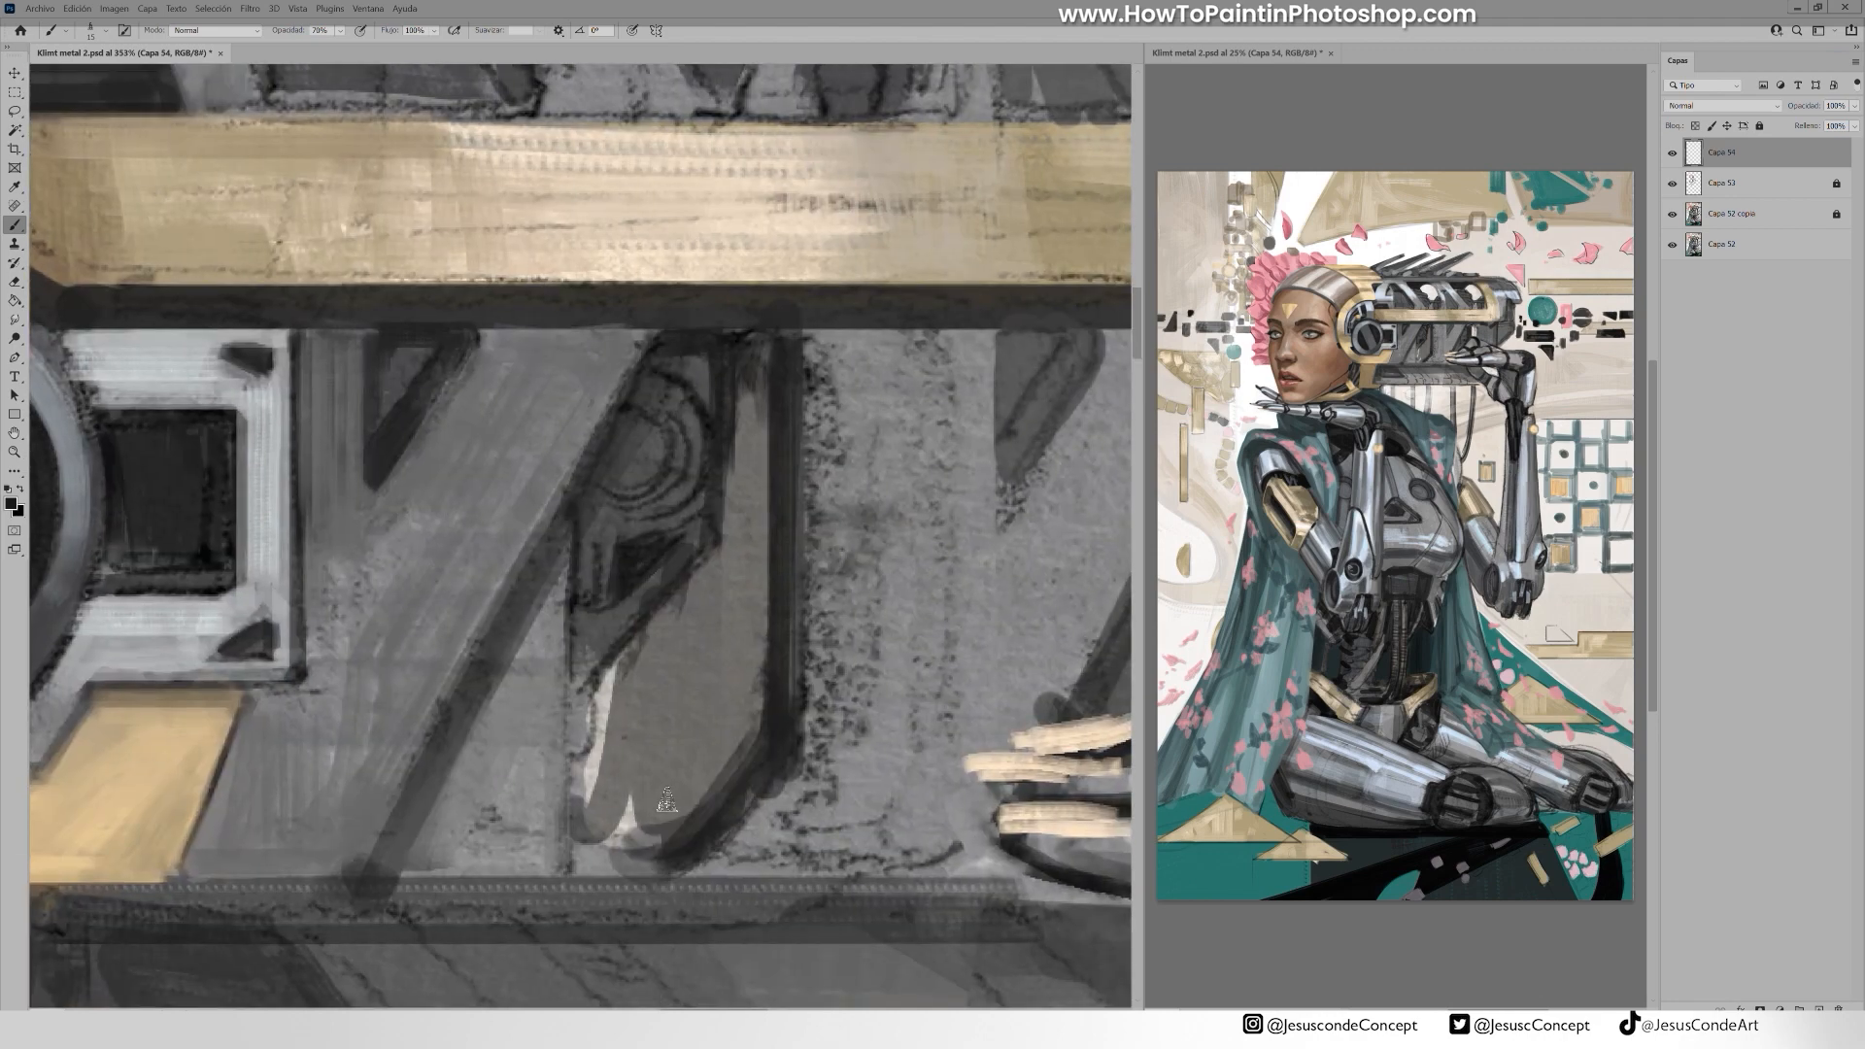
Cover the white gaps in the elongated panel and shape its angular lower end with grey and dark strokes
{"action": "left_click_drag", "start_coordinate": [626, 661], "coordinate": [631, 631]}
{"action": "left_click", "coordinate": [717, 530], "text": "alt"}
{"action": "key", "text": "bracketright"}
{"action": "left_click_drag", "start_coordinate": [719, 530], "coordinate": [585, 667]}
{"action": "left_click_drag", "start_coordinate": [586, 618], "coordinate": [587, 832]}
{"action": "left_click_drag", "start_coordinate": [590, 782], "coordinate": [669, 839]}
{"action": "mouse_move", "coordinate": [596, 698]}
{"action": "left_mouse_down"}
{"action": "mouse_move", "coordinate": [694, 795]}
{"action": "mouse_move", "coordinate": [665, 616]}
{"action": "mouse_move", "coordinate": [620, 688]}
{"action": "left_mouse_up"}
{"action": "left_click", "coordinate": [698, 596], "text": "alt"}
{"action": "left_click_drag", "start_coordinate": [608, 678], "coordinate": [717, 775]}
{"action": "mouse_move", "coordinate": [760, 328]}
{"action": "left_mouse_down"}
{"action": "mouse_move", "coordinate": [764, 398]}
{"action": "mouse_move", "coordinate": [729, 424]}
{"action": "left_mouse_up"}
Paint grey strokes over the textured surface between the elongated panel and the robot's fingertips
{"action": "left_click_drag", "start_coordinate": [972, 495], "coordinate": [808, 435]}
{"action": "mouse_move", "coordinate": [825, 377]}
{"action": "left_mouse_down"}
{"action": "mouse_move", "coordinate": [827, 494]}
{"action": "mouse_move", "coordinate": [886, 403]}
{"action": "left_mouse_up"}
{"action": "left_click_drag", "start_coordinate": [642, 399], "coordinate": [642, 695]}
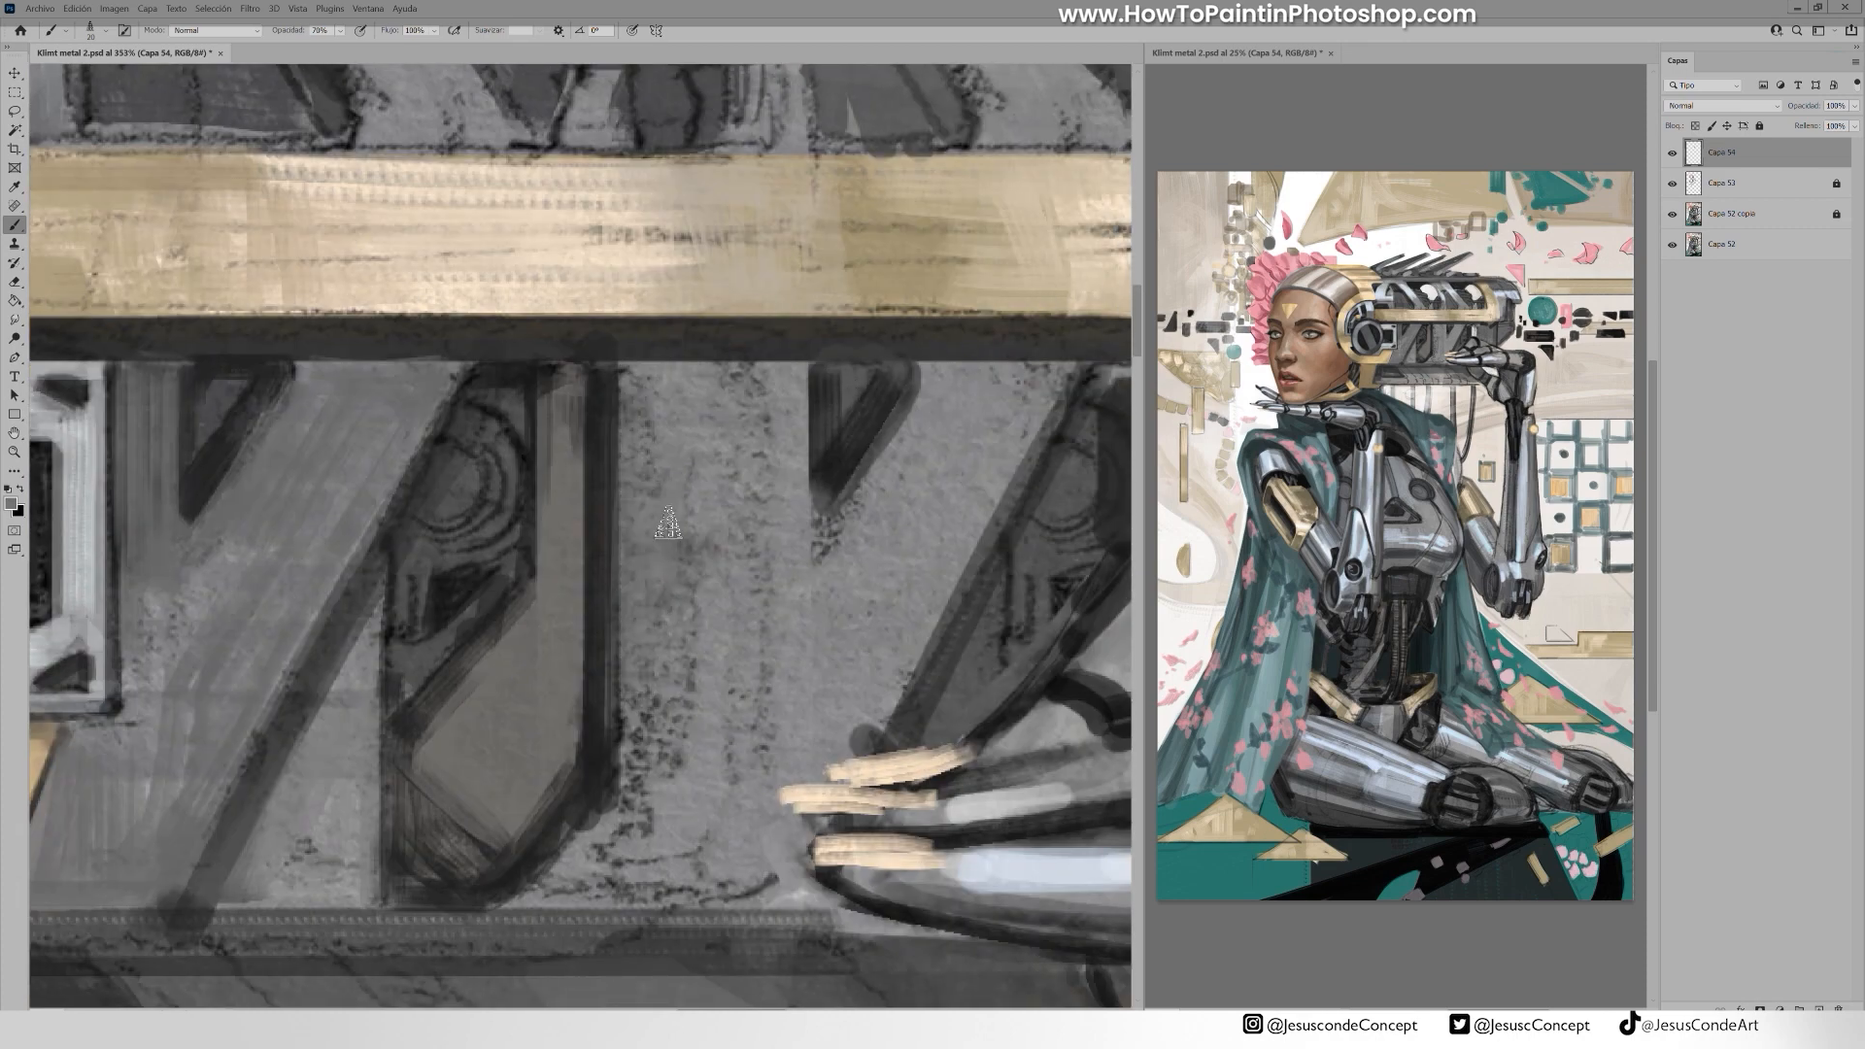
{"action": "left_click", "coordinate": [724, 430], "text": "alt"}
{"action": "left_click_drag", "start_coordinate": [778, 383], "coordinate": [776, 588]}
{"action": "left_click", "coordinate": [148, 522], "text": "alt"}
{"action": "mouse_move", "coordinate": [640, 388]}
{"action": "left_mouse_down"}
{"action": "mouse_move", "coordinate": [635, 821]}
{"action": "mouse_move", "coordinate": [546, 878]}
{"action": "left_mouse_up"}
{"action": "mouse_move", "coordinate": [798, 849]}
{"action": "left_mouse_down"}
{"action": "mouse_move", "coordinate": [720, 875]}
{"action": "mouse_move", "coordinate": [712, 780]}
{"action": "left_mouse_up"}
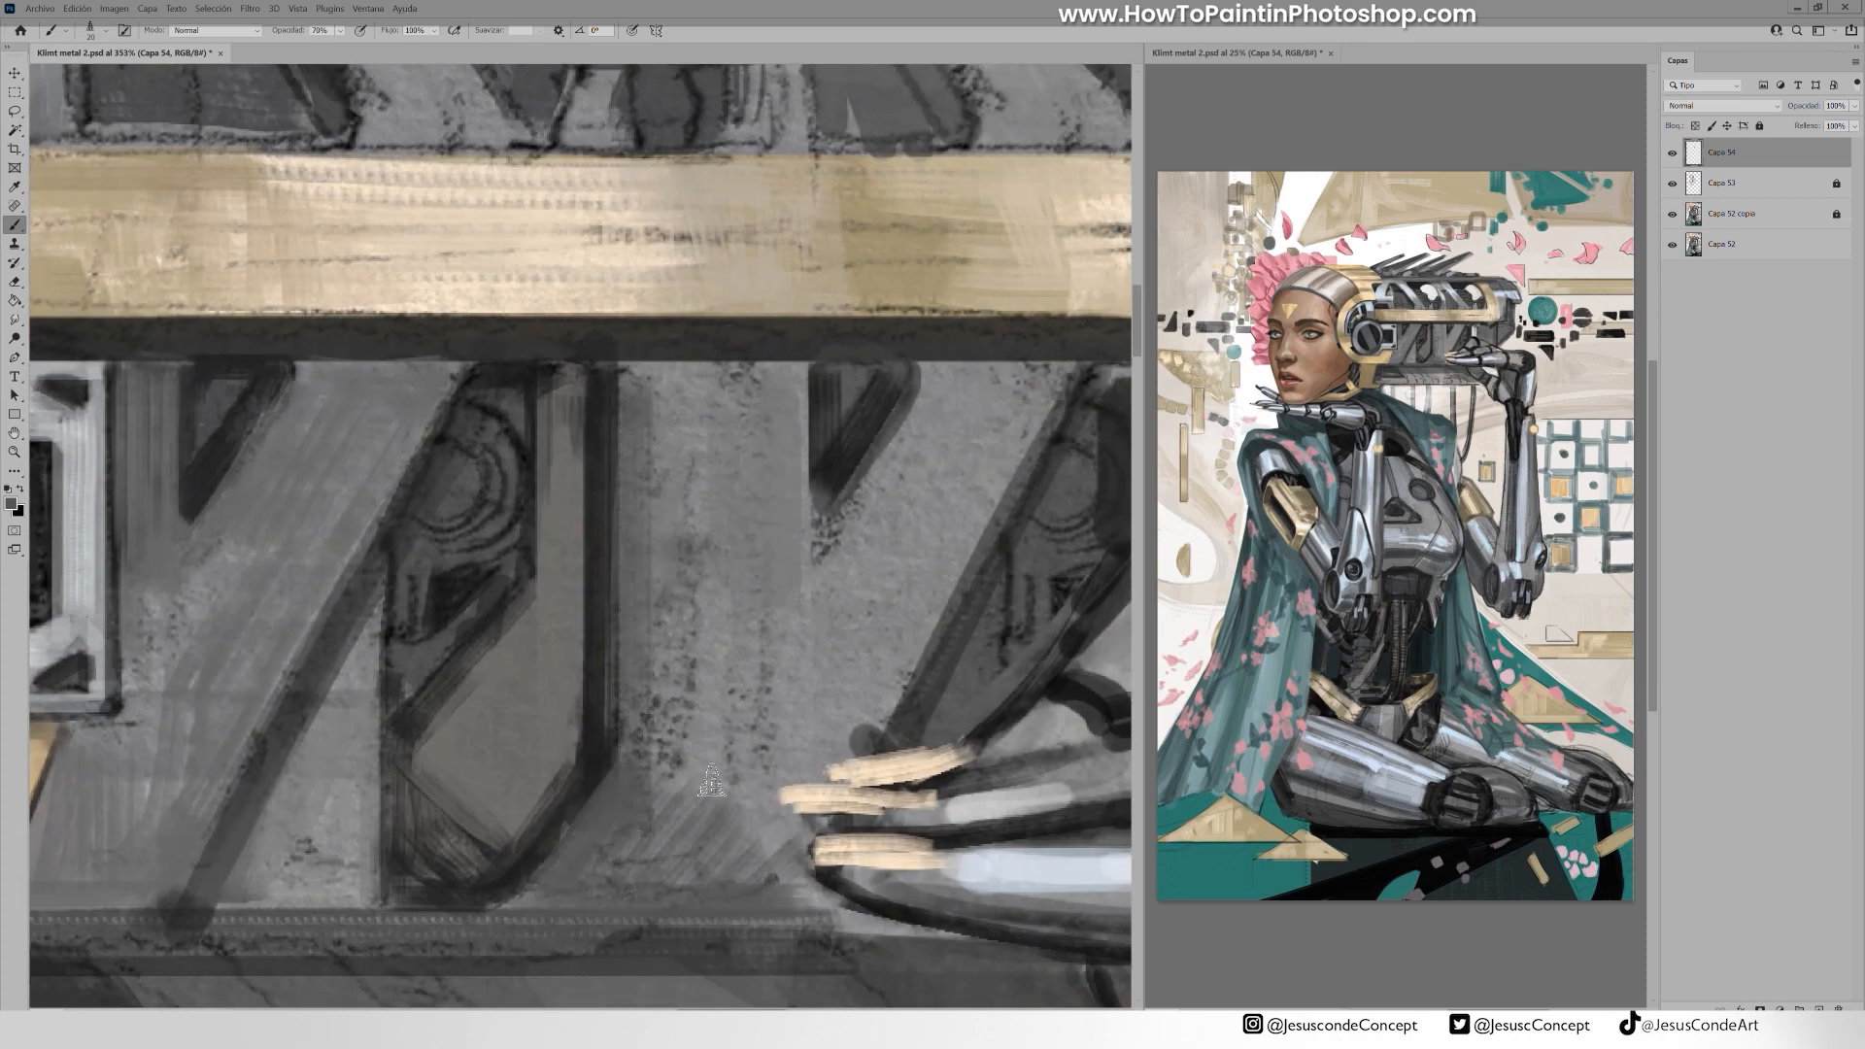
Blend grey over the remaining rough patches on both sides of the elongated panel
{"action": "left_click", "coordinate": [152, 727], "text": "alt"}
{"action": "mouse_move", "coordinate": [175, 772]}
{"action": "left_mouse_down"}
{"action": "mouse_move", "coordinate": [258, 594]}
{"action": "mouse_move", "coordinate": [238, 729]}
{"action": "left_mouse_up"}
{"action": "left_click_drag", "start_coordinate": [141, 553], "coordinate": [141, 727]}
{"action": "left_click_drag", "start_coordinate": [653, 549], "coordinate": [462, 569]}
{"action": "mouse_move", "coordinate": [461, 565]}
{"action": "left_mouse_down"}
{"action": "mouse_move", "coordinate": [461, 834]}
{"action": "mouse_move", "coordinate": [483, 724]}
{"action": "left_mouse_up"}
Paint brushed grey strokes along the second diagonal band above the robot's fingertips
{"action": "mouse_move", "coordinate": [640, 568]}
{"action": "left_mouse_down"}
{"action": "mouse_move", "coordinate": [731, 404]}
{"action": "mouse_move", "coordinate": [746, 459]}
{"action": "left_mouse_up"}
{"action": "left_click_drag", "start_coordinate": [850, 398], "coordinate": [753, 539]}
{"action": "left_click_drag", "start_coordinate": [753, 447], "coordinate": [633, 563]}
{"action": "left_click_drag", "start_coordinate": [860, 391], "coordinate": [665, 612]}
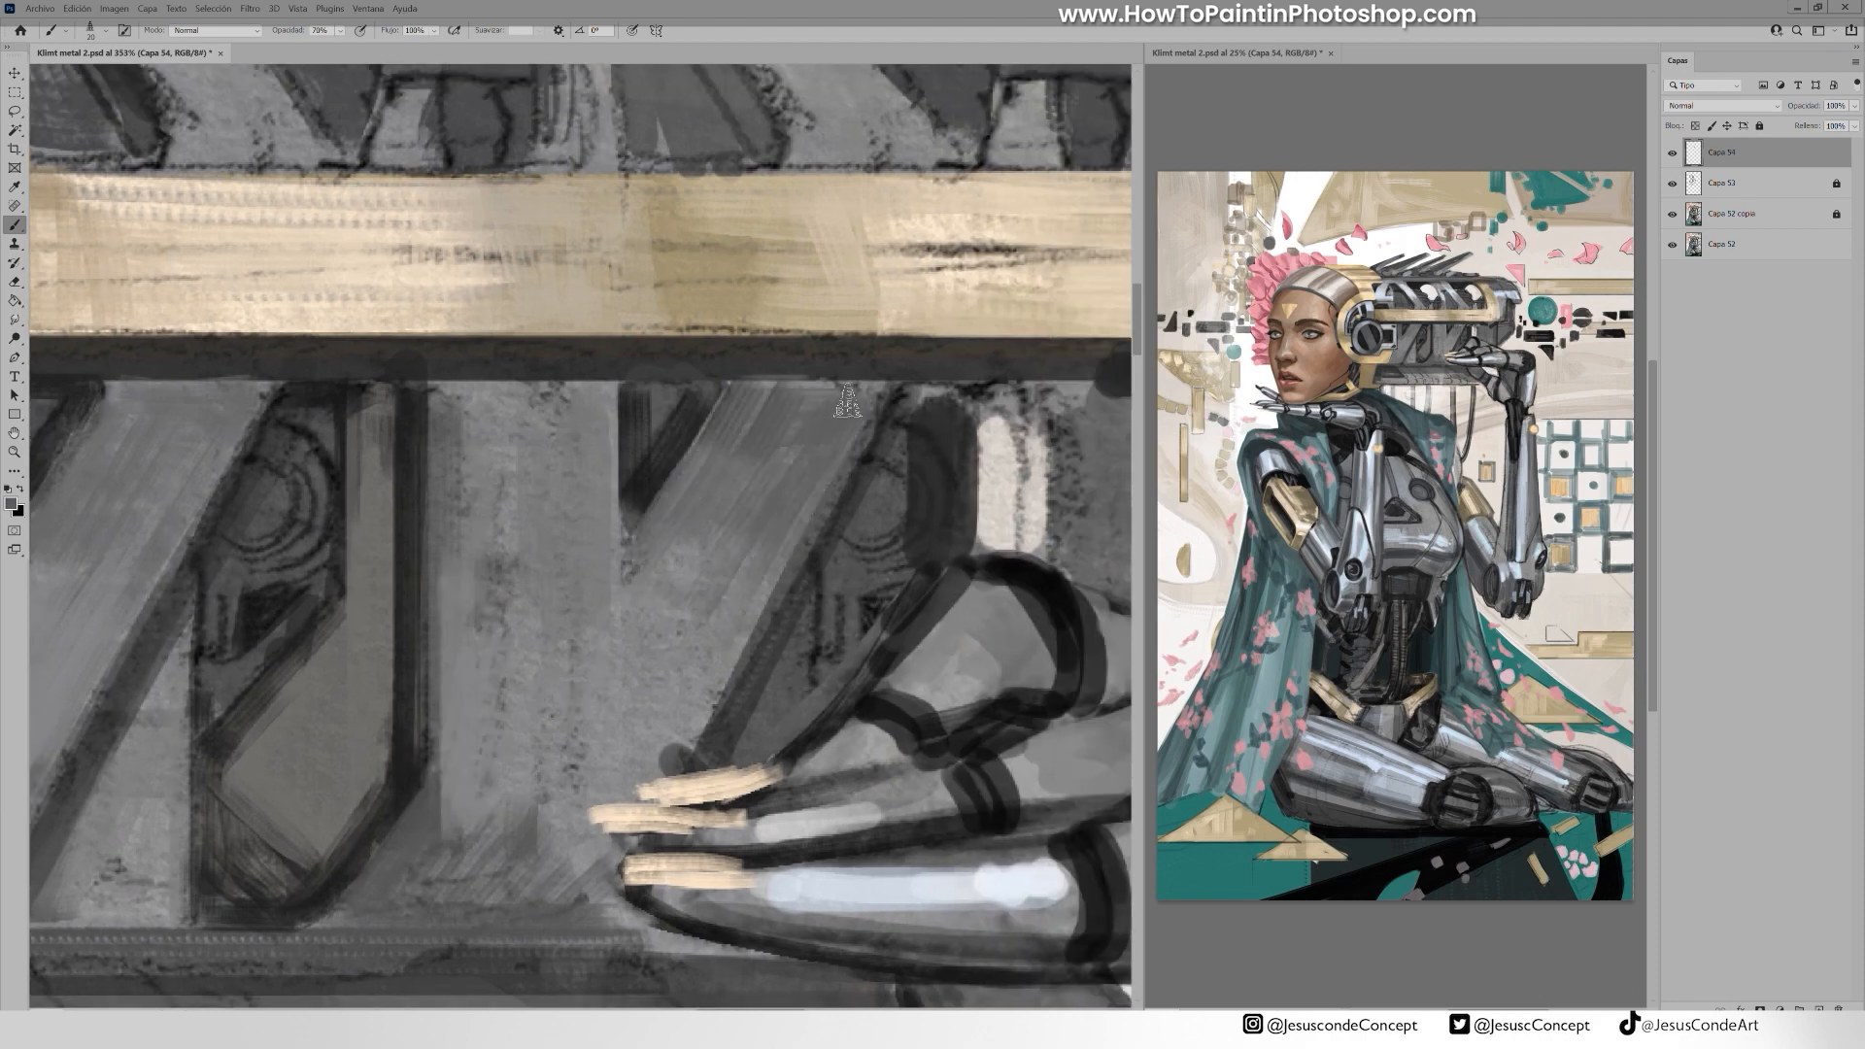
{"action": "left_click_drag", "start_coordinate": [897, 595], "coordinate": [787, 594]}
Paint grey strokes over the horizontal rail and the pale diagonal struts above the gold bar
{"action": "left_click", "coordinate": [375, 467], "text": "alt"}
{"action": "left_click_drag", "start_coordinate": [238, 461], "coordinate": [595, 464]}
{"action": "left_click_drag", "start_coordinate": [1046, 472], "coordinate": [874, 544]}
{"action": "left_click_drag", "start_coordinate": [466, 427], "coordinate": [583, 428]}
{"action": "left_click_drag", "start_coordinate": [630, 495], "coordinate": [721, 568]}
{"action": "left_click", "coordinate": [694, 544], "text": "alt"}
{"action": "left_click_drag", "start_coordinate": [642, 510], "coordinate": [772, 578]}
{"action": "left_click_drag", "start_coordinate": [634, 501], "coordinate": [697, 449]}
{"action": "left_click_drag", "start_coordinate": [656, 389], "coordinate": [797, 544]}
{"action": "left_click_drag", "start_coordinate": [540, 384], "coordinate": [633, 355]}
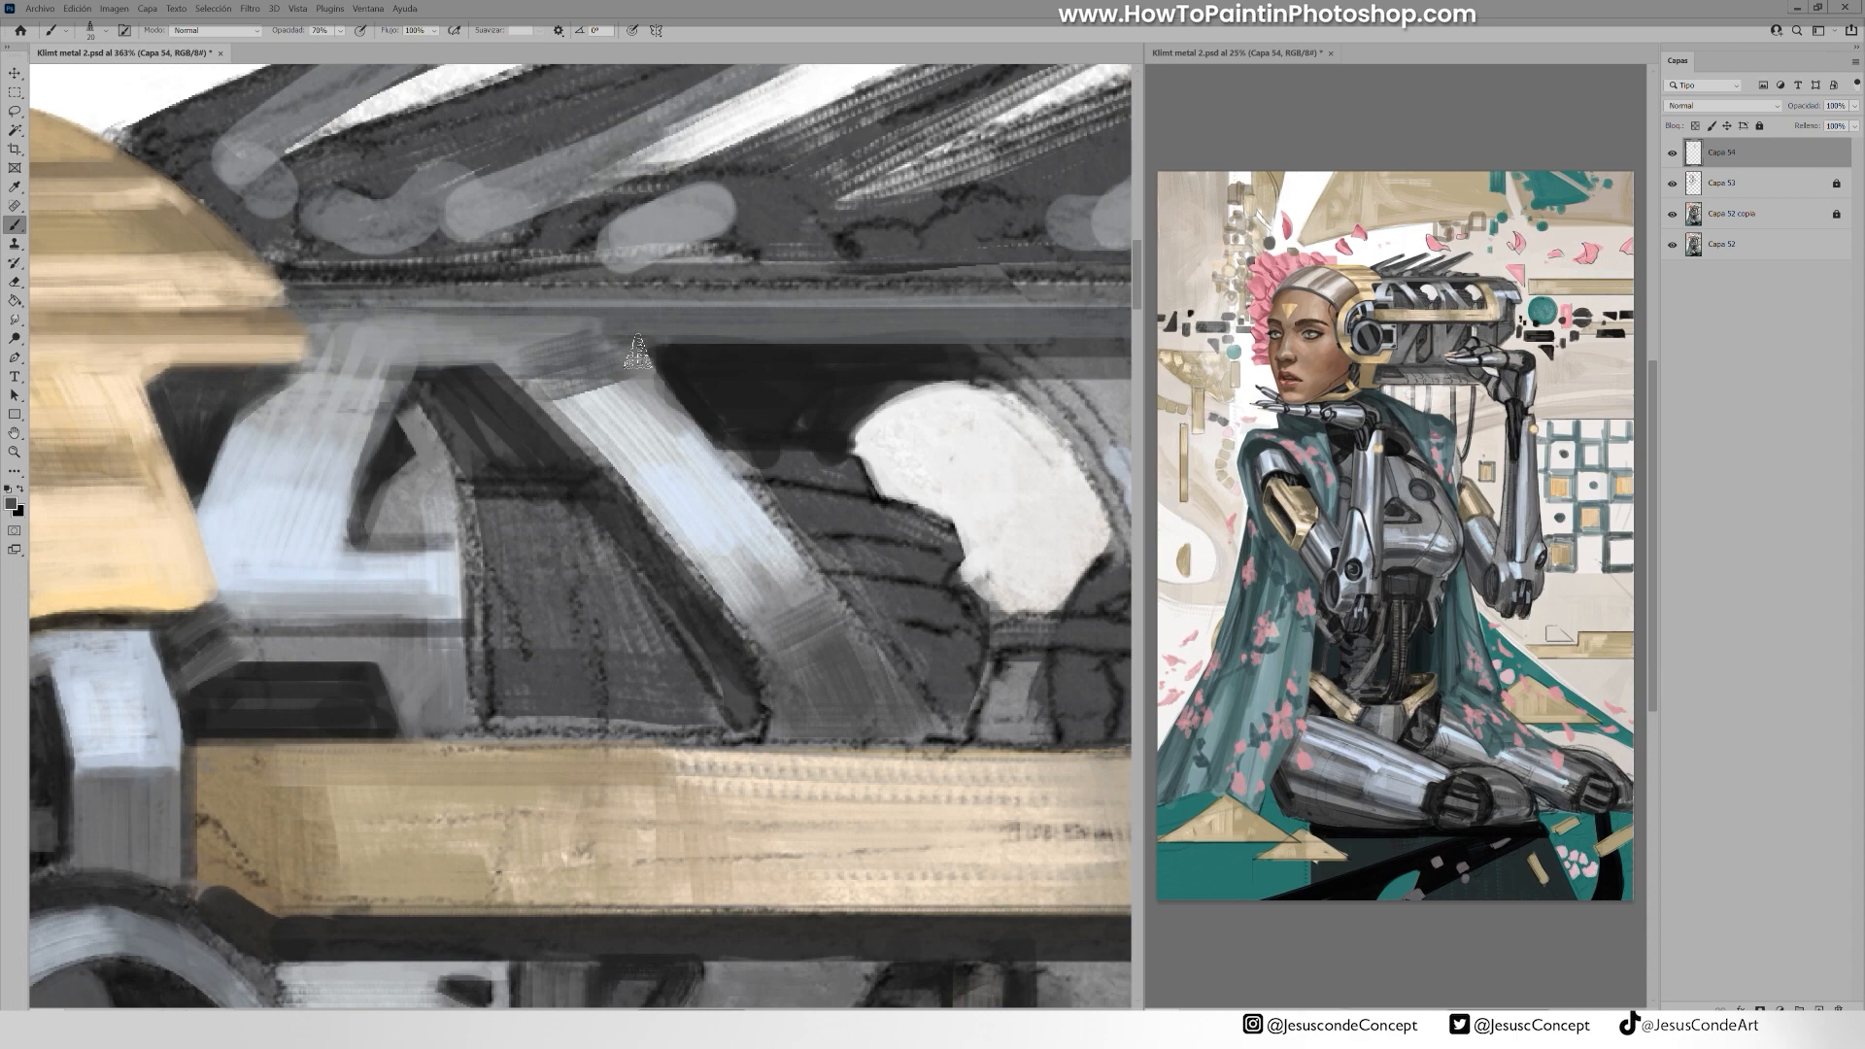
Outline the dark window panel between the two pale struts with darker strokes
{"action": "left_click", "coordinate": [680, 500], "text": "alt"}
{"action": "mouse_move", "coordinate": [583, 486]}
{"action": "left_mouse_down"}
{"action": "mouse_move", "coordinate": [731, 505]}
{"action": "mouse_move", "coordinate": [637, 589]}
{"action": "left_mouse_up"}
{"action": "left_click_drag", "start_coordinate": [641, 530], "coordinate": [763, 544]}
{"action": "left_click_drag", "start_coordinate": [636, 578], "coordinate": [636, 740]}
{"action": "left_click_drag", "start_coordinate": [636, 734], "coordinate": [905, 734]}
Paint blue-grey reflections inside the dark window panel and touch up the adjoining dark strut
{"action": "left_click", "coordinate": [583, 588], "text": "alt"}
{"action": "left_click_drag", "start_coordinate": [649, 586], "coordinate": [792, 591]}
{"action": "left_click_drag", "start_coordinate": [661, 636], "coordinate": [826, 638]}
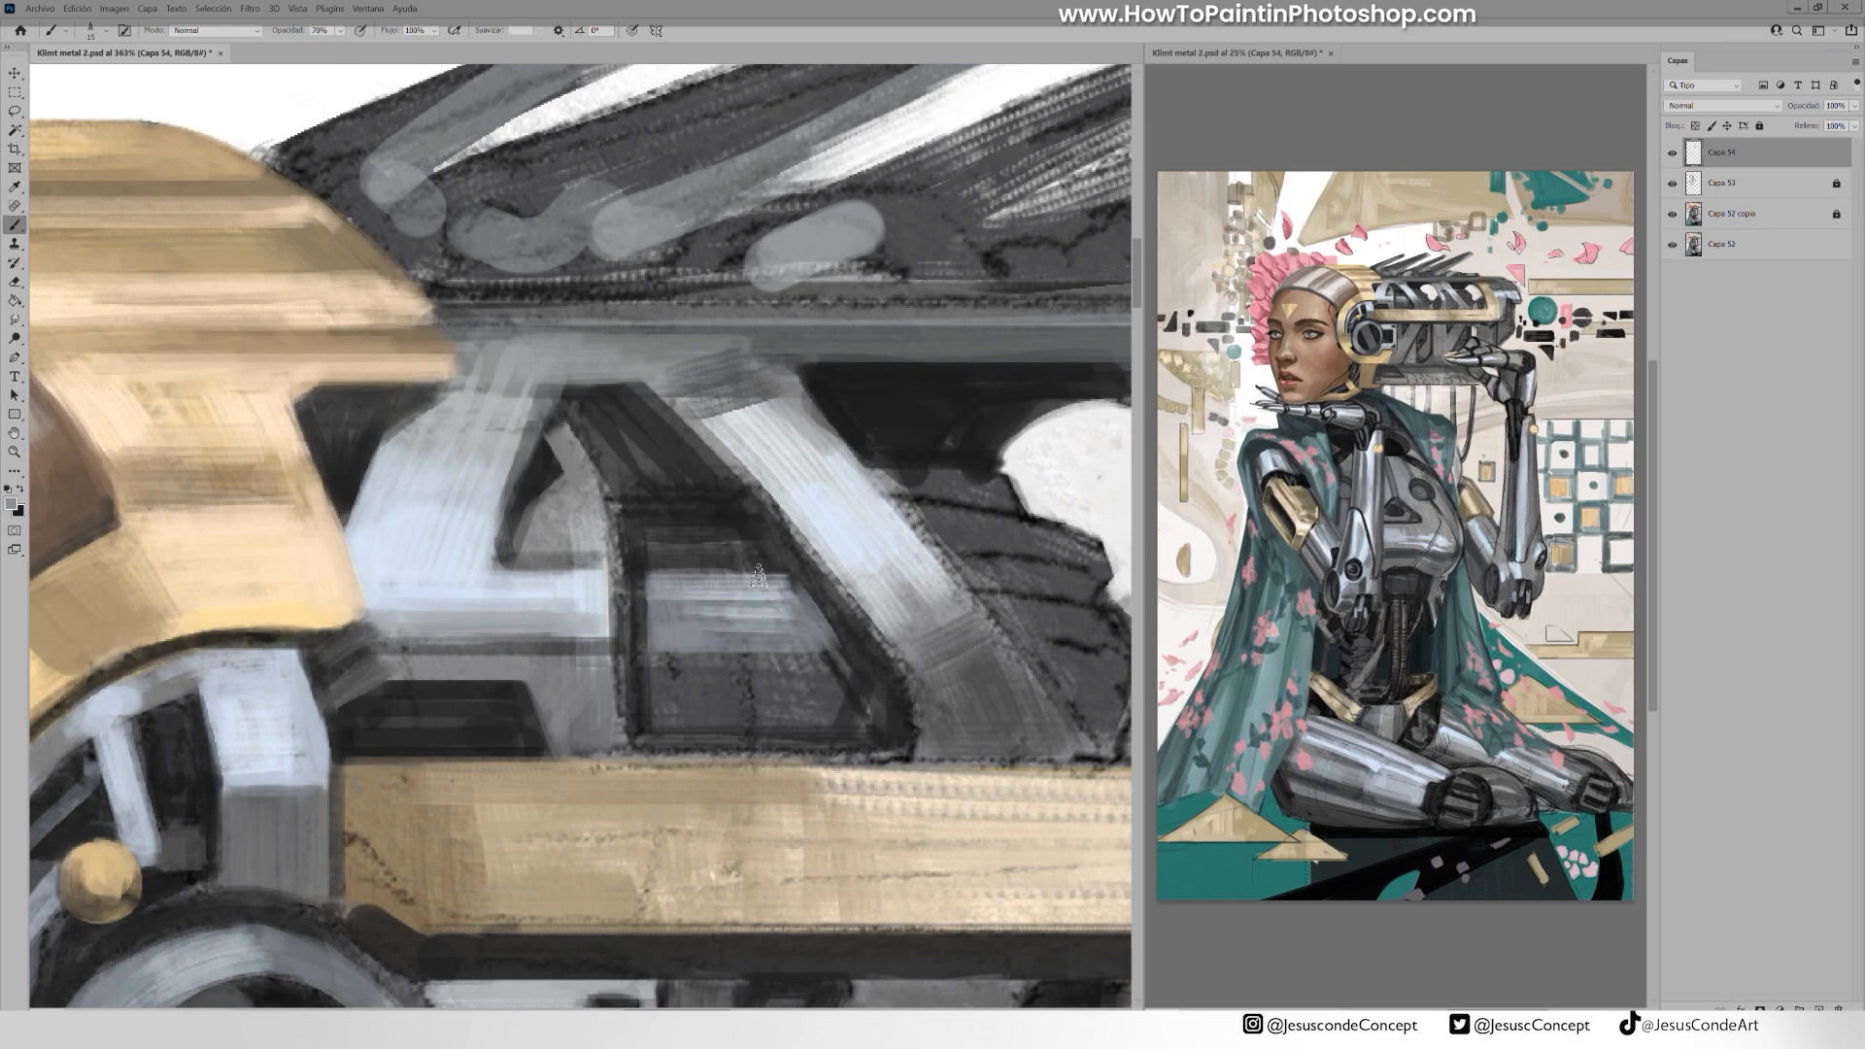
{"action": "left_click_drag", "start_coordinate": [767, 573], "coordinate": [656, 564]}
{"action": "left_click_drag", "start_coordinate": [656, 546], "coordinate": [767, 552]}
{"action": "left_click", "coordinate": [649, 537], "text": "alt"}
{"action": "left_click_drag", "start_coordinate": [581, 416], "coordinate": [516, 614]}
Paint long straight grey strokes along the second fin on top of the helmet pack
{"action": "left_click_drag", "start_coordinate": [666, 418], "coordinate": [609, 476]}
{"action": "left_click", "coordinate": [603, 418], "text": "alt"}
{"action": "left_click_drag", "start_coordinate": [569, 418], "coordinate": [1000, 209]}
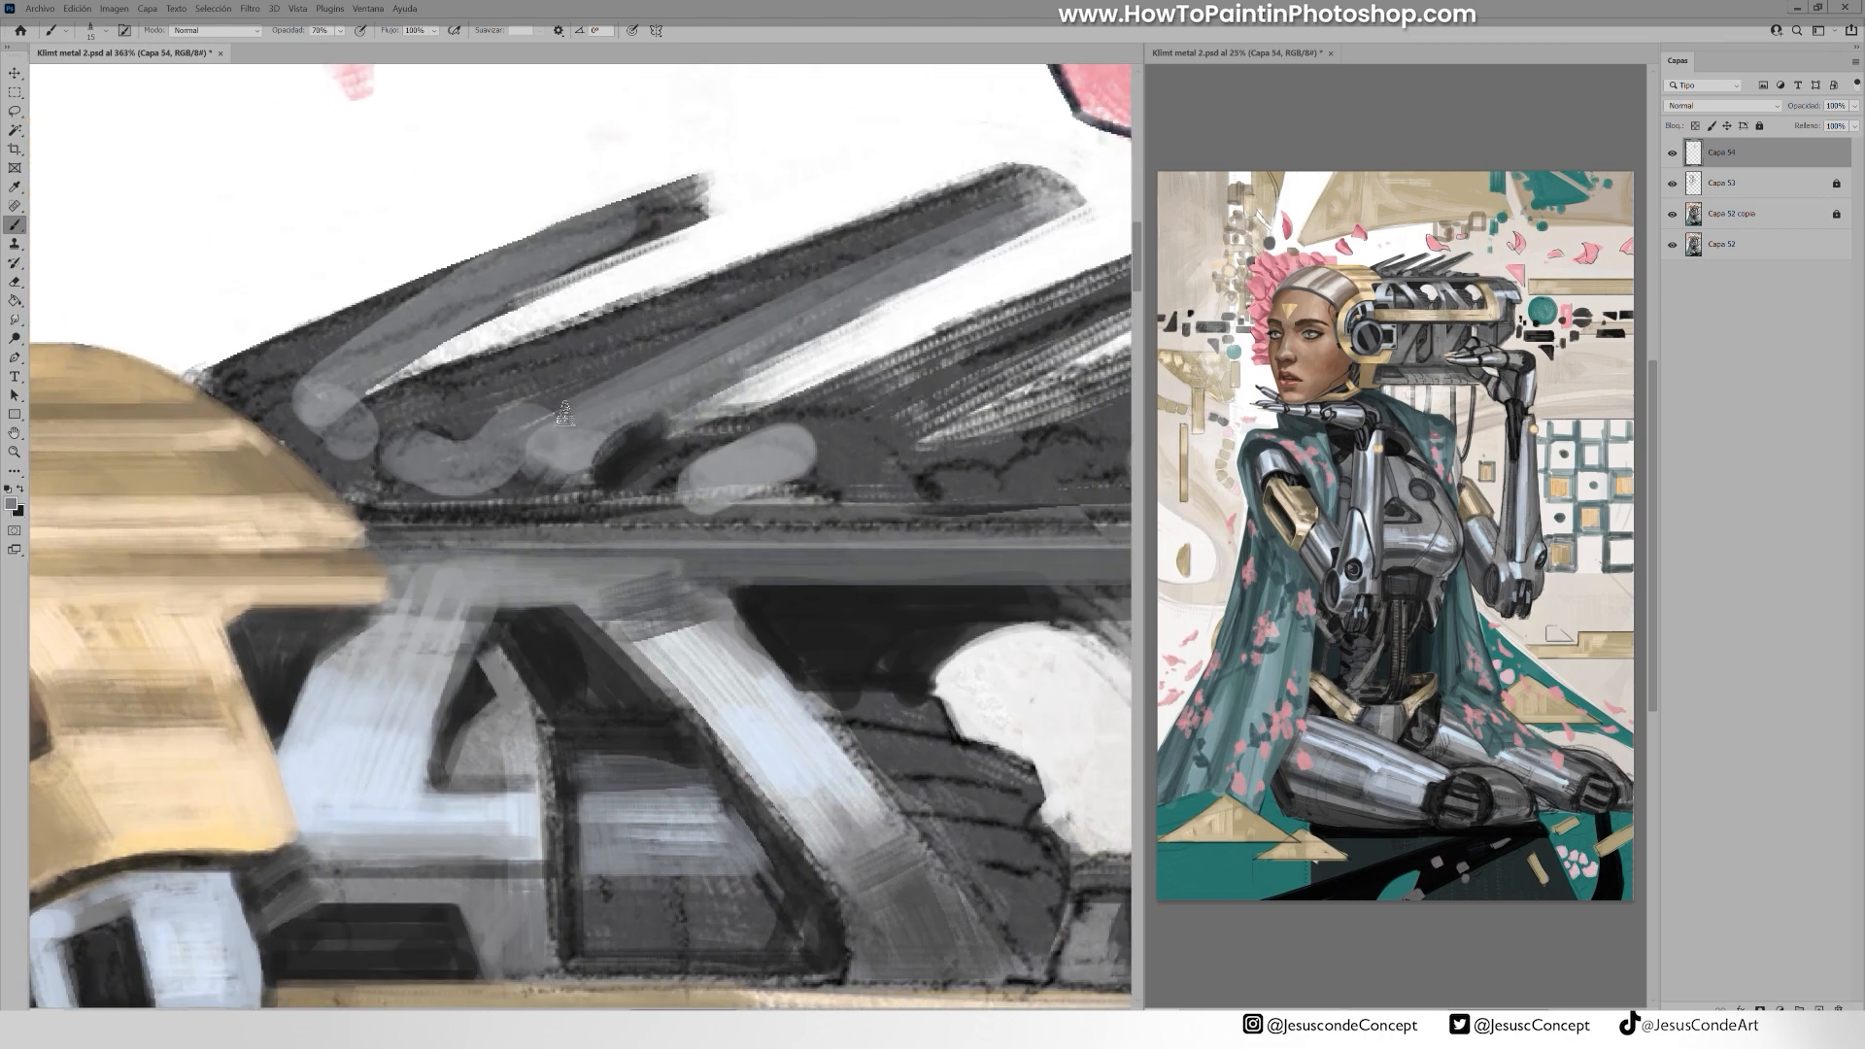
{"action": "left_click_drag", "start_coordinate": [719, 272], "coordinate": [803, 307]}
{"action": "mouse_move", "coordinate": [463, 419]}
{"action": "left_mouse_down"}
{"action": "mouse_move", "coordinate": [393, 454]}
{"action": "mouse_move", "coordinate": [1020, 206]}
{"action": "left_mouse_up"}
{"action": "left_click", "coordinate": [676, 318], "text": "alt"}
{"action": "left_click_drag", "start_coordinate": [456, 461], "coordinate": [685, 370]}
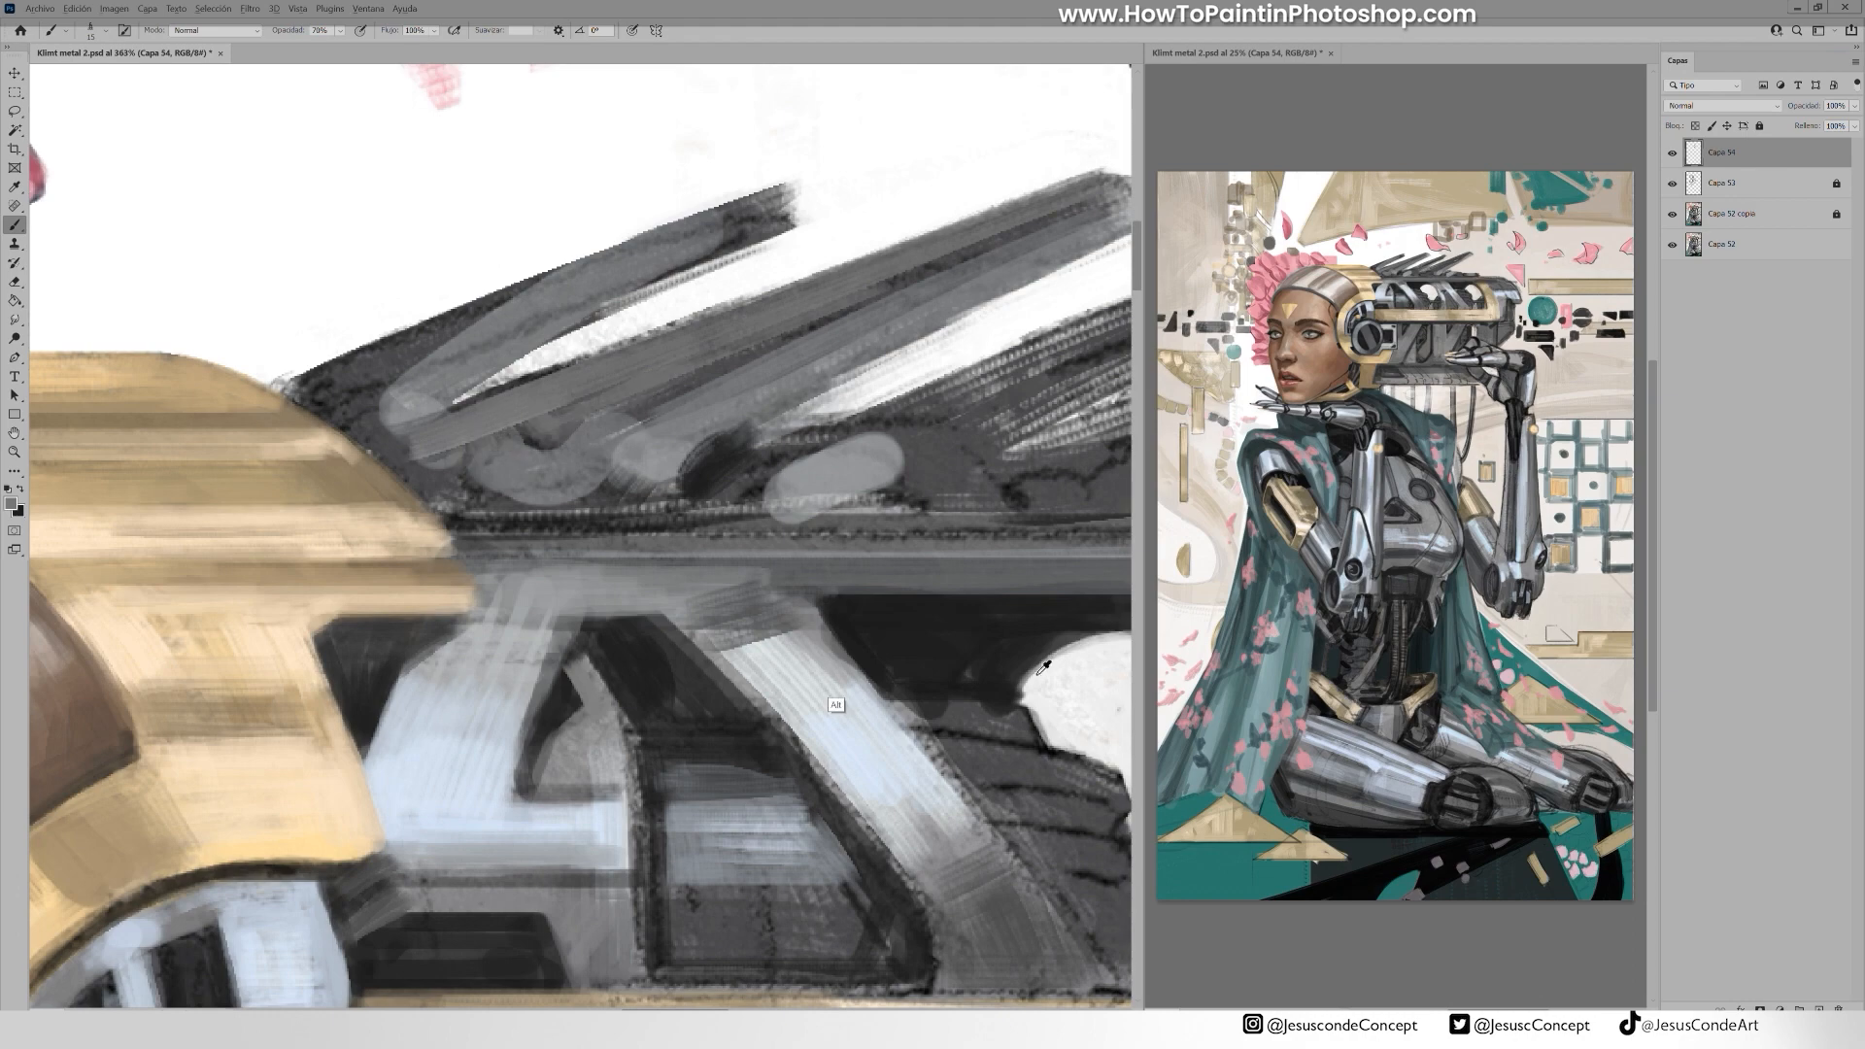
Clean up the gap between the first and second fins with white strokes
{"action": "left_click_drag", "start_coordinate": [416, 415], "coordinate": [647, 301]}
{"action": "left_click_drag", "start_coordinate": [507, 383], "coordinate": [851, 267]}
{"action": "mouse_move", "coordinate": [792, 194]}
{"action": "left_mouse_down"}
{"action": "mouse_move", "coordinate": [712, 199]}
{"action": "mouse_move", "coordinate": [792, 195]}
{"action": "left_mouse_up"}
Square off the first fin's tip and smooth its shaft with dark grey strokes
{"action": "left_click_drag", "start_coordinate": [1024, 165], "coordinate": [829, 191]}
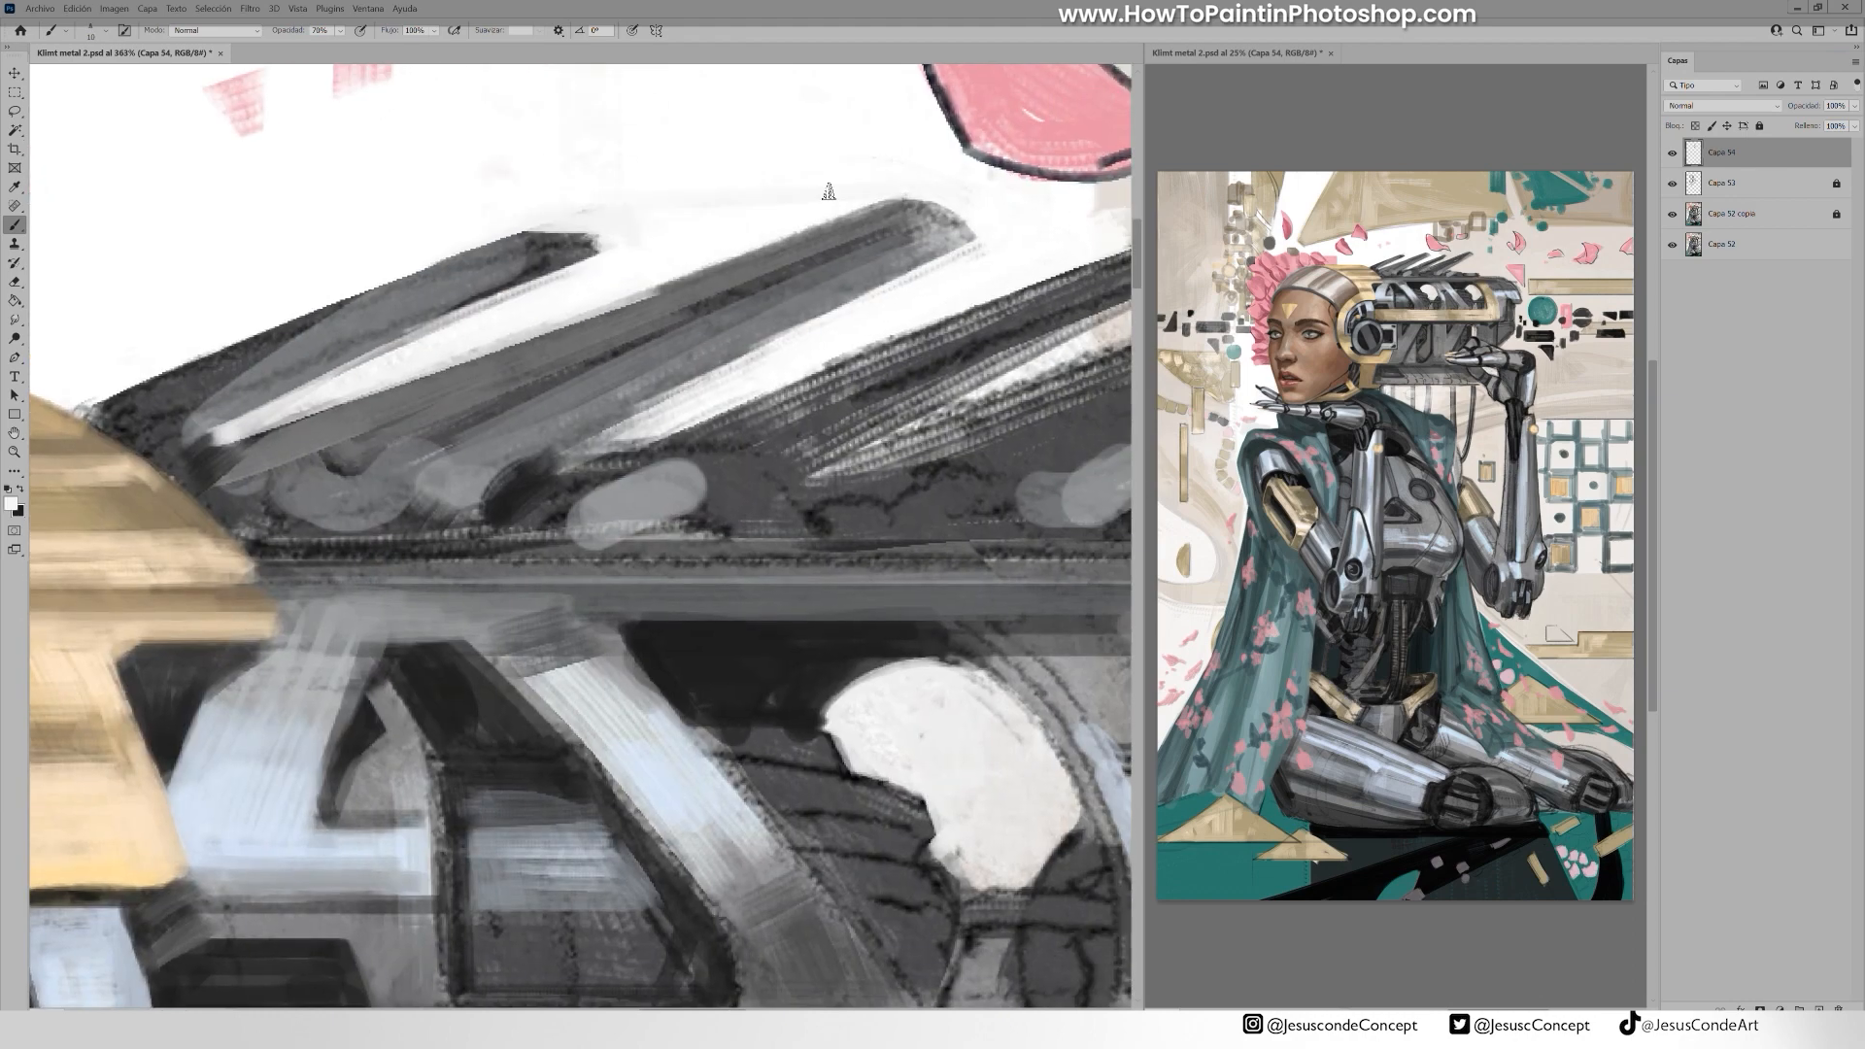
{"action": "left_click_drag", "start_coordinate": [535, 234], "coordinate": [622, 240]}
{"action": "left_click_drag", "start_coordinate": [572, 261], "coordinate": [413, 332]}
{"action": "left_click", "coordinate": [487, 316], "text": "alt"}
{"action": "mouse_move", "coordinate": [413, 333]}
{"action": "left_mouse_down"}
{"action": "mouse_move", "coordinate": [513, 317]}
{"action": "mouse_move", "coordinate": [260, 367]}
{"action": "left_mouse_up"}
{"action": "left_click_drag", "start_coordinate": [622, 221], "coordinate": [284, 385]}
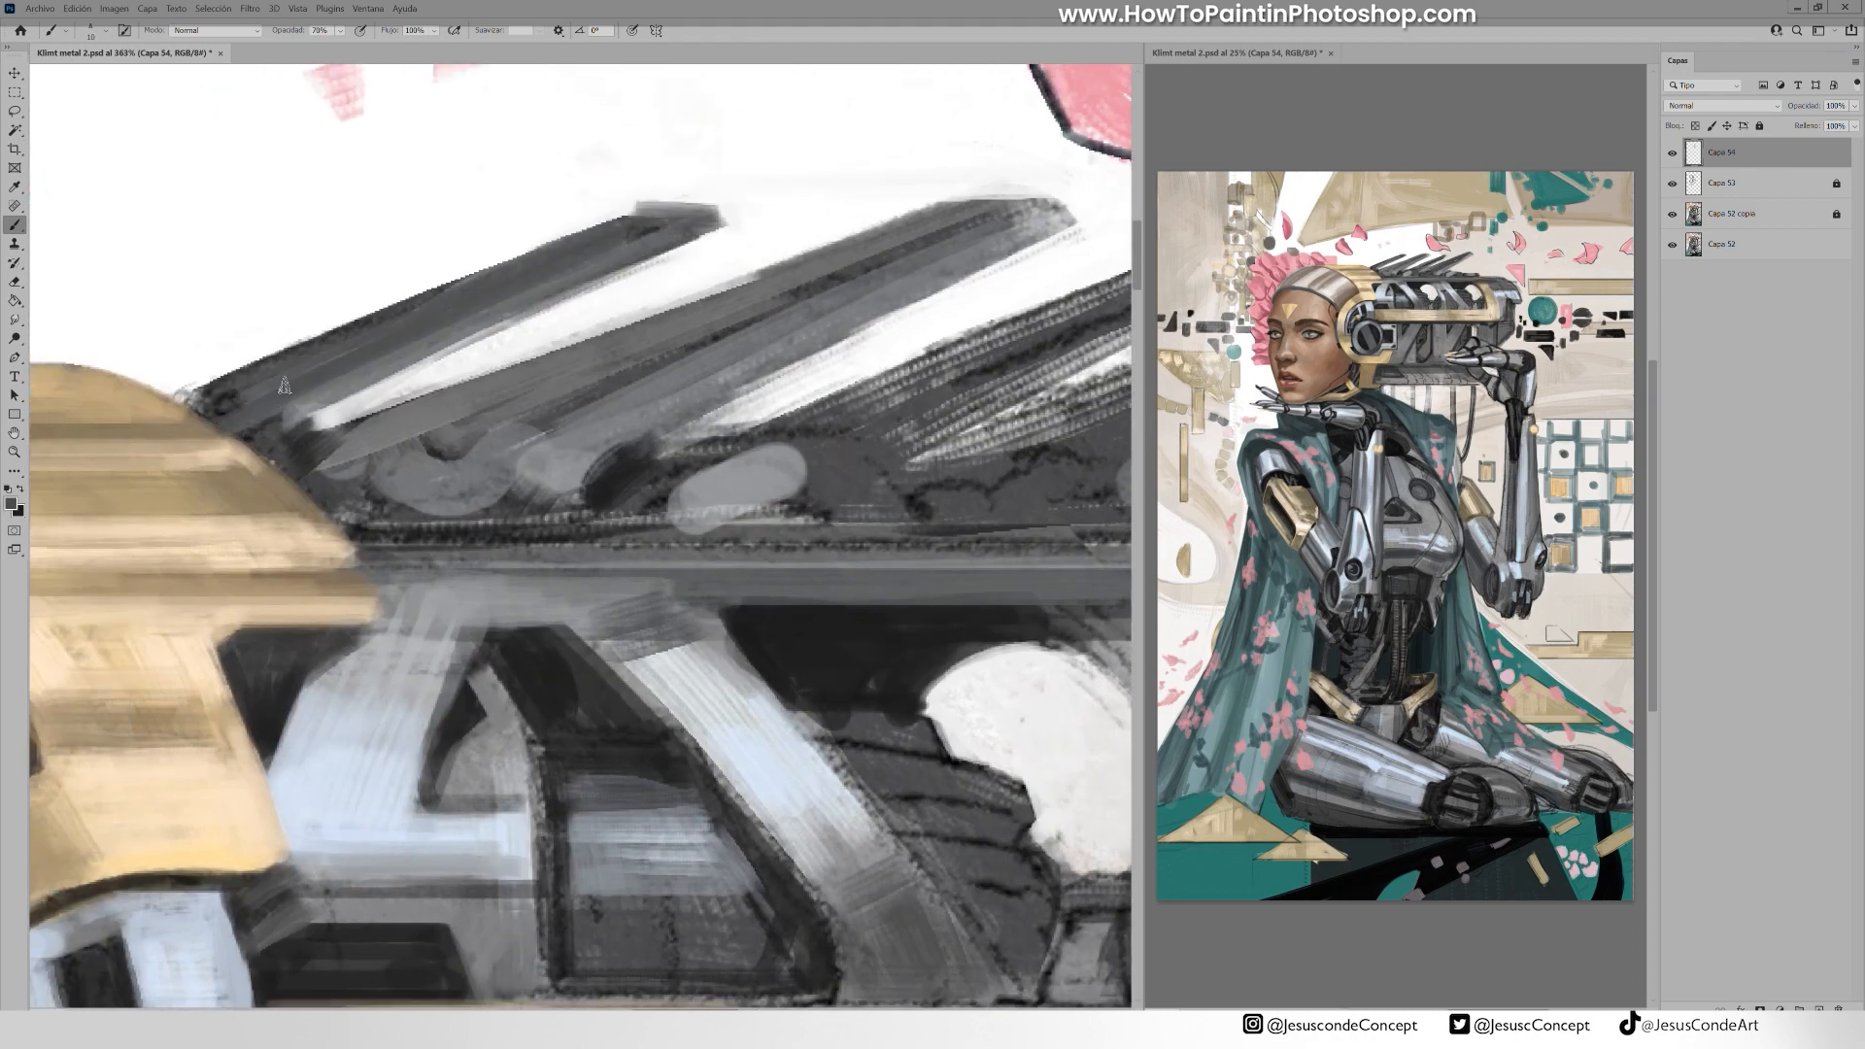
Refine the second fin with dark strokes and paint a round dark joint at its base
{"action": "left_click_drag", "start_coordinate": [375, 428], "coordinate": [935, 212]}
{"action": "left_click_drag", "start_coordinate": [934, 212], "coordinate": [472, 429]}
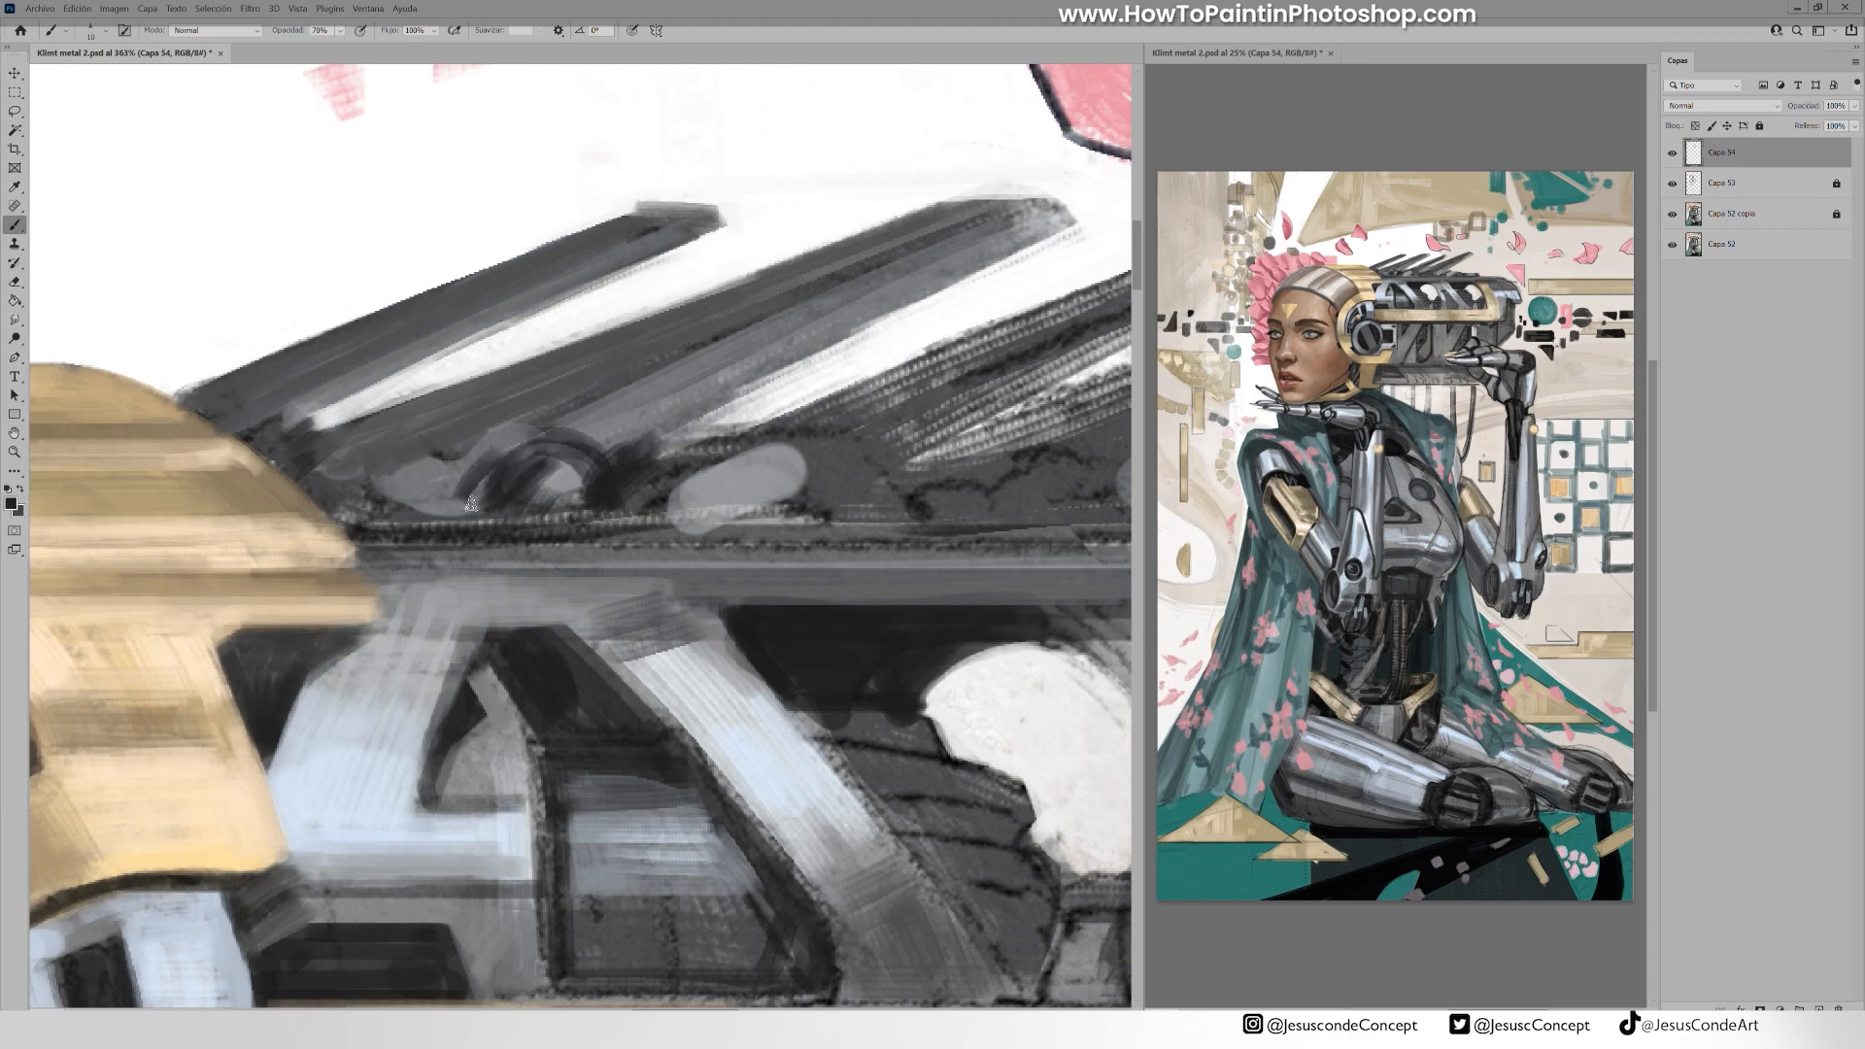
{"action": "left_click_drag", "start_coordinate": [663, 434], "coordinate": [744, 391]}
{"action": "left_click", "coordinate": [775, 388], "text": "alt"}
{"action": "mouse_move", "coordinate": [685, 440]}
{"action": "left_mouse_down"}
{"action": "mouse_move", "coordinate": [868, 339]}
{"action": "mouse_move", "coordinate": [621, 433]}
{"action": "left_mouse_up"}
{"action": "left_click_drag", "start_coordinate": [488, 448], "coordinate": [819, 284]}
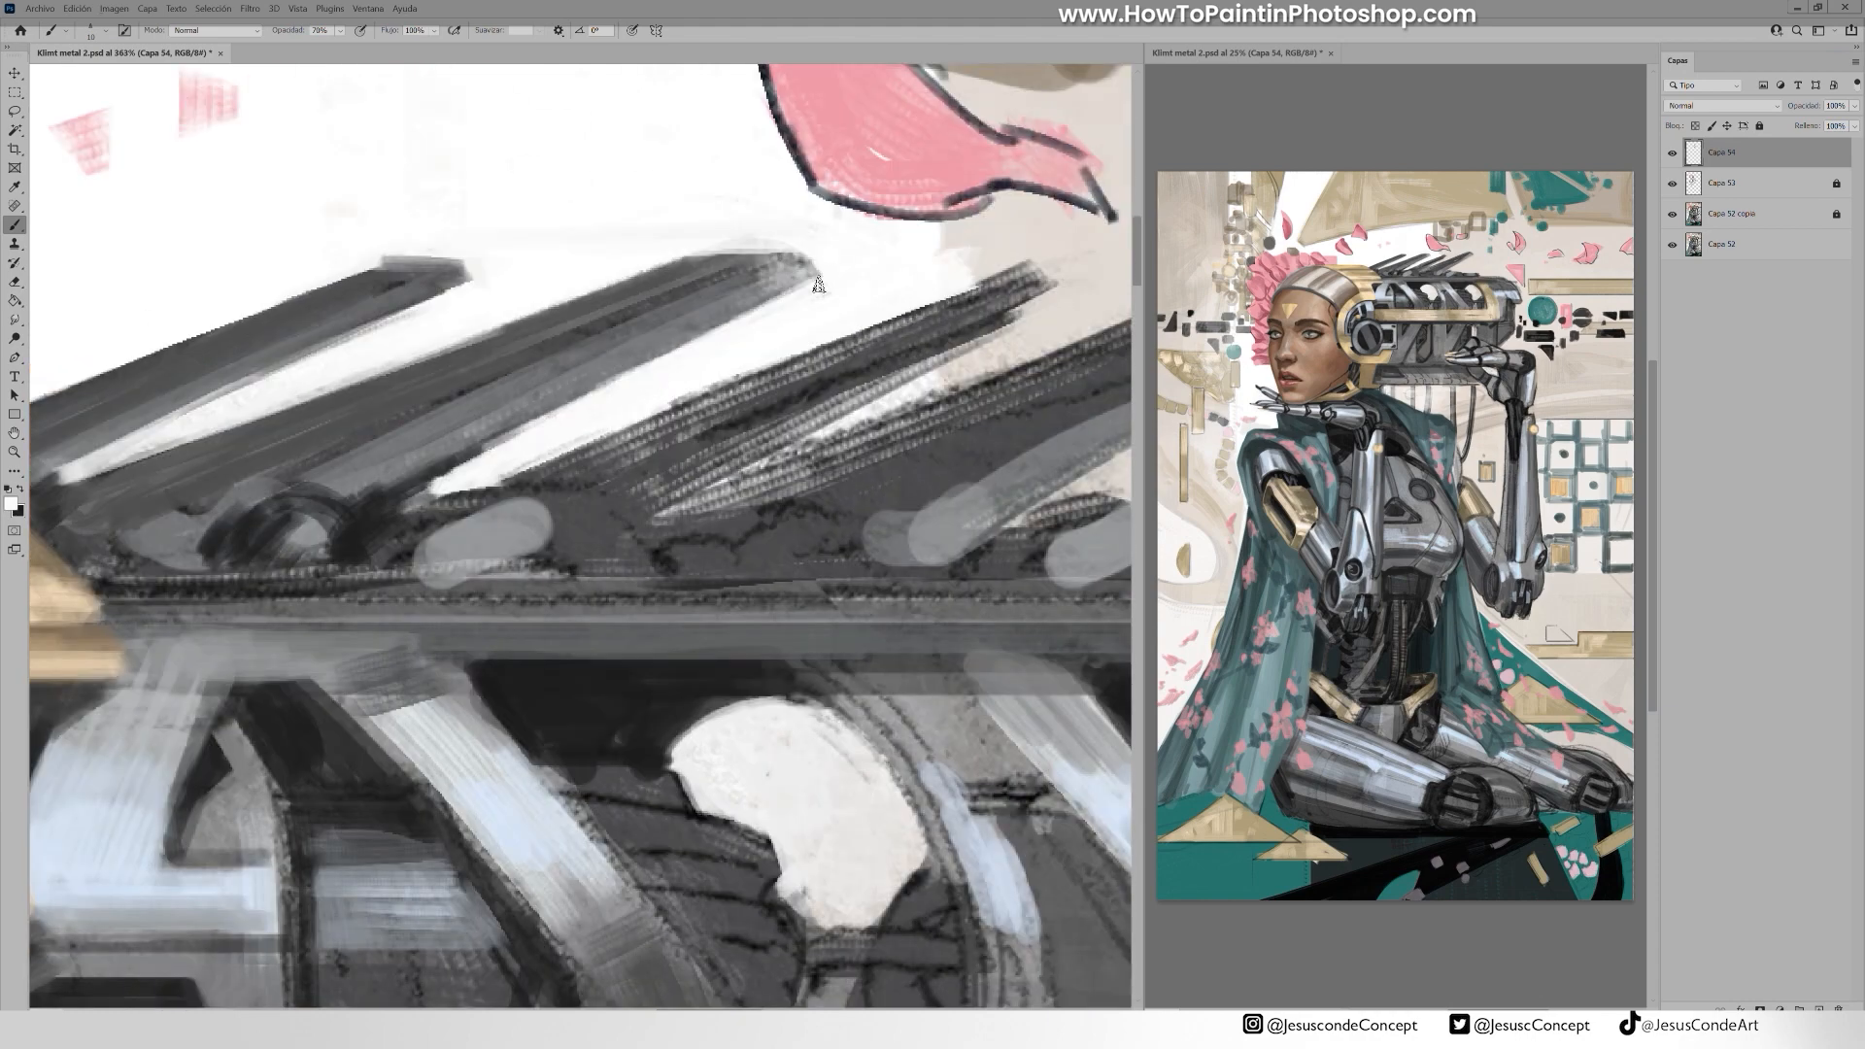
Add pale grey highlights around the round joint and along the undersides of the first two fins
{"action": "left_click", "coordinate": [336, 468], "text": "alt"}
{"action": "left_click_drag", "start_coordinate": [328, 470], "coordinate": [400, 439]}
{"action": "mouse_move", "coordinate": [342, 454]}
{"action": "left_mouse_down"}
{"action": "mouse_move", "coordinate": [551, 369]}
{"action": "mouse_move", "coordinate": [586, 385]}
{"action": "left_mouse_up"}
{"action": "left_click_drag", "start_coordinate": [444, 449], "coordinate": [342, 461]}
{"action": "left_click_drag", "start_coordinate": [439, 470], "coordinate": [340, 480]}
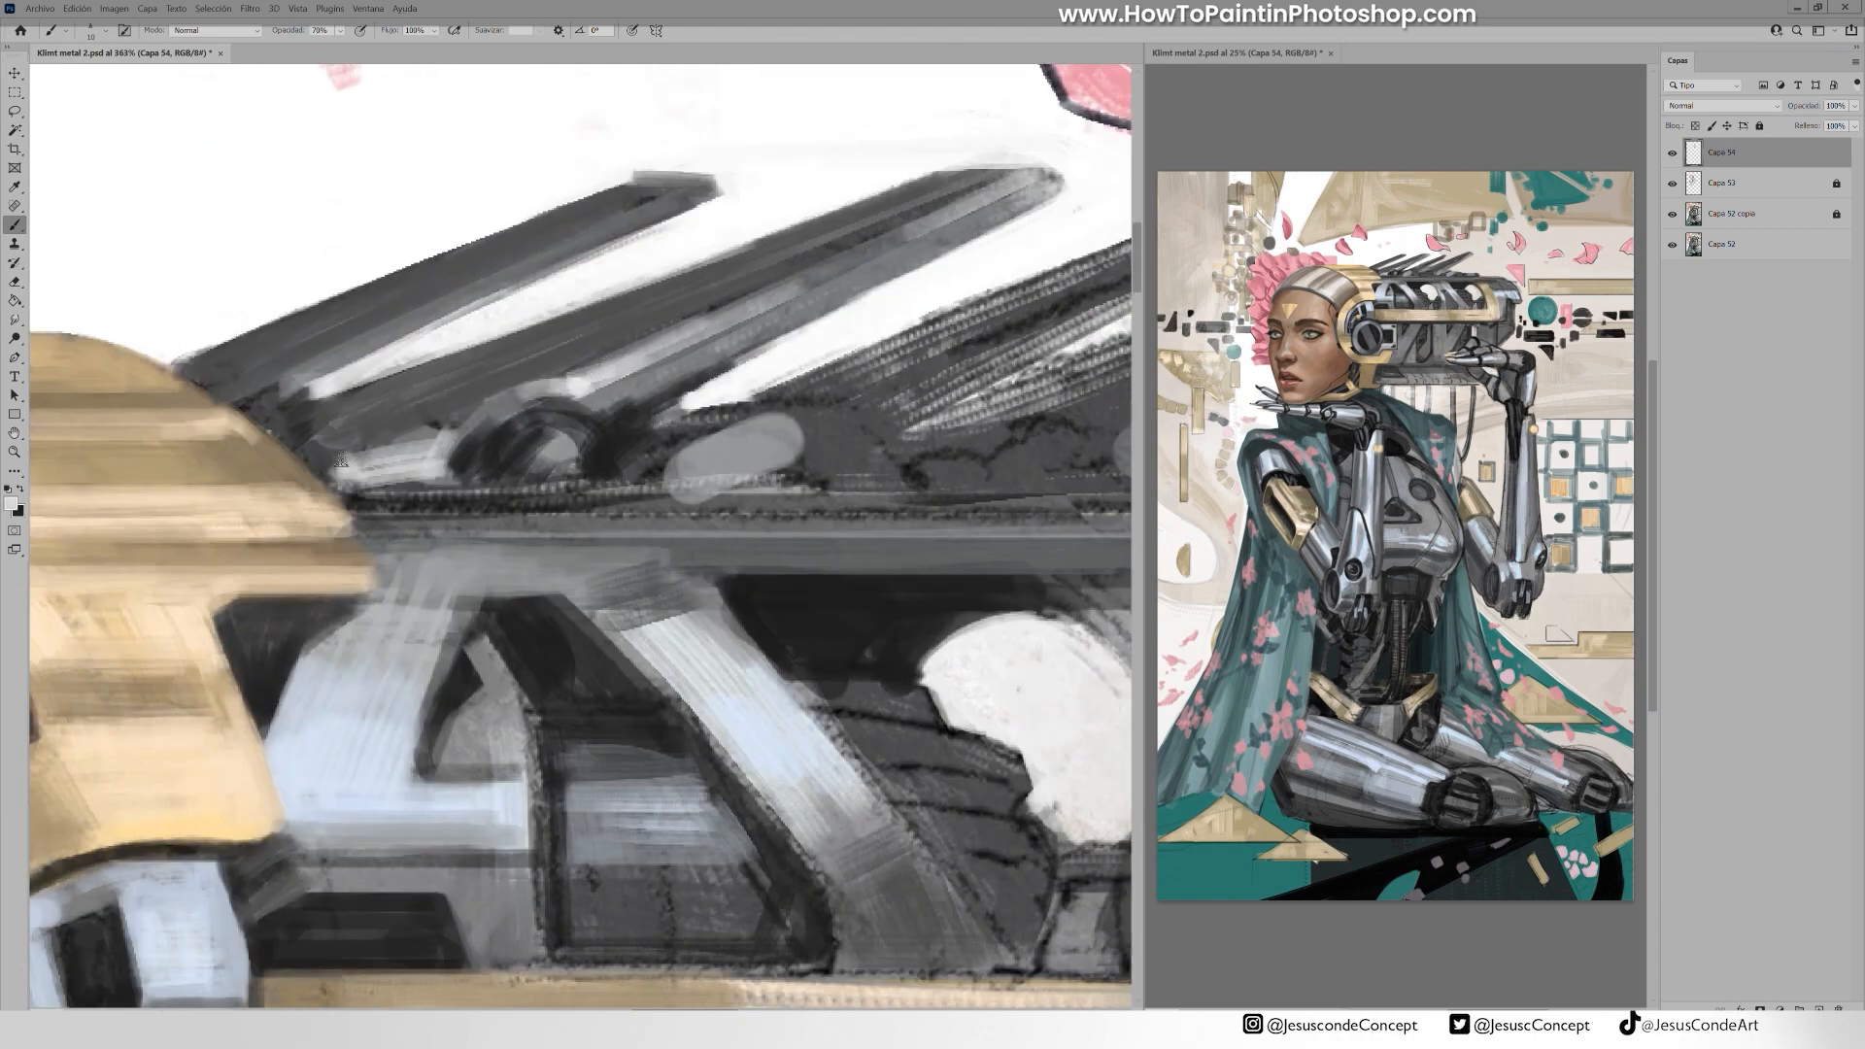
{"action": "left_click", "coordinate": [319, 367], "text": "alt"}
{"action": "left_click_drag", "start_coordinate": [302, 398], "coordinate": [656, 222]}
Paint over the black outline of the large petal above the fins with pink
{"action": "left_click_drag", "start_coordinate": [761, 137], "coordinate": [500, 194]}
{"action": "left_click", "coordinate": [580, 160], "text": "alt"}
{"action": "left_click_drag", "start_coordinate": [632, 160], "coordinate": [423, 409]}
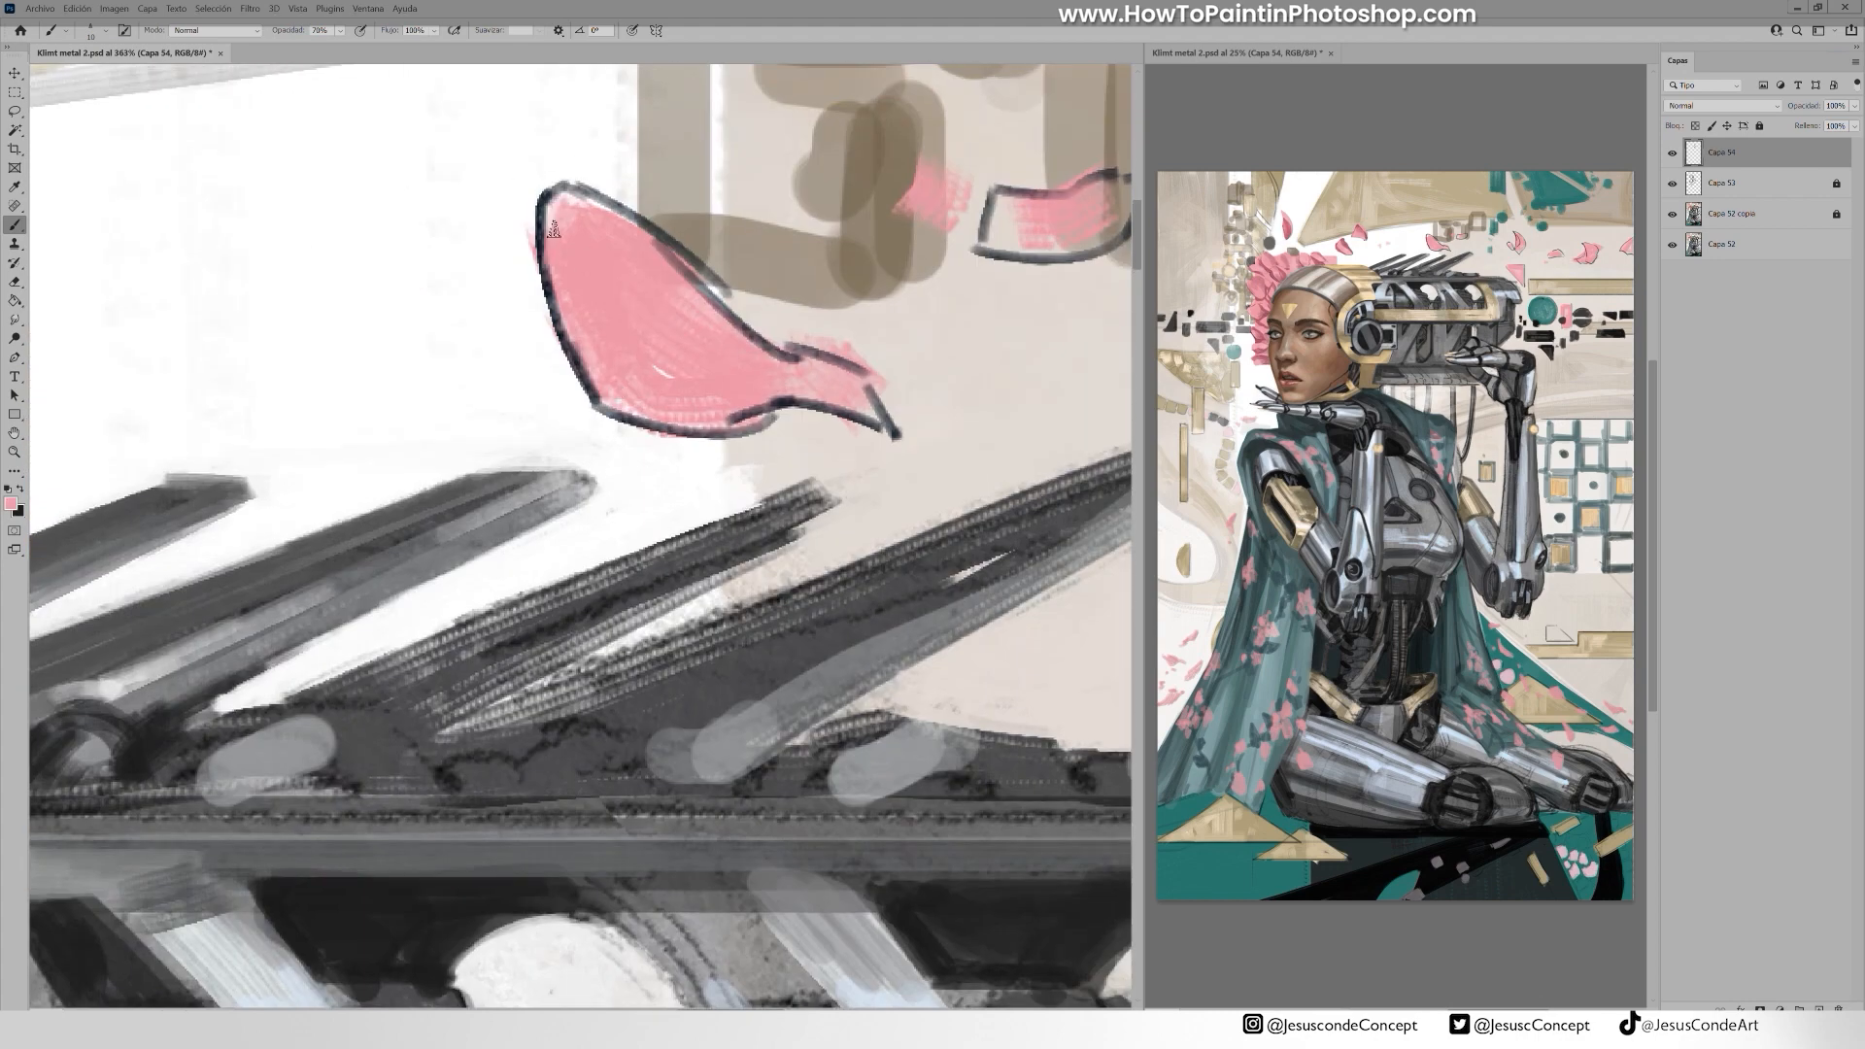
{"action": "left_click", "coordinate": [547, 219], "text": "alt"}
{"action": "left_click_drag", "start_coordinate": [547, 209], "coordinate": [594, 381]}
{"action": "left_click_drag", "start_coordinate": [573, 326], "coordinate": [727, 432]}
{"action": "left_click_drag", "start_coordinate": [879, 423], "coordinate": [641, 433]}
{"action": "mouse_move", "coordinate": [831, 406]}
{"action": "left_mouse_down"}
{"action": "mouse_move", "coordinate": [549, 212]}
{"action": "mouse_move", "coordinate": [539, 276]}
{"action": "left_mouse_up"}
Lighten the large petal's upper edge with pale pink and shade its underside in mauve
{"action": "left_click", "coordinate": [586, 187], "text": "alt"}
{"action": "left_click_drag", "start_coordinate": [719, 311], "coordinate": [555, 209]}
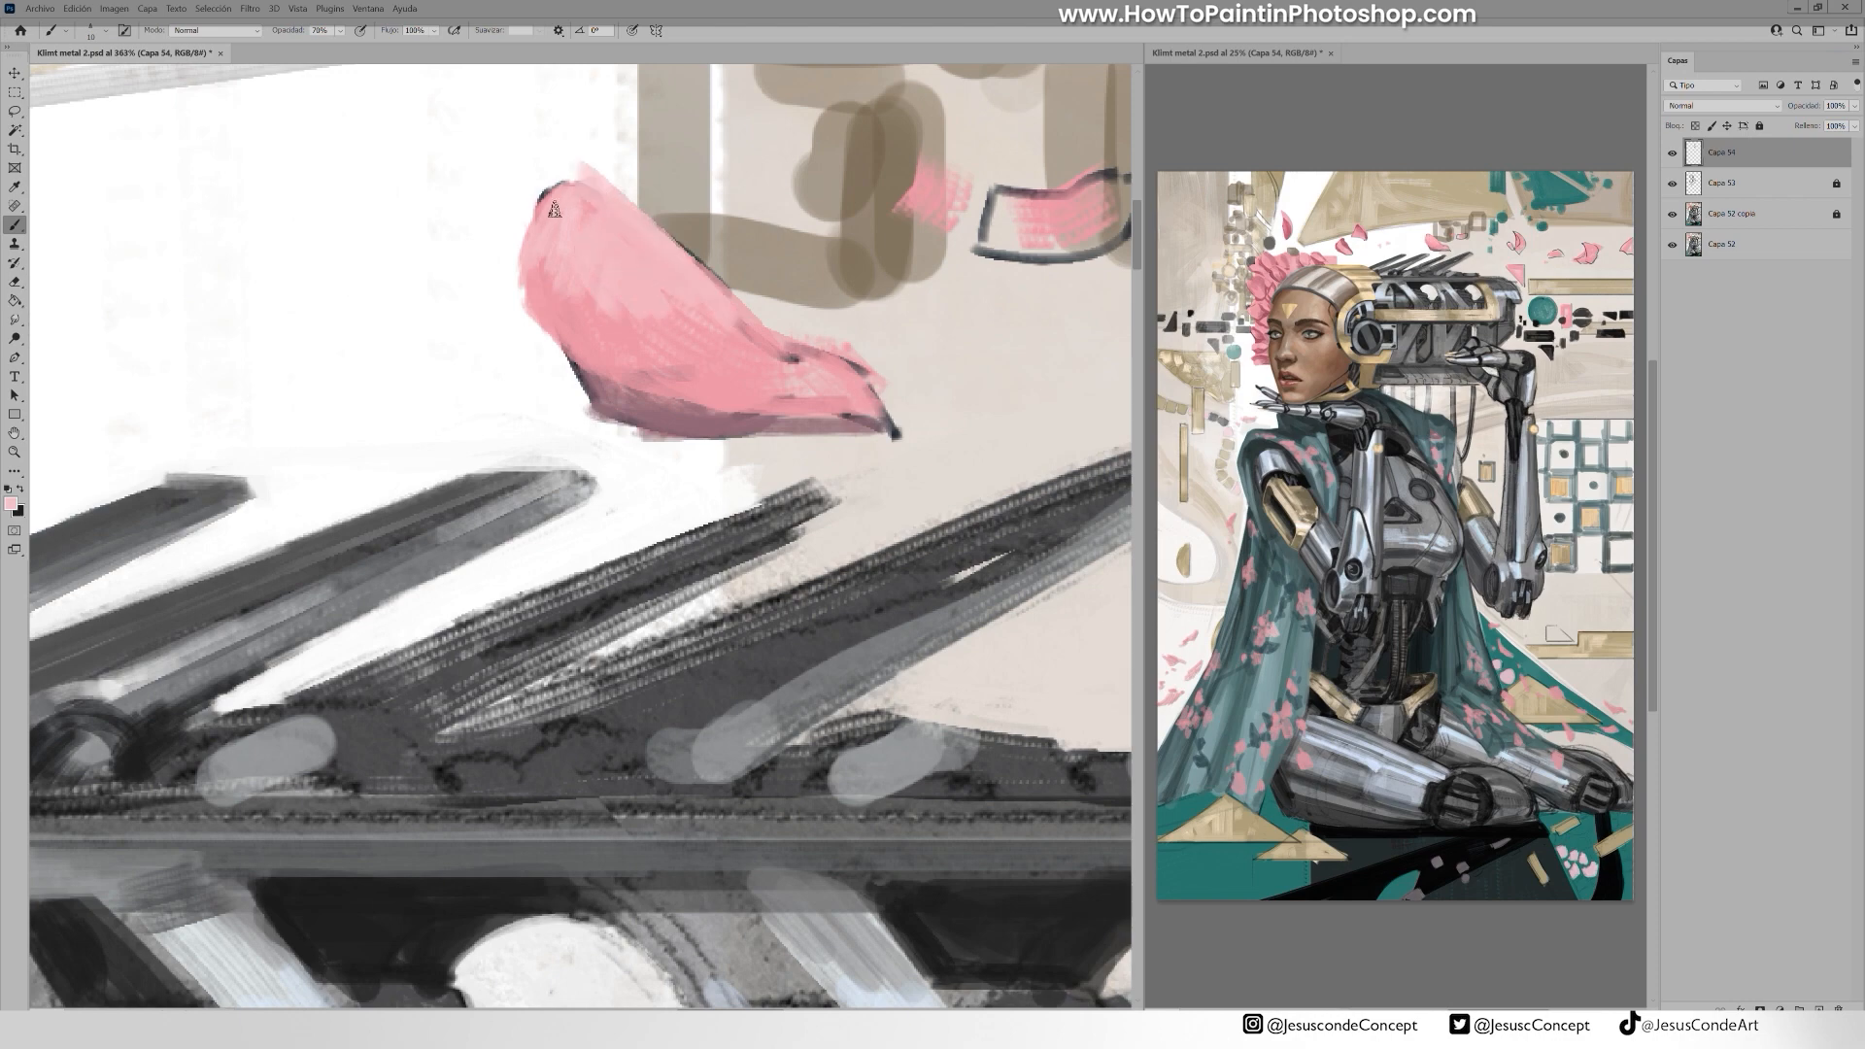
{"action": "left_click_drag", "start_coordinate": [636, 427], "coordinate": [852, 439]}
Paint a dark arc for a round joint at the base of the third fin
{"action": "left_click_drag", "start_coordinate": [437, 632], "coordinate": [620, 516]}
{"action": "left_click", "coordinate": [320, 662], "text": "alt"}
{"action": "left_click_drag", "start_coordinate": [532, 658], "coordinate": [665, 668]}
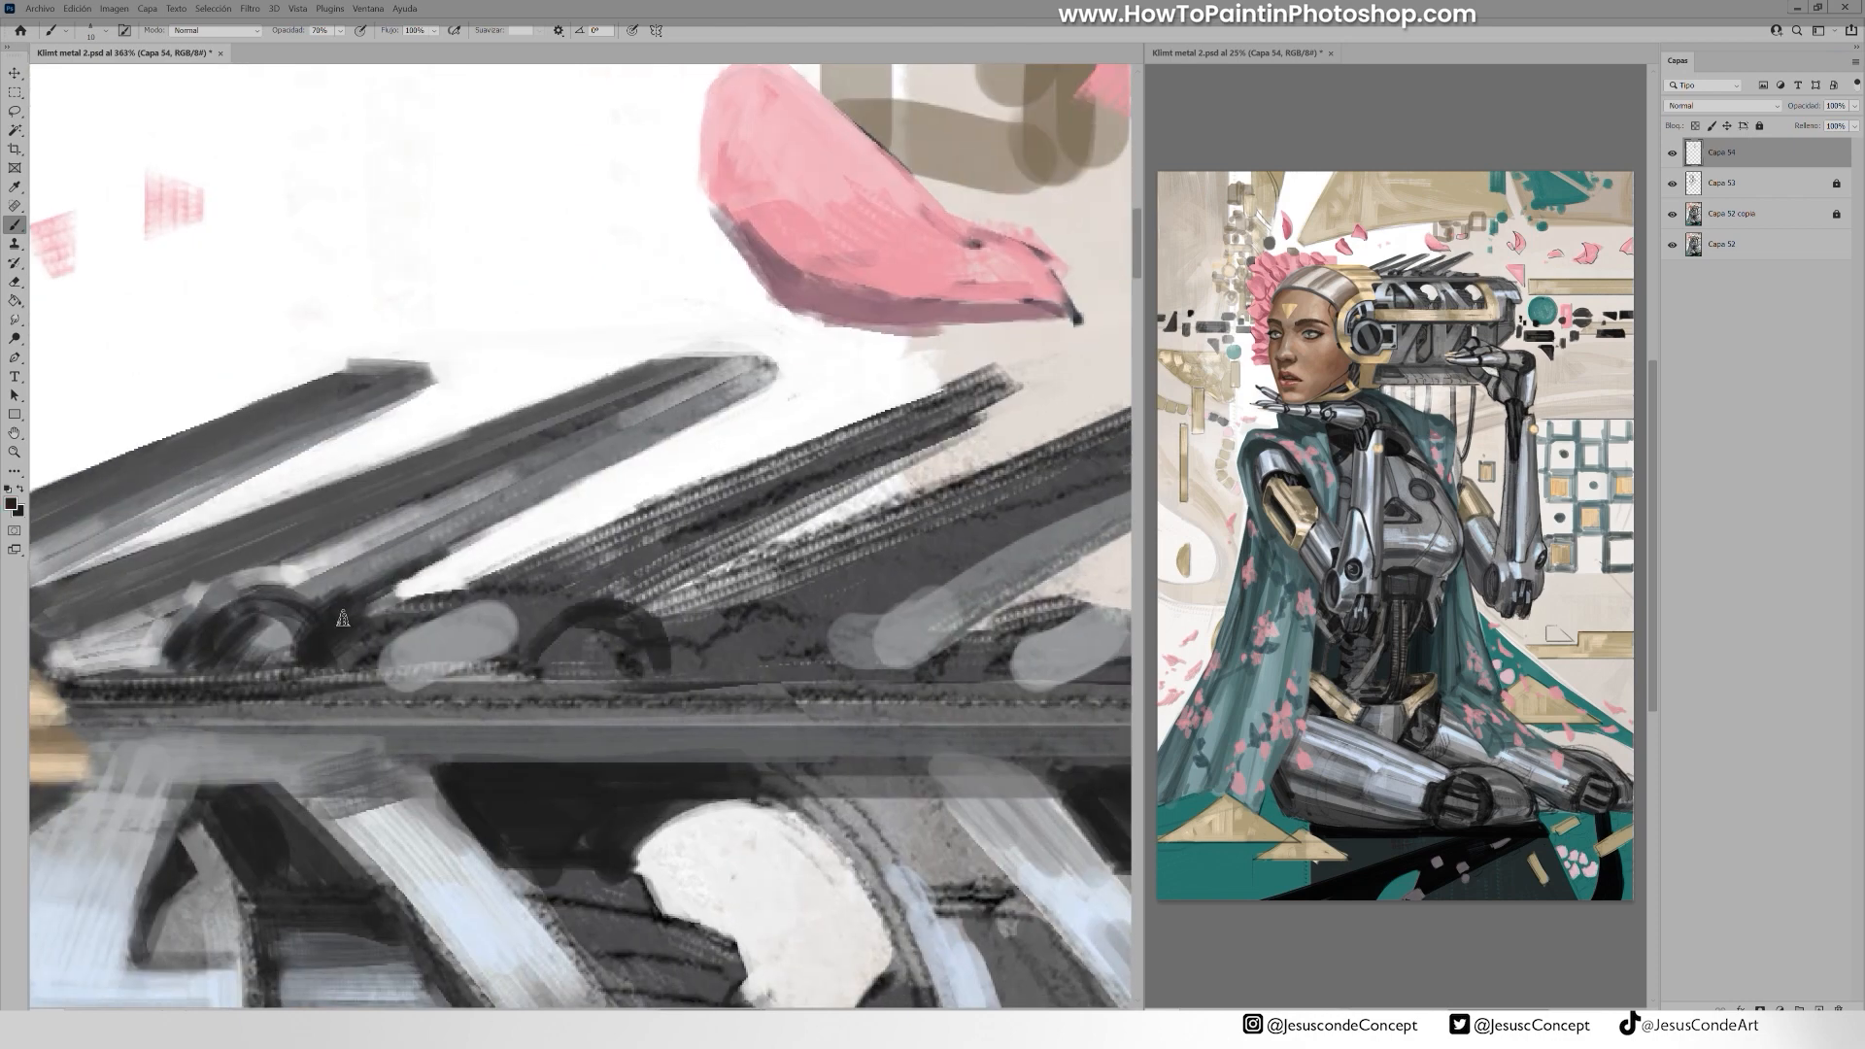
Copy the second fin's round joint from all visible layers to a new layer and place it at the third fin's base
{"action": "key", "text": "l"}
{"action": "left_click_drag", "start_coordinate": [340, 626], "coordinate": [285, 587]}
{"action": "key", "text": "ctrl+shift+c"}
{"action": "key", "text": "ctrl+v"}
{"action": "key", "text": "v"}
{"action": "left_click_drag", "start_coordinate": [268, 464], "coordinate": [632, 464]}
Paint a long light grey highlight along the third fin
{"action": "key", "text": "b"}
{"action": "left_click", "coordinate": [573, 550], "text": "alt"}
{"action": "left_click_drag", "start_coordinate": [507, 591], "coordinate": [976, 399]}
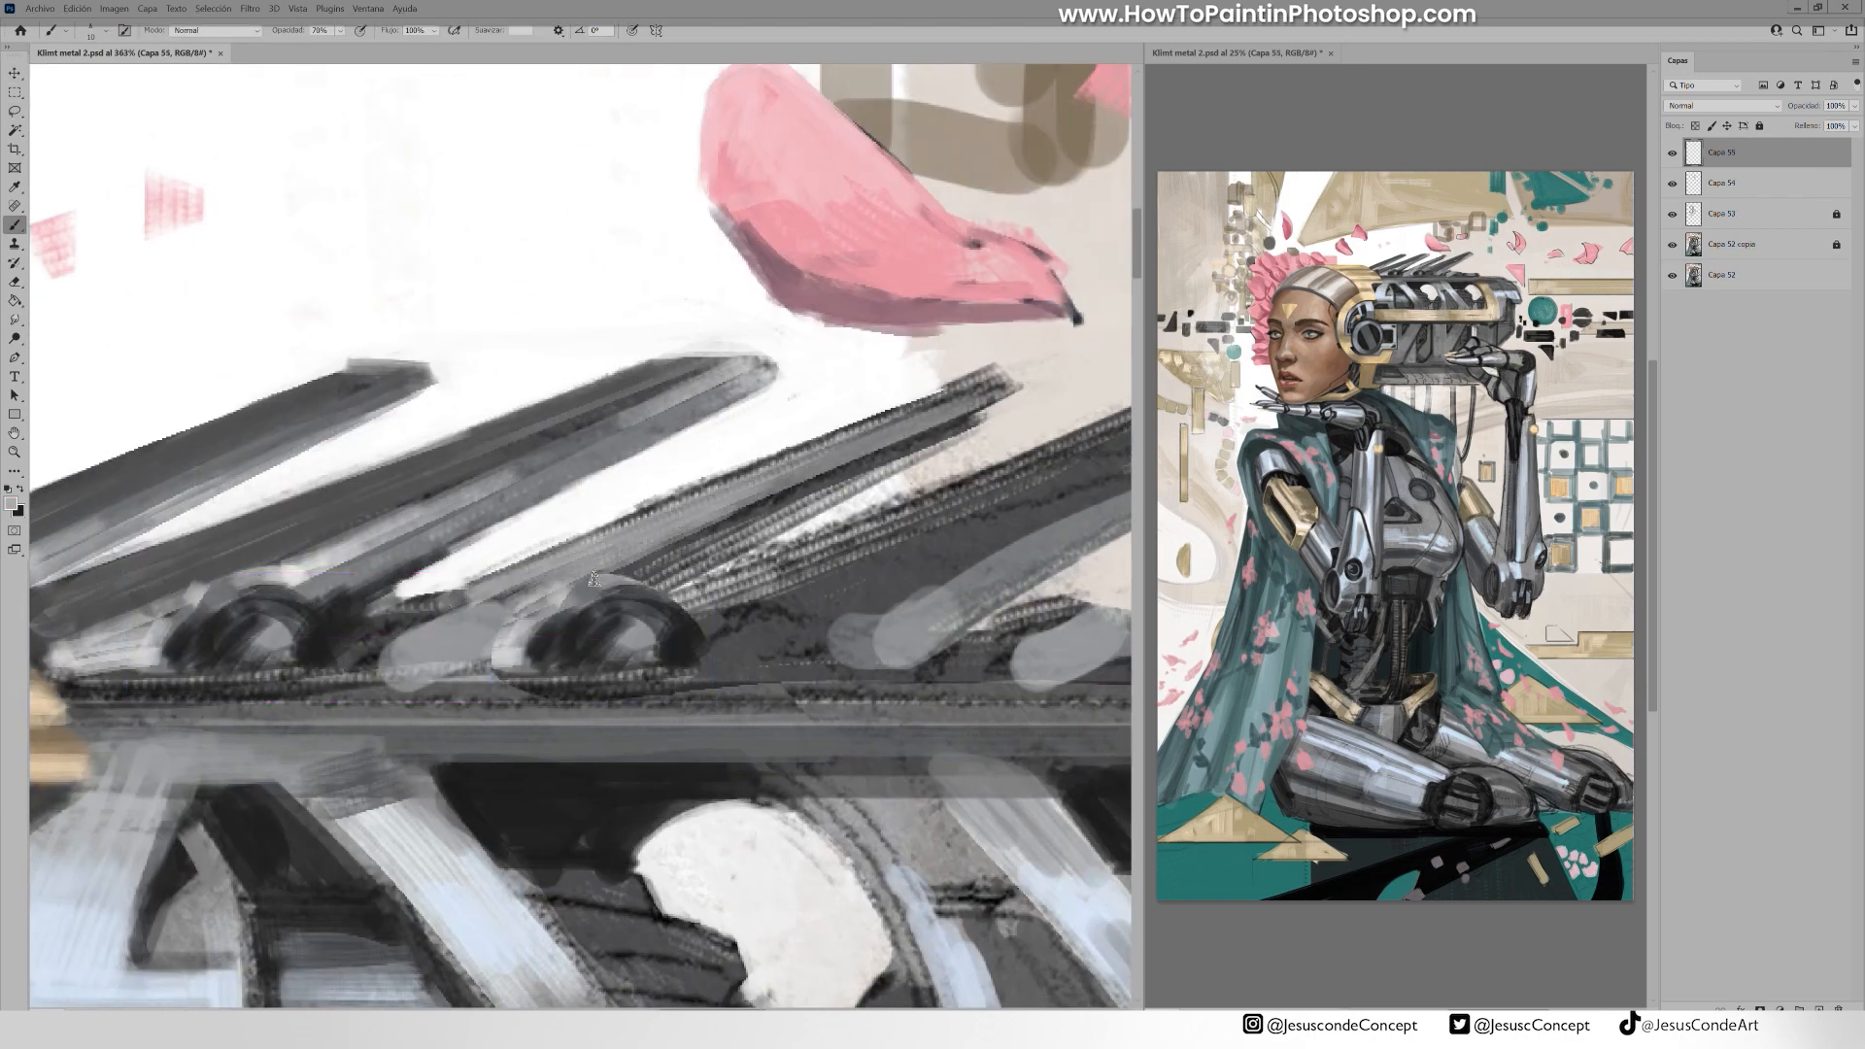
Move the copied round joint to the base of the fourth fin and start shading that fin in grey
{"action": "key", "text": "v"}
{"action": "mouse_move", "coordinate": [684, 646]}
{"action": "left_mouse_down"}
{"action": "mouse_move", "coordinate": [486, 669]}
{"action": "mouse_move", "coordinate": [796, 670]}
{"action": "left_mouse_up"}
{"action": "key", "text": "b"}
{"action": "left_click_drag", "start_coordinate": [948, 407], "coordinate": [744, 454]}
{"action": "left_click", "coordinate": [750, 447], "text": "alt"}
{"action": "left_click_drag", "start_coordinate": [302, 651], "coordinate": [606, 522]}
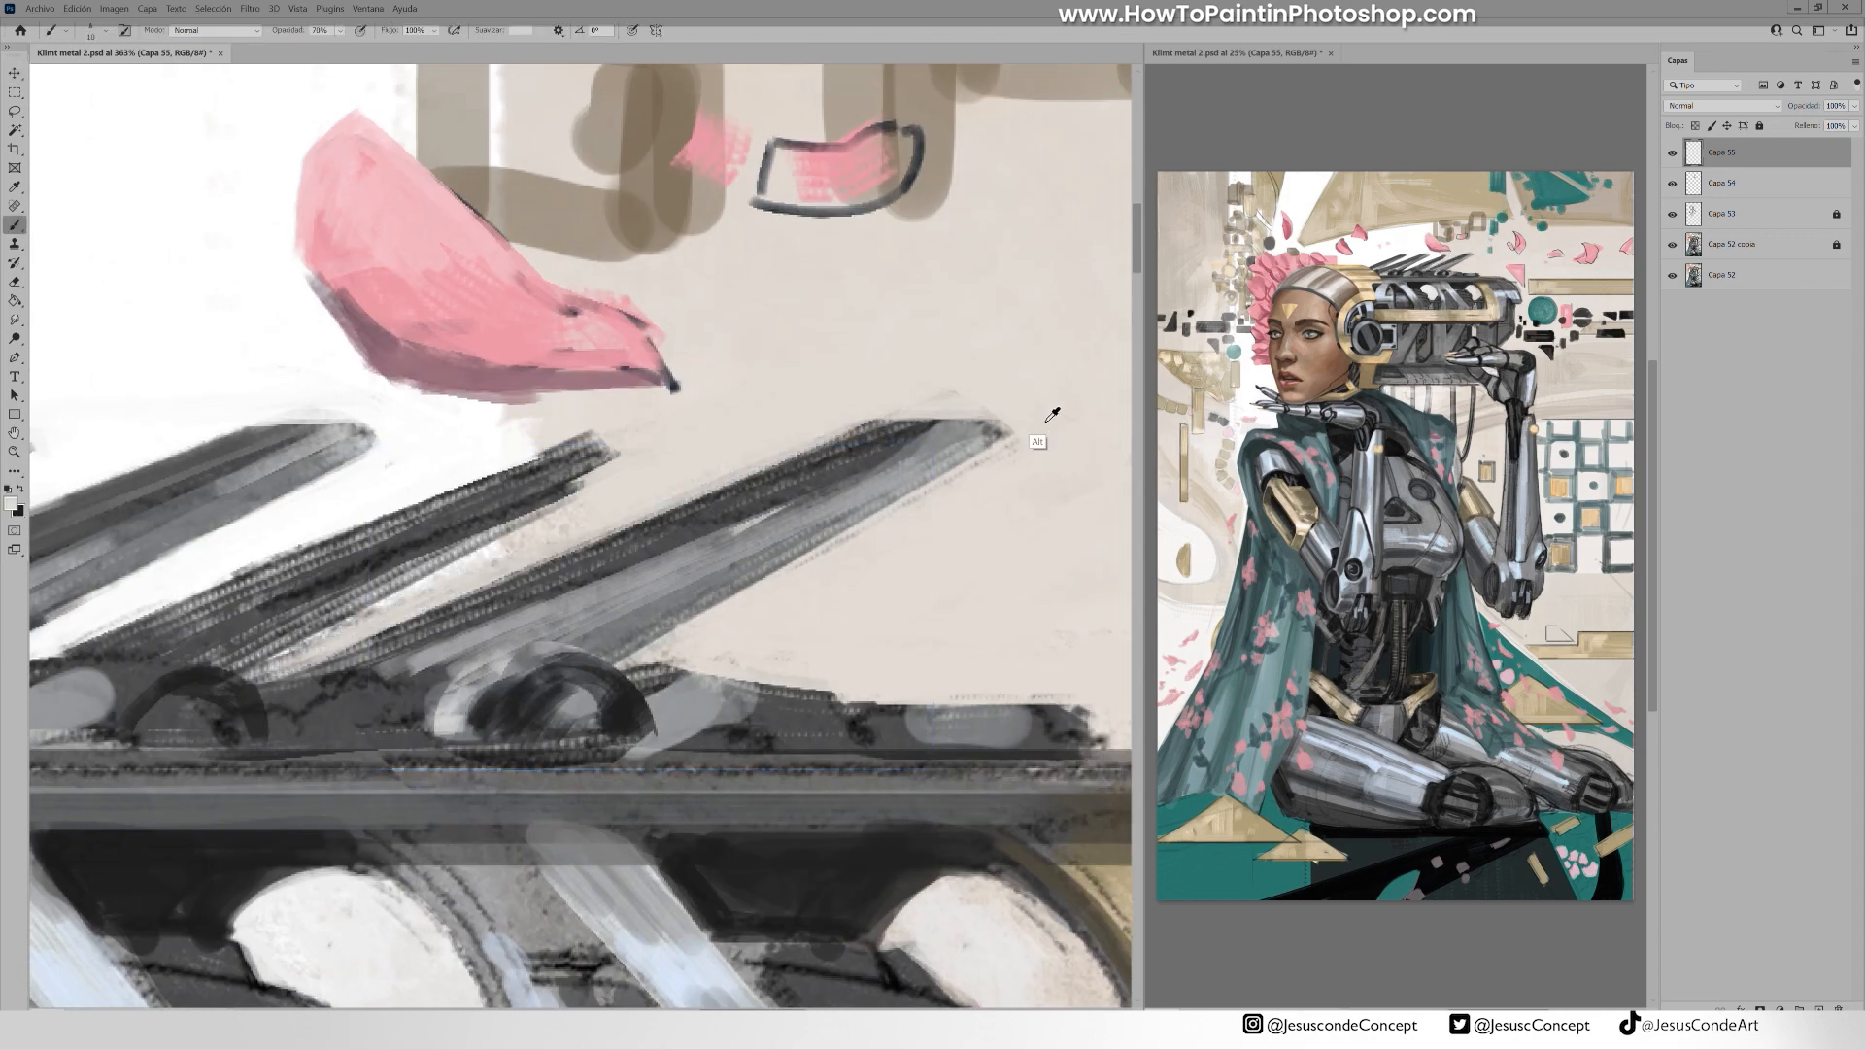
Paint the fourth fin's light grey underside and clean up its edges with the beige background colour
{"action": "left_click_drag", "start_coordinate": [573, 586], "coordinate": [935, 430]}
{"action": "left_click", "coordinate": [856, 454], "text": "alt"}
{"action": "mouse_move", "coordinate": [408, 672]}
{"action": "left_mouse_down"}
{"action": "mouse_move", "coordinate": [972, 434]}
{"action": "mouse_move", "coordinate": [908, 439]}
{"action": "mouse_move", "coordinate": [1013, 440]}
{"action": "left_mouse_up"}
{"action": "left_click", "coordinate": [947, 452], "text": "alt"}
{"action": "left_click", "coordinate": [836, 452], "text": "alt"}
{"action": "left_click", "coordinate": [975, 411], "text": "alt"}
Repaint the third fin with smooth dark grey strokes and tidy its tip and edges
{"action": "left_click_drag", "start_coordinate": [697, 489], "coordinate": [1023, 402]}
{"action": "left_click", "coordinate": [889, 393], "text": "alt"}
{"action": "left_click_drag", "start_coordinate": [909, 393], "coordinate": [532, 585]}
{"action": "left_click_drag", "start_coordinate": [680, 493], "coordinate": [517, 571]}
{"action": "left_click", "coordinate": [821, 403], "text": "alt"}
{"action": "left_click_drag", "start_coordinate": [834, 386], "coordinate": [505, 528]}
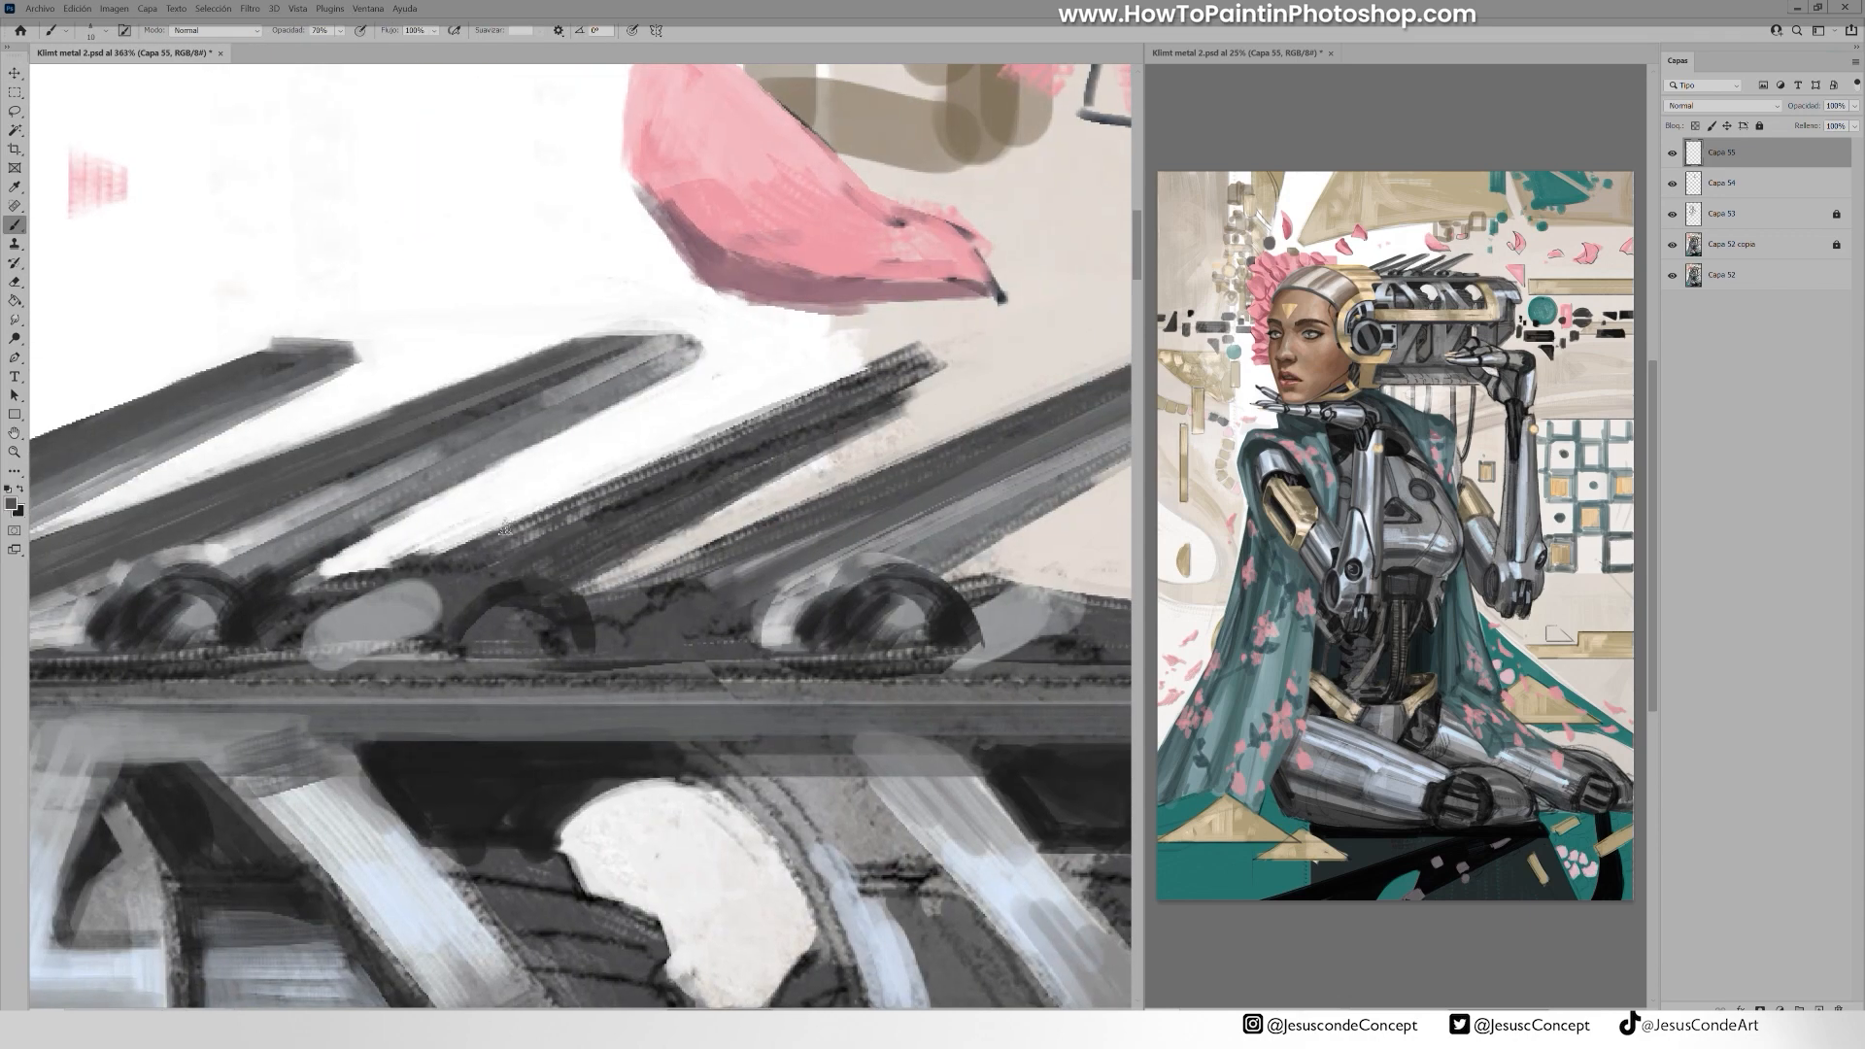
{"action": "left_click_drag", "start_coordinate": [863, 352], "coordinate": [828, 383]}
{"action": "left_click_drag", "start_coordinate": [843, 374], "coordinate": [805, 482]}
Turn the faint pink marks above the first fin into one curved pale pink petal
{"action": "left_click_drag", "start_coordinate": [408, 389], "coordinate": [977, 435]}
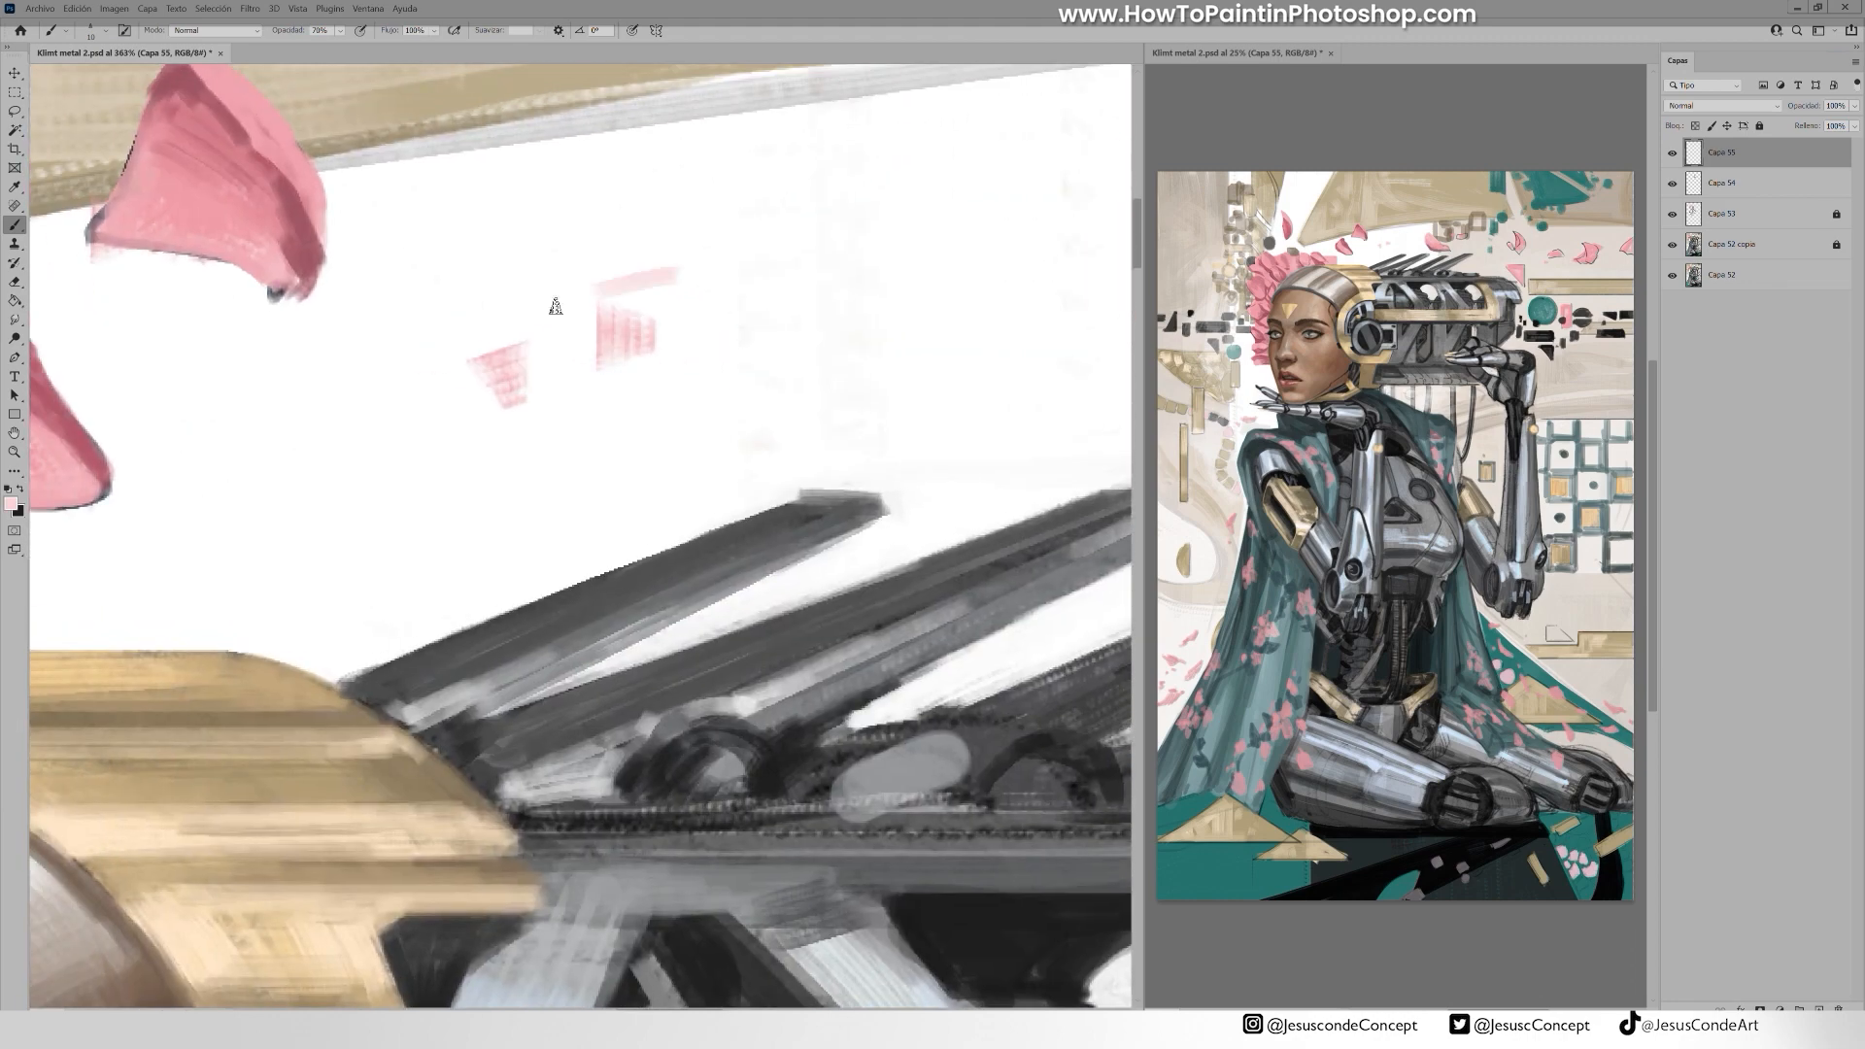
{"action": "left_click", "coordinate": [622, 336], "text": "alt"}
{"action": "left_click_drag", "start_coordinate": [515, 396], "coordinate": [708, 335]}
{"action": "left_click_drag", "start_coordinate": [715, 287], "coordinate": [572, 311]}
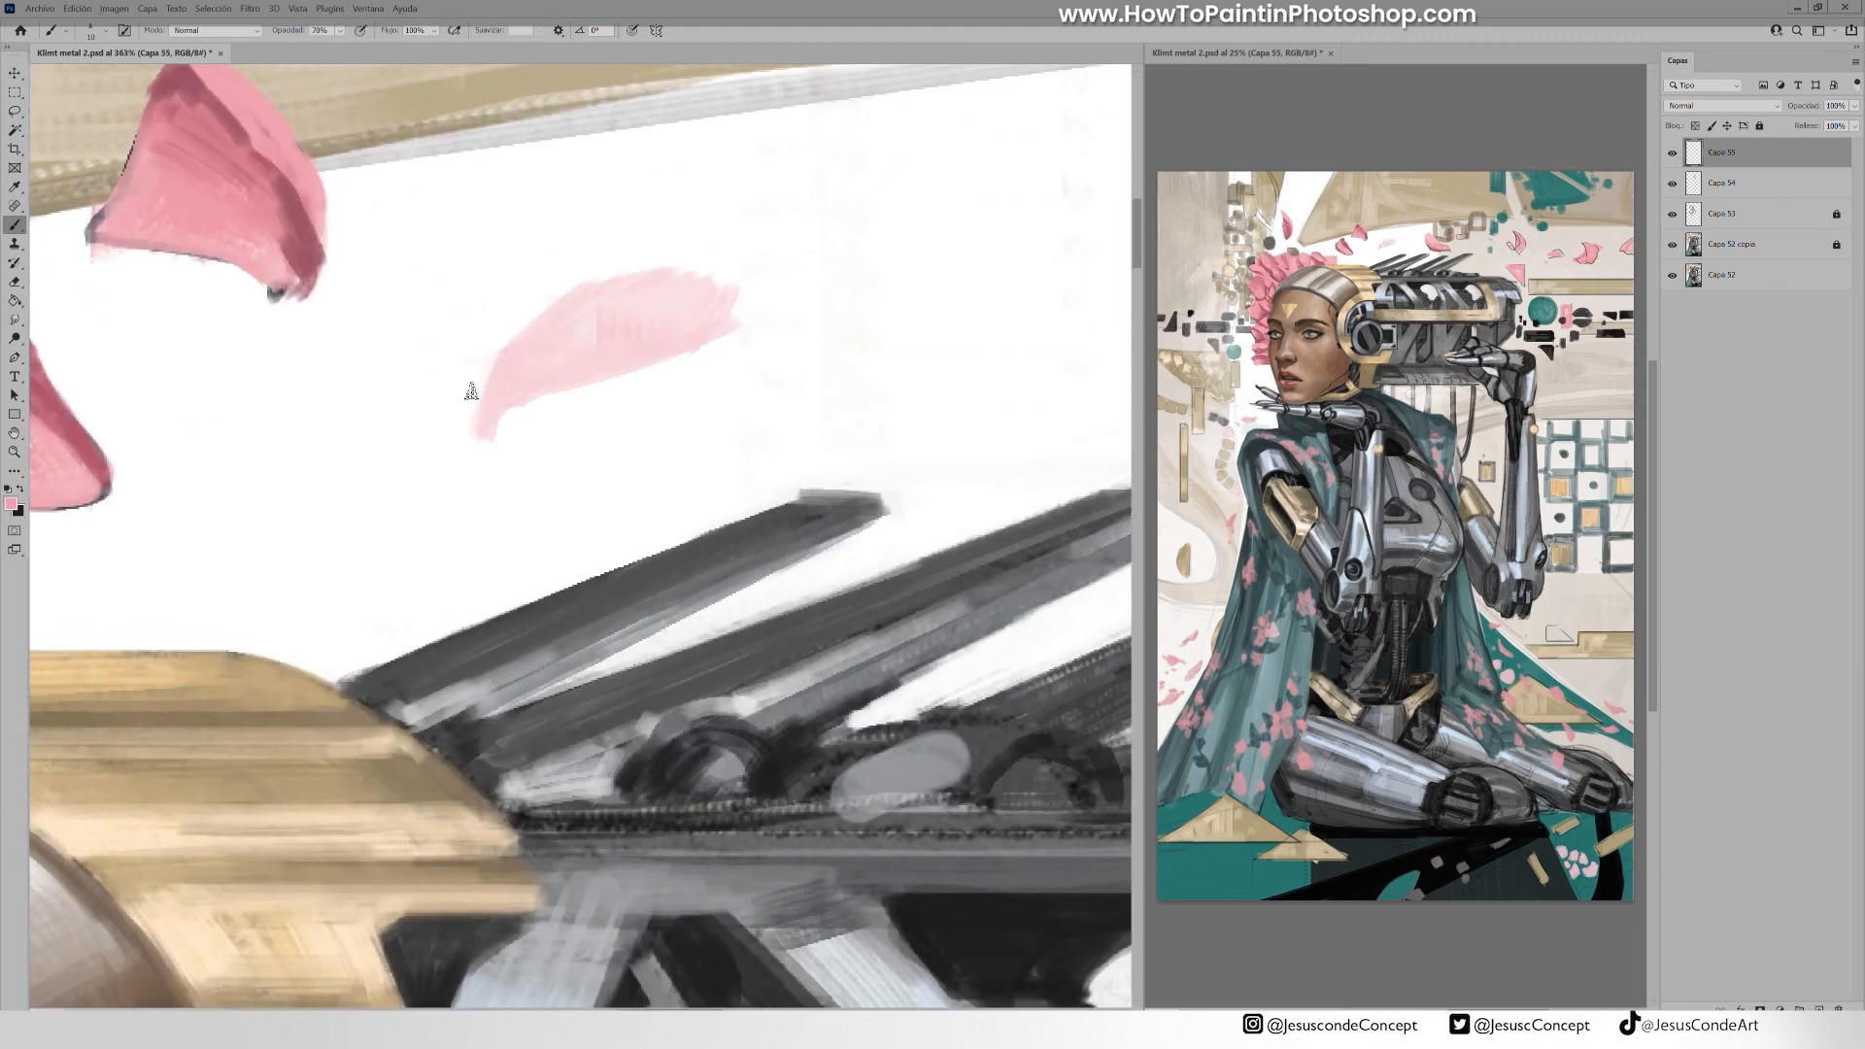
Repaint the left and lower edges of the pink petal overlapping the beige panel, covering its dark outline
{"action": "mouse_move", "coordinate": [605, 342]}
{"action": "left_mouse_down"}
{"action": "mouse_move", "coordinate": [716, 417]}
{"action": "mouse_move", "coordinate": [873, 474]}
{"action": "left_mouse_up"}
{"action": "left_click", "coordinate": [423, 342], "text": "alt"}
{"action": "left_click_drag", "start_coordinate": [389, 311], "coordinate": [346, 373]}
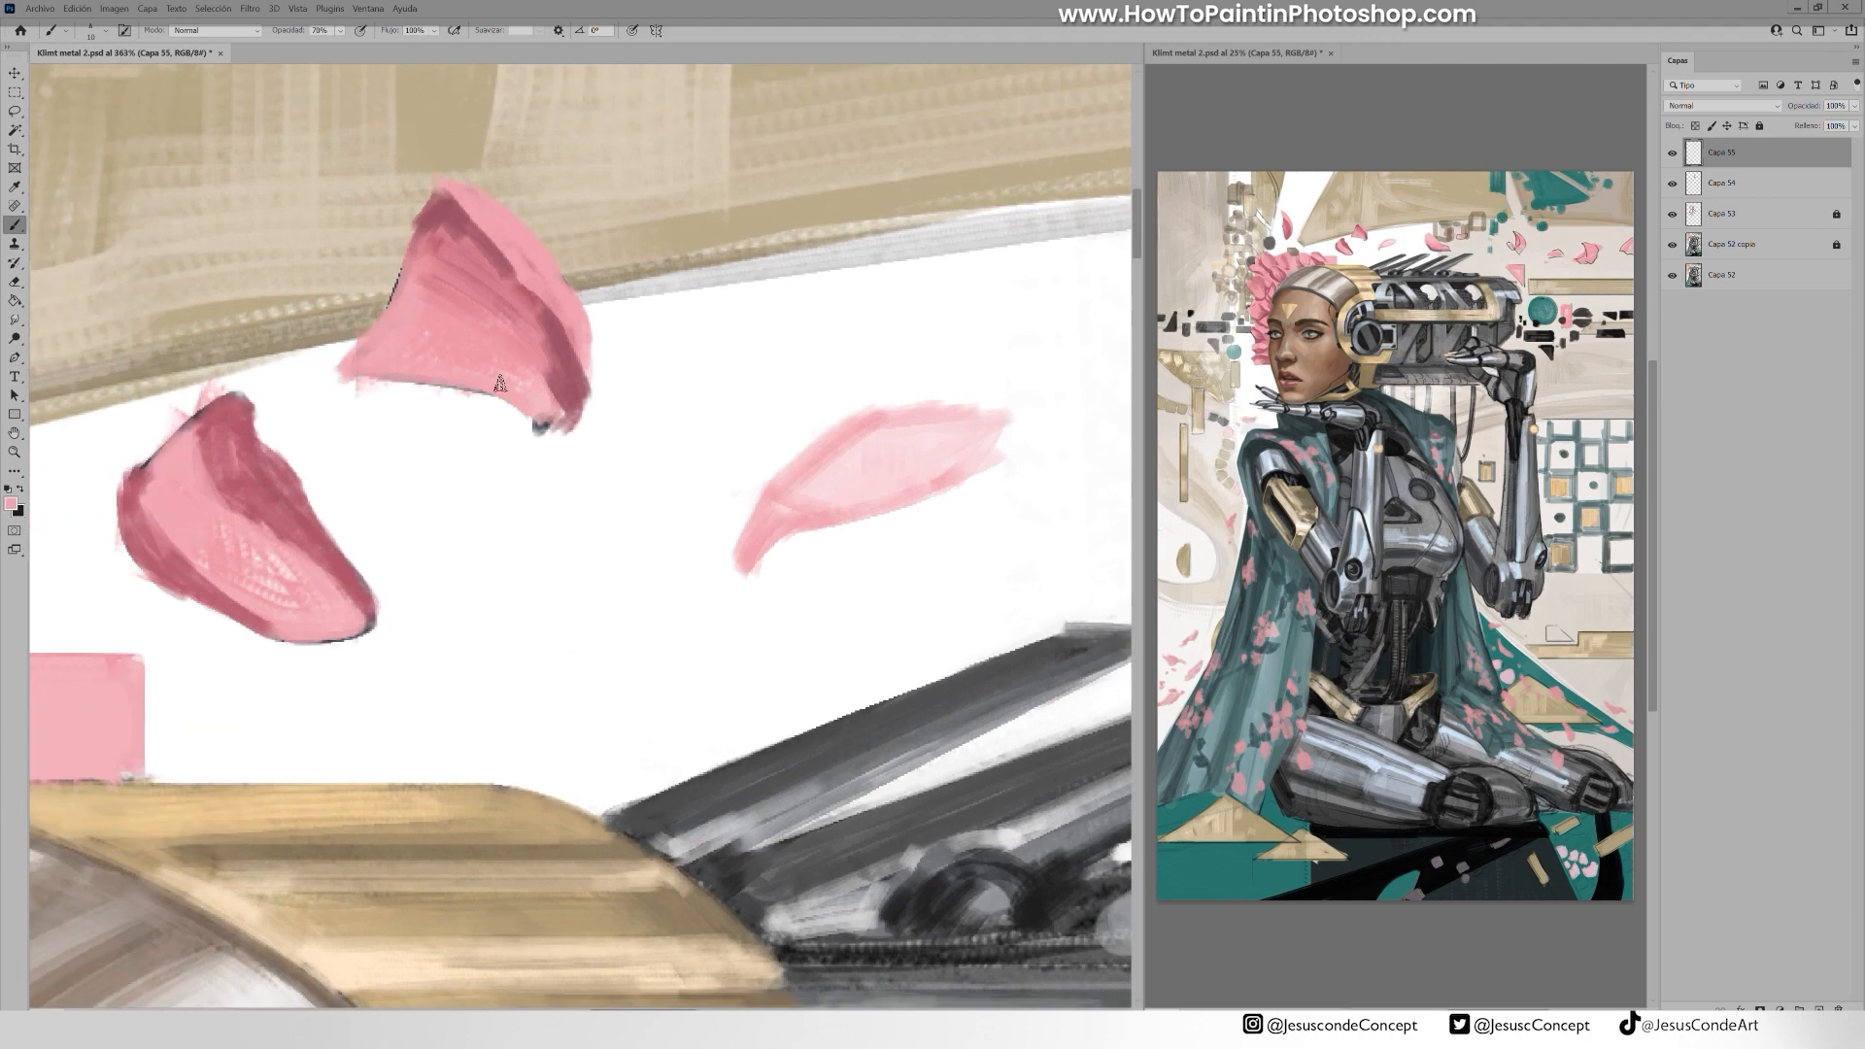
{"action": "left_click_drag", "start_coordinate": [459, 389], "coordinate": [377, 380]}
{"action": "left_click_drag", "start_coordinate": [400, 267], "coordinate": [351, 346]}
Clean up the left and upper edges of the pink petal below the beige panel with sampled pinks
{"action": "left_click_drag", "start_coordinate": [335, 337], "coordinate": [603, 308]}
{"action": "left_click_drag", "start_coordinate": [491, 369], "coordinate": [393, 466]}
{"action": "left_click_drag", "start_coordinate": [464, 381], "coordinate": [398, 471]}
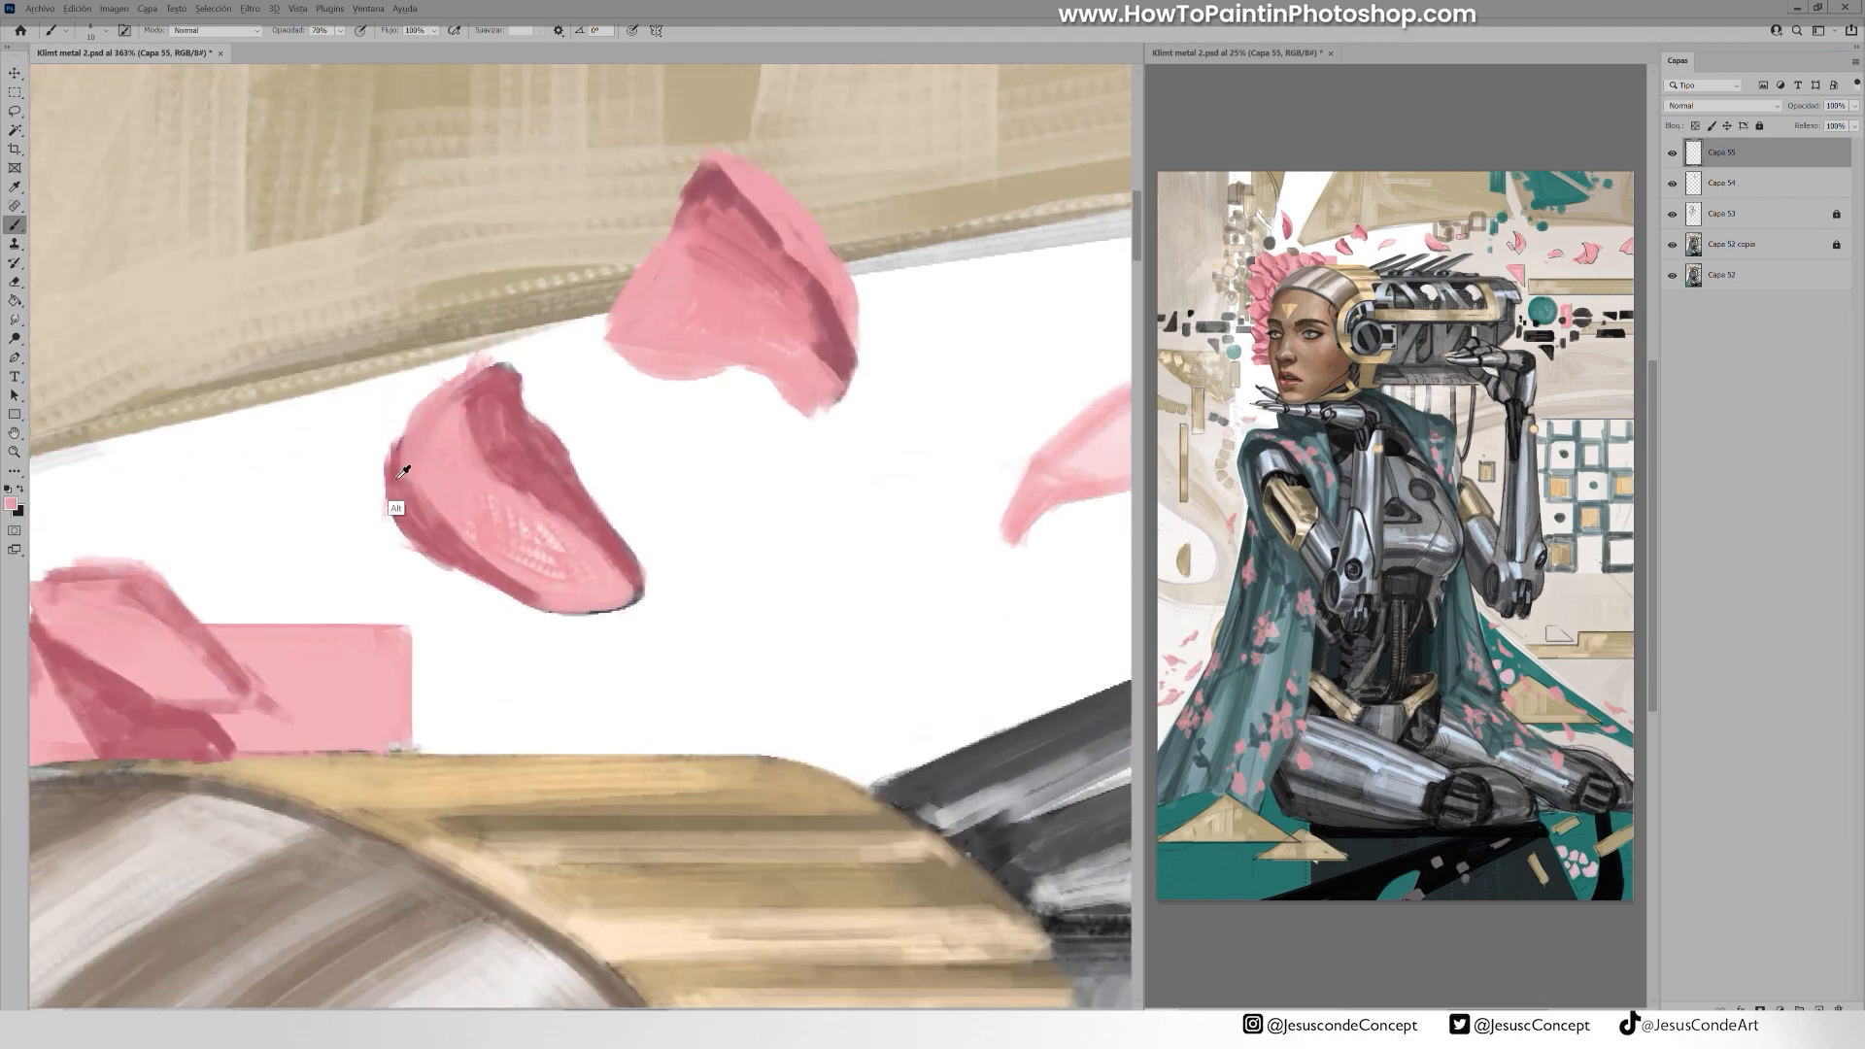
{"action": "left_click_drag", "start_coordinate": [397, 364], "coordinate": [807, 316]}
{"action": "left_click_drag", "start_coordinate": [670, 342], "coordinate": [379, 437]}
{"action": "mouse_move", "coordinate": [545, 381]}
{"action": "left_mouse_down"}
{"action": "mouse_move", "coordinate": [927, 282]}
{"action": "mouse_move", "coordinate": [574, 536]}
{"action": "left_mouse_up"}
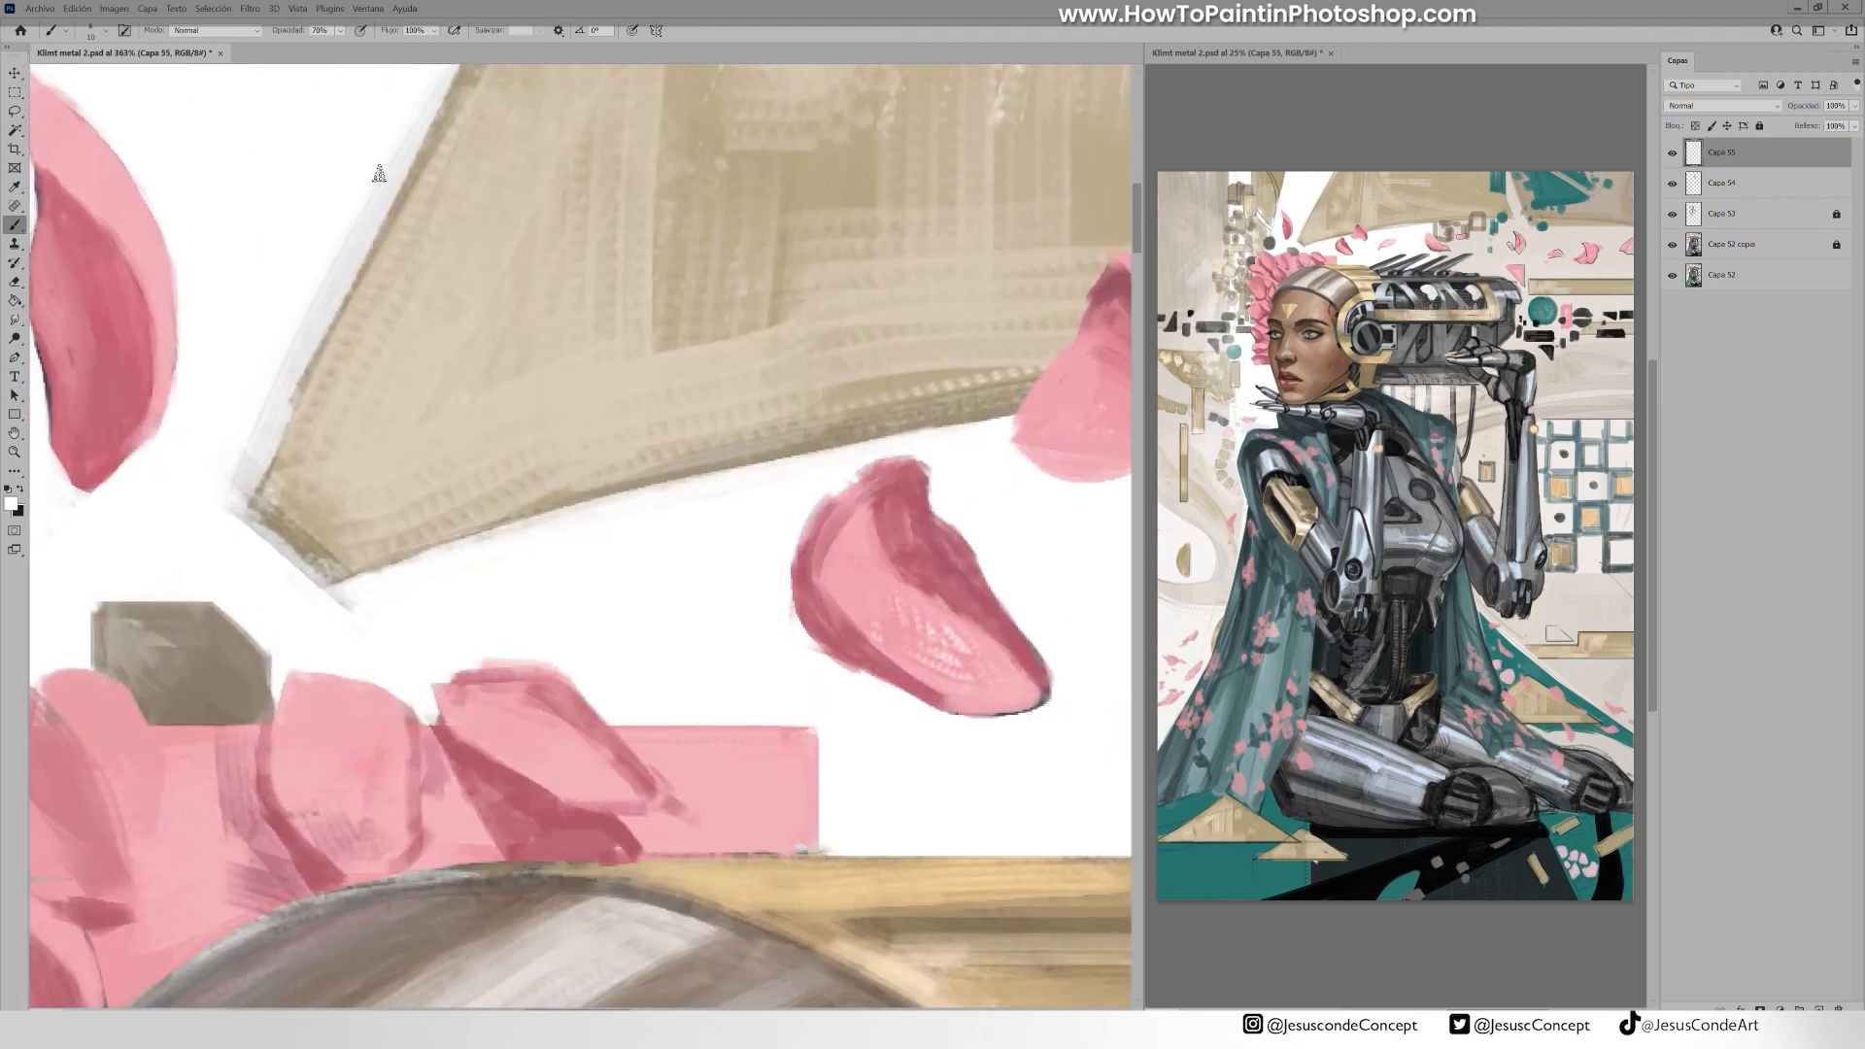
Tidy the slanted left edge of the beige panel with white and beige strokes
{"action": "left_click_drag", "start_coordinate": [359, 219], "coordinate": [235, 525]}
{"action": "left_click", "coordinate": [374, 272], "text": "alt"}
{"action": "left_click_drag", "start_coordinate": [388, 213], "coordinate": [309, 371]}
Sketch white and brown leaf outlines along the lower part of the beige panel
{"action": "mouse_move", "coordinate": [286, 434]}
{"action": "left_mouse_down"}
{"action": "mouse_move", "coordinate": [392, 482]}
{"action": "mouse_move", "coordinate": [507, 338]}
{"action": "left_mouse_up"}
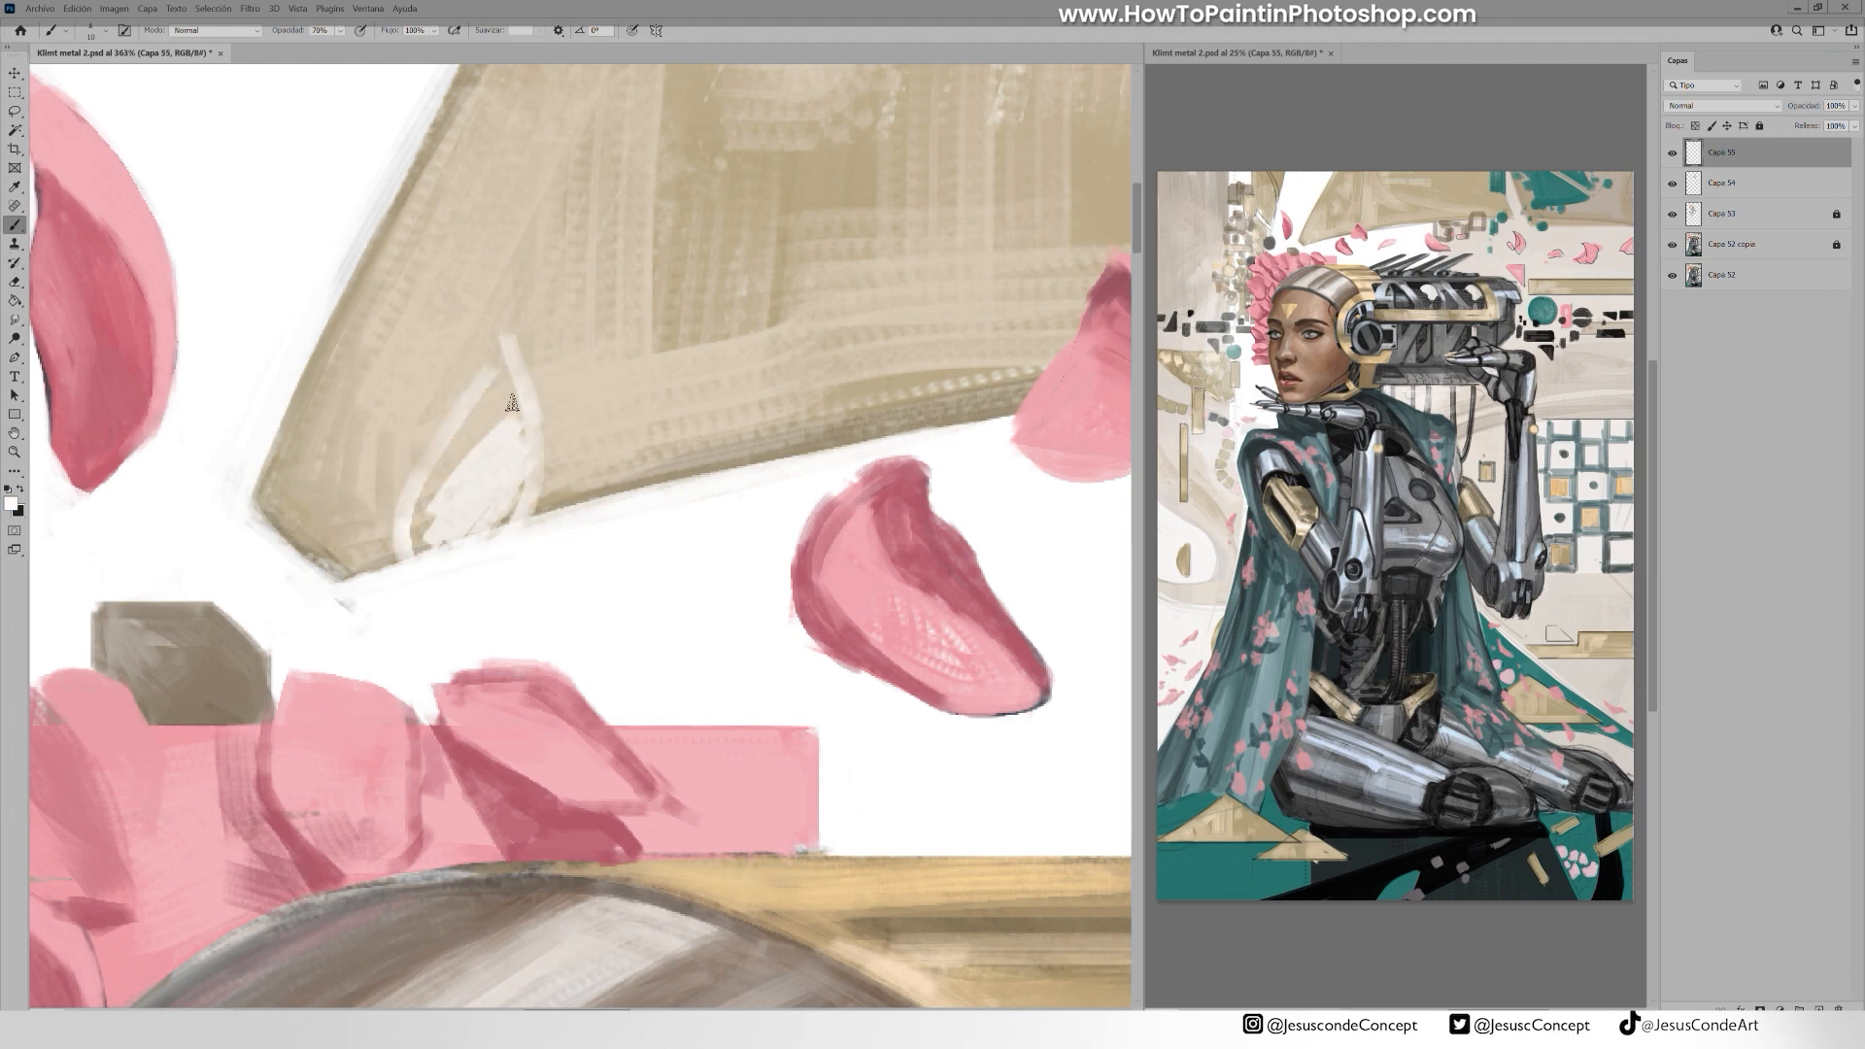
{"action": "left_click_drag", "start_coordinate": [418, 549], "coordinate": [535, 399]}
{"action": "left_click_drag", "start_coordinate": [568, 505], "coordinate": [772, 342]}
{"action": "left_click_drag", "start_coordinate": [816, 424], "coordinate": [899, 253]}
{"action": "left_click_drag", "start_coordinate": [688, 328], "coordinate": [792, 255]}
Shape the beige panel's lower-left corner into a rounded leaf with a white notch and brown edge shading
{"action": "mouse_move", "coordinate": [400, 264]}
{"action": "left_mouse_down"}
{"action": "mouse_move", "coordinate": [299, 338]}
{"action": "mouse_move", "coordinate": [283, 445]}
{"action": "left_mouse_up"}
{"action": "mouse_move", "coordinate": [340, 279]}
{"action": "left_mouse_down"}
{"action": "mouse_move", "coordinate": [476, 211]}
{"action": "mouse_move", "coordinate": [426, 390]}
{"action": "mouse_move", "coordinate": [501, 355]}
{"action": "left_mouse_up"}
{"action": "left_click", "coordinate": [457, 258], "text": "alt"}
{"action": "left_click_drag", "start_coordinate": [583, 199], "coordinate": [464, 313]}
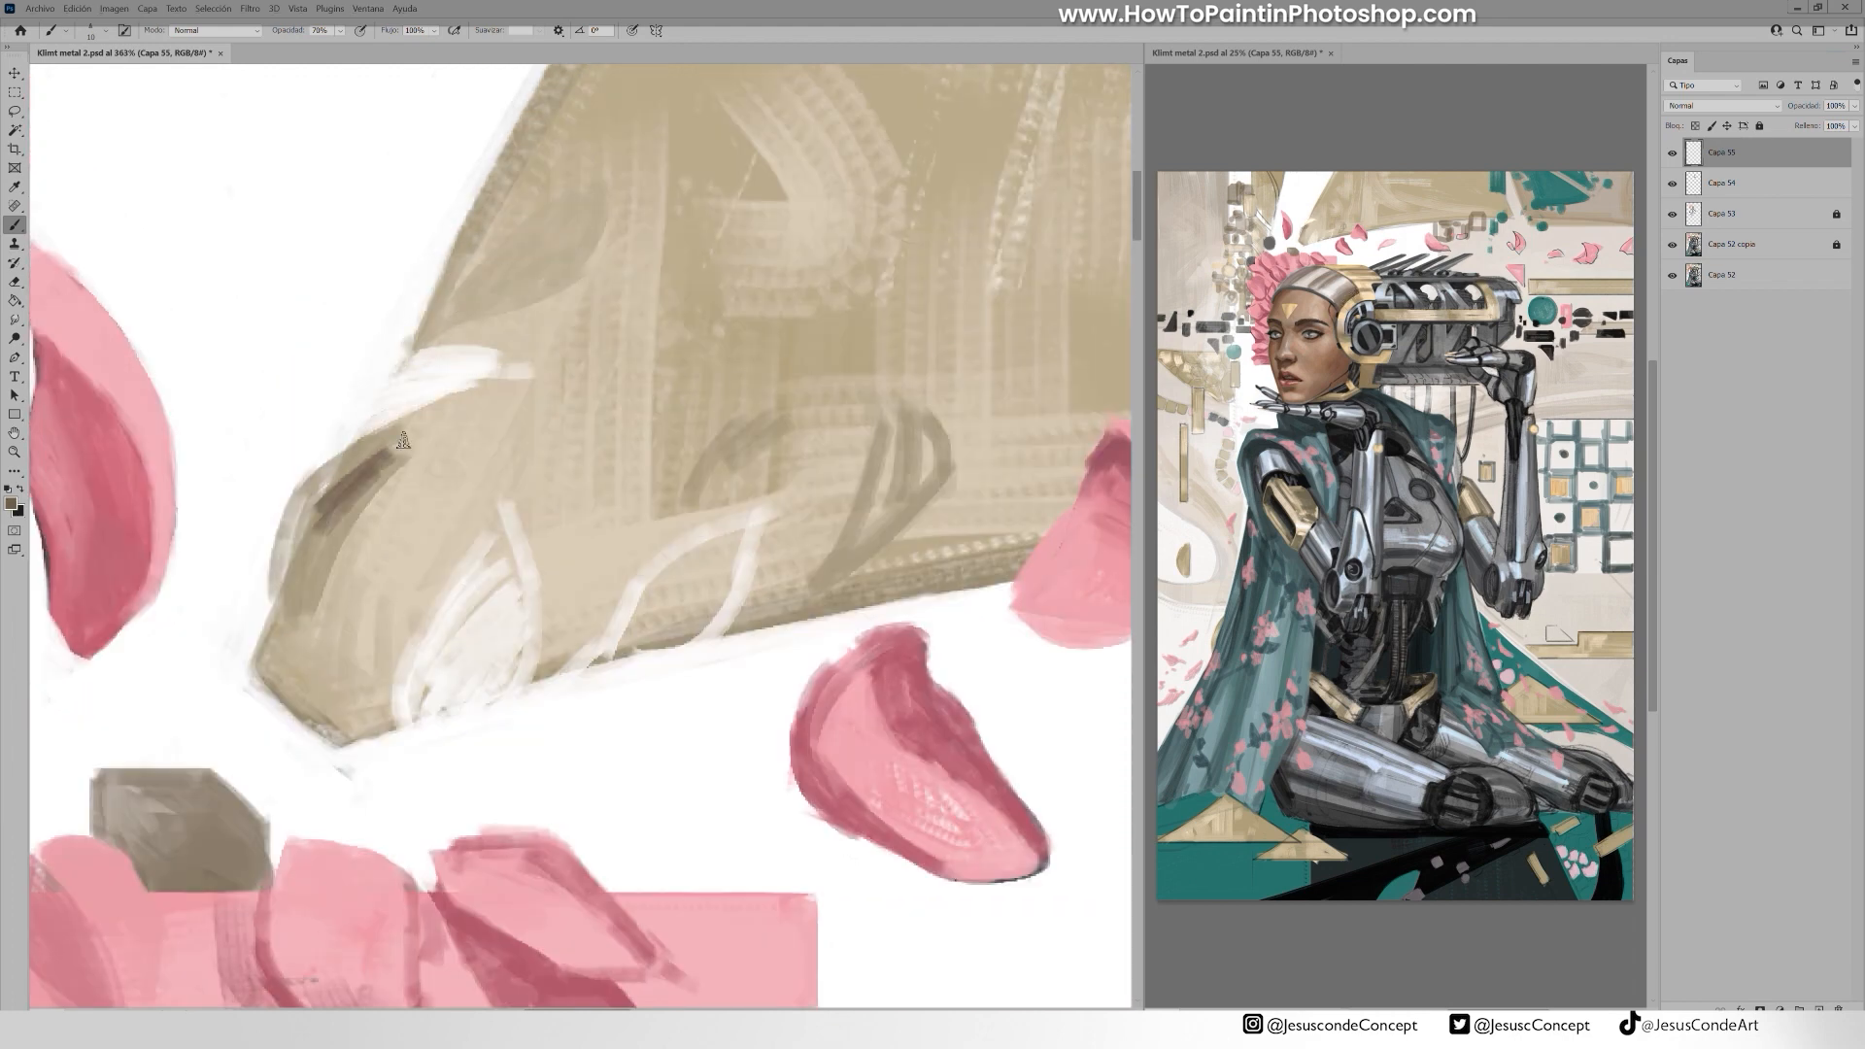
{"action": "left_click_drag", "start_coordinate": [404, 441], "coordinate": [310, 506]}
Paint a pointed brown leaf beside the large corner leaf on the beige panel
{"action": "key", "text": "x"}
{"action": "left_click", "coordinate": [375, 452], "text": "alt"}
{"action": "mouse_move", "coordinate": [511, 497]}
{"action": "left_mouse_down"}
{"action": "mouse_move", "coordinate": [534, 571]}
{"action": "mouse_move", "coordinate": [597, 367]}
{"action": "left_mouse_up"}
{"action": "left_click_drag", "start_coordinate": [603, 363], "coordinate": [568, 561]}
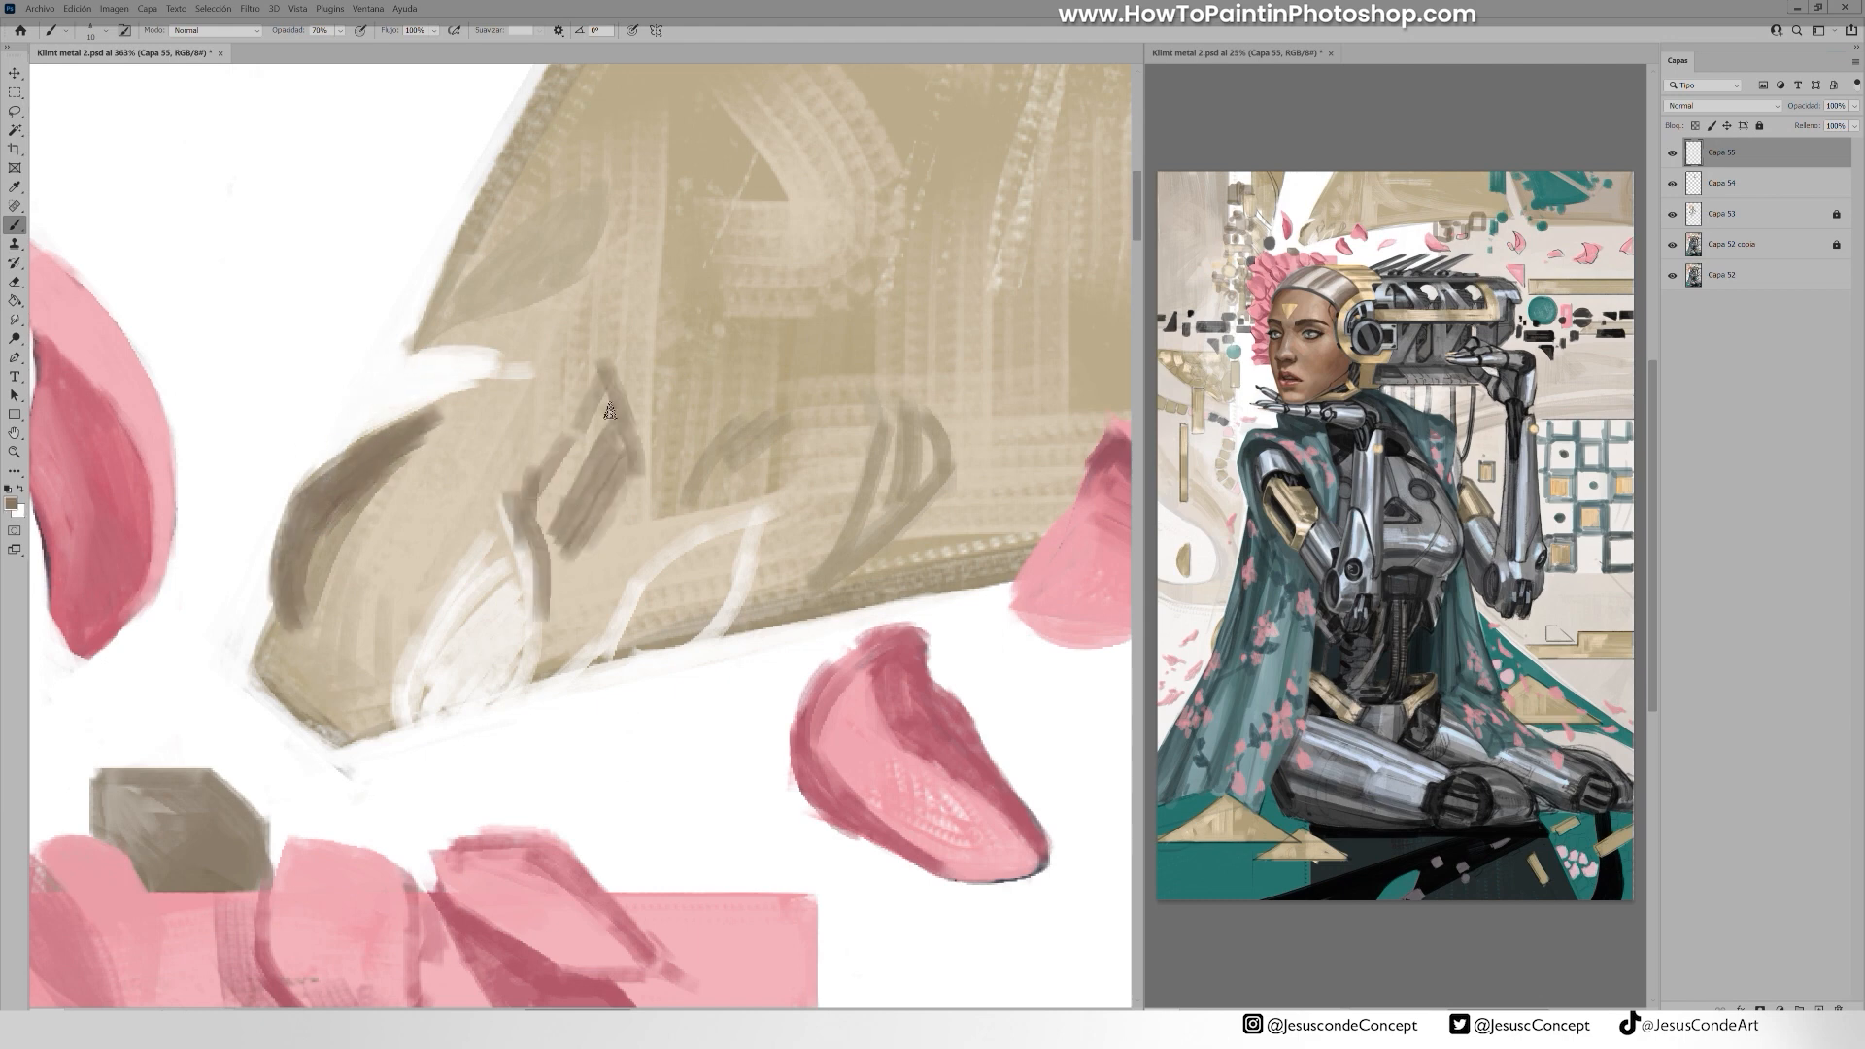
{"action": "left_click_drag", "start_coordinate": [602, 408], "coordinate": [544, 607]}
Add brown shading to the base of the corner leaf and fill the crescent leaf farther along the panel
{"action": "left_click_drag", "start_coordinate": [398, 605], "coordinate": [354, 719]}
{"action": "left_click_drag", "start_coordinate": [381, 636], "coordinate": [384, 743]}
{"action": "left_click", "coordinate": [425, 540]}
{"action": "left_click", "coordinate": [486, 499]}
{"action": "mouse_move", "coordinate": [935, 420]}
{"action": "left_mouse_down"}
{"action": "mouse_move", "coordinate": [826, 564]}
{"action": "mouse_move", "coordinate": [889, 515]}
{"action": "left_mouse_up"}
{"action": "mouse_move", "coordinate": [874, 381]}
{"action": "left_mouse_down"}
{"action": "mouse_move", "coordinate": [860, 546]}
{"action": "mouse_move", "coordinate": [829, 560]}
{"action": "left_mouse_up"}
Fill the two outlined leaves at the panel's lower edge with white
{"action": "key", "text": "x"}
{"action": "left_click_drag", "start_coordinate": [743, 534], "coordinate": [637, 666]}
{"action": "left_click_drag", "start_coordinate": [509, 529], "coordinate": [526, 670]}
{"action": "left_click_drag", "start_coordinate": [501, 533], "coordinate": [468, 668]}
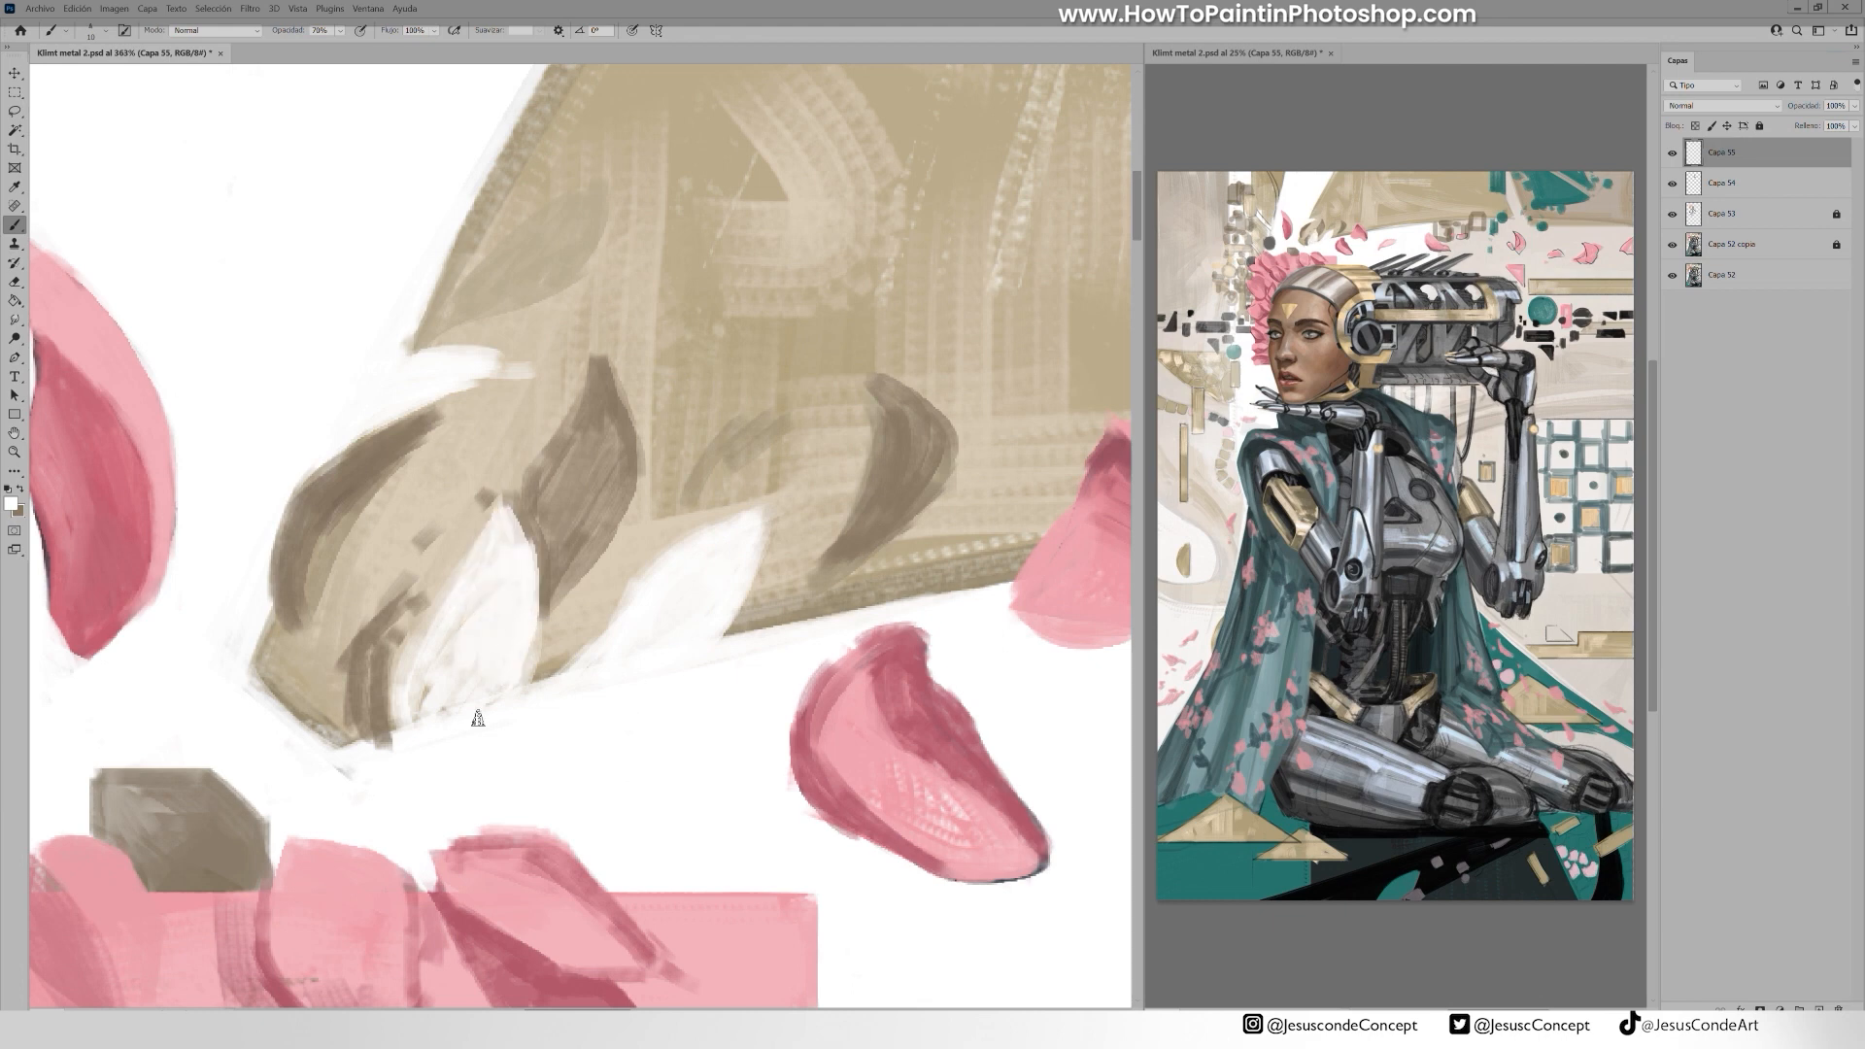
Paint a curved leaf in brown and light beige rising from the taupe block above the pink headdress
{"action": "left_click_drag", "start_coordinate": [246, 620], "coordinate": [453, 592]}
{"action": "key", "text": "x"}
{"action": "mouse_move", "coordinate": [445, 562]}
{"action": "left_mouse_down"}
{"action": "mouse_move", "coordinate": [396, 743]}
{"action": "mouse_move", "coordinate": [424, 748]}
{"action": "left_mouse_up"}
{"action": "left_click_drag", "start_coordinate": [412, 532], "coordinate": [330, 700]}
{"action": "left_click_drag", "start_coordinate": [398, 602], "coordinate": [338, 748]}
{"action": "left_click_drag", "start_coordinate": [432, 568], "coordinate": [418, 729]}
{"action": "left_click_drag", "start_coordinate": [435, 573], "coordinate": [384, 714]}
{"action": "left_click_drag", "start_coordinate": [419, 675], "coordinate": [368, 748]}
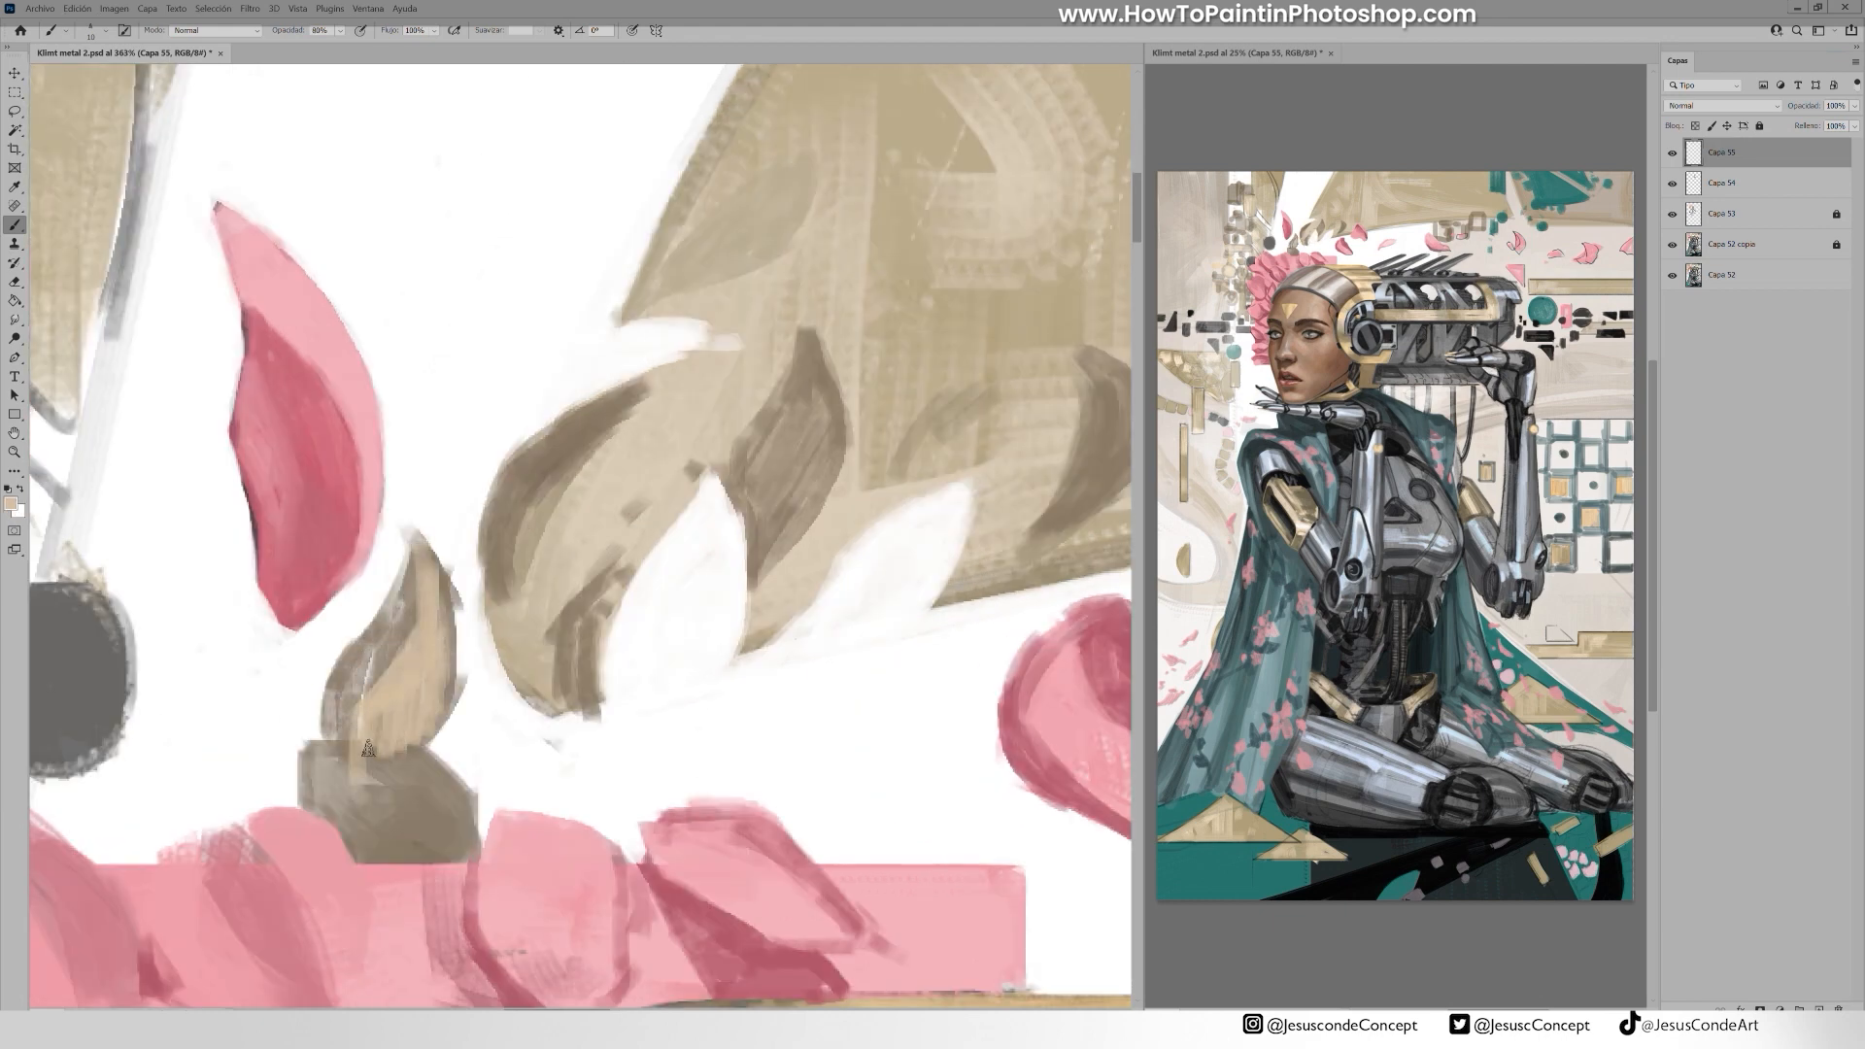
{"action": "left_click_drag", "start_coordinate": [394, 538], "coordinate": [358, 666]}
{"action": "mouse_move", "coordinate": [381, 563]}
{"action": "left_mouse_down"}
{"action": "mouse_move", "coordinate": [309, 714]}
{"action": "mouse_move", "coordinate": [313, 787]}
{"action": "left_mouse_up"}
{"action": "left_click_drag", "start_coordinate": [325, 757], "coordinate": [359, 834]}
Paint pale grey leaves beside the tall pink petal and add the same grey to the two white leaves
{"action": "left_click", "coordinate": [64, 652], "text": "alt"}
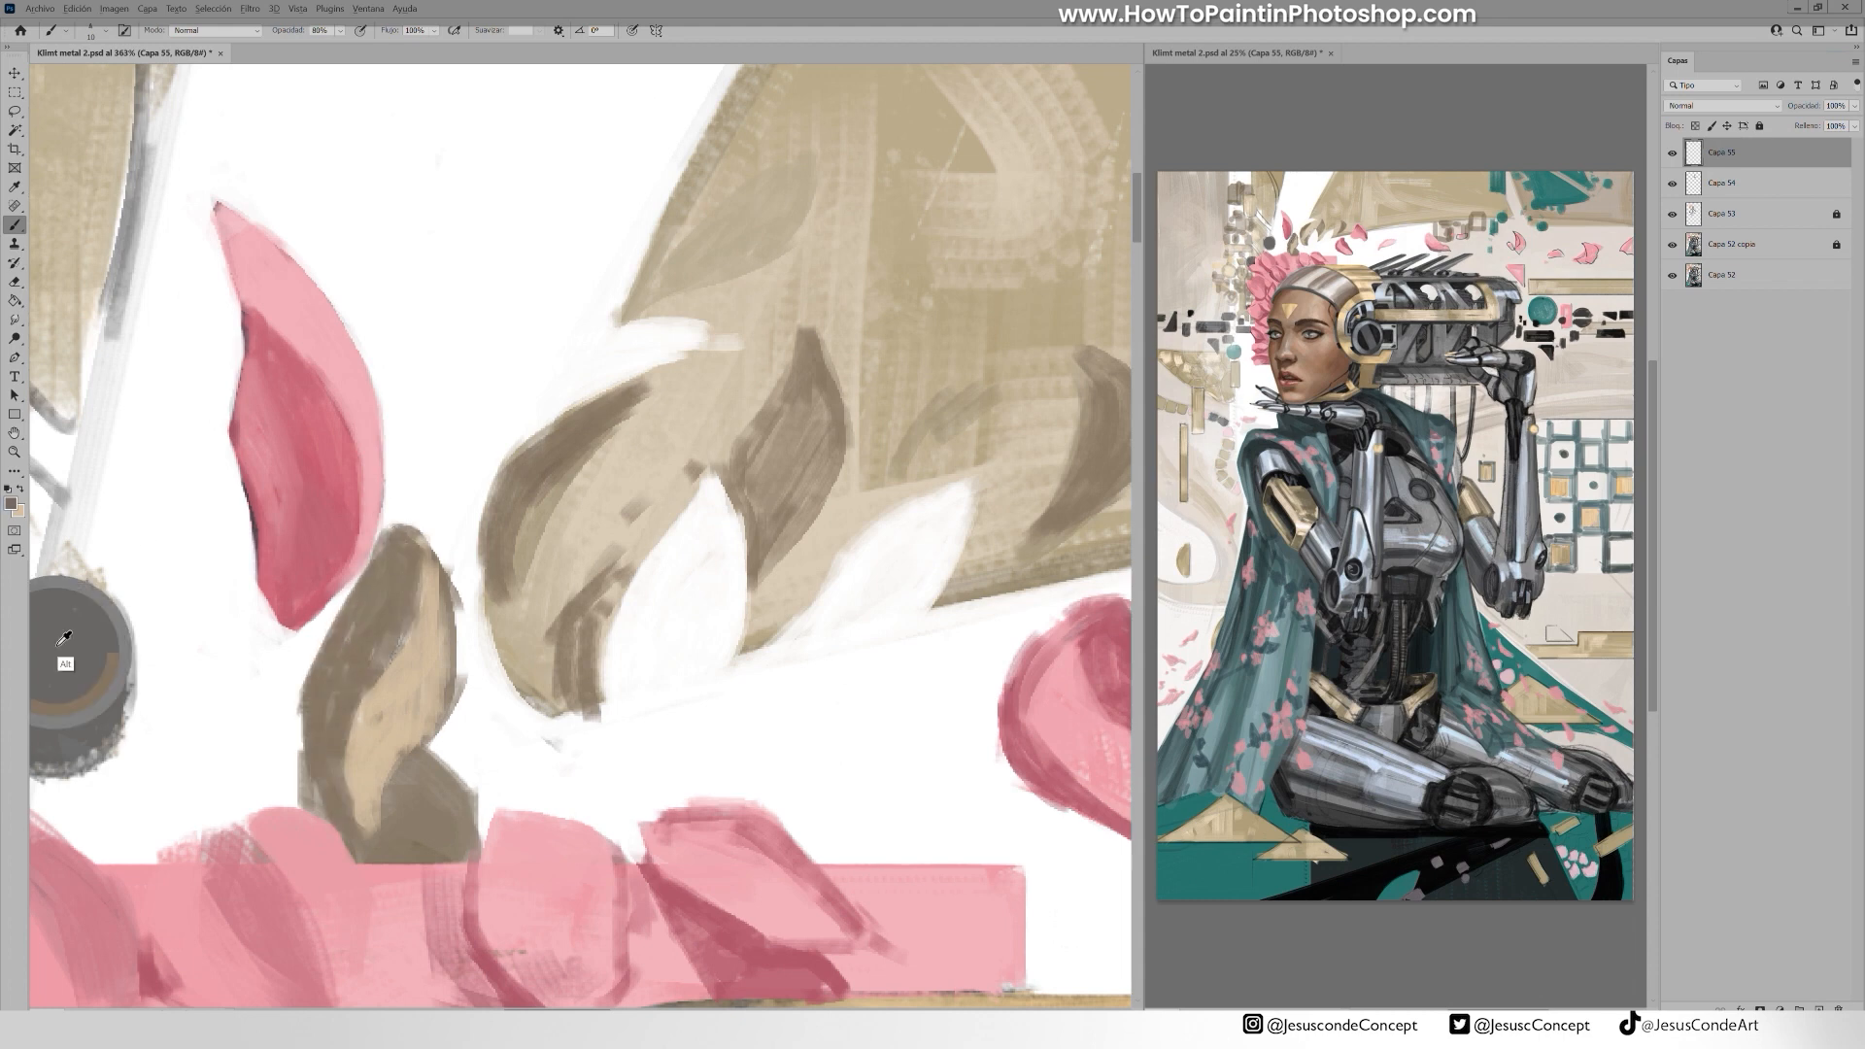
{"action": "left_click_drag", "start_coordinate": [401, 212], "coordinate": [352, 297]}
{"action": "left_click_drag", "start_coordinate": [427, 272], "coordinate": [391, 341]}
{"action": "left_click", "coordinate": [373, 307], "text": "alt"}
{"action": "mouse_move", "coordinate": [362, 237]}
{"action": "left_mouse_down"}
{"action": "mouse_move", "coordinate": [474, 418]}
{"action": "mouse_move", "coordinate": [418, 225]}
{"action": "left_mouse_up"}
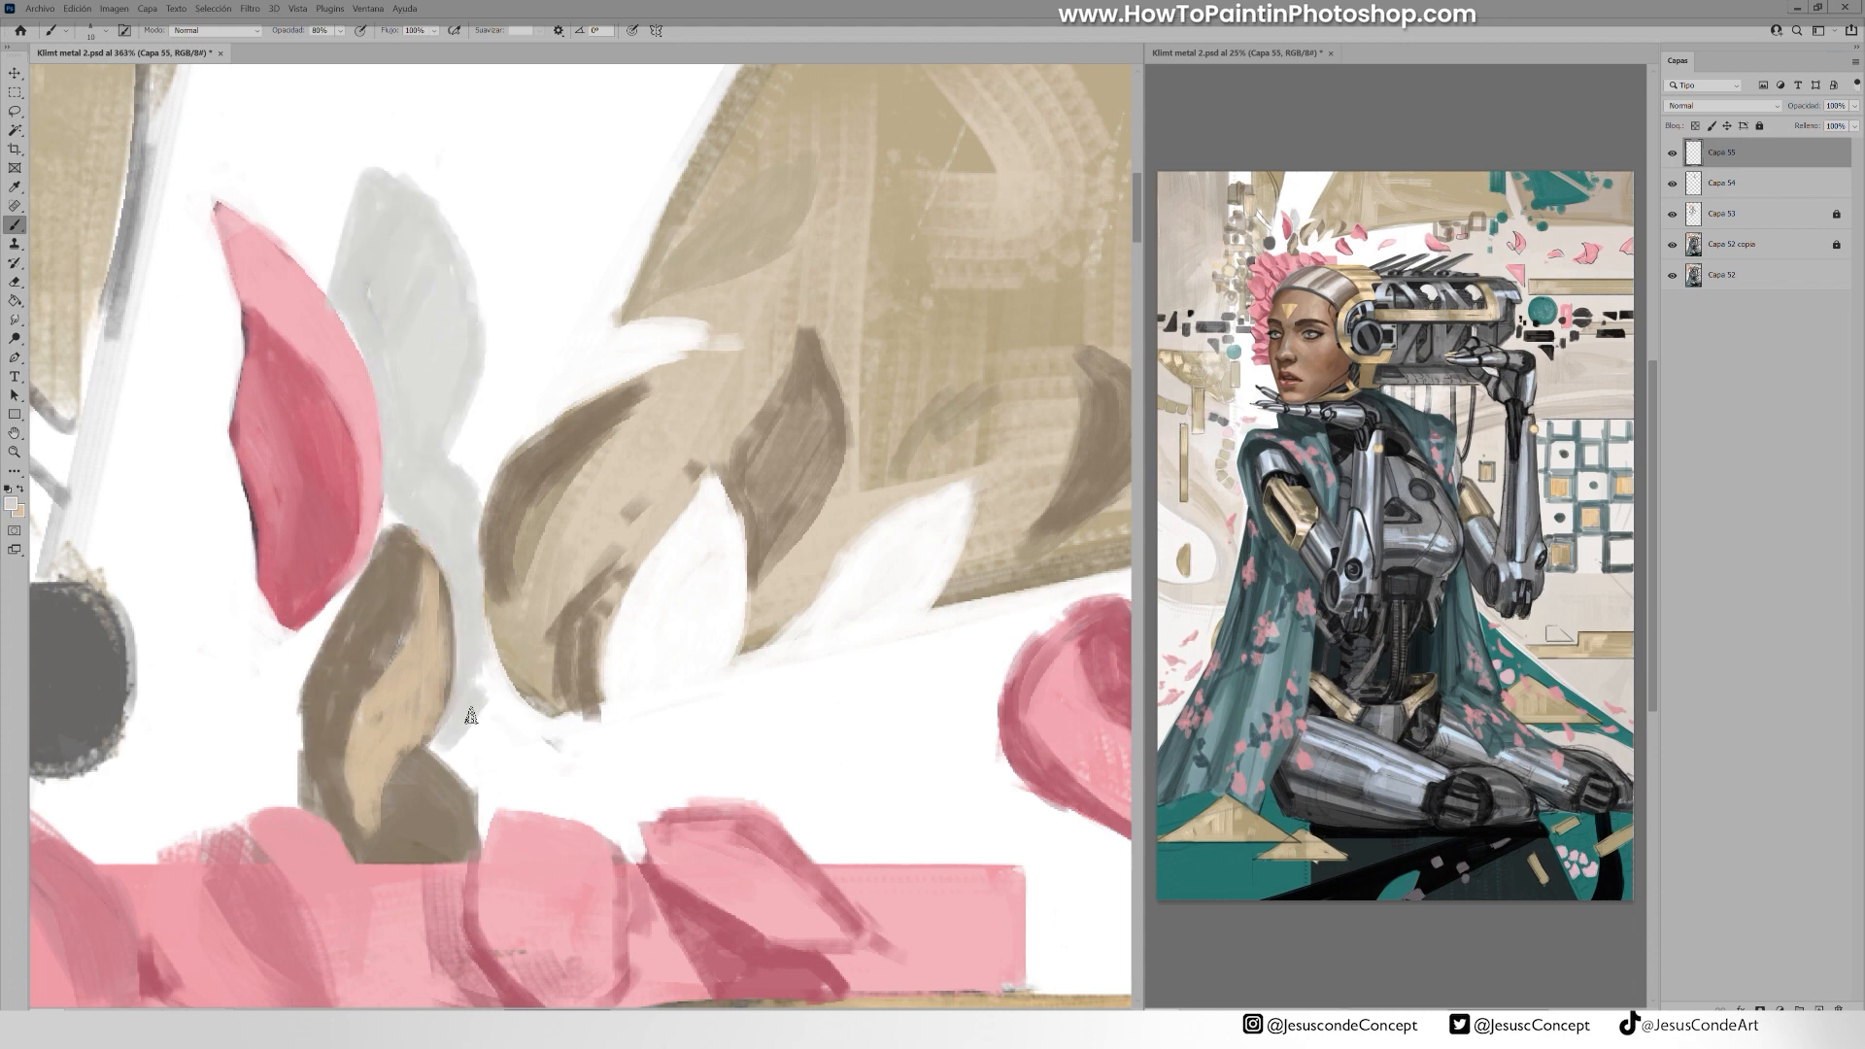
{"action": "mouse_move", "coordinate": [649, 621]}
{"action": "left_mouse_down"}
{"action": "mouse_move", "coordinate": [916, 515]}
{"action": "mouse_move", "coordinate": [690, 582]}
{"action": "mouse_move", "coordinate": [732, 596]}
{"action": "left_mouse_up"}
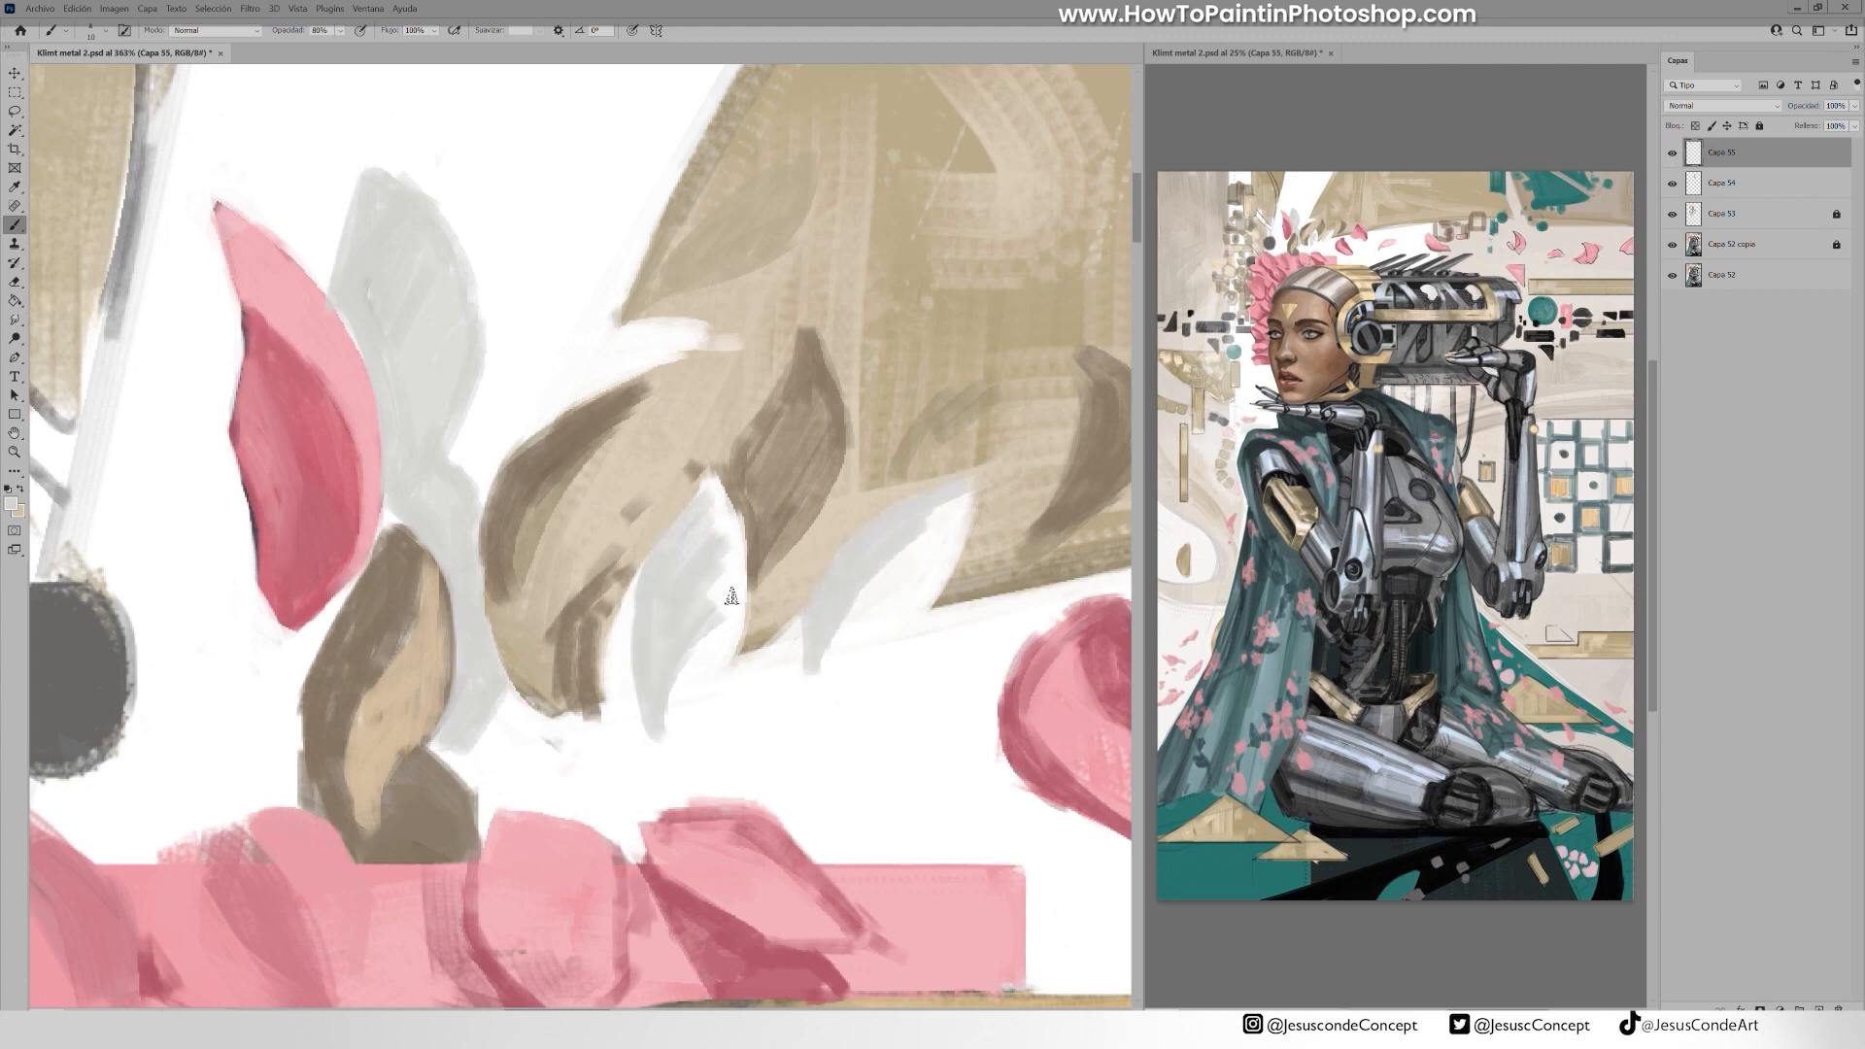
Shade the left side of the tall pale grey leaf with a darker grey
{"action": "left_click", "coordinate": [341, 312], "text": "alt"}
{"action": "left_click_drag", "start_coordinate": [345, 325], "coordinate": [408, 500]}
{"action": "mouse_move", "coordinate": [418, 485]}
{"action": "left_mouse_down"}
{"action": "mouse_move", "coordinate": [372, 322]}
{"action": "mouse_move", "coordinate": [420, 500]}
{"action": "left_mouse_up"}
Deepen the leaf above the taupe block with dark brown and brighten its centre with cream
{"action": "left_click", "coordinate": [403, 576], "text": "alt"}
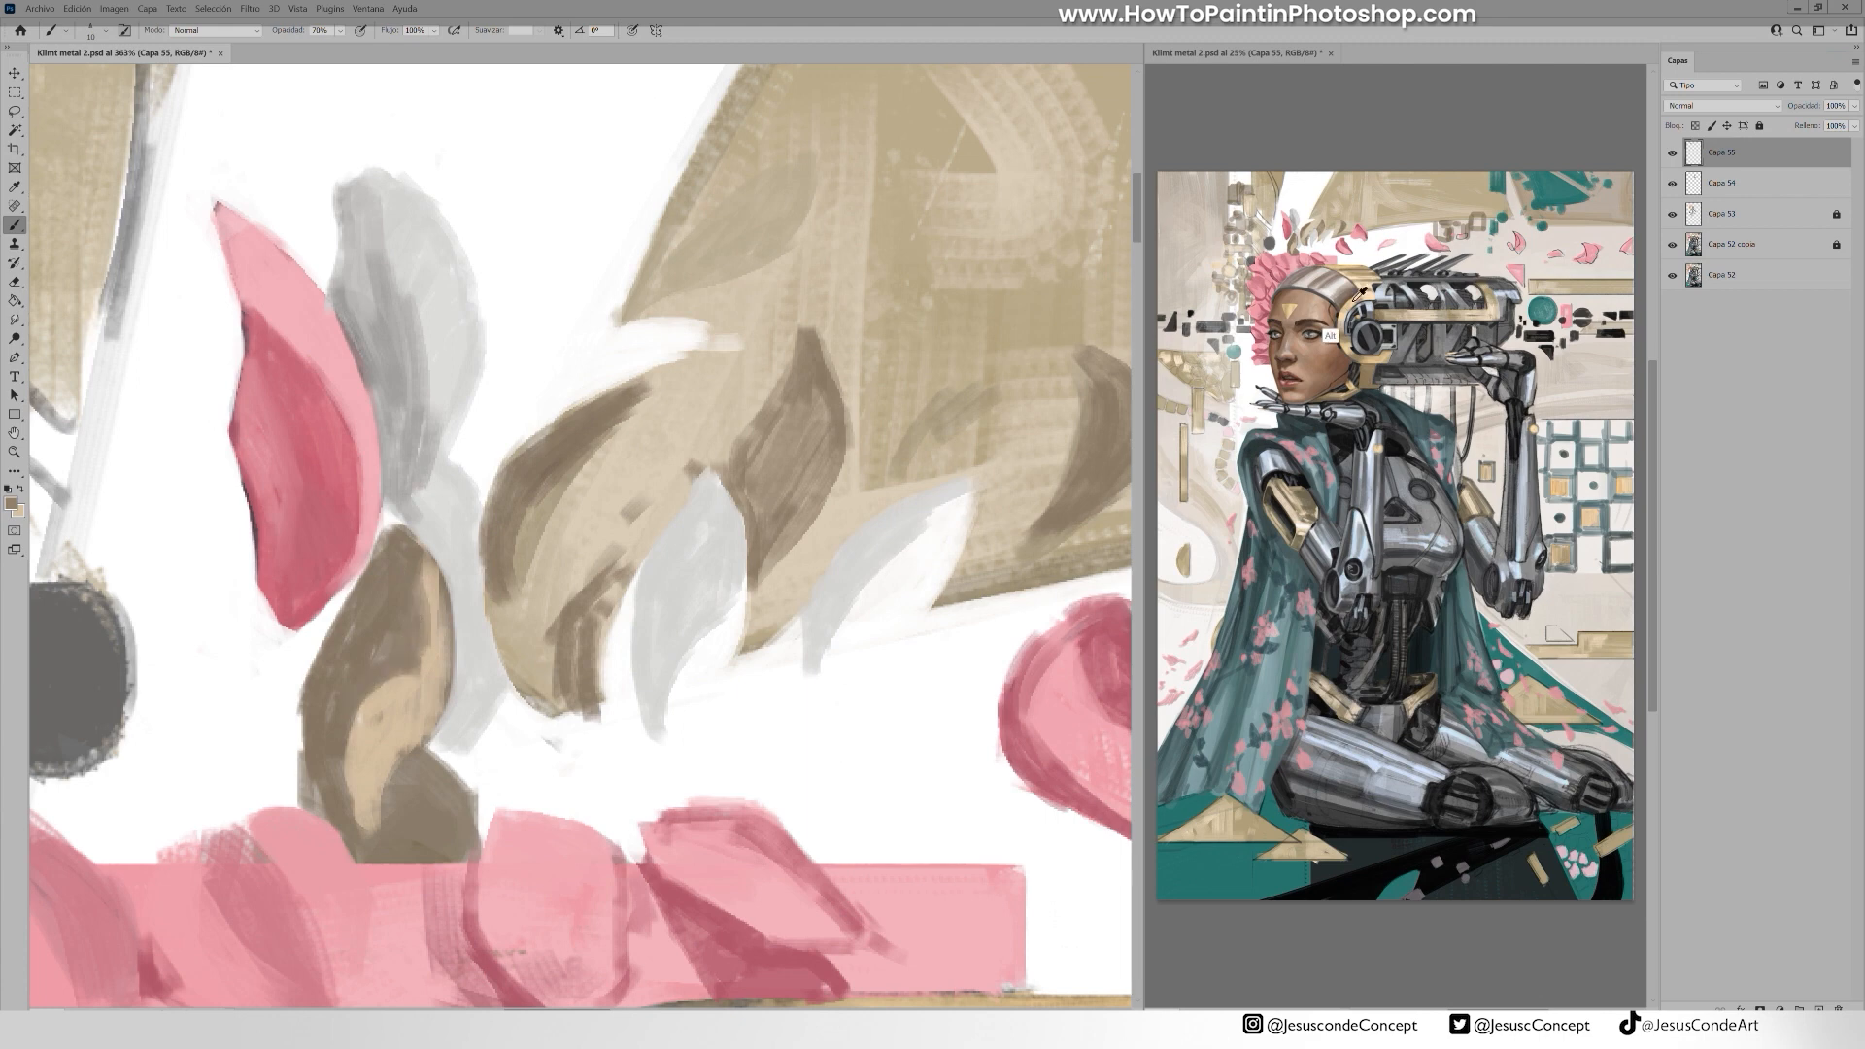
{"action": "left_click", "coordinate": [379, 617], "text": "alt"}
{"action": "left_click", "coordinate": [11, 503]}
{"action": "left_click", "coordinate": [807, 645]}
{"action": "left_click", "coordinate": [1041, 504]}
{"action": "mouse_move", "coordinate": [409, 610]}
{"action": "left_mouse_down"}
{"action": "mouse_move", "coordinate": [371, 669]}
{"action": "mouse_move", "coordinate": [364, 837]}
{"action": "left_mouse_up"}
{"action": "left_click_drag", "start_coordinate": [421, 753], "coordinate": [380, 850]}
Render the large corner leaf with dark brown edge strokes and a long cream highlight
{"action": "mouse_move", "coordinate": [511, 646]}
{"action": "left_mouse_down"}
{"action": "mouse_move", "coordinate": [565, 490]}
{"action": "mouse_move", "coordinate": [638, 386]}
{"action": "left_mouse_up"}
{"action": "left_click_drag", "start_coordinate": [631, 389], "coordinate": [525, 473]}
{"action": "key", "text": "x"}
{"action": "left_click_drag", "start_coordinate": [646, 394], "coordinate": [528, 618]}
{"action": "left_click_drag", "start_coordinate": [614, 460], "coordinate": [714, 365]}
{"action": "left_click_drag", "start_coordinate": [701, 359], "coordinate": [637, 413]}
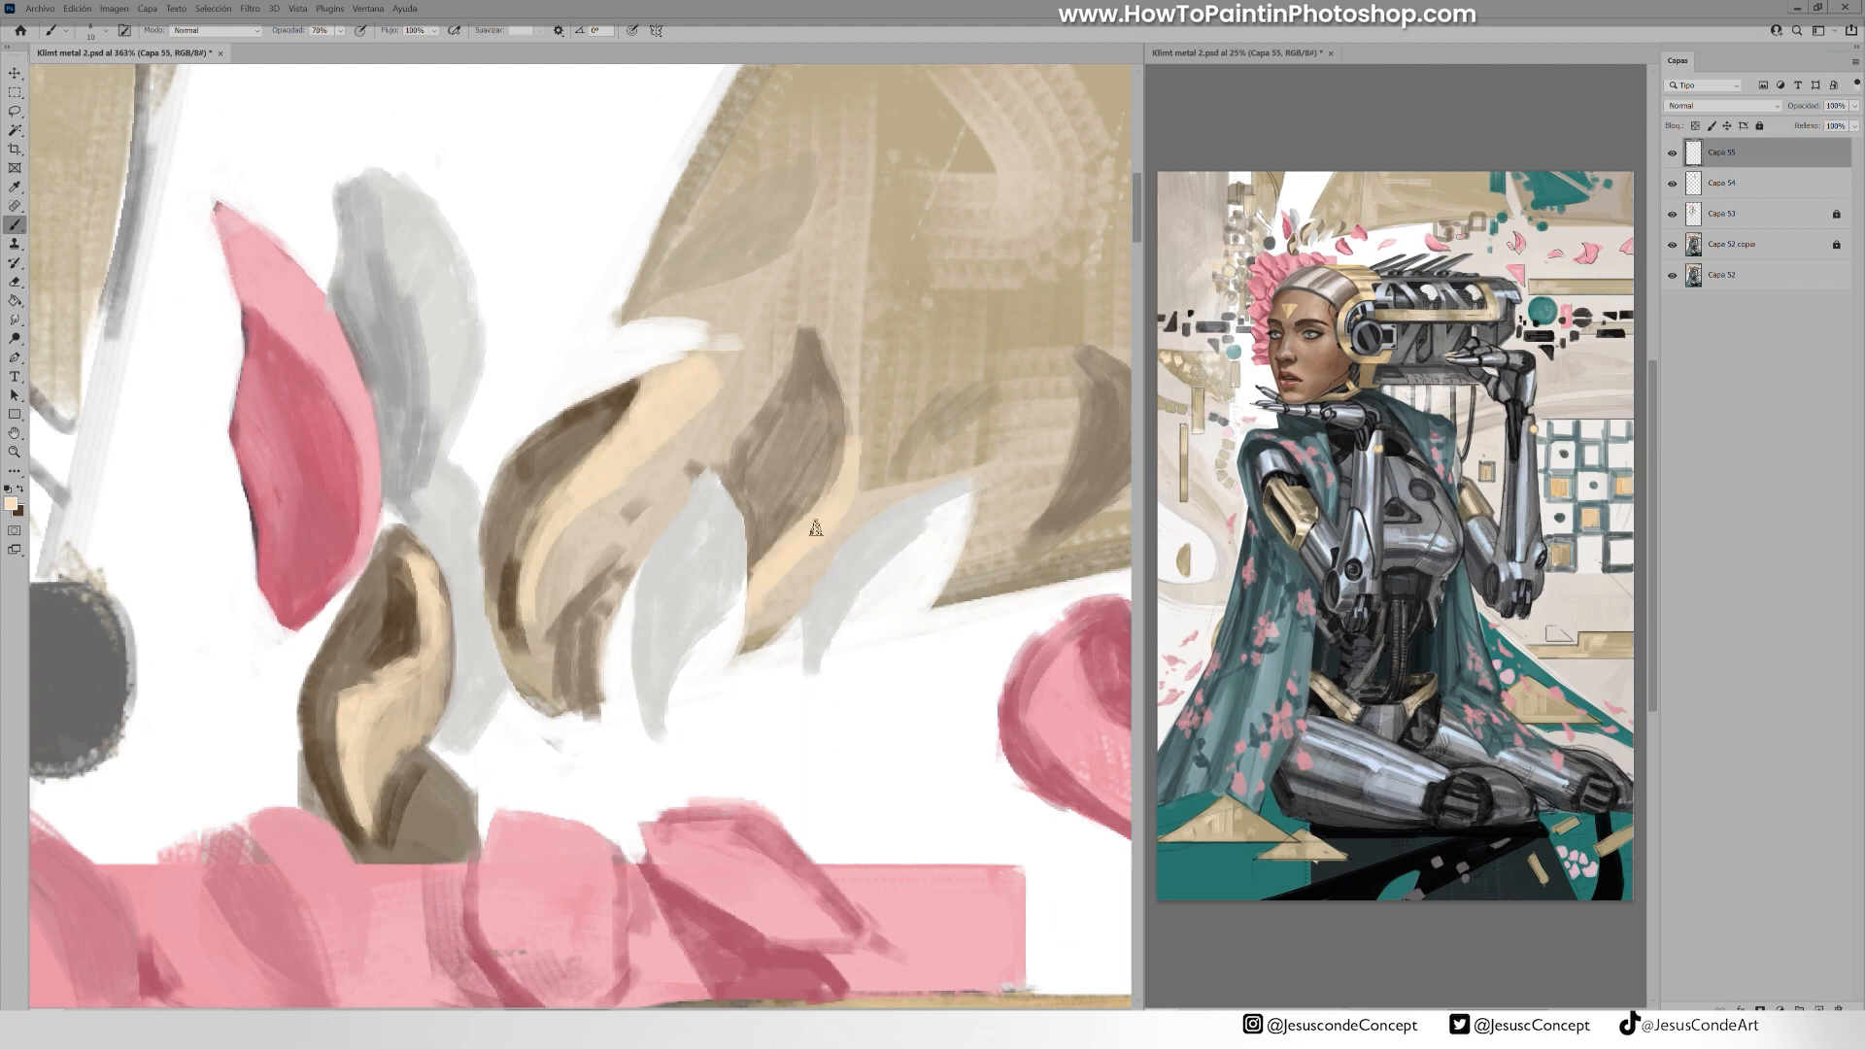
Darken the edges of the pointed middle leaf with brown and choose an ochre colour for the leaf accents
{"action": "key", "text": "x"}
{"action": "left_click_drag", "start_coordinate": [816, 558], "coordinate": [868, 457]}
{"action": "mouse_move", "coordinate": [806, 331]}
{"action": "left_mouse_down"}
{"action": "mouse_move", "coordinate": [831, 465]}
{"action": "mouse_move", "coordinate": [785, 403]}
{"action": "left_mouse_up"}
{"action": "left_click", "coordinate": [10, 503]}
{"action": "left_click", "coordinate": [792, 537]}
{"action": "left_click", "coordinate": [1041, 504]}
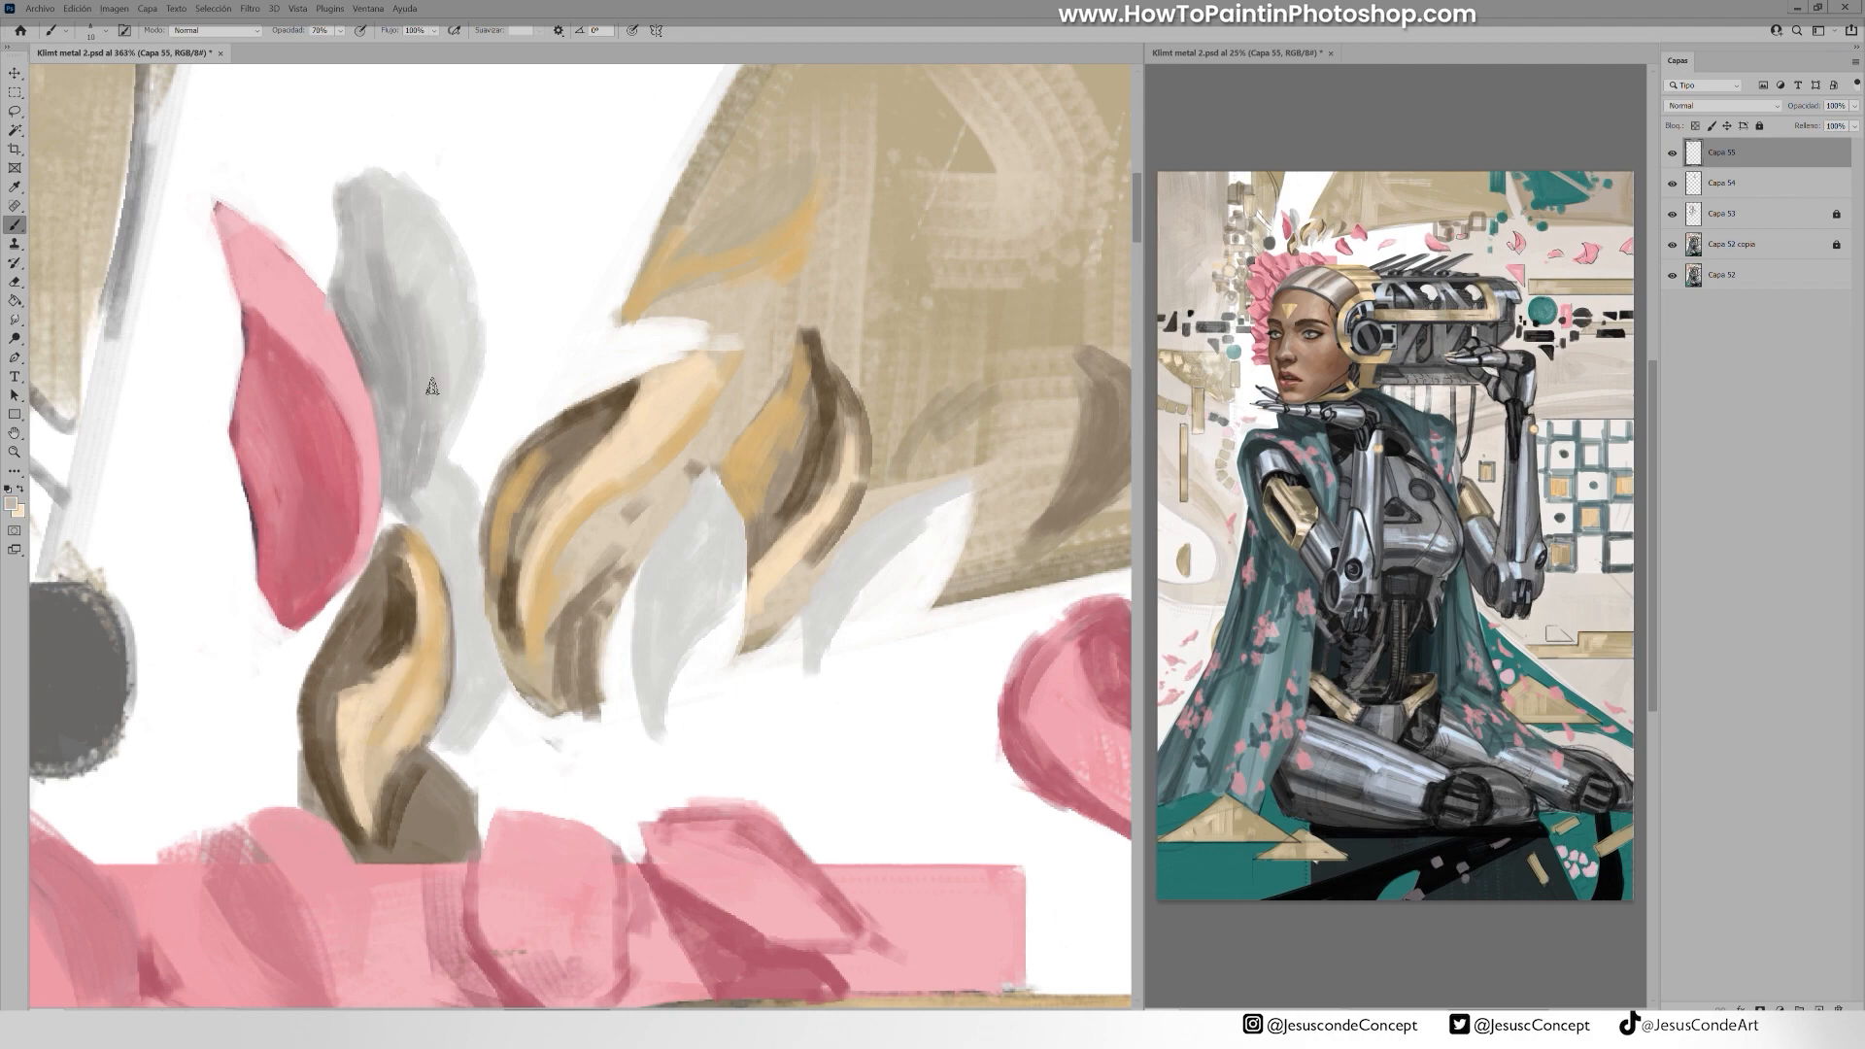
Paint additional light grey petals beside and between the pink petals below the beige panel
{"action": "left_click_drag", "start_coordinate": [434, 456], "coordinate": [461, 583]}
{"action": "left_click_drag", "start_coordinate": [932, 621], "coordinate": [491, 525]}
{"action": "mouse_move", "coordinate": [847, 556]}
{"action": "left_mouse_down"}
{"action": "mouse_move", "coordinate": [901, 723]}
{"action": "mouse_move", "coordinate": [949, 597]}
{"action": "left_mouse_up"}
{"action": "left_click_drag", "start_coordinate": [991, 603], "coordinate": [712, 633]}
{"action": "mouse_move", "coordinate": [804, 521]}
{"action": "left_mouse_down"}
{"action": "mouse_move", "coordinate": [869, 573]}
{"action": "mouse_move", "coordinate": [935, 457]}
{"action": "mouse_move", "coordinate": [811, 529]}
{"action": "left_mouse_up"}
{"action": "left_click", "coordinate": [806, 457], "text": "alt"}
{"action": "mouse_move", "coordinate": [680, 768]}
{"action": "left_mouse_down"}
{"action": "mouse_move", "coordinate": [603, 633]}
{"action": "mouse_move", "coordinate": [583, 660]}
{"action": "mouse_move", "coordinate": [651, 667]}
{"action": "mouse_move", "coordinate": [667, 778]}
{"action": "left_mouse_up"}
{"action": "left_click_drag", "start_coordinate": [506, 583], "coordinate": [790, 733]}
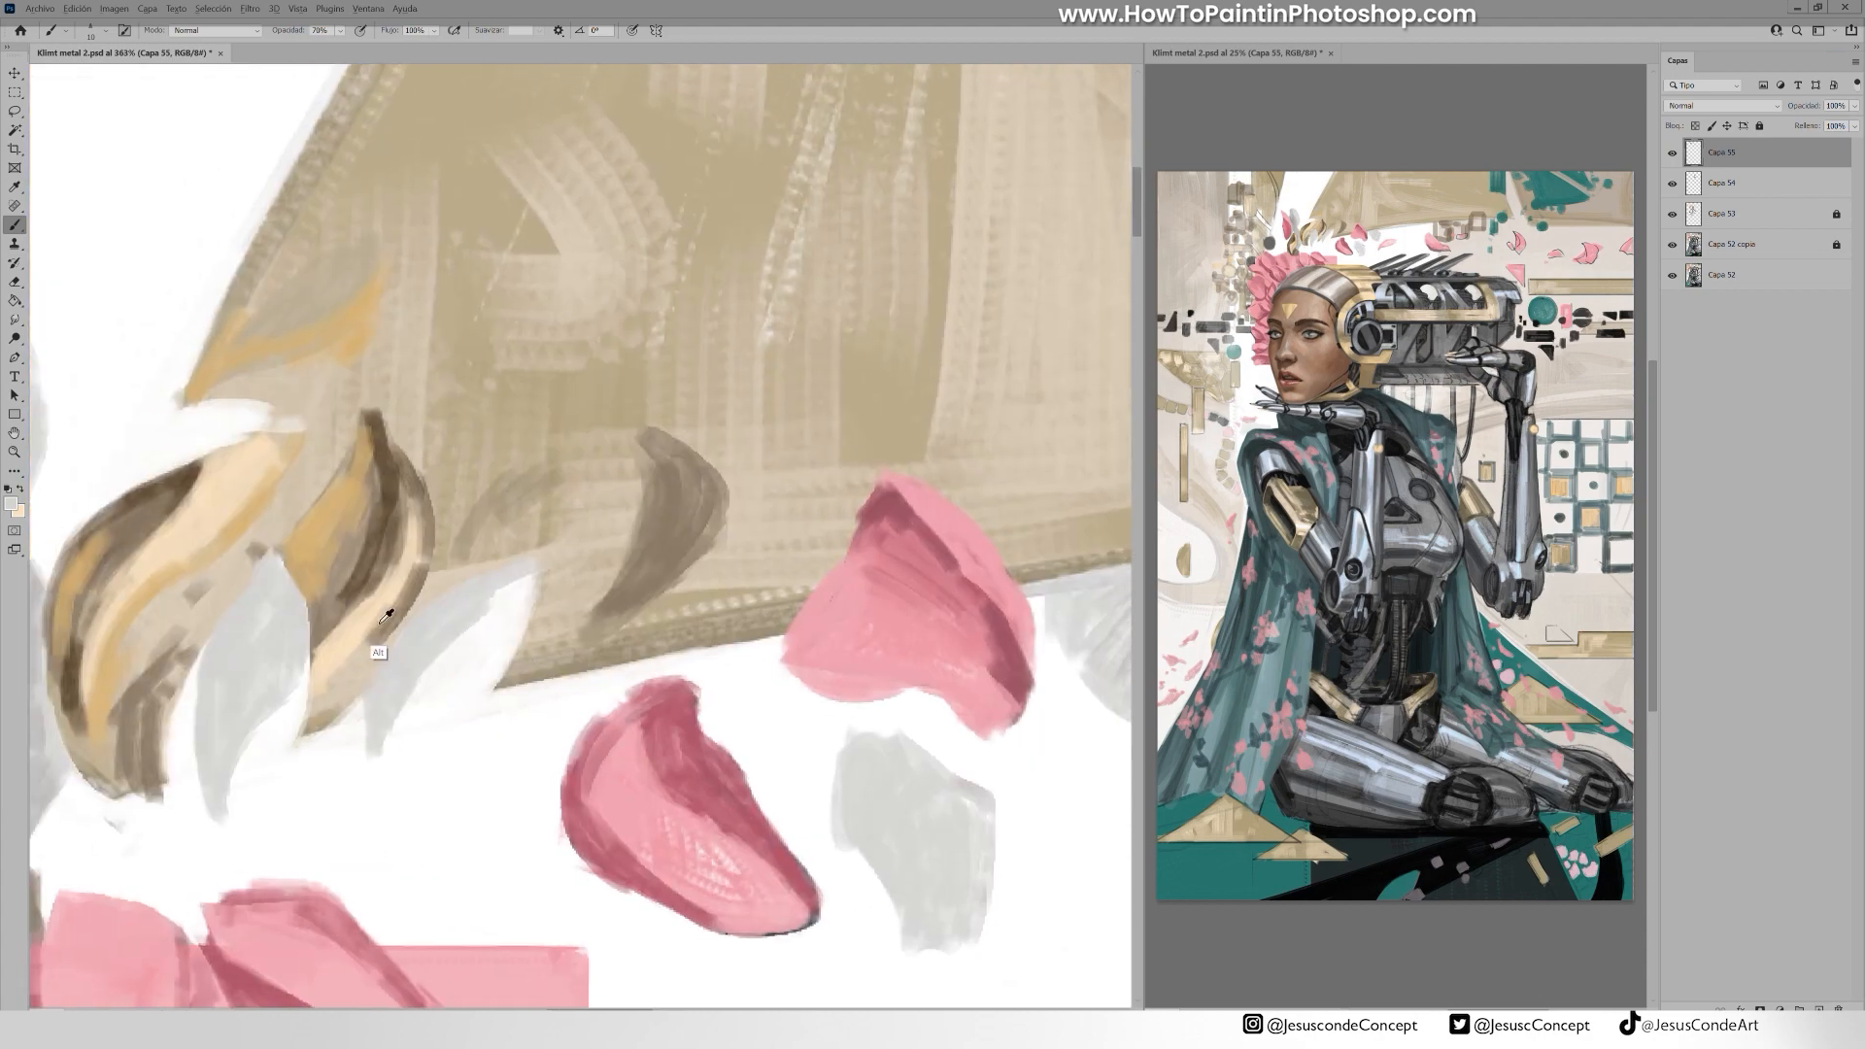
Add cream to the inside of the crescent leaf and brown strokes to its left side
{"action": "left_click_drag", "start_coordinate": [651, 437], "coordinate": [610, 620]}
{"action": "left_click", "coordinate": [205, 508], "text": "alt"}
{"action": "left_click_drag", "start_coordinate": [735, 525], "coordinate": [794, 619]}
{"action": "left_click_drag", "start_coordinate": [649, 627], "coordinate": [607, 762]}
Draw dark brown curved lines across the upper part of the beige panel
{"action": "left_click_drag", "start_coordinate": [607, 389], "coordinate": [608, 601]}
{"action": "left_click_drag", "start_coordinate": [319, 586], "coordinate": [562, 364]}
{"action": "left_click_drag", "start_coordinate": [633, 350], "coordinate": [868, 358]}
{"action": "left_click_drag", "start_coordinate": [748, 340], "coordinate": [967, 395]}
{"action": "left_click_drag", "start_coordinate": [535, 587], "coordinate": [653, 385]}
{"action": "mouse_move", "coordinate": [585, 391]}
{"action": "left_mouse_down"}
{"action": "mouse_move", "coordinate": [866, 361]}
{"action": "mouse_move", "coordinate": [684, 598]}
{"action": "left_mouse_up"}
{"action": "left_click_drag", "start_coordinate": [618, 274], "coordinate": [442, 460]}
{"action": "left_click_drag", "start_coordinate": [589, 311], "coordinate": [414, 463]}
Enlarge the brush and paint broad textured brown strokes at the right end of the arch on the panel
{"action": "left_click_drag", "start_coordinate": [810, 266], "coordinate": [772, 417]}
{"action": "mouse_move", "coordinate": [738, 541]}
{"action": "left_mouse_down"}
{"action": "mouse_move", "coordinate": [482, 427]}
{"action": "mouse_move", "coordinate": [525, 394]}
{"action": "left_mouse_up"}
{"action": "key", "text": "bracketright"}
{"action": "key", "text": "bracketright"}
{"action": "left_click_drag", "start_coordinate": [457, 430], "coordinate": [646, 502]}
{"action": "left_click_drag", "start_coordinate": [641, 622], "coordinate": [671, 450]}
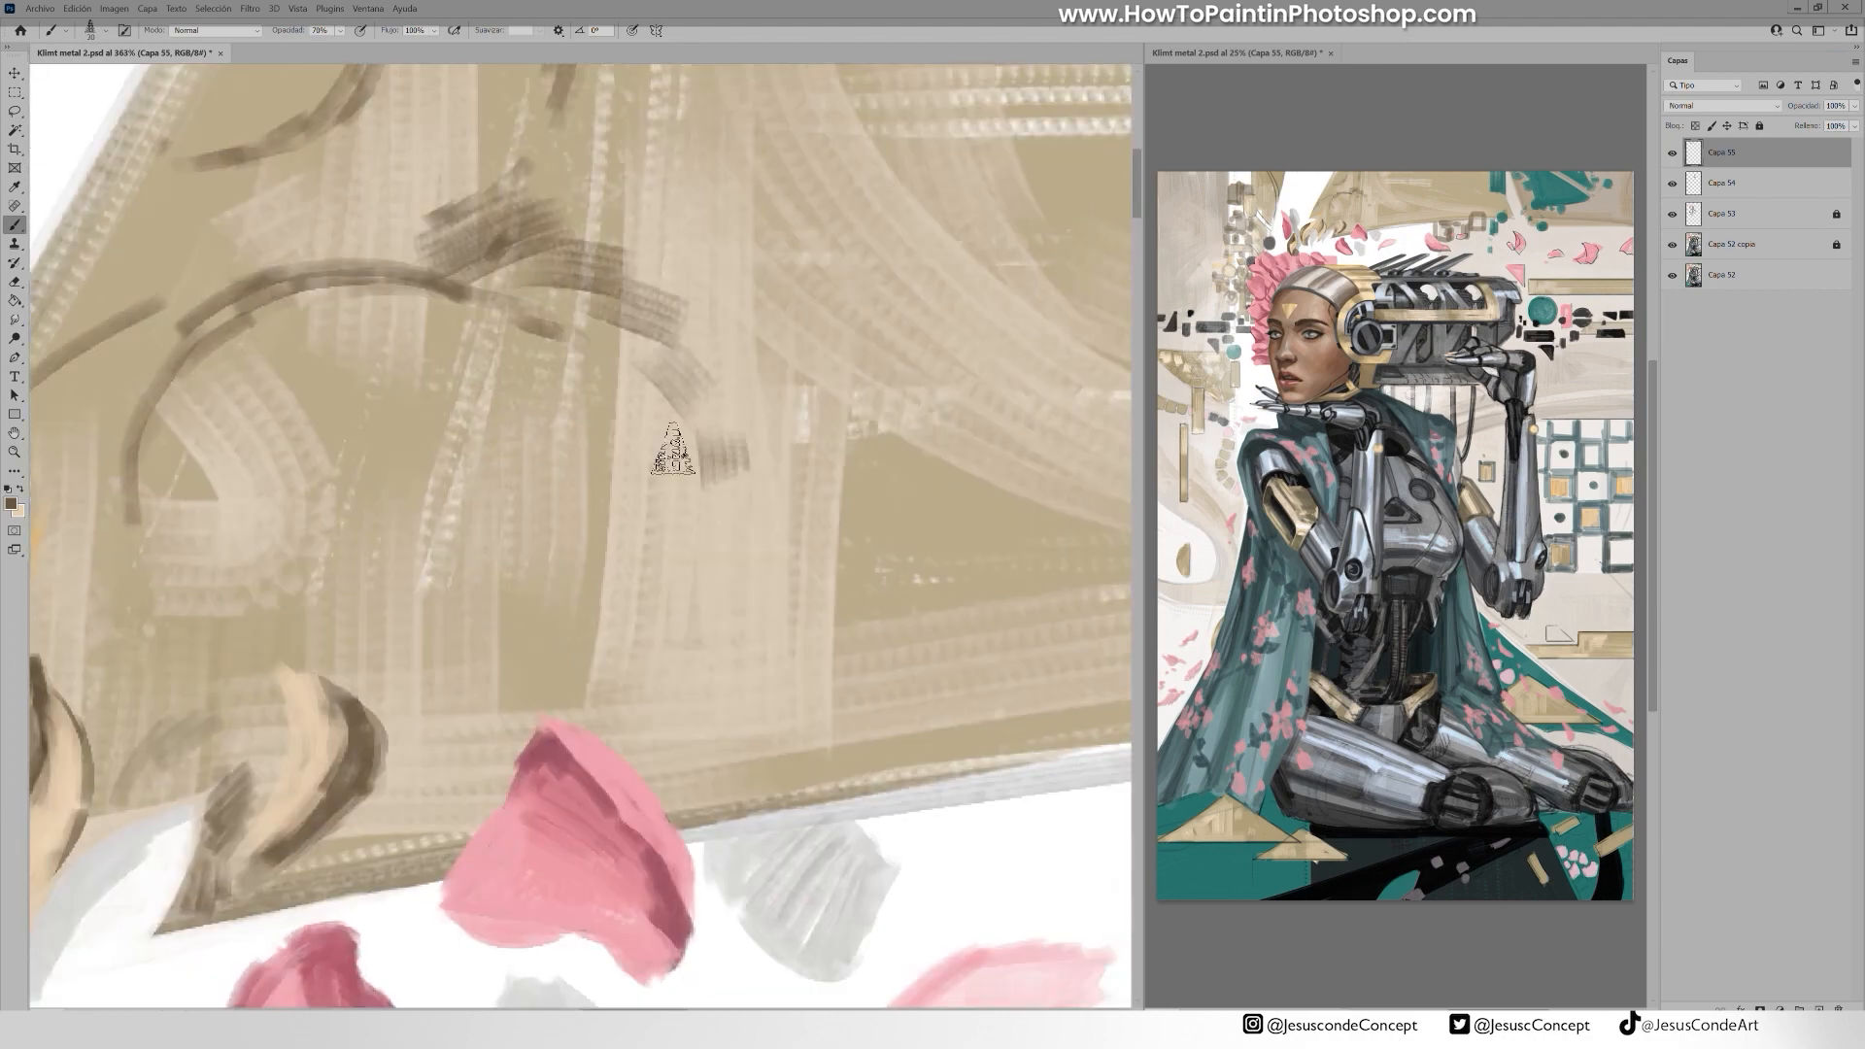
Lay broad brown and cream strokes just above the beige panel's lower edge, to the right of the pink petal
{"action": "left_click_drag", "start_coordinate": [719, 544], "coordinate": [418, 478]}
{"action": "left_click_drag", "start_coordinate": [532, 671], "coordinate": [729, 643]}
{"action": "key", "text": "x"}
{"action": "left_click", "coordinate": [527, 563], "text": "alt"}
{"action": "left_click_drag", "start_coordinate": [555, 582], "coordinate": [741, 563]}
{"action": "left_click", "coordinate": [586, 1032]}
{"action": "left_click", "coordinate": [1779, 958]}
Extend the textured band along the panel's lower edge with more brown strokes and soft cream touches
{"action": "left_click_drag", "start_coordinate": [636, 660], "coordinate": [672, 649]}
{"action": "left_click", "coordinate": [627, 646], "text": "alt"}
{"action": "left_click_drag", "start_coordinate": [626, 632], "coordinate": [791, 622]}
{"action": "left_click_drag", "start_coordinate": [583, 692], "coordinate": [933, 588]}
{"action": "left_click_drag", "start_coordinate": [982, 504], "coordinate": [845, 617]}
{"action": "left_click", "coordinate": [700, 568], "text": "alt"}
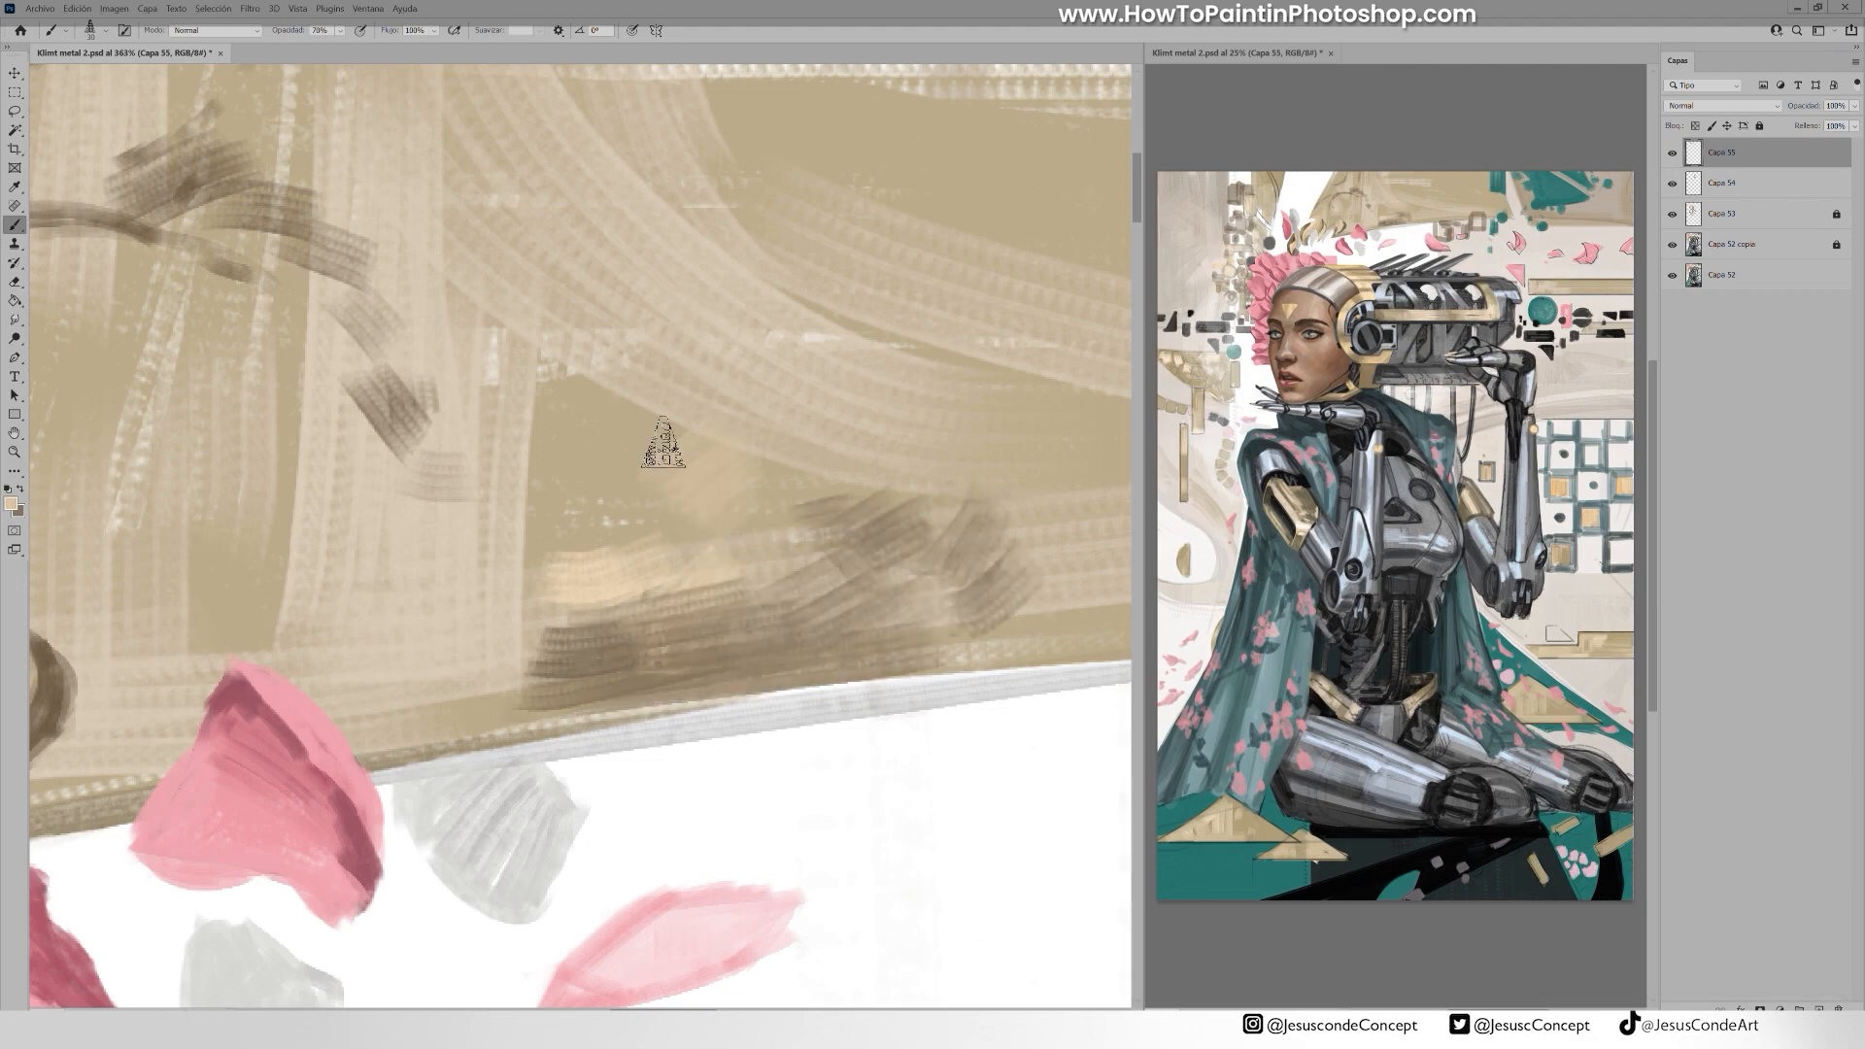
{"action": "left_click_drag", "start_coordinate": [662, 446], "coordinate": [559, 427]}
Thicken the brown arch on the beige panel into a broad curved band with overlapping textured strokes
{"action": "left_click_drag", "start_coordinate": [476, 233], "coordinate": [622, 441]}
{"action": "key", "text": "x"}
{"action": "left_click_drag", "start_coordinate": [608, 437], "coordinate": [521, 530]}
{"action": "left_click_drag", "start_coordinate": [530, 428], "coordinate": [389, 354]}
{"action": "left_click_drag", "start_coordinate": [498, 492], "coordinate": [831, 574]}
{"action": "left_click_drag", "start_coordinate": [680, 468], "coordinate": [534, 454]}
{"action": "left_click_drag", "start_coordinate": [714, 416], "coordinate": [546, 400]}
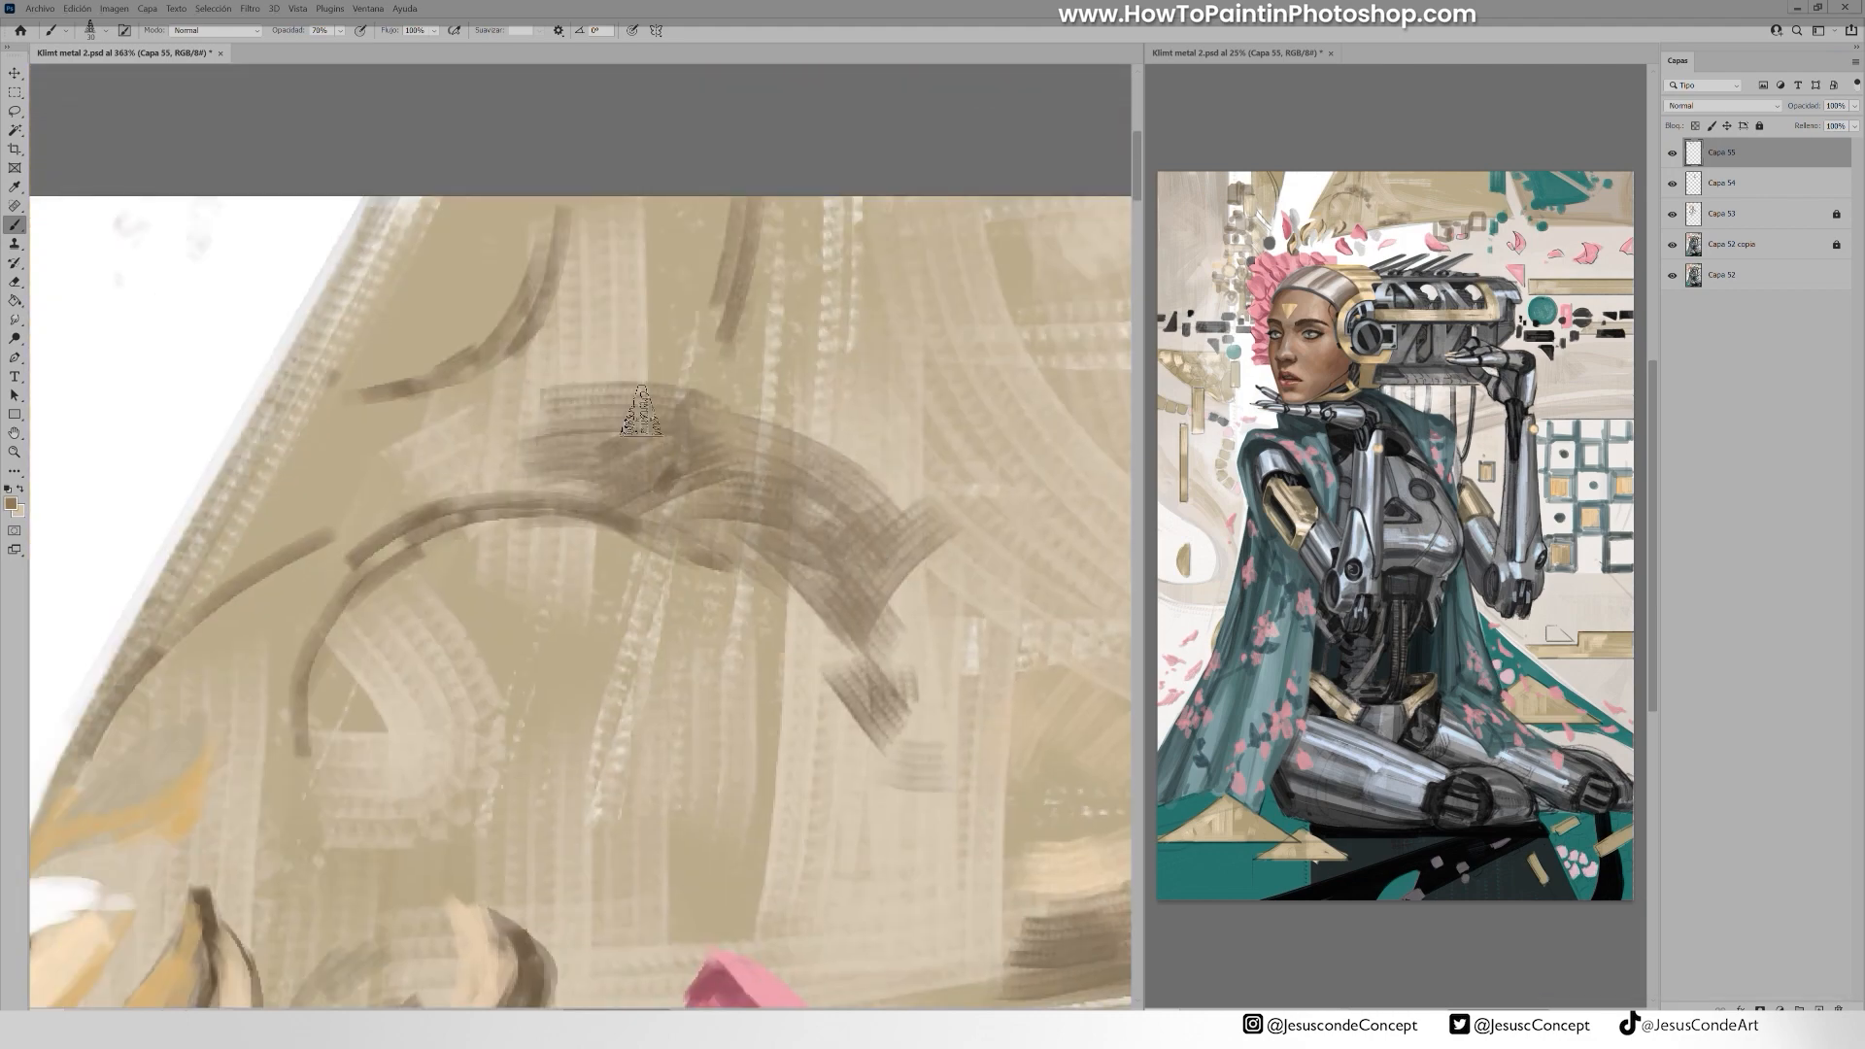
Open the brush's Color Dynamics settings, set the brush opacity to 100% and undo the trial stroke
{"action": "key", "text": "F5"}
{"action": "left_click", "coordinate": [66, 735]}
{"action": "left_click_drag", "start_coordinate": [680, 383], "coordinate": [814, 467]}
{"action": "key", "text": "0"}
{"action": "left_click_drag", "start_coordinate": [865, 335], "coordinate": [789, 494]}
{"action": "key", "text": "ctrl+z"}
{"action": "left_click", "coordinate": [666, 385], "text": "alt"}
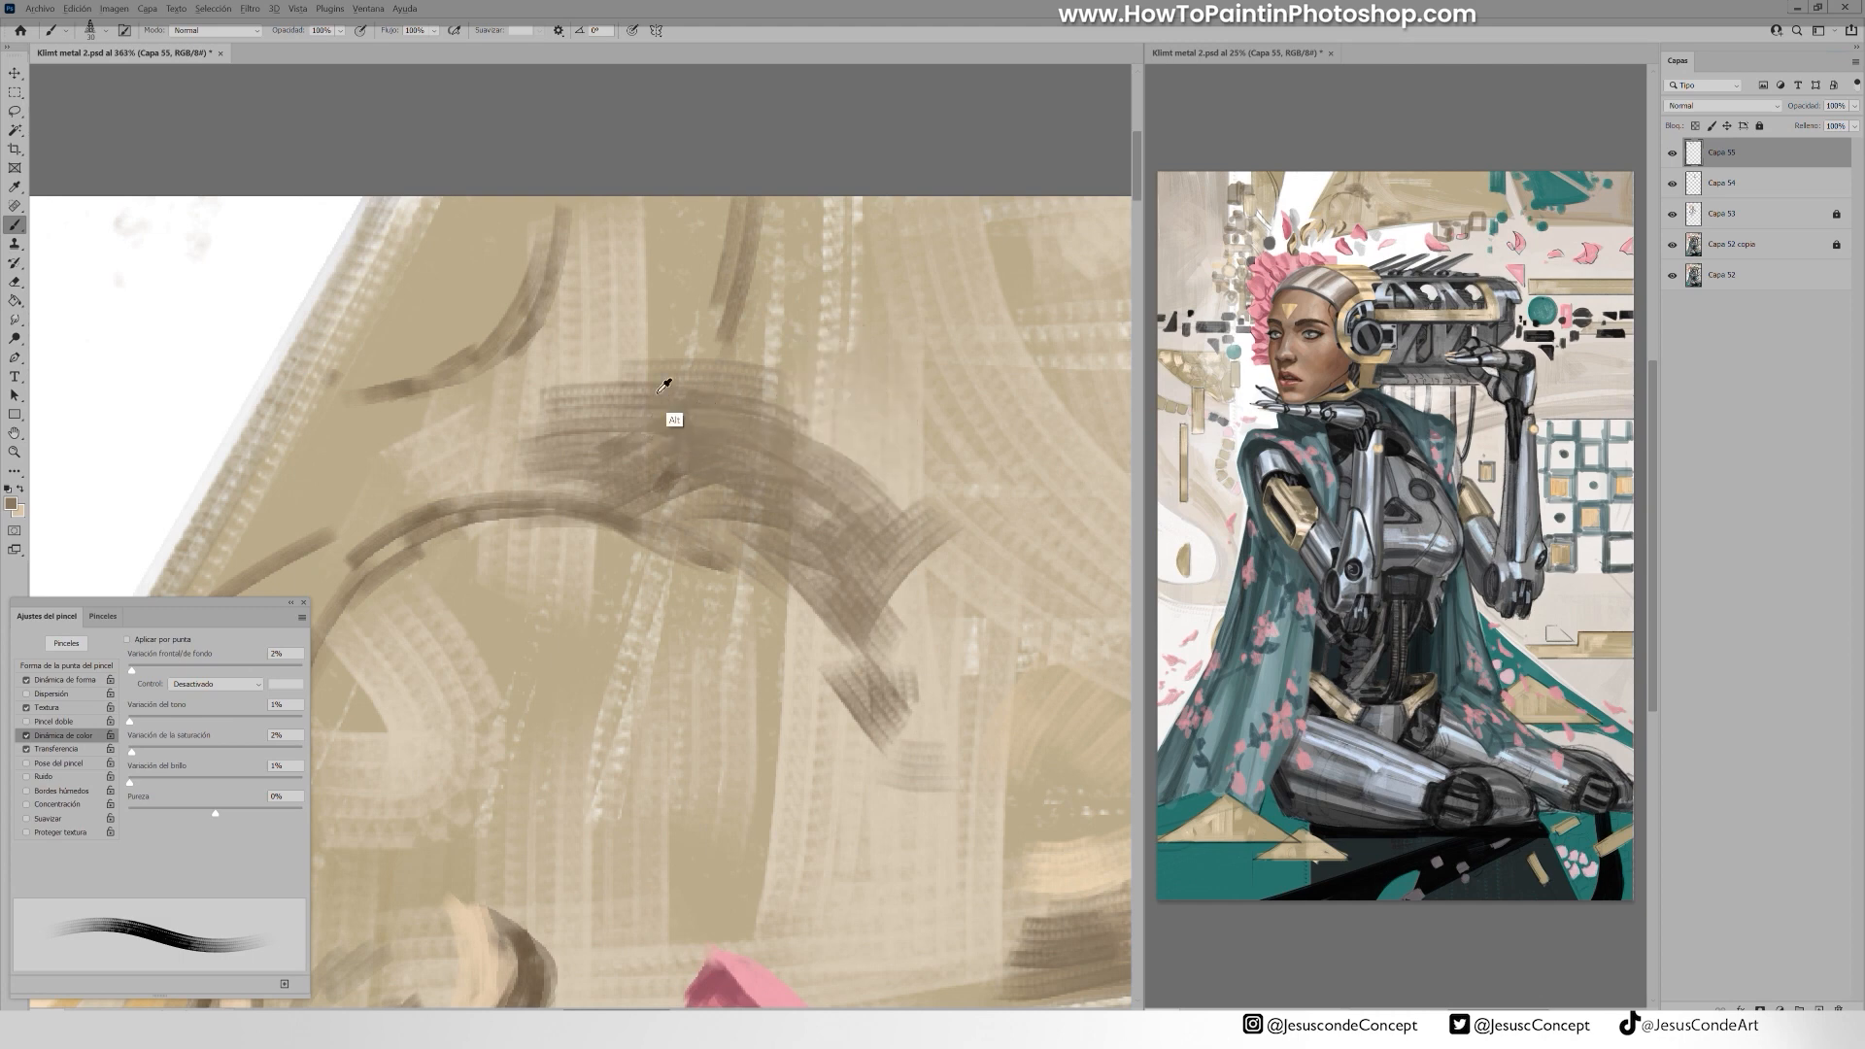
Set the brush's foreground/background jitter to 0% and paint beige strokes over the upper-left end of the brown band
{"action": "left_click_drag", "start_coordinate": [678, 325], "coordinate": [583, 393]}
{"action": "mouse_move", "coordinate": [661, 352]}
{"action": "left_mouse_down"}
{"action": "mouse_move", "coordinate": [554, 422]}
{"action": "mouse_move", "coordinate": [581, 462]}
{"action": "left_mouse_up"}
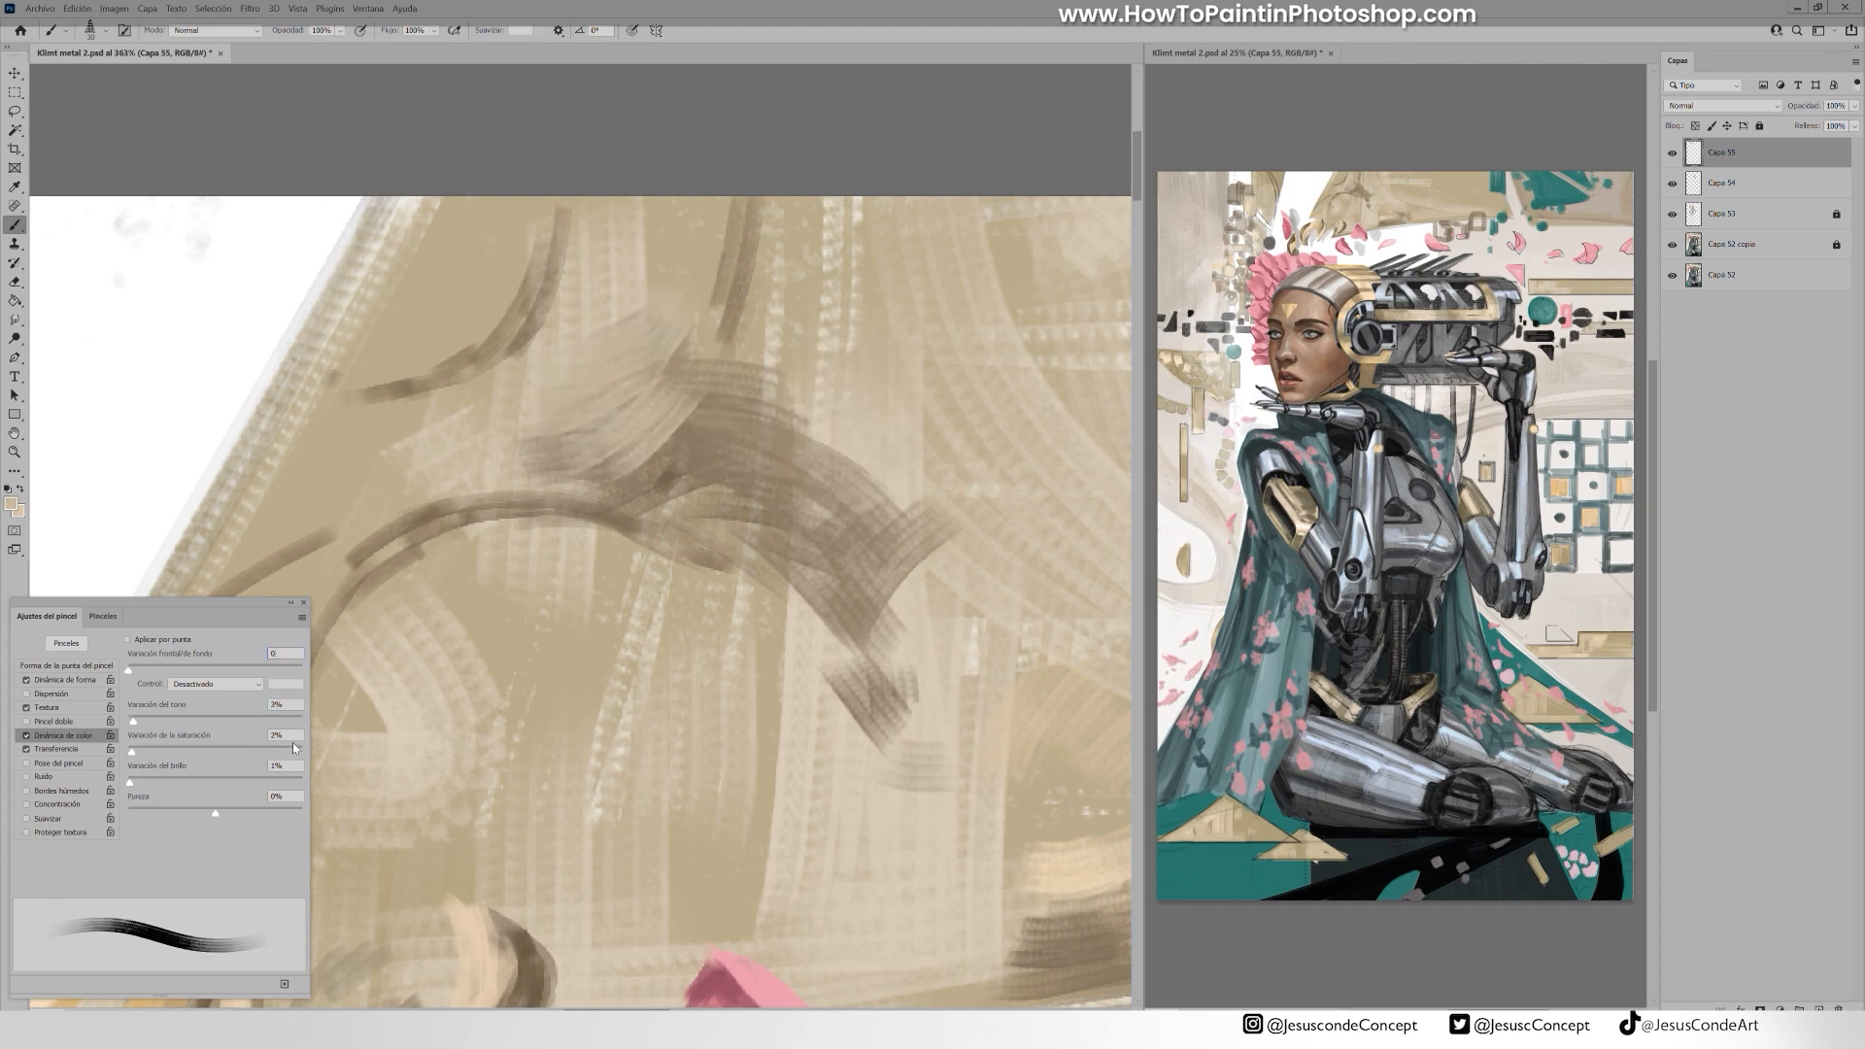
{"action": "left_click_drag", "start_coordinate": [682, 340], "coordinate": [573, 442]}
{"action": "left_click_drag", "start_coordinate": [646, 238], "coordinate": [505, 388]}
{"action": "left_click_drag", "start_coordinate": [724, 223], "coordinate": [704, 330]}
{"action": "left_click_drag", "start_coordinate": [680, 340], "coordinate": [573, 425]}
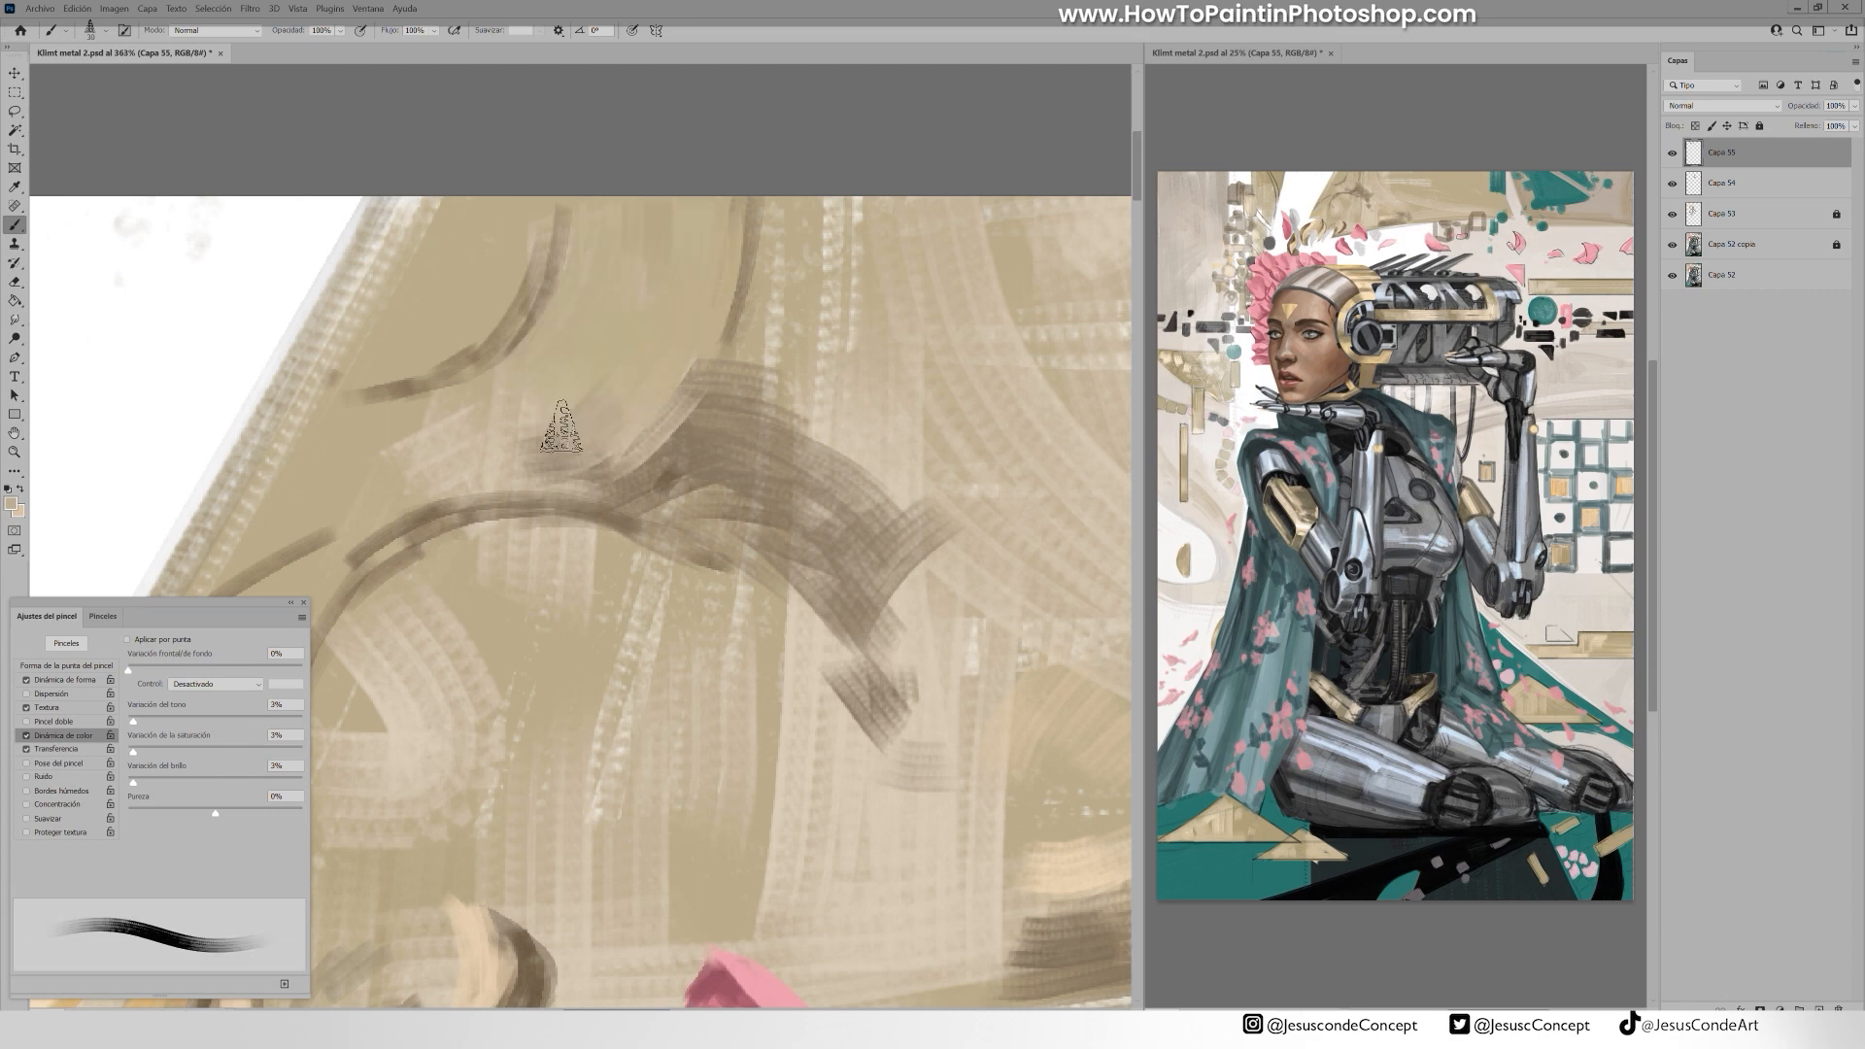
Cover the curved brown strokes at the upper-left of the beige panel with sampled beige brushwork
{"action": "left_click", "coordinate": [437, 379], "text": "alt"}
{"action": "mouse_move", "coordinate": [542, 243]}
{"action": "left_mouse_down"}
{"action": "mouse_move", "coordinate": [476, 350]}
{"action": "mouse_move", "coordinate": [379, 350]}
{"action": "left_mouse_up"}
{"action": "mouse_move", "coordinate": [418, 209]}
{"action": "left_mouse_down"}
{"action": "mouse_move", "coordinate": [311, 389]}
{"action": "mouse_move", "coordinate": [448, 387]}
{"action": "left_mouse_up"}
{"action": "mouse_move", "coordinate": [554, 262]}
{"action": "left_mouse_down"}
{"action": "mouse_move", "coordinate": [501, 349]}
{"action": "mouse_move", "coordinate": [455, 377]}
{"action": "mouse_move", "coordinate": [536, 352]}
{"action": "mouse_move", "coordinate": [595, 373]}
{"action": "left_mouse_up"}
Paint light yellow highlights above the brown arch with the swapped colour and a smaller brush
{"action": "key", "text": "x"}
{"action": "key", "text": "bracketleft"}
{"action": "key", "text": "bracketleft"}
{"action": "key", "text": "bracketleft"}
{"action": "left_click_drag", "start_coordinate": [688, 287], "coordinate": [587, 420]}
{"action": "mouse_move", "coordinate": [630, 381]}
{"action": "left_mouse_down"}
{"action": "mouse_move", "coordinate": [537, 478]}
{"action": "mouse_move", "coordinate": [430, 491]}
{"action": "left_mouse_up"}
Spread golden strokes along the arch's upper-left side with a larger brush and close the brush settings
{"action": "key", "text": "bracketright"}
{"action": "key", "text": "bracketright"}
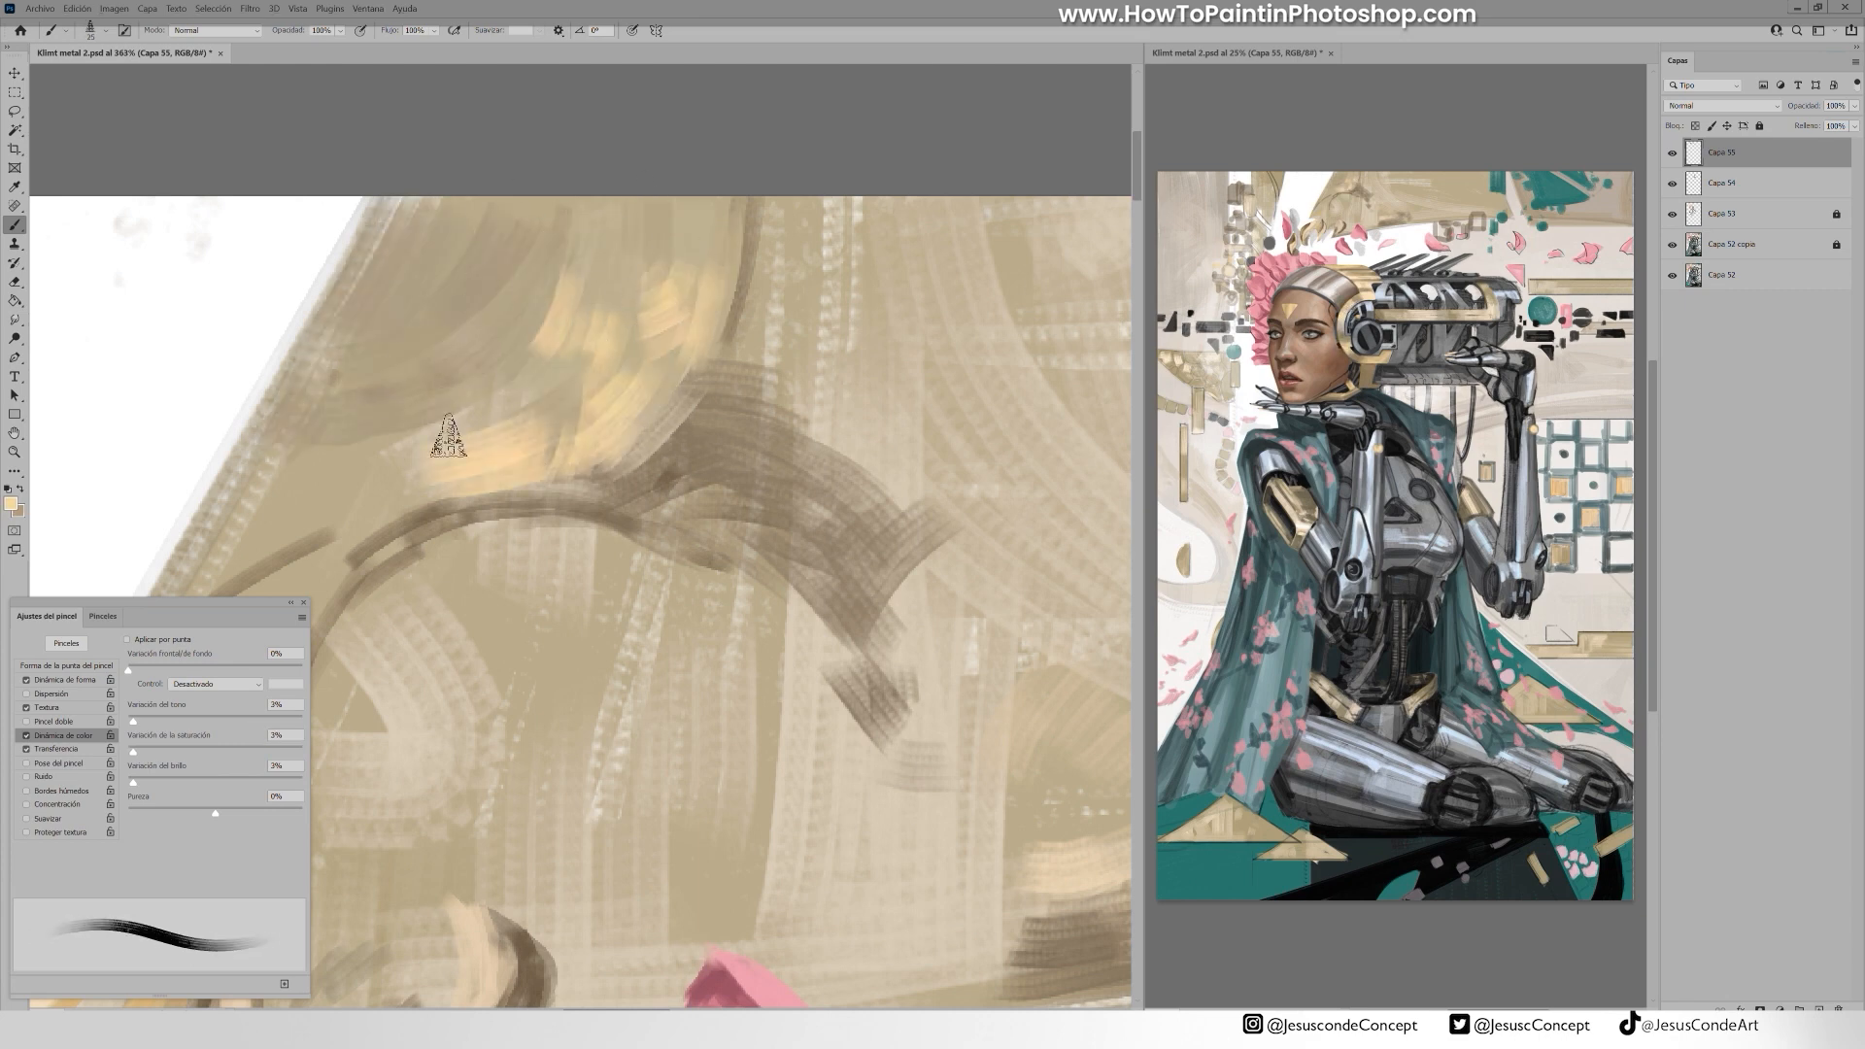
{"action": "left_click_drag", "start_coordinate": [591, 344], "coordinate": [396, 450]}
{"action": "left_click_drag", "start_coordinate": [443, 408], "coordinate": [342, 552]}
{"action": "mouse_move", "coordinate": [408, 544]}
{"action": "left_mouse_down"}
{"action": "mouse_move", "coordinate": [446, 500]}
{"action": "mouse_move", "coordinate": [569, 522]}
{"action": "left_mouse_up"}
{"action": "left_click", "coordinate": [304, 603]}
Paint broad golden-beige curved strokes on the panel above and to the right of the brown arch
{"action": "left_click_drag", "start_coordinate": [848, 350], "coordinate": [622, 402]}
{"action": "mouse_move", "coordinate": [699, 383]}
{"action": "left_mouse_down"}
{"action": "mouse_move", "coordinate": [668, 282]}
{"action": "mouse_move", "coordinate": [622, 350]}
{"action": "left_mouse_up"}
{"action": "left_click_drag", "start_coordinate": [614, 228], "coordinate": [612, 316]}
{"action": "left_click_drag", "start_coordinate": [750, 223], "coordinate": [772, 395]}
{"action": "mouse_move", "coordinate": [773, 395]}
{"action": "left_mouse_down"}
{"action": "mouse_move", "coordinate": [811, 486]}
{"action": "mouse_move", "coordinate": [668, 522]}
{"action": "mouse_move", "coordinate": [565, 513]}
{"action": "left_mouse_up"}
Blend sampled ochre strokes over the dark junction where the brown arch meets the vertical curve
{"action": "left_click", "coordinate": [739, 513], "text": "alt"}
{"action": "left_click_drag", "start_coordinate": [571, 427], "coordinate": [442, 507]}
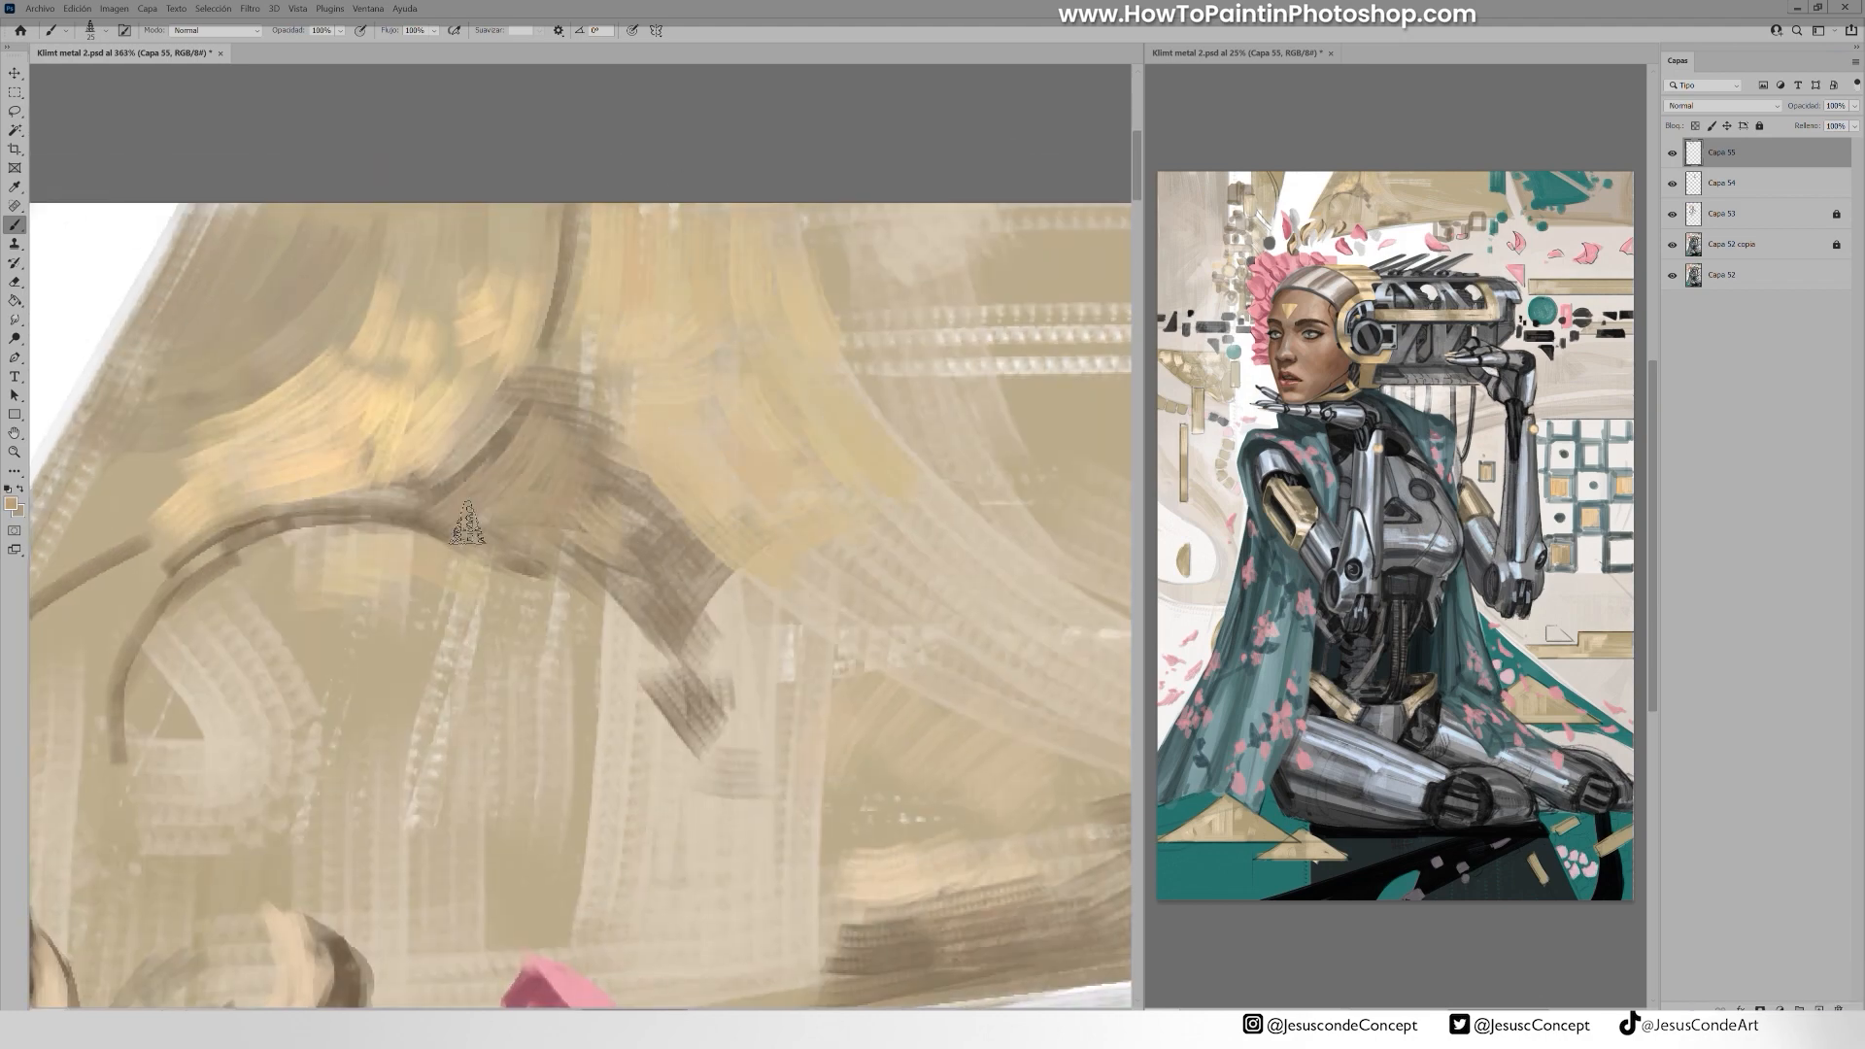
{"action": "left_click_drag", "start_coordinate": [530, 564], "coordinate": [470, 522]}
{"action": "left_click_drag", "start_coordinate": [404, 469], "coordinate": [643, 355]}
{"action": "left_click_drag", "start_coordinate": [435, 685], "coordinate": [484, 546]}
{"action": "left_click_drag", "start_coordinate": [549, 460], "coordinate": [579, 460]}
Cover the panel's slanted left edge and the arch's left end with sampled ochre strokes
{"action": "left_click", "coordinate": [424, 401], "text": "alt"}
{"action": "left_click_drag", "start_coordinate": [454, 418], "coordinate": [335, 544]}
{"action": "left_click_drag", "start_coordinate": [416, 408], "coordinate": [315, 588]}
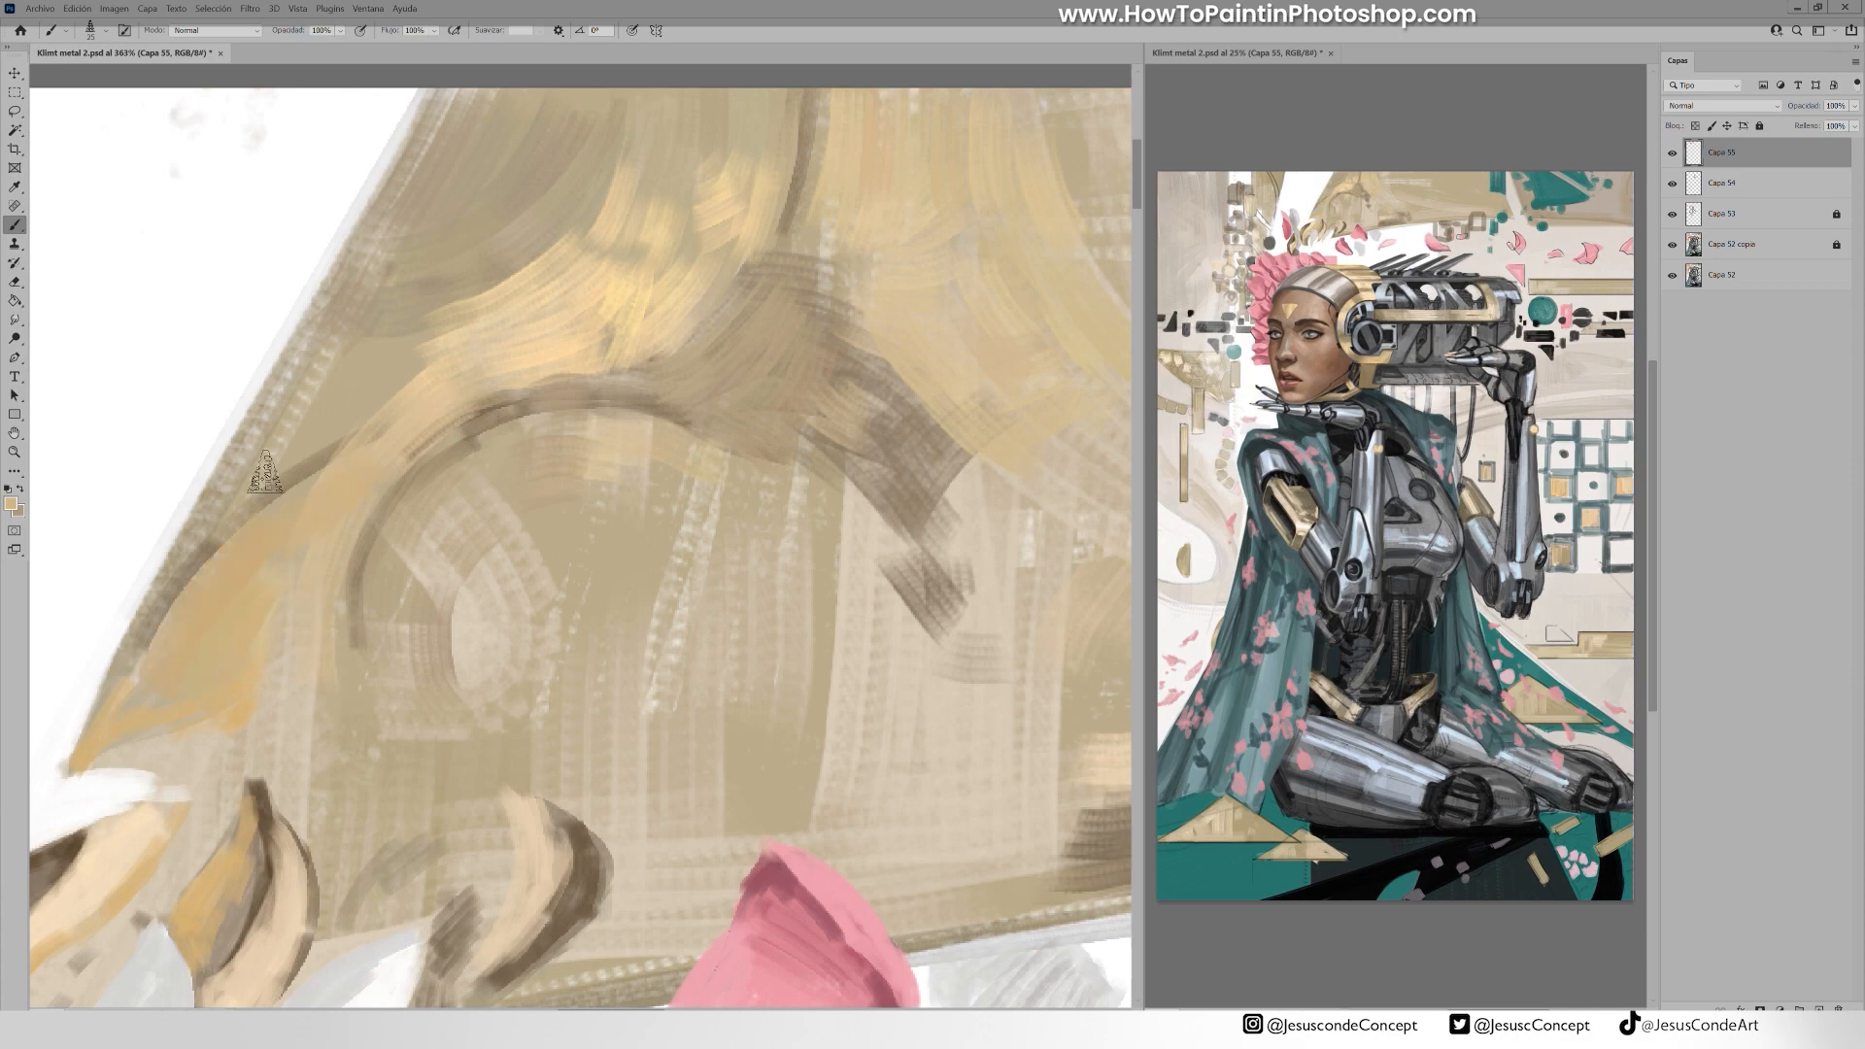
{"action": "left_click_drag", "start_coordinate": [491, 277], "coordinate": [394, 331]}
{"action": "left_click_drag", "start_coordinate": [563, 117], "coordinate": [420, 237]}
{"action": "left_click_drag", "start_coordinate": [476, 127], "coordinate": [384, 291]}
{"action": "left_click_drag", "start_coordinate": [236, 515], "coordinate": [194, 556]}
{"action": "mouse_move", "coordinate": [483, 322]}
{"action": "left_mouse_down"}
{"action": "mouse_move", "coordinate": [658, 404]}
{"action": "mouse_move", "coordinate": [412, 334]}
{"action": "left_mouse_up"}
Paint ochre strokes along the inside of the arch and over its dark descending right end
{"action": "left_click_drag", "start_coordinate": [389, 485], "coordinate": [564, 457]}
{"action": "mouse_move", "coordinate": [500, 408]}
{"action": "left_mouse_down"}
{"action": "mouse_move", "coordinate": [612, 413]}
{"action": "mouse_move", "coordinate": [730, 478]}
{"action": "left_mouse_up"}
{"action": "left_click_drag", "start_coordinate": [758, 360], "coordinate": [859, 485]}
{"action": "mouse_move", "coordinate": [748, 461]}
{"action": "left_mouse_down"}
{"action": "mouse_move", "coordinate": [855, 559]}
{"action": "mouse_move", "coordinate": [789, 661]}
{"action": "left_mouse_up"}
{"action": "left_click_drag", "start_coordinate": [879, 666], "coordinate": [913, 719]}
Sample a light yellow and paint short curved highlights in the area beneath the arch
{"action": "left_click", "coordinate": [564, 316], "text": "alt"}
{"action": "left_click_drag", "start_coordinate": [480, 495], "coordinate": [595, 535]}
{"action": "left_click_drag", "start_coordinate": [666, 559], "coordinate": [731, 563]}
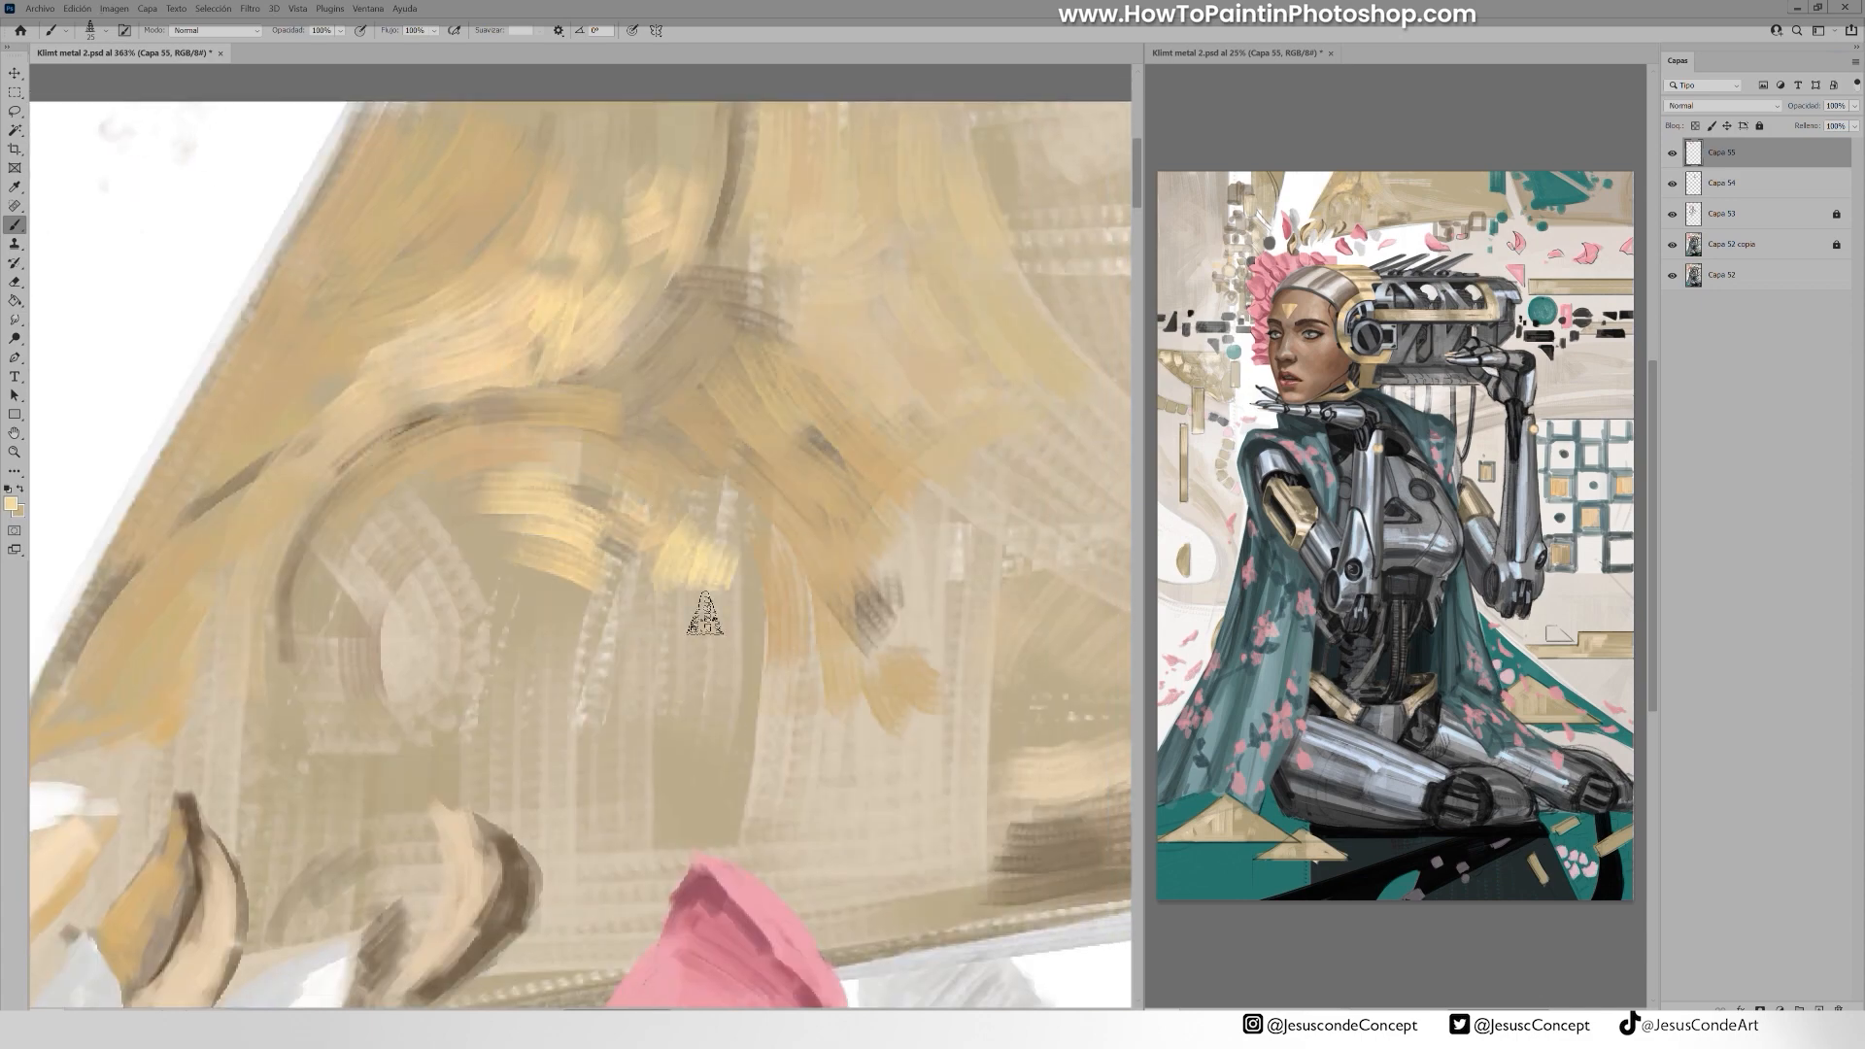
{"action": "left_click_drag", "start_coordinate": [534, 505], "coordinate": [493, 549]}
{"action": "mouse_move", "coordinate": [413, 515]}
{"action": "left_mouse_down"}
{"action": "mouse_move", "coordinate": [340, 621]}
{"action": "mouse_move", "coordinate": [532, 643]}
{"action": "left_mouse_up"}
{"action": "left_click_drag", "start_coordinate": [620, 529], "coordinate": [530, 541]}
Enlarge the brush and fill the area beneath the arch with soft golden strokes to form a rounded shape
{"action": "key", "text": "bracketright"}
{"action": "key", "text": "bracketright"}
{"action": "left_click_drag", "start_coordinate": [704, 608], "coordinate": [535, 739]}
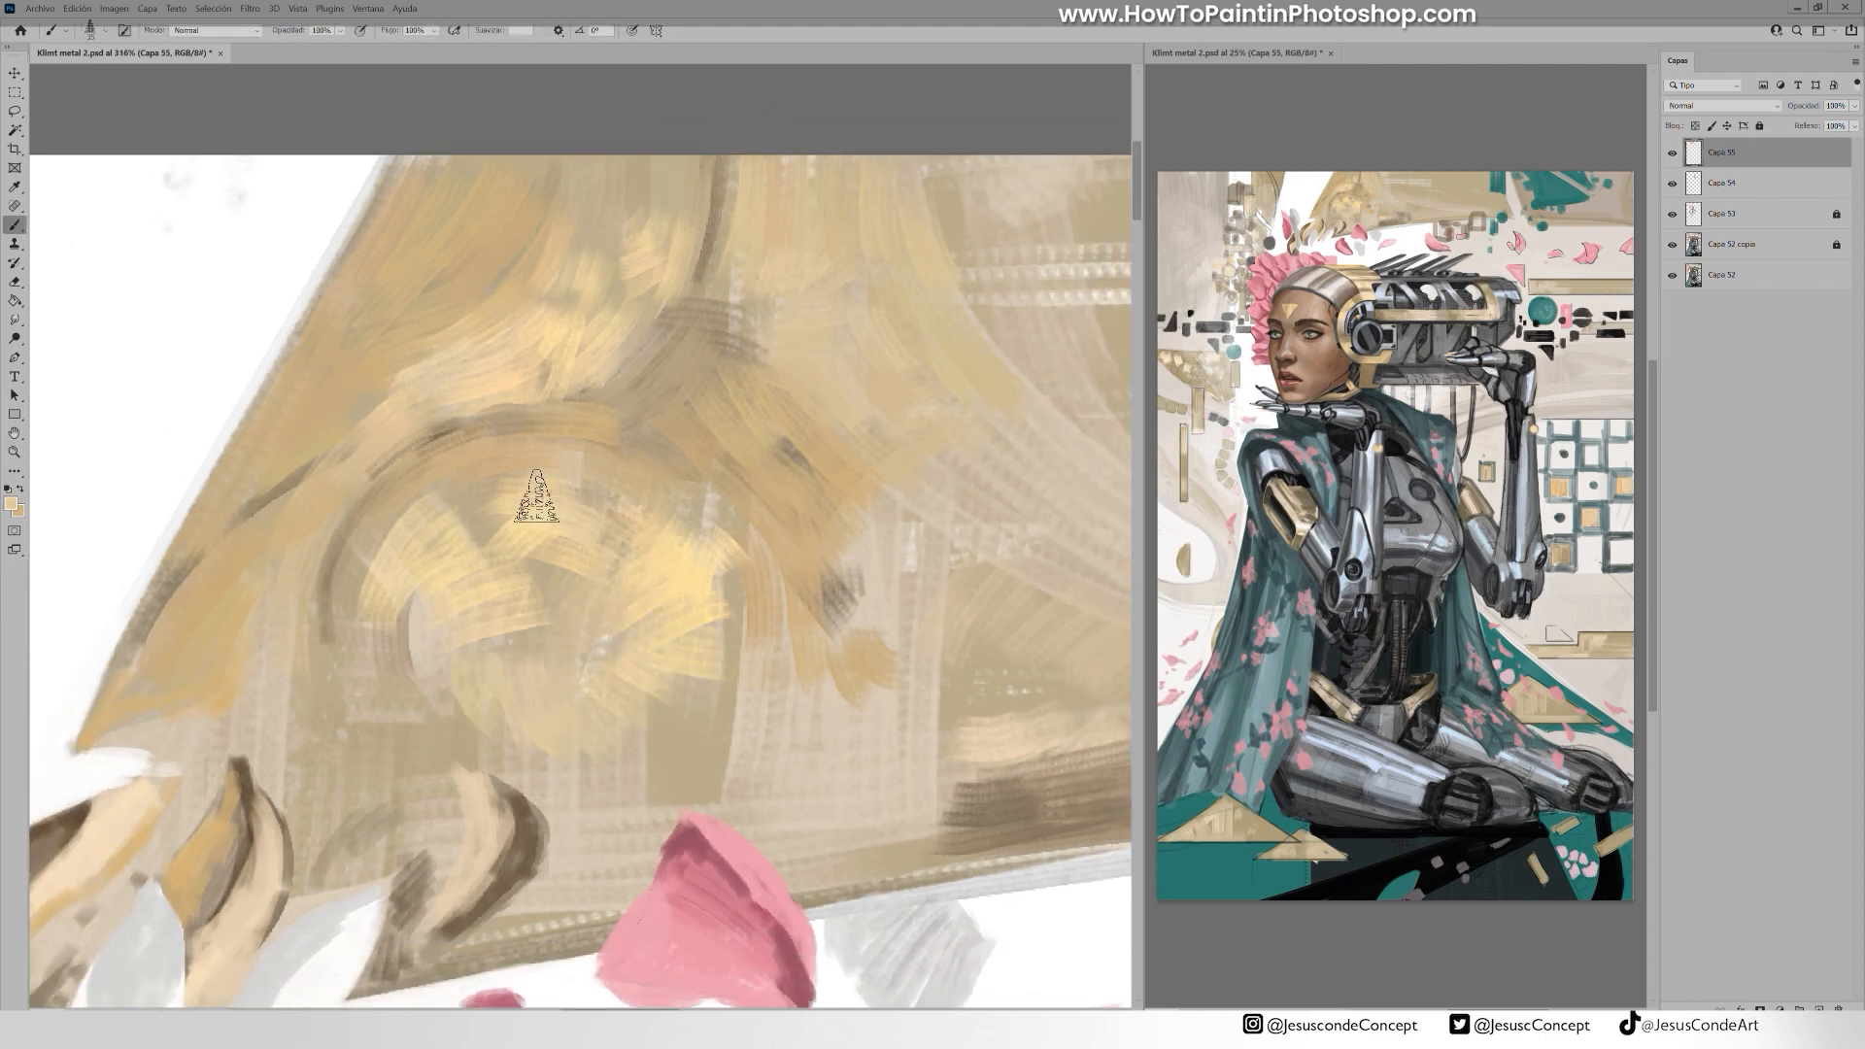
{"action": "mouse_move", "coordinate": [536, 495]}
{"action": "left_mouse_down"}
{"action": "mouse_move", "coordinate": [398, 690]}
{"action": "mouse_move", "coordinate": [359, 583]}
{"action": "mouse_move", "coordinate": [321, 796]}
{"action": "mouse_move", "coordinate": [641, 739]}
{"action": "mouse_move", "coordinate": [712, 604]}
{"action": "mouse_move", "coordinate": [583, 470]}
{"action": "left_mouse_up"}
{"action": "left_click_drag", "start_coordinate": [539, 581], "coordinate": [572, 575]}
Layer flowing golden strokes over the upper part of the panel above the rounded shape
{"action": "left_click_drag", "start_coordinate": [688, 180], "coordinate": [632, 344]}
{"action": "left_click_drag", "start_coordinate": [631, 180], "coordinate": [558, 291]}
{"action": "mouse_move", "coordinate": [525, 184]}
{"action": "left_mouse_down"}
{"action": "mouse_move", "coordinate": [460, 340]}
{"action": "mouse_move", "coordinate": [384, 359]}
{"action": "left_mouse_up"}
{"action": "left_click_drag", "start_coordinate": [720, 344], "coordinate": [513, 366]}
{"action": "mouse_move", "coordinate": [500, 186]}
{"action": "left_mouse_down"}
{"action": "mouse_move", "coordinate": [506, 283]}
{"action": "mouse_move", "coordinate": [393, 409]}
{"action": "left_mouse_up"}
Build a large round golden form beside the arch with concentric curved strokes in sampled tones
{"action": "left_click", "coordinate": [492, 380], "text": "alt"}
{"action": "key", "text": "bracketleft"}
{"action": "key", "text": "bracketleft"}
{"action": "left_click_drag", "start_coordinate": [627, 442], "coordinate": [941, 414]}
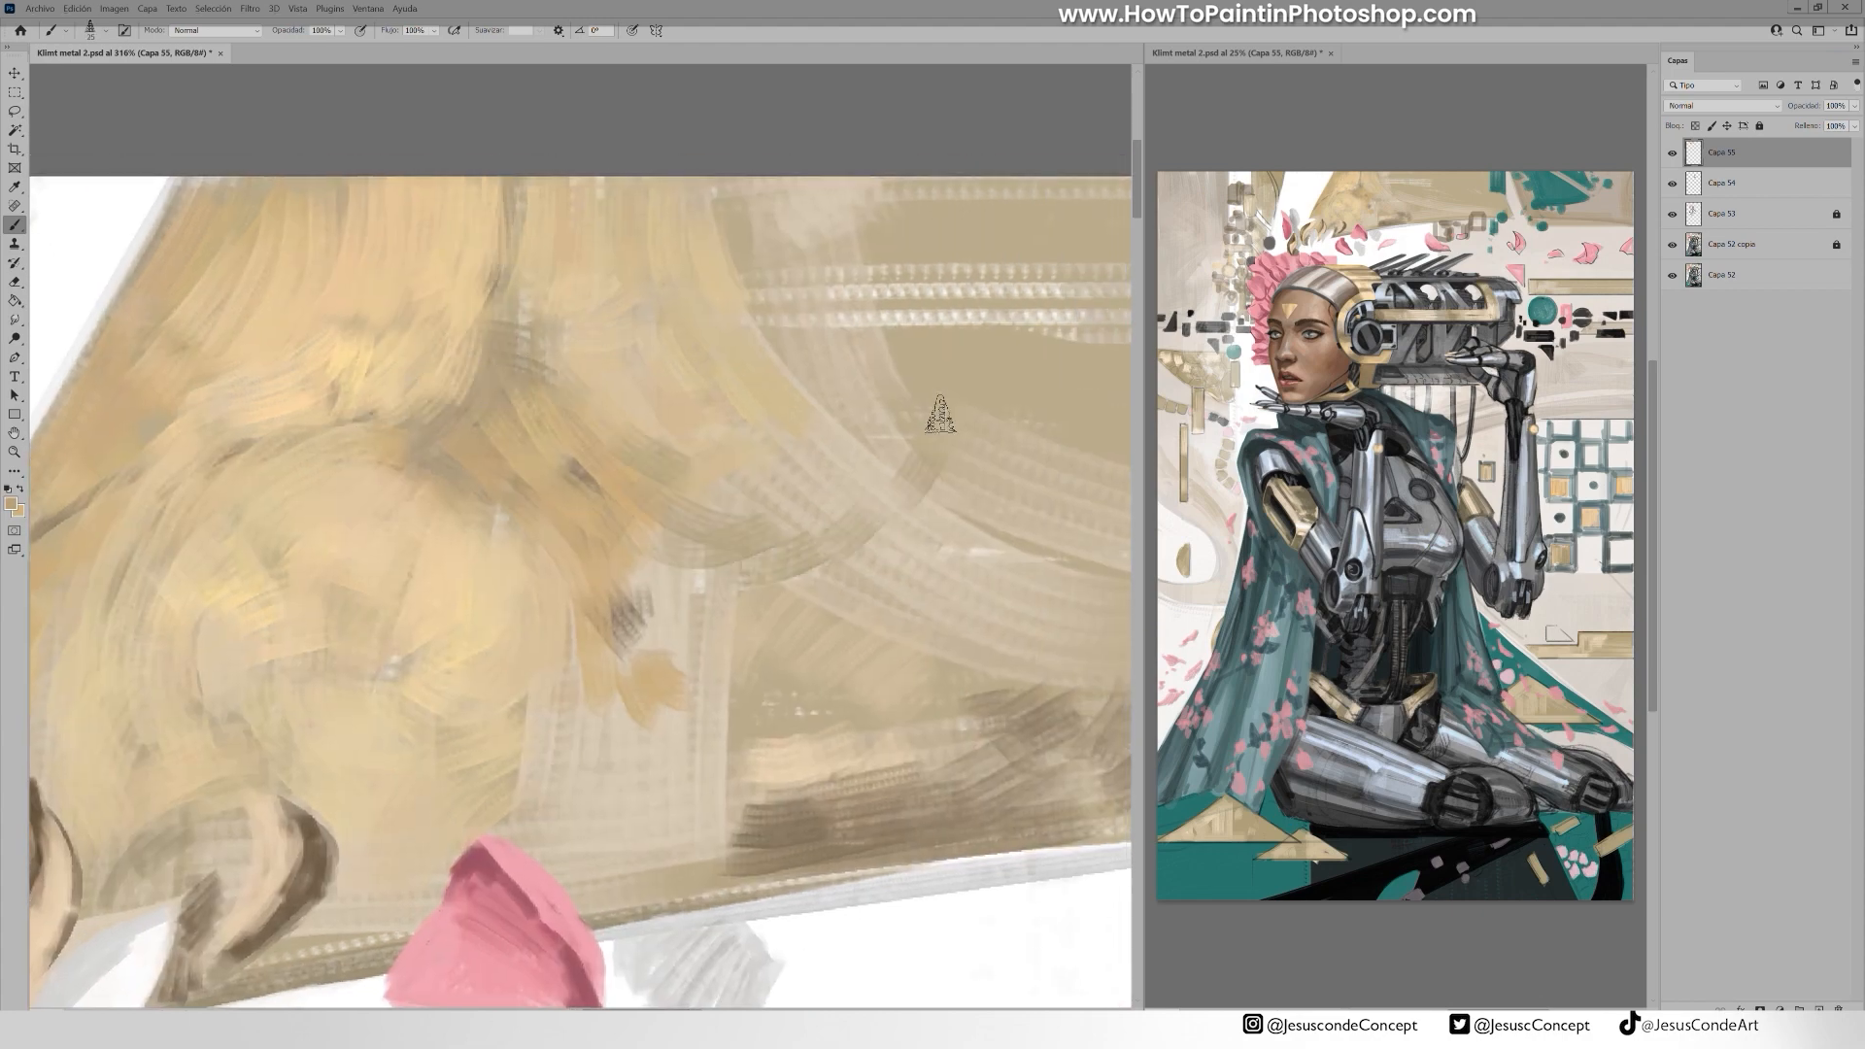
{"action": "left_click", "coordinate": [701, 292], "text": "alt"}
{"action": "left_click_drag", "start_coordinate": [724, 199], "coordinate": [791, 311]}
{"action": "mouse_move", "coordinate": [957, 202]}
{"action": "left_mouse_down"}
{"action": "mouse_move", "coordinate": [864, 486]}
{"action": "mouse_move", "coordinate": [640, 474]}
{"action": "left_mouse_up"}
{"action": "mouse_move", "coordinate": [871, 183]}
{"action": "left_mouse_down"}
{"action": "mouse_move", "coordinate": [821, 337]}
{"action": "mouse_move", "coordinate": [433, 489]}
{"action": "left_mouse_up"}
Sample a darker ochre and paint it below the large round form and over the brown band along the lower edge
{"action": "left_click", "coordinate": [418, 526], "text": "alt"}
{"action": "left_click_drag", "start_coordinate": [456, 622], "coordinate": [711, 532]}
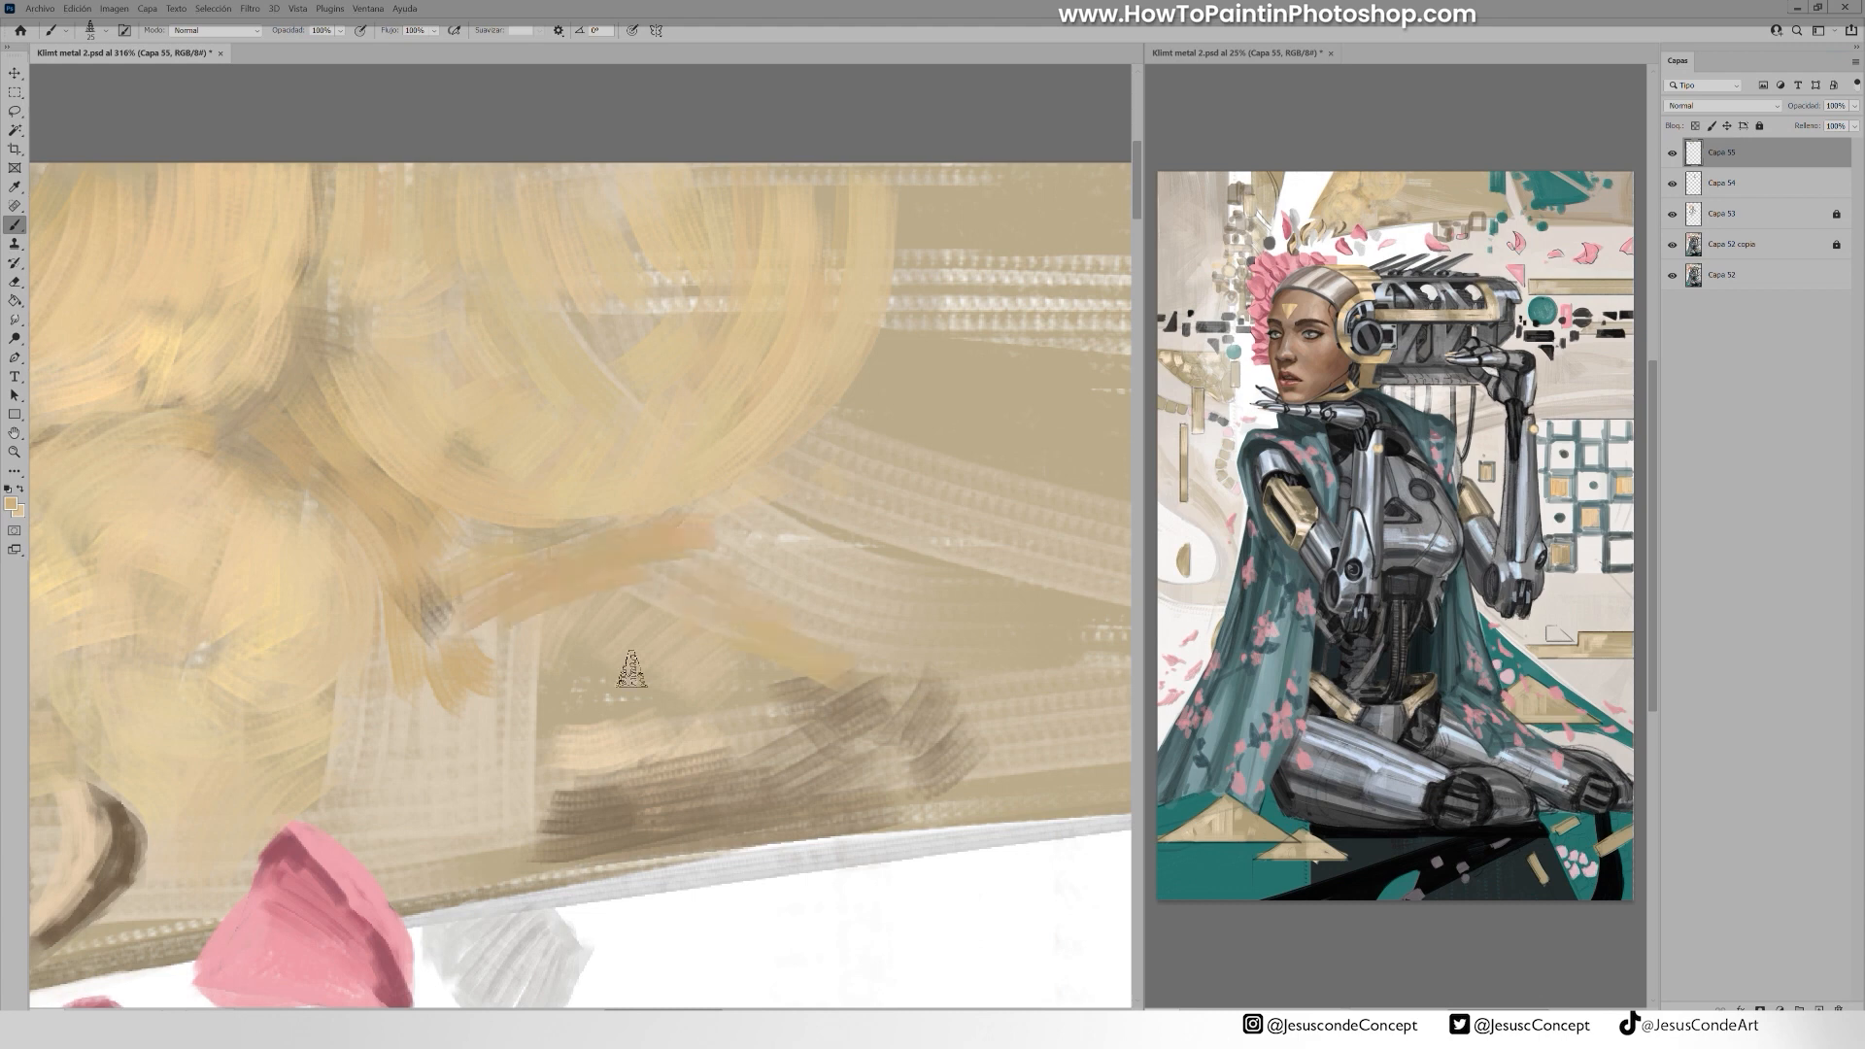
{"action": "left_click_drag", "start_coordinate": [738, 649], "coordinate": [393, 850]}
{"action": "left_click_drag", "start_coordinate": [520, 836], "coordinate": [777, 724]}
{"action": "left_click_drag", "start_coordinate": [841, 680], "coordinate": [741, 754]}
{"action": "left_click_drag", "start_coordinate": [559, 831], "coordinate": [879, 782]}
{"action": "left_click_drag", "start_coordinate": [865, 709], "coordinate": [913, 777]}
Blend sampled golden tones along the right edge and interior of the large round form
{"action": "mouse_move", "coordinate": [848, 573]}
{"action": "left_mouse_down"}
{"action": "mouse_move", "coordinate": [783, 545]}
{"action": "mouse_move", "coordinate": [826, 471]}
{"action": "left_mouse_up"}
{"action": "left_click_drag", "start_coordinate": [923, 252], "coordinate": [860, 379]}
{"action": "left_click", "coordinate": [841, 387], "text": "alt"}
{"action": "left_click_drag", "start_coordinate": [825, 180], "coordinate": [777, 219]}
{"action": "left_click_drag", "start_coordinate": [670, 296], "coordinate": [597, 360]}
{"action": "left_click_drag", "start_coordinate": [583, 279], "coordinate": [578, 325]}
{"action": "left_click_drag", "start_coordinate": [431, 510], "coordinate": [614, 508]}
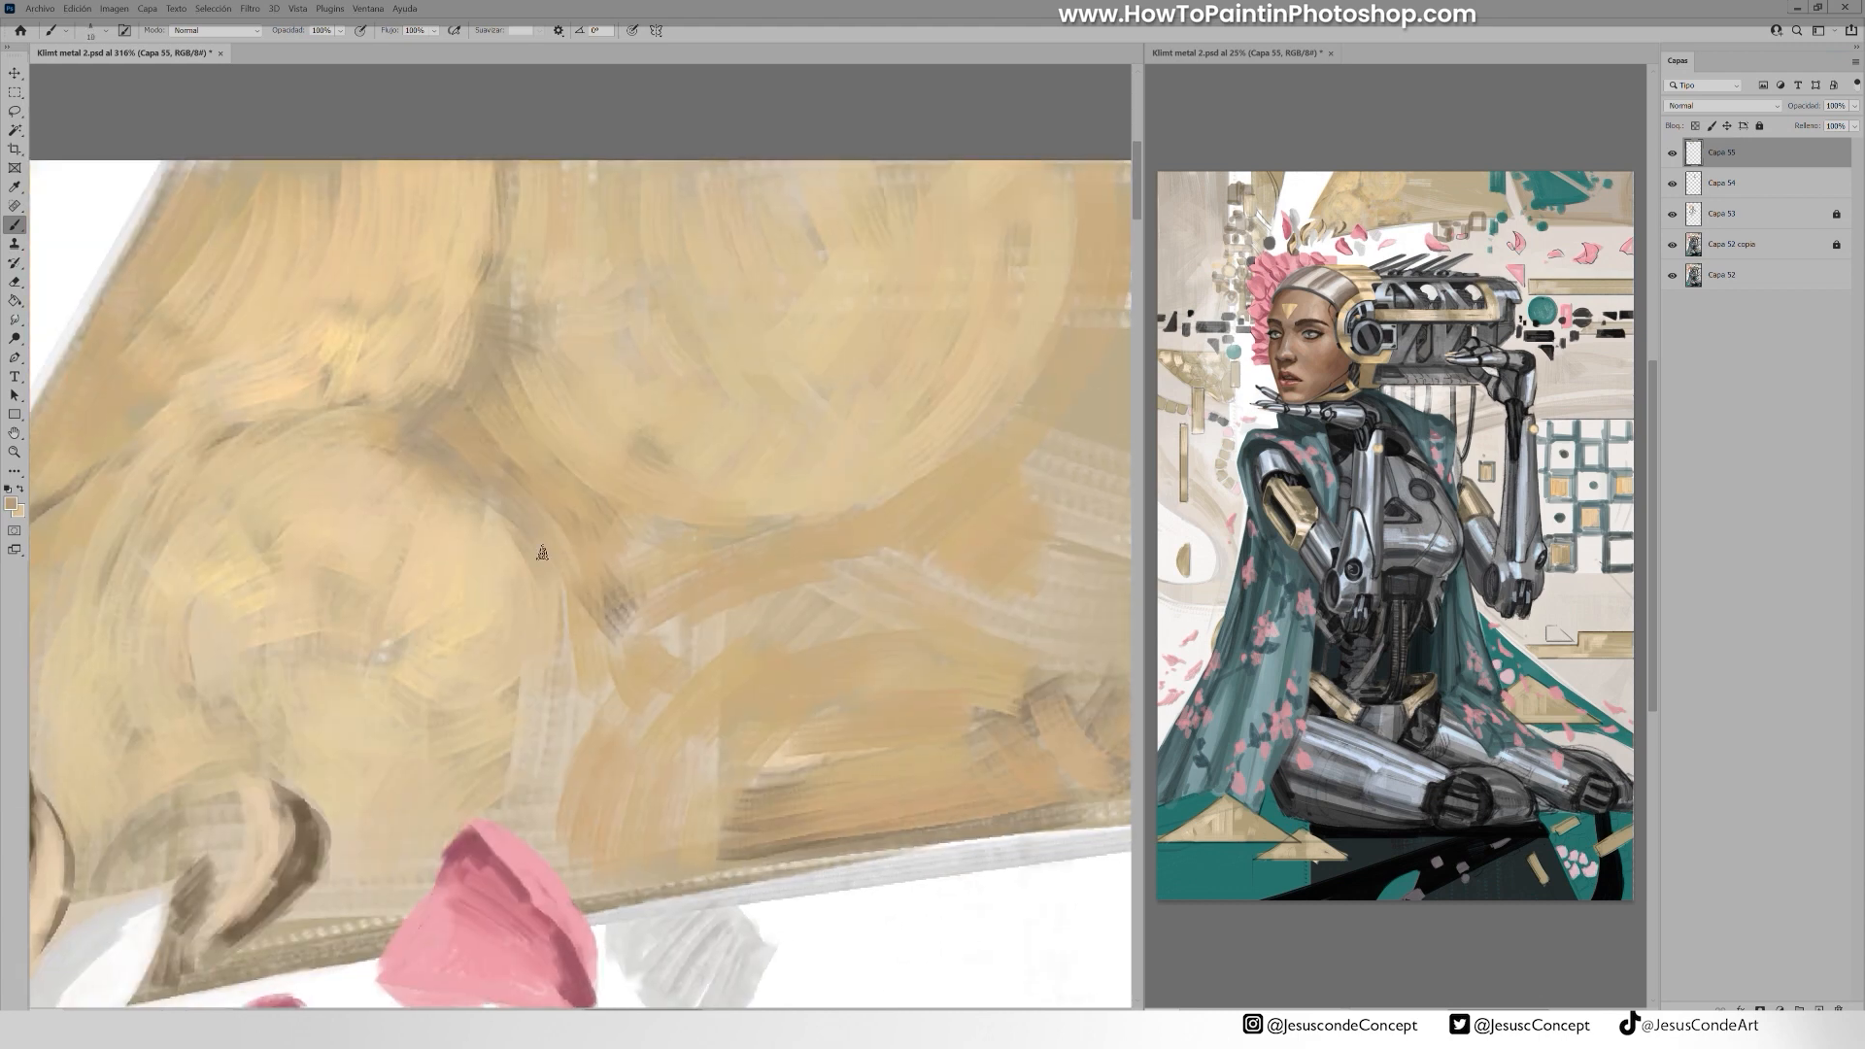
Paint a small brown curl inside the right side of the large round form
{"action": "left_click_drag", "start_coordinate": [894, 294], "coordinate": [914, 313]}
{"action": "left_click_drag", "start_coordinate": [950, 373], "coordinate": [939, 442]}
{"action": "left_click", "coordinate": [928, 510], "text": "alt"}
{"action": "left_click_drag", "start_coordinate": [930, 391], "coordinate": [902, 451]}
{"action": "left_click_drag", "start_coordinate": [940, 438], "coordinate": [899, 481]}
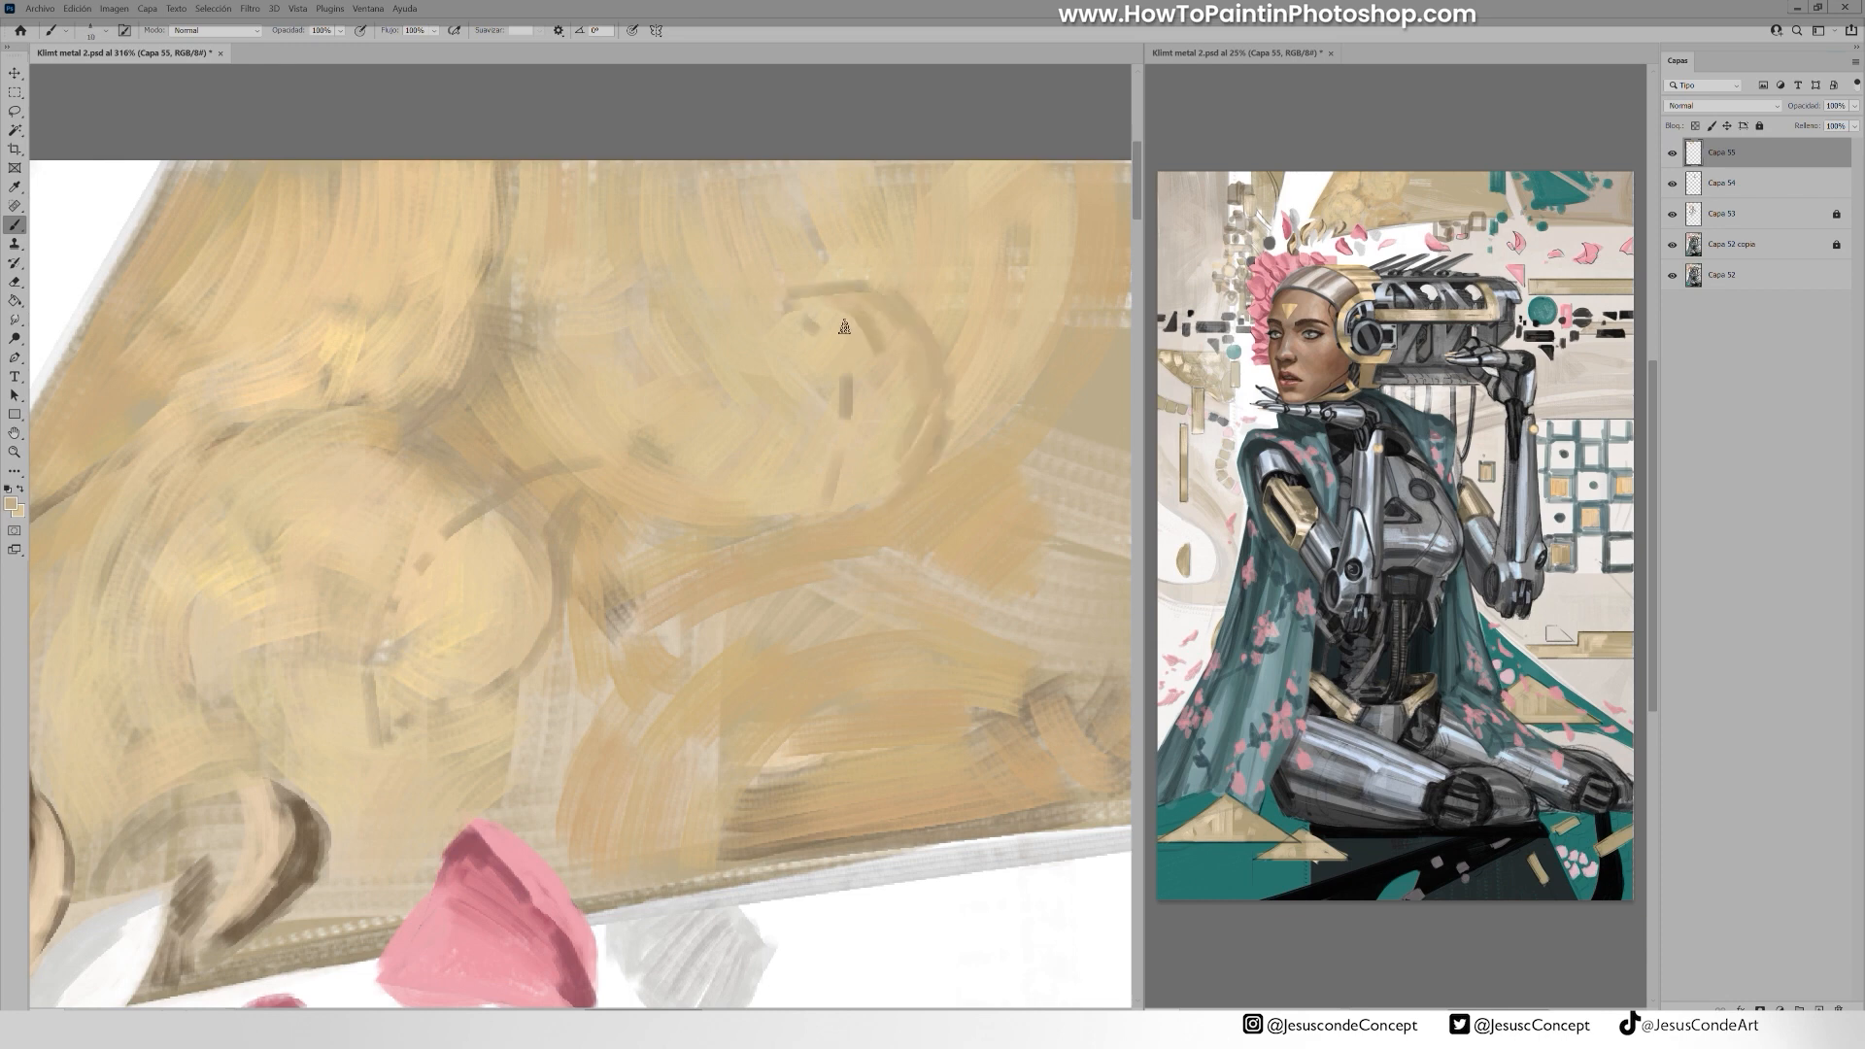
Paint an ochre leaf shape over the rounded form under the arch and edge it with a light highlight
{"action": "left_click_drag", "start_coordinate": [523, 511], "coordinate": [380, 721]}
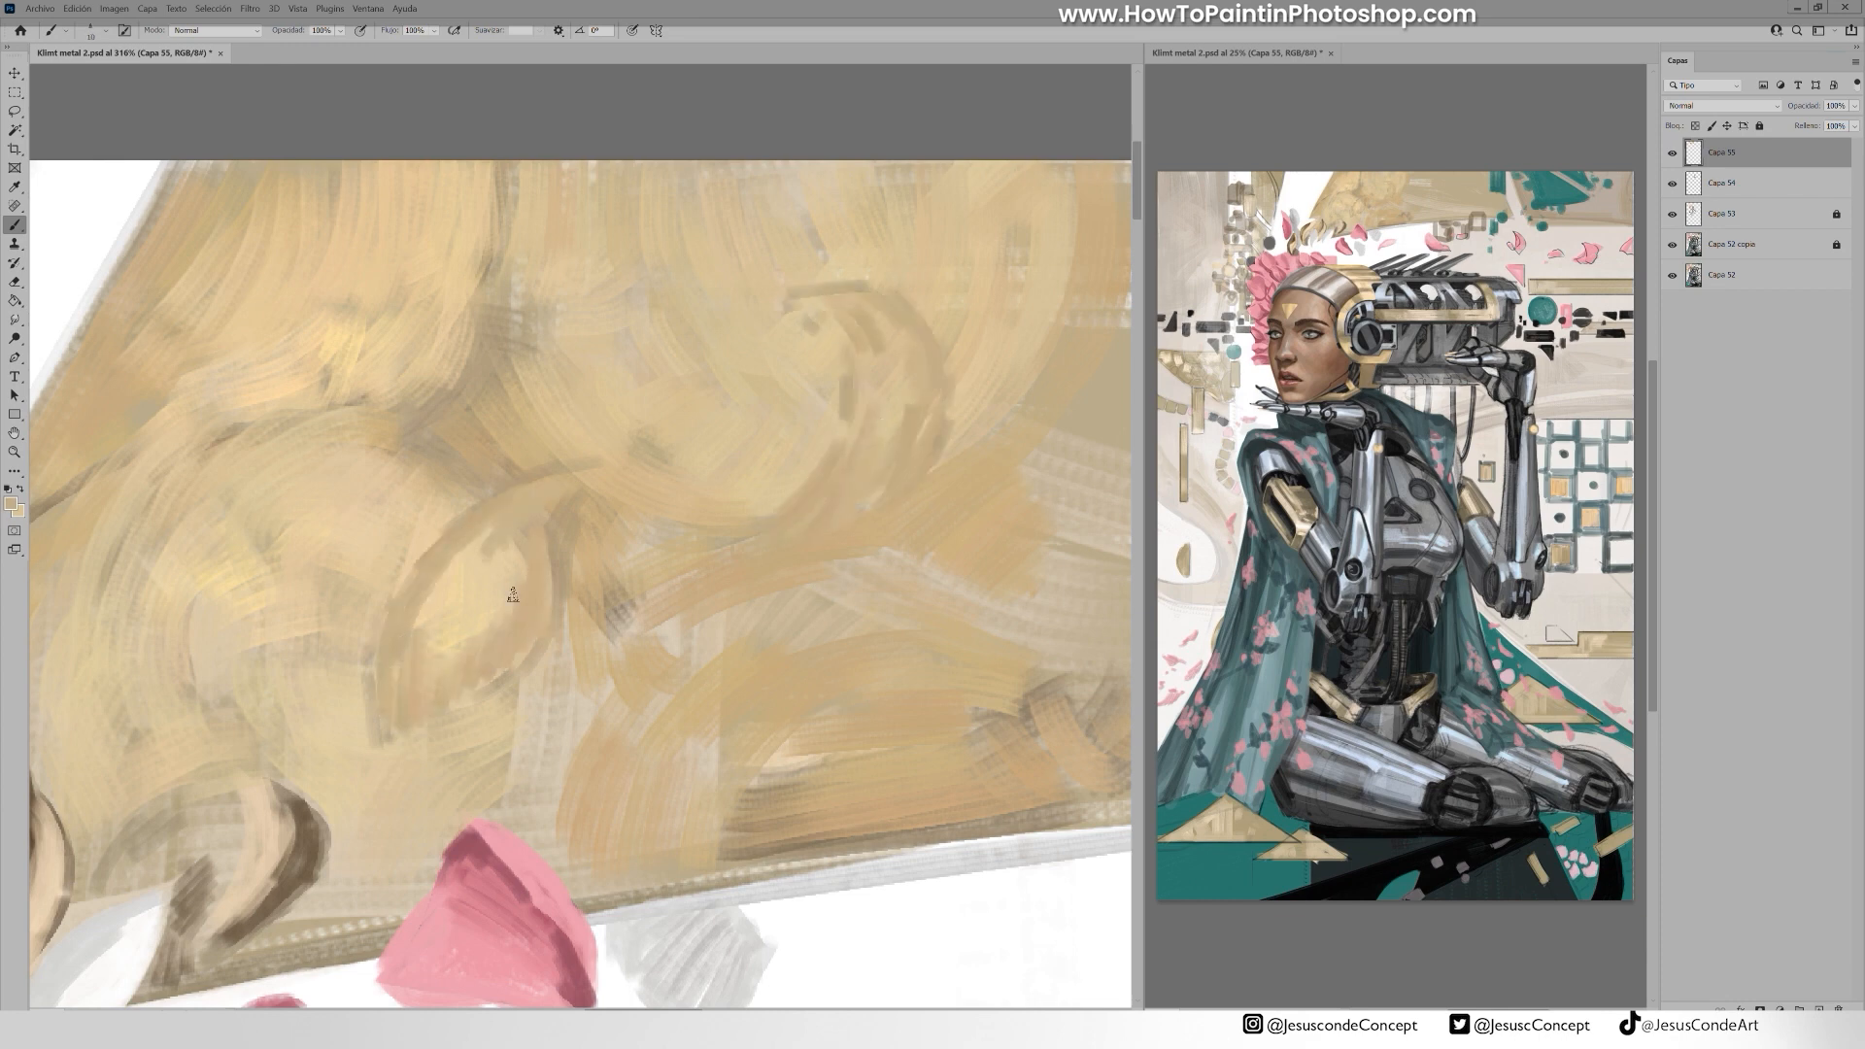
{"action": "left_click_drag", "start_coordinate": [517, 537], "coordinate": [437, 670]}
{"action": "left_click_drag", "start_coordinate": [474, 549], "coordinate": [452, 691]}
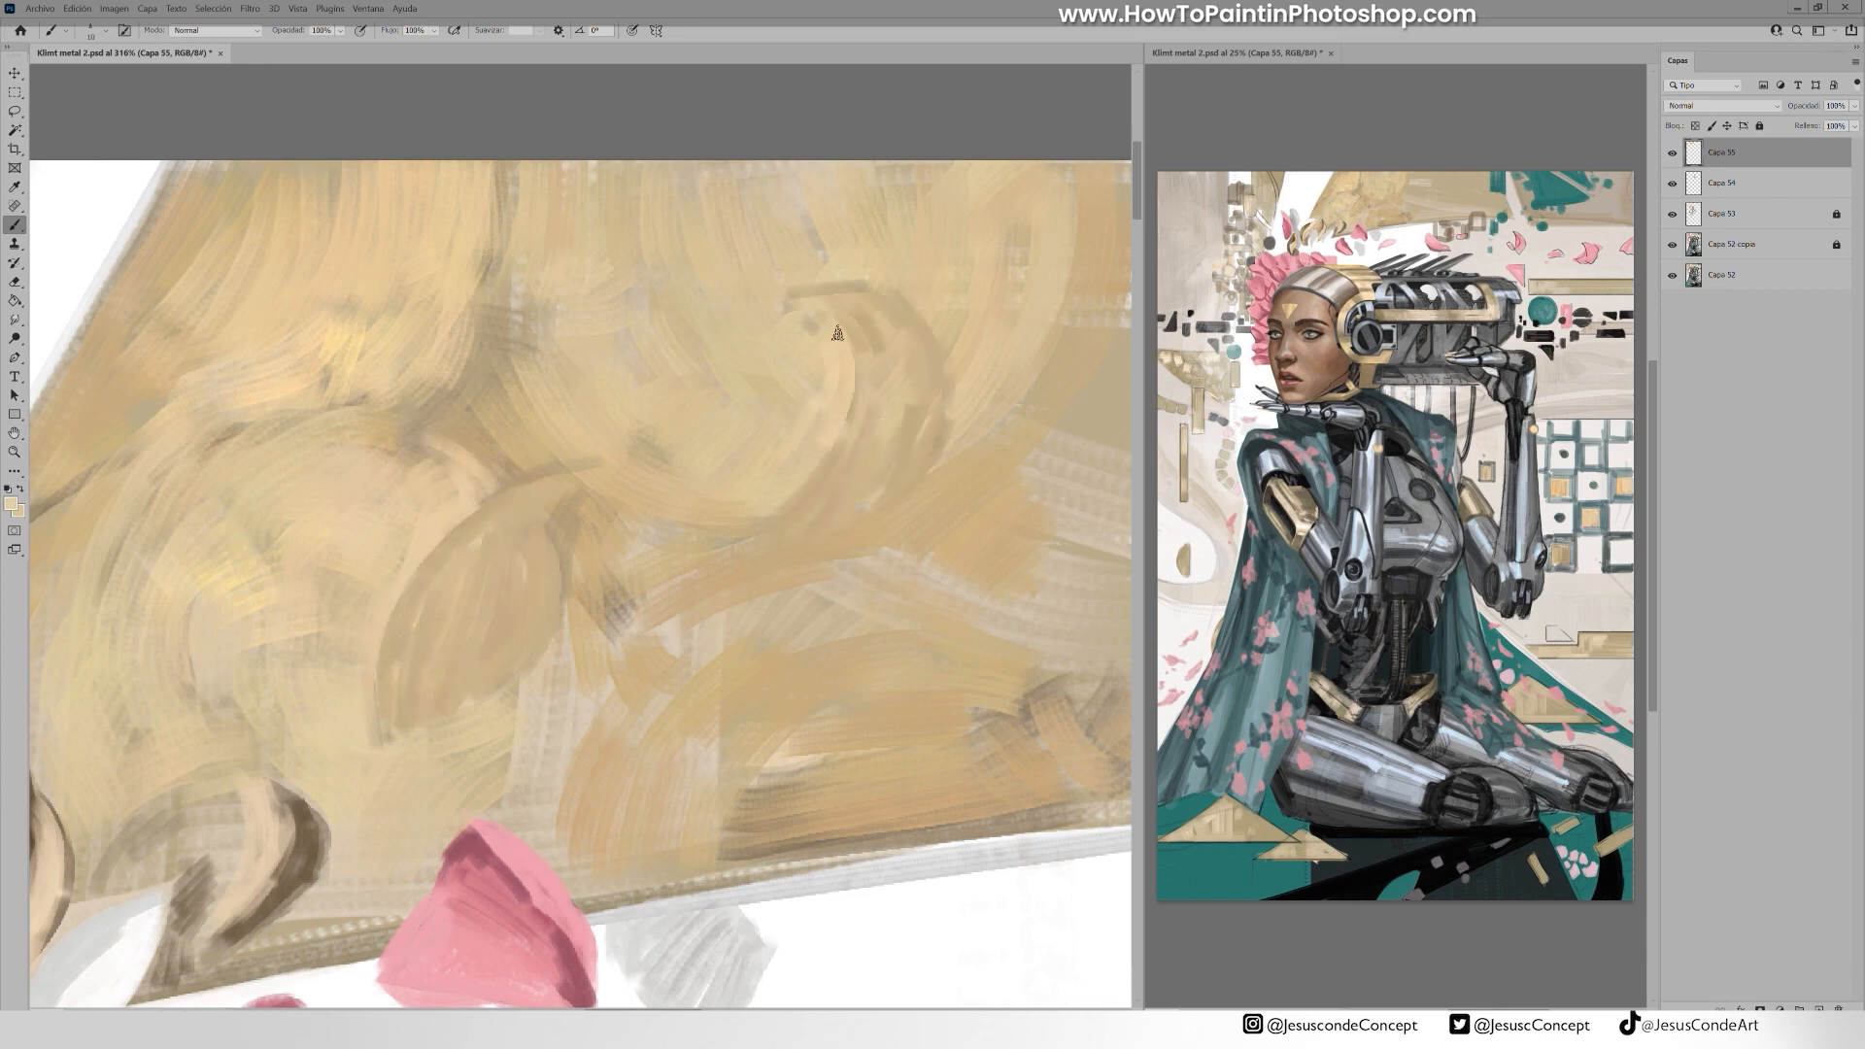
{"action": "left_click_drag", "start_coordinate": [604, 463], "coordinate": [740, 424]}
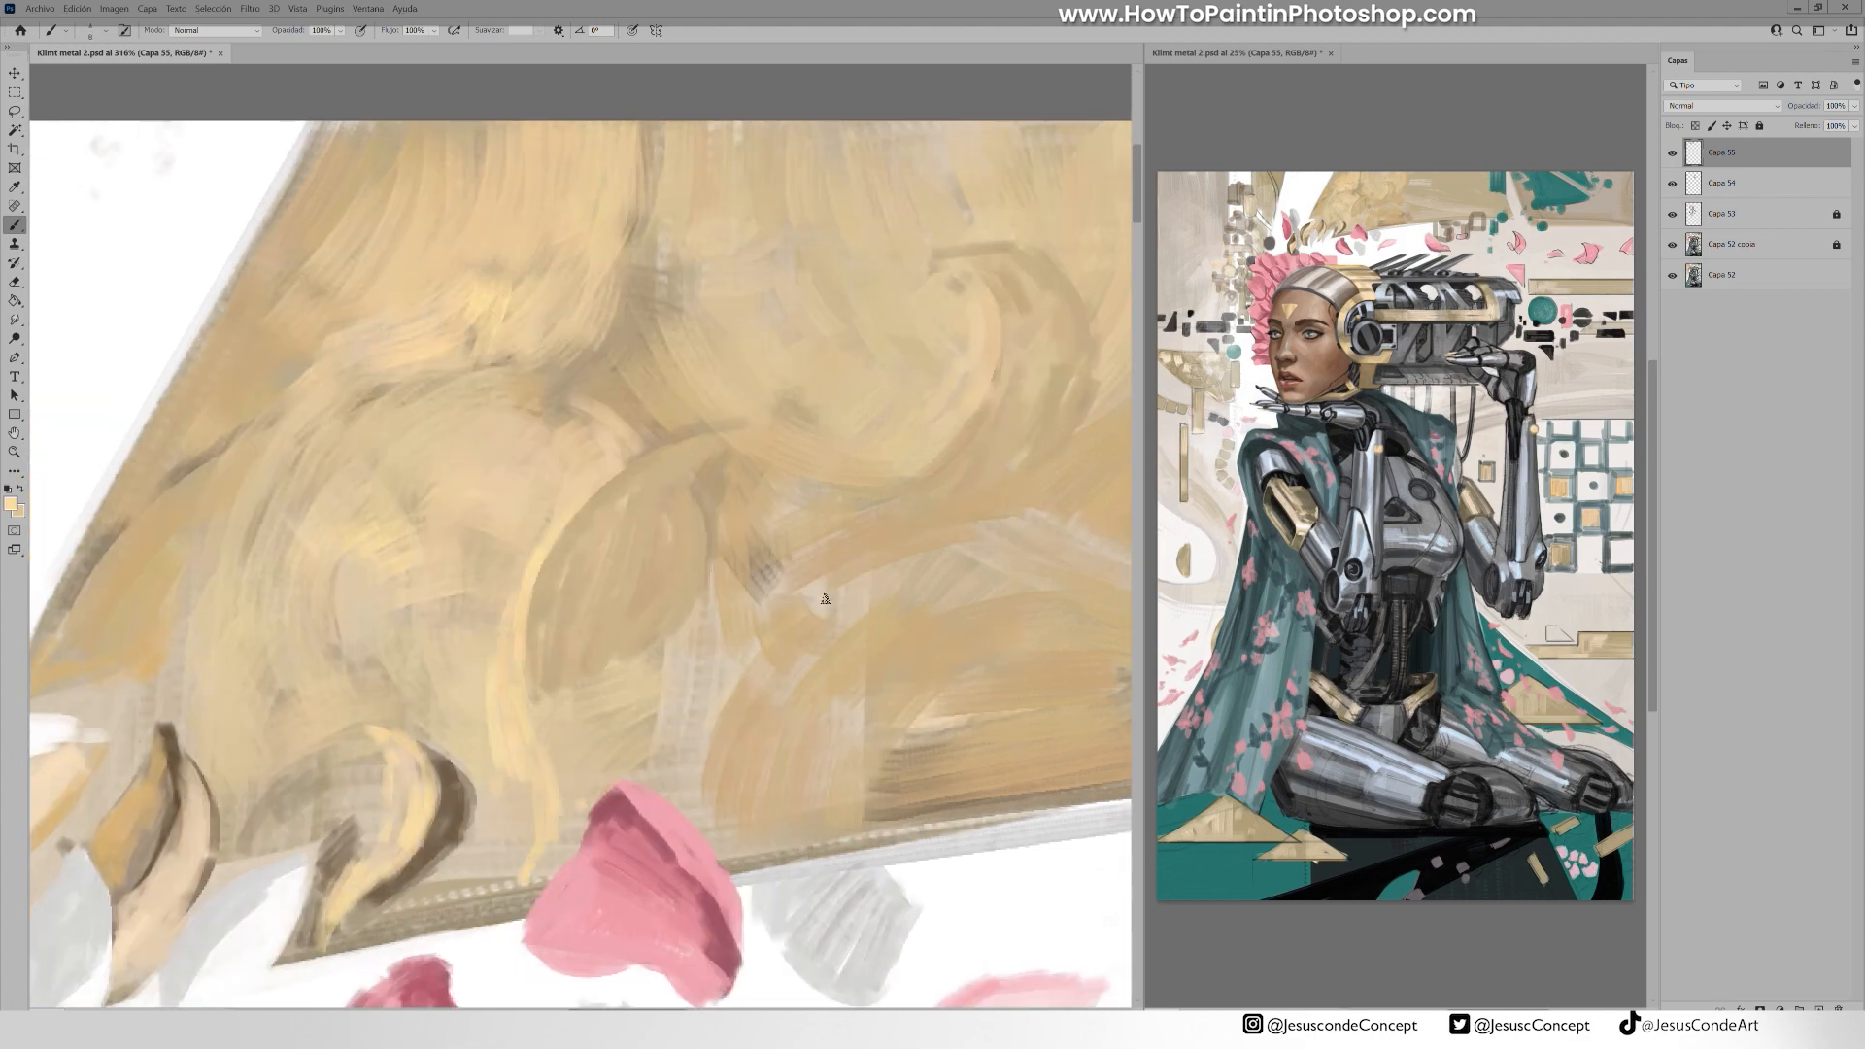
Draw pale yellow wavy contour lines for a long curling leaf along the panel's lower part
{"action": "left_click_drag", "start_coordinate": [934, 561], "coordinate": [731, 746]}
{"action": "mouse_move", "coordinate": [889, 596]}
{"action": "left_mouse_down"}
{"action": "mouse_move", "coordinate": [717, 836]}
{"action": "mouse_move", "coordinate": [676, 610]}
{"action": "left_mouse_up"}
{"action": "left_click_drag", "start_coordinate": [655, 581], "coordinate": [932, 634]}
{"action": "left_click_drag", "start_coordinate": [932, 633], "coordinate": [719, 680]}
{"action": "left_click_drag", "start_coordinate": [721, 663], "coordinate": [844, 633]}
{"action": "left_click_drag", "start_coordinate": [779, 684], "coordinate": [933, 546]}
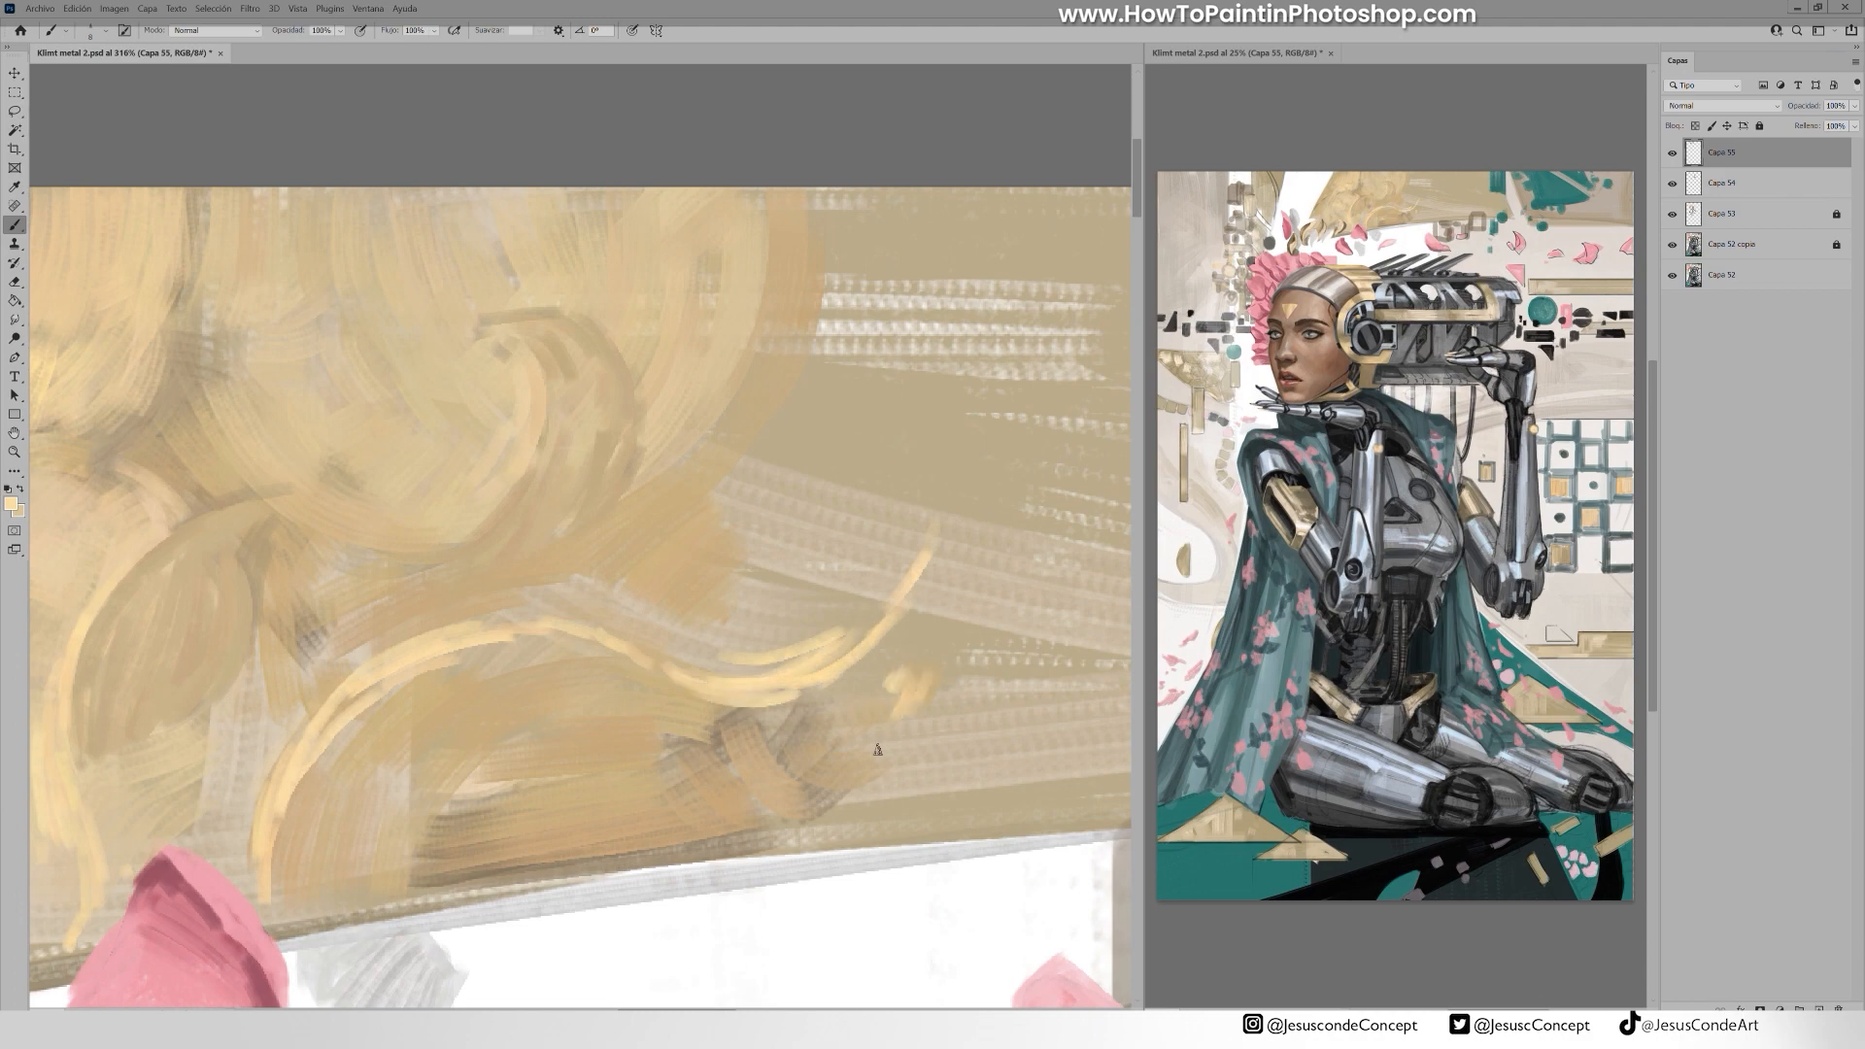
Outline the leaf's curled tip and lower edge in pale yellow, and fill it with ochre using a larger brush
{"action": "left_click_drag", "start_coordinate": [936, 620], "coordinate": [760, 836]}
{"action": "left_click_drag", "start_coordinate": [935, 643], "coordinate": [859, 792]}
{"action": "key", "text": "x"}
{"action": "key", "text": "bracketright"}
{"action": "key", "text": "bracketright"}
{"action": "key", "text": "bracketright"}
{"action": "key", "text": "bracketright"}
{"action": "left_click_drag", "start_coordinate": [902, 670], "coordinate": [759, 808]}
{"action": "left_click_drag", "start_coordinate": [874, 685], "coordinate": [796, 706]}
Extend ochre strokes along the large round form's right edge toward the white dotted rows
{"action": "left_click_drag", "start_coordinate": [717, 484], "coordinate": [829, 209]}
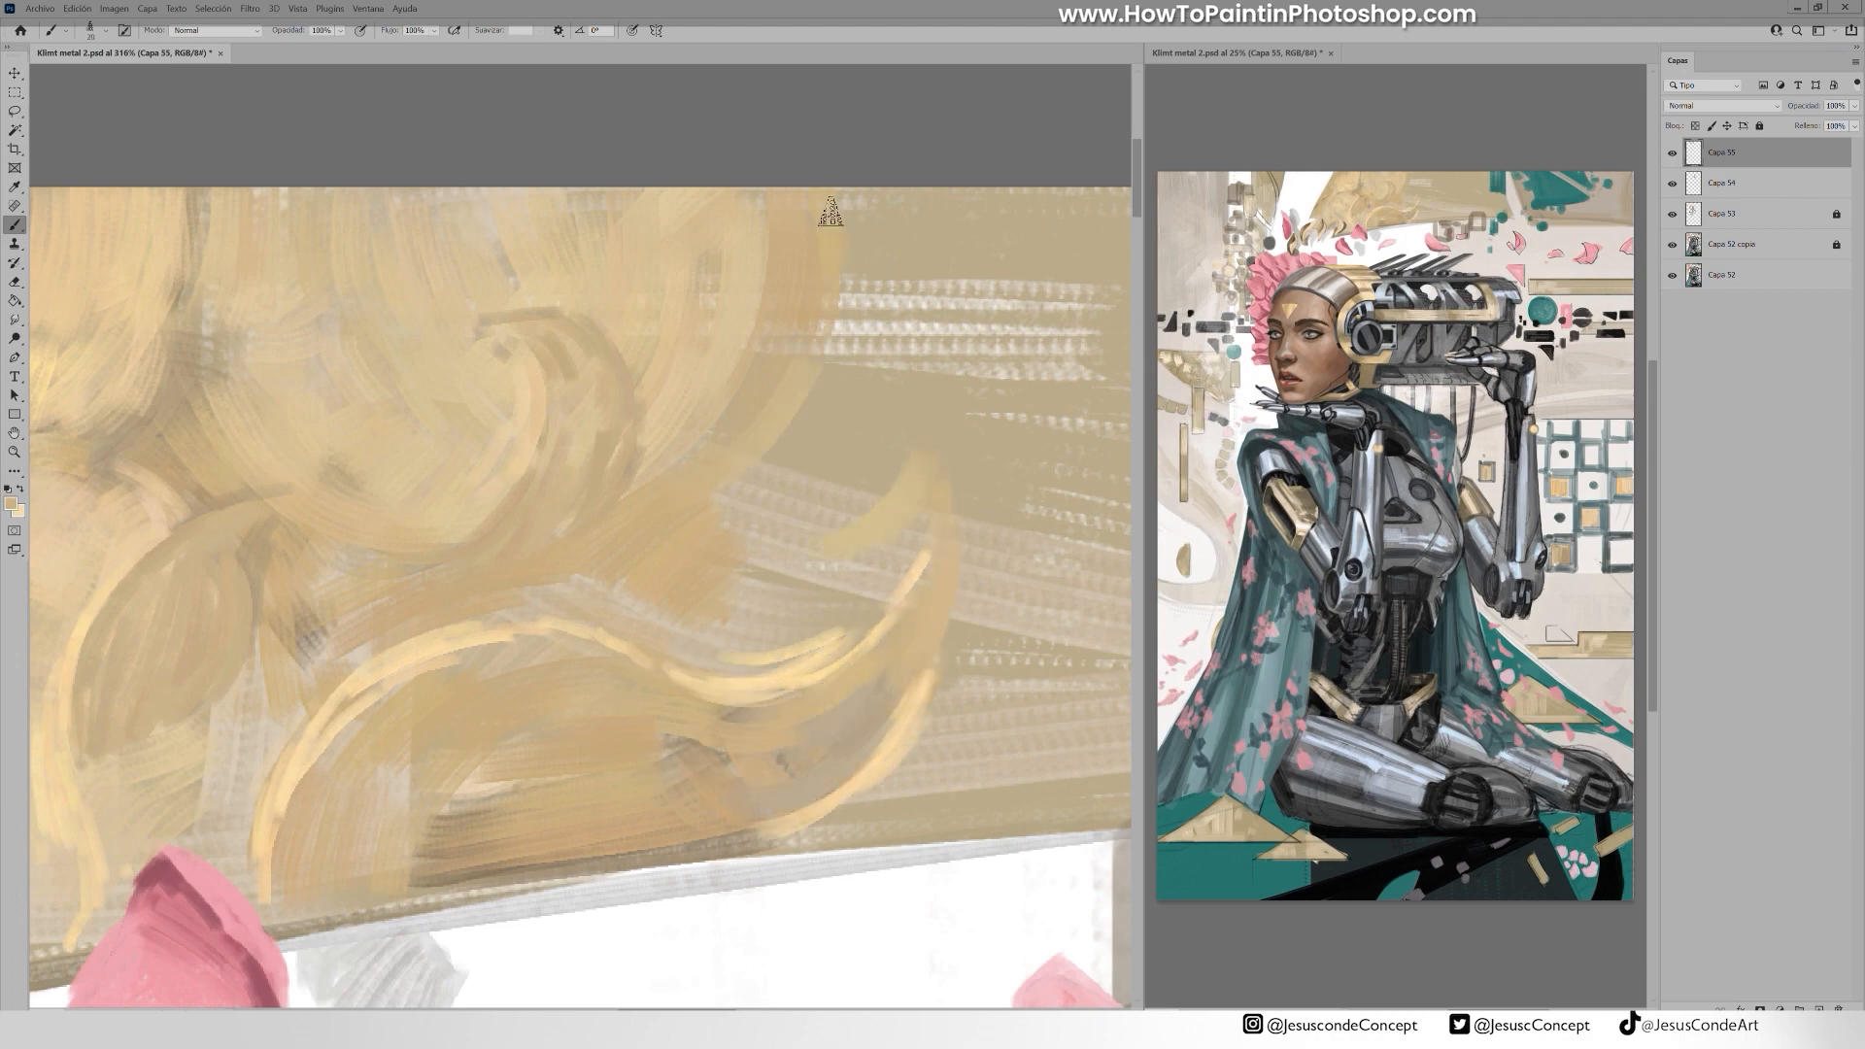
{"action": "left_click_drag", "start_coordinate": [844, 292], "coordinate": [932, 307]}
{"action": "left_click_drag", "start_coordinate": [898, 335], "coordinate": [947, 346]}
Cut the panel's slanted left edge into a rounded, lobed contour with sampled white strokes
{"action": "left_click_drag", "start_coordinate": [195, 276], "coordinate": [1045, 333]}
{"action": "left_click_drag", "start_coordinate": [670, 324], "coordinate": [572, 457]}
{"action": "left_click", "coordinate": [534, 485], "text": "alt"}
{"action": "left_click_drag", "start_coordinate": [587, 389], "coordinate": [530, 600]}
{"action": "left_click_drag", "start_coordinate": [566, 547], "coordinate": [476, 670]}
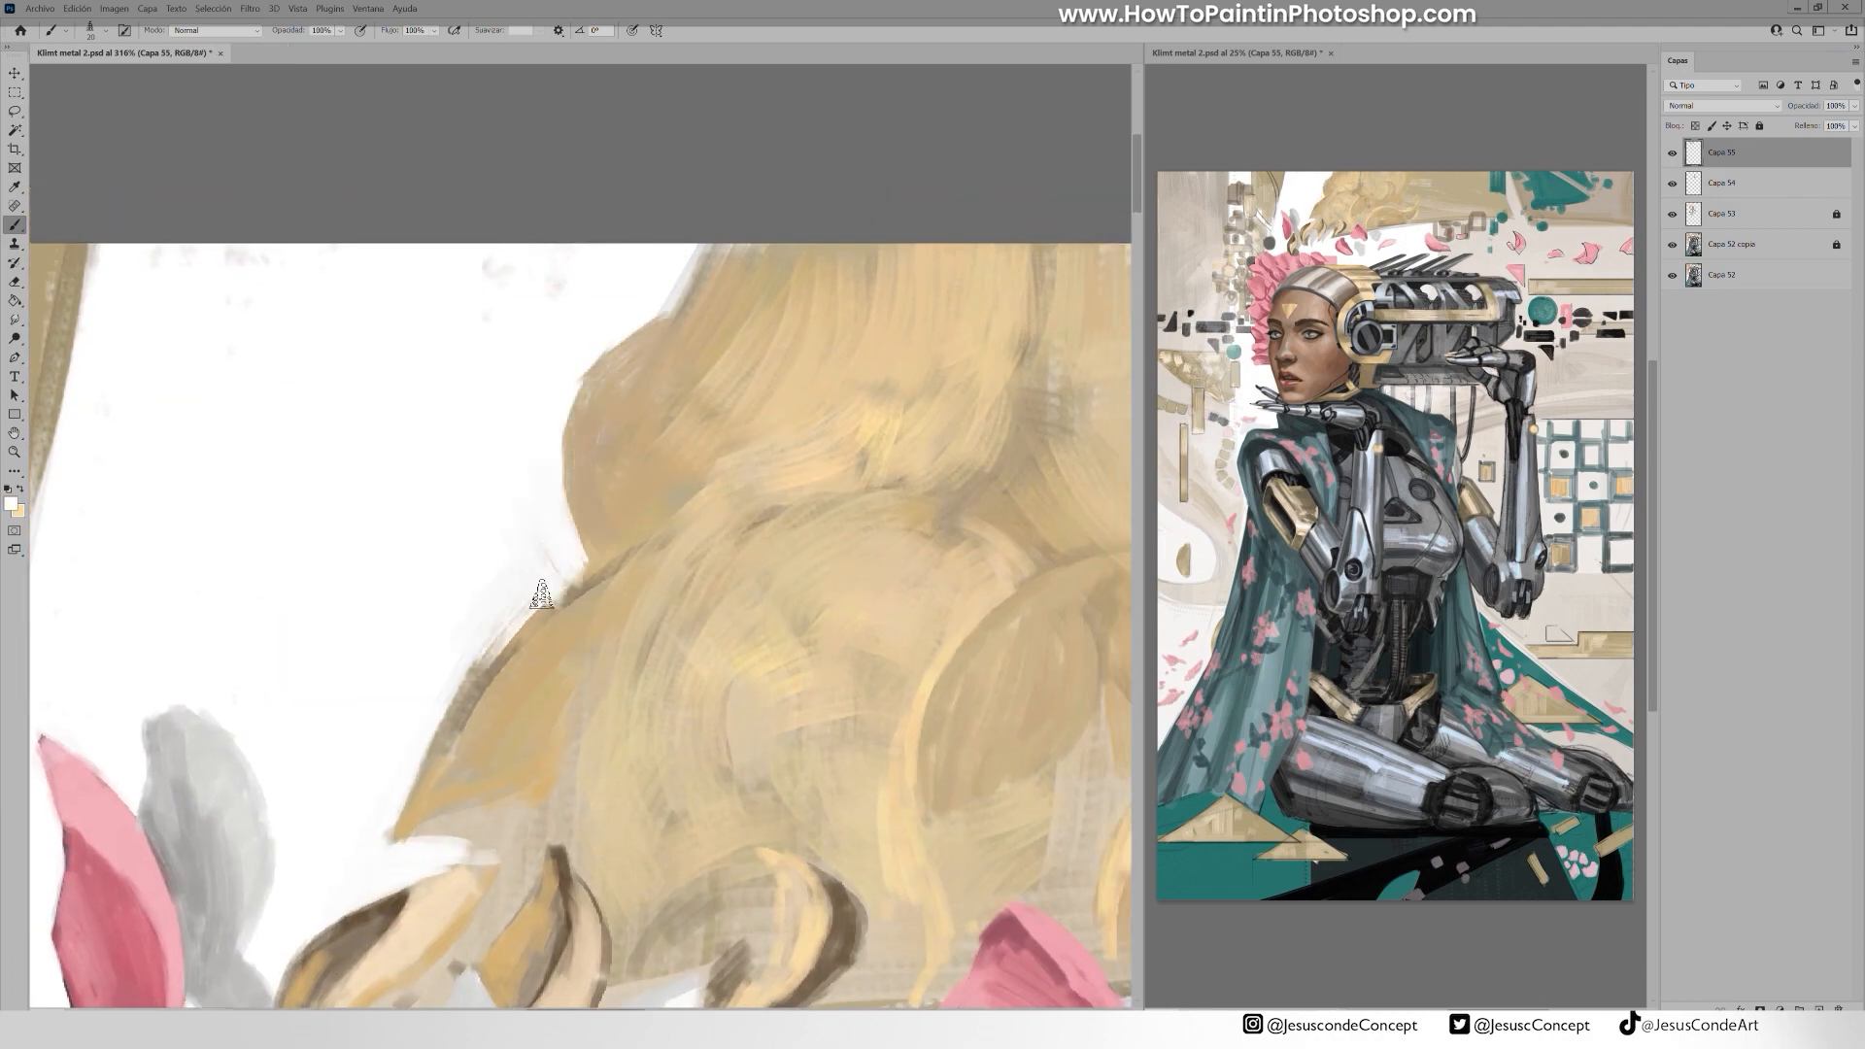
{"action": "left_click_drag", "start_coordinate": [384, 835], "coordinate": [491, 649]}
Paint dark brown strokes along the curve in the neighbouring beige panel at the far left
{"action": "mouse_move", "coordinate": [490, 294]}
{"action": "left_mouse_down"}
{"action": "mouse_move", "coordinate": [575, 282]}
{"action": "mouse_move", "coordinate": [995, 339]}
{"action": "left_mouse_up"}
{"action": "left_click", "coordinate": [476, 408], "text": "alt"}
{"action": "left_click_drag", "start_coordinate": [399, 317], "coordinate": [503, 578]}
{"action": "left_click_drag", "start_coordinate": [448, 321], "coordinate": [513, 651]}
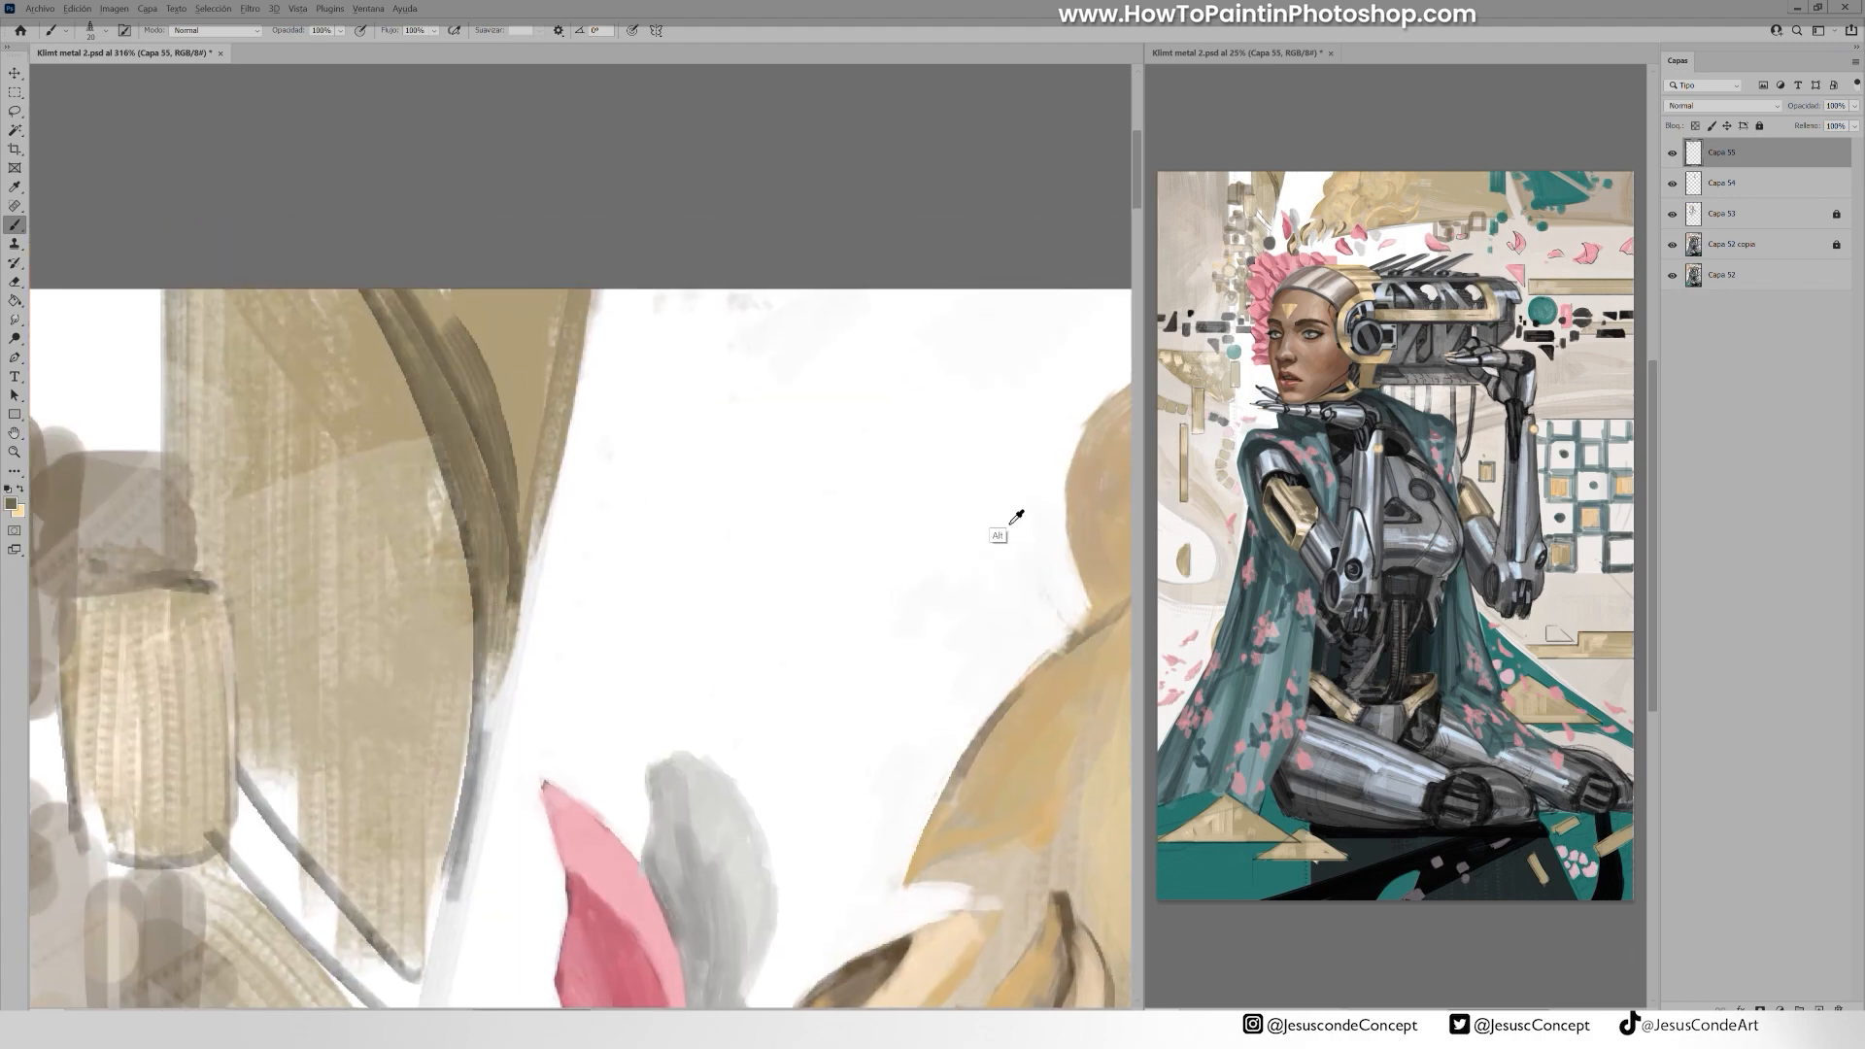
Fill the far-left panel on both sides of its dark curve with yellow and ochre strokes
{"action": "key", "text": "x"}
{"action": "left_click_drag", "start_coordinate": [350, 311], "coordinate": [426, 632]}
{"action": "key", "text": "x"}
{"action": "left_click_drag", "start_coordinate": [389, 452], "coordinate": [442, 642]}
{"action": "left_click_drag", "start_coordinate": [326, 340], "coordinate": [396, 472]}
{"action": "left_click_drag", "start_coordinate": [419, 299], "coordinate": [477, 374]}
{"action": "mouse_move", "coordinate": [437, 379]}
{"action": "left_mouse_down"}
{"action": "mouse_move", "coordinate": [551, 435]}
{"action": "mouse_move", "coordinate": [468, 678]}
{"action": "mouse_move", "coordinate": [349, 838]}
{"action": "mouse_move", "coordinate": [249, 753]}
{"action": "mouse_move", "coordinate": [409, 918]}
{"action": "mouse_move", "coordinate": [236, 804]}
{"action": "left_mouse_up"}
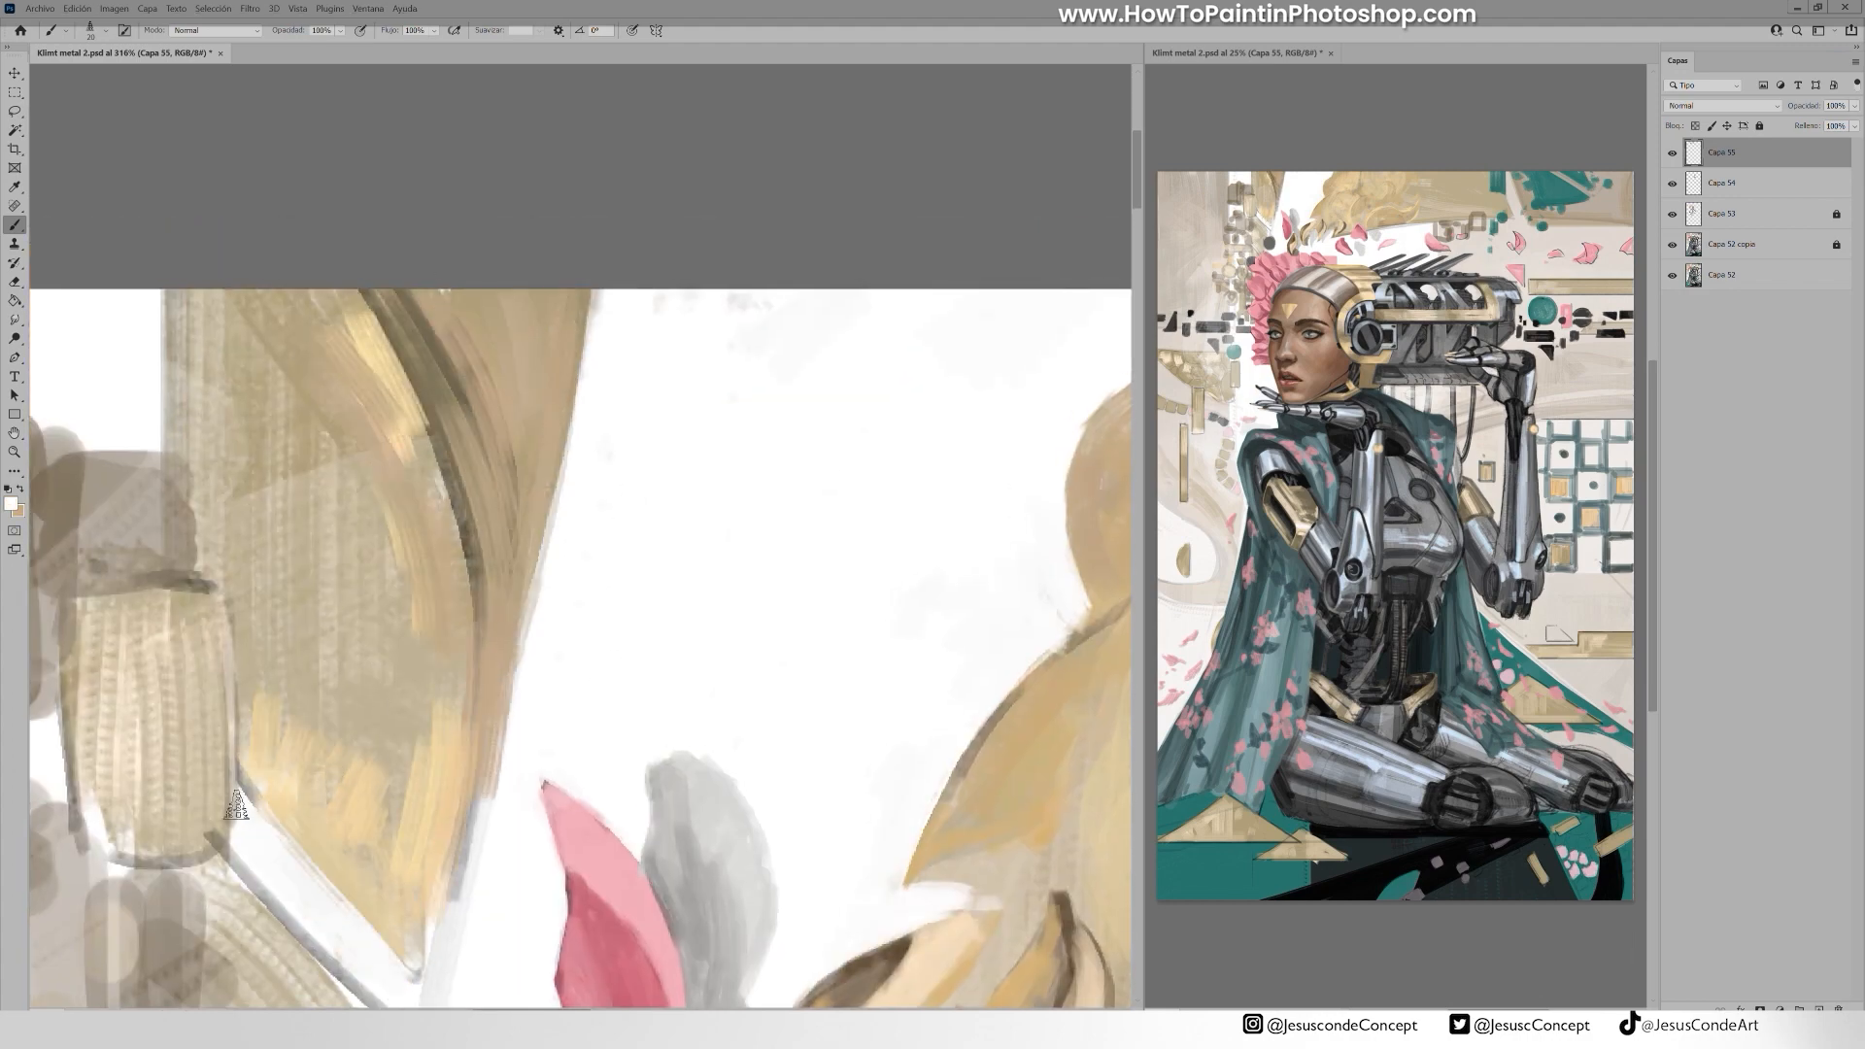
Draw small curved brown leaf outlines in the pointed lower end of the far-left panel
{"action": "left_click_drag", "start_coordinate": [450, 903], "coordinate": [377, 690]}
{"action": "left_click_drag", "start_coordinate": [353, 663], "coordinate": [440, 855]}
{"action": "left_click_drag", "start_coordinate": [323, 783], "coordinate": [306, 824]}
{"action": "left_click_drag", "start_coordinate": [289, 714], "coordinate": [313, 863]}
{"action": "left_click_drag", "start_coordinate": [408, 806], "coordinate": [367, 671]}
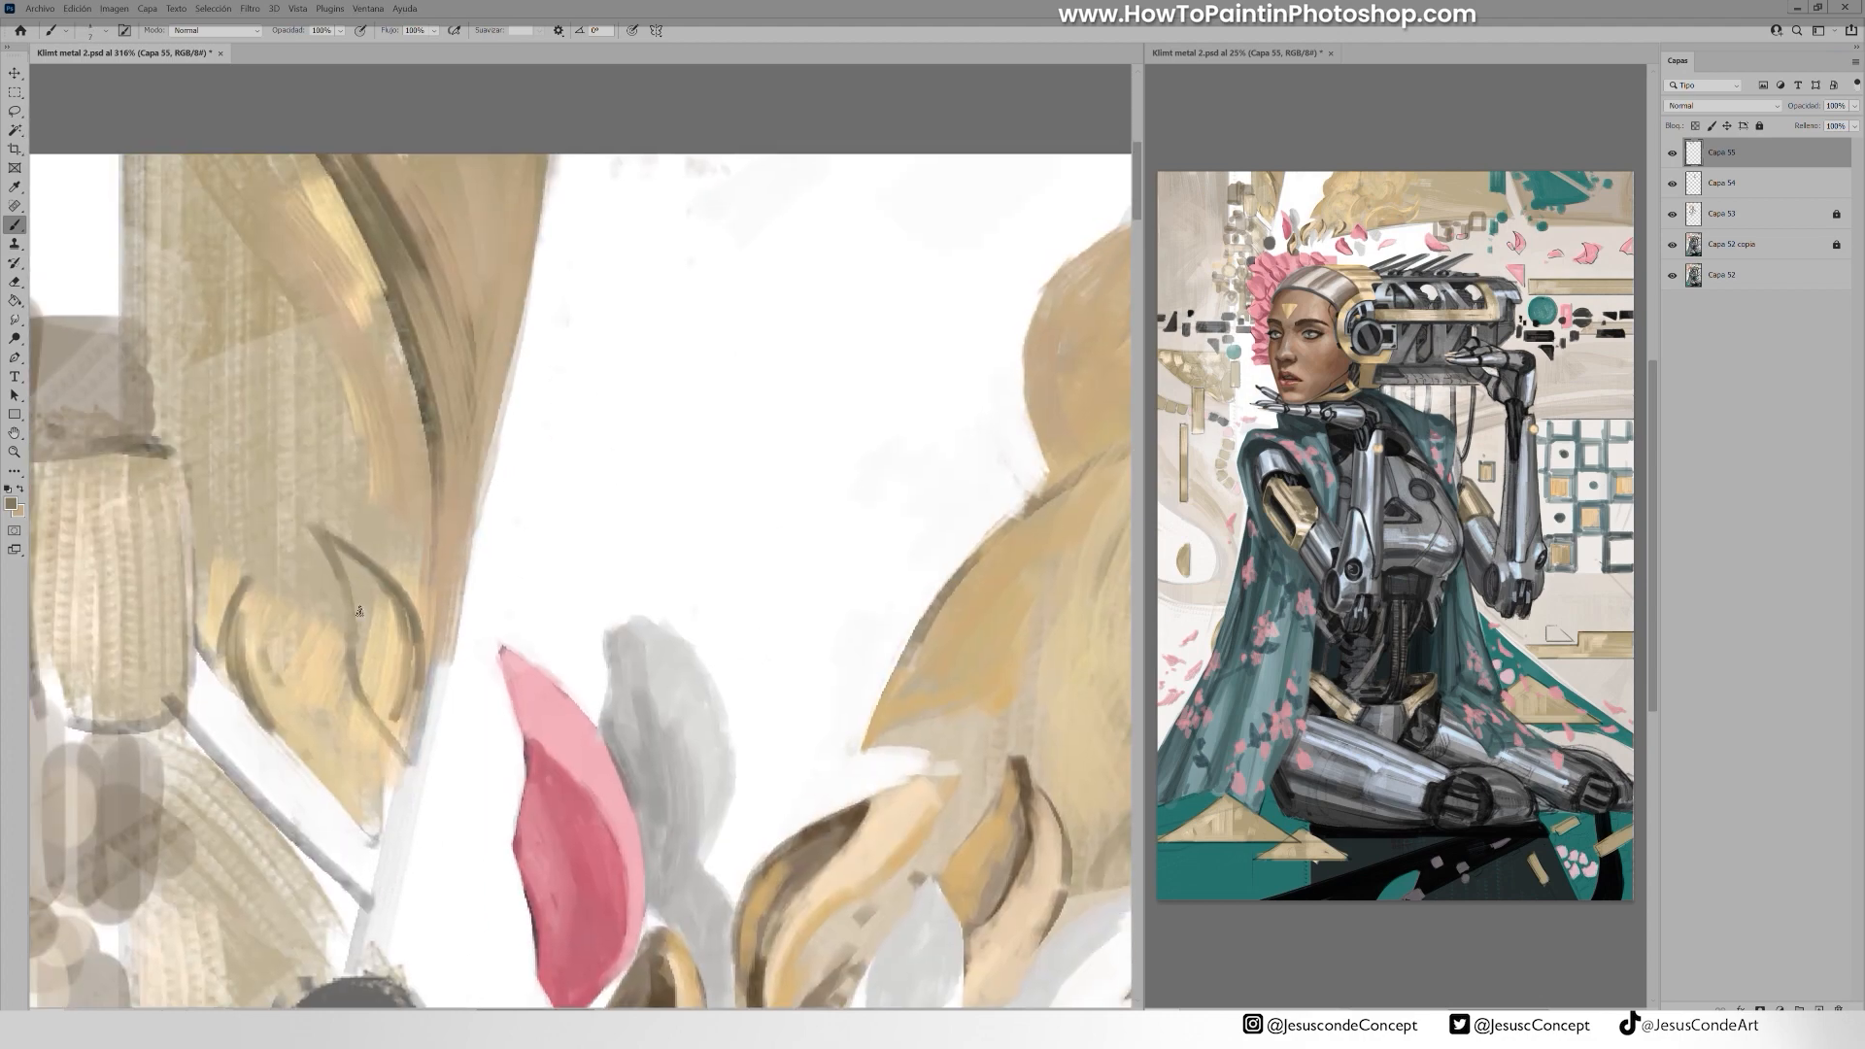
{"action": "left_click_drag", "start_coordinate": [340, 562], "coordinate": [363, 676]}
Trim the far-left panel's lower right edge with sampled white strokes
{"action": "left_click", "coordinate": [497, 407], "text": "alt"}
{"action": "left_click_drag", "start_coordinate": [471, 540], "coordinate": [444, 466]}
{"action": "left_click_drag", "start_coordinate": [465, 646], "coordinate": [439, 427]}
{"action": "left_click_drag", "start_coordinate": [474, 544], "coordinate": [461, 462]}
Brush sampled ochre over the curling leaf forms and soften their pale contour lines
{"action": "left_click_drag", "start_coordinate": [714, 400], "coordinate": [146, 457]}
{"action": "left_click", "coordinate": [654, 596], "text": "alt"}
{"action": "left_click_drag", "start_coordinate": [636, 685], "coordinate": [762, 612]}
{"action": "left_click_drag", "start_coordinate": [661, 802], "coordinate": [812, 705]}
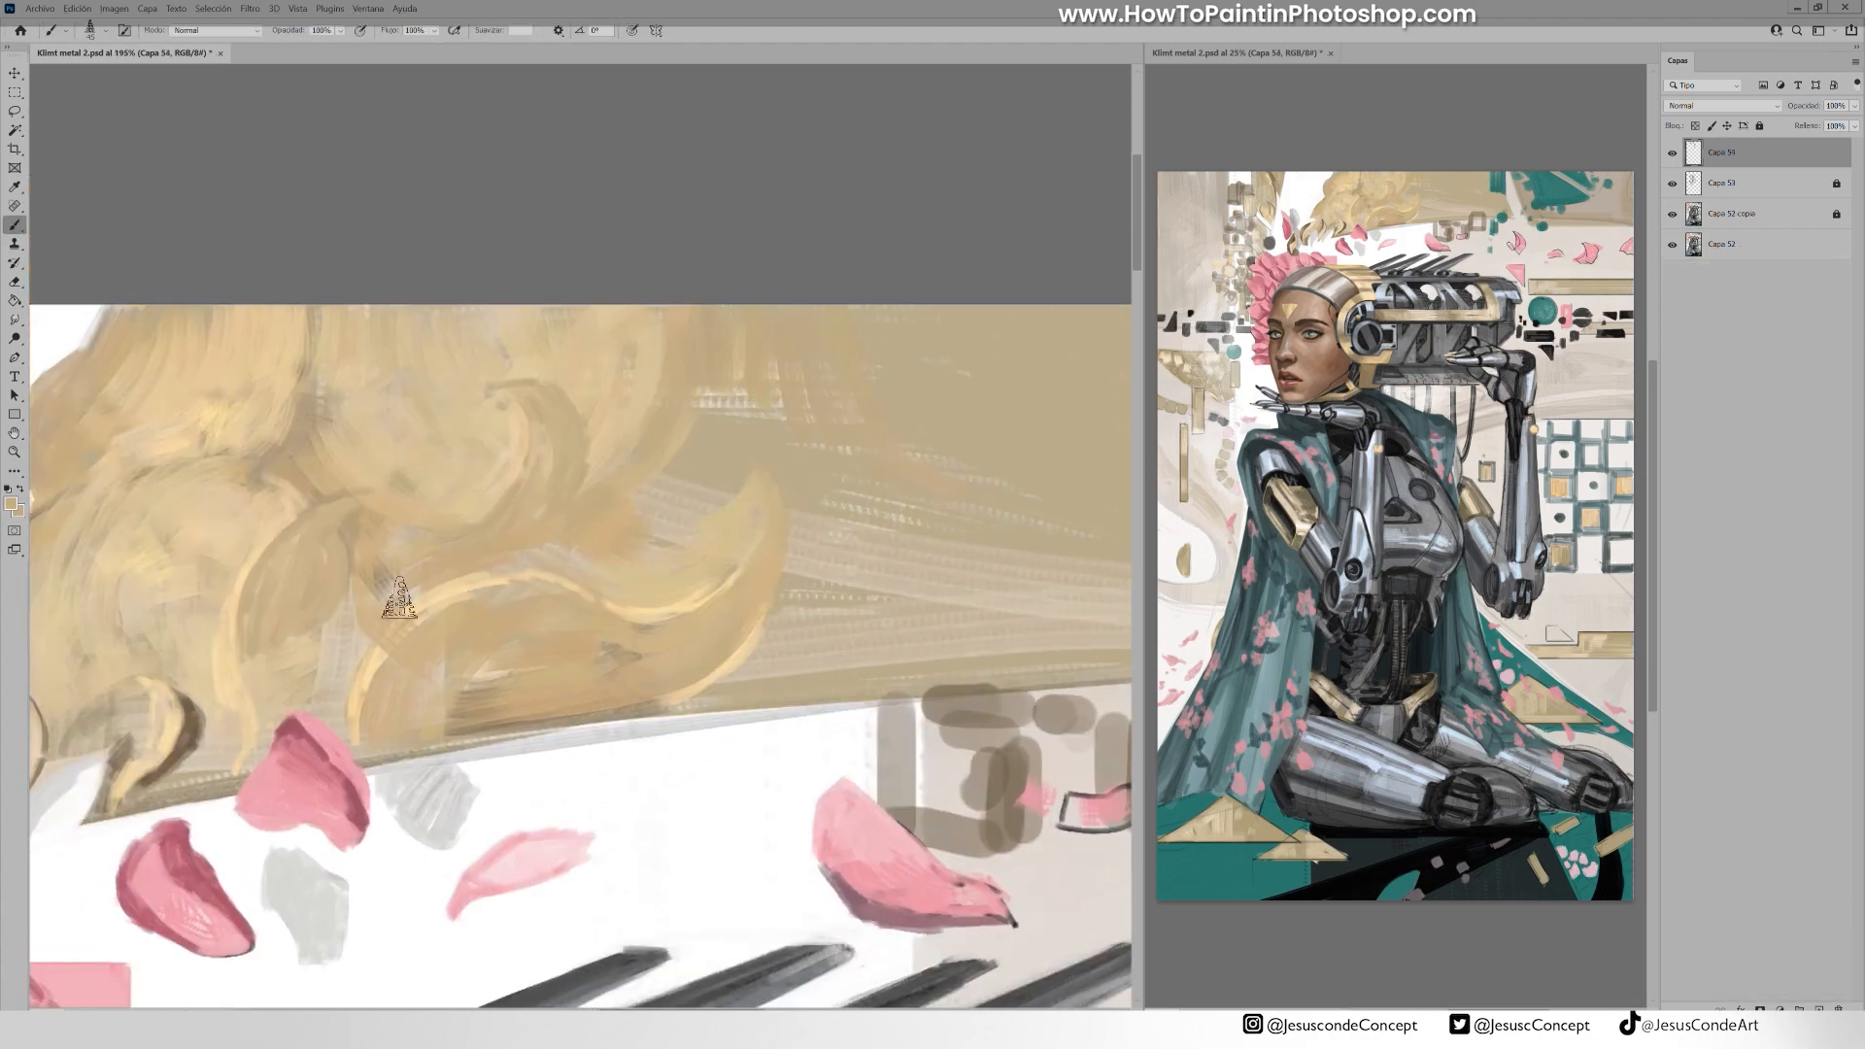
{"action": "mouse_move", "coordinate": [383, 583]}
{"action": "left_mouse_down"}
{"action": "mouse_move", "coordinate": [566, 634]}
{"action": "mouse_move", "coordinate": [345, 707]}
{"action": "left_mouse_up"}
{"action": "left_click_drag", "start_coordinate": [276, 627], "coordinate": [228, 748]}
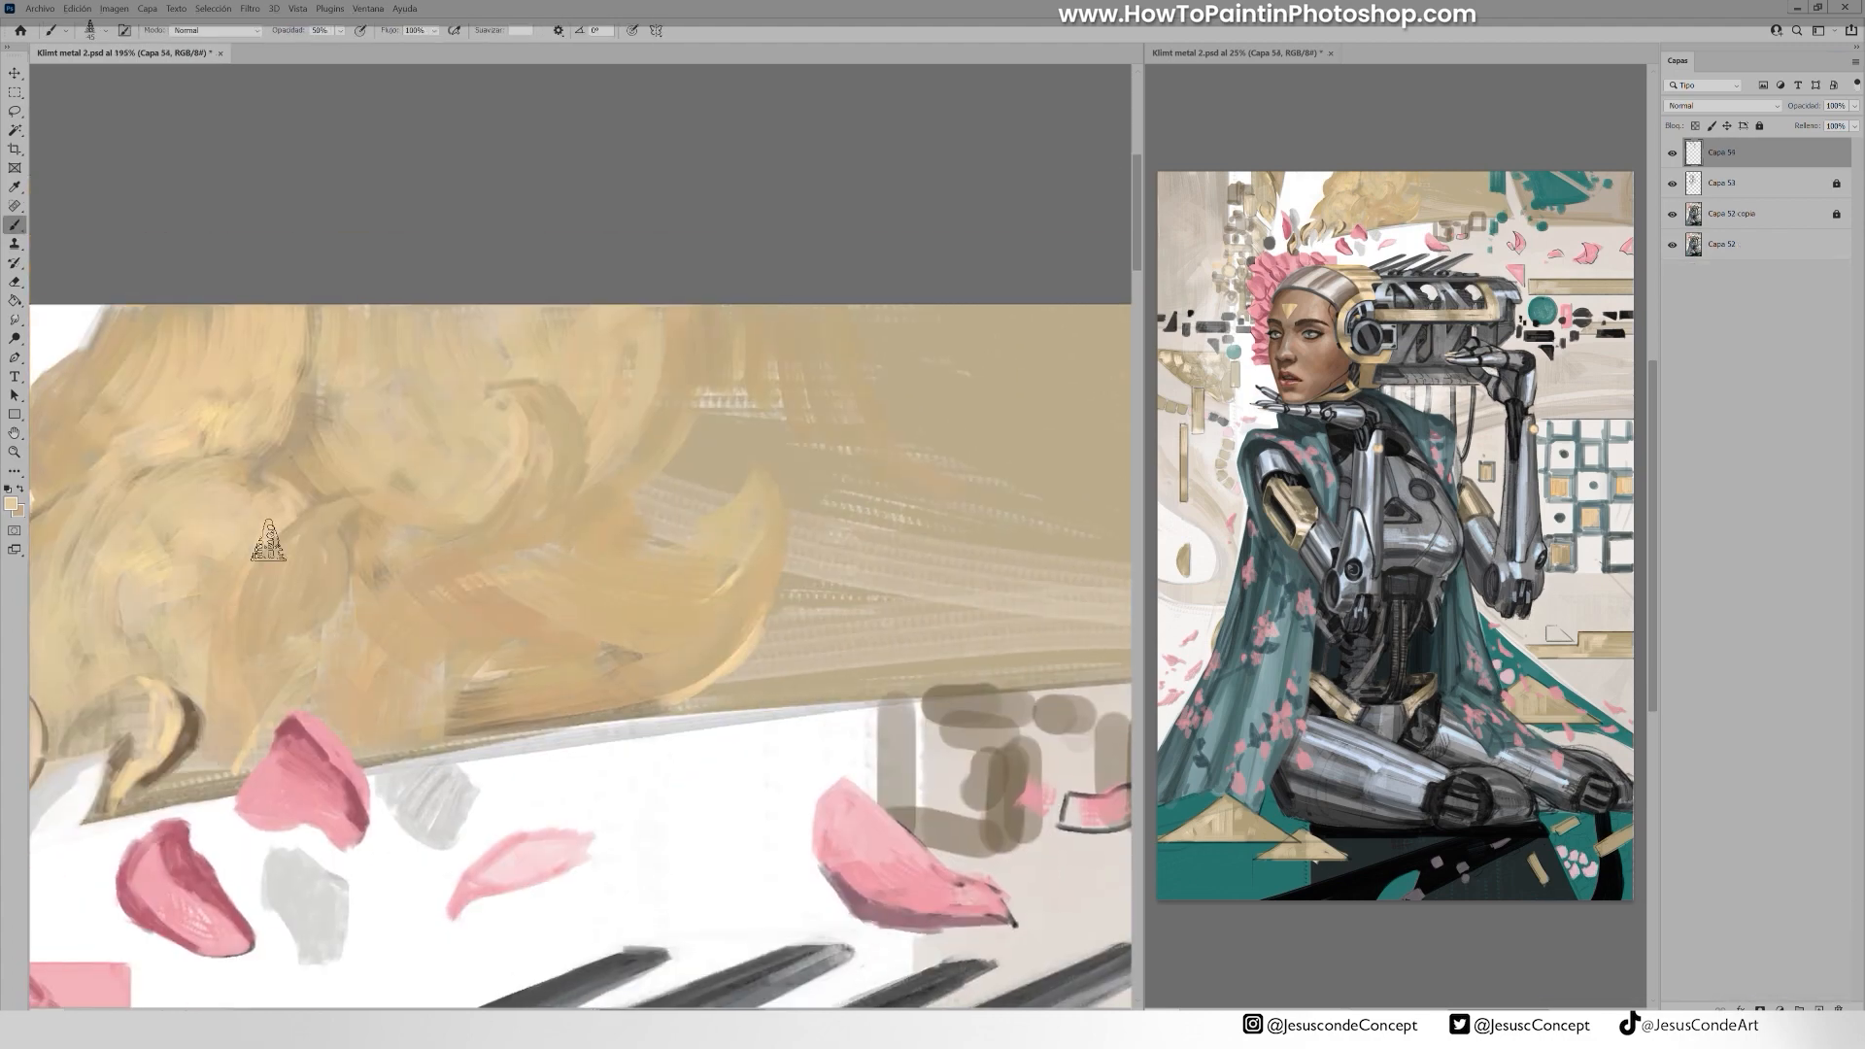
Blend beige-gold strokes at 50% opacity over the brown curl and the leaf shape in the round forms
{"action": "mouse_move", "coordinate": [291, 539]}
{"action": "left_mouse_down"}
{"action": "mouse_move", "coordinate": [233, 704]}
{"action": "mouse_move", "coordinate": [355, 490]}
{"action": "left_mouse_up"}
{"action": "left_click", "coordinate": [473, 471], "text": "alt"}
{"action": "left_click_drag", "start_coordinate": [310, 389], "coordinate": [272, 481]}
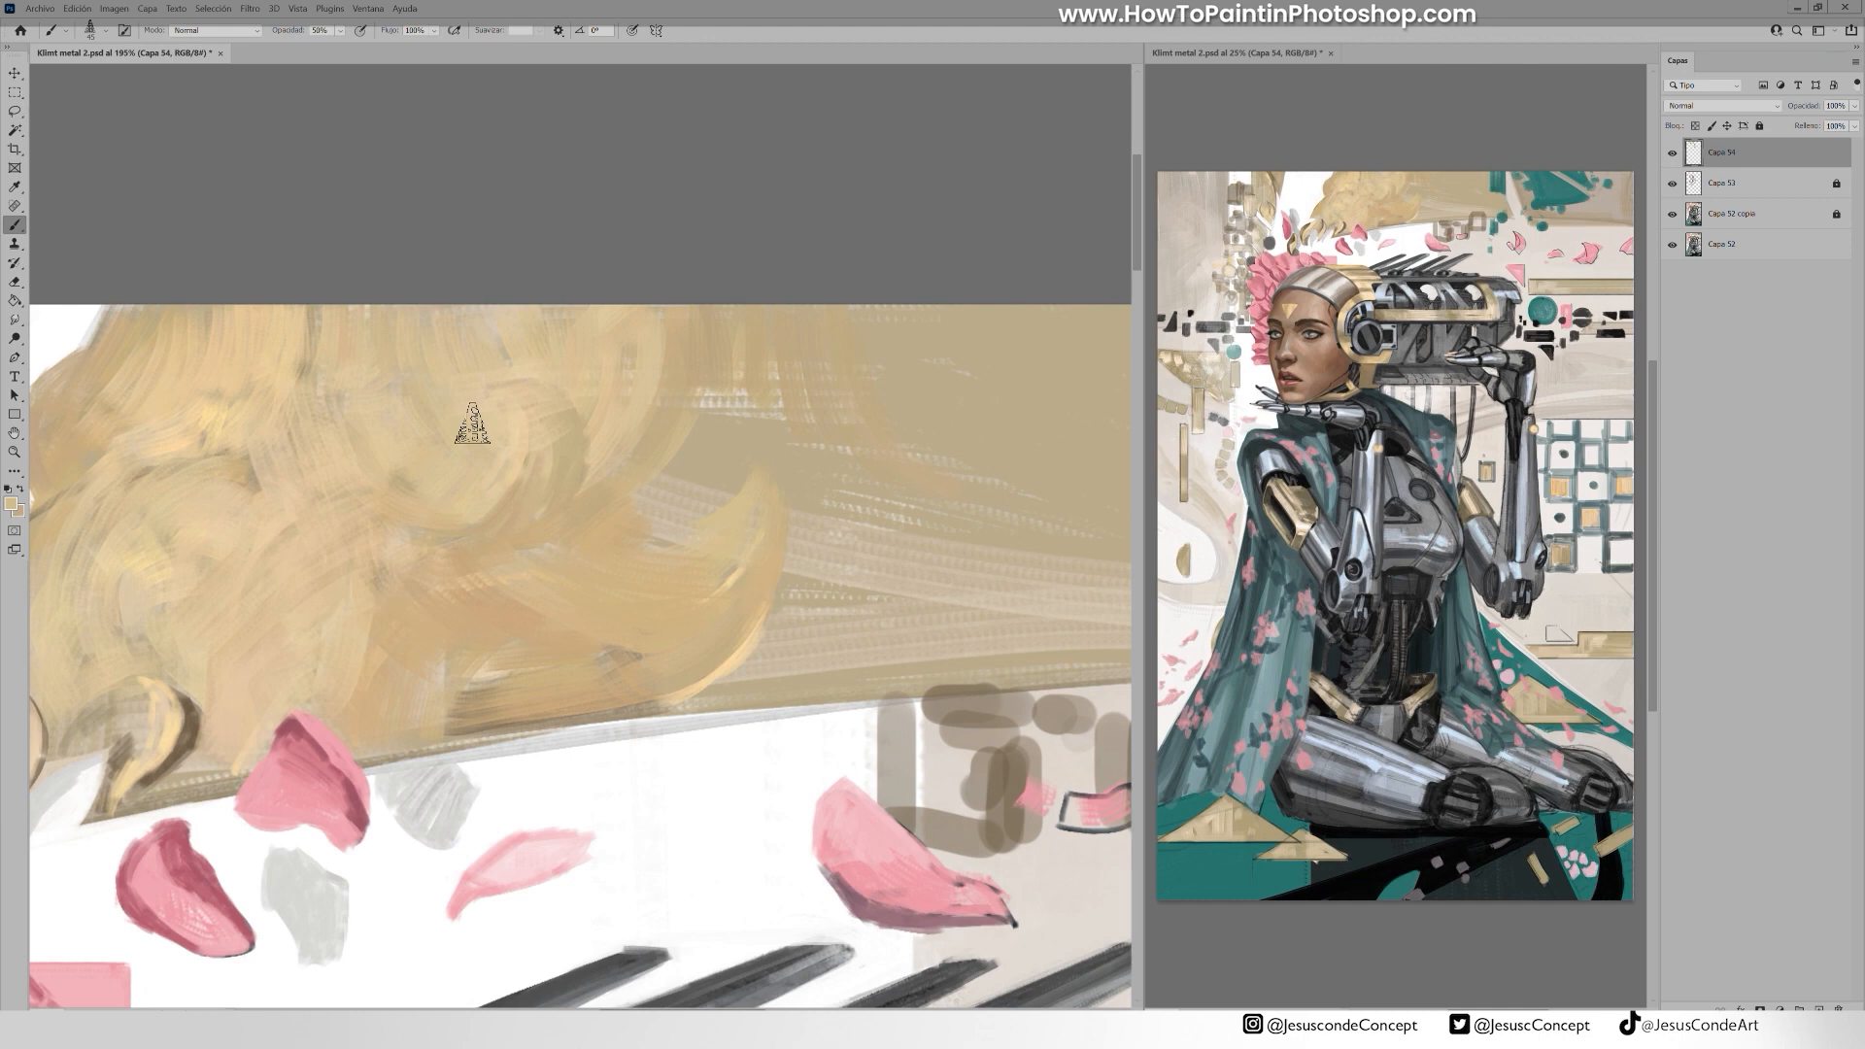
{"action": "mouse_move", "coordinate": [522, 476]}
{"action": "left_mouse_down"}
{"action": "mouse_move", "coordinate": [434, 556]}
{"action": "mouse_move", "coordinate": [386, 646]}
{"action": "left_mouse_up"}
{"action": "left_click_drag", "start_coordinate": [508, 690], "coordinate": [459, 701]}
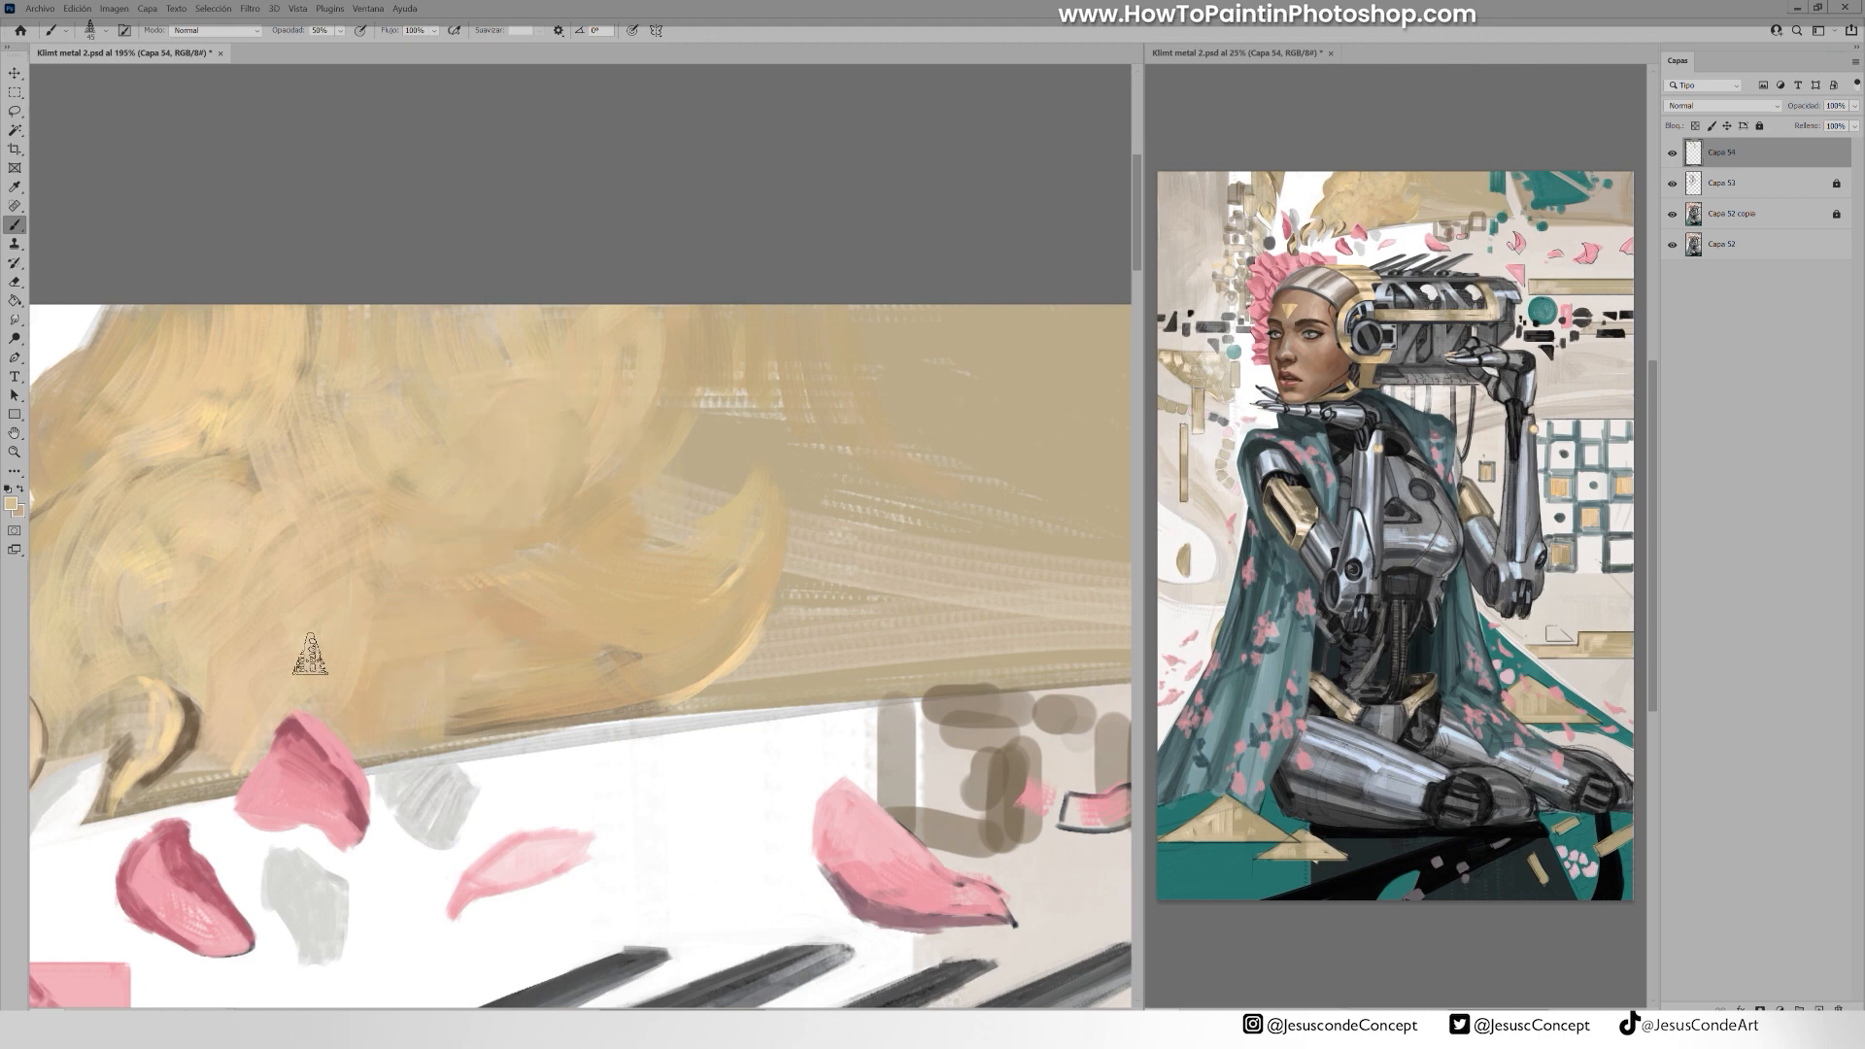
Smooth the lower golden lobes above the pink petal with curved strokes and set the brush opacity to 100%
{"action": "left_click_drag", "start_coordinate": [259, 574], "coordinate": [501, 531]}
{"action": "left_click_drag", "start_coordinate": [374, 656], "coordinate": [321, 680]}
{"action": "key", "text": "0"}
{"action": "mouse_move", "coordinate": [177, 607]}
{"action": "left_mouse_down"}
{"action": "mouse_move", "coordinate": [249, 408]}
{"action": "mouse_move", "coordinate": [184, 555]}
{"action": "left_mouse_up"}
Layer sampled golden strokes at 50% opacity over the inner area and leaf outlines of the far-left panel
{"action": "left_click_drag", "start_coordinate": [192, 428], "coordinate": [426, 415]}
{"action": "left_click_drag", "start_coordinate": [329, 359], "coordinate": [621, 386]}
{"action": "left_click", "coordinate": [353, 408], "text": "alt"}
{"action": "key", "text": "4"}
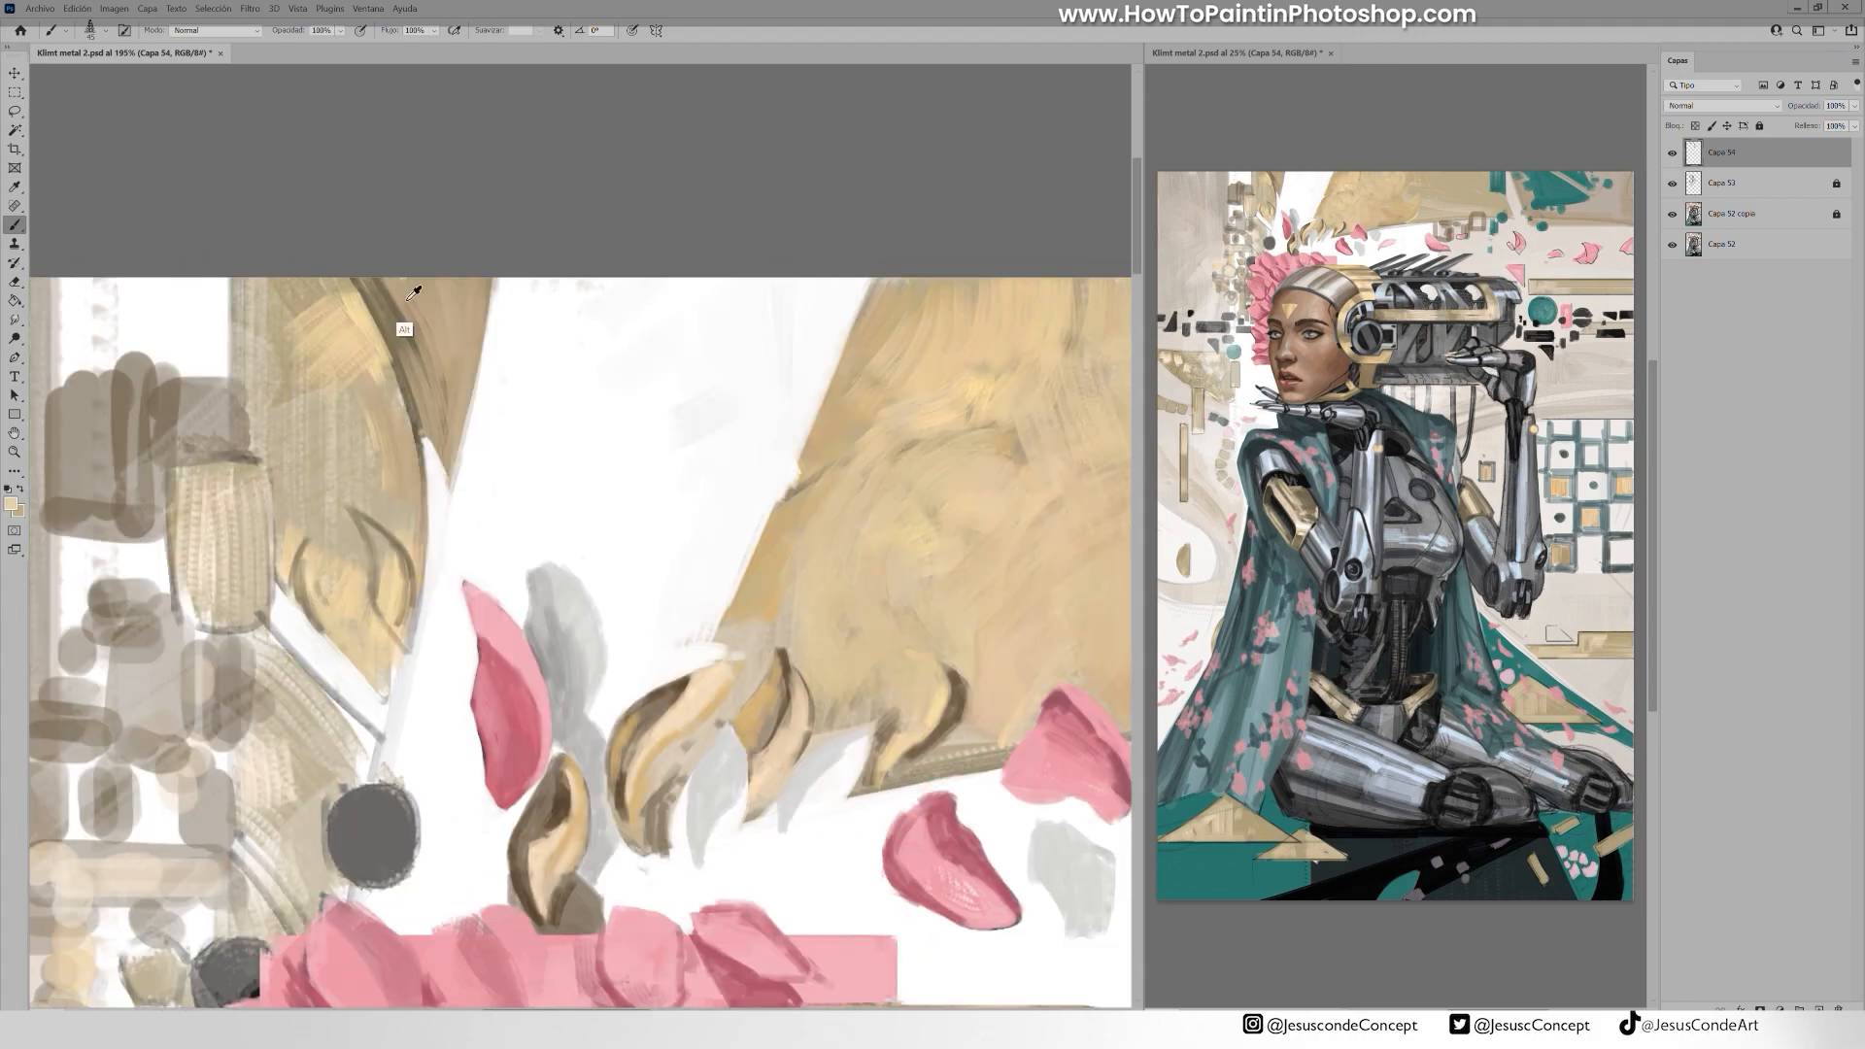
{"action": "left_click", "coordinate": [404, 329], "text": "alt"}
{"action": "mouse_move", "coordinate": [393, 311]}
{"action": "left_mouse_down"}
{"action": "mouse_move", "coordinate": [293, 301]}
{"action": "mouse_move", "coordinate": [342, 359]}
{"action": "left_mouse_up"}
{"action": "left_click", "coordinate": [352, 388], "text": "alt"}
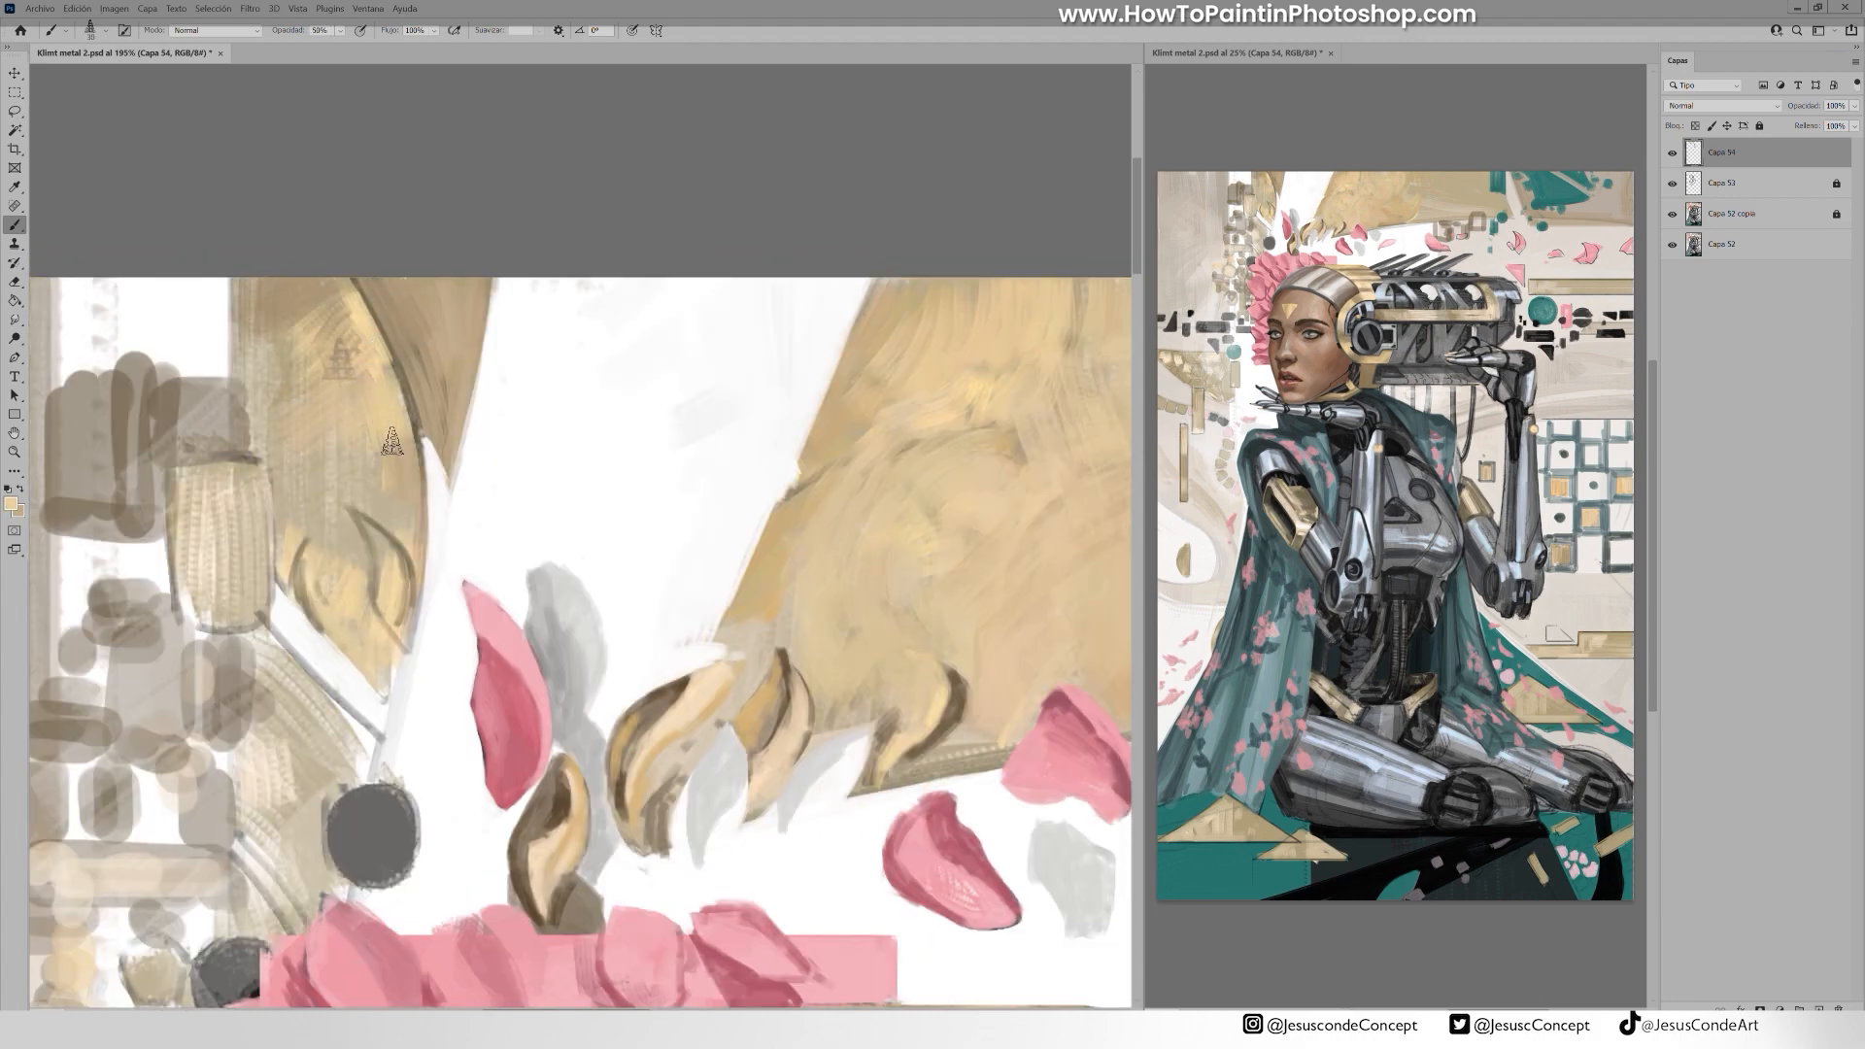
{"action": "left_click_drag", "start_coordinate": [391, 442], "coordinate": [367, 549]}
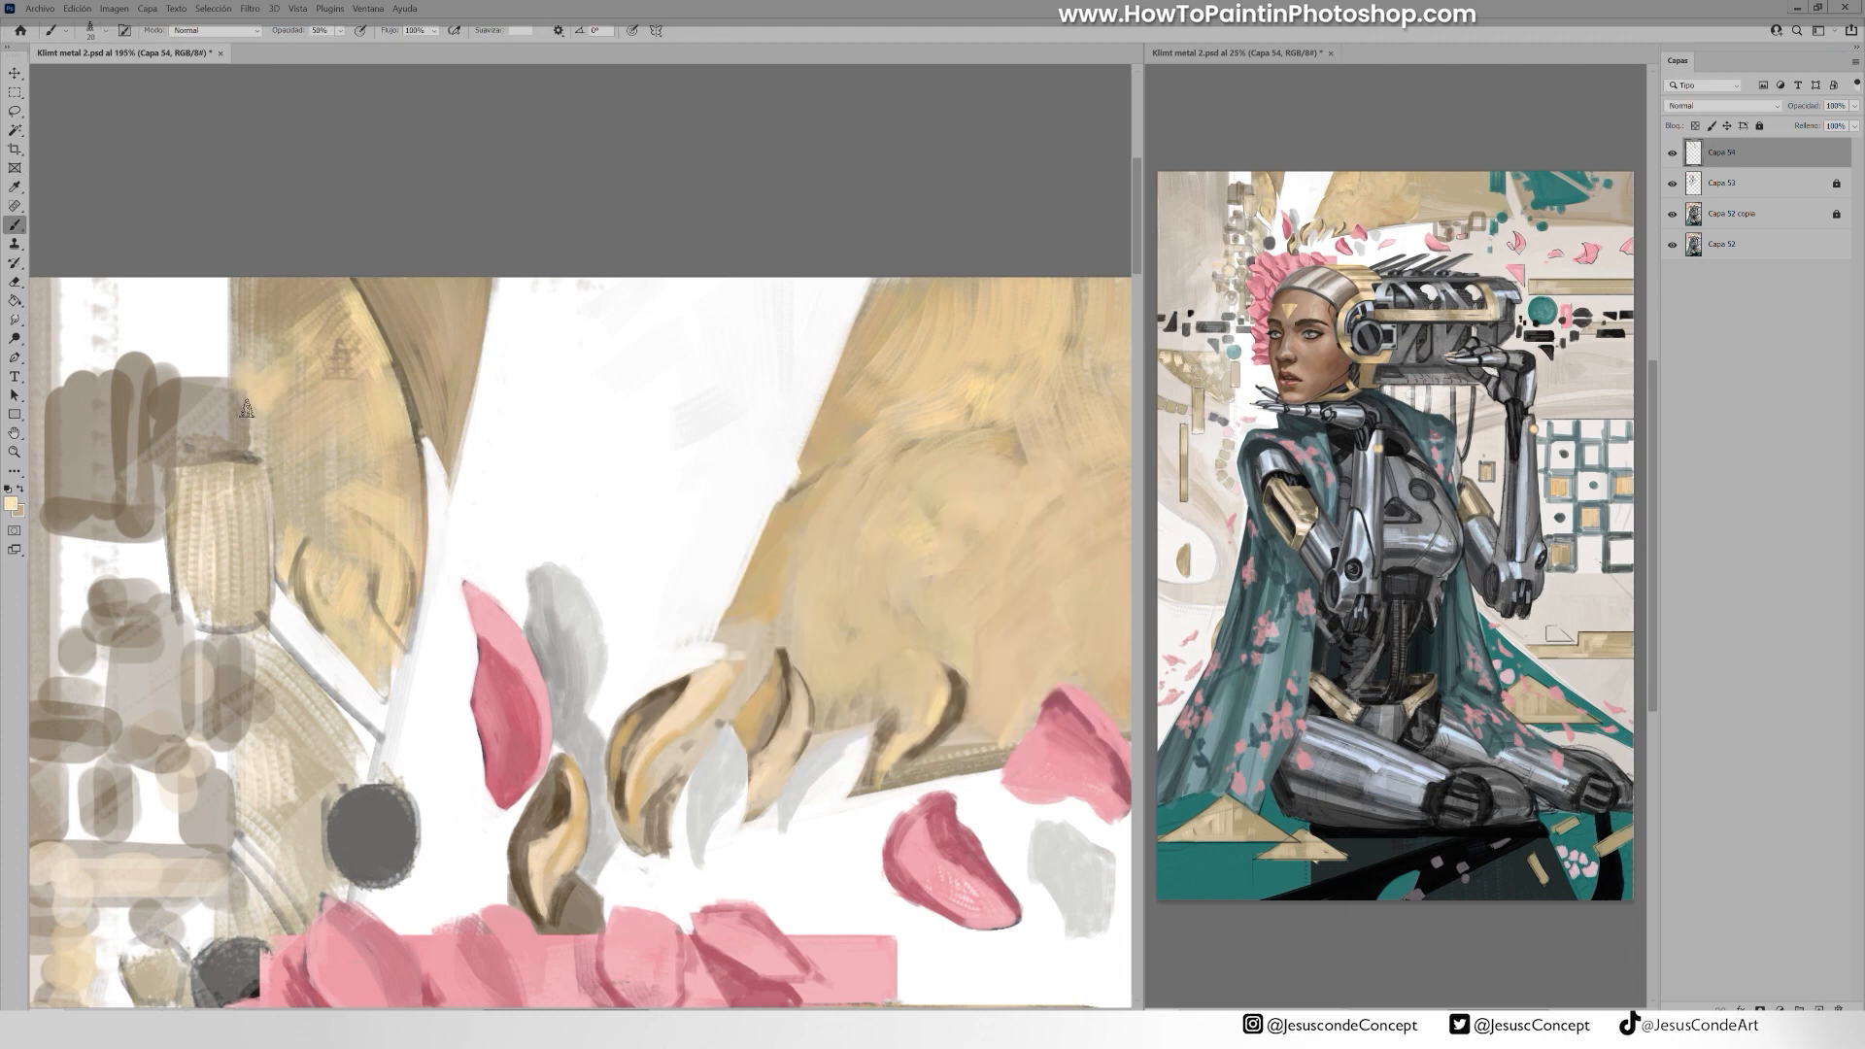
Fill the small tan rectangle beside the leaf-shaped panel with sampled golden brush strokes
{"action": "left_click_drag", "start_coordinate": [284, 447], "coordinate": [401, 419]}
{"action": "left_click_drag", "start_coordinate": [306, 439], "coordinate": [303, 591]}
{"action": "mouse_move", "coordinate": [374, 452]}
{"action": "left_mouse_down"}
{"action": "mouse_move", "coordinate": [327, 466]}
{"action": "mouse_move", "coordinate": [340, 517]}
{"action": "left_mouse_up"}
{"action": "left_click", "coordinate": [380, 331], "text": "alt"}
{"action": "mouse_move", "coordinate": [351, 466]}
{"action": "left_mouse_down"}
{"action": "mouse_move", "coordinate": [353, 567]}
{"action": "mouse_move", "coordinate": [334, 565]}
{"action": "left_mouse_up"}
{"action": "mouse_move", "coordinate": [354, 486]}
{"action": "left_mouse_down"}
{"action": "mouse_move", "coordinate": [333, 522]}
{"action": "mouse_move", "coordinate": [377, 558]}
{"action": "left_mouse_up"}
{"action": "left_click_drag", "start_coordinate": [345, 468], "coordinate": [312, 444]}
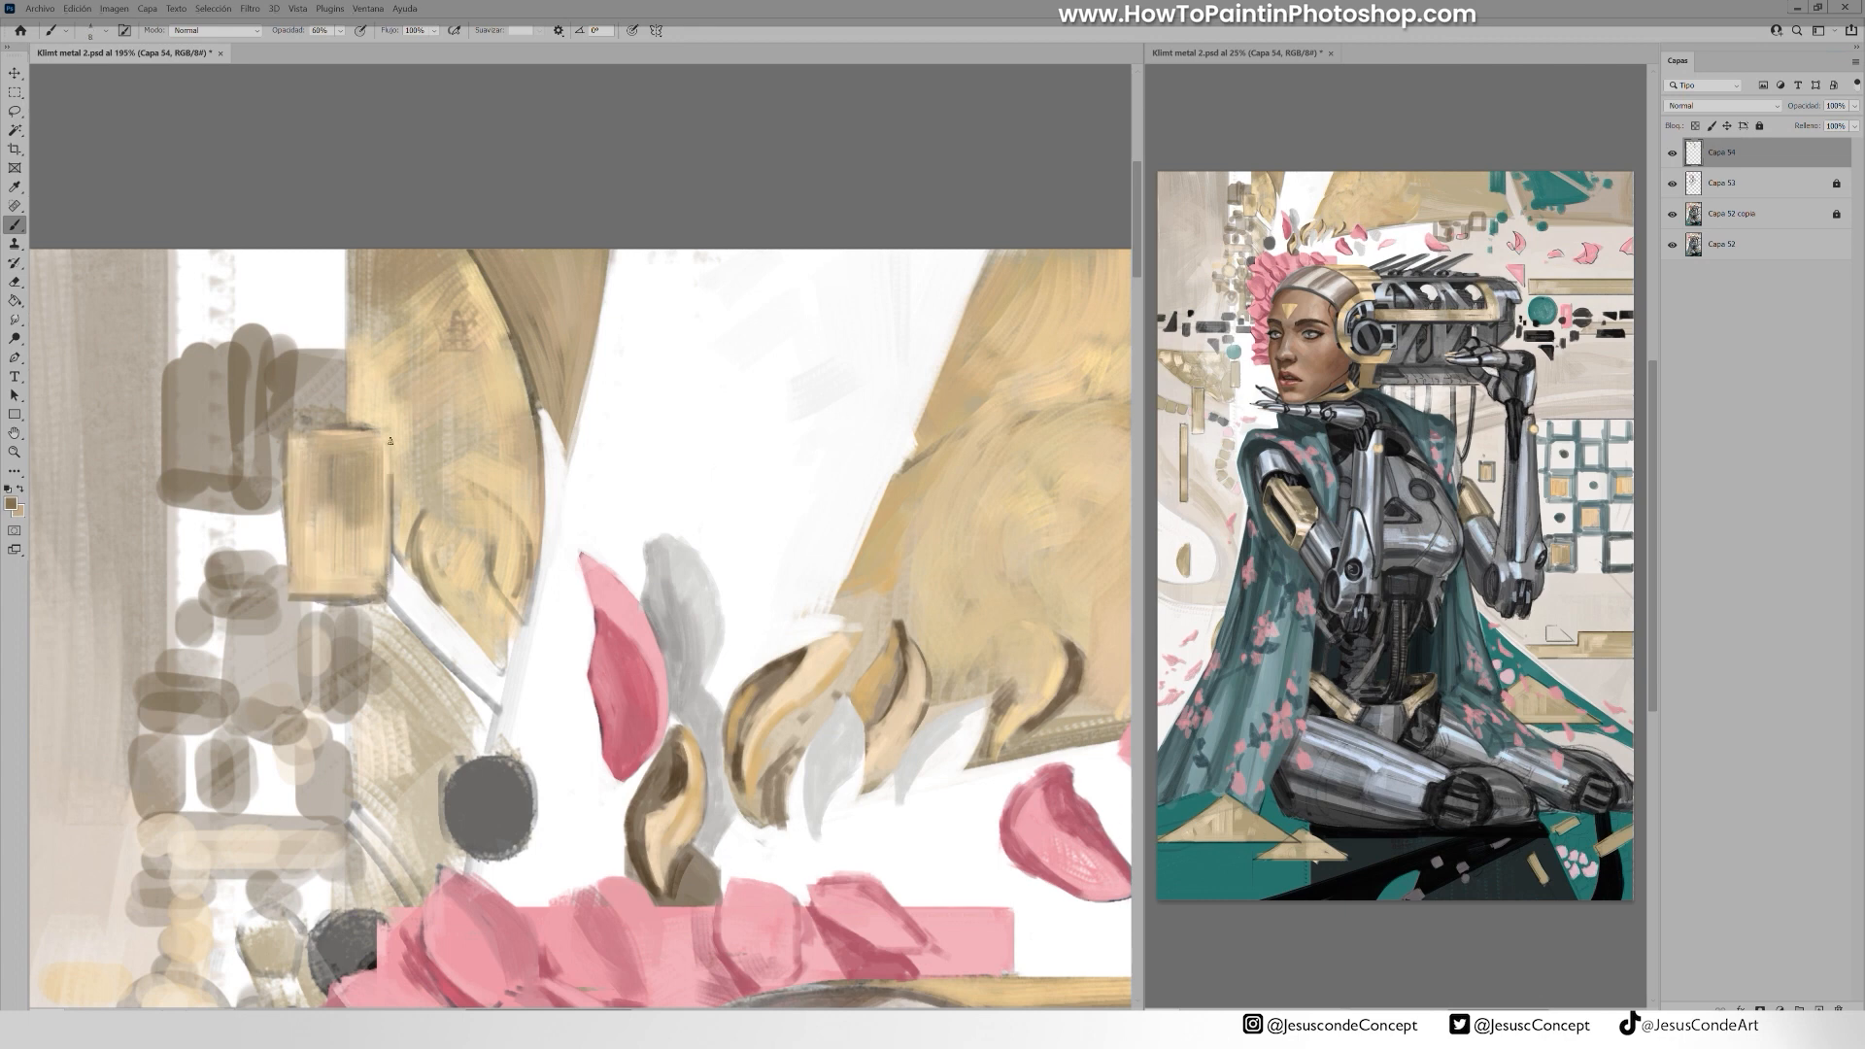
Square off the rough brown block next to the small rectangle and clean its surroundings with sampled colour at 100% opacity
{"action": "left_click_drag", "start_coordinate": [449, 360], "coordinate": [538, 374]}
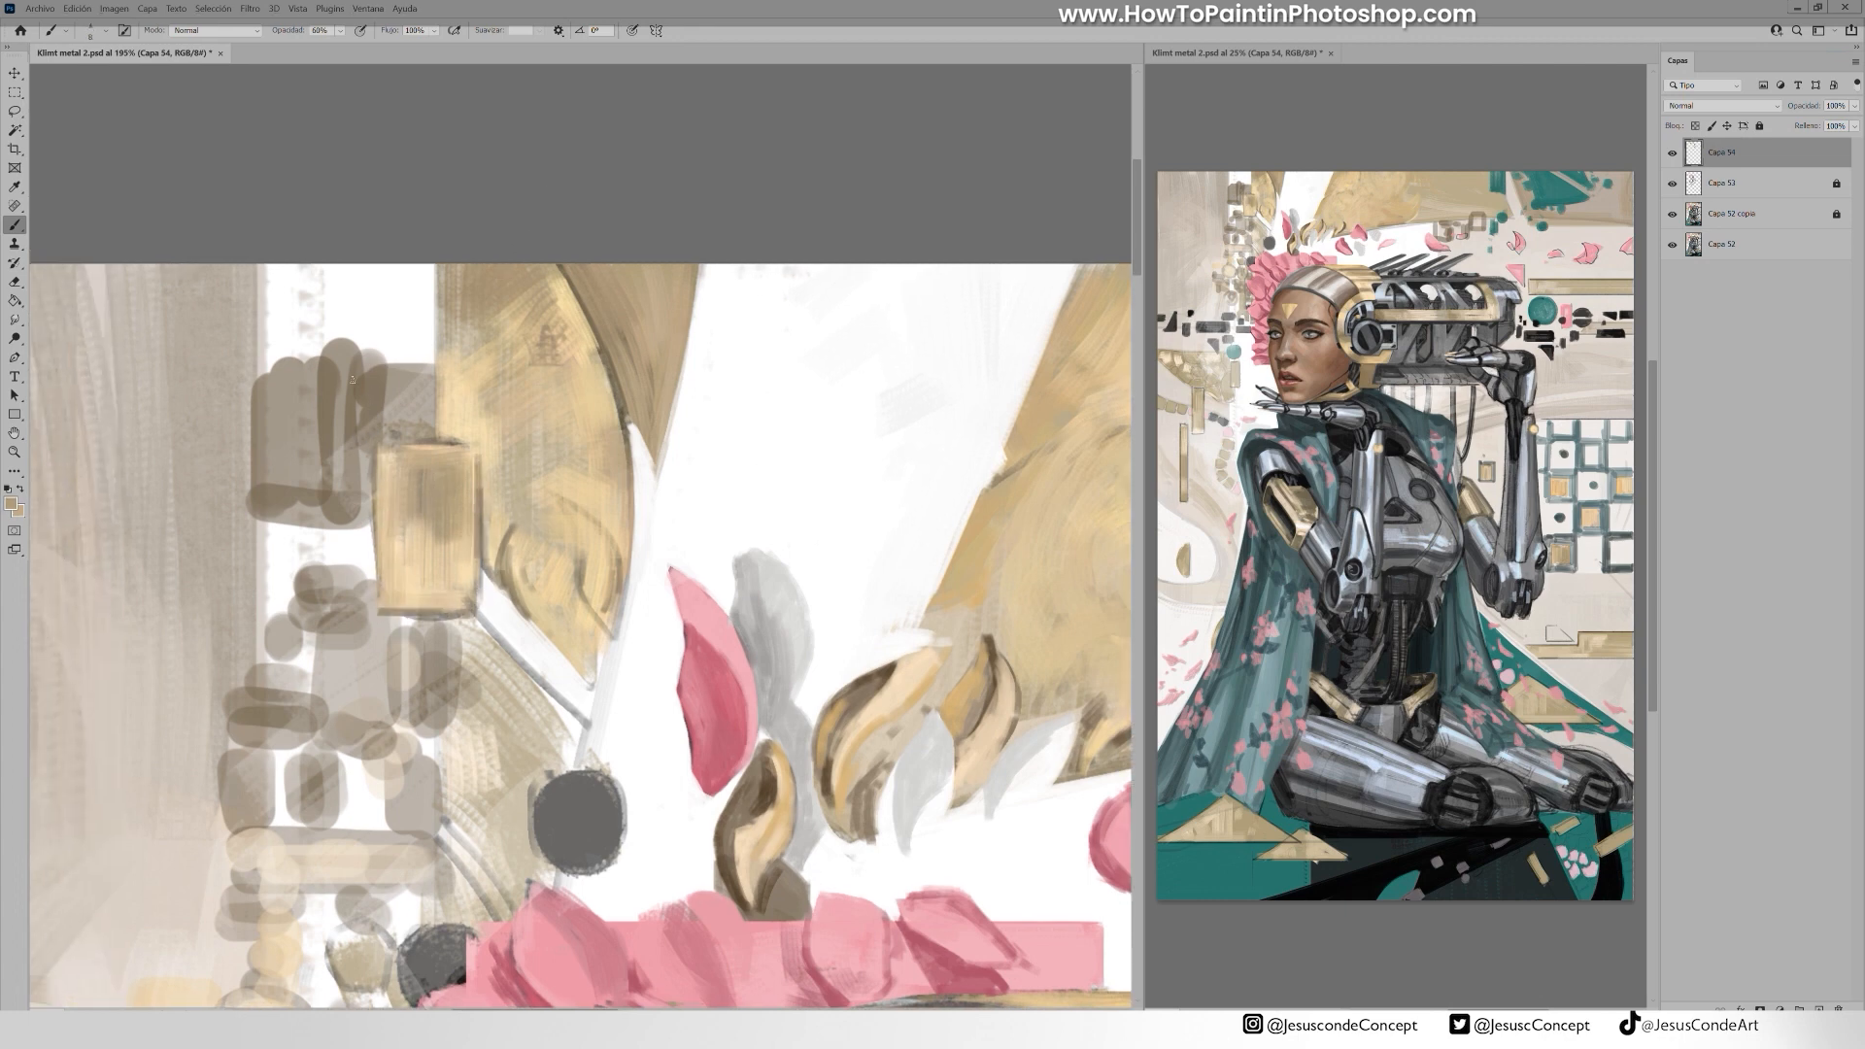
{"action": "scroll", "coordinate": [394, 395], "scroll_direction": "up", "scroll_amount": 2}
{"action": "mouse_move", "coordinate": [422, 380]}
{"action": "left_mouse_down"}
{"action": "mouse_move", "coordinate": [335, 418]}
{"action": "mouse_move", "coordinate": [234, 571]}
{"action": "mouse_move", "coordinate": [348, 583]}
{"action": "left_mouse_up"}
{"action": "mouse_move", "coordinate": [282, 485]}
{"action": "left_mouse_down"}
{"action": "mouse_move", "coordinate": [189, 516]}
{"action": "mouse_move", "coordinate": [187, 345]}
{"action": "left_mouse_up"}
{"action": "left_click", "coordinate": [346, 301], "text": "alt"}
{"action": "mouse_move", "coordinate": [186, 345]}
{"action": "left_mouse_down"}
{"action": "mouse_move", "coordinate": [277, 344]}
{"action": "mouse_move", "coordinate": [216, 315]}
{"action": "left_mouse_up"}
{"action": "key", "text": "0"}
{"action": "left_click_drag", "start_coordinate": [214, 301], "coordinate": [334, 210]}
{"action": "left_click_drag", "start_coordinate": [271, 658], "coordinate": [303, 607]}
{"action": "left_click_drag", "start_coordinate": [261, 539], "coordinate": [408, 540]}
Shade the two overlapping blocks with sampled gold strokes at 40% opacity, building lighter borders around their darker centres
{"action": "left_click", "coordinate": [489, 443], "text": "alt"}
{"action": "mouse_move", "coordinate": [445, 442]}
{"action": "left_mouse_down"}
{"action": "mouse_move", "coordinate": [445, 620]}
{"action": "mouse_move", "coordinate": [586, 643]}
{"action": "mouse_move", "coordinate": [587, 406]}
{"action": "left_mouse_up"}
{"action": "mouse_move", "coordinate": [586, 404]}
{"action": "left_mouse_down"}
{"action": "mouse_move", "coordinate": [455, 404]}
{"action": "mouse_move", "coordinate": [473, 617]}
{"action": "mouse_move", "coordinate": [549, 549]}
{"action": "left_mouse_up"}
{"action": "left_click", "coordinate": [517, 486], "text": "alt"}
{"action": "key", "text": "4"}
{"action": "mouse_move", "coordinate": [476, 350]}
{"action": "left_mouse_down"}
{"action": "mouse_move", "coordinate": [476, 286]}
{"action": "mouse_move", "coordinate": [445, 297]}
{"action": "left_mouse_up"}
{"action": "left_click_drag", "start_coordinate": [259, 303], "coordinate": [258, 476]}
{"action": "left_click_drag", "start_coordinate": [262, 476], "coordinate": [341, 479]}
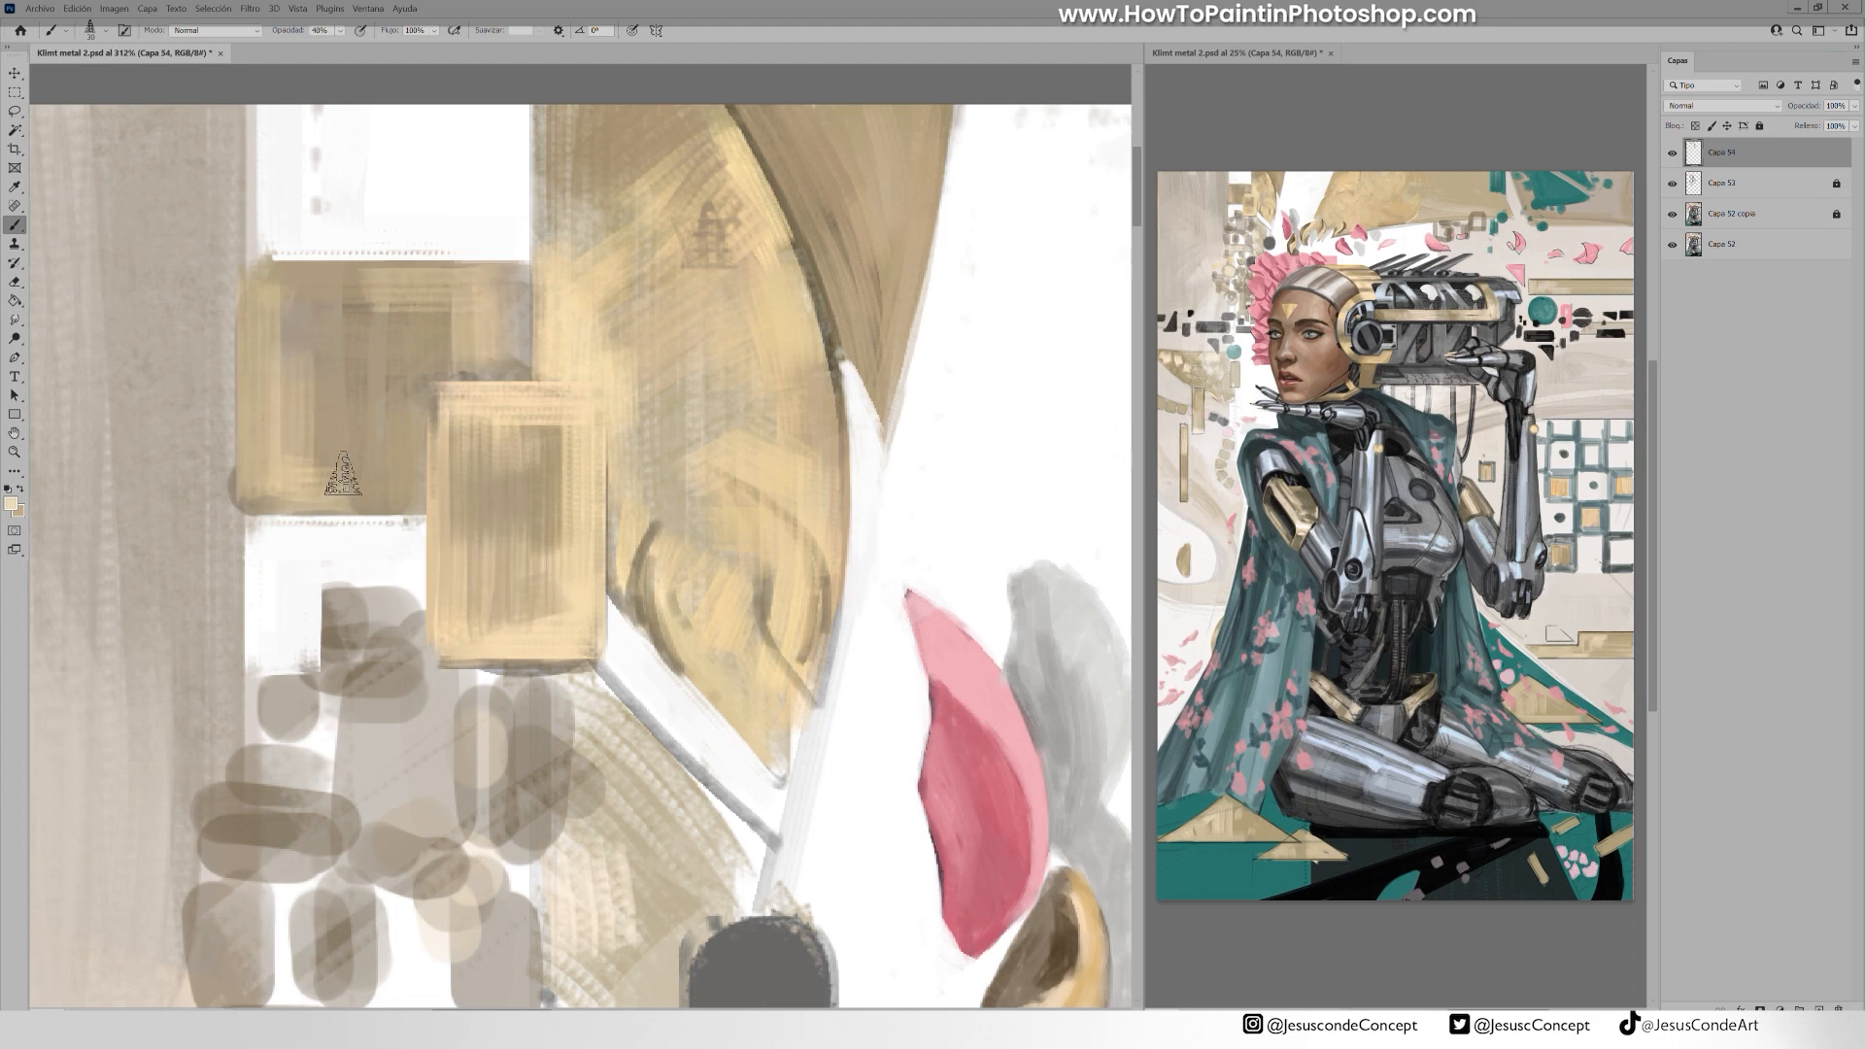
{"action": "left_click", "coordinate": [348, 438], "text": "alt"}
{"action": "left_click_drag", "start_coordinate": [375, 387], "coordinate": [375, 473]}
Layer sampled gold along the leaf panel's straight edge and soften its curling contour lines with strokes at 70% opacity
{"action": "left_click", "coordinate": [307, 228], "text": "alt"}
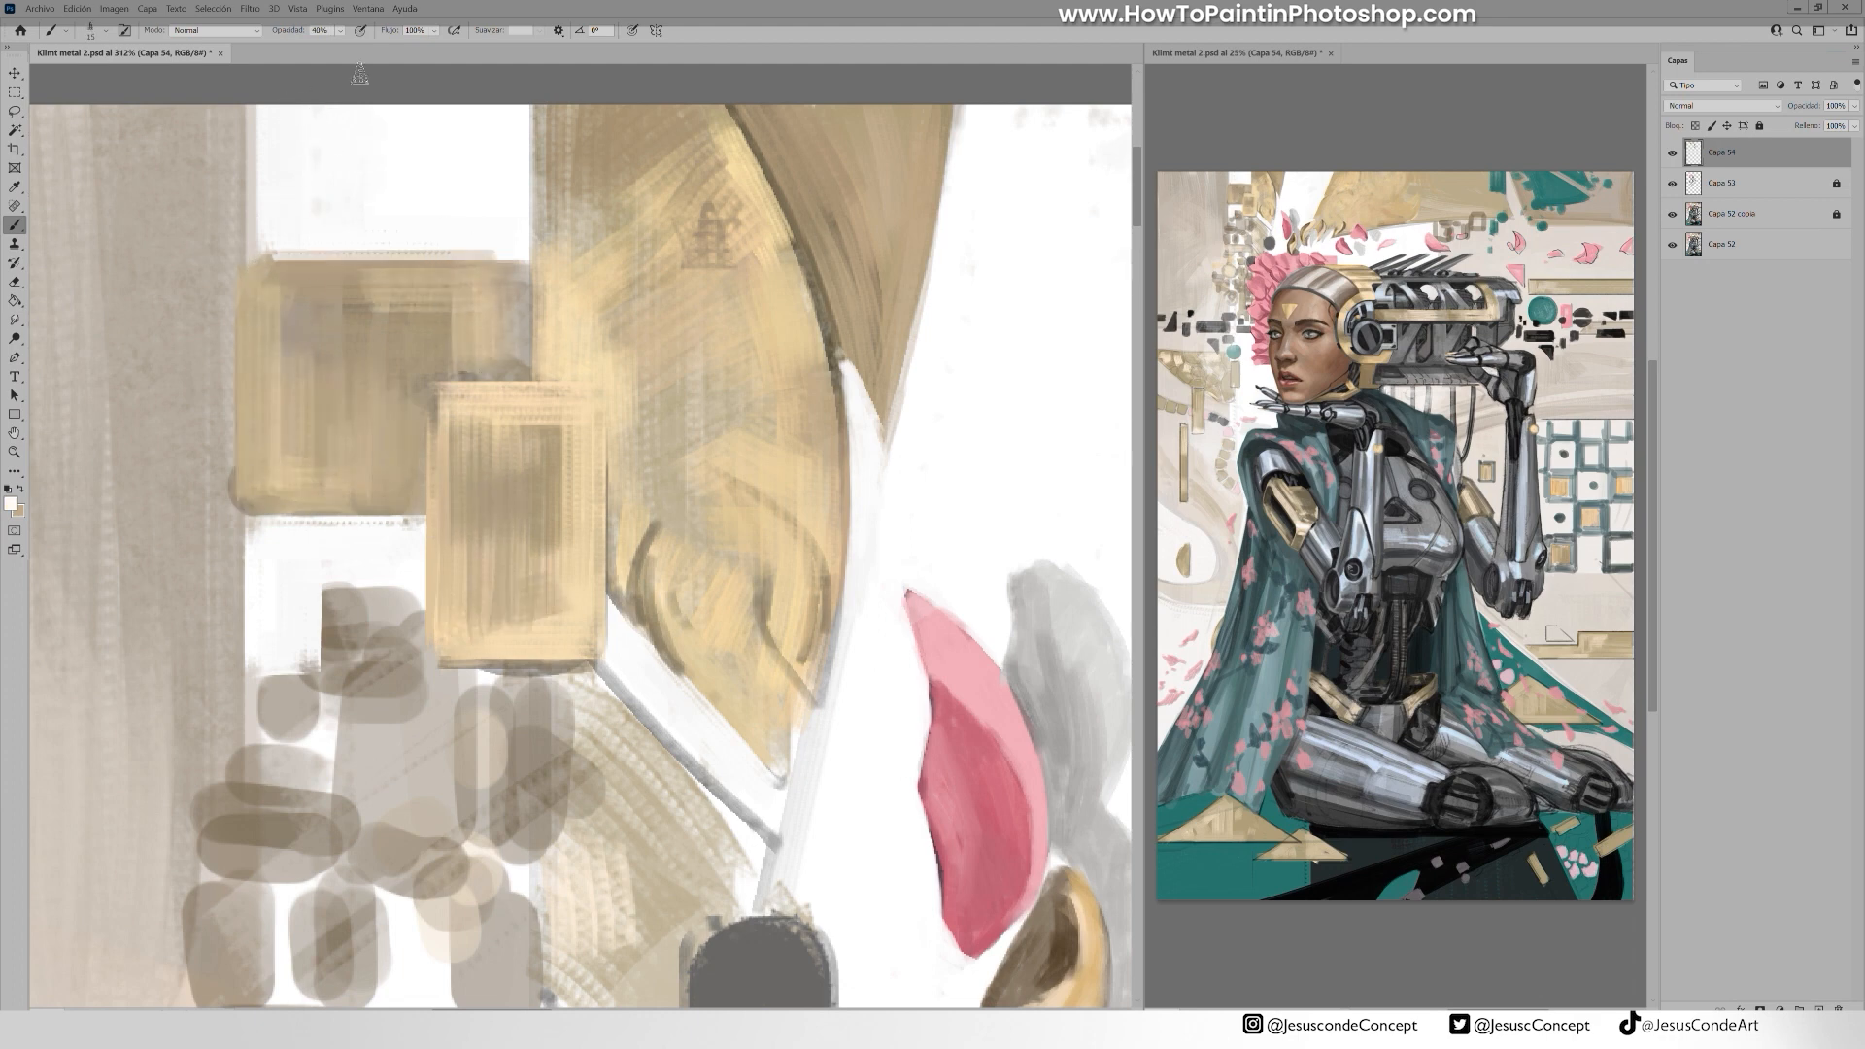
{"action": "left_click", "coordinate": [556, 300], "text": "alt"}
{"action": "left_click_drag", "start_coordinate": [557, 291], "coordinate": [555, 117]}
{"action": "left_click_drag", "start_coordinate": [485, 289], "coordinate": [247, 332]}
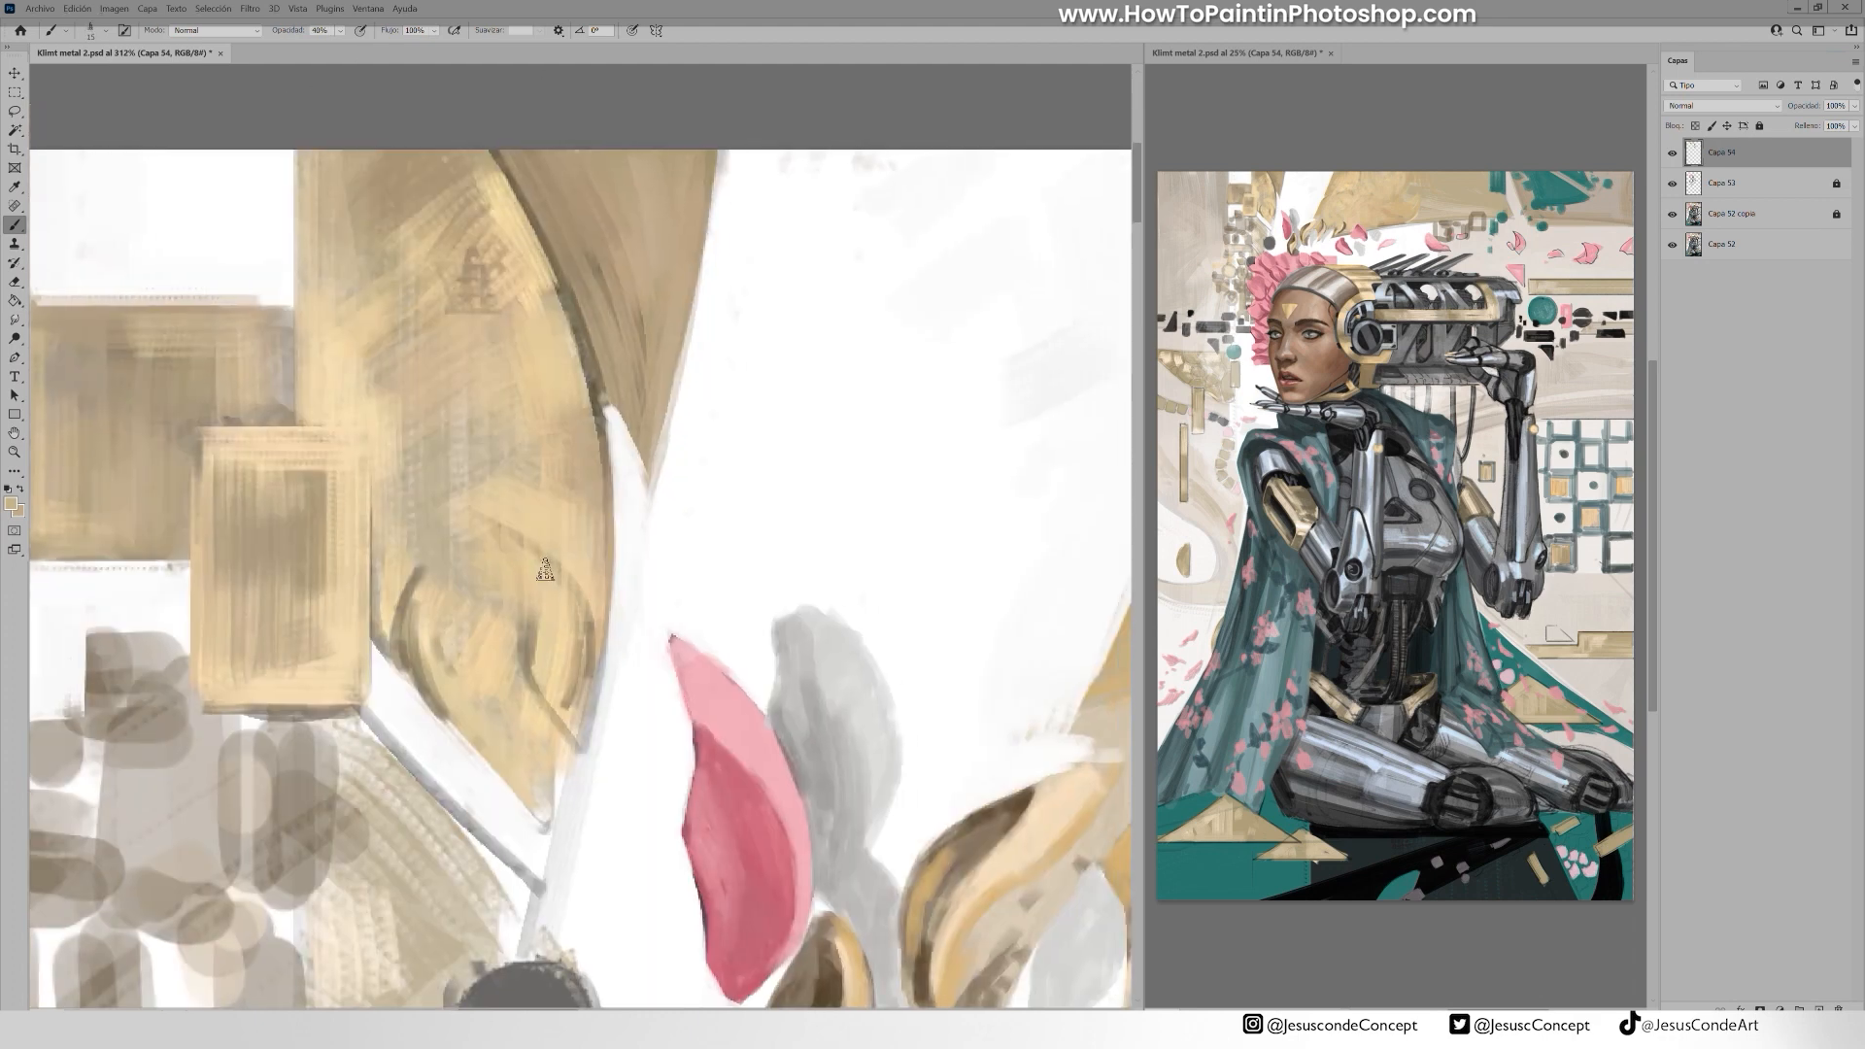
{"action": "key", "text": "7"}
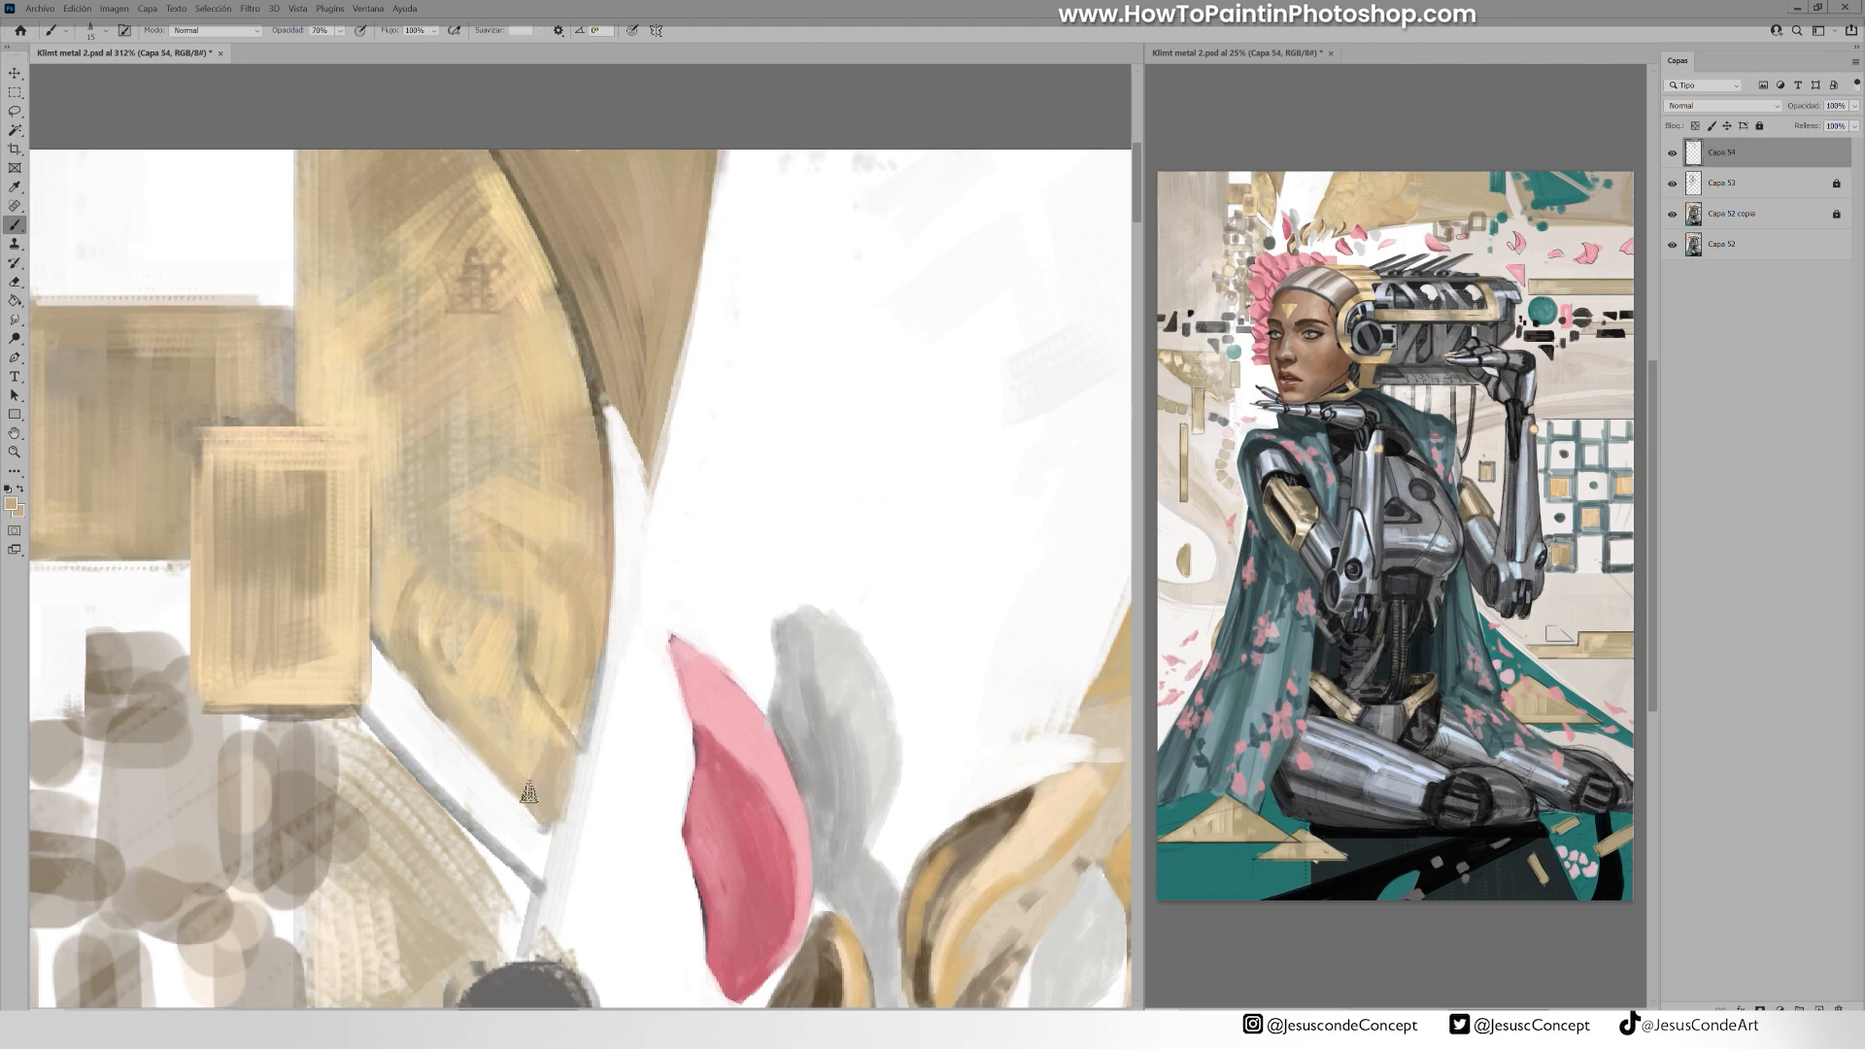
{"action": "left_click_drag", "start_coordinate": [520, 525], "coordinate": [402, 656]}
{"action": "left_click", "coordinate": [431, 482], "text": "alt"}
{"action": "mouse_move", "coordinate": [486, 461]}
{"action": "left_mouse_down"}
{"action": "mouse_move", "coordinate": [522, 567]}
{"action": "mouse_move", "coordinate": [504, 459]}
{"action": "mouse_move", "coordinate": [574, 299]}
{"action": "mouse_move", "coordinate": [520, 363]}
{"action": "mouse_move", "coordinate": [441, 371]}
{"action": "mouse_move", "coordinate": [453, 312]}
{"action": "left_mouse_up"}
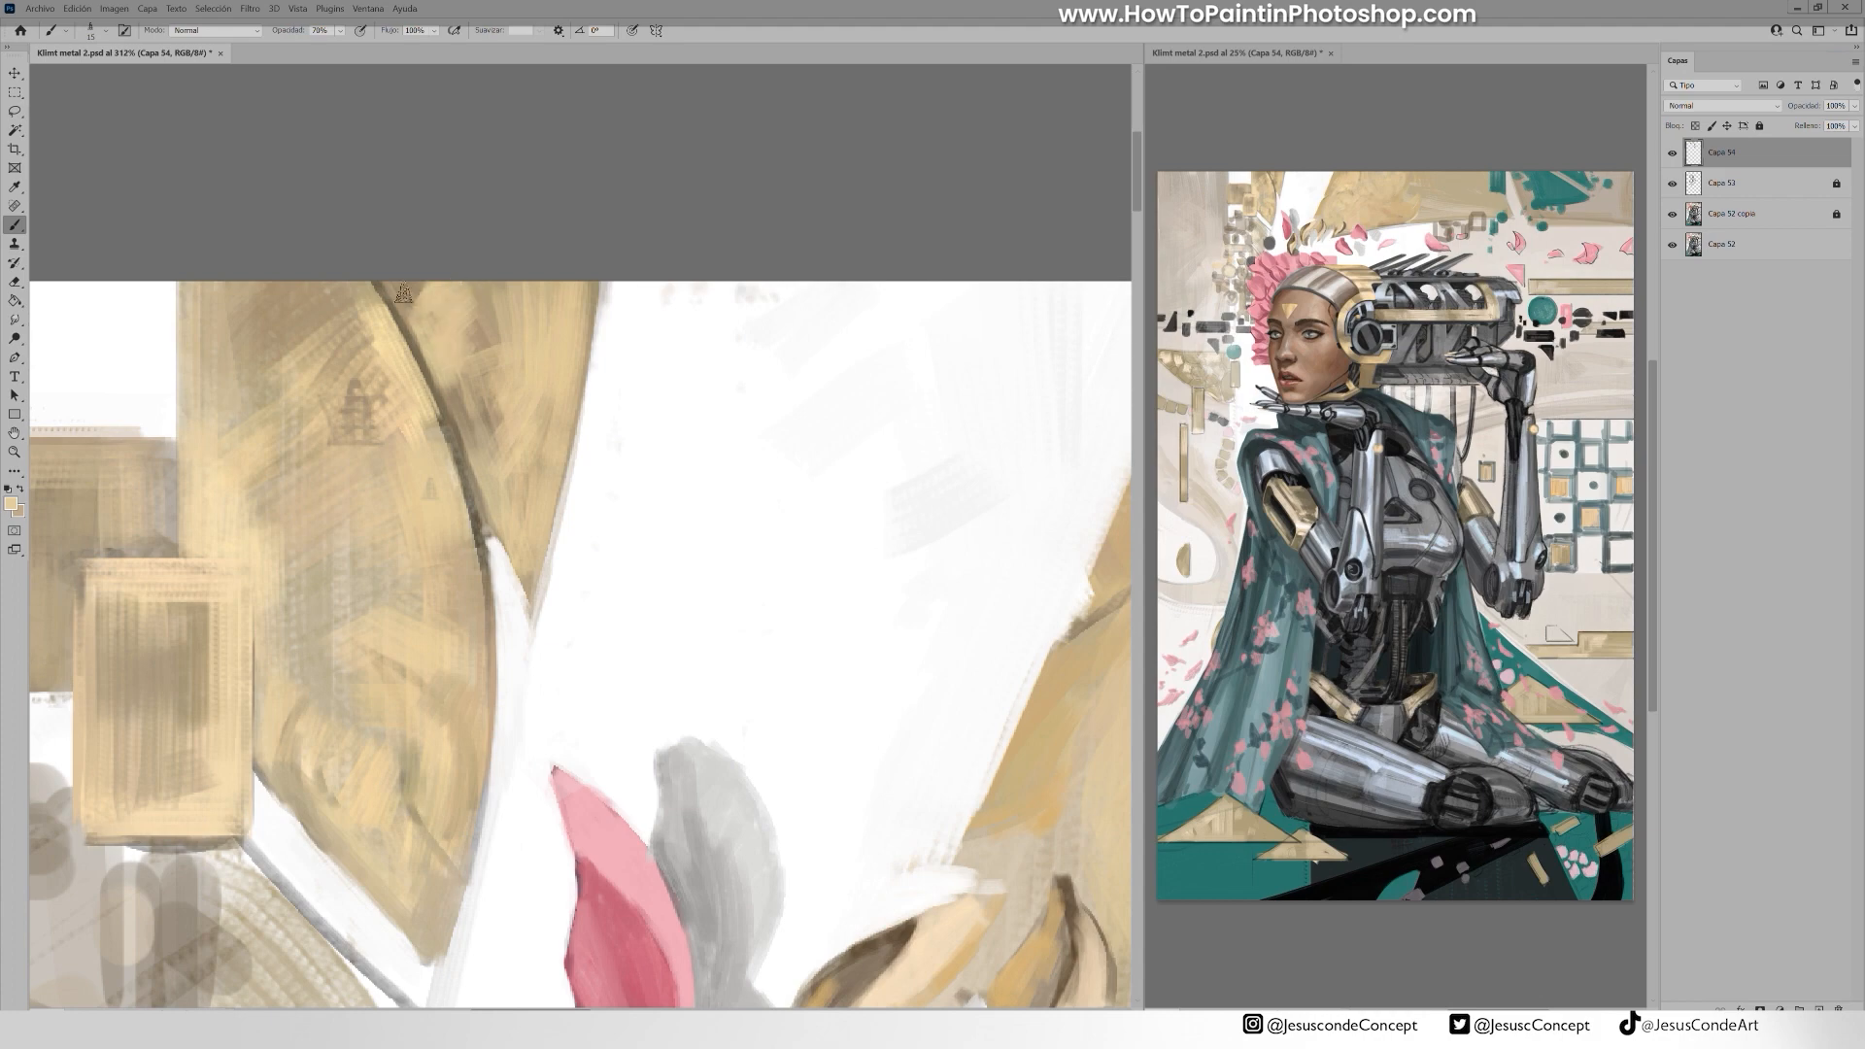
Choose a pale gold foreground colour and brush it over the small rectangle and the neighbouring panel
{"action": "left_click", "coordinate": [10, 503]}
{"action": "key", "text": "Return"}
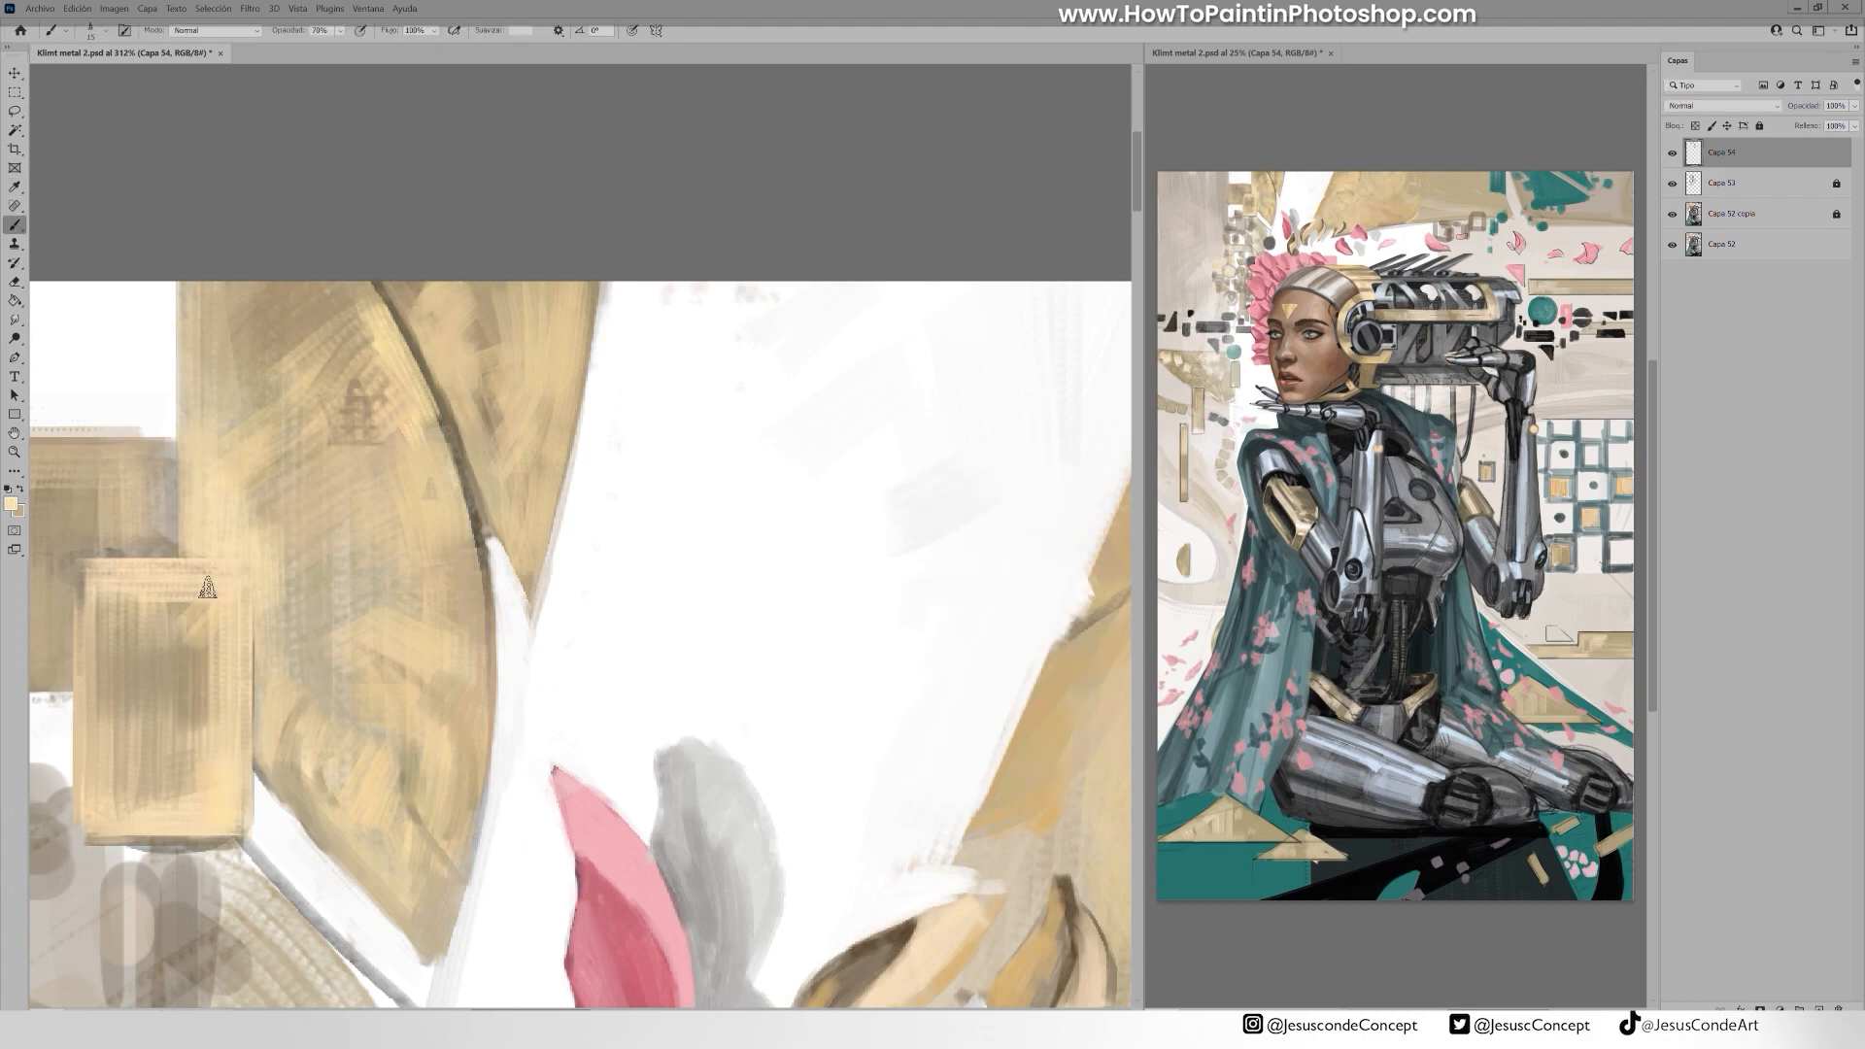
{"action": "left_click_drag", "start_coordinate": [202, 604], "coordinate": [175, 688]}
{"action": "left_click_drag", "start_coordinate": [496, 506], "coordinate": [694, 131]}
{"action": "mouse_move", "coordinate": [519, 561]}
{"action": "left_mouse_down"}
{"action": "mouse_move", "coordinate": [591, 654]}
{"action": "mouse_move", "coordinate": [530, 674]}
{"action": "mouse_move", "coordinate": [523, 595]}
{"action": "mouse_move", "coordinate": [427, 500]}
{"action": "left_mouse_up"}
Swap the paint colours, enlarge the brush, display the brush settings and save the current brush as a new preset
{"action": "key", "text": "x"}
{"action": "key", "text": "bracketright"}
{"action": "key", "text": "bracketright"}
{"action": "key", "text": "F5"}
{"action": "left_click", "coordinate": [284, 983]}
{"action": "key", "text": "Return"}
{"action": "left_click", "coordinate": [106, 30]}
Brush broad curved gold strokes at 70% opacity over the swirls in the large golden panel above the head
{"action": "key", "text": "z"}
{"action": "left_click_drag", "start_coordinate": [772, 420], "coordinate": [631, 428]}
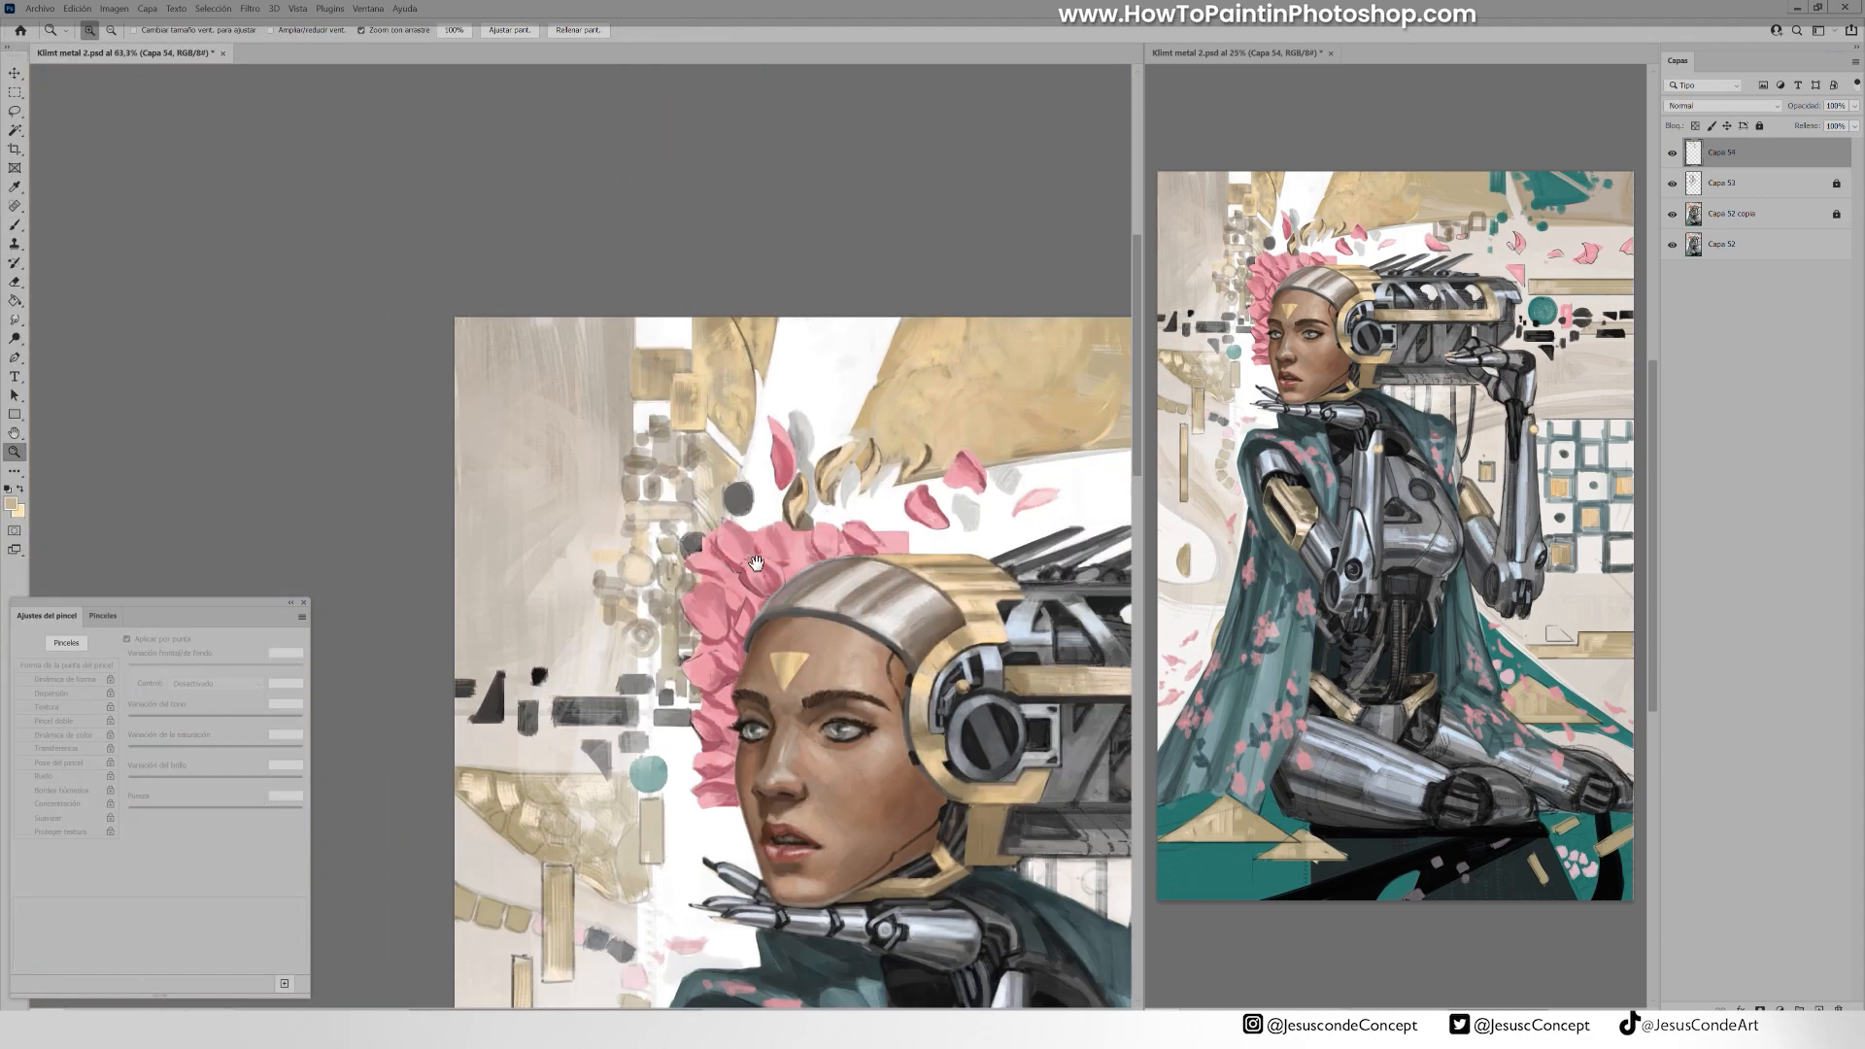
{"action": "left_click_drag", "start_coordinate": [757, 564], "coordinate": [360, 529]}
{"action": "left_click_drag", "start_coordinate": [680, 321], "coordinate": [778, 321]}
{"action": "key", "text": "b"}
{"action": "key", "text": "x"}
{"action": "left_click_drag", "start_coordinate": [672, 554], "coordinate": [716, 479]}
{"action": "key", "text": "bracketright"}
{"action": "key", "text": "bracketright"}
{"action": "mouse_move", "coordinate": [758, 292]}
{"action": "left_mouse_down"}
{"action": "mouse_move", "coordinate": [772, 377]}
{"action": "mouse_move", "coordinate": [873, 420]}
{"action": "left_mouse_up"}
{"action": "mouse_move", "coordinate": [855, 248]}
{"action": "left_mouse_down"}
{"action": "mouse_move", "coordinate": [779, 325]}
{"action": "mouse_move", "coordinate": [777, 388]}
{"action": "left_mouse_up"}
{"action": "left_click", "coordinate": [812, 300], "text": "alt"}
{"action": "left_click_drag", "start_coordinate": [675, 359], "coordinate": [753, 529]}
Add bright yellow-gold strokes along the lower part of the large golden panel, above the scattered petals
{"action": "mouse_move", "coordinate": [559, 561]}
{"action": "left_mouse_down"}
{"action": "mouse_move", "coordinate": [498, 576]}
{"action": "mouse_move", "coordinate": [1030, 466]}
{"action": "left_mouse_up"}
{"action": "mouse_move", "coordinate": [505, 525]}
{"action": "left_mouse_down"}
{"action": "mouse_move", "coordinate": [384, 583]}
{"action": "mouse_move", "coordinate": [591, 562]}
{"action": "left_mouse_up"}
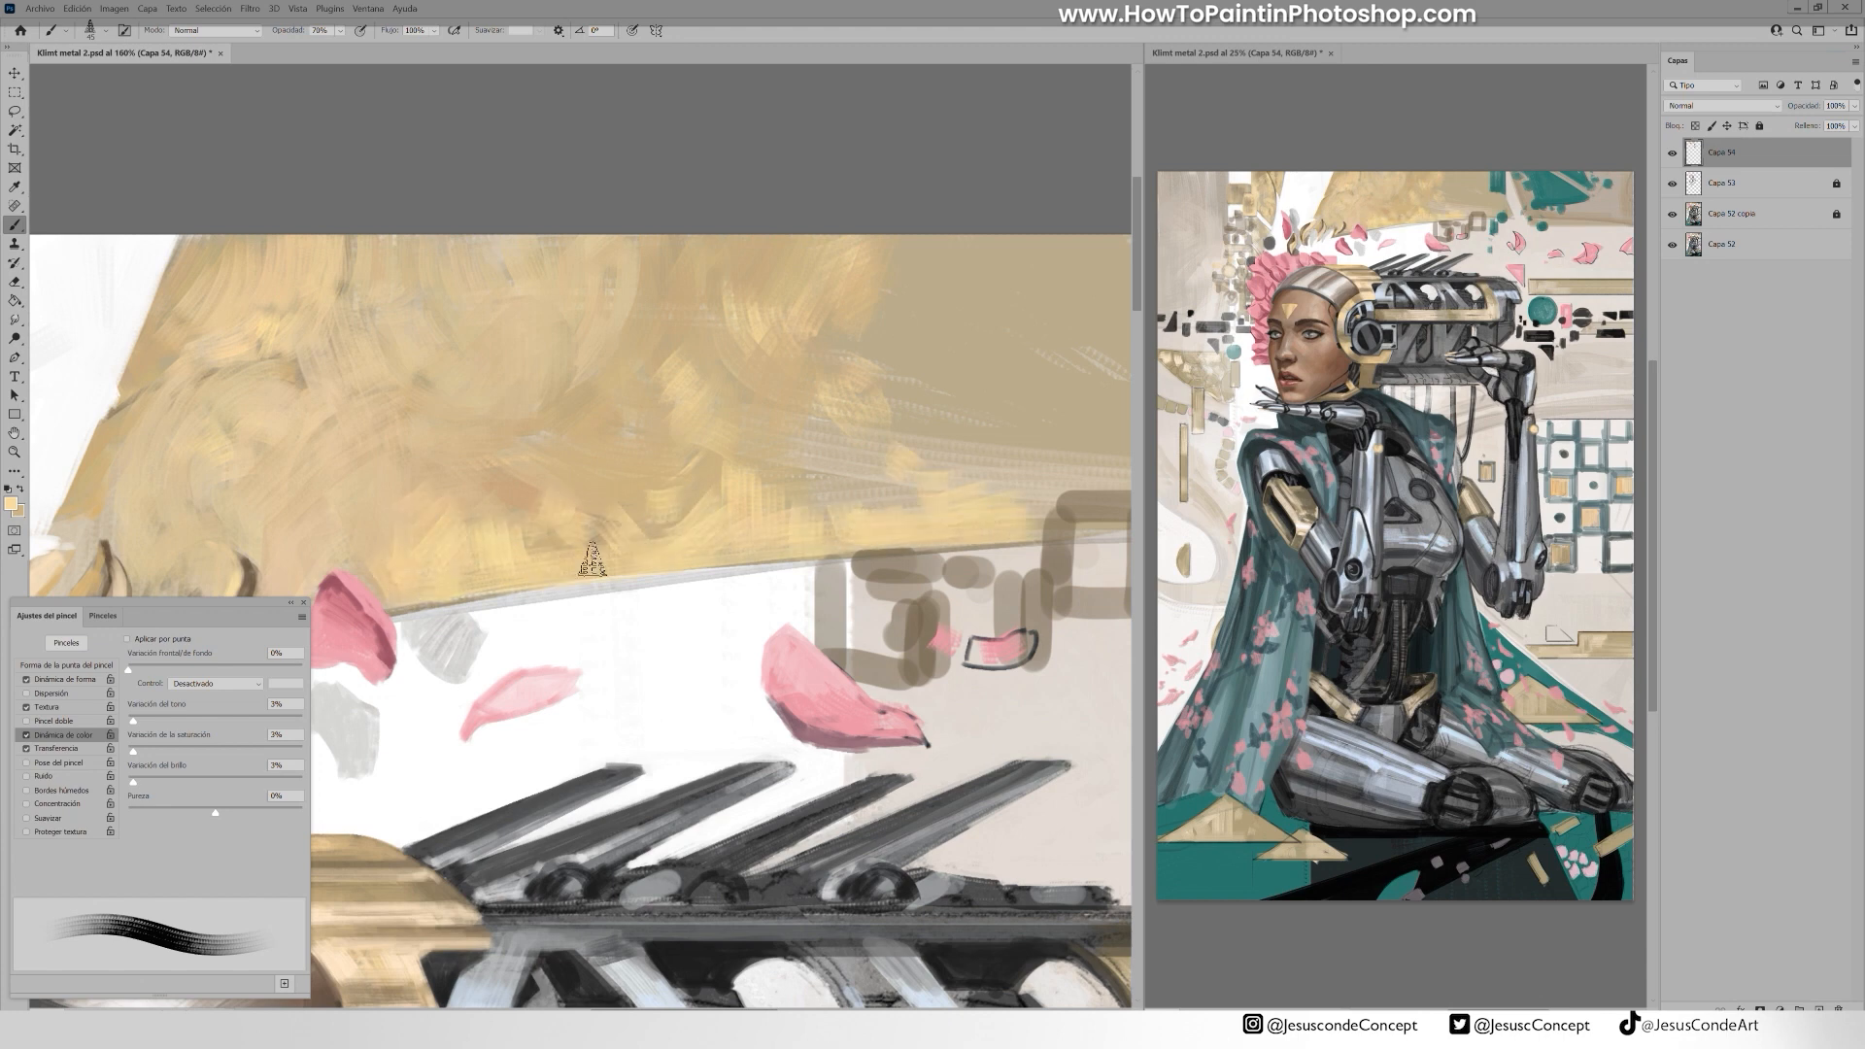
{"action": "left_click_drag", "start_coordinate": [991, 486], "coordinate": [752, 531]}
{"action": "mouse_move", "coordinate": [777, 559]}
{"action": "left_mouse_down"}
{"action": "mouse_move", "coordinate": [812, 509]}
{"action": "mouse_move", "coordinate": [700, 477]}
{"action": "left_mouse_up"}
{"action": "key", "text": "bracketright"}
{"action": "key", "text": "bracketright"}
{"action": "left_click_drag", "start_coordinate": [590, 303], "coordinate": [604, 354]}
Cover the flat tan end of the large panel near the teal strip with sampled ochre strokes
{"action": "left_click", "coordinate": [827, 519], "text": "alt"}
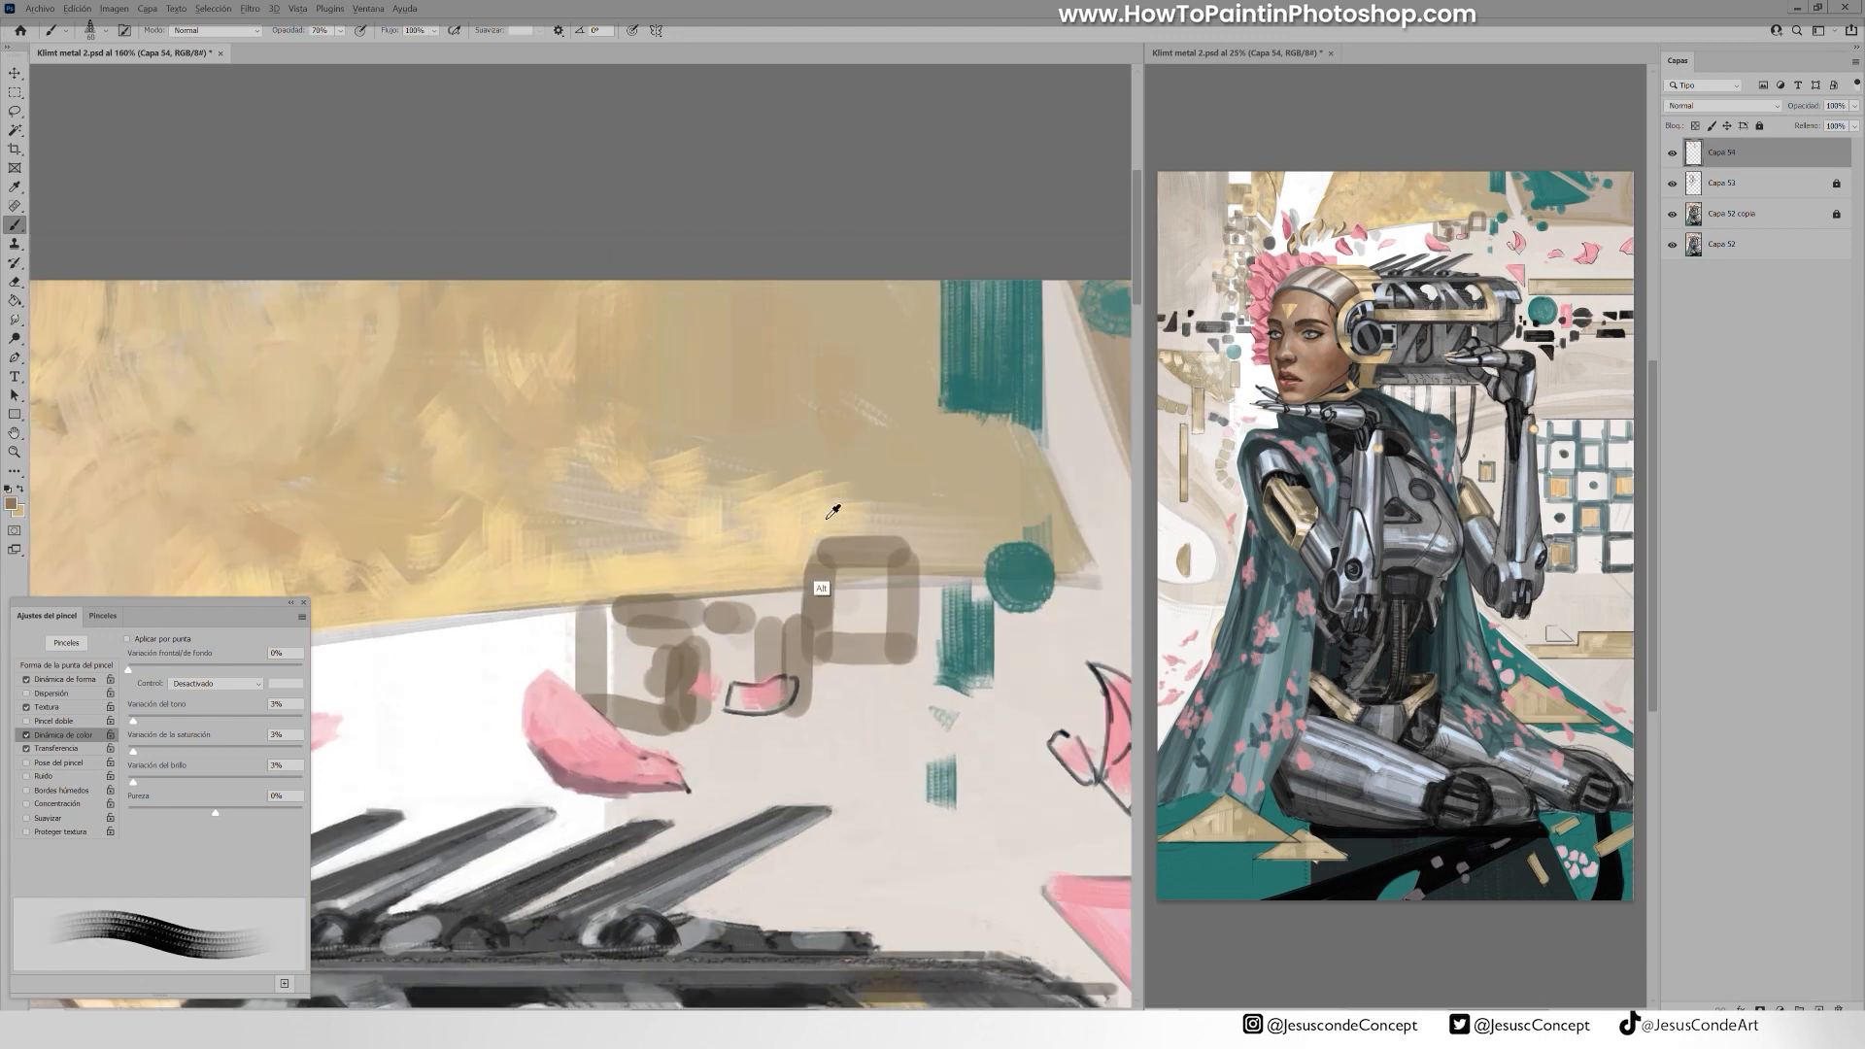
{"action": "left_click_drag", "start_coordinate": [908, 316], "coordinate": [827, 485]}
{"action": "left_click_drag", "start_coordinate": [889, 301], "coordinate": [724, 364]}
{"action": "left_click", "coordinate": [691, 333], "text": "alt"}
{"action": "left_click_drag", "start_coordinate": [675, 306], "coordinate": [597, 428]}
{"action": "left_click_drag", "start_coordinate": [748, 364], "coordinate": [680, 505]}
{"action": "mouse_move", "coordinate": [908, 301]}
{"action": "left_mouse_down"}
{"action": "mouse_move", "coordinate": [918, 544]}
{"action": "mouse_move", "coordinate": [1035, 471]}
{"action": "mouse_move", "coordinate": [1057, 546]}
{"action": "left_mouse_up"}
Paint the panel's slanted tip with a smaller brush and blend its lower and middle areas with sampled colour at 30% opacity
{"action": "key", "text": "bracketleft"}
{"action": "key", "text": "bracketleft"}
{"action": "mouse_move", "coordinate": [1053, 458]}
{"action": "left_mouse_down"}
{"action": "mouse_move", "coordinate": [845, 491]}
{"action": "mouse_move", "coordinate": [1006, 512]}
{"action": "left_mouse_up"}
{"action": "key", "text": "3"}
{"action": "key", "text": "bracketleft"}
{"action": "left_click_drag", "start_coordinate": [831, 539], "coordinate": [753, 607]}
{"action": "left_click", "coordinate": [744, 577], "text": "alt"}
{"action": "left_click_drag", "start_coordinate": [748, 456], "coordinate": [672, 498]}
{"action": "left_click_drag", "start_coordinate": [672, 374], "coordinate": [714, 495]}
{"action": "left_click_drag", "start_coordinate": [729, 340], "coordinate": [714, 427]}
Blend short strokes at 40% opacity into the lower area of the large golden panel
{"action": "key", "text": "4"}
{"action": "mouse_move", "coordinate": [420, 626]}
{"action": "left_mouse_down"}
{"action": "mouse_move", "coordinate": [694, 619]}
{"action": "mouse_move", "coordinate": [731, 569]}
{"action": "left_mouse_up"}
{"action": "left_click_drag", "start_coordinate": [653, 536], "coordinate": [596, 500]}
{"action": "key", "text": "bracketleft"}
Choose a pale gold colour and sweep it over the middle of the large panel with an enlarged brush
{"action": "left_click", "coordinate": [11, 504]}
{"action": "left_click", "coordinate": [768, 523]}
{"action": "left_click", "coordinate": [1040, 505]}
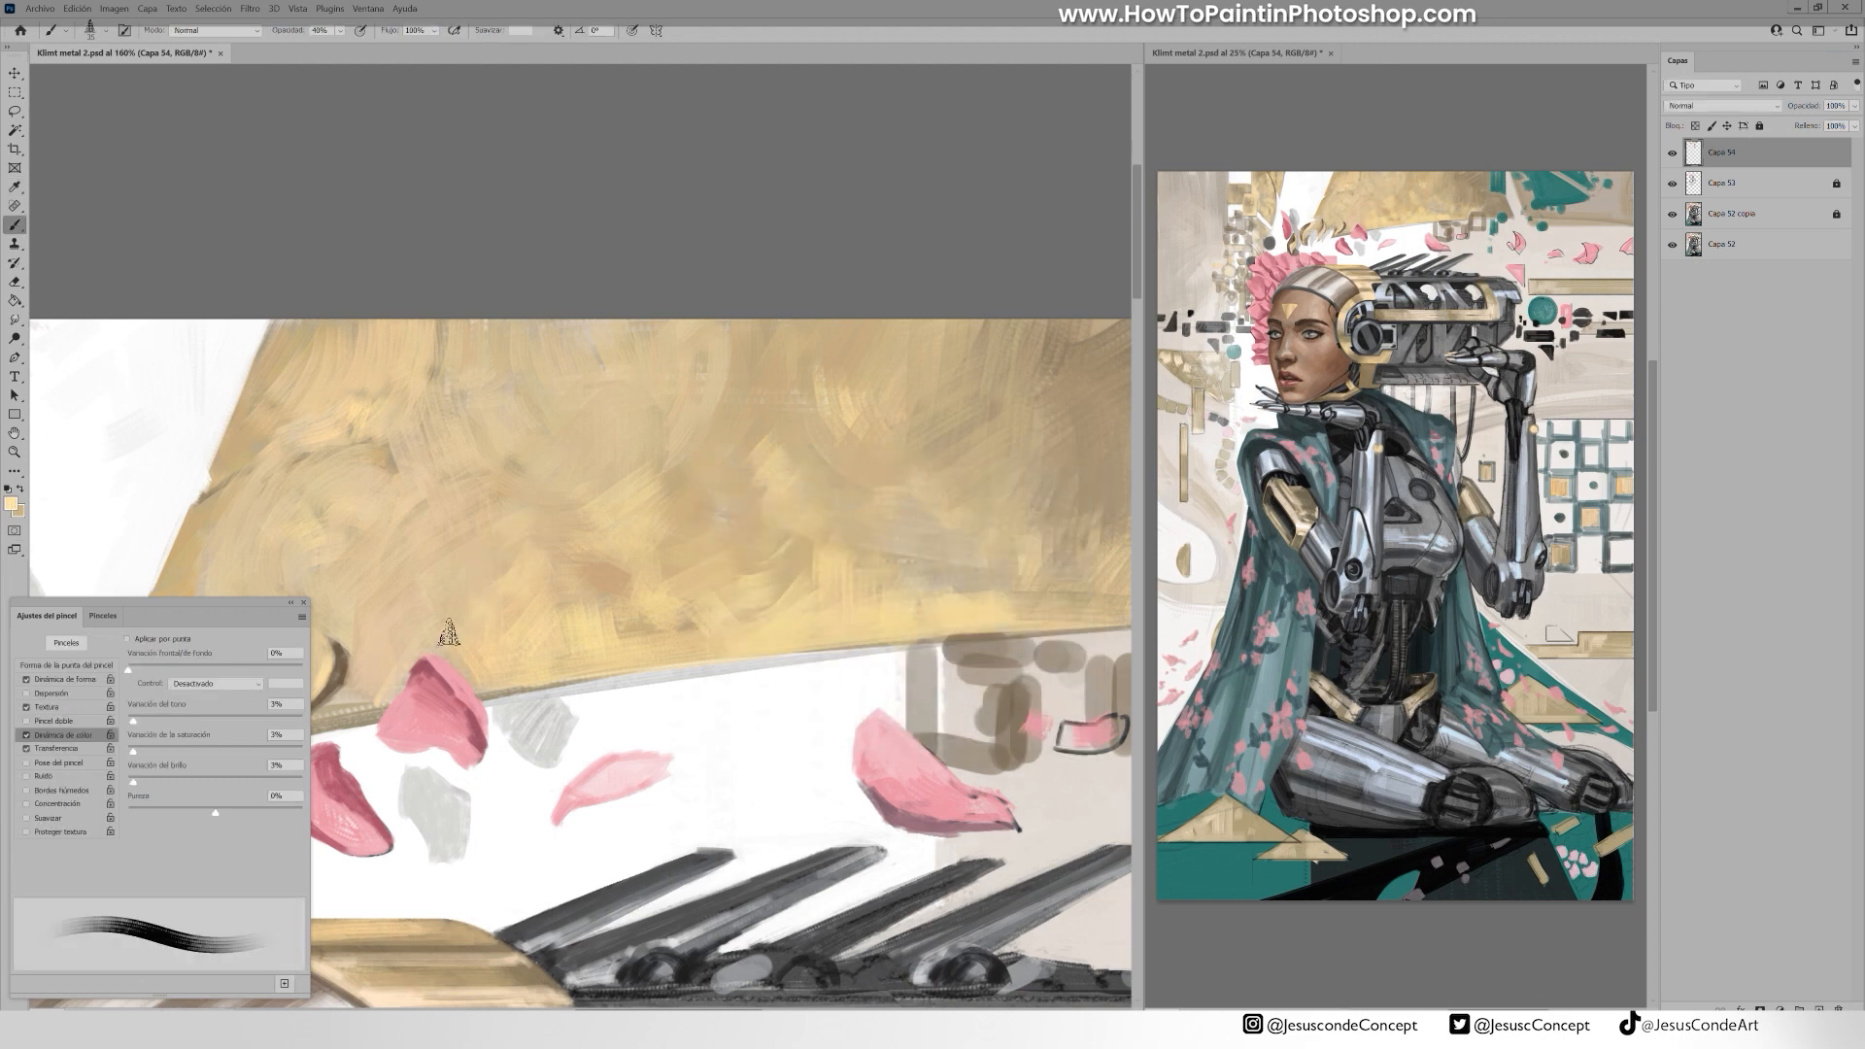
{"action": "key", "text": "bracketright"}
{"action": "key", "text": "bracketright"}
{"action": "key", "text": "bracketright"}
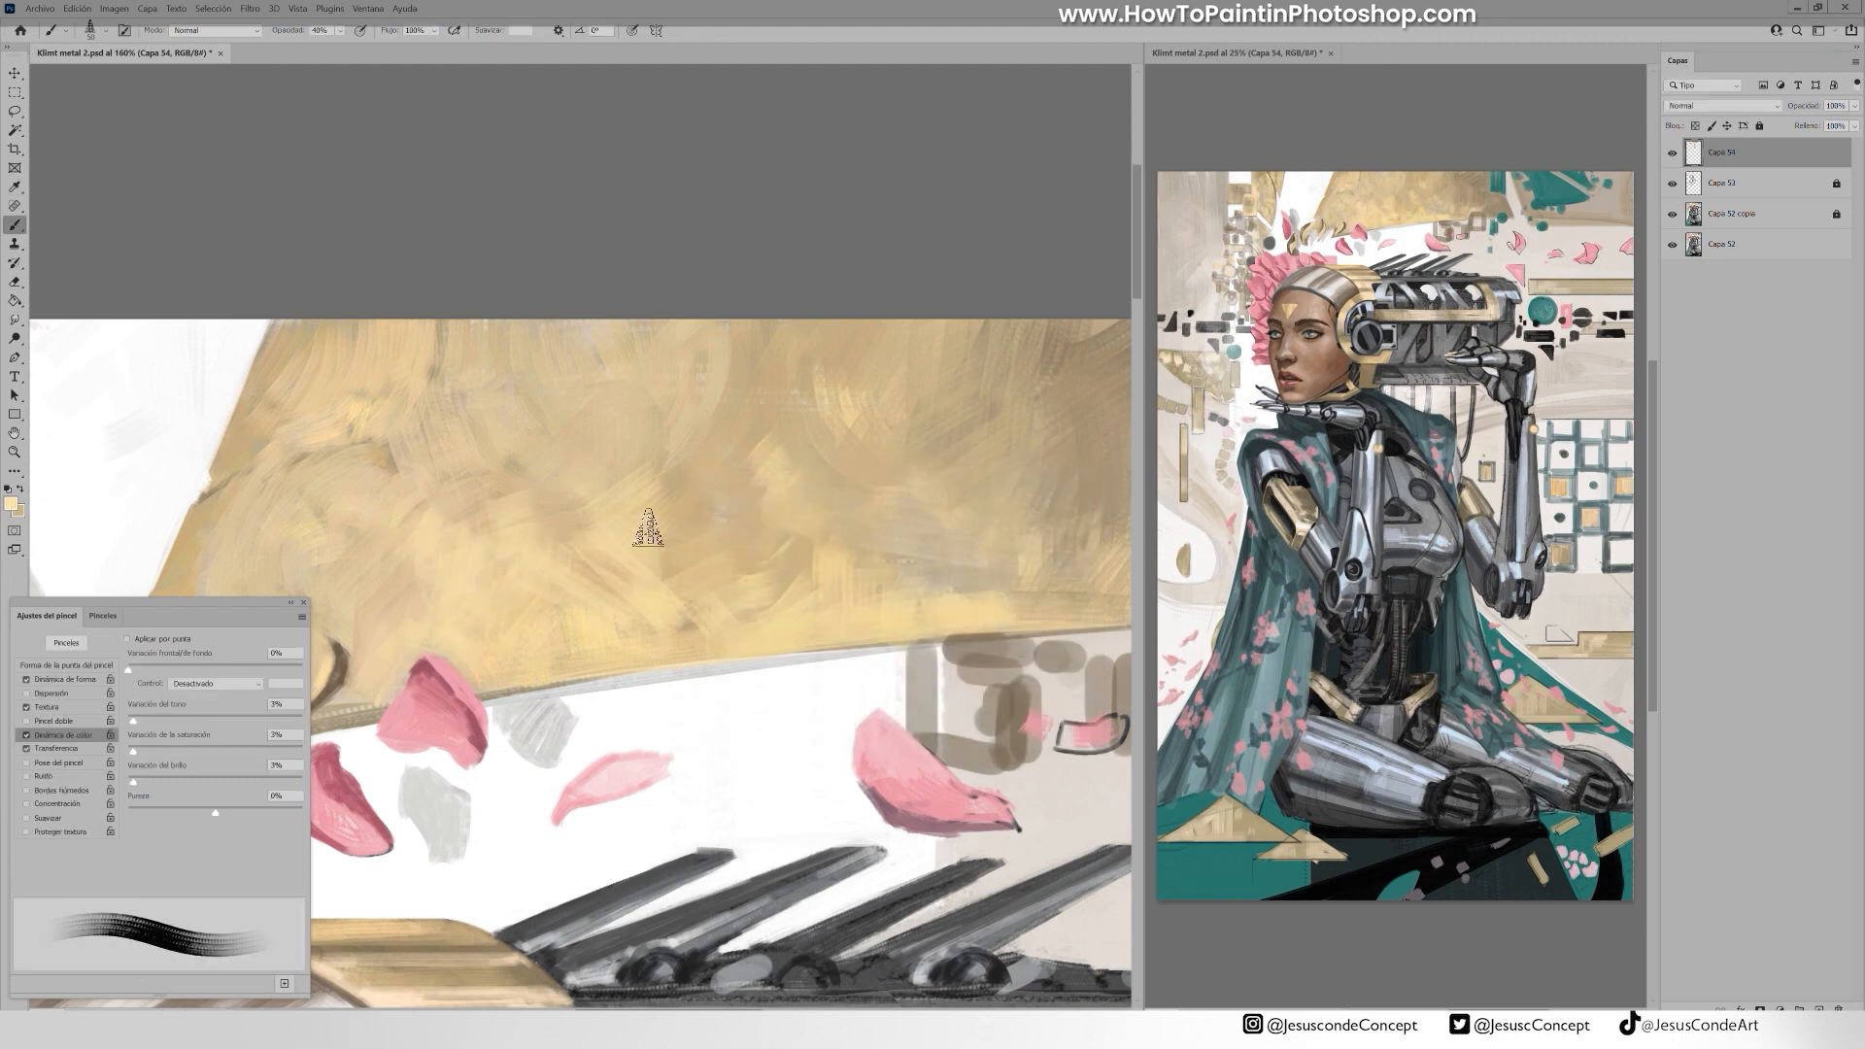
{"action": "left_click_drag", "start_coordinate": [653, 533], "coordinate": [701, 614]}
{"action": "left_click_drag", "start_coordinate": [704, 601], "coordinate": [746, 516]}
Blend sampled golden tones across the upper area and slanted white-facing edge of the large panel
{"action": "left_click", "coordinate": [671, 428], "text": "alt"}
{"action": "left_click_drag", "start_coordinate": [695, 394], "coordinate": [558, 356]}
{"action": "mouse_move", "coordinate": [294, 383]}
{"action": "left_mouse_down"}
{"action": "mouse_move", "coordinate": [190, 357]}
{"action": "mouse_move", "coordinate": [332, 302]}
{"action": "left_mouse_up"}
{"action": "left_click", "coordinate": [335, 336], "text": "alt"}
{"action": "left_click_drag", "start_coordinate": [127, 461], "coordinate": [204, 374]}
{"action": "left_click_drag", "start_coordinate": [175, 467], "coordinate": [282, 379]}
{"action": "mouse_move", "coordinate": [618, 315]}
{"action": "left_mouse_down"}
{"action": "mouse_move", "coordinate": [543, 290]}
{"action": "mouse_move", "coordinate": [217, 282]}
{"action": "left_mouse_up"}
{"action": "mouse_move", "coordinate": [685, 330]}
{"action": "left_mouse_down"}
{"action": "mouse_move", "coordinate": [749, 304]}
{"action": "mouse_move", "coordinate": [719, 340]}
{"action": "left_mouse_up"}
Reduce the brush and refine the pointed end of the golden panel below the teal strip
{"action": "key", "text": "bracketleft"}
{"action": "key", "text": "bracketleft"}
{"action": "left_click_drag", "start_coordinate": [811, 432], "coordinate": [879, 530]}
{"action": "mouse_move", "coordinate": [898, 544]}
{"action": "left_mouse_down"}
{"action": "mouse_move", "coordinate": [826, 423]}
{"action": "mouse_move", "coordinate": [795, 420]}
{"action": "left_mouse_up"}
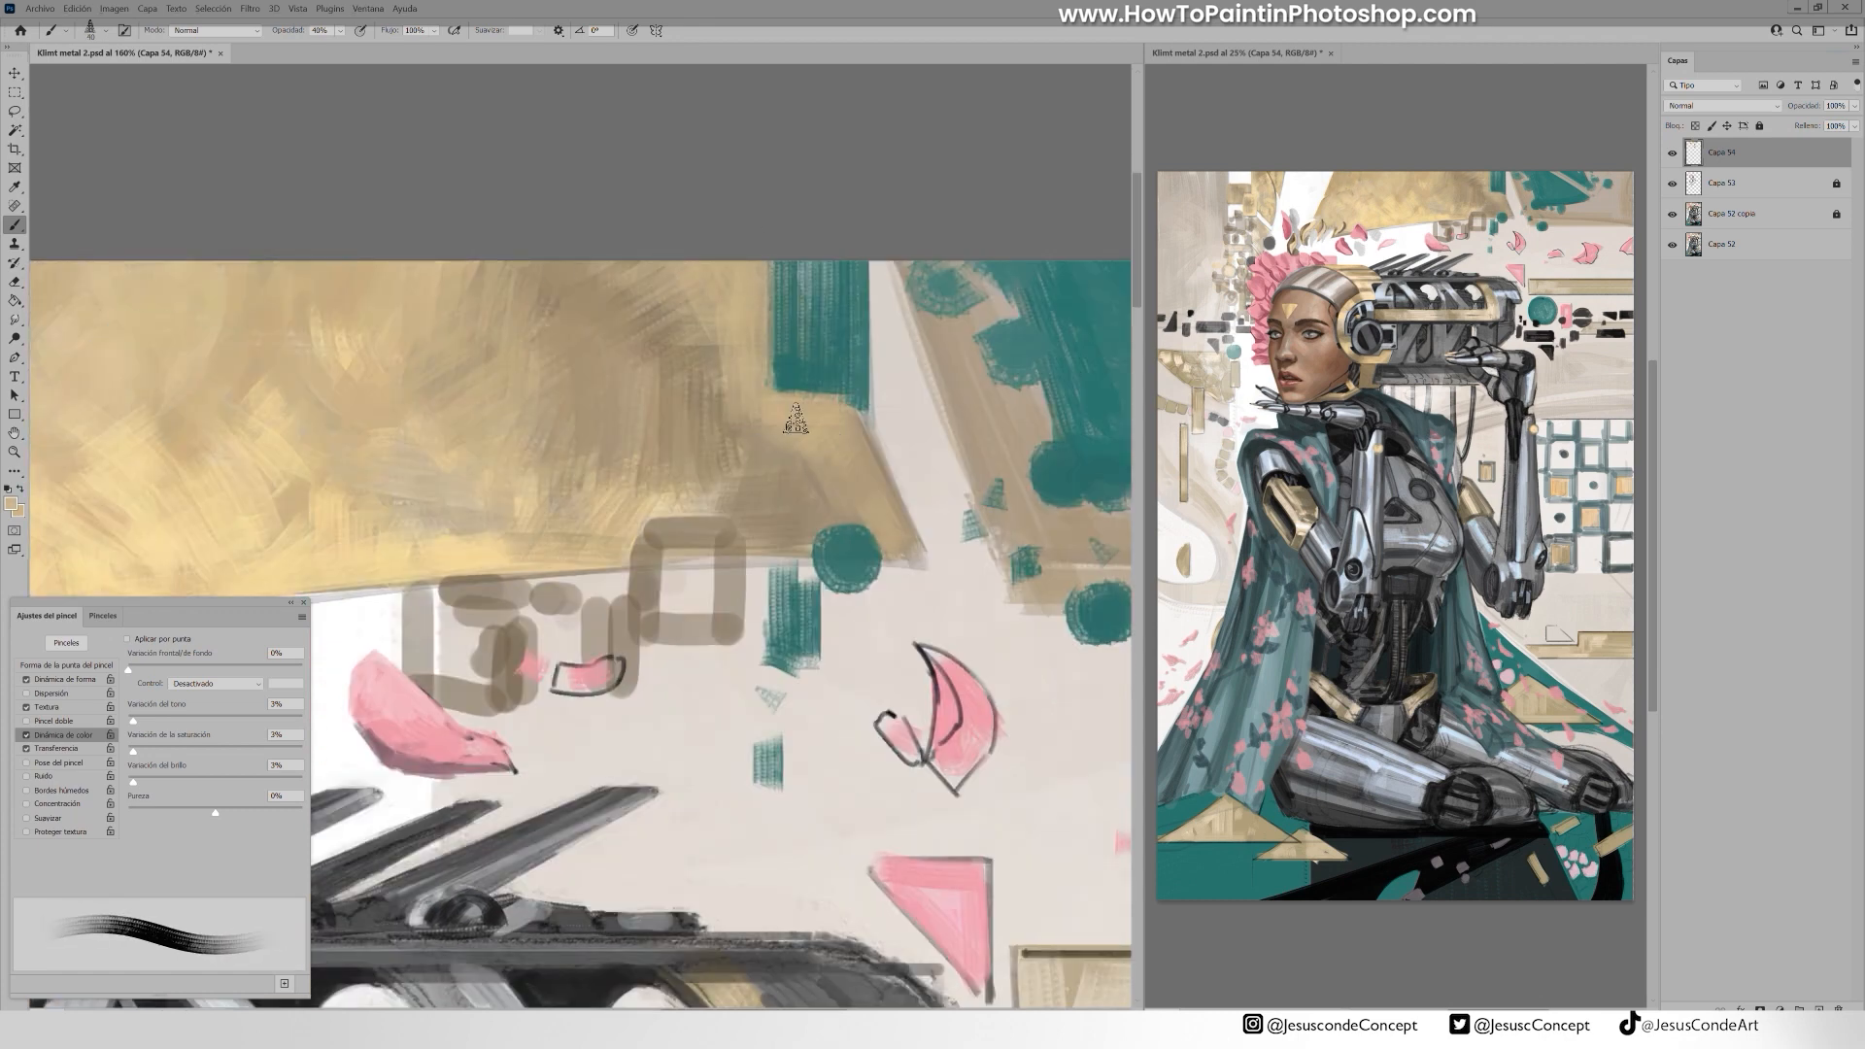
{"action": "left_click_drag", "start_coordinate": [871, 491], "coordinate": [802, 431]}
{"action": "mouse_move", "coordinate": [672, 350]}
{"action": "left_mouse_down"}
{"action": "mouse_move", "coordinate": [811, 523]}
{"action": "mouse_move", "coordinate": [874, 532]}
{"action": "left_mouse_up"}
{"action": "left_click_drag", "start_coordinate": [882, 484], "coordinate": [909, 550]}
Soften the upper part of the large golden panel with broad ochre strokes at 30% opacity
{"action": "key", "text": "4"}
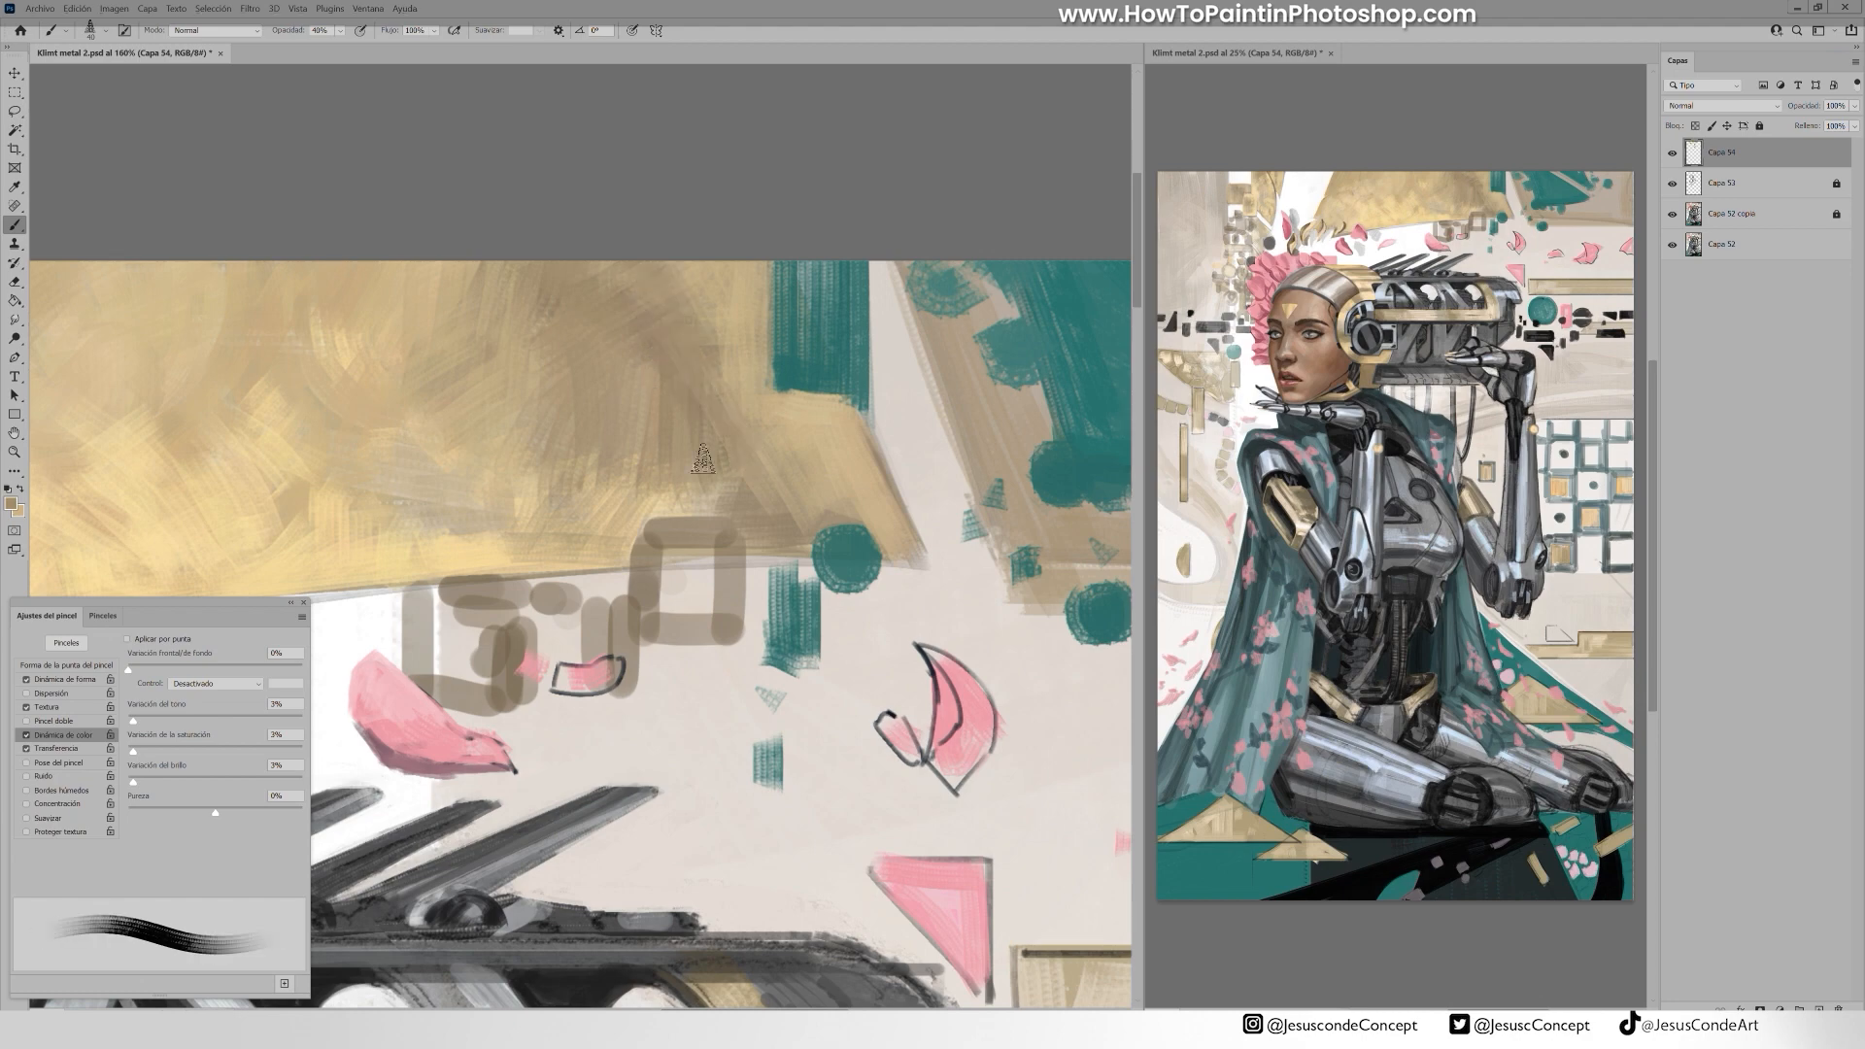
{"action": "key", "text": "3"}
{"action": "left_click_drag", "start_coordinate": [399, 358], "coordinate": [301, 274]}
{"action": "left_click_drag", "start_coordinate": [336, 344], "coordinate": [261, 274]}
{"action": "key", "text": "bracketright"}
{"action": "key", "text": "bracketright"}
{"action": "key", "text": "bracketright"}
{"action": "mouse_move", "coordinate": [408, 403]}
{"action": "left_mouse_down"}
{"action": "mouse_move", "coordinate": [325, 325]}
{"action": "mouse_move", "coordinate": [396, 267]}
{"action": "left_mouse_up"}
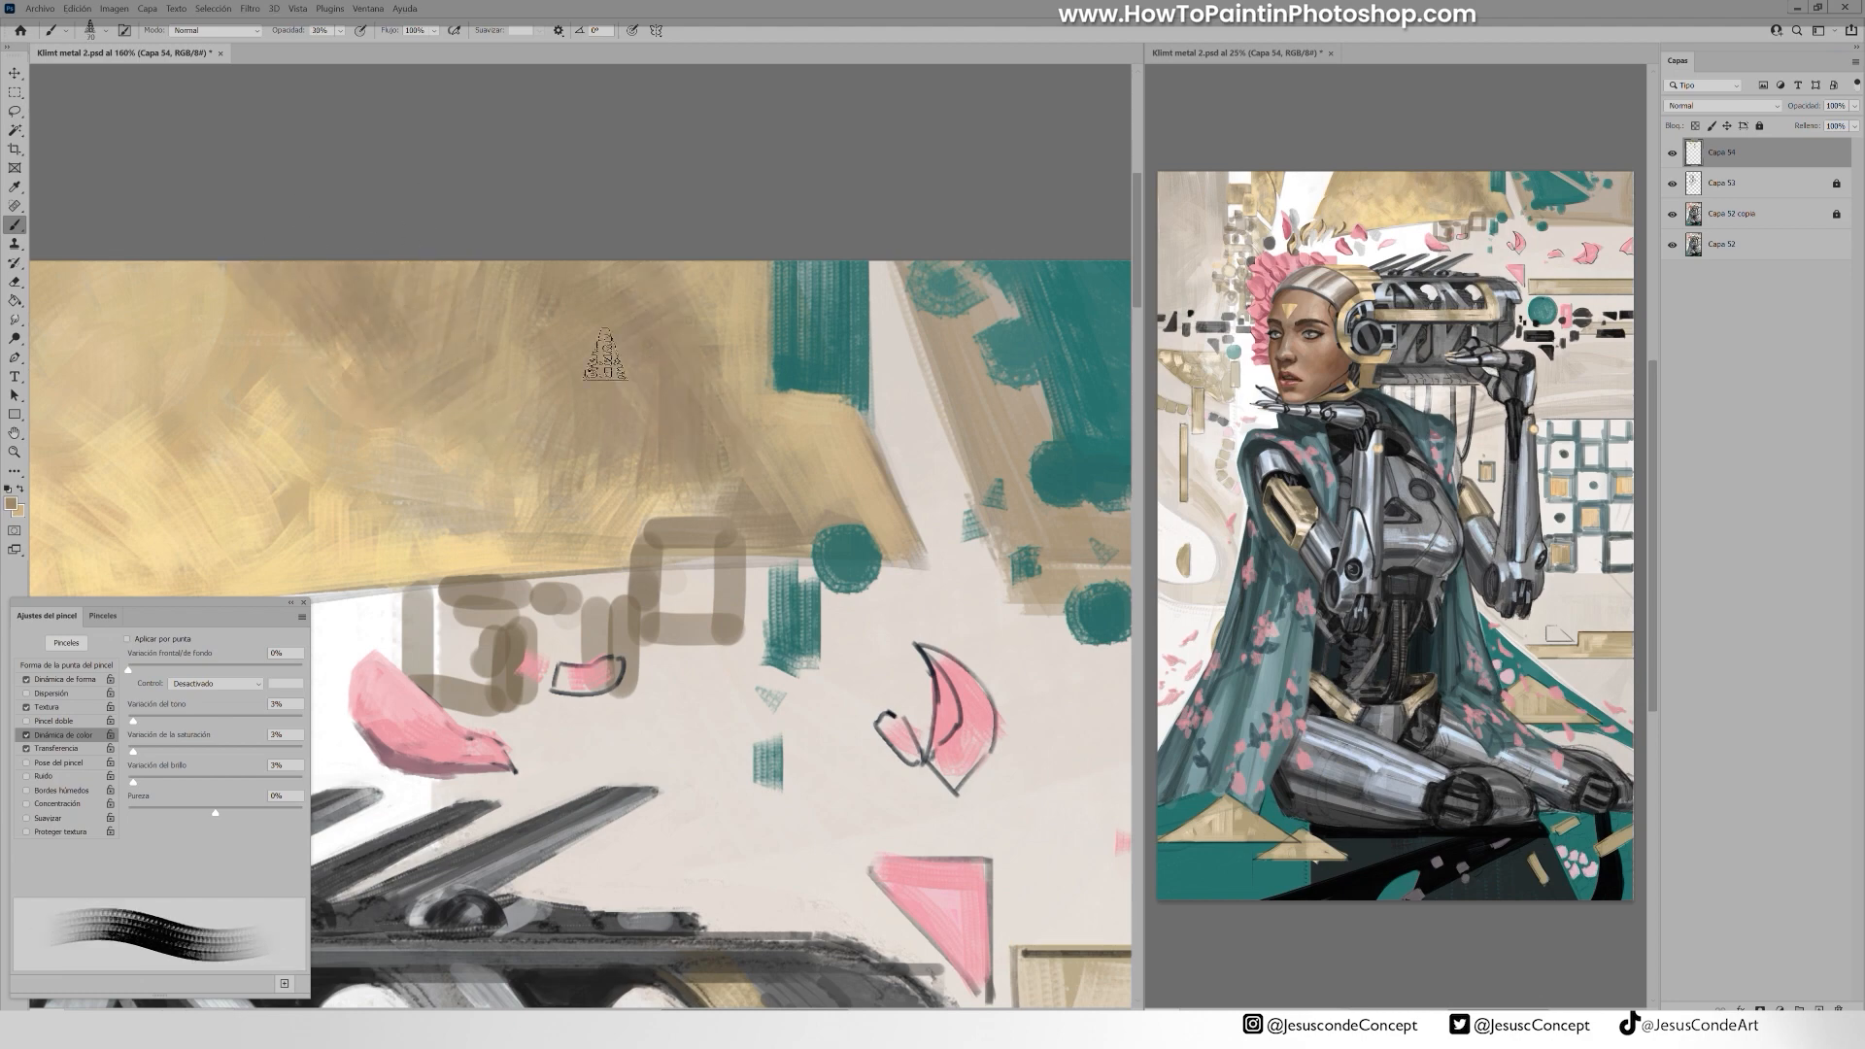
Choose a darker brown-ochre colour and glaze it at 10% opacity across the top of the large golden panel
{"action": "left_click_drag", "start_coordinate": [606, 354], "coordinate": [967, 319]}
{"action": "left_click", "coordinate": [11, 503]}
{"action": "left_click", "coordinate": [813, 608]}
{"action": "left_click", "coordinate": [1040, 505]}
{"action": "key", "text": "1"}
{"action": "left_click_drag", "start_coordinate": [364, 243], "coordinate": [209, 311]}
{"action": "left_click_drag", "start_coordinate": [214, 243], "coordinate": [121, 355]}
{"action": "left_click_drag", "start_coordinate": [330, 335], "coordinate": [185, 418]}
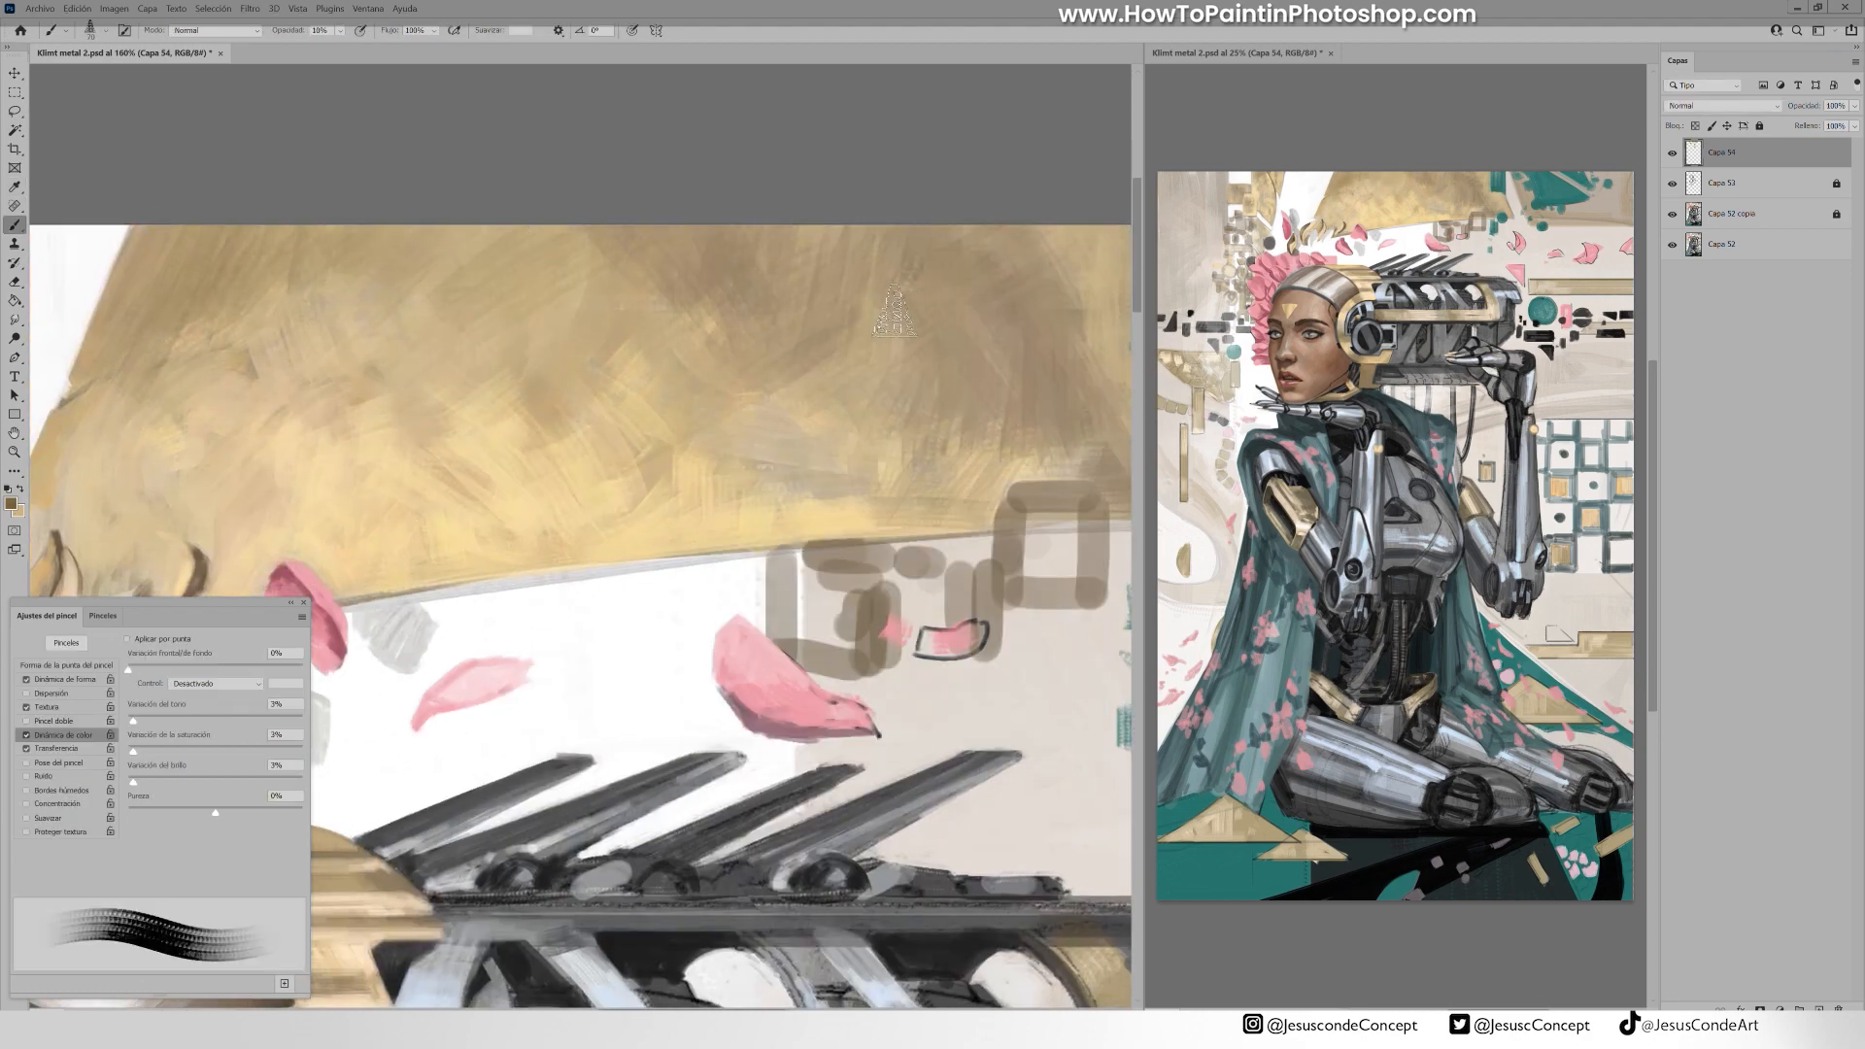
{"action": "left_click_drag", "start_coordinate": [893, 309], "coordinate": [631, 330]}
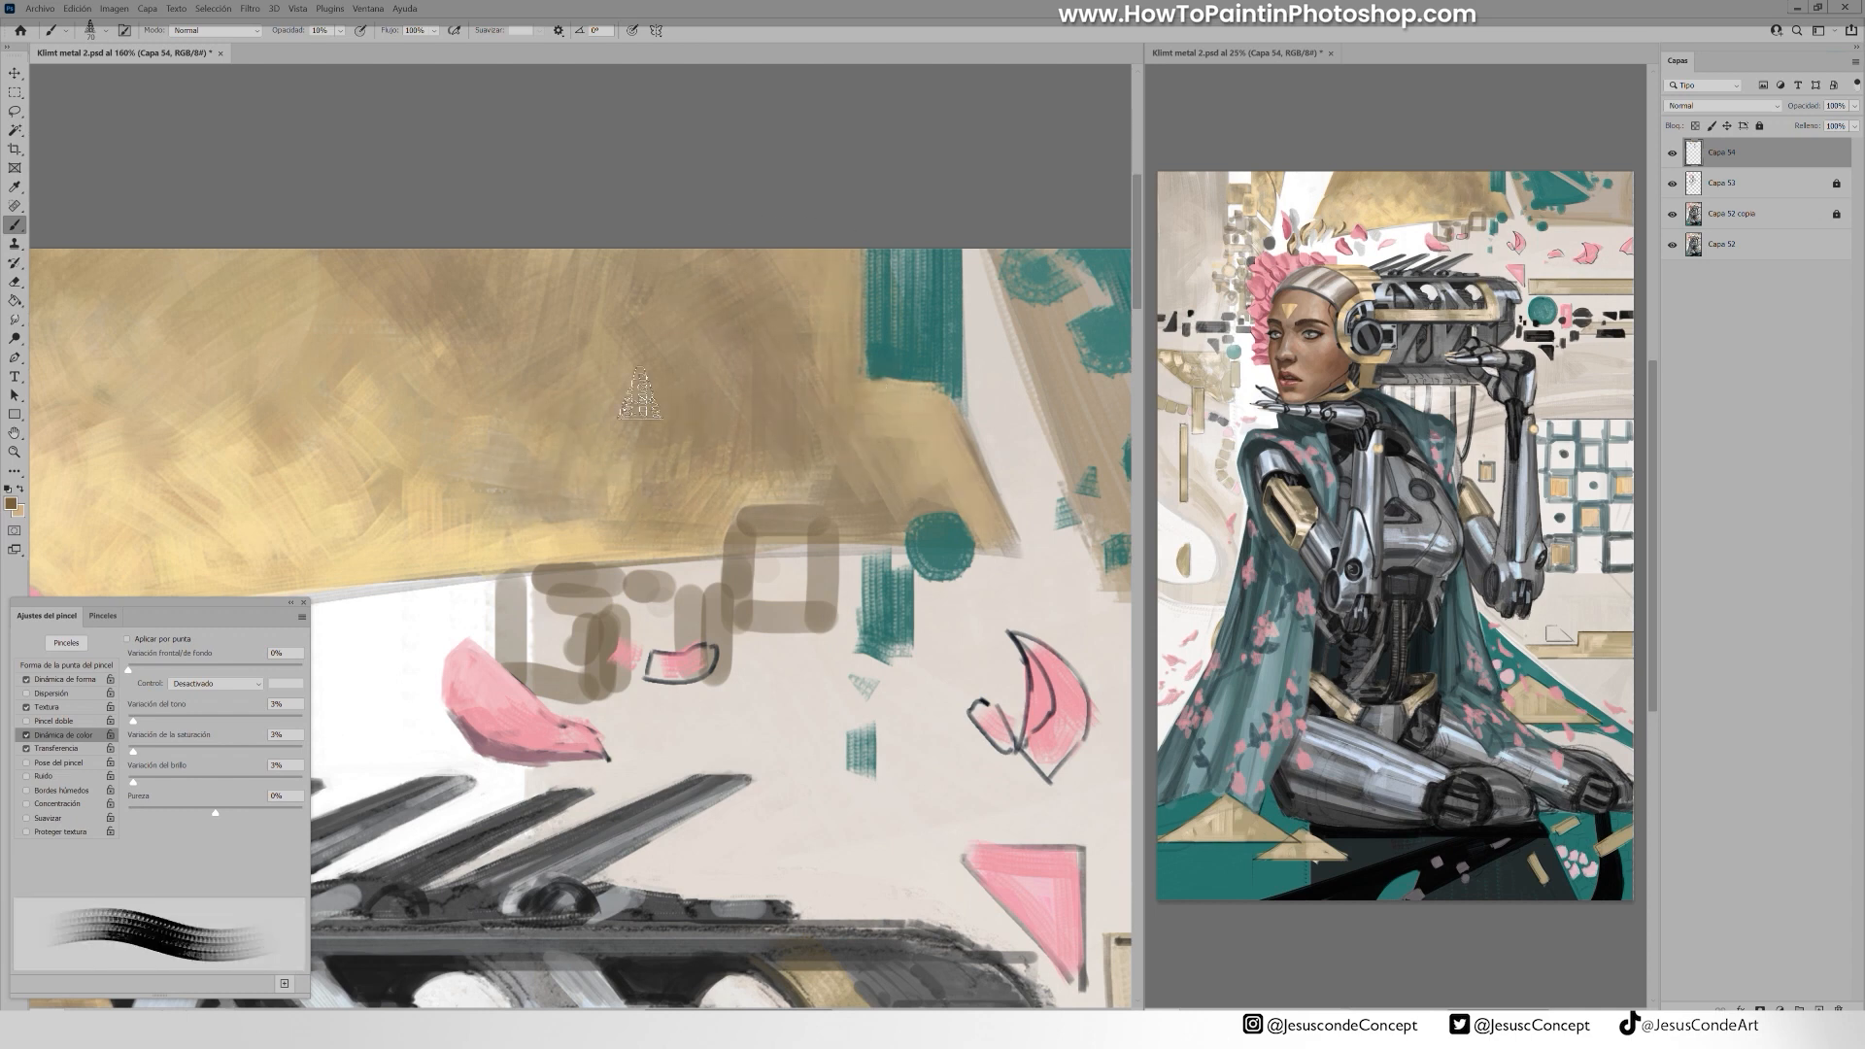
Glaze the panel's lower edge above the sketched squares with a smaller brush at 10% opacity
{"action": "key", "text": "bracketleft"}
{"action": "key", "text": "bracketleft"}
{"action": "left_click_drag", "start_coordinate": [519, 537], "coordinate": [714, 532]}
{"action": "left_click_drag", "start_coordinate": [632, 476], "coordinate": [554, 525]}
Fill the outlined square overlapping the golden panel's lower edge with brown strokes at 60% opacity, using a smaller brush
{"action": "key", "text": "bracketleft"}
{"action": "key", "text": "bracketleft"}
{"action": "key", "text": "bracketleft"}
{"action": "key", "text": "6"}
{"action": "left_click_drag", "start_coordinate": [743, 527], "coordinate": [743, 600]}
{"action": "left_click_drag", "start_coordinate": [815, 530], "coordinate": [814, 614]}
{"action": "mouse_move", "coordinate": [826, 517]}
{"action": "left_mouse_down"}
{"action": "mouse_move", "coordinate": [733, 522]}
{"action": "mouse_move", "coordinate": [731, 616]}
{"action": "left_mouse_up"}
{"action": "left_click_drag", "start_coordinate": [833, 513], "coordinate": [836, 614]}
Block in the remaining sketched squares around the small pink shape with solid brown strokes
{"action": "mouse_move", "coordinate": [836, 612]}
{"action": "left_mouse_down"}
{"action": "mouse_move", "coordinate": [728, 610]}
{"action": "mouse_move", "coordinate": [686, 649]}
{"action": "left_mouse_up"}
{"action": "left_click_drag", "start_coordinate": [721, 598], "coordinate": [719, 672]}
{"action": "left_click_drag", "start_coordinate": [610, 575], "coordinate": [612, 684]}
{"action": "mouse_move", "coordinate": [513, 575]}
{"action": "left_mouse_down"}
{"action": "mouse_move", "coordinate": [515, 680]}
{"action": "mouse_move", "coordinate": [612, 575]}
{"action": "left_mouse_up"}
{"action": "left_click_drag", "start_coordinate": [569, 593], "coordinate": [564, 665]}
{"action": "left_click_drag", "start_coordinate": [631, 560], "coordinate": [634, 591]}
{"action": "left_click_drag", "start_coordinate": [674, 557], "coordinate": [672, 589]}
Cover the brown squares with sampled gold strokes at 70% opacity, leaving darker brown edges
{"action": "left_click", "coordinate": [780, 563], "text": "alt"}
{"action": "key", "text": "7"}
{"action": "left_click_drag", "start_coordinate": [517, 587], "coordinate": [540, 670]}
{"action": "mouse_move", "coordinate": [573, 583]}
{"action": "left_mouse_down"}
{"action": "mouse_move", "coordinate": [576, 670]}
{"action": "mouse_move", "coordinate": [601, 676]}
{"action": "mouse_move", "coordinate": [544, 642]}
{"action": "mouse_move", "coordinate": [563, 689]}
{"action": "left_mouse_up"}
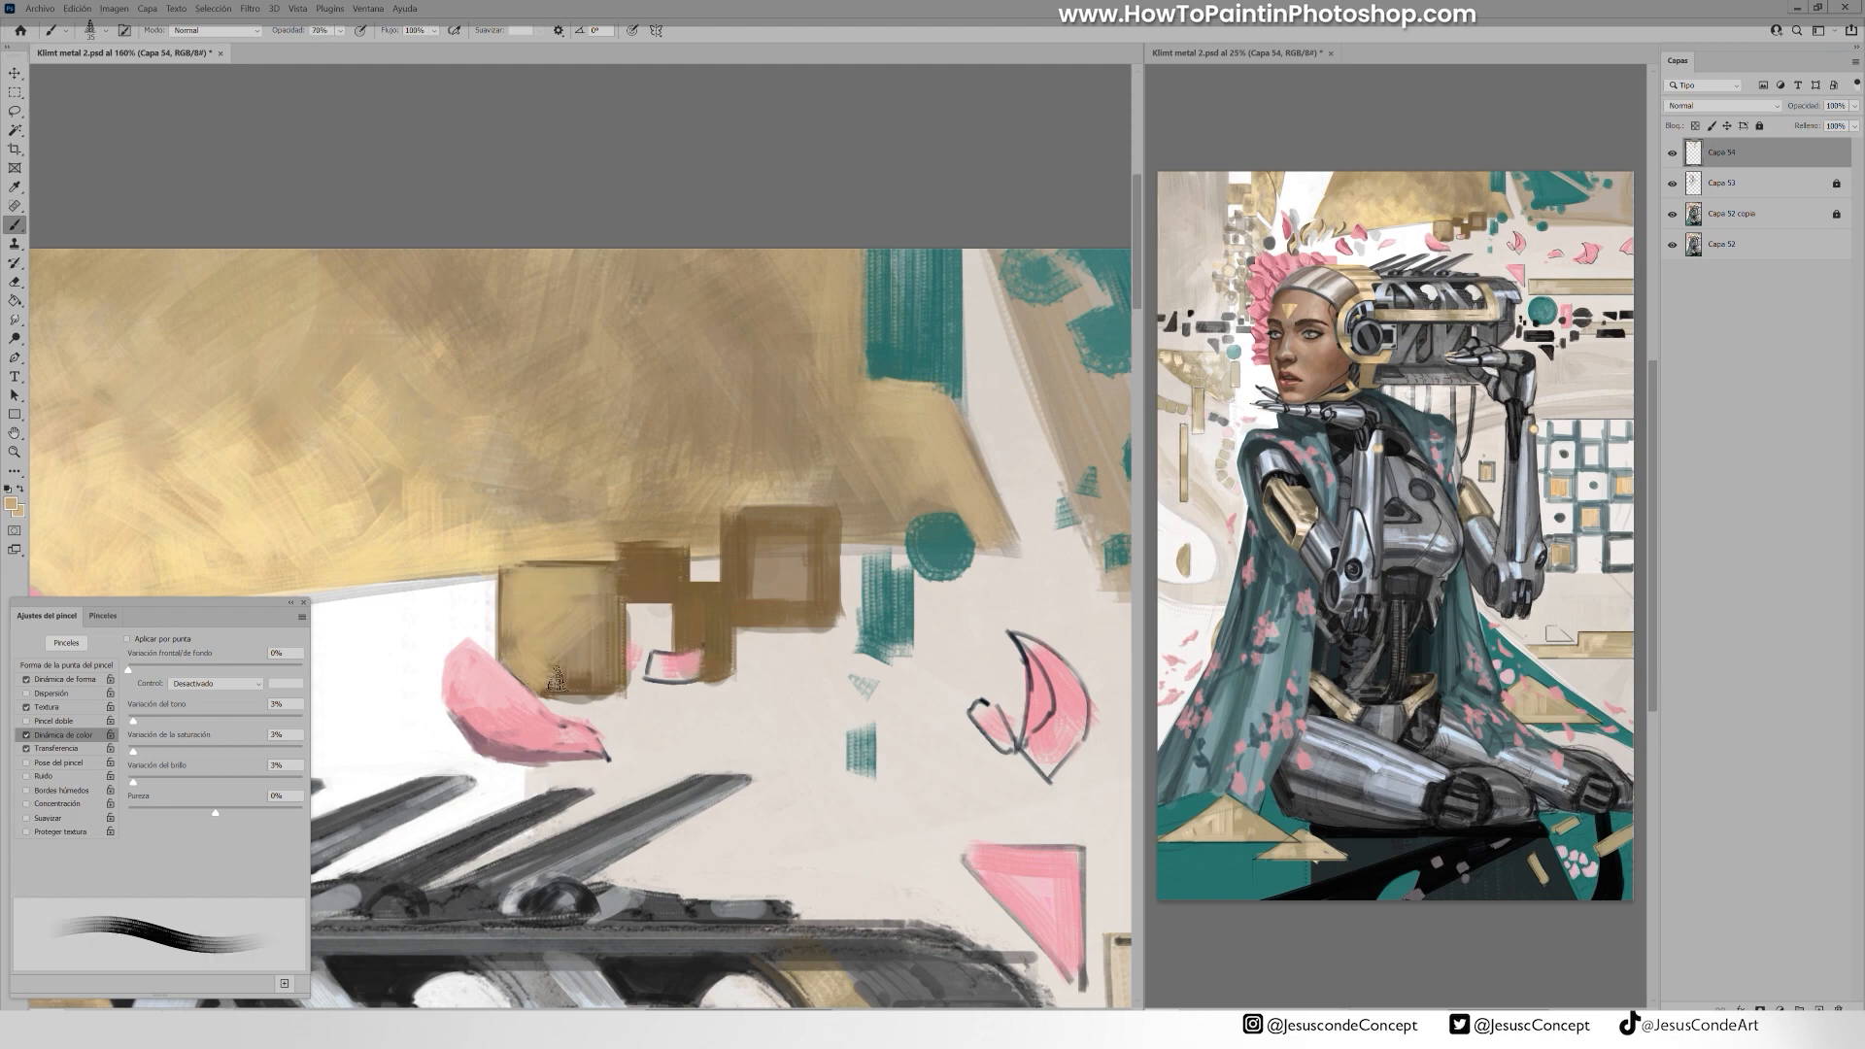
{"action": "left_click_drag", "start_coordinate": [612, 607], "coordinate": [603, 685]}
{"action": "left_click_drag", "start_coordinate": [680, 593], "coordinate": [719, 675]}
{"action": "mouse_move", "coordinate": [738, 533]}
{"action": "left_mouse_down"}
{"action": "mouse_move", "coordinate": [777, 617]}
{"action": "mouse_move", "coordinate": [816, 583]}
{"action": "left_mouse_up"}
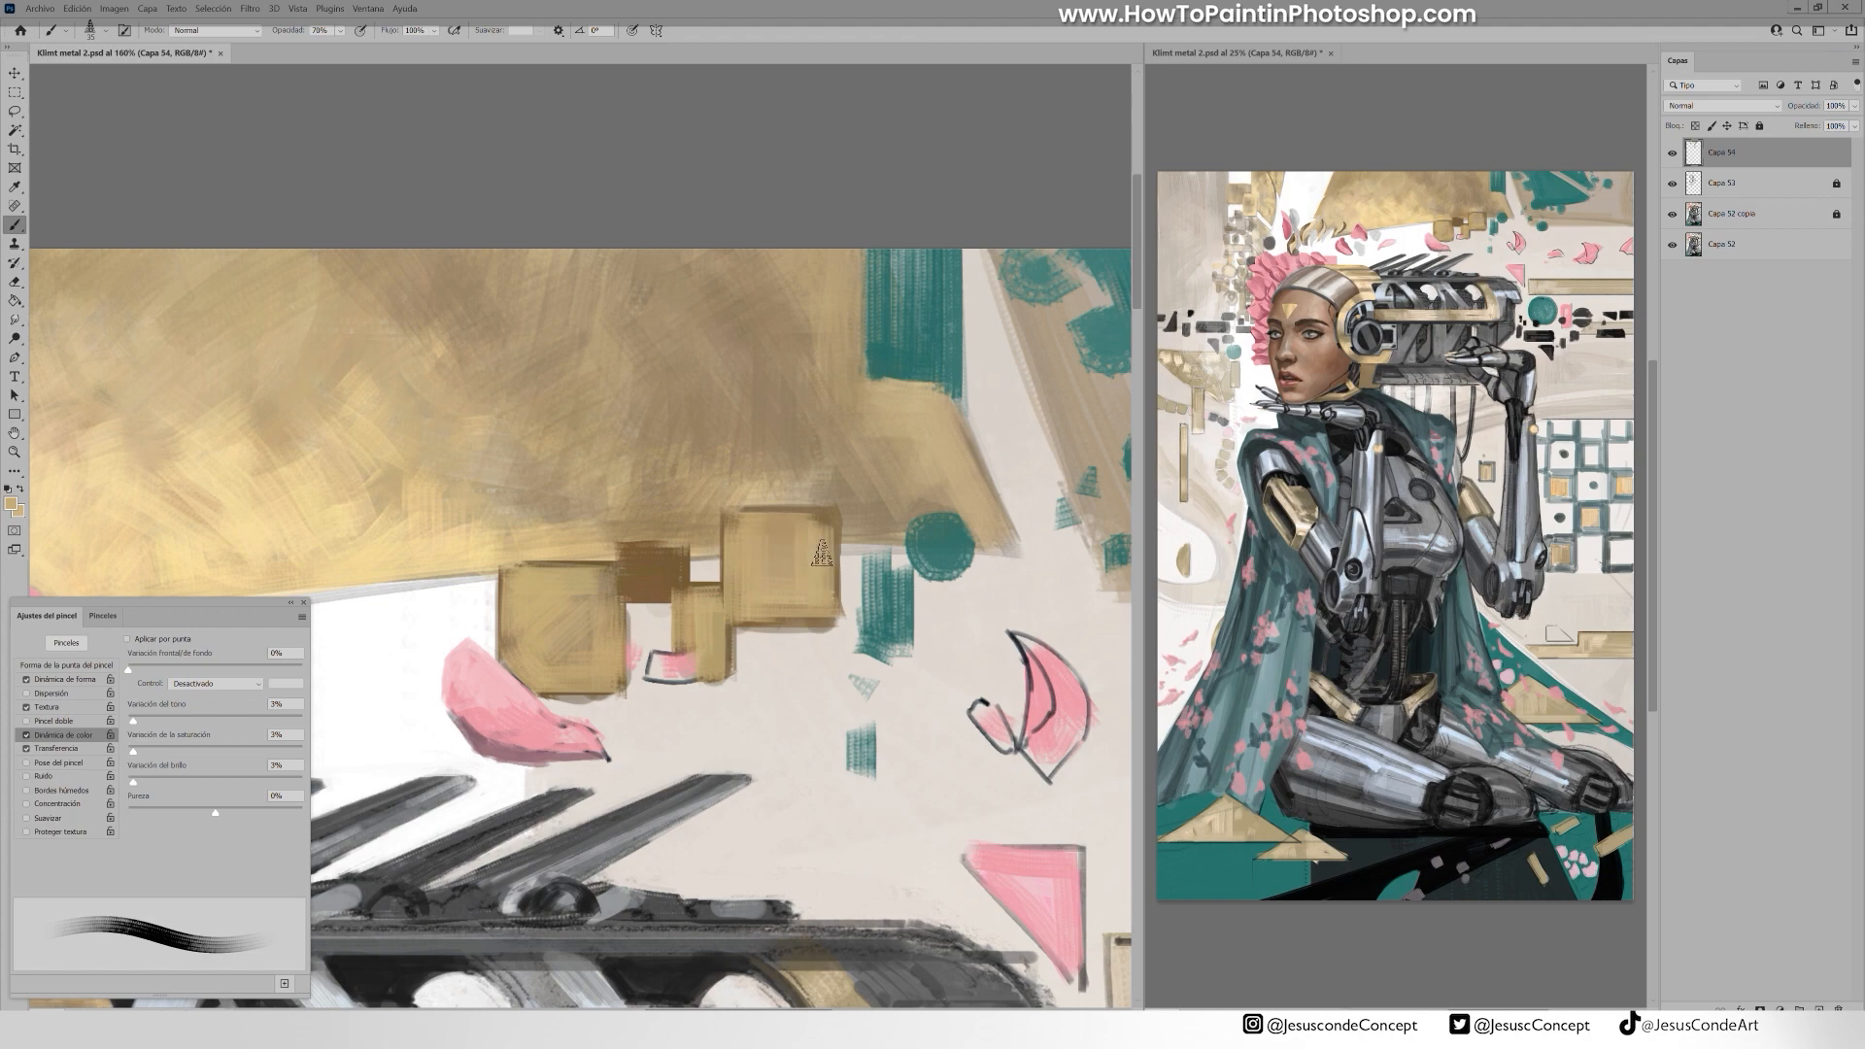
Refine the largest golden square and cover the remaining small brown square with gold strokes, using a smaller brush
{"action": "left_click_drag", "start_coordinate": [817, 510], "coordinate": [830, 593]}
{"action": "key", "text": "bracketleft"}
{"action": "key", "text": "bracketleft"}
{"action": "mouse_move", "coordinate": [630, 554]}
{"action": "left_mouse_down"}
{"action": "mouse_move", "coordinate": [641, 590]}
{"action": "mouse_move", "coordinate": [791, 478]}
{"action": "mouse_move", "coordinate": [1051, 407]}
{"action": "left_mouse_up"}
Touch up the golden panel's lower area beside the gold petals with sampled gold tones
{"action": "left_click", "coordinate": [684, 485], "text": "alt"}
{"action": "left_click", "coordinate": [563, 476], "text": "alt"}
{"action": "mouse_move", "coordinate": [564, 485]}
{"action": "left_mouse_down"}
{"action": "mouse_move", "coordinate": [836, 453]}
{"action": "mouse_move", "coordinate": [854, 431]}
{"action": "mouse_move", "coordinate": [603, 475]}
{"action": "mouse_move", "coordinate": [417, 457]}
{"action": "left_mouse_up"}
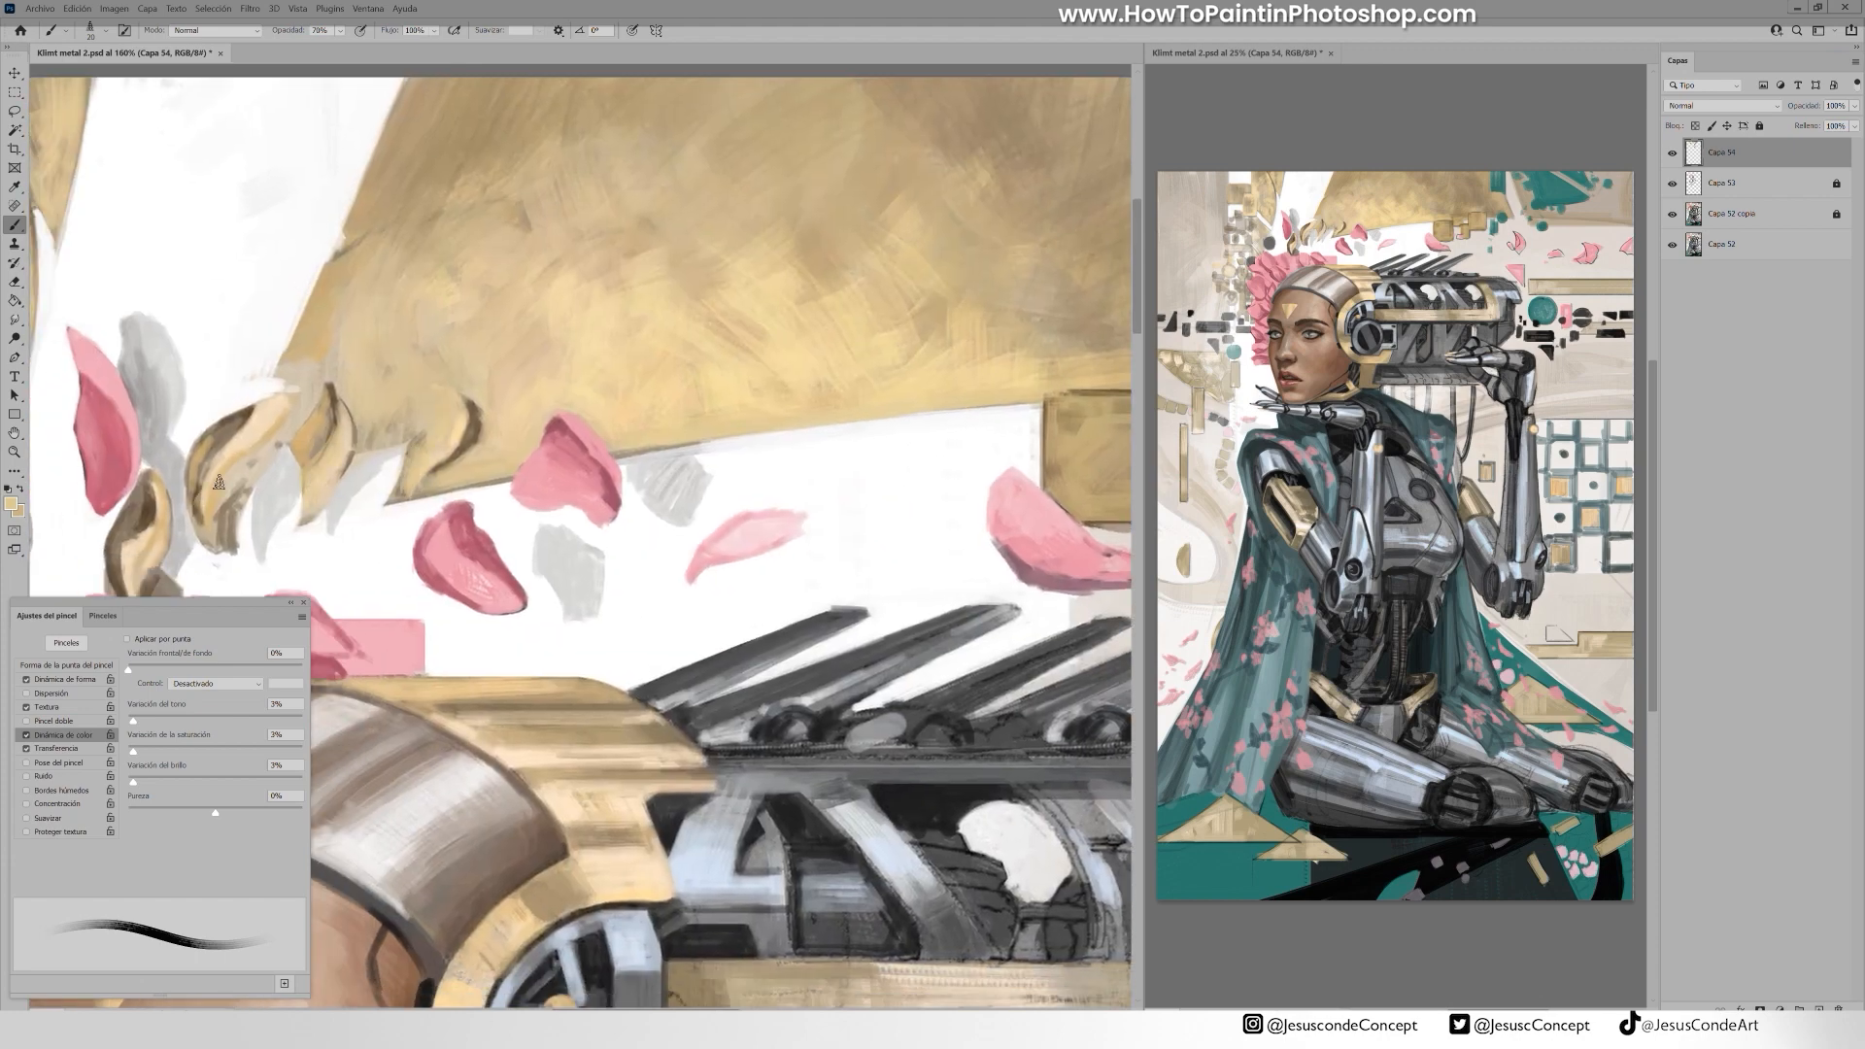
{"action": "left_click_drag", "start_coordinate": [219, 482], "coordinate": [450, 445]}
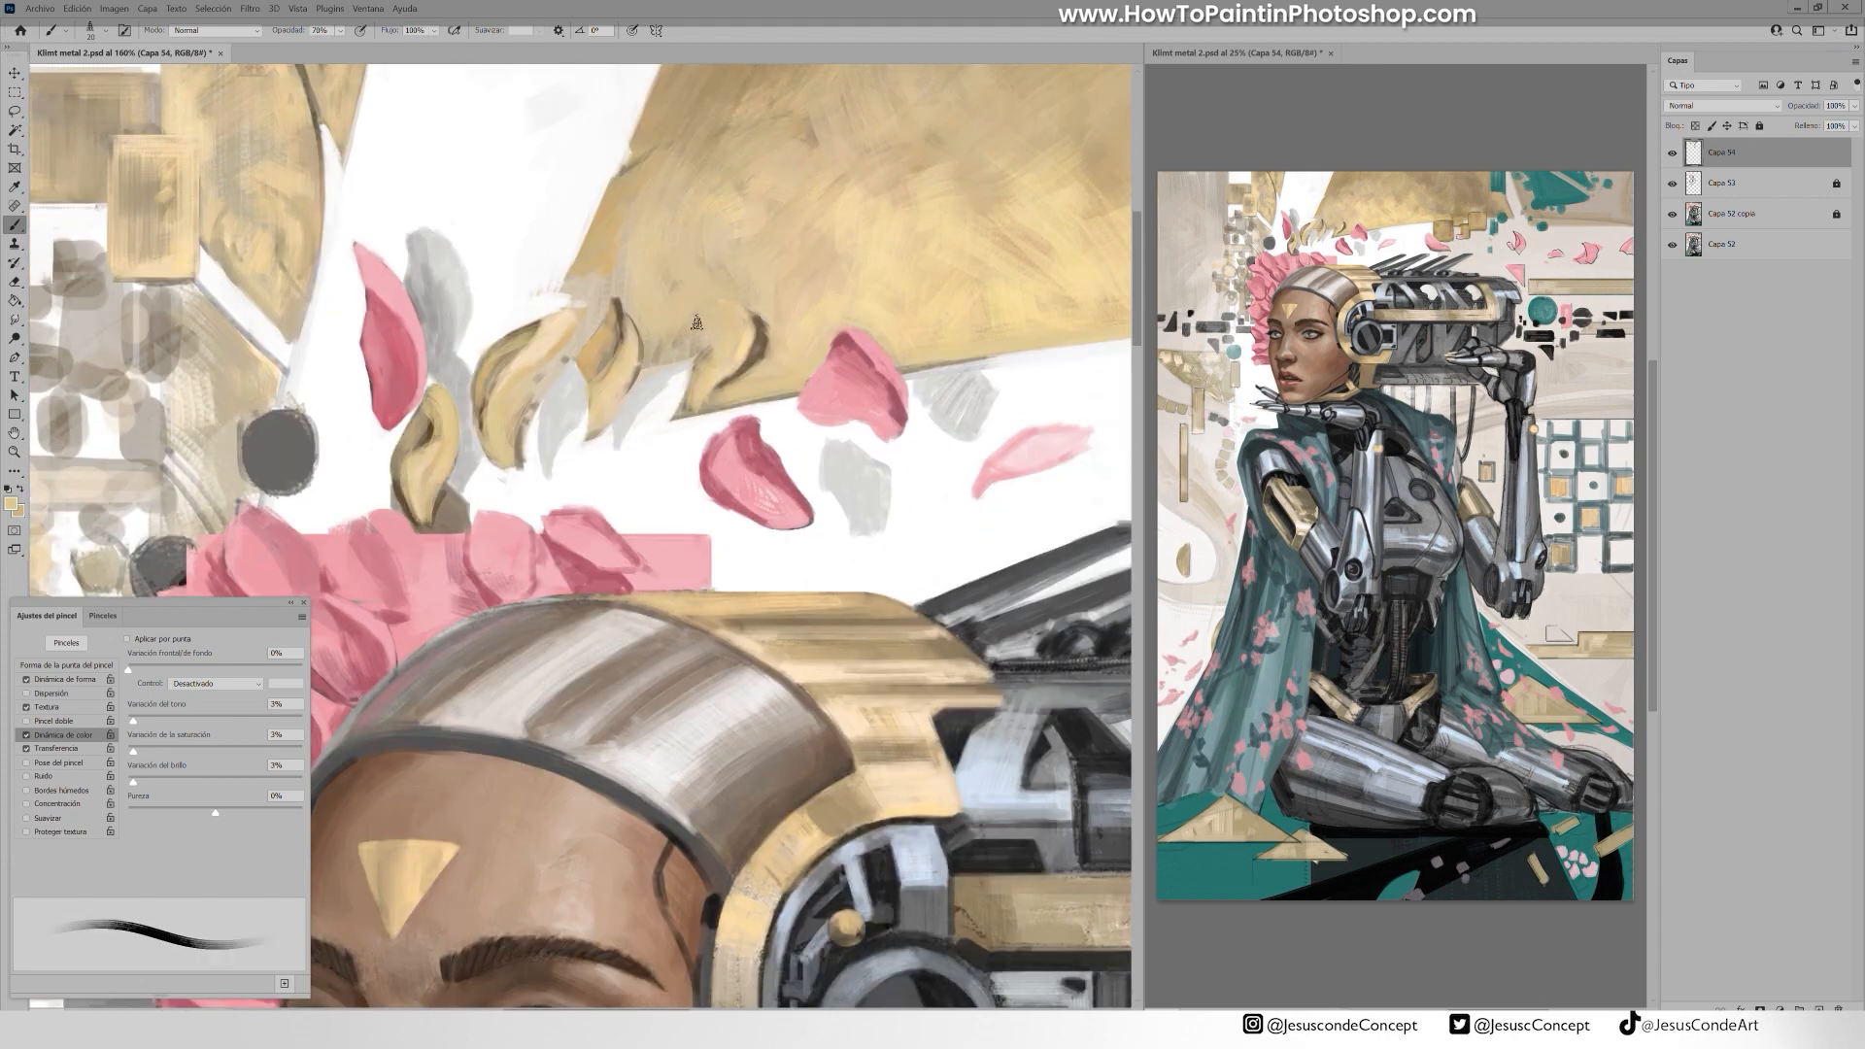
{"action": "left_click_drag", "start_coordinate": [228, 339], "coordinate": [526, 389]}
Blend sampled gold tones over the curved golden panel beside the overlapping blocks, first at 40% and then at 20% opacity
{"action": "left_click", "coordinate": [607, 262], "text": "alt"}
{"action": "key", "text": "4"}
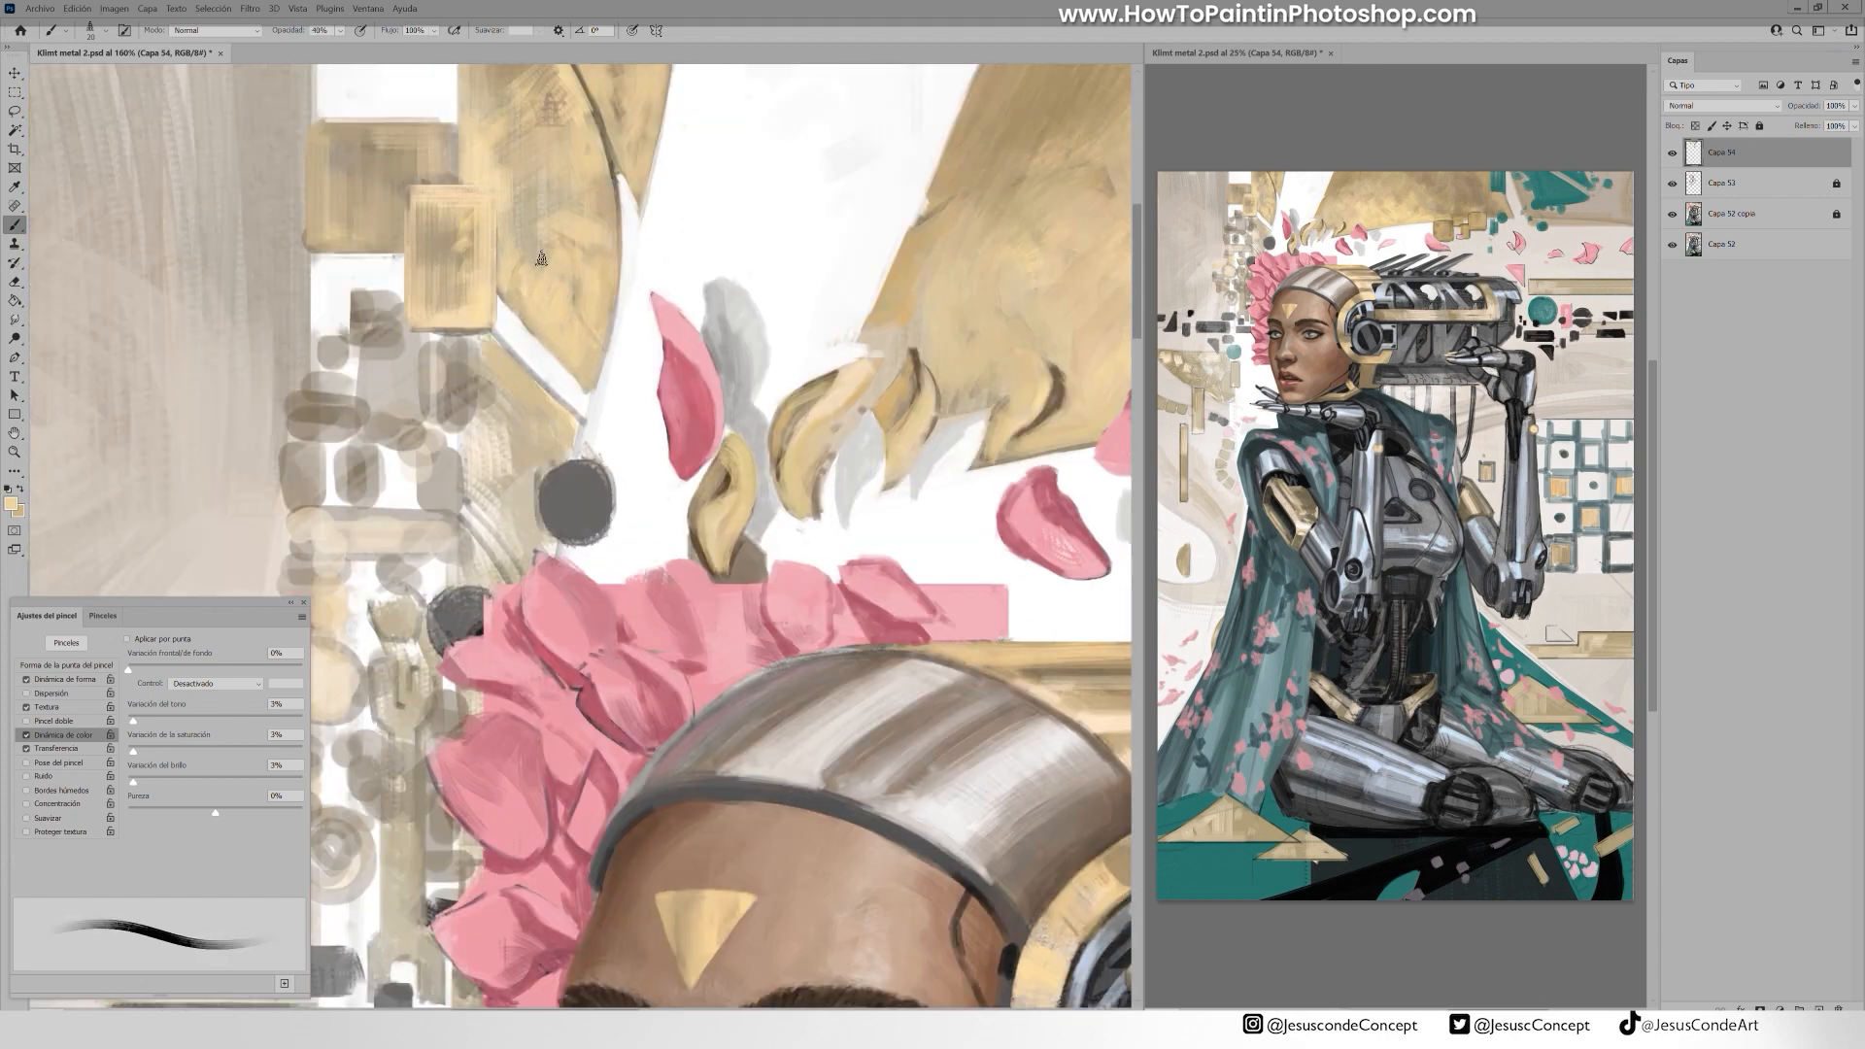
{"action": "mouse_move", "coordinate": [541, 259]}
{"action": "left_mouse_down"}
{"action": "mouse_move", "coordinate": [595, 194]}
{"action": "mouse_move", "coordinate": [534, 316]}
{"action": "left_mouse_up"}
{"action": "left_click", "coordinate": [486, 282], "text": "alt"}
{"action": "key", "text": "2"}
{"action": "left_click_drag", "start_coordinate": [488, 243], "coordinate": [502, 302]}
{"action": "left_click_drag", "start_coordinate": [611, 228], "coordinate": [598, 209]}
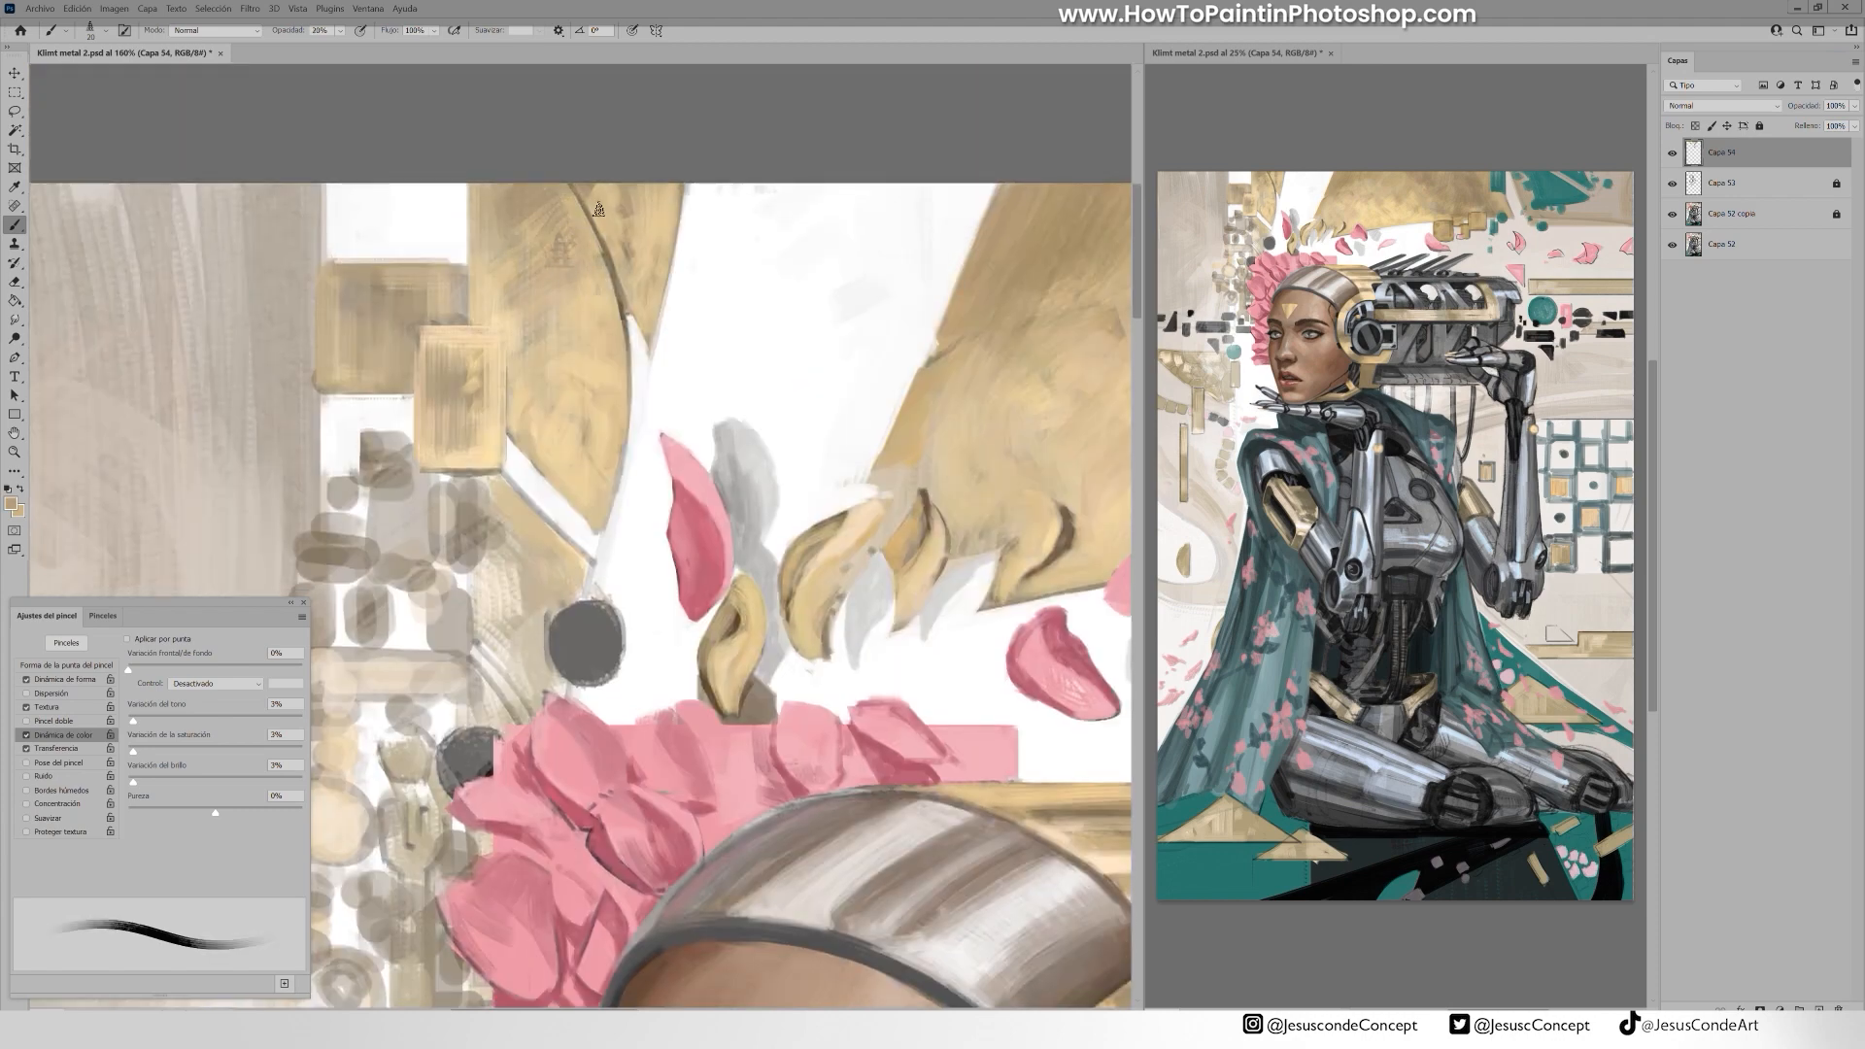
Smooth the two overlapping golden blocks and shade their edges with dark brown strokes at 40% opacity
{"action": "left_click_drag", "start_coordinate": [432, 456], "coordinate": [471, 362]}
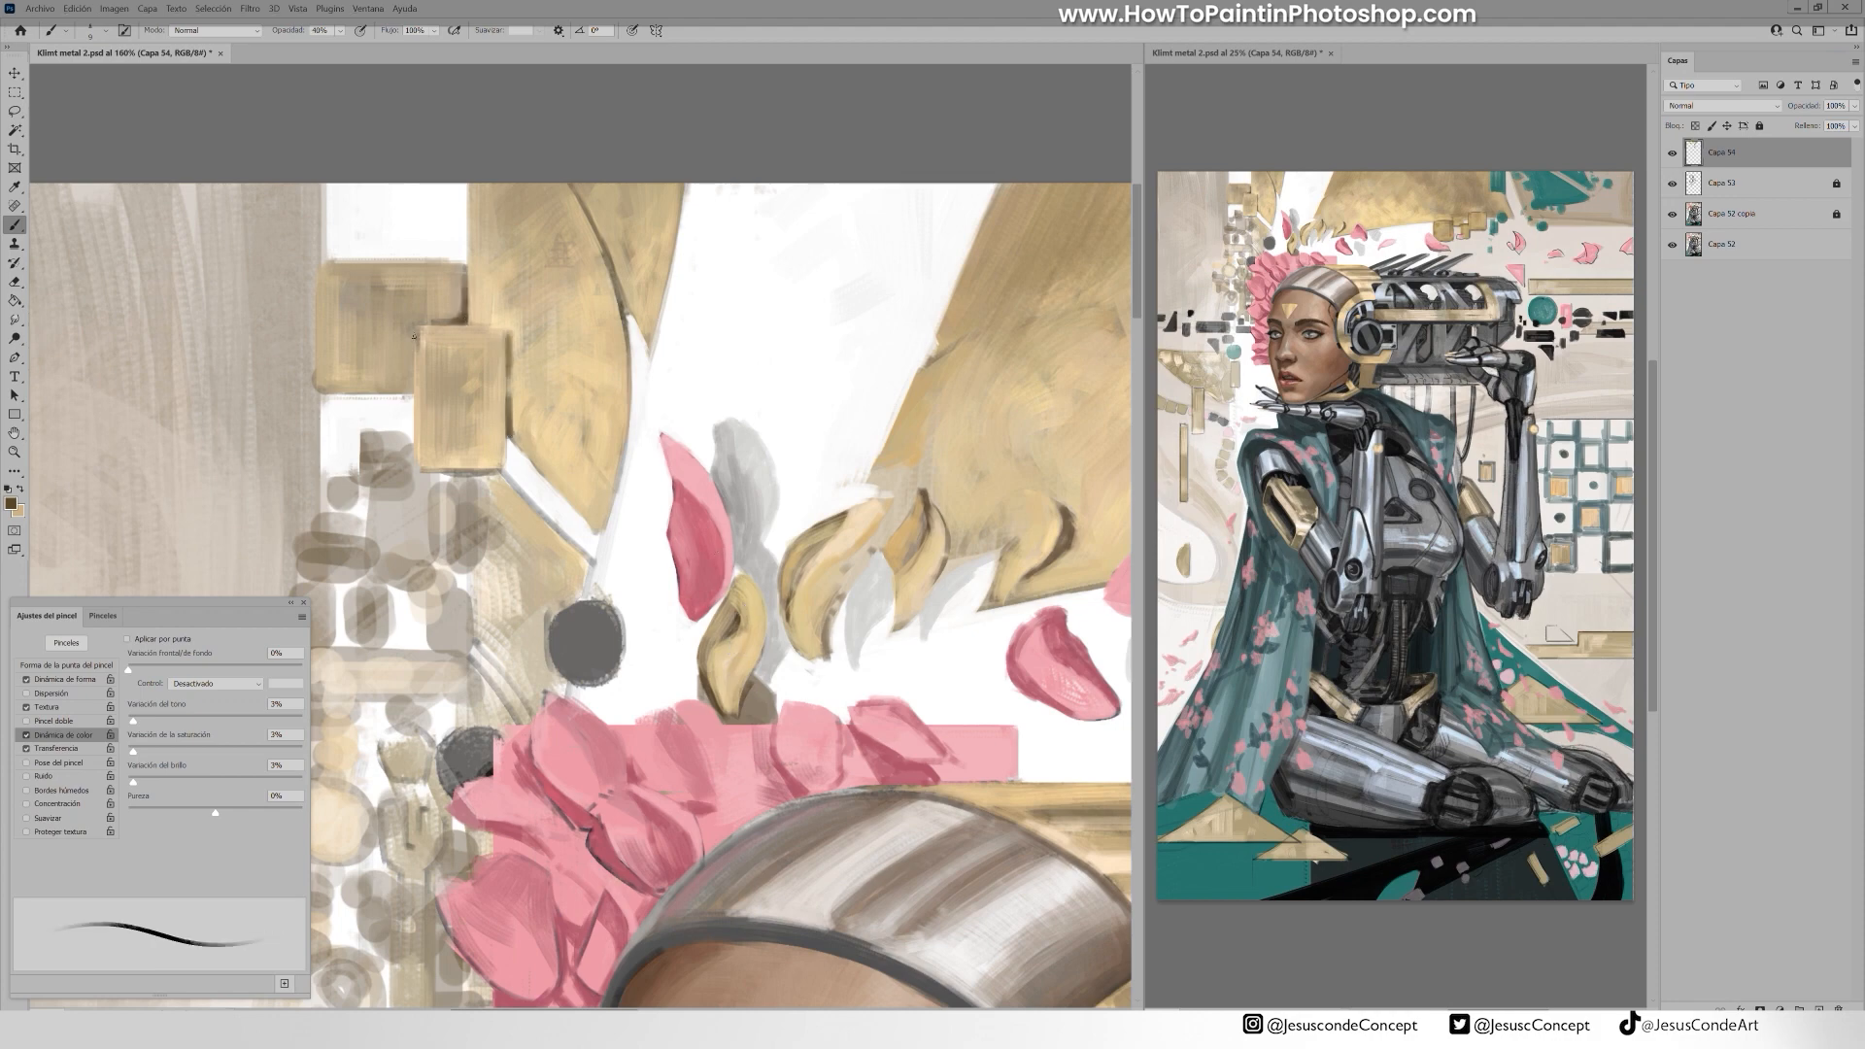
{"action": "left_click_drag", "start_coordinate": [458, 293], "coordinate": [544, 293]}
{"action": "left_click_drag", "start_coordinate": [467, 238], "coordinate": [467, 327]}
{"action": "left_click_drag", "start_coordinate": [661, 252], "coordinate": [477, 378]}
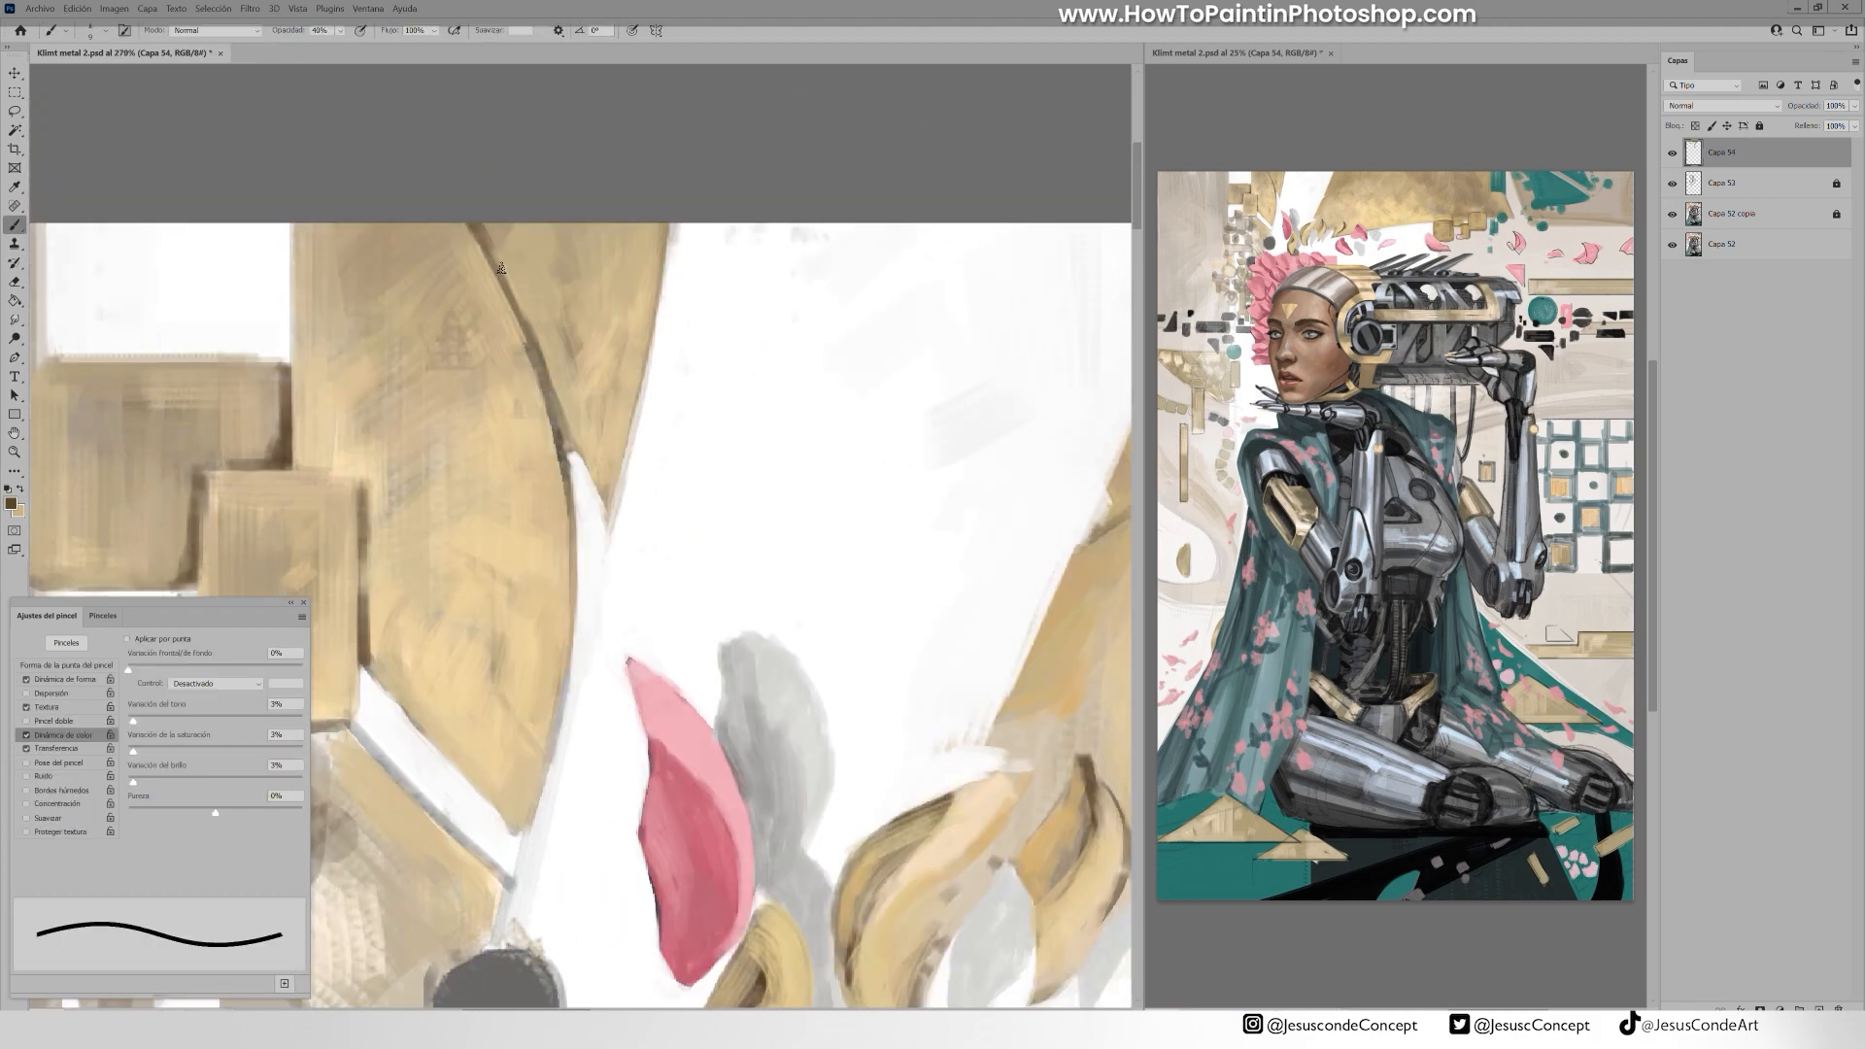
Darken the curved line on the narrow golden panel and paint a thin brown curve from the gold petal across the large panel
{"action": "left_click_drag", "start_coordinate": [478, 225], "coordinate": [541, 370]}
{"action": "left_click_drag", "start_coordinate": [643, 350], "coordinate": [544, 352]}
{"action": "left_click_drag", "start_coordinate": [767, 383], "coordinate": [294, 335]}
{"action": "left_click_drag", "start_coordinate": [680, 369], "coordinate": [743, 369]}
{"action": "left_click_drag", "start_coordinate": [271, 512], "coordinate": [408, 390]}
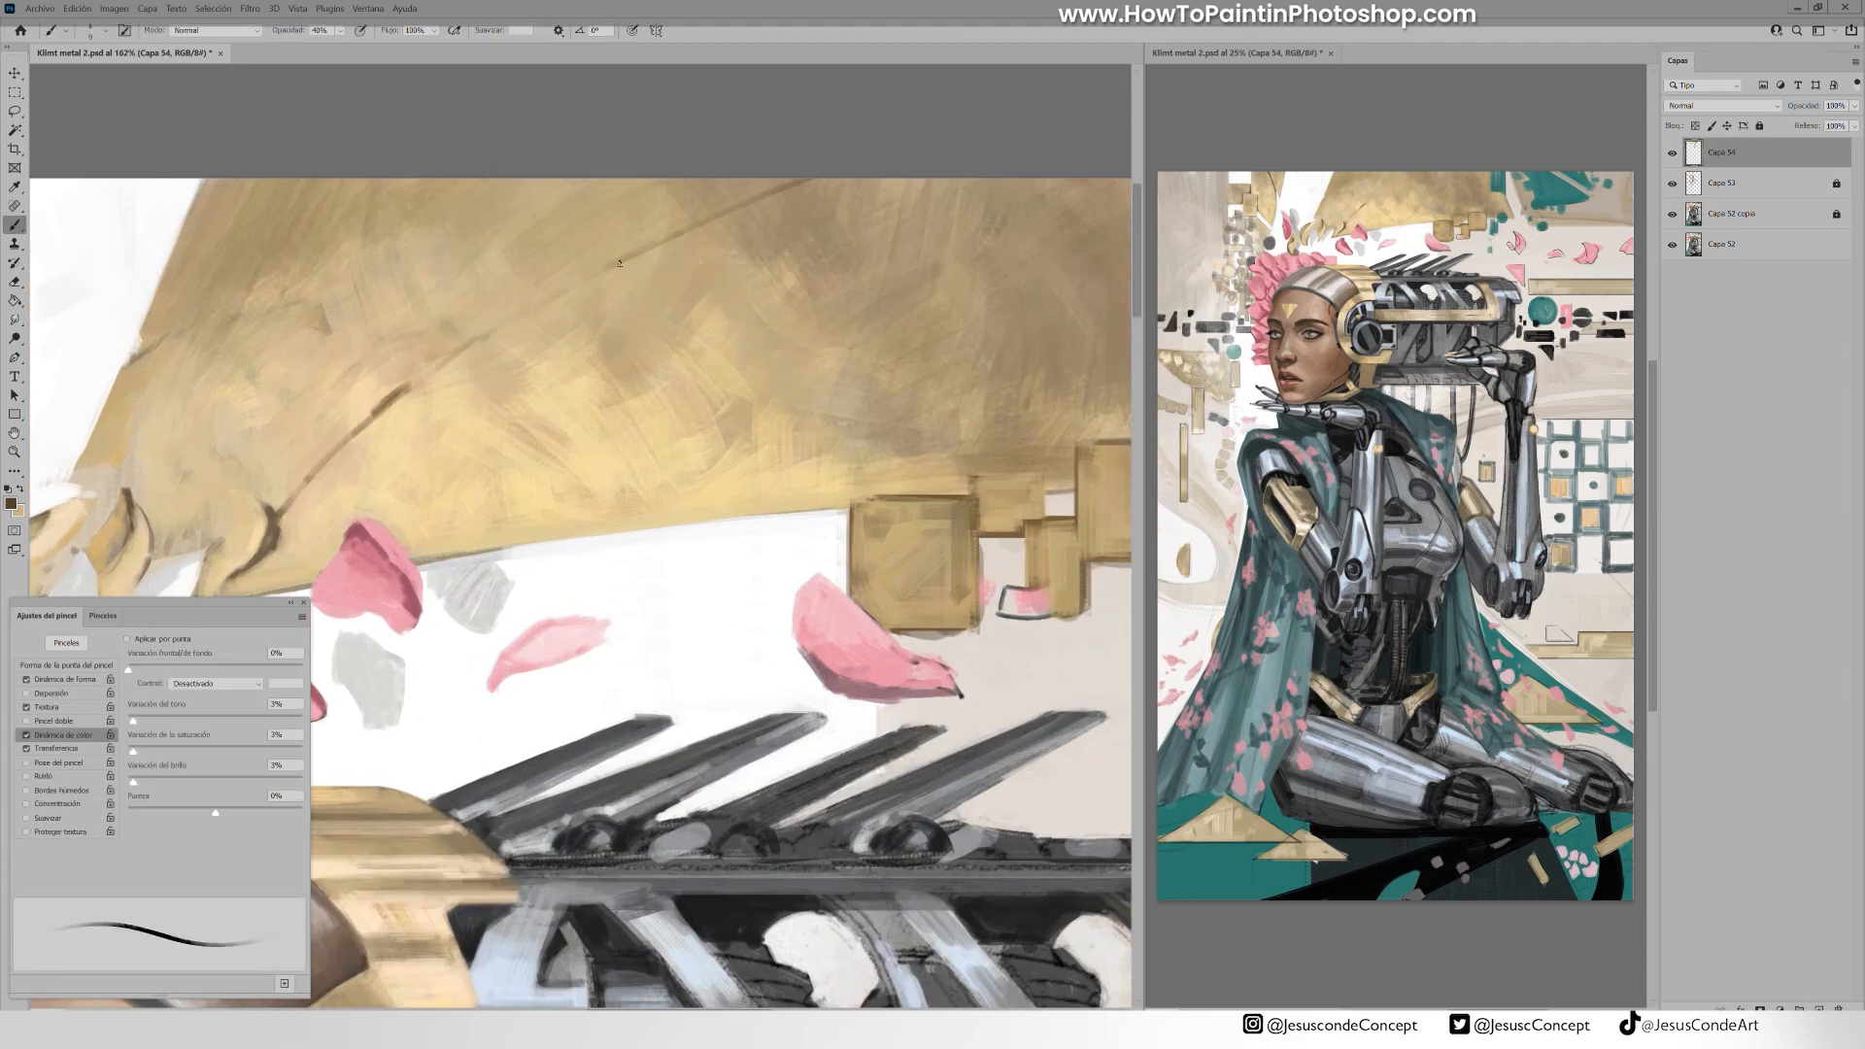
Define the edges of the golden squares around the small pink shape with dark brown strokes at 100% opacity
{"action": "left_click_drag", "start_coordinate": [975, 458], "coordinate": [726, 403]}
{"action": "left_click_drag", "start_coordinate": [726, 403], "coordinate": [806, 403]}
{"action": "key", "text": "0"}
{"action": "left_click_drag", "start_coordinate": [664, 477], "coordinate": [729, 456]}
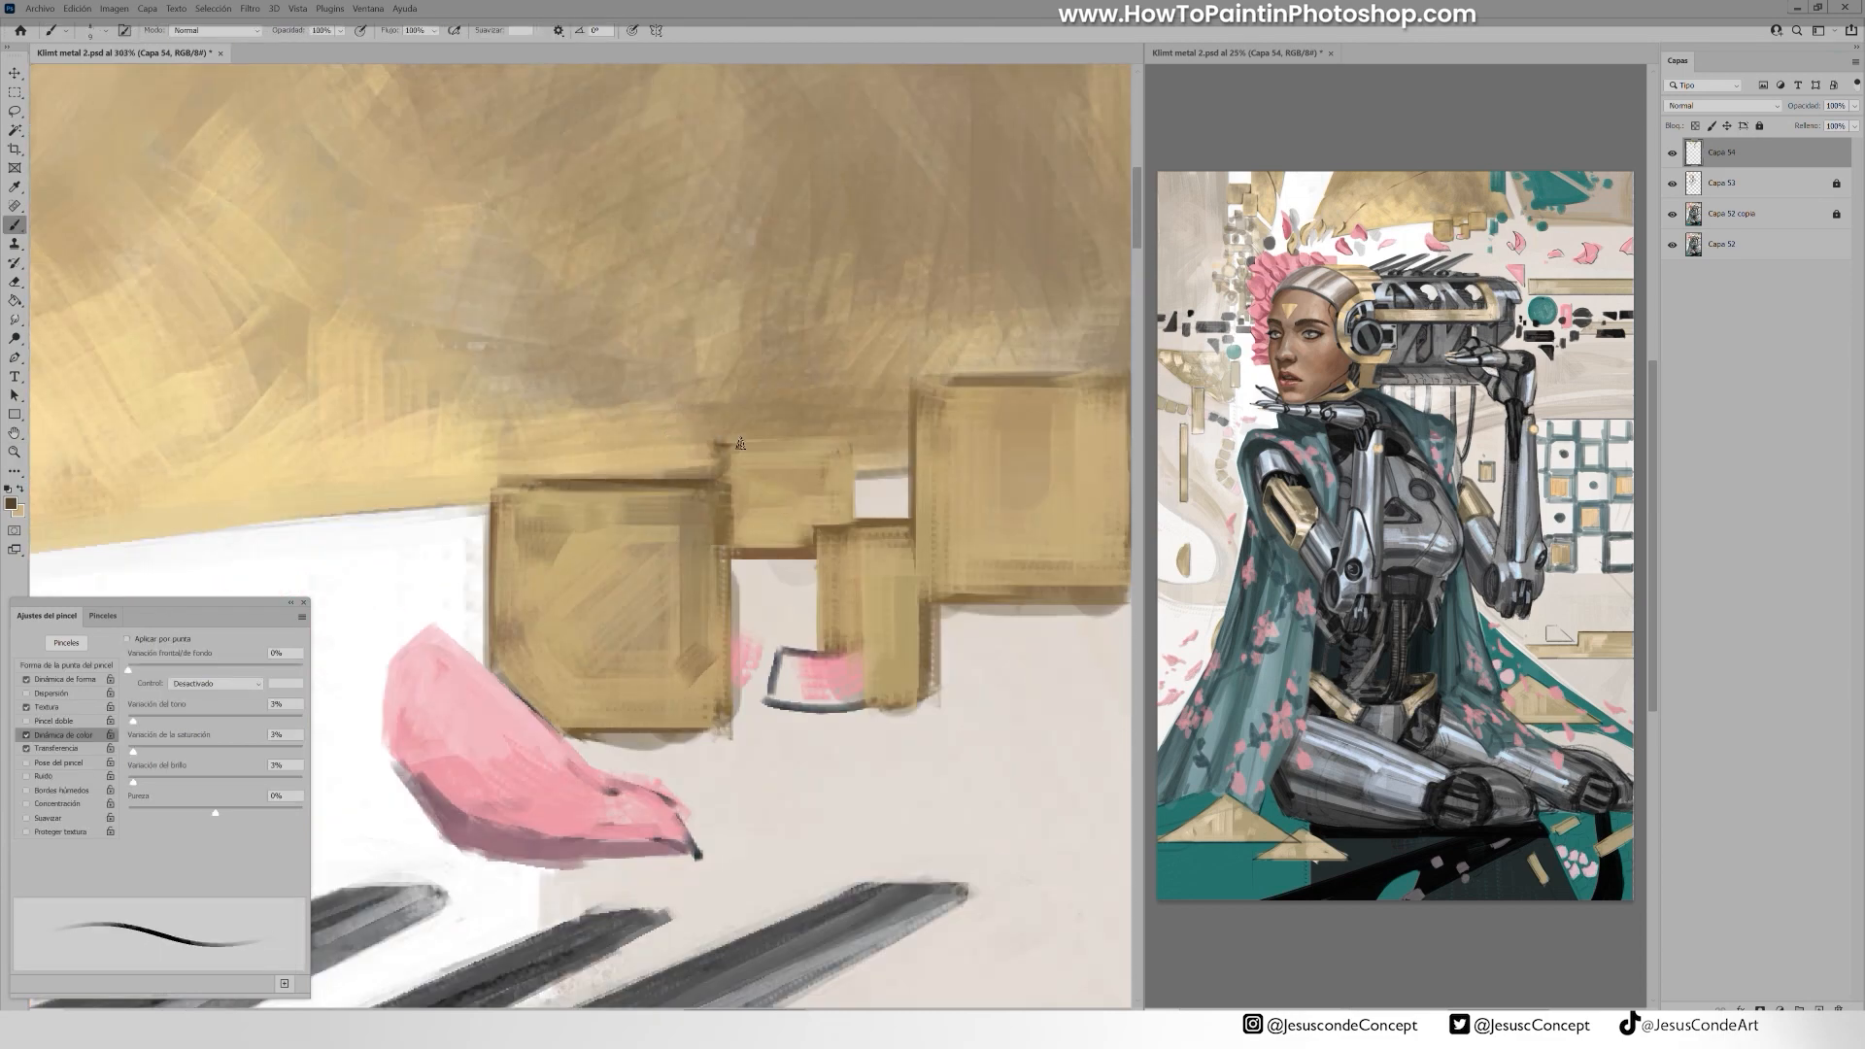
{"action": "mouse_move", "coordinate": [506, 581]}
{"action": "left_mouse_down"}
{"action": "mouse_move", "coordinate": [554, 516]}
{"action": "mouse_move", "coordinate": [714, 505]}
{"action": "mouse_move", "coordinate": [583, 617]}
{"action": "left_mouse_up"}
{"action": "mouse_move", "coordinate": [505, 559]}
{"action": "left_mouse_down"}
{"action": "mouse_move", "coordinate": [519, 675]}
{"action": "mouse_move", "coordinate": [588, 708]}
{"action": "left_mouse_up"}
{"action": "left_click_drag", "start_coordinate": [544, 704], "coordinate": [675, 711]}
{"action": "left_click", "coordinate": [636, 675], "text": "alt"}
{"action": "mouse_move", "coordinate": [668, 631]}
{"action": "left_mouse_down"}
{"action": "mouse_move", "coordinate": [641, 701]}
{"action": "mouse_move", "coordinate": [694, 709]}
{"action": "left_mouse_up"}
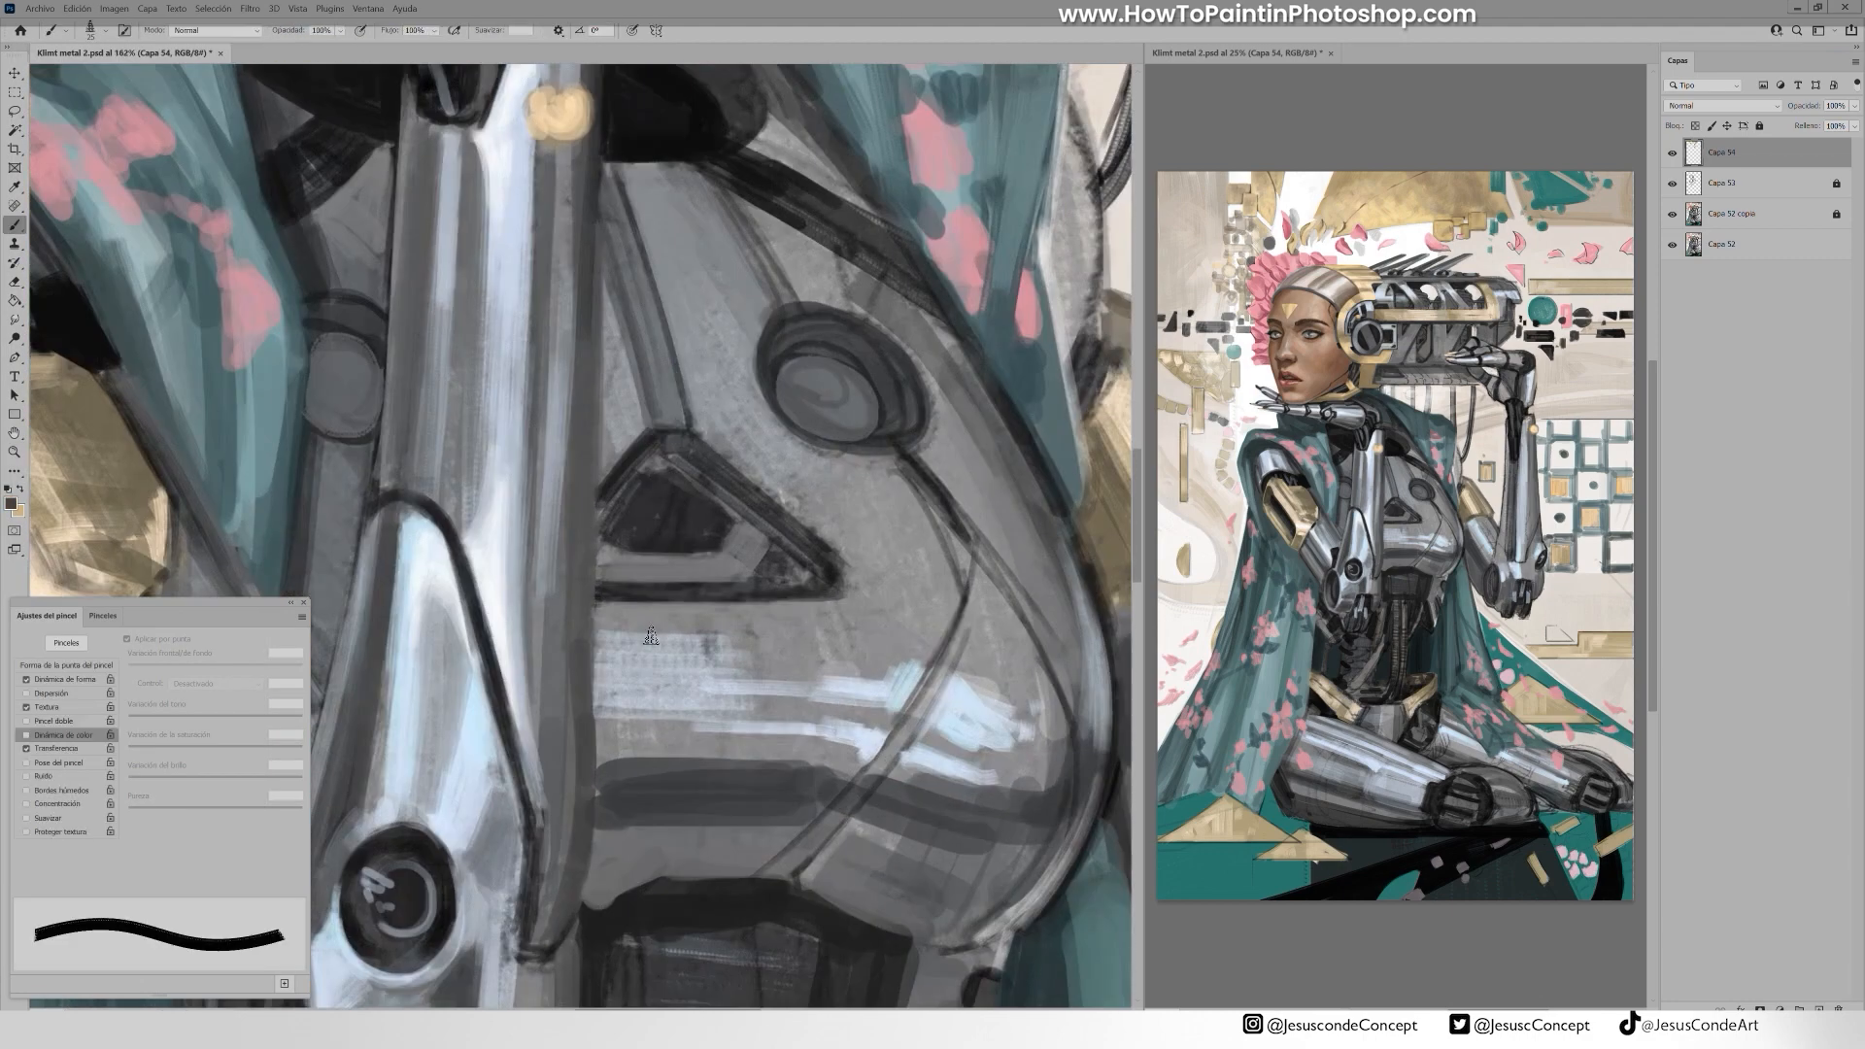
Lay sampled gray strokes over the chest plate beside the triangular recess at 30% opacity and hide the brush settings
{"action": "key", "text": "3"}
{"action": "mouse_move", "coordinate": [651, 636]}
{"action": "left_mouse_down"}
{"action": "mouse_move", "coordinate": [762, 646]}
{"action": "mouse_move", "coordinate": [825, 622]}
{"action": "mouse_move", "coordinate": [908, 643]}
{"action": "mouse_move", "coordinate": [884, 642]}
{"action": "left_mouse_up"}
{"action": "key", "text": "F5"}
{"action": "left_click_drag", "start_coordinate": [744, 461], "coordinate": [890, 558]}
{"action": "left_click", "coordinate": [798, 500], "text": "alt"}
{"action": "left_click_drag", "start_coordinate": [707, 433], "coordinate": [880, 573]}
Paint light blue reflections on the chest plate between the triangular recess and the round joint at higher brush opacity
{"action": "mouse_move", "coordinate": [853, 470]}
{"action": "left_mouse_down"}
{"action": "mouse_move", "coordinate": [727, 457]}
{"action": "mouse_move", "coordinate": [799, 529]}
{"action": "mouse_move", "coordinate": [814, 581]}
{"action": "left_mouse_up"}
{"action": "left_click", "coordinate": [776, 669], "text": "alt"}
{"action": "key", "text": "6"}
{"action": "mouse_move", "coordinate": [770, 464]}
{"action": "left_mouse_down"}
{"action": "mouse_move", "coordinate": [836, 573]}
{"action": "mouse_move", "coordinate": [708, 447]}
{"action": "left_mouse_up"}
{"action": "mouse_move", "coordinate": [612, 403]}
{"action": "left_mouse_down"}
{"action": "mouse_move", "coordinate": [685, 501]}
{"action": "mouse_move", "coordinate": [731, 498]}
{"action": "left_mouse_up"}
{"action": "left_click_drag", "start_coordinate": [571, 172], "coordinate": [571, 247]}
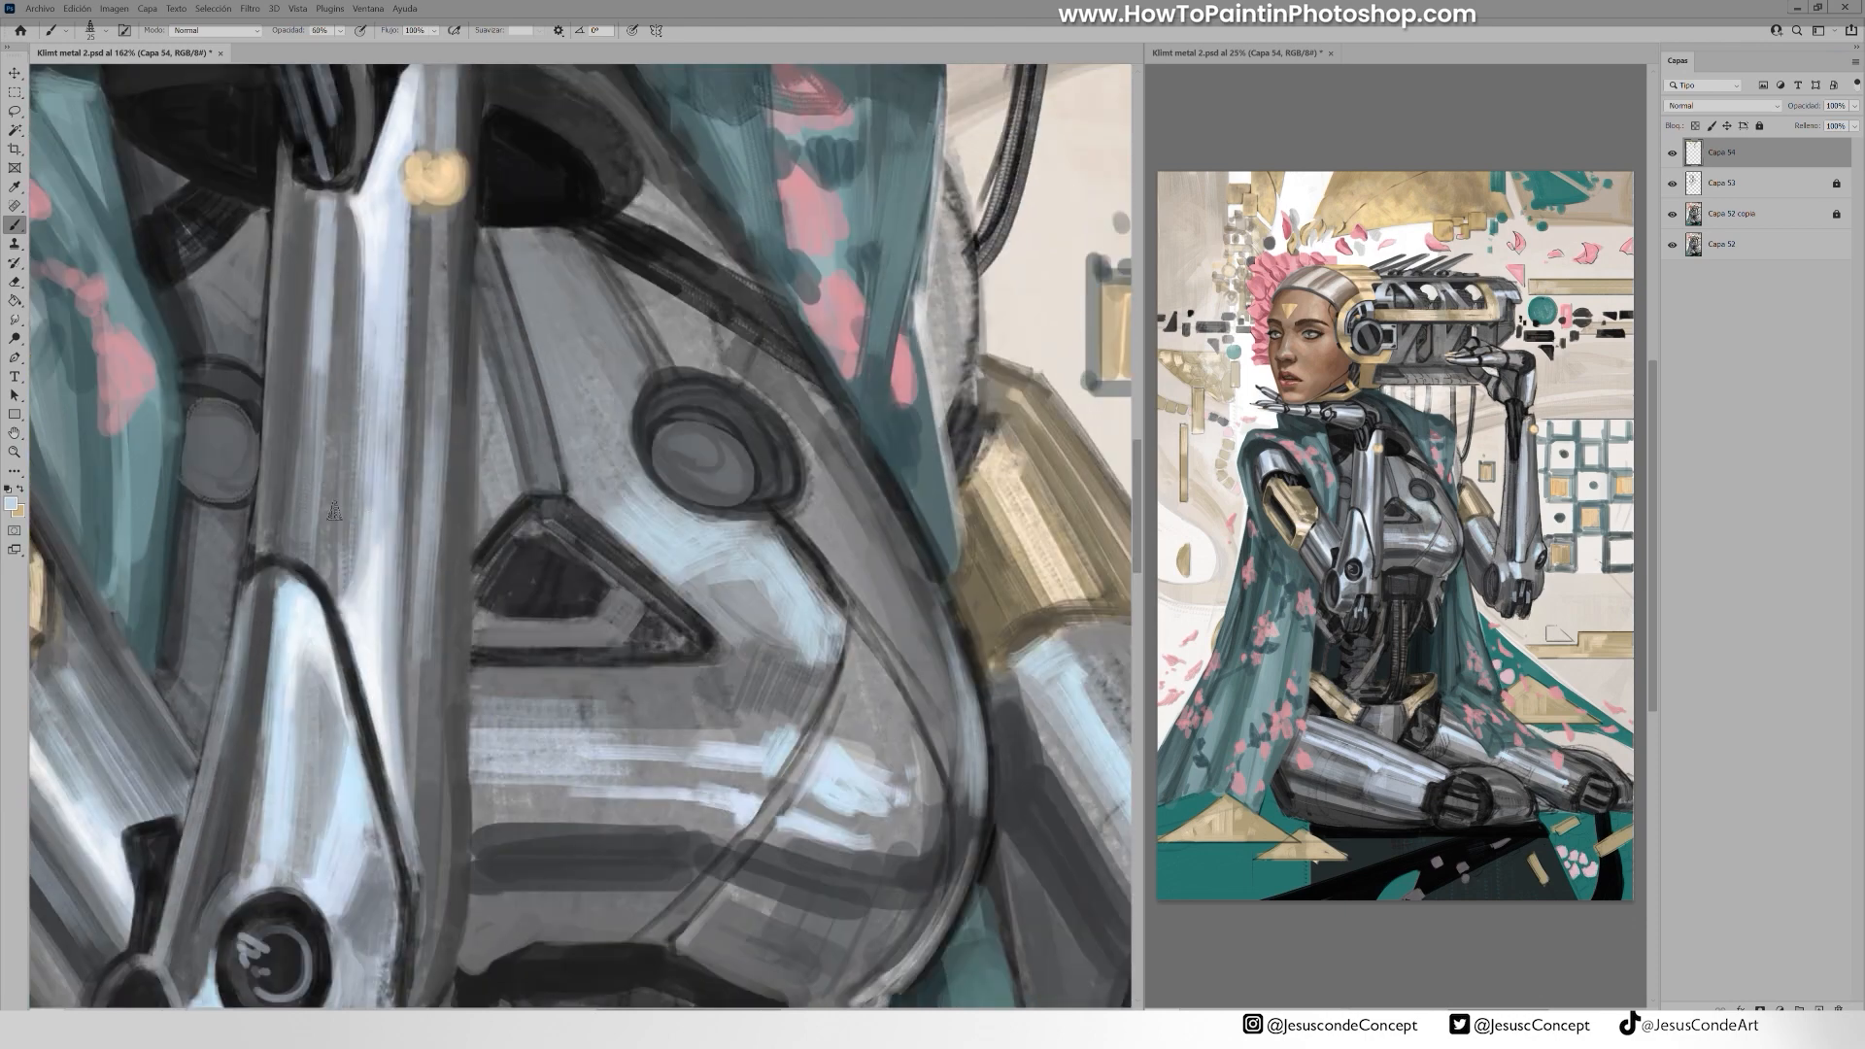
Sharpen the pale reflection bands across the chest plate and blend darker gray below the triangular recess's outer corner
{"action": "left_click", "coordinate": [571, 248], "text": "alt"}
{"action": "mouse_move", "coordinate": [492, 734]}
{"action": "left_mouse_down"}
{"action": "mouse_move", "coordinate": [531, 574]}
{"action": "mouse_move", "coordinate": [741, 589]}
{"action": "left_mouse_up"}
{"action": "left_click_drag", "start_coordinate": [512, 637], "coordinate": [774, 645]}
{"action": "left_click", "coordinate": [702, 610], "text": "alt"}
{"action": "mouse_move", "coordinate": [668, 612]}
{"action": "left_mouse_down"}
{"action": "mouse_move", "coordinate": [530, 611]}
{"action": "mouse_move", "coordinate": [682, 562]}
{"action": "left_mouse_up"}
{"action": "mouse_move", "coordinate": [670, 539]}
{"action": "left_mouse_down"}
{"action": "mouse_move", "coordinate": [515, 537]}
{"action": "mouse_move", "coordinate": [672, 535]}
{"action": "left_mouse_up"}
{"action": "left_click_drag", "start_coordinate": [589, 653], "coordinate": [580, 566]}
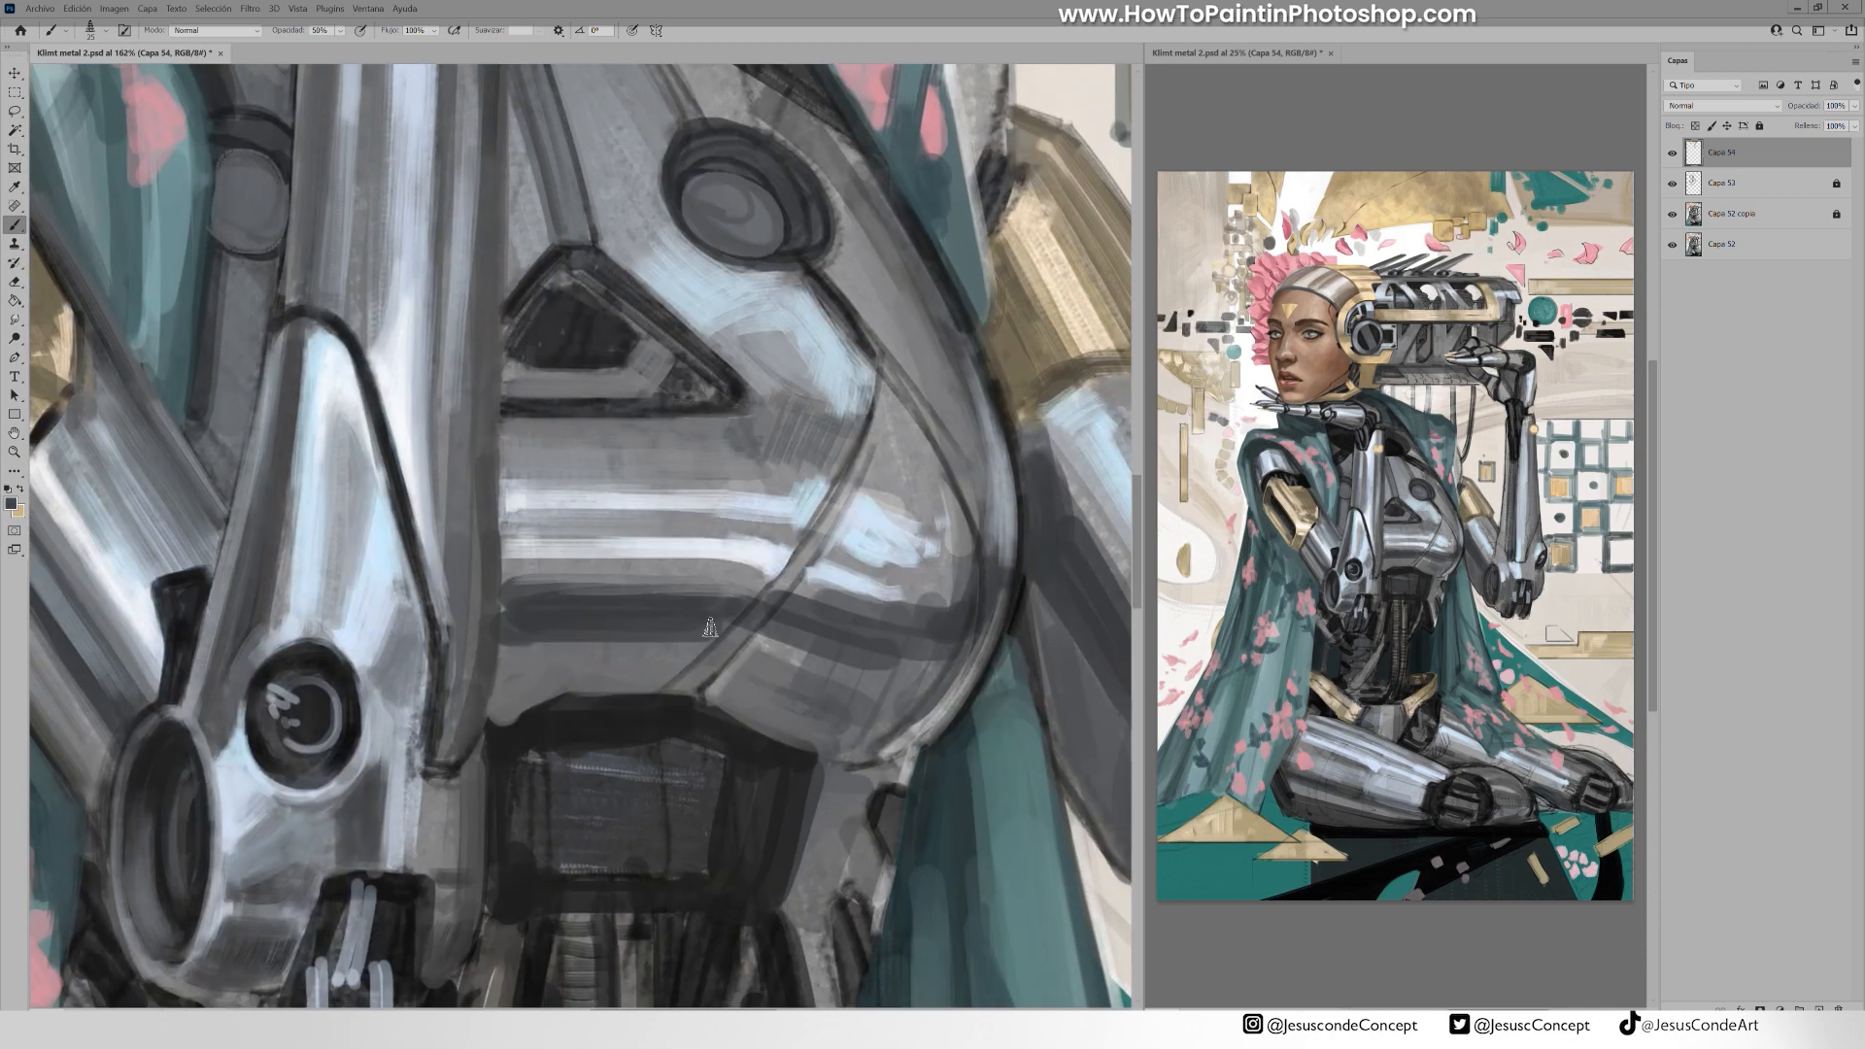
Reinforce the dark contour of the metal forearm next to the chest plate with a sampled dark tone
{"action": "left_click", "coordinate": [447, 393], "text": "alt"}
{"action": "left_click_drag", "start_coordinate": [455, 397], "coordinate": [450, 691]}
{"action": "left_click_drag", "start_coordinate": [481, 532], "coordinate": [449, 729]}
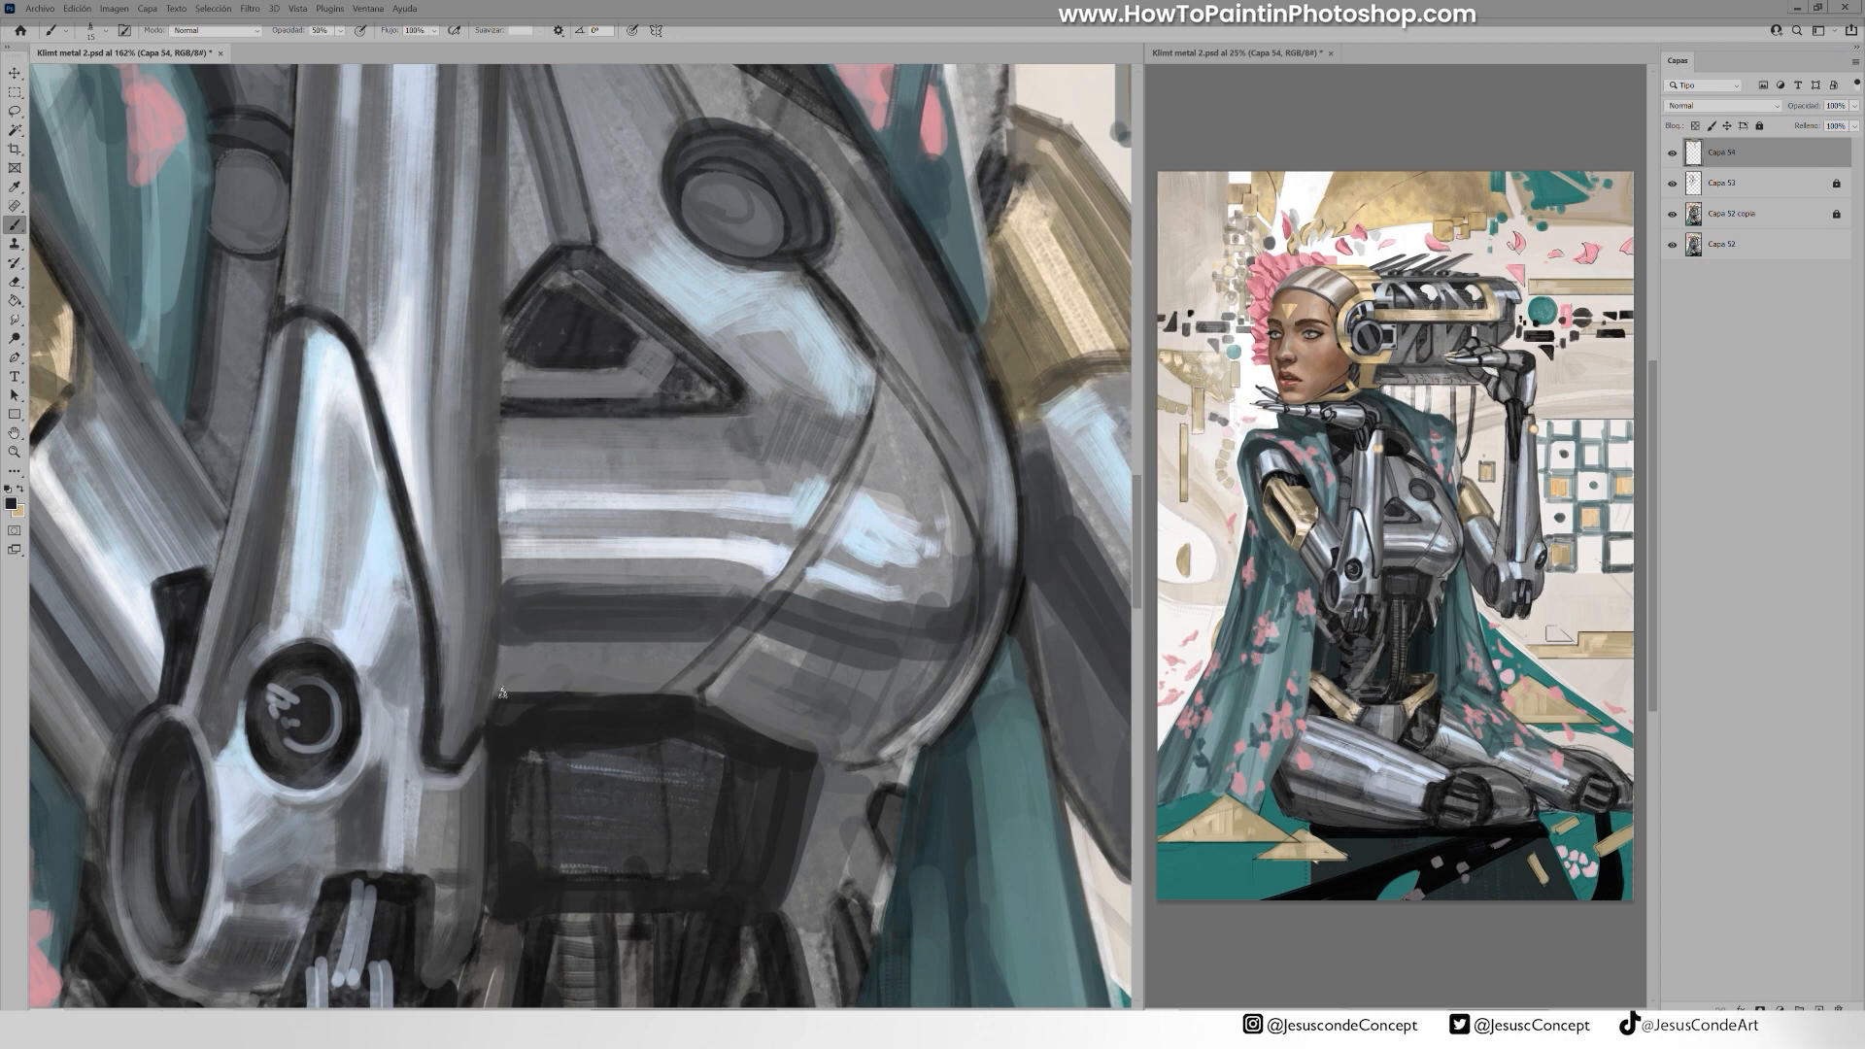
Blend the dark band and gray areas around the chest plate's reflections with sampled metal tones
{"action": "mouse_move", "coordinate": [512, 608]}
{"action": "left_mouse_down"}
{"action": "mouse_move", "coordinate": [621, 666]}
{"action": "mouse_move", "coordinate": [539, 679]}
{"action": "mouse_move", "coordinate": [646, 680]}
{"action": "left_mouse_up"}
{"action": "left_click_drag", "start_coordinate": [626, 637], "coordinate": [525, 635]}
{"action": "left_click", "coordinate": [671, 611], "text": "alt"}
{"action": "left_click_drag", "start_coordinate": [670, 608], "coordinate": [520, 593]}
{"action": "left_click", "coordinate": [525, 526], "text": "alt"}
{"action": "mouse_move", "coordinate": [507, 525]}
{"action": "left_mouse_down"}
{"action": "mouse_move", "coordinate": [660, 521]}
{"action": "mouse_move", "coordinate": [553, 437]}
{"action": "mouse_move", "coordinate": [724, 404]}
{"action": "left_mouse_up"}
{"action": "left_click", "coordinate": [534, 394], "text": "alt"}
{"action": "key", "text": "7"}
{"action": "left_click_drag", "start_coordinate": [696, 413], "coordinate": [658, 541]}
{"action": "mouse_move", "coordinate": [466, 461]}
{"action": "left_mouse_down"}
{"action": "mouse_move", "coordinate": [541, 389]}
{"action": "mouse_move", "coordinate": [694, 520]}
{"action": "left_mouse_up"}
Outline the triangular chest recess with clean dark strokes using a smaller brush
{"action": "left_click", "coordinate": [603, 509], "text": "alt"}
{"action": "key", "text": "bracketleft"}
{"action": "key", "text": "bracketleft"}
{"action": "mouse_move", "coordinate": [619, 472]}
{"action": "left_mouse_down"}
{"action": "mouse_move", "coordinate": [591, 504]}
{"action": "mouse_move", "coordinate": [473, 486]}
{"action": "left_mouse_up"}
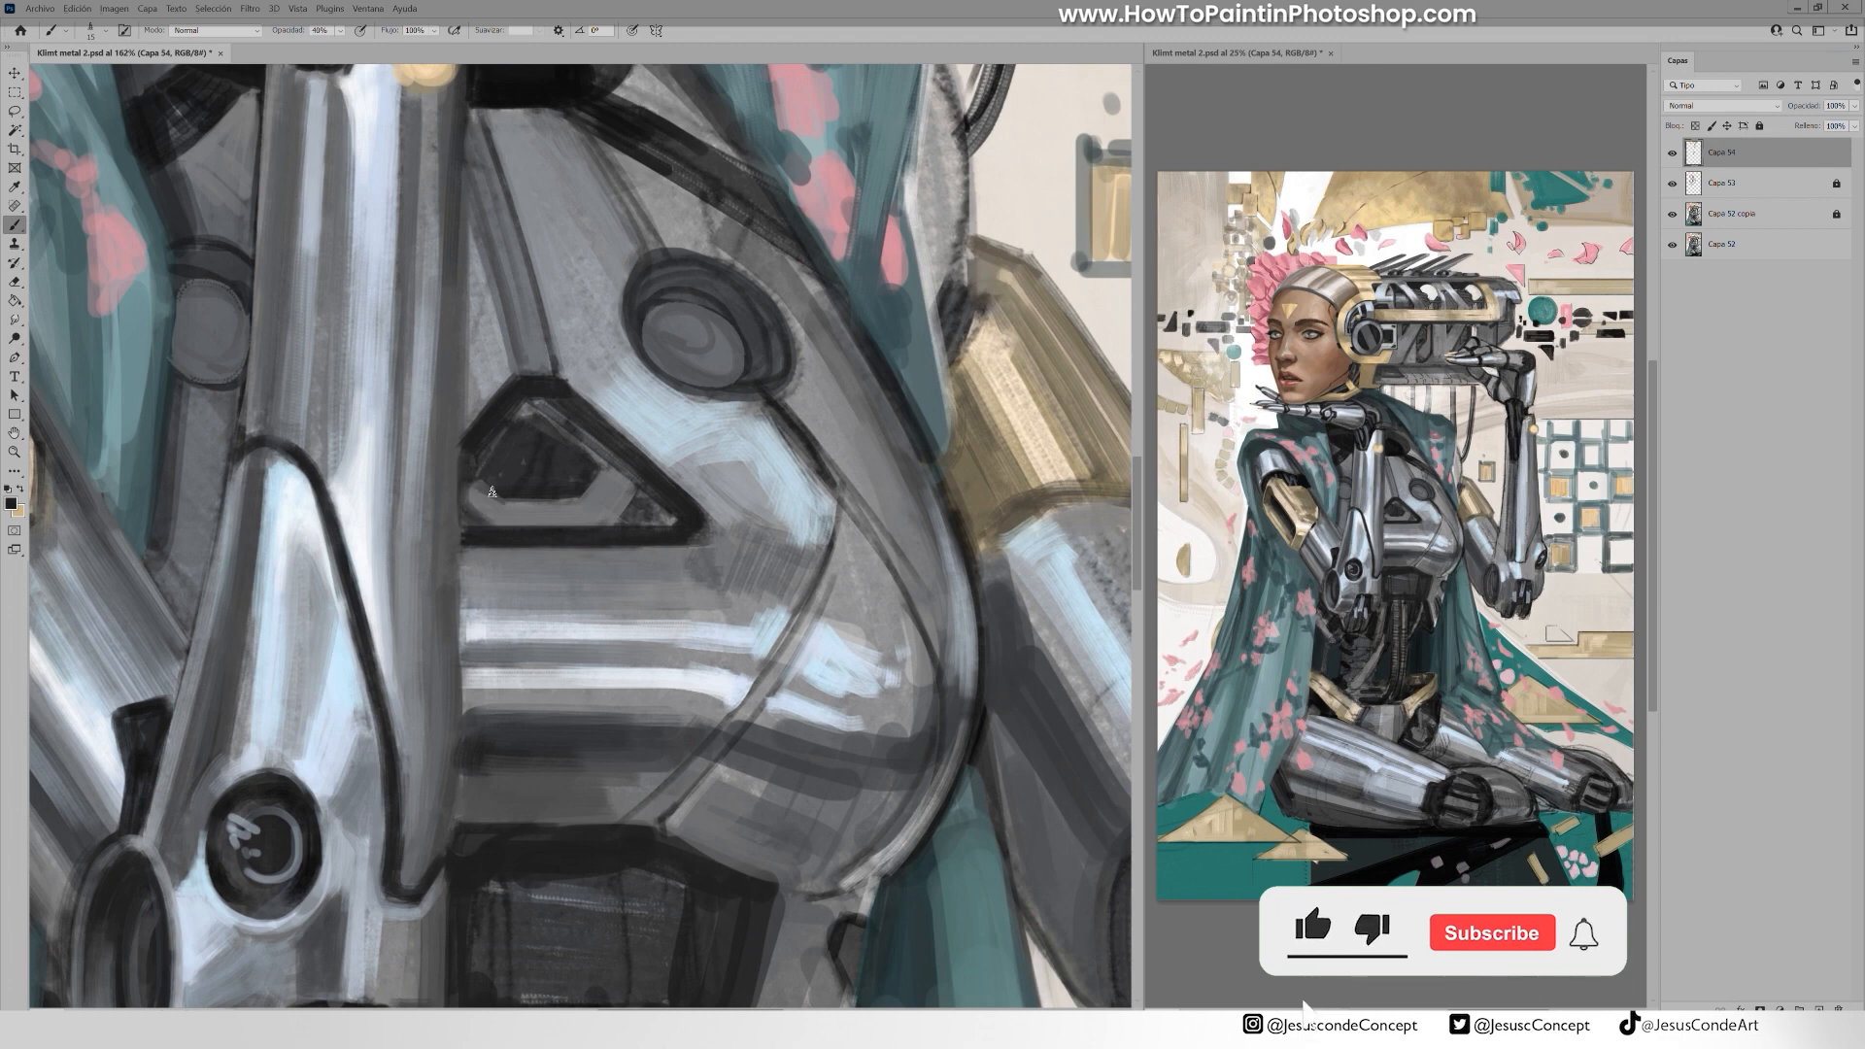
{"action": "left_click", "coordinate": [500, 377], "text": "alt"}
{"action": "left_click_drag", "start_coordinate": [508, 385], "coordinate": [461, 455]}
Extend the light blue highlight from the triangular recess to the seam below the round joint at 40% opacity
{"action": "left_click_drag", "start_coordinate": [691, 405], "coordinate": [719, 447]}
{"action": "mouse_move", "coordinate": [591, 424]}
{"action": "left_mouse_down"}
{"action": "mouse_move", "coordinate": [729, 553]}
{"action": "mouse_move", "coordinate": [822, 585]}
{"action": "left_mouse_up"}
{"action": "left_click", "coordinate": [749, 593], "text": "alt"}
{"action": "left_click_drag", "start_coordinate": [763, 550], "coordinate": [841, 614]}
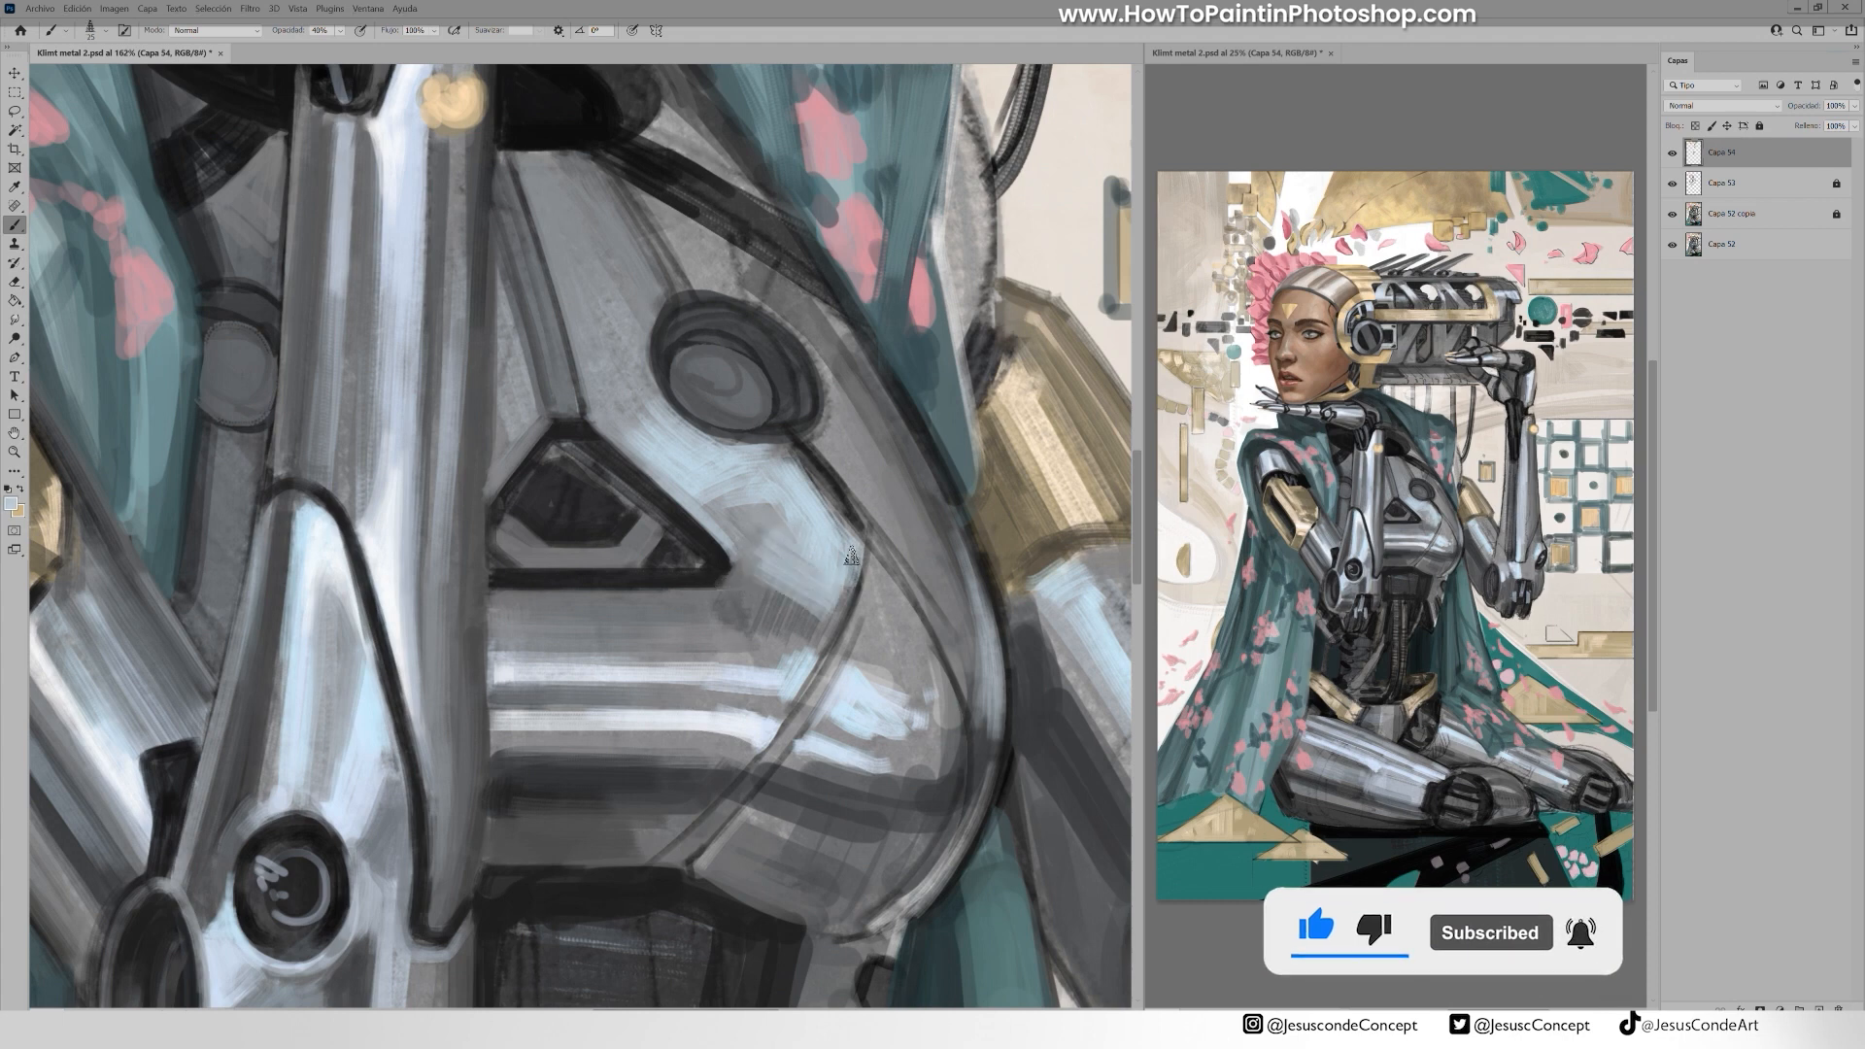
{"action": "left_click", "coordinate": [766, 491], "text": "alt"}
{"action": "mouse_move", "coordinate": [753, 507]}
{"action": "left_mouse_down"}
{"action": "mouse_move", "coordinate": [781, 538]}
{"action": "mouse_move", "coordinate": [654, 412]}
{"action": "left_mouse_up"}
{"action": "left_click_drag", "start_coordinate": [634, 426], "coordinate": [711, 498]}
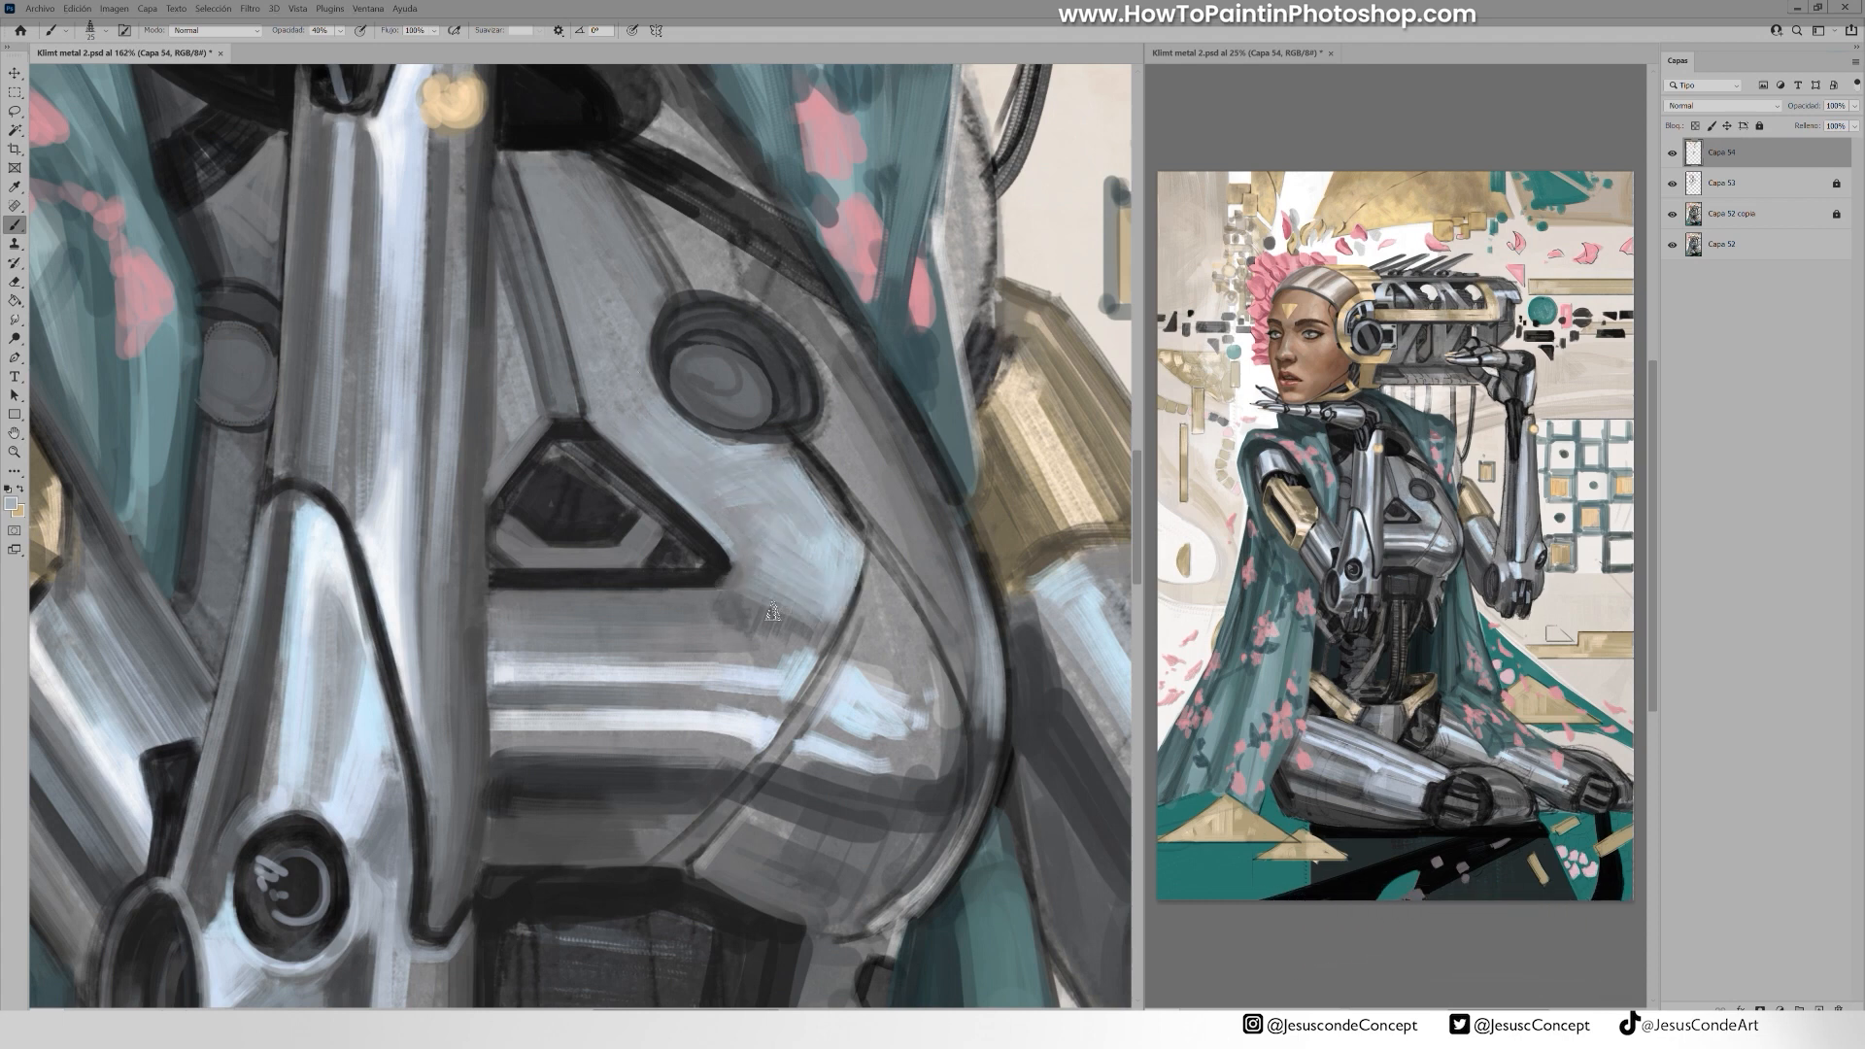
Blend gray shading below the blue highlight and paint pale reflections on the chest section beyond the seam
{"action": "mouse_move", "coordinate": [755, 599]}
{"action": "left_mouse_down"}
{"action": "mouse_move", "coordinate": [837, 636]}
{"action": "mouse_move", "coordinate": [880, 629]}
{"action": "left_mouse_up"}
{"action": "mouse_move", "coordinate": [926, 581]}
{"action": "left_mouse_down"}
{"action": "mouse_move", "coordinate": [757, 632]}
{"action": "mouse_move", "coordinate": [736, 530]}
{"action": "left_mouse_up"}
{"action": "left_click_drag", "start_coordinate": [754, 592], "coordinate": [728, 510]}
{"action": "mouse_move", "coordinate": [735, 515]}
{"action": "left_mouse_down"}
{"action": "mouse_move", "coordinate": [799, 680]}
{"action": "mouse_move", "coordinate": [743, 582]}
{"action": "left_mouse_up"}
{"action": "left_click", "coordinate": [699, 438], "text": "alt"}
{"action": "left_click_drag", "start_coordinate": [698, 478], "coordinate": [739, 544]}
{"action": "left_click_drag", "start_coordinate": [763, 569], "coordinate": [646, 374]}
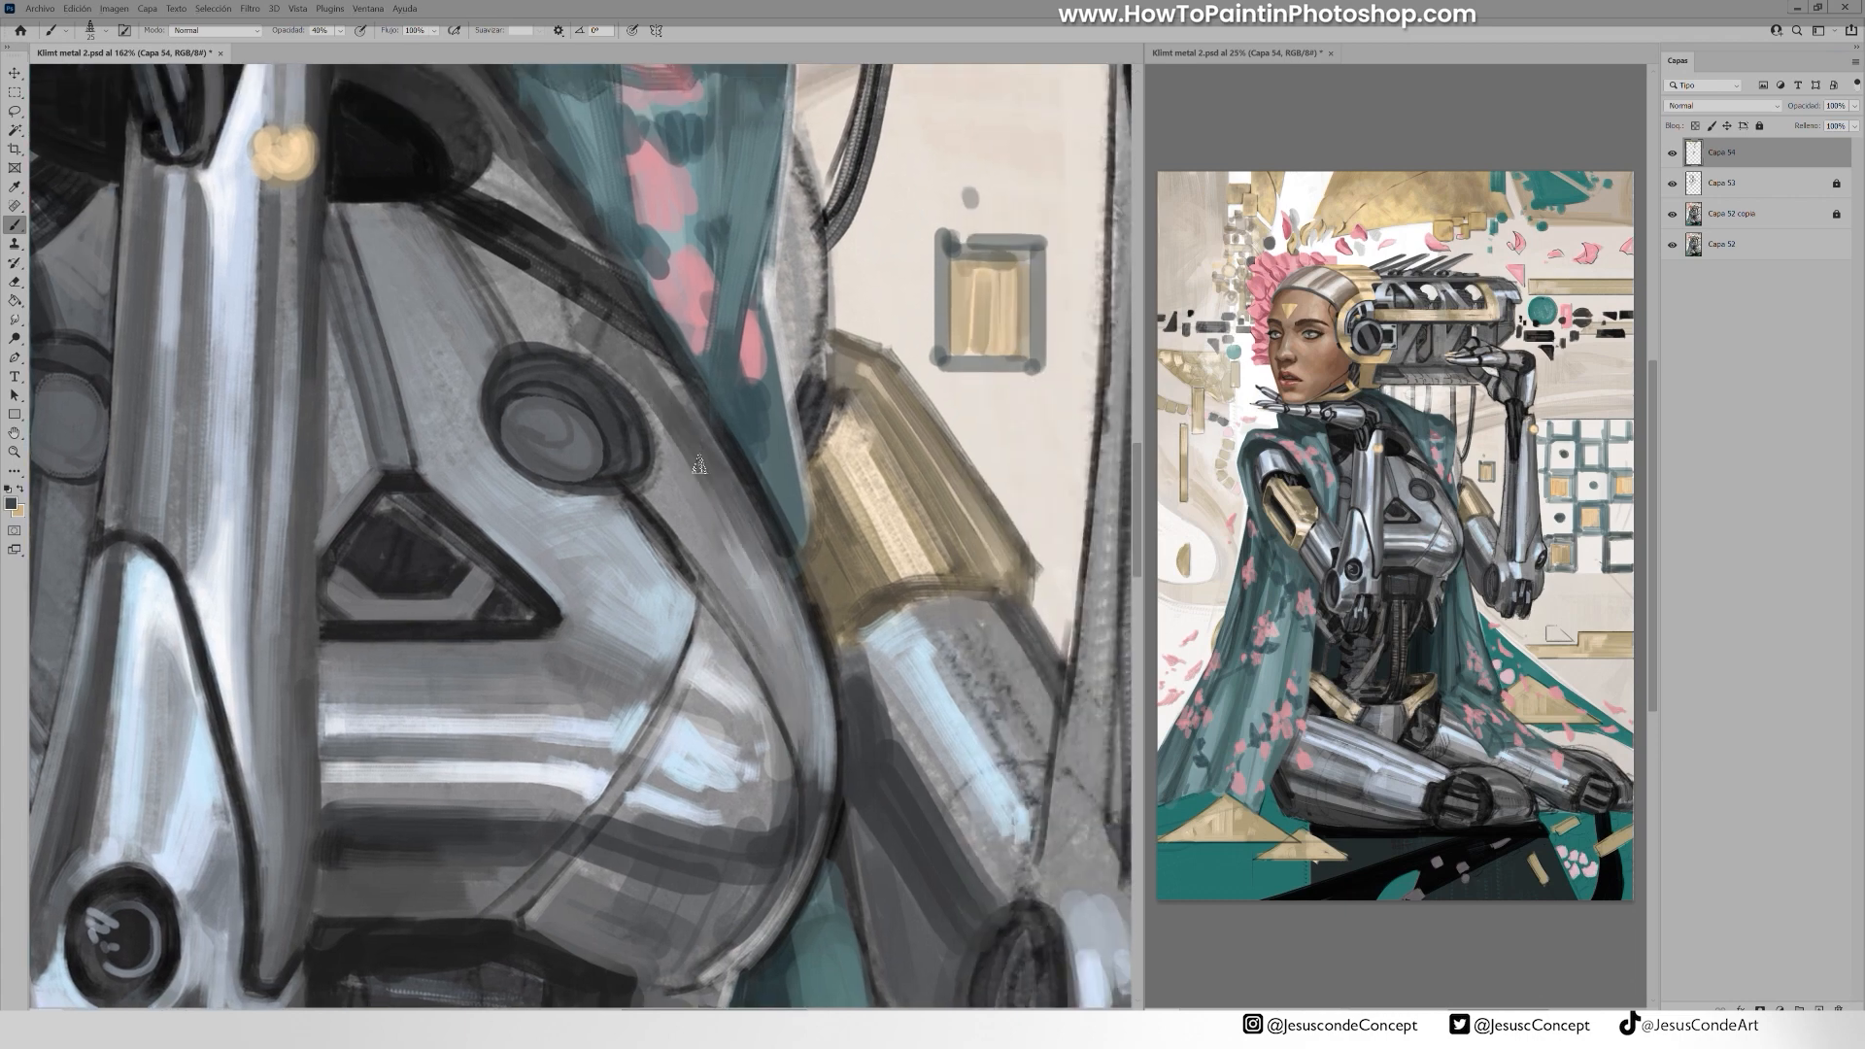
Darken the outer strip of the chest plate and strengthen the dark contour running down from the round joint
{"action": "left_click_drag", "start_coordinate": [717, 496], "coordinate": [804, 731]}
{"action": "mouse_move", "coordinate": [798, 692]}
{"action": "left_mouse_down"}
{"action": "mouse_move", "coordinate": [672, 435]}
{"action": "mouse_move", "coordinate": [731, 552]}
{"action": "left_mouse_up"}
{"action": "left_click_drag", "start_coordinate": [676, 474], "coordinate": [792, 697]}
{"action": "left_click", "coordinate": [738, 544], "text": "alt"}
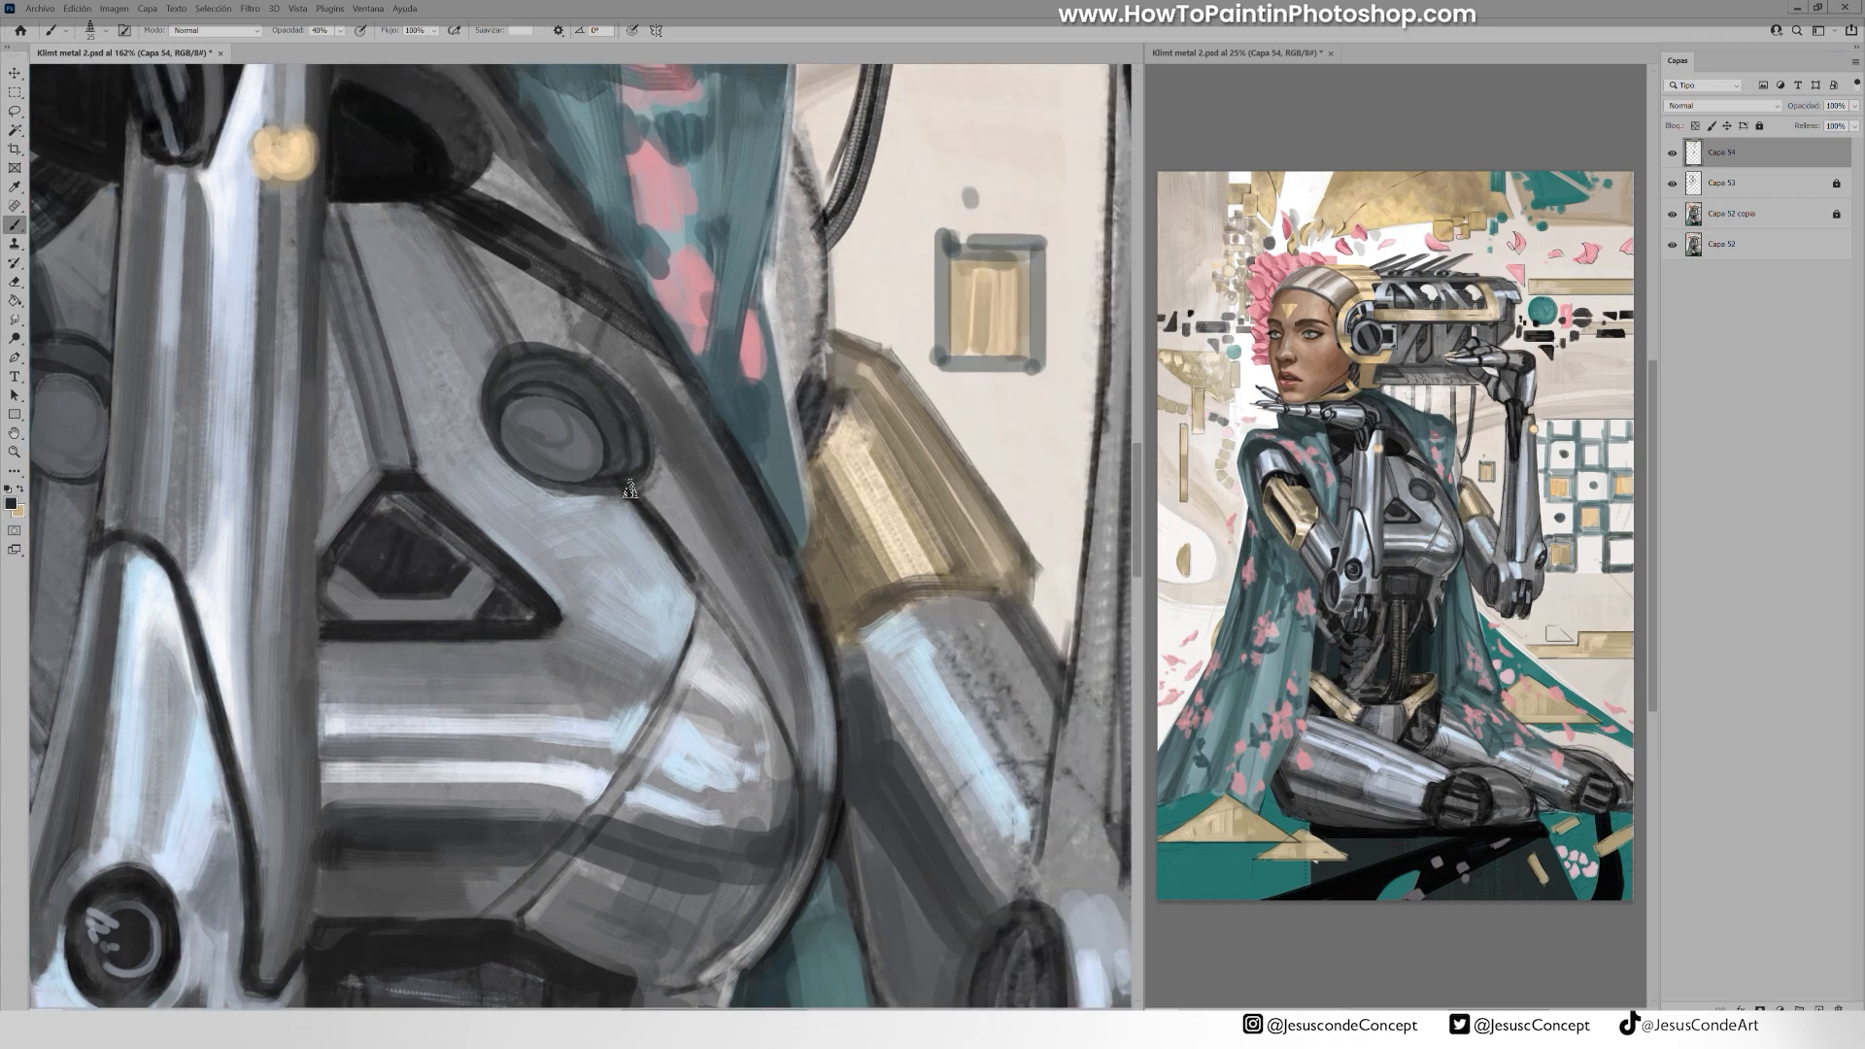
{"action": "mouse_move", "coordinate": [629, 495]}
{"action": "left_mouse_down"}
{"action": "mouse_move", "coordinate": [799, 769]}
{"action": "mouse_move", "coordinate": [753, 610]}
{"action": "left_mouse_up"}
Extend the pale reflections to the chest plate's outer rim with a smaller brush
{"action": "key", "text": "["}
{"action": "left_click", "coordinate": [753, 610], "text": "alt"}
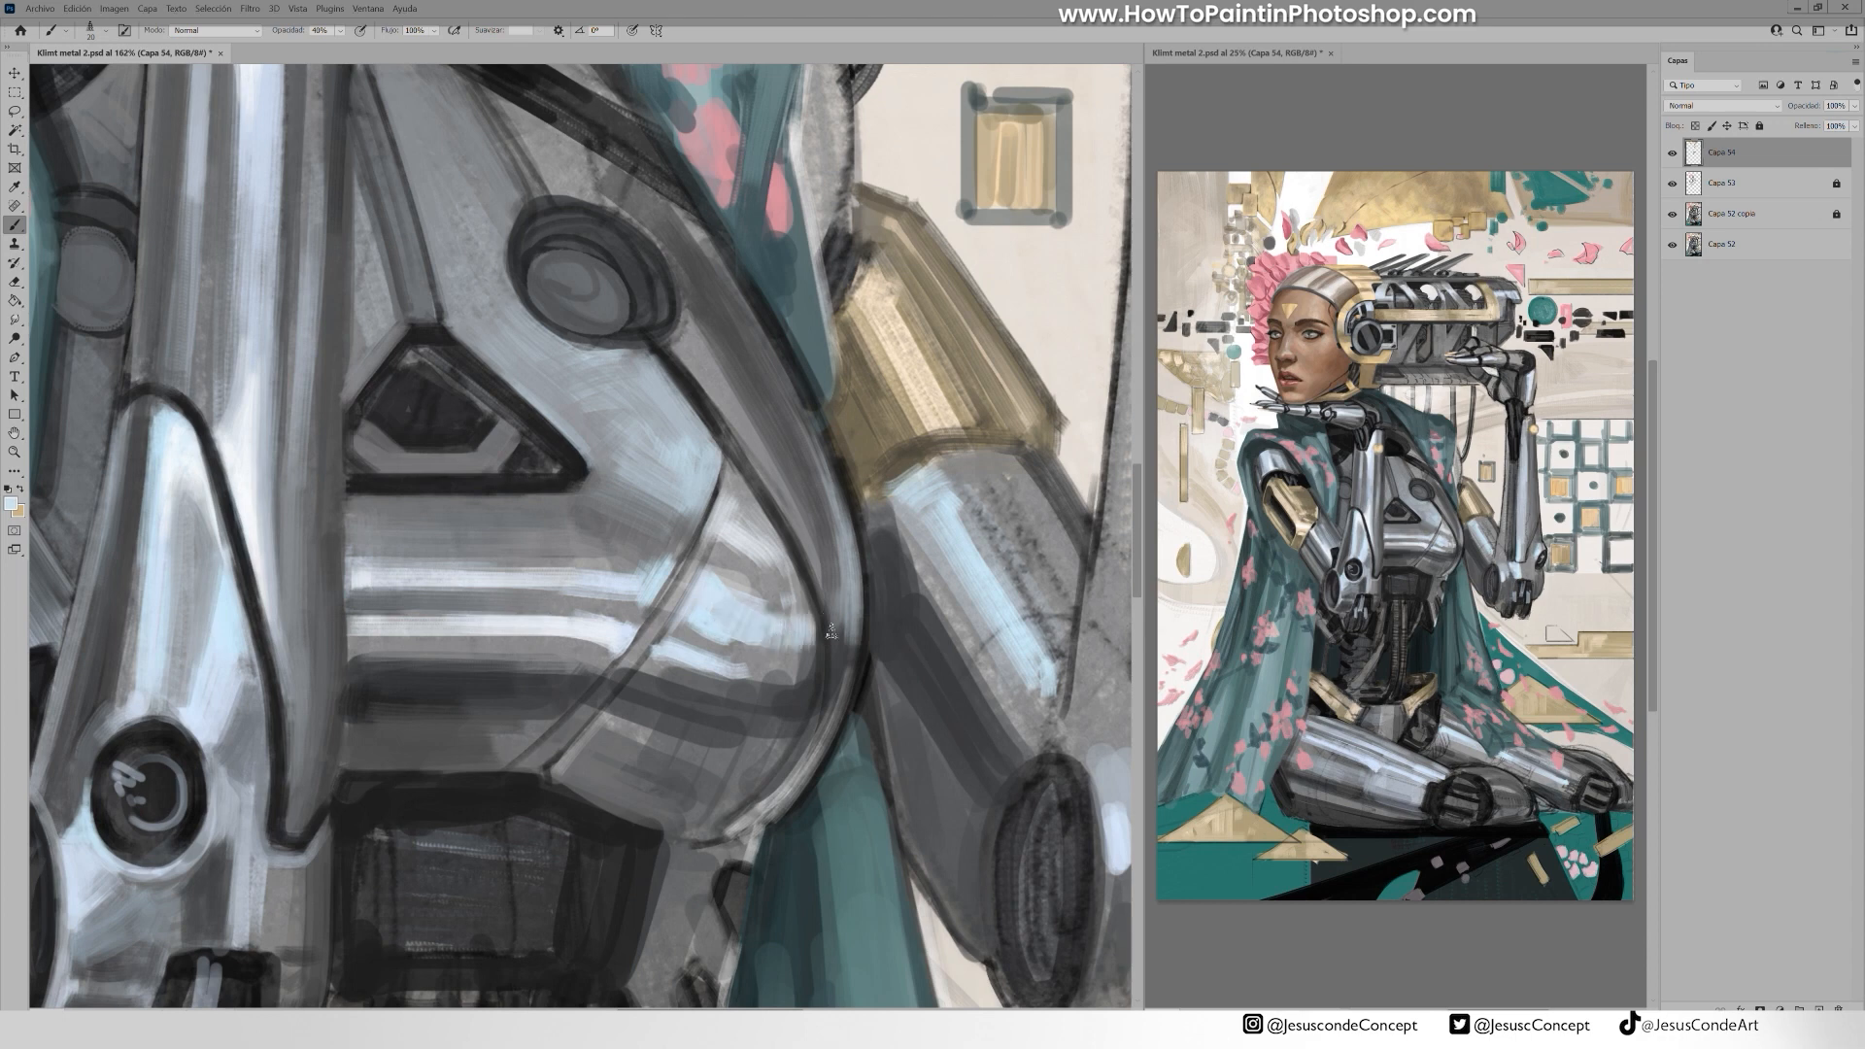
{"action": "left_click_drag", "start_coordinate": [701, 663], "coordinate": [777, 703]}
{"action": "left_click_drag", "start_coordinate": [649, 653], "coordinate": [784, 705]}
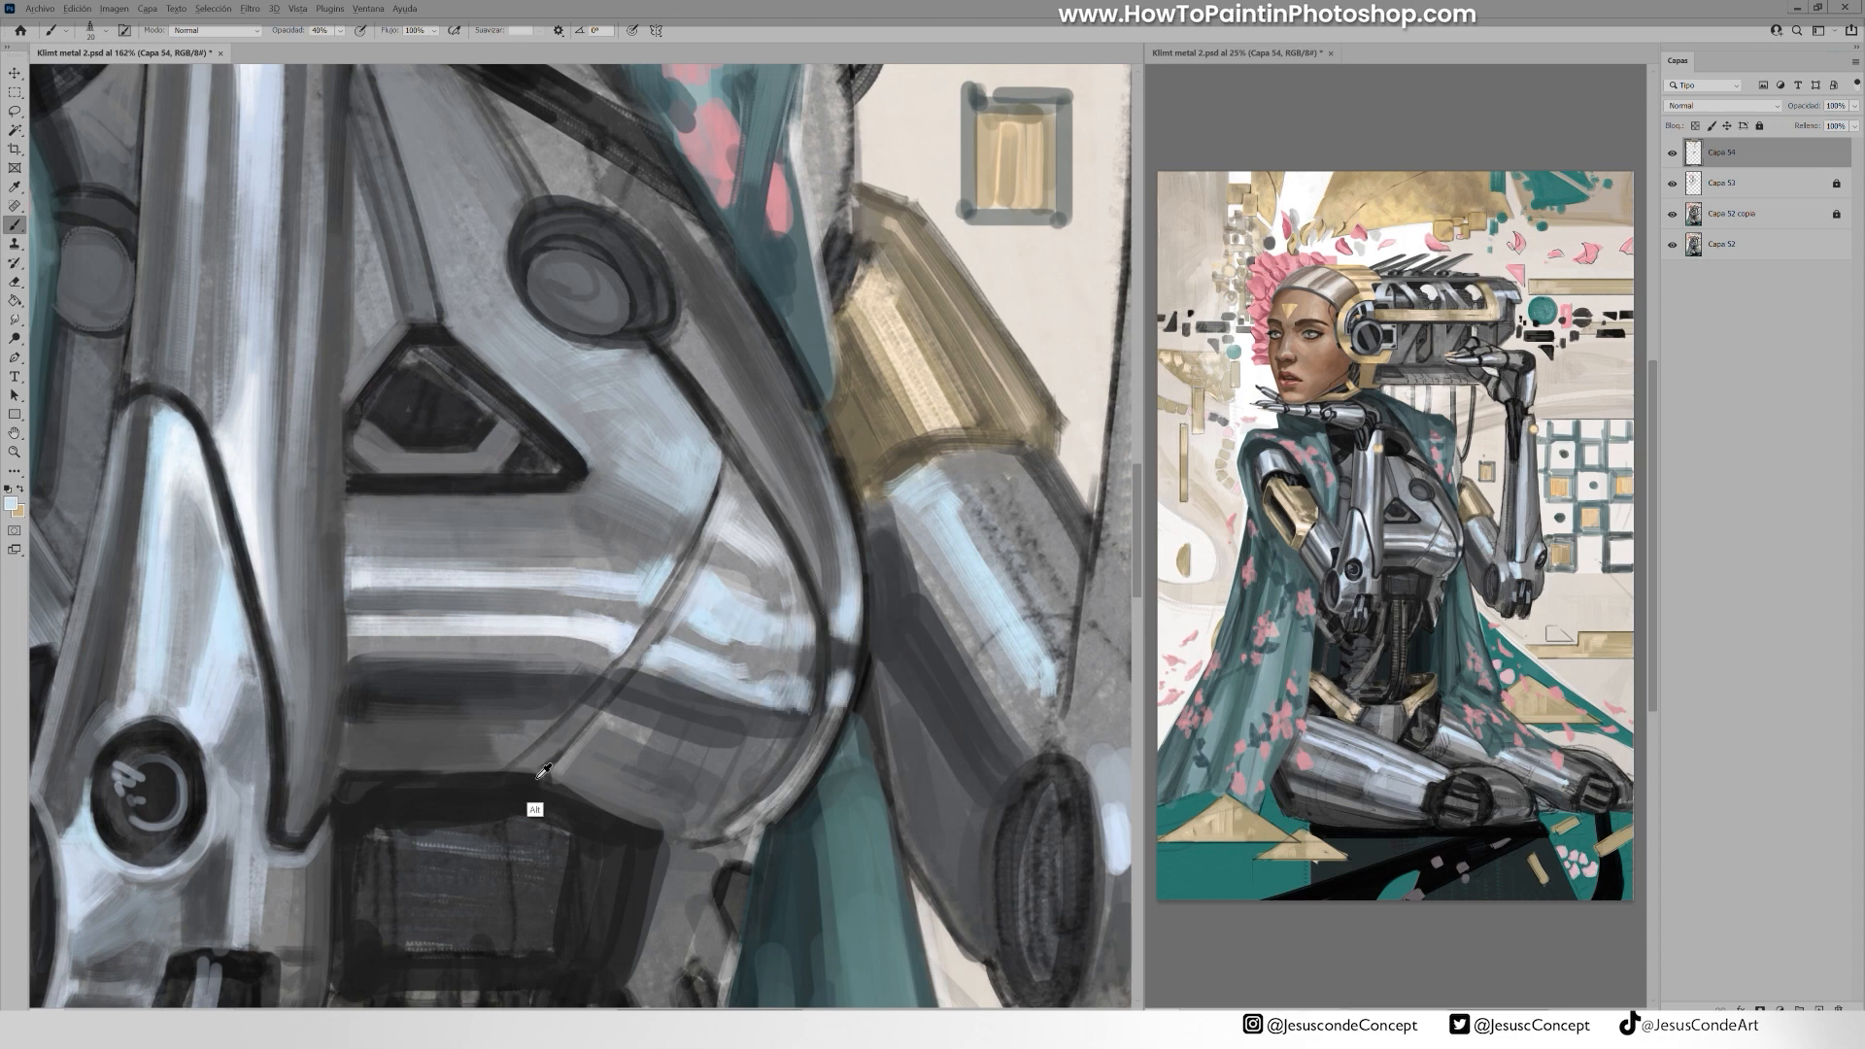
Repaint the curved diagonal seam across the chest plate with a sampled dark color
{"action": "left_click", "coordinate": [533, 810], "text": "alt"}
{"action": "left_click_drag", "start_coordinate": [721, 487], "coordinate": [583, 721]}
{"action": "left_click_drag", "start_coordinate": [657, 618], "coordinate": [519, 767]}
{"action": "left_click_drag", "start_coordinate": [525, 763], "coordinate": [571, 731]}
{"action": "left_click_drag", "start_coordinate": [721, 500], "coordinate": [629, 671]}
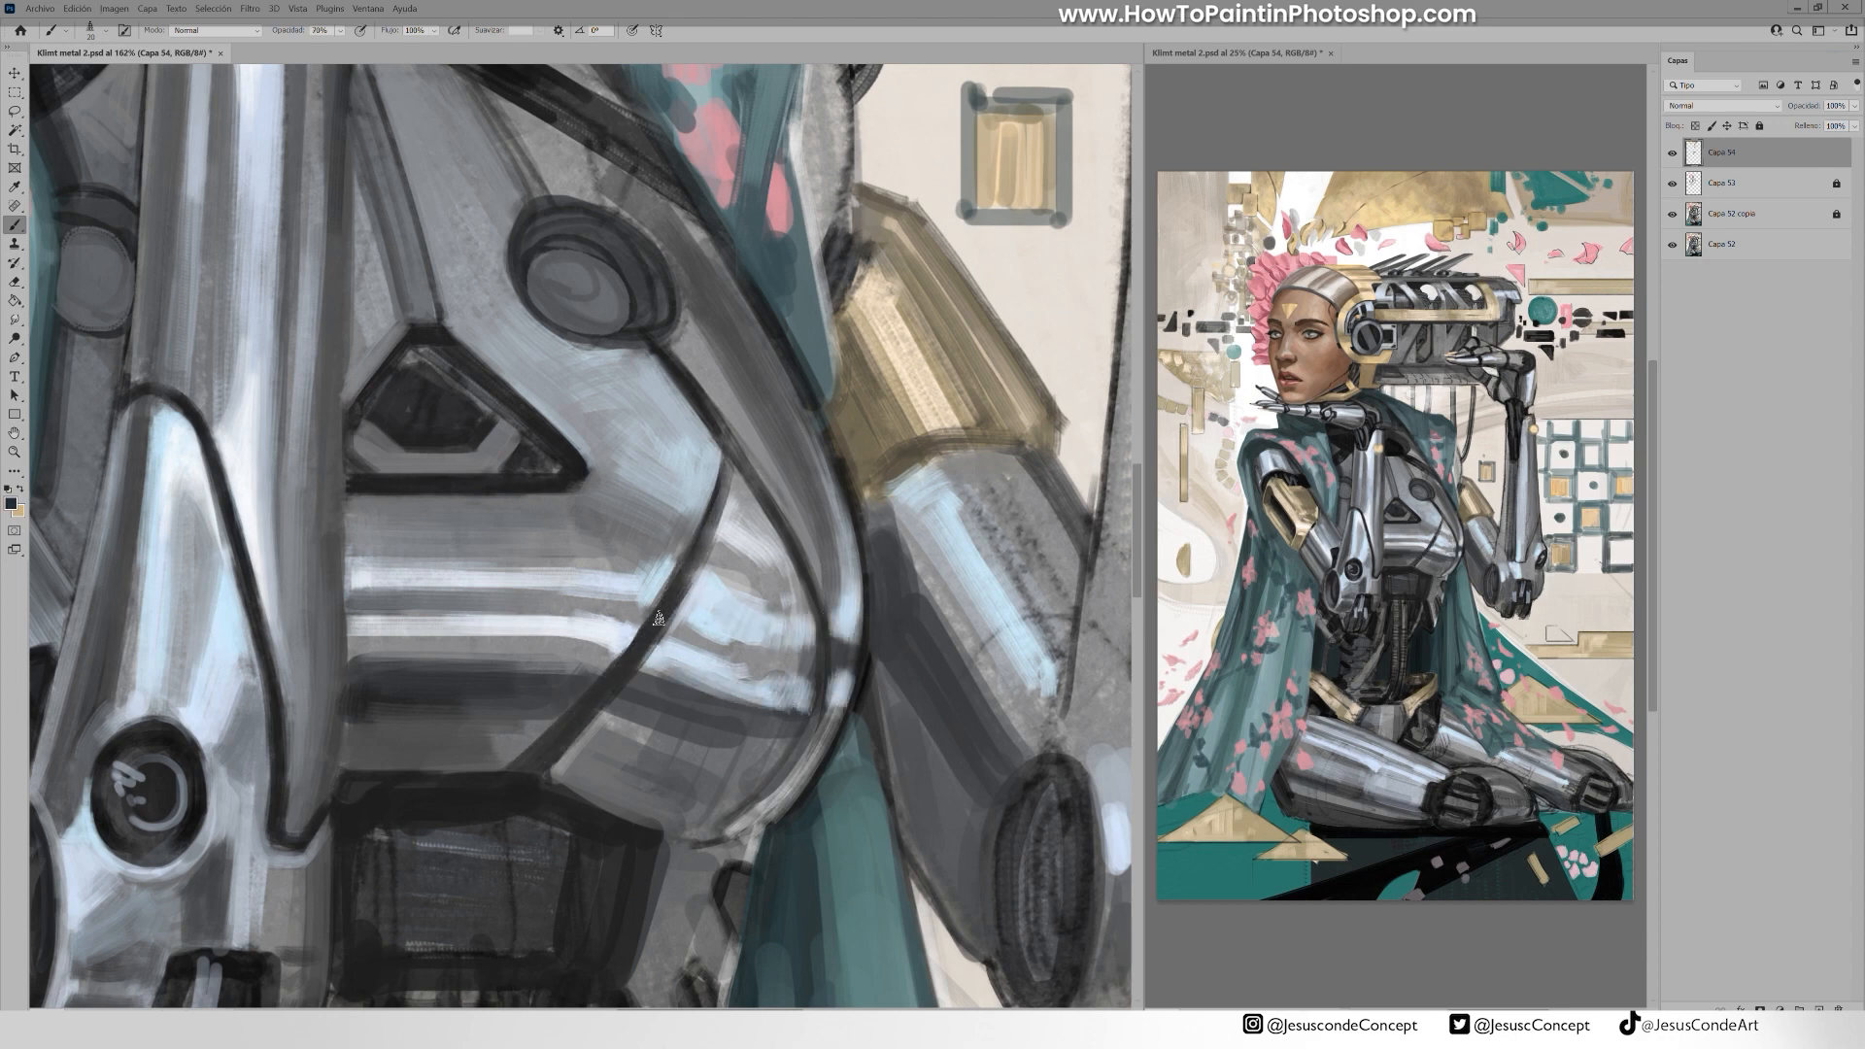
Smooth the lower outer part of the chest plate with sampled grays and refine its reflections at 40% opacity
{"action": "left_click_drag", "start_coordinate": [338, 640], "coordinate": [318, 789]}
{"action": "mouse_move", "coordinate": [529, 527]}
{"action": "left_mouse_down"}
{"action": "mouse_move", "coordinate": [475, 446]}
{"action": "mouse_move", "coordinate": [362, 571]}
{"action": "left_mouse_up"}
{"action": "left_click", "coordinate": [677, 664], "text": "alt"}
{"action": "left_click", "coordinate": [645, 687], "text": "alt"}
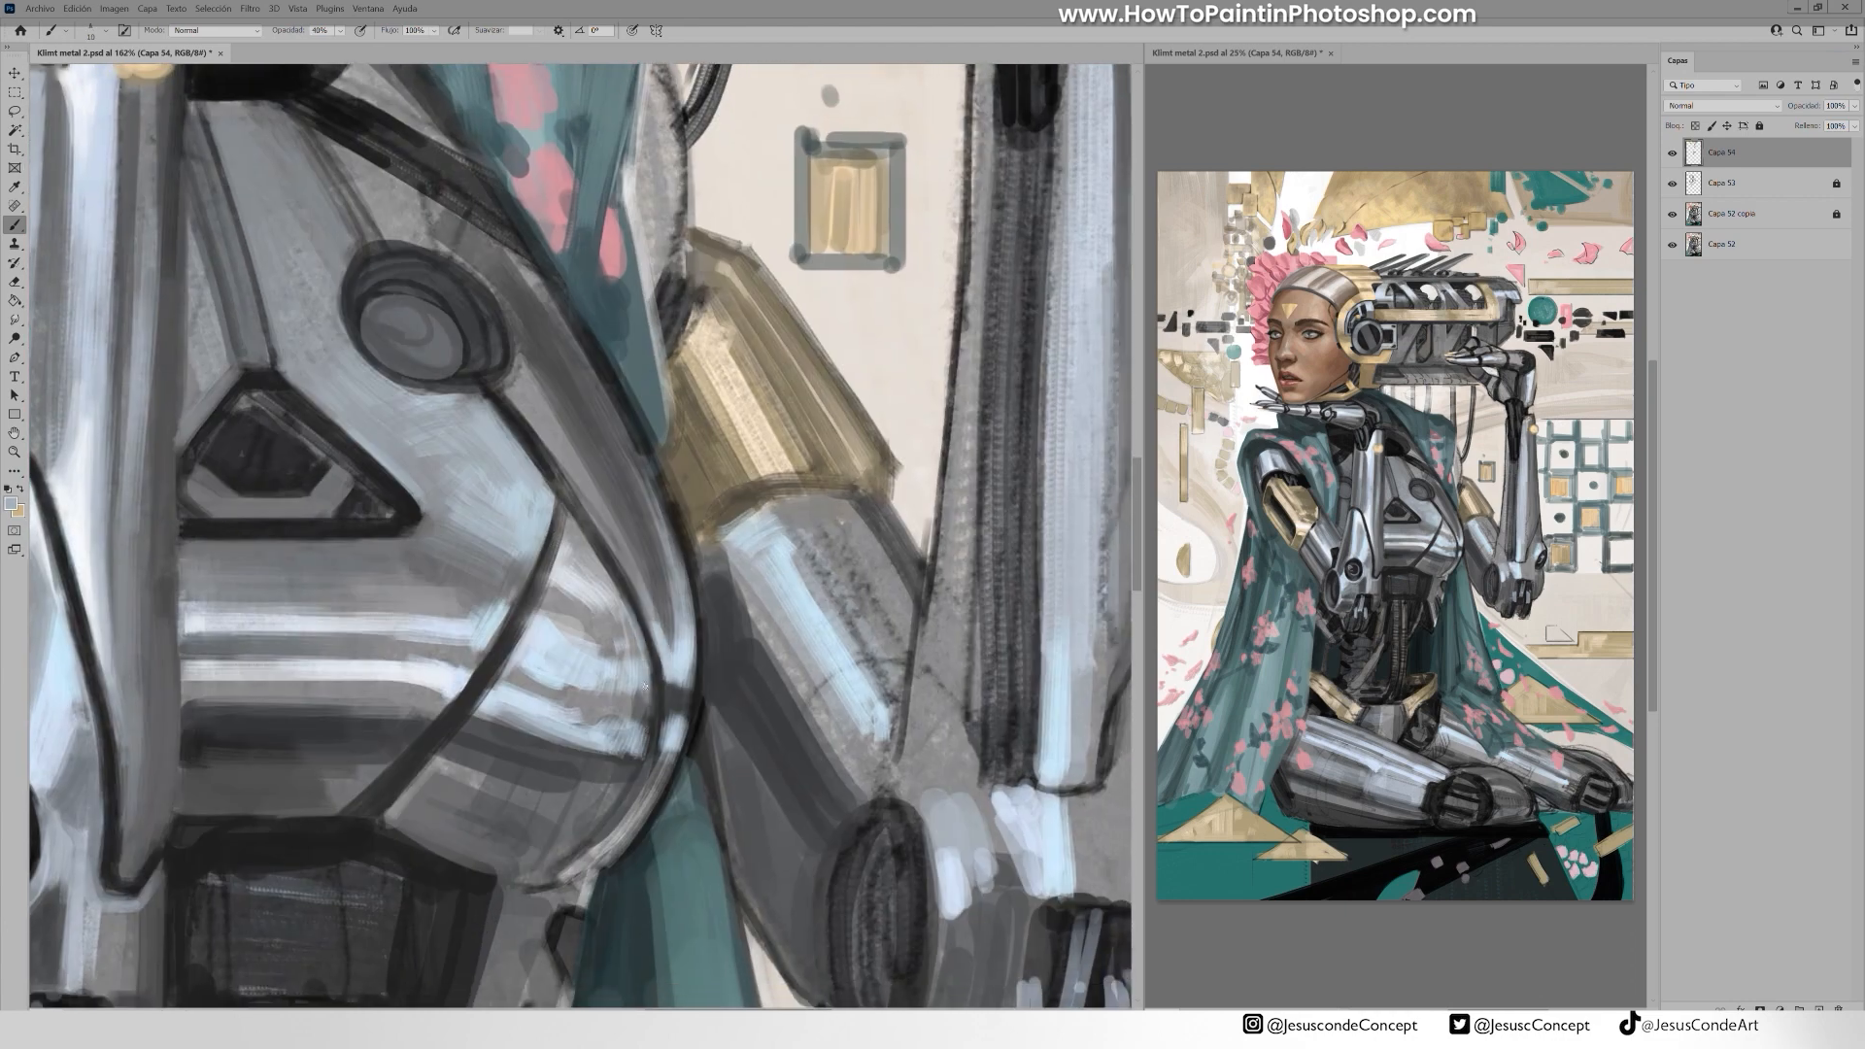
{"action": "mouse_move", "coordinate": [467, 780]}
{"action": "left_mouse_down"}
{"action": "mouse_move", "coordinate": [339, 778]}
{"action": "mouse_move", "coordinate": [264, 727]}
{"action": "mouse_move", "coordinate": [300, 791]}
{"action": "mouse_move", "coordinate": [271, 799]}
{"action": "mouse_move", "coordinate": [481, 789]}
{"action": "left_mouse_up"}
{"action": "mouse_move", "coordinate": [515, 872]}
{"action": "left_mouse_down"}
{"action": "mouse_move", "coordinate": [637, 801]}
{"action": "mouse_move", "coordinate": [628, 616]}
{"action": "mouse_move", "coordinate": [530, 661]}
{"action": "left_mouse_up"}
{"action": "left_click_drag", "start_coordinate": [680, 607], "coordinate": [637, 666]}
{"action": "left_click", "coordinate": [735, 517], "text": "alt"}
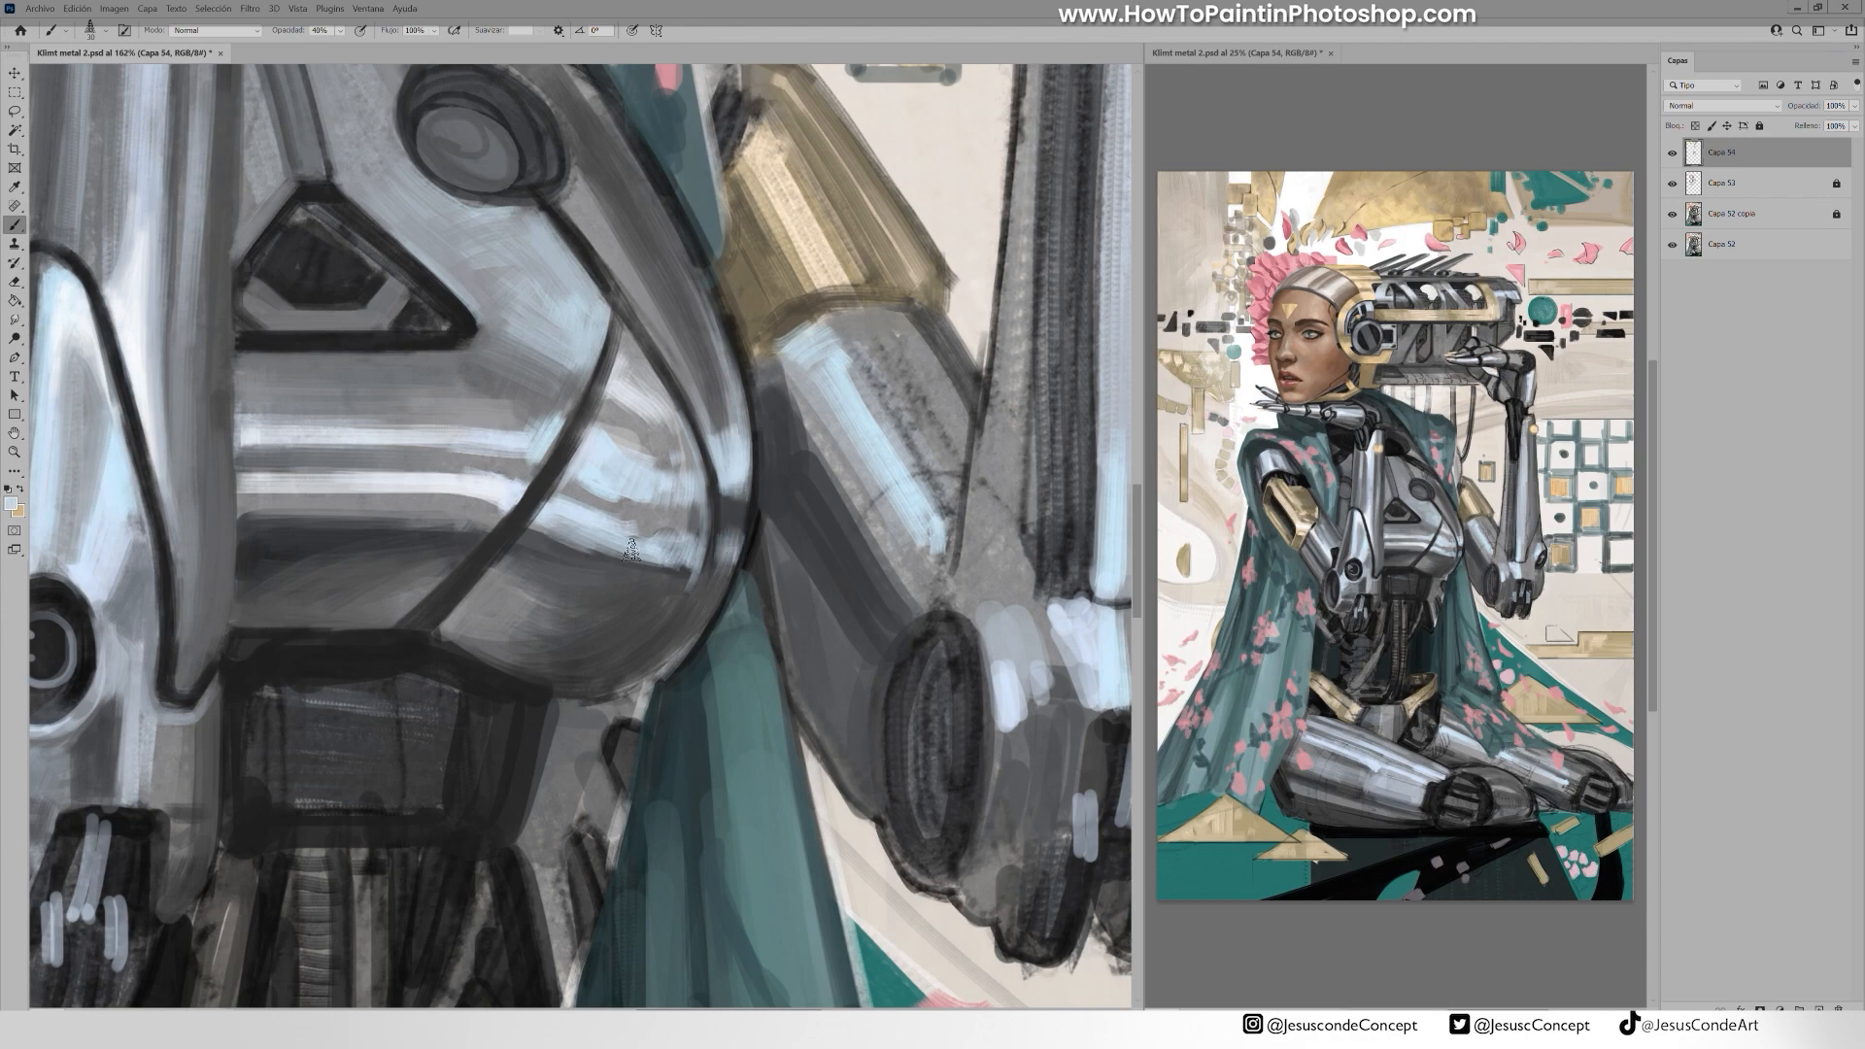
{"action": "left_click_drag", "start_coordinate": [631, 550], "coordinate": [800, 565]}
Add a short dark seam and a light edge beside the forearm at 100% opacity, and darken the triangular recess
{"action": "left_click", "coordinate": [300, 531], "text": "alt"}
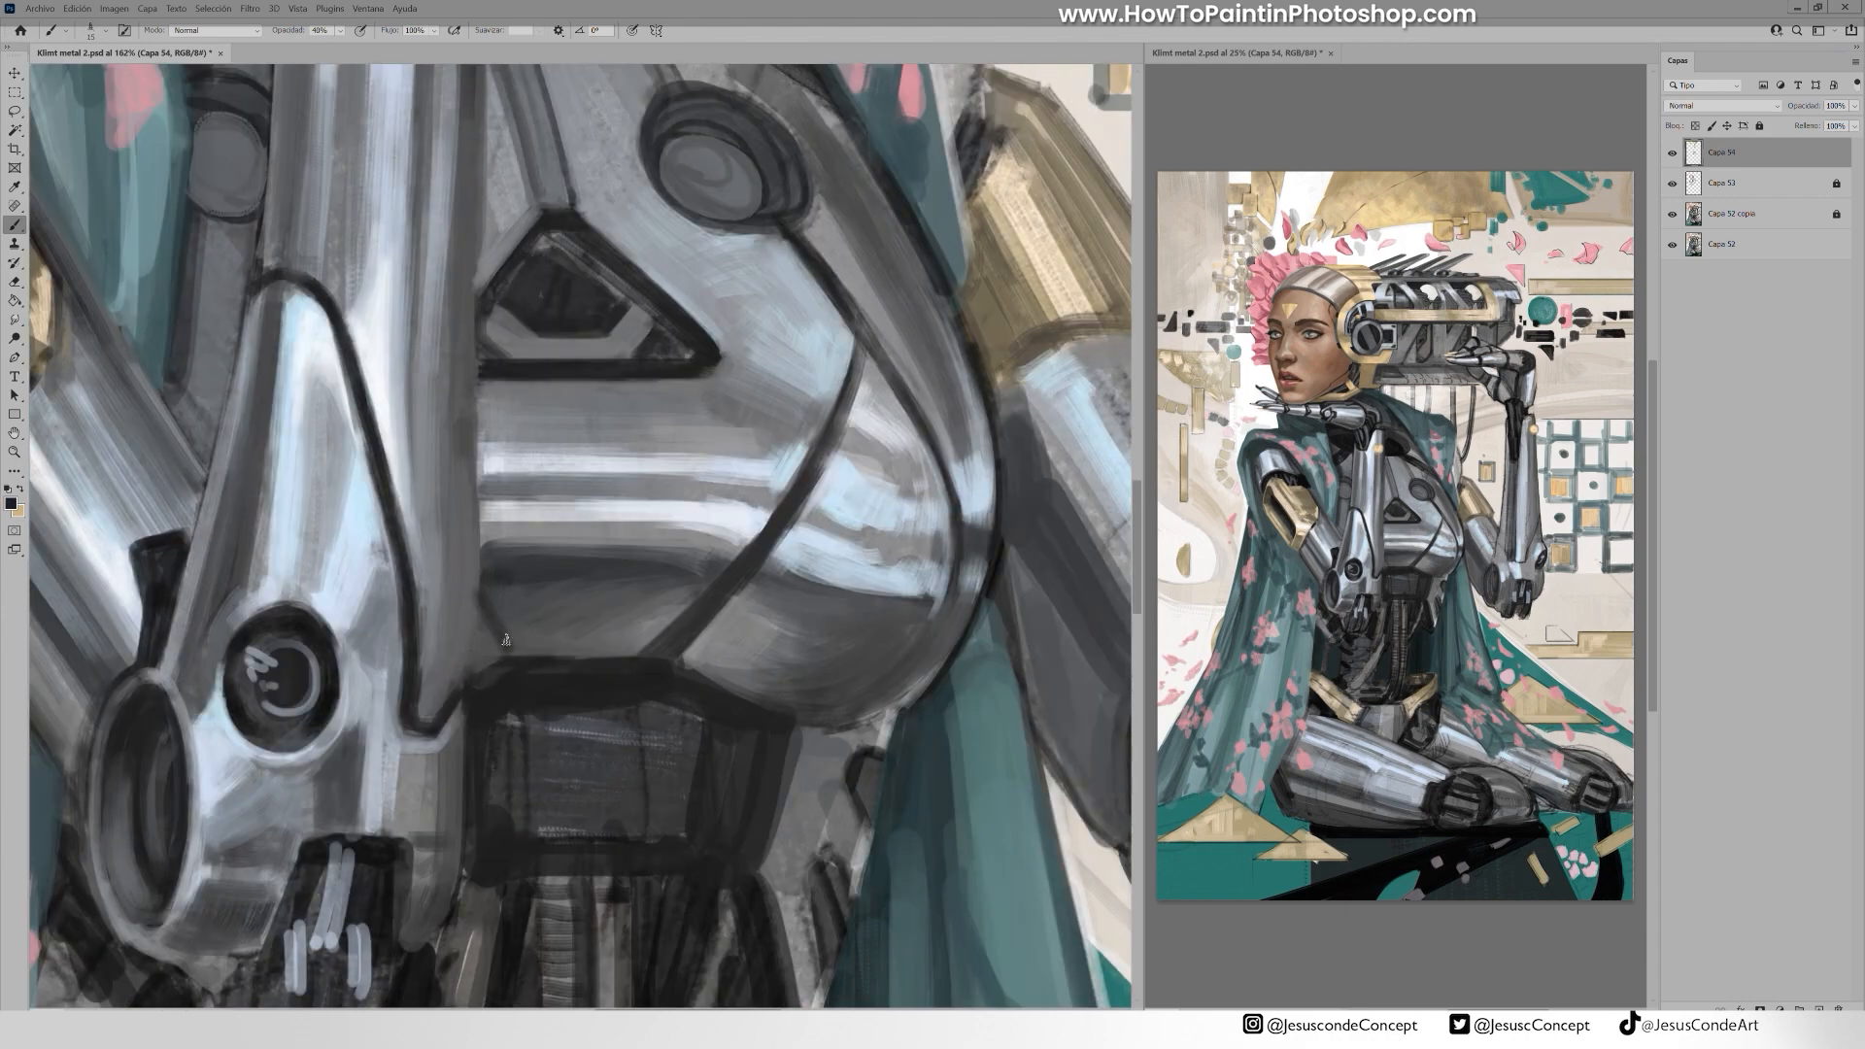
{"action": "key", "text": "0"}
{"action": "left_click", "coordinate": [486, 512], "text": "alt"}
{"action": "mouse_move", "coordinate": [474, 509]}
{"action": "left_mouse_down"}
{"action": "mouse_move", "coordinate": [453, 695]}
{"action": "mouse_move", "coordinate": [494, 468]}
{"action": "left_mouse_up"}
{"action": "left_click", "coordinate": [487, 536], "text": "alt"}
{"action": "left_click_drag", "start_coordinate": [503, 430], "coordinate": [474, 633]}
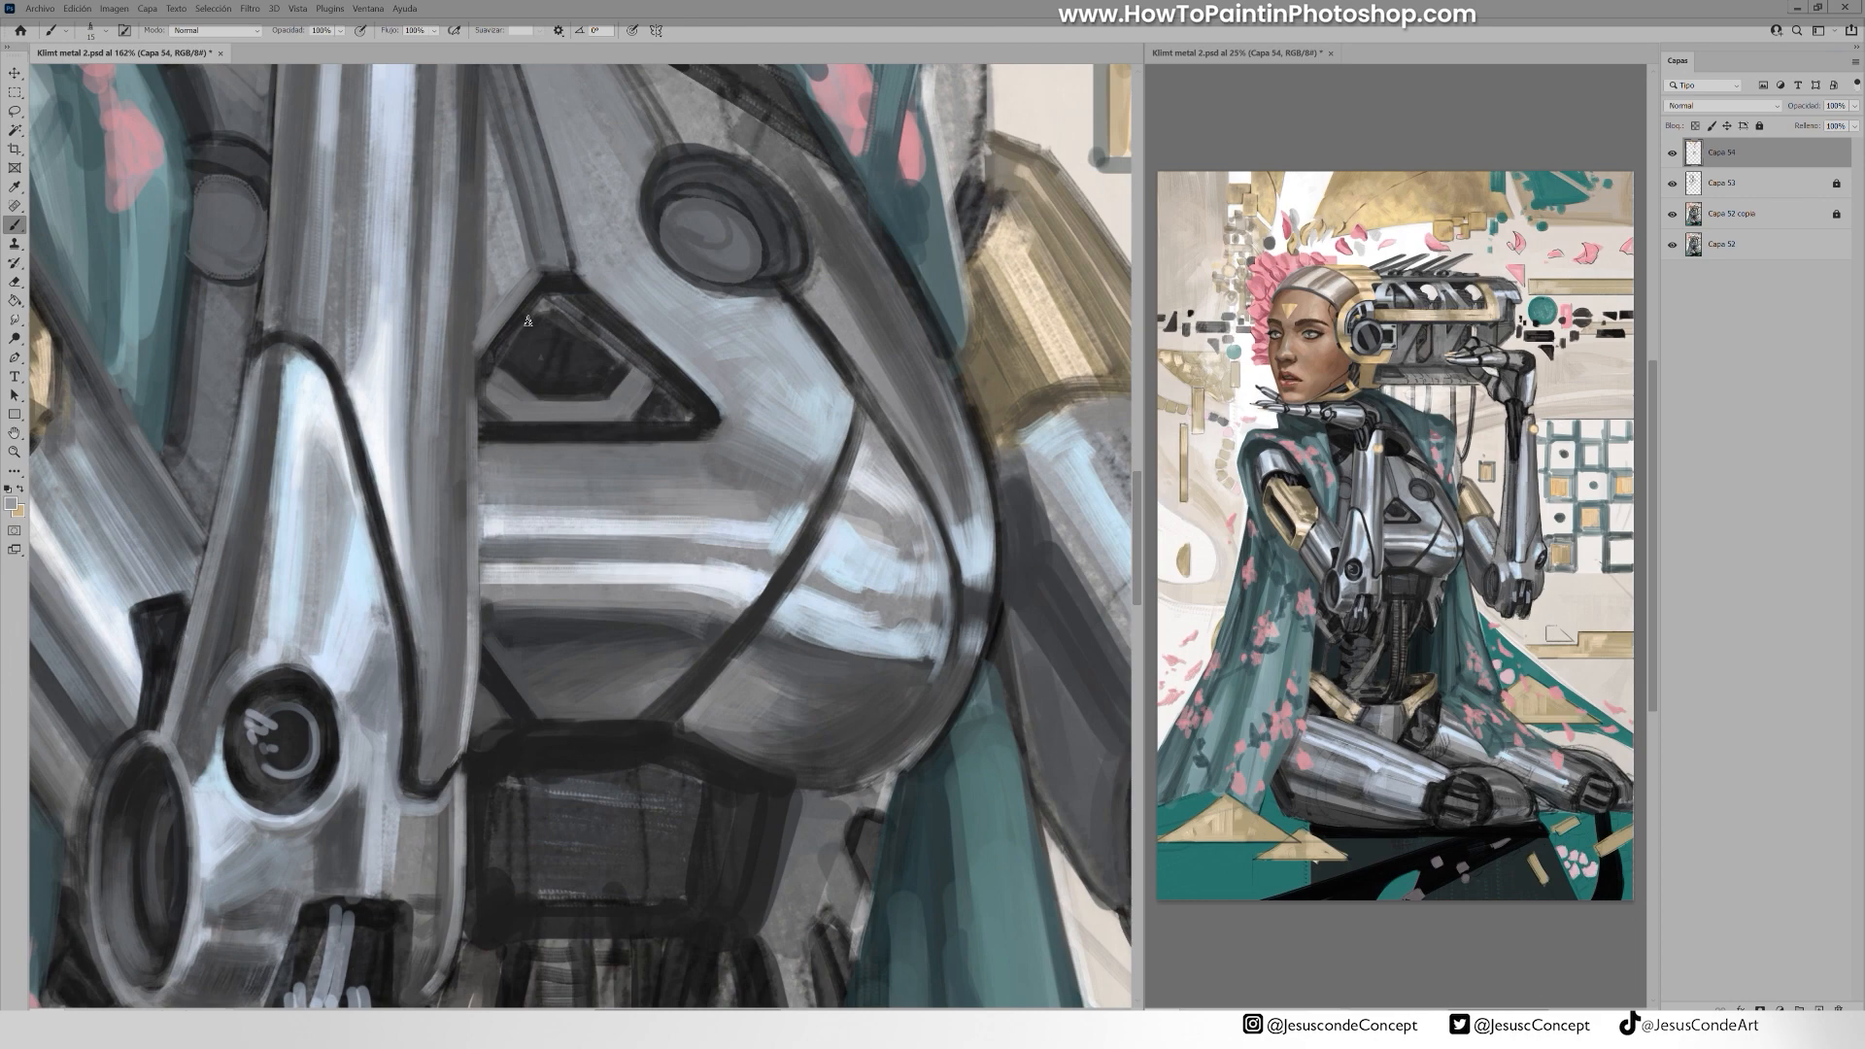
{"action": "left_click_drag", "start_coordinate": [580, 317], "coordinate": [616, 353]}
Add a new layer and rough in a shape over the triangular recess with gold sampled from the arm
{"action": "key", "text": "ctrl+shift+n"}
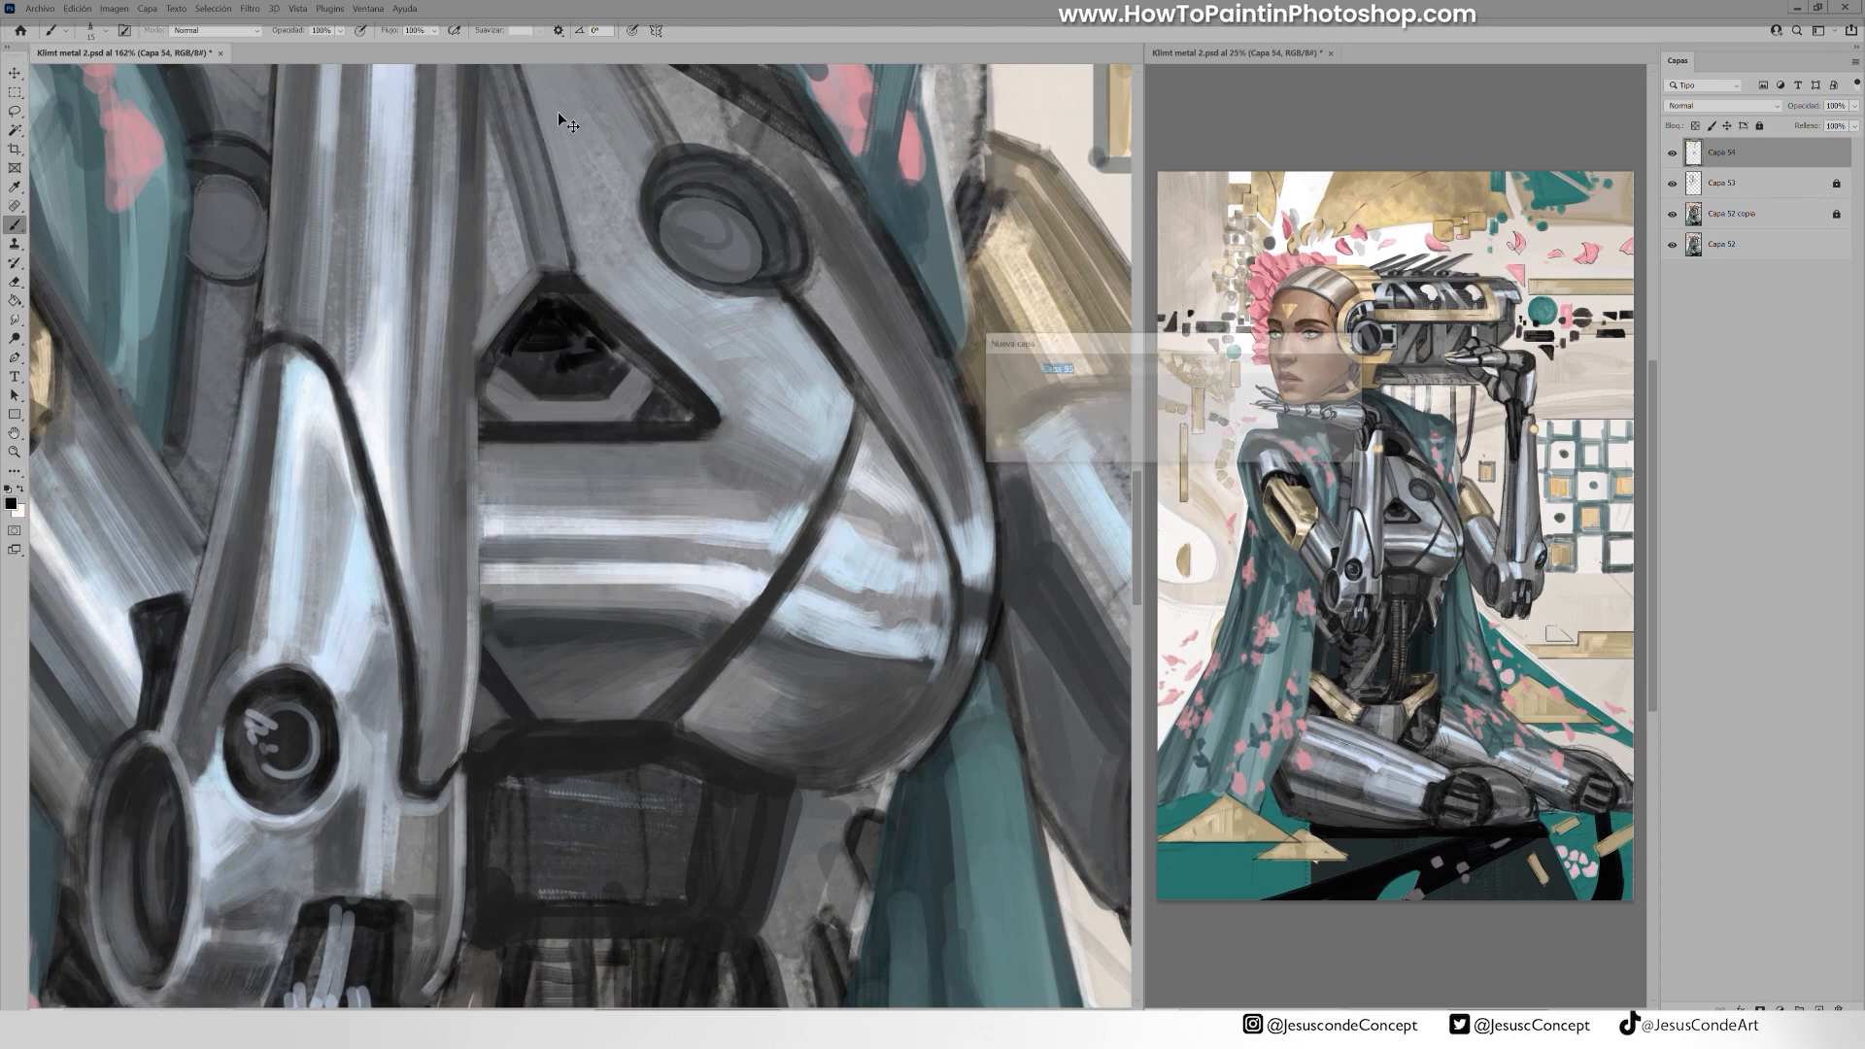
{"action": "key", "text": "Return"}
{"action": "left_click_drag", "start_coordinate": [637, 217], "coordinate": [554, 320]}
{"action": "left_click", "coordinate": [972, 418], "text": "alt"}
{"action": "scroll", "coordinate": [570, 421], "scroll_direction": "up", "scroll_amount": 4}
{"action": "left_click_drag", "start_coordinate": [416, 428], "coordinate": [384, 496]}
{"action": "mouse_move", "coordinate": [445, 437]}
{"action": "left_mouse_down"}
{"action": "mouse_move", "coordinate": [461, 517]}
{"action": "mouse_move", "coordinate": [530, 505]}
{"action": "left_mouse_up"}
{"action": "mouse_move", "coordinate": [467, 433]}
{"action": "left_mouse_down"}
{"action": "mouse_move", "coordinate": [529, 490]}
{"action": "mouse_move", "coordinate": [461, 500]}
{"action": "left_mouse_up"}
{"action": "left_click_drag", "start_coordinate": [423, 398], "coordinate": [371, 480]}
Build up the solid gold base of a rose over the triangular recess with a larger brush
{"action": "key", "text": "bracketright"}
{"action": "key", "text": "bracketright"}
{"action": "key", "text": "bracketright"}
{"action": "key", "text": "bracketright"}
{"action": "mouse_move", "coordinate": [393, 316]}
{"action": "left_mouse_down"}
{"action": "mouse_move", "coordinate": [564, 448]}
{"action": "mouse_move", "coordinate": [369, 437]}
{"action": "left_mouse_up"}
{"action": "left_click_drag", "start_coordinate": [496, 320], "coordinate": [535, 412]}
{"action": "mouse_move", "coordinate": [456, 384]}
{"action": "left_mouse_down"}
{"action": "mouse_move", "coordinate": [566, 423]}
{"action": "mouse_move", "coordinate": [437, 529]}
{"action": "left_mouse_up"}
{"action": "left_click_drag", "start_coordinate": [389, 389], "coordinate": [352, 476]}
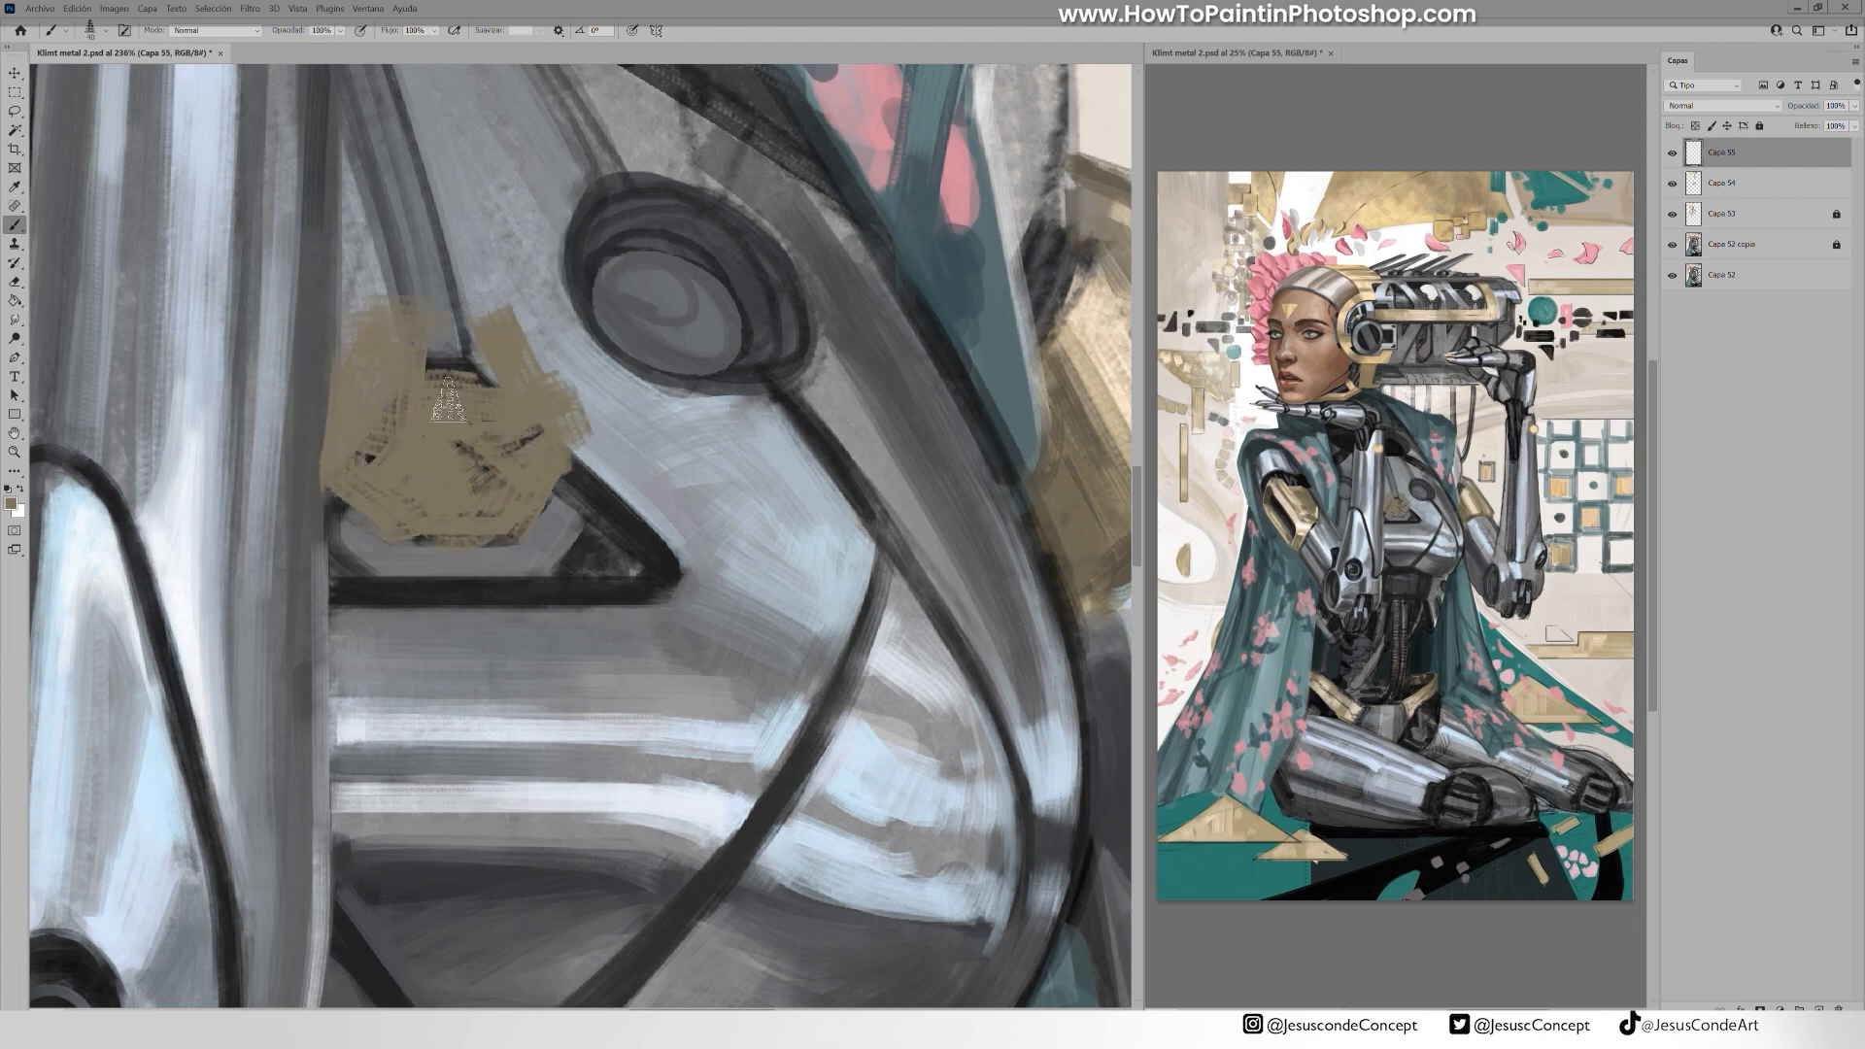
{"action": "left_click_drag", "start_coordinate": [437, 330], "coordinate": [462, 389]}
Sketch the rose's outline, petal folds and shaded center with sampled dark tones and a smaller brush
{"action": "left_click", "coordinate": [370, 455], "text": "alt"}
{"action": "key", "text": "bracketleft"}
{"action": "key", "text": "bracketleft"}
{"action": "key", "text": "bracketleft"}
{"action": "key", "text": "bracketleft"}
{"action": "mouse_move", "coordinate": [335, 464]}
{"action": "left_mouse_down"}
{"action": "mouse_move", "coordinate": [406, 517]}
{"action": "mouse_move", "coordinate": [567, 442]}
{"action": "left_mouse_up"}
{"action": "left_click_drag", "start_coordinate": [457, 355], "coordinate": [502, 389]}
{"action": "left_click", "coordinate": [472, 376], "text": "alt"}
{"action": "left_click_drag", "start_coordinate": [513, 318], "coordinate": [511, 390]}
{"action": "left_click_drag", "start_coordinate": [442, 318], "coordinate": [502, 322]}
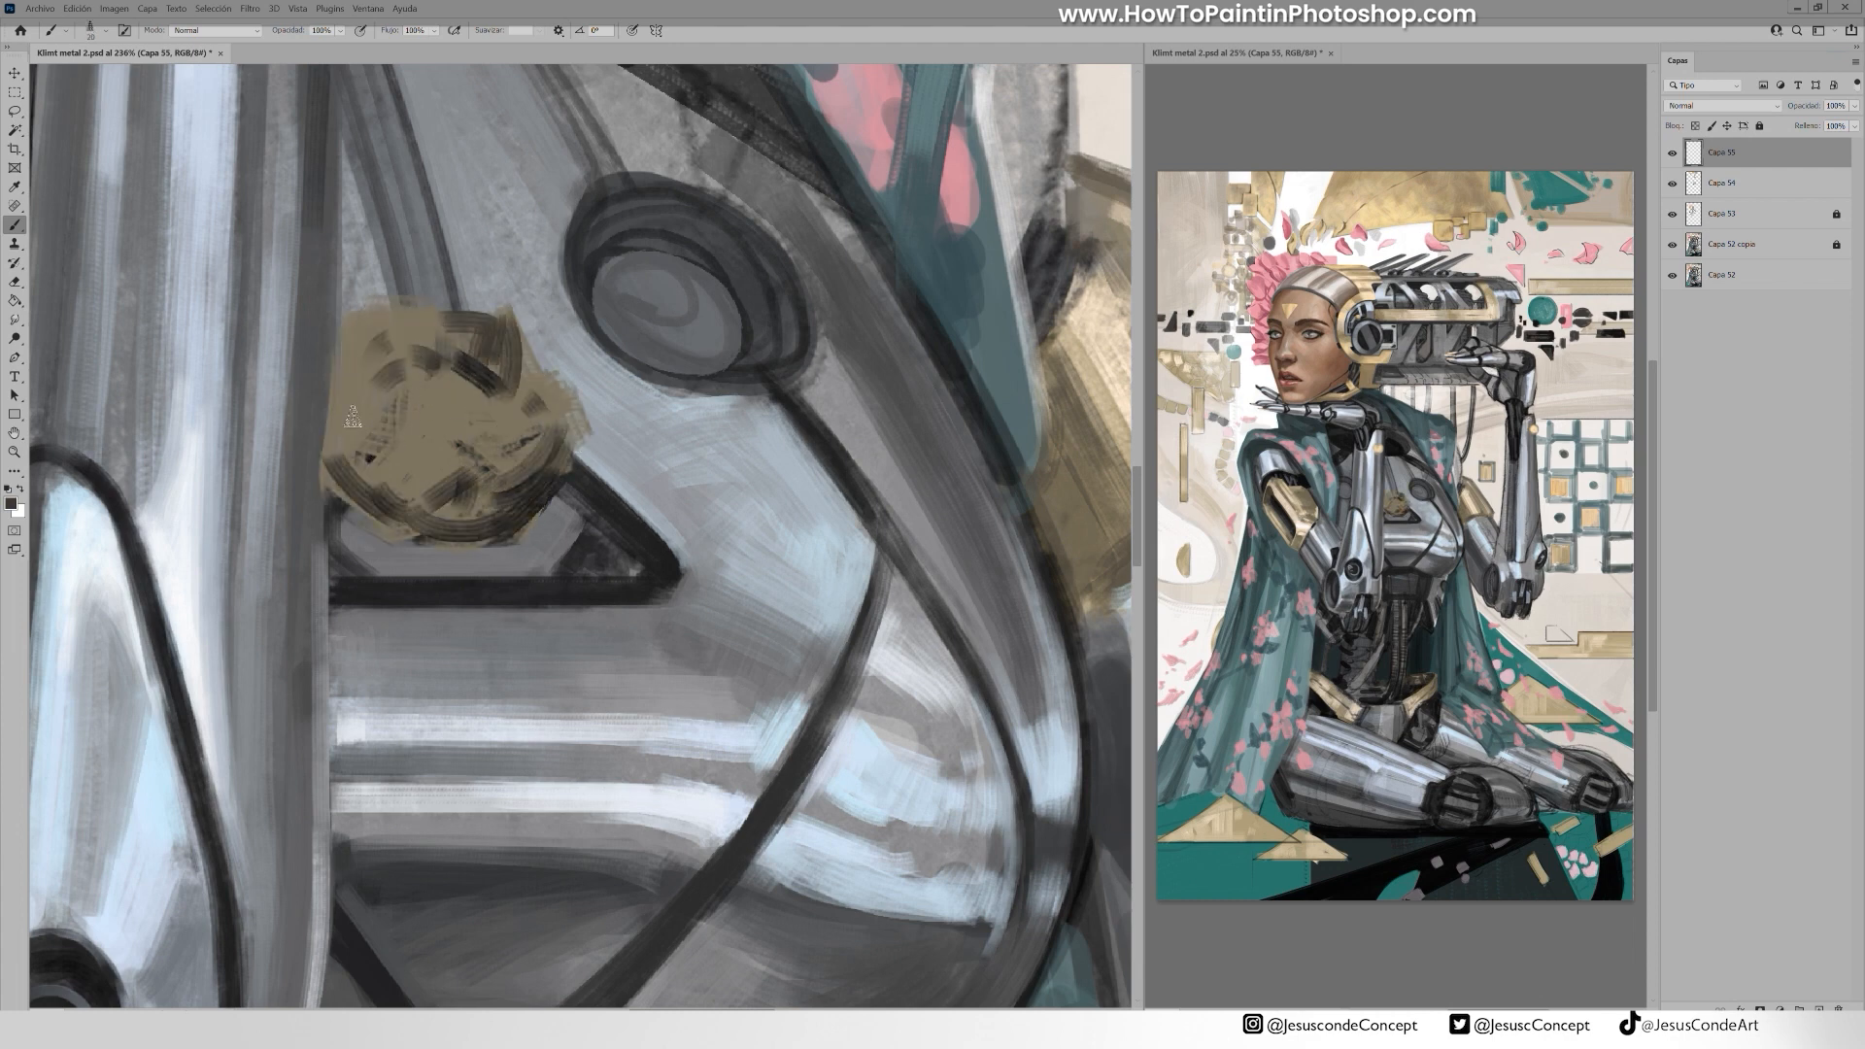
{"action": "mouse_move", "coordinate": [361, 427]}
{"action": "left_mouse_down"}
{"action": "mouse_move", "coordinate": [411, 466]}
{"action": "mouse_move", "coordinate": [480, 433]}
{"action": "left_mouse_up"}
{"action": "mouse_move", "coordinate": [381, 442]}
{"action": "left_mouse_down"}
{"action": "mouse_move", "coordinate": [411, 468]}
{"action": "mouse_move", "coordinate": [505, 439]}
{"action": "left_mouse_up"}
{"action": "left_click_drag", "start_coordinate": [342, 391], "coordinate": [338, 452]}
Paint light gold highlights on the rose's outer petals with a tone sampled from the arm
{"action": "left_click", "coordinate": [1076, 366], "text": "alt"}
{"action": "mouse_move", "coordinate": [396, 365]}
{"action": "left_mouse_down"}
{"action": "mouse_move", "coordinate": [365, 323]}
{"action": "mouse_move", "coordinate": [478, 361]}
{"action": "mouse_move", "coordinate": [563, 433]}
{"action": "mouse_move", "coordinate": [456, 524]}
{"action": "left_mouse_up"}
{"action": "left_click_drag", "start_coordinate": [515, 456], "coordinate": [476, 506]}
{"action": "left_click_drag", "start_coordinate": [437, 296], "coordinate": [549, 403]}
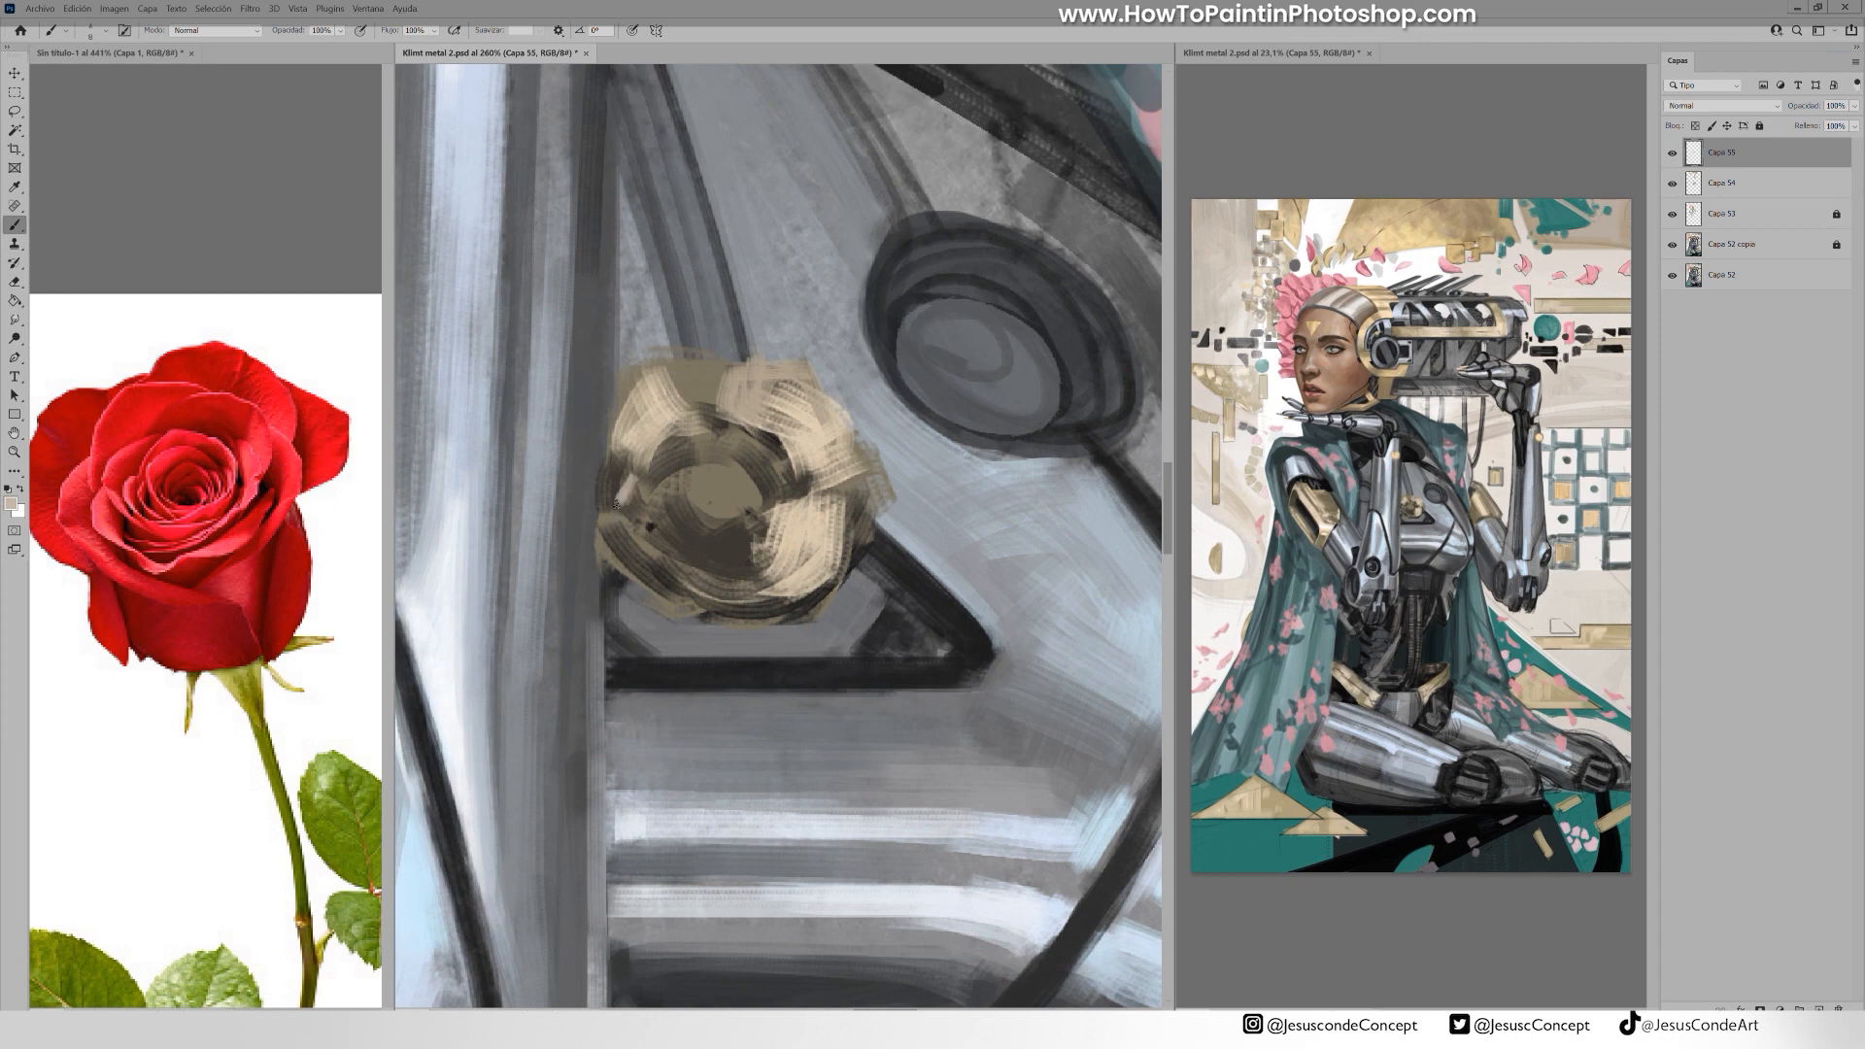
Define the rose's overlapping petals with sampled light and dark gold strokes, following the red rose reference
{"action": "left_click", "coordinate": [805, 480], "text": "alt"}
{"action": "left_click_drag", "start_coordinate": [827, 503], "coordinate": [815, 410]}
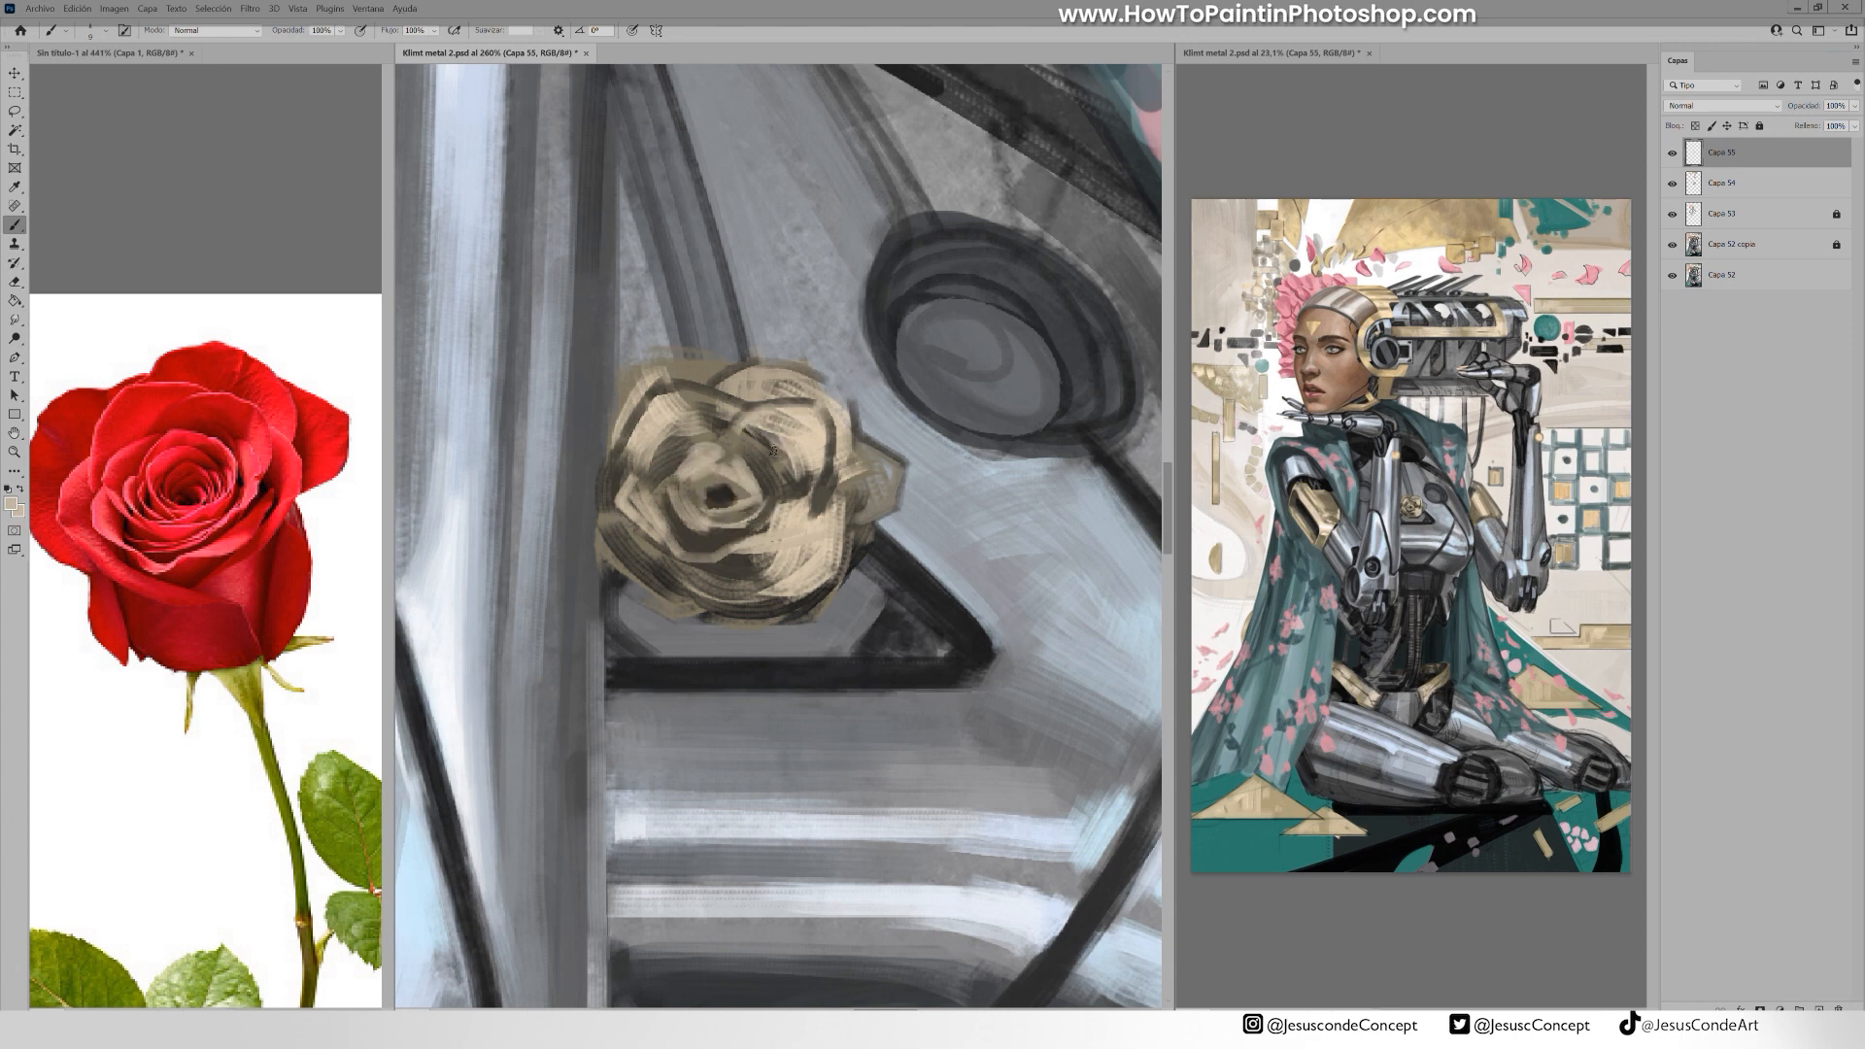
{"action": "mouse_move", "coordinate": [773, 451]}
{"action": "left_mouse_down"}
{"action": "mouse_move", "coordinate": [721, 414]}
{"action": "mouse_move", "coordinate": [643, 478]}
{"action": "left_mouse_up"}
{"action": "left_click_drag", "start_coordinate": [681, 554], "coordinate": [668, 589]}
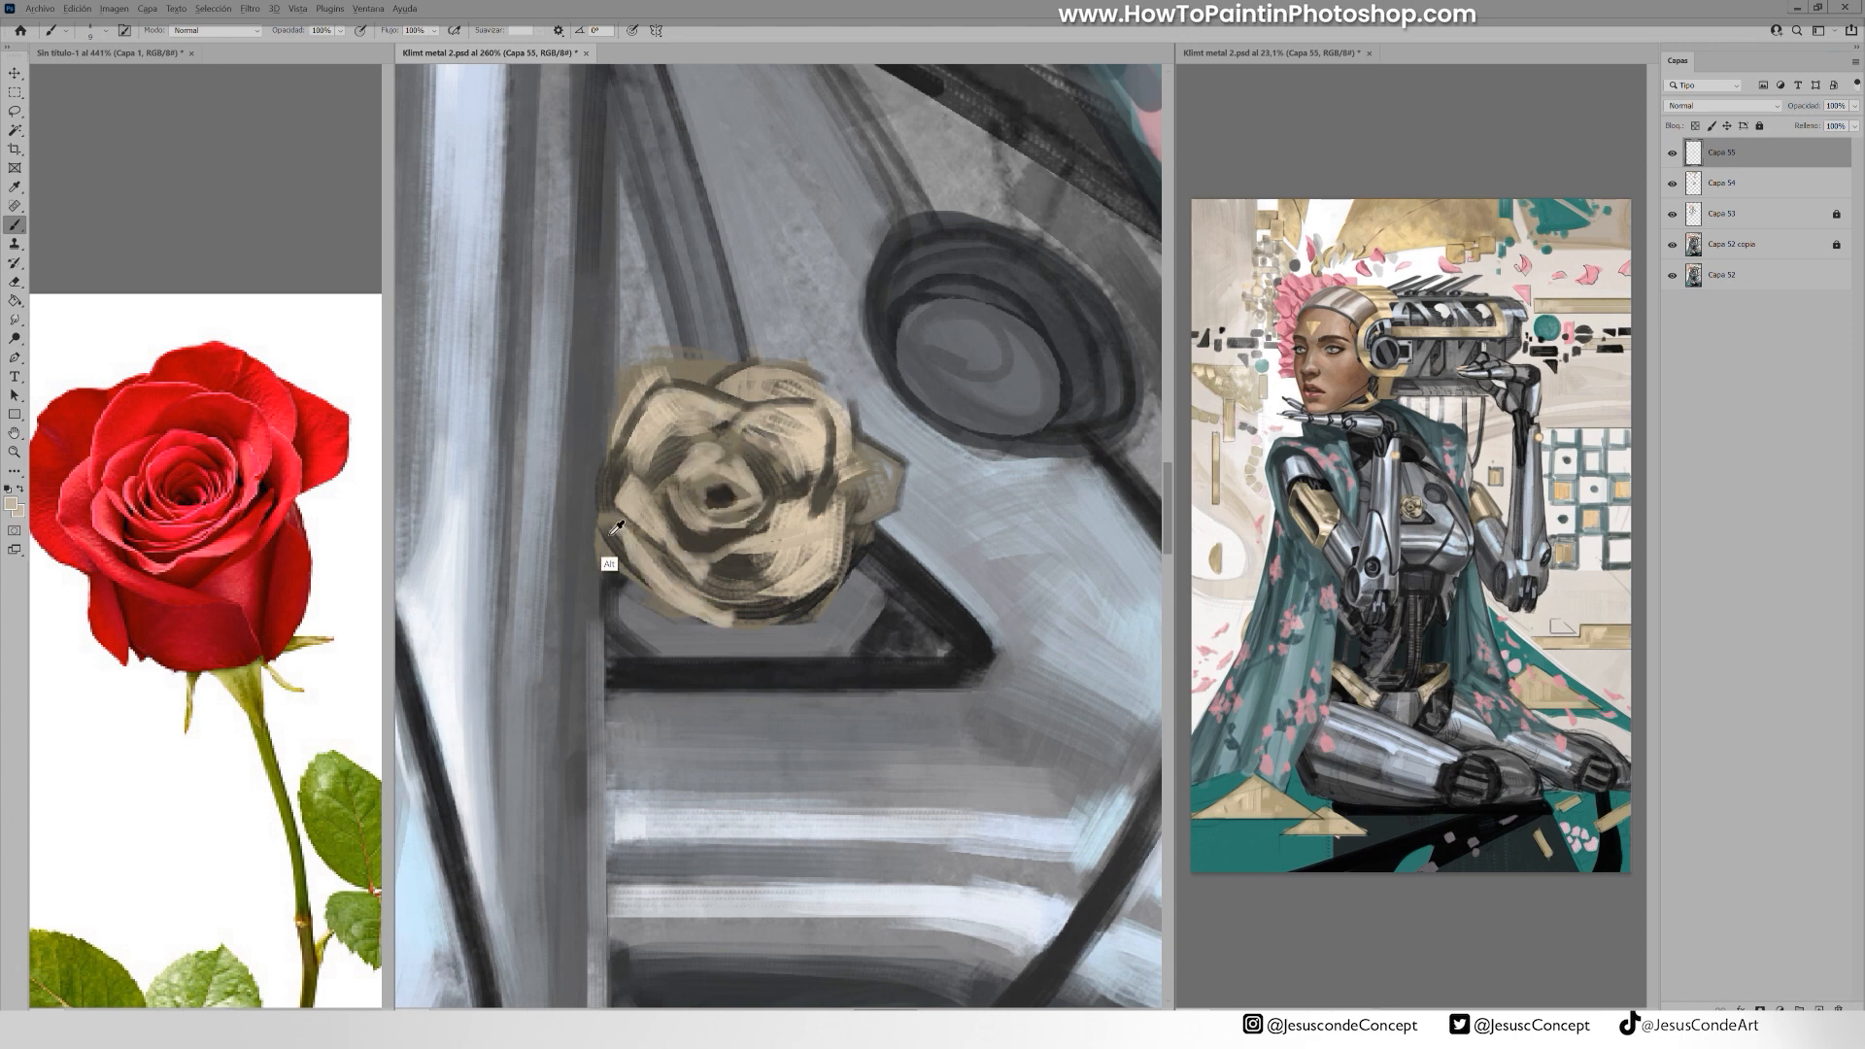
{"action": "left_click_drag", "start_coordinate": [806, 567], "coordinate": [814, 501]}
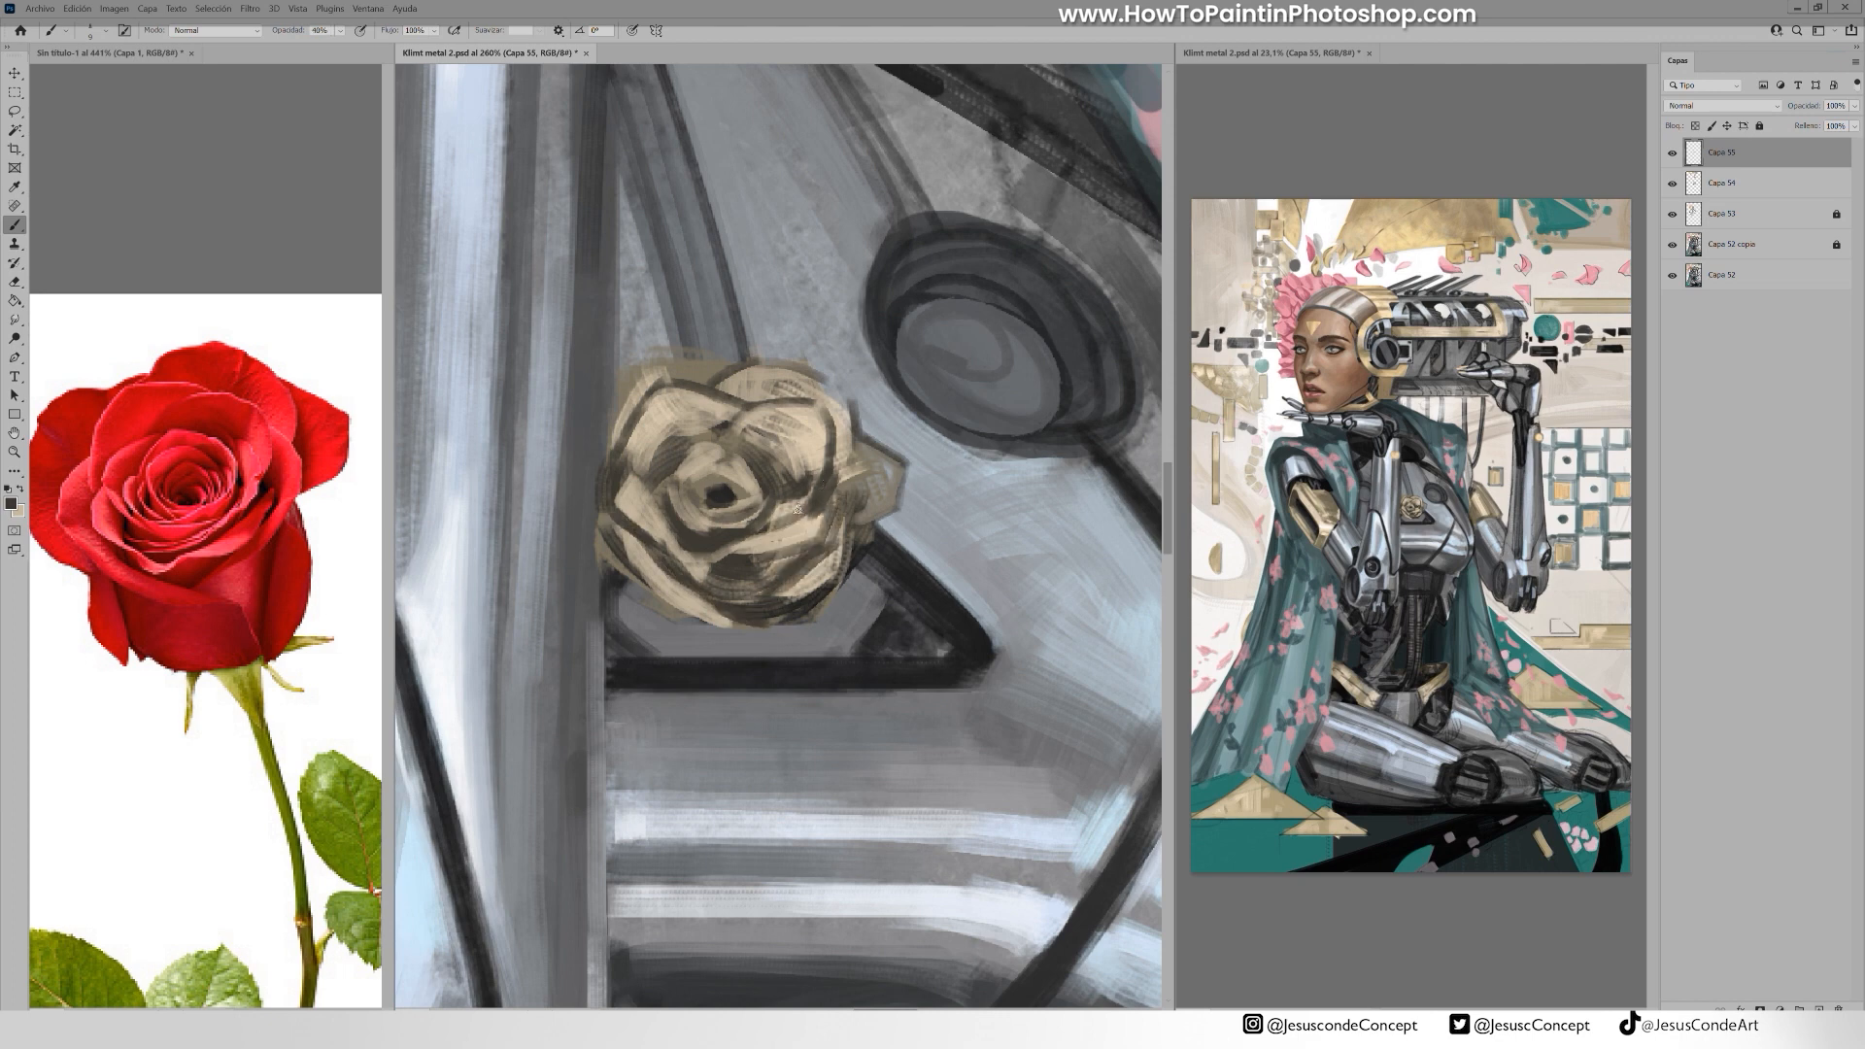
Sharpen the golden rose's inner and upper petals with opaque light gold strokes at 100% opacity
{"action": "key", "text": "0"}
{"action": "mouse_move", "coordinate": [672, 423]}
{"action": "left_mouse_down"}
{"action": "mouse_move", "coordinate": [626, 456]}
{"action": "mouse_move", "coordinate": [647, 504]}
{"action": "left_mouse_up"}
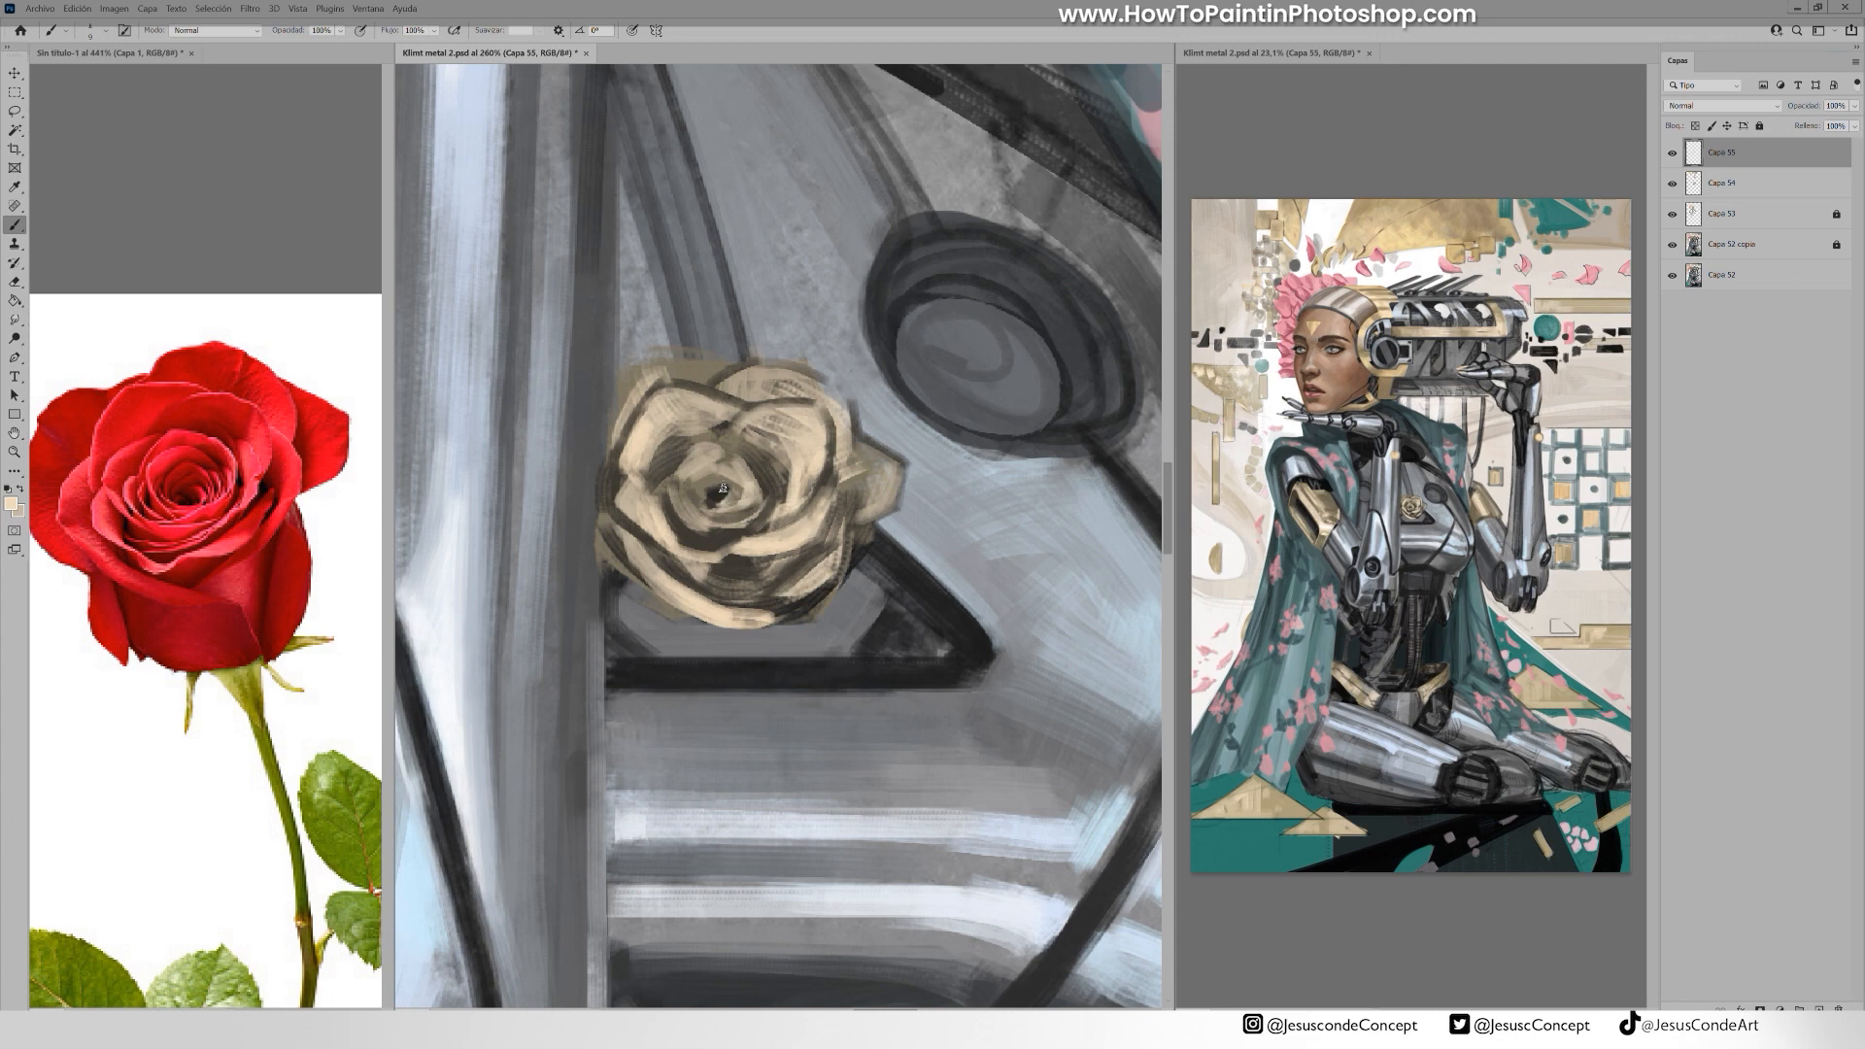
{"action": "left_click_drag", "start_coordinate": [723, 489], "coordinate": [692, 366]}
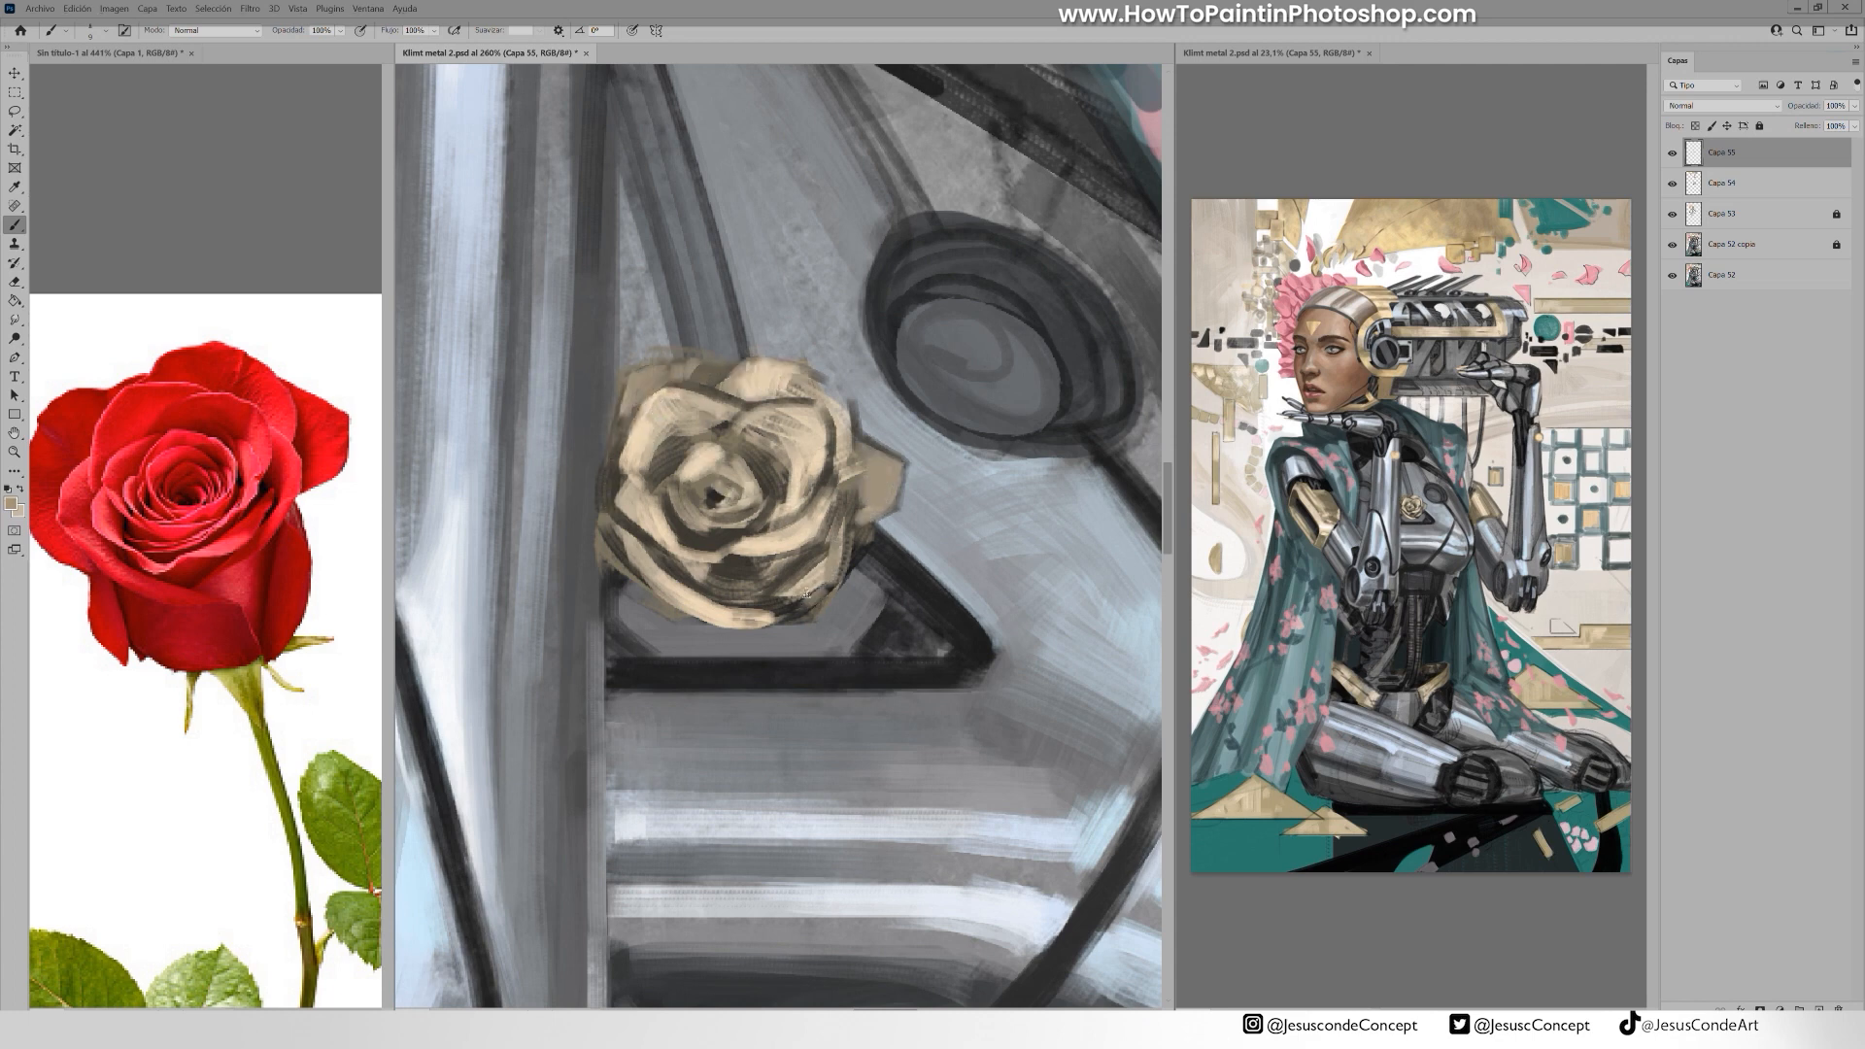
Add light gold strokes to the golden rose's upper-left outer petals, using tones sampled from the painting
{"action": "mouse_move", "coordinate": [608, 583]}
{"action": "left_mouse_down"}
{"action": "mouse_move", "coordinate": [681, 633]}
{"action": "mouse_move", "coordinate": [796, 619]}
{"action": "mouse_move", "coordinate": [765, 647]}
{"action": "mouse_move", "coordinate": [734, 621]}
{"action": "left_mouse_up"}
{"action": "key", "text": "ctrl+t"}
{"action": "key", "text": "Return"}
{"action": "left_click", "coordinate": [591, 701], "text": "alt"}
{"action": "left_click_drag", "start_coordinate": [595, 403], "coordinate": [584, 662]}
{"action": "mouse_move", "coordinate": [833, 427]}
{"action": "left_mouse_down"}
{"action": "mouse_move", "coordinate": [767, 423]}
{"action": "mouse_move", "coordinate": [875, 416]}
{"action": "left_mouse_up"}
{"action": "left_click", "coordinate": [826, 417], "text": "alt"}
{"action": "left_click_drag", "start_coordinate": [734, 396], "coordinate": [664, 404]}
{"action": "left_click_drag", "start_coordinate": [692, 399], "coordinate": [657, 454]}
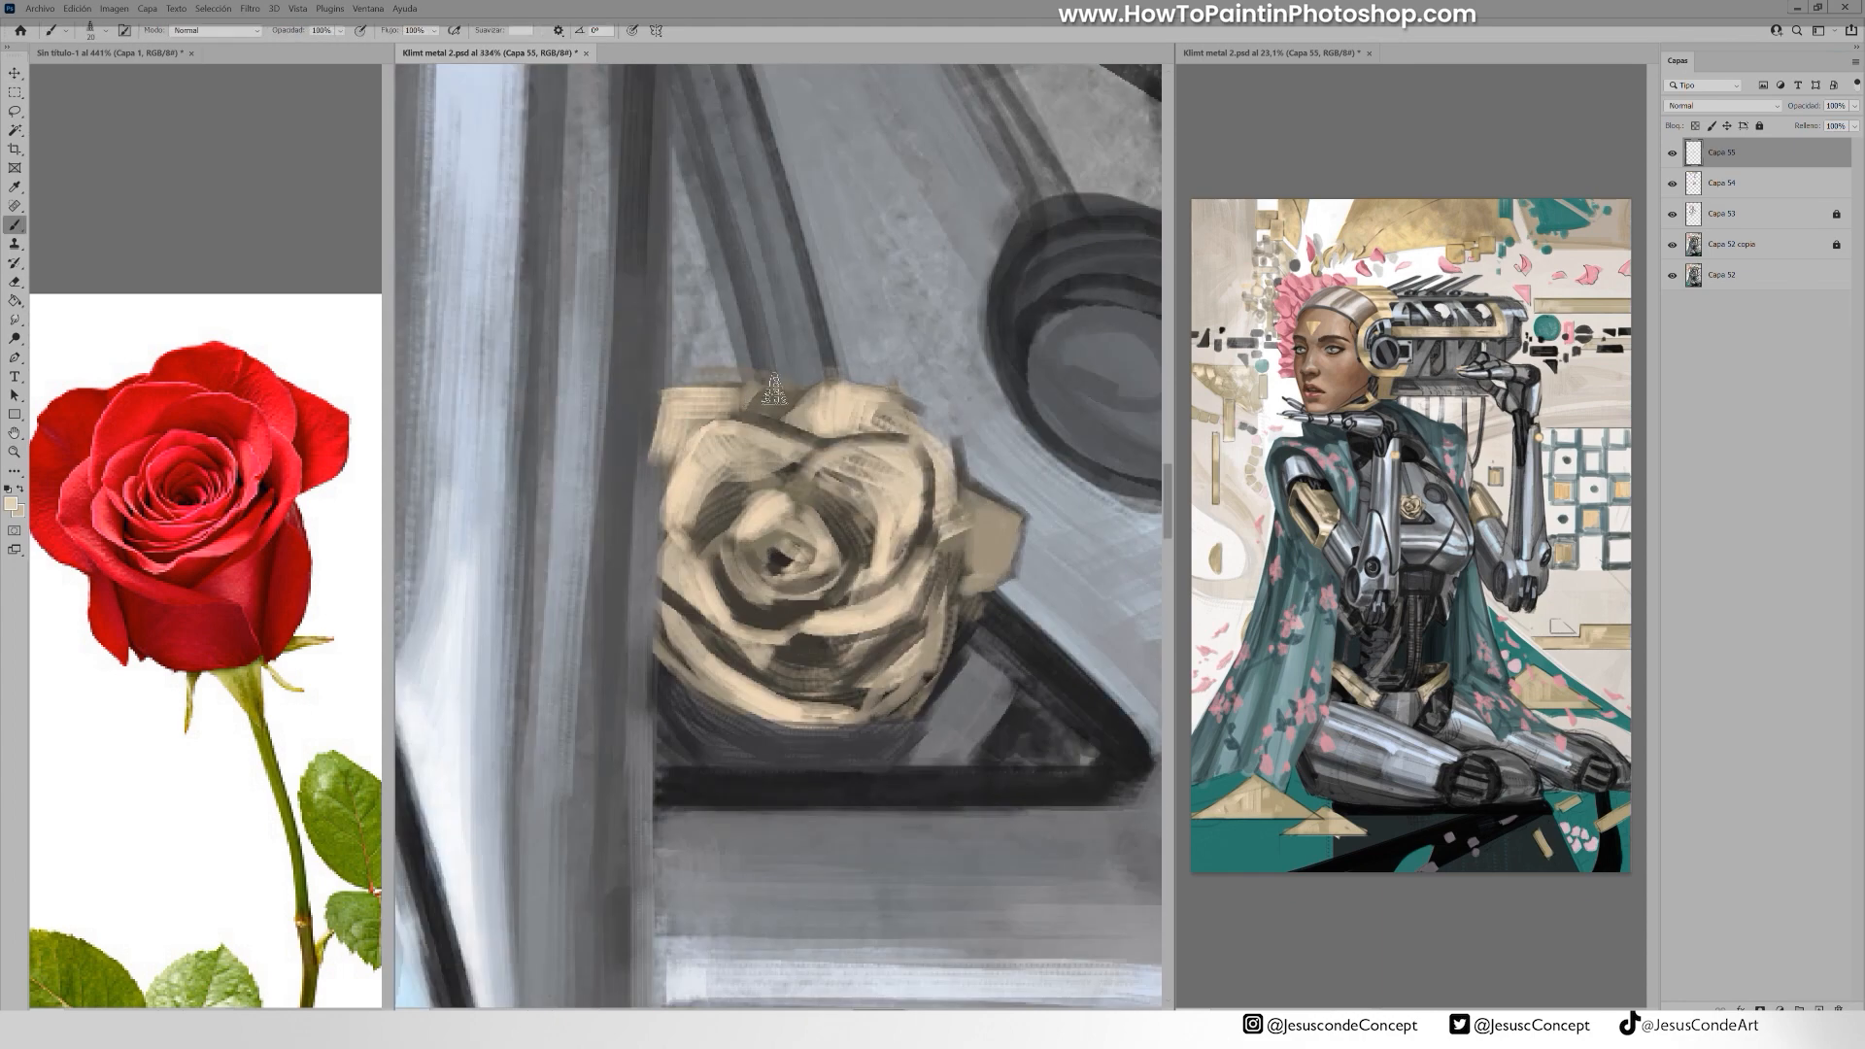
Add a new layer and darken the triangular recess behind the rose with a smaller brush and sampled dark tones
{"action": "key", "text": "ctrl+shift+n"}
{"action": "key", "text": "Return"}
{"action": "left_click", "coordinate": [806, 560], "text": "alt"}
{"action": "mouse_move", "coordinate": [1083, 750]}
{"action": "left_mouse_down"}
{"action": "mouse_move", "coordinate": [802, 557]}
{"action": "mouse_move", "coordinate": [723, 533]}
{"action": "mouse_move", "coordinate": [714, 562]}
{"action": "mouse_move", "coordinate": [653, 508]}
{"action": "left_mouse_up"}
{"action": "key", "text": "d"}
{"action": "key", "text": "bracketleft"}
{"action": "key", "text": "bracketleft"}
{"action": "key", "text": "bracketleft"}
{"action": "mouse_move", "coordinate": [452, 540]}
{"action": "left_mouse_down"}
{"action": "mouse_move", "coordinate": [562, 518]}
{"action": "mouse_move", "coordinate": [604, 544]}
{"action": "left_mouse_up"}
{"action": "left_click_drag", "start_coordinate": [534, 501], "coordinate": [625, 575]}
{"action": "left_click_drag", "start_coordinate": [1032, 186], "coordinate": [771, 394]}
{"action": "left_click", "coordinate": [775, 391], "text": "alt"}
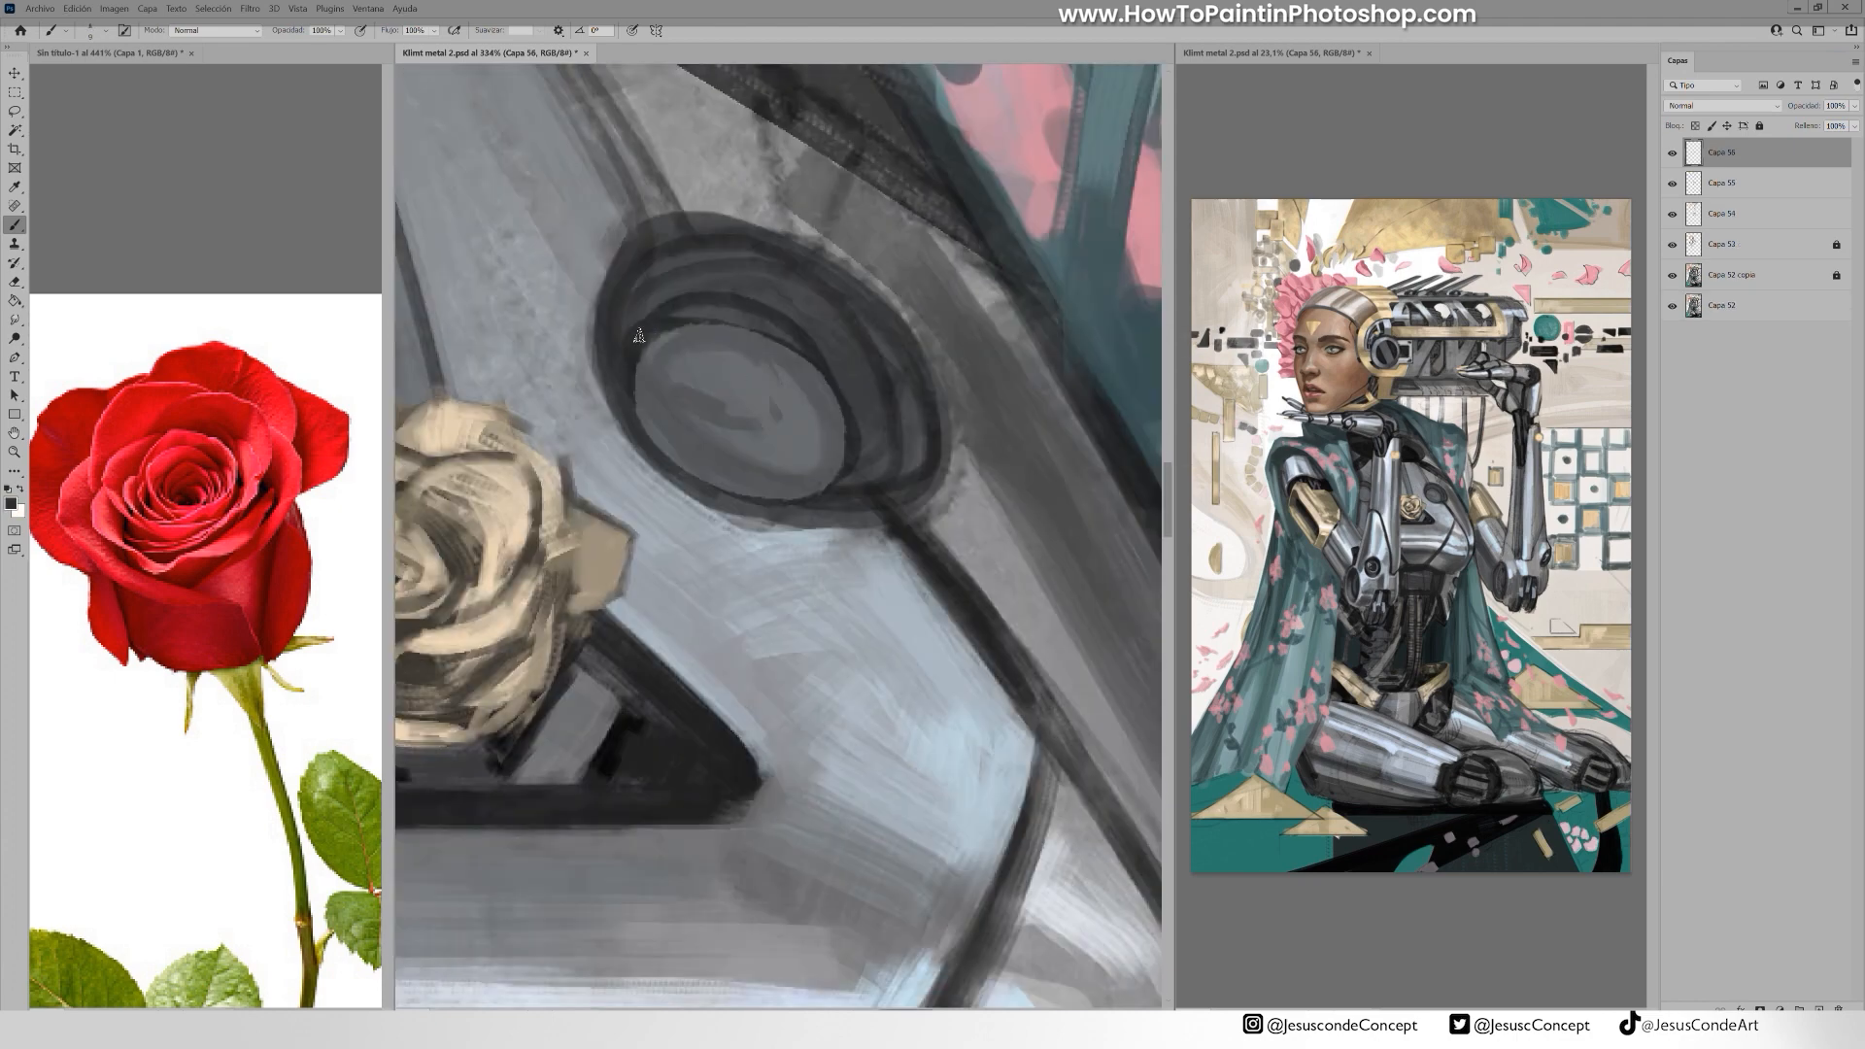
Refine the round disc on the chest plate, defining its dark rim and gray face with sampled tones
{"action": "left_click_drag", "start_coordinate": [639, 335], "coordinate": [694, 262]}
{"action": "left_click_drag", "start_coordinate": [866, 396], "coordinate": [875, 473]}
{"action": "left_click", "coordinate": [957, 476], "text": "alt"}
{"action": "key", "text": "bracketright"}
{"action": "key", "text": "bracketright"}
{"action": "mouse_move", "coordinate": [909, 292]}
{"action": "left_mouse_down"}
{"action": "mouse_move", "coordinate": [942, 500]}
{"action": "mouse_move", "coordinate": [855, 250]}
{"action": "left_mouse_up"}
{"action": "mouse_move", "coordinate": [864, 330]}
{"action": "left_mouse_down"}
{"action": "mouse_move", "coordinate": [719, 335]}
{"action": "mouse_move", "coordinate": [838, 430]}
{"action": "left_mouse_up"}
{"action": "left_click", "coordinate": [839, 430], "text": "alt"}
{"action": "left_click", "coordinate": [808, 555], "text": "alt"}
{"action": "mouse_move", "coordinate": [801, 358]}
{"action": "left_mouse_down"}
{"action": "mouse_move", "coordinate": [836, 469]}
{"action": "mouse_move", "coordinate": [896, 478]}
{"action": "mouse_move", "coordinate": [940, 576]}
{"action": "left_mouse_up"}
Paint a dark seam from the collar down to the round chest disc at 50% brush opacity
{"action": "key", "text": "5"}
{"action": "left_click", "coordinate": [880, 460], "text": "alt"}
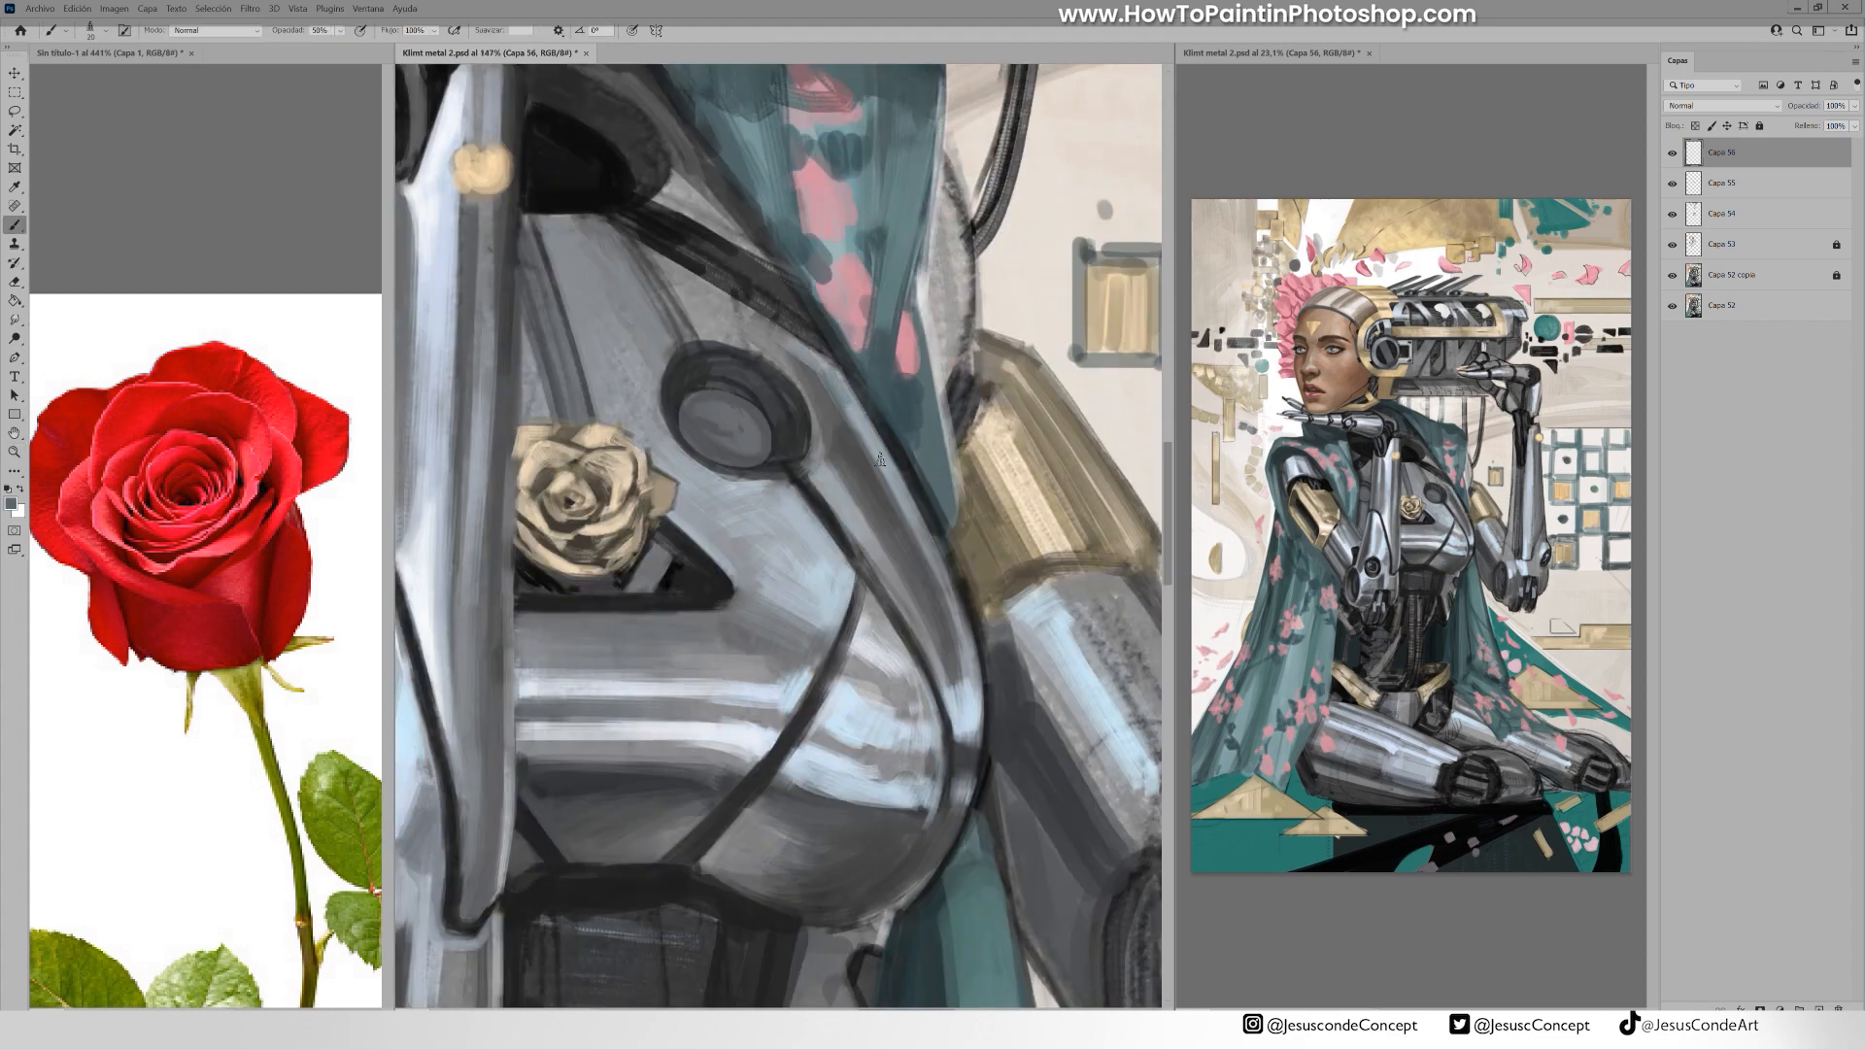
{"action": "mouse_move", "coordinate": [878, 455]}
{"action": "left_mouse_down"}
{"action": "mouse_move", "coordinate": [808, 354]}
{"action": "mouse_move", "coordinate": [674, 270]}
{"action": "left_mouse_up"}
{"action": "left_click_drag", "start_coordinate": [668, 257], "coordinate": [712, 327]}
{"action": "left_click", "coordinate": [659, 250], "text": "alt"}
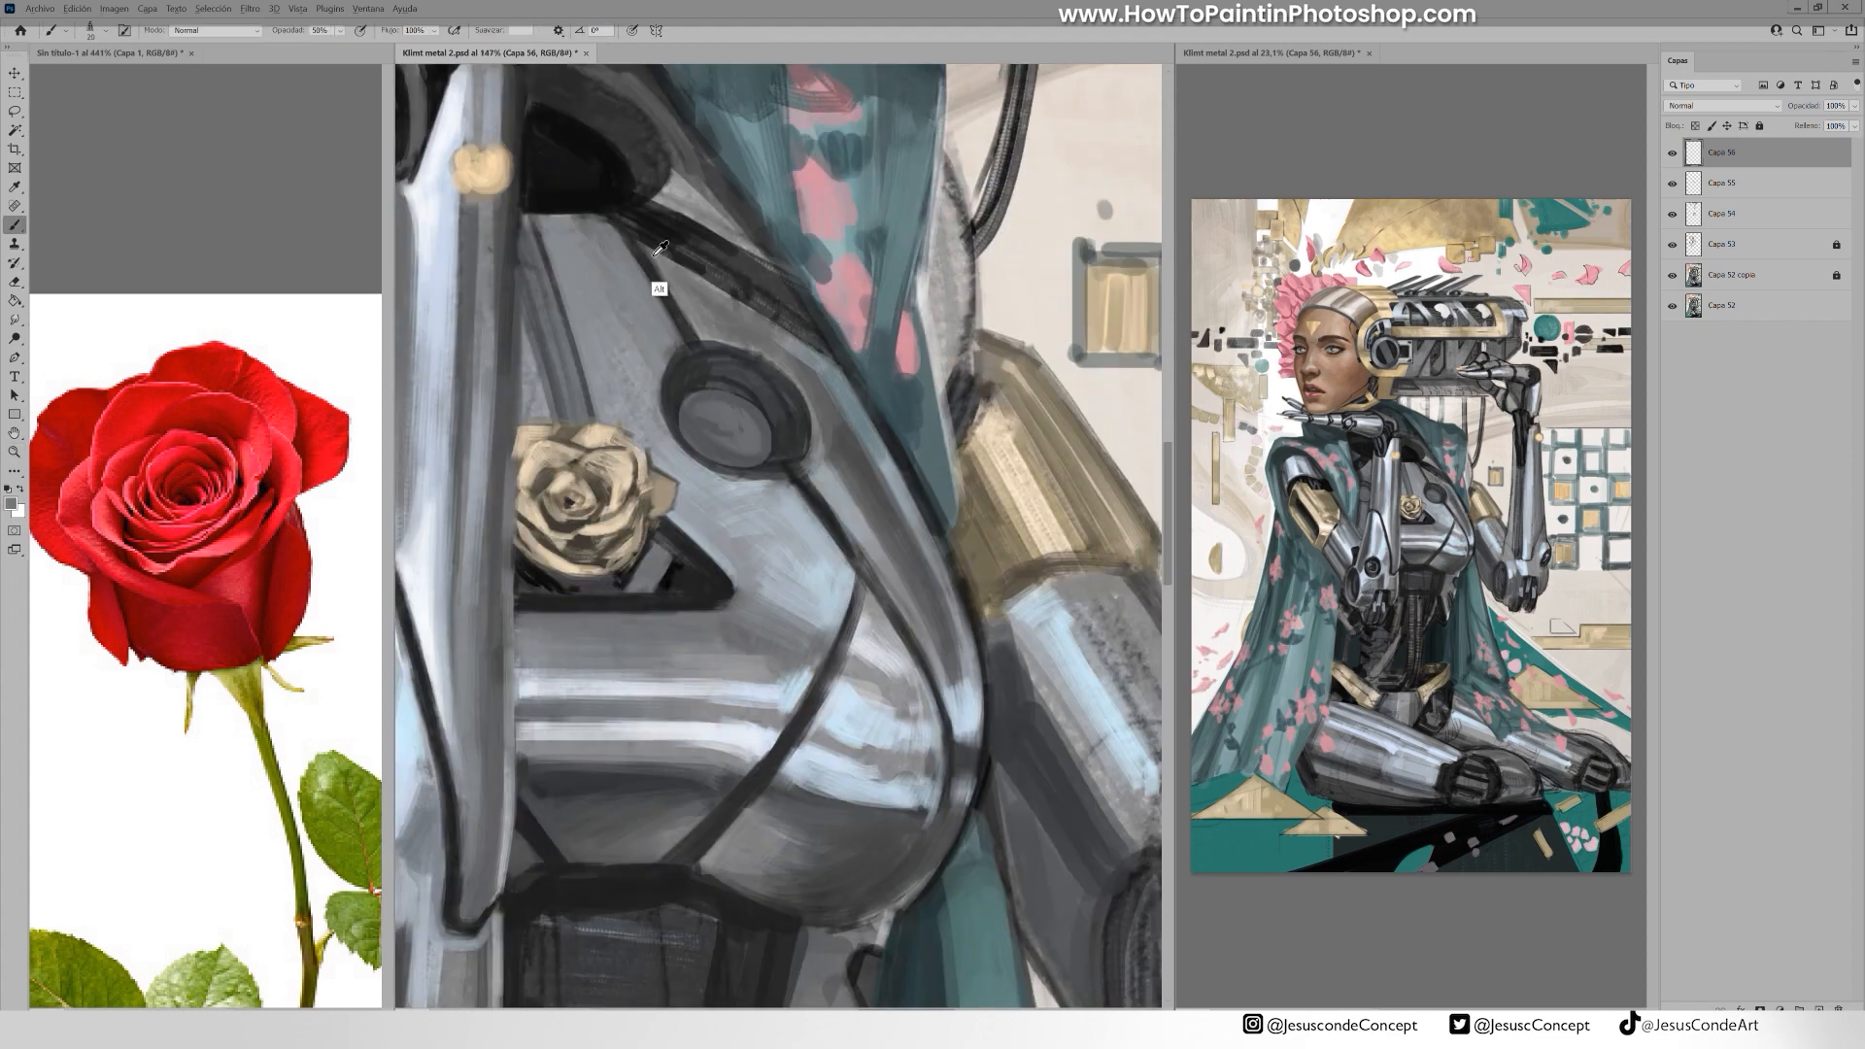
Clean up the dark diagonal band along the chest plate's upper edge with sampled grays
{"action": "mouse_move", "coordinate": [710, 206]}
{"action": "left_mouse_down"}
{"action": "mouse_move", "coordinate": [677, 177]}
{"action": "mouse_move", "coordinate": [766, 255]}
{"action": "left_mouse_up"}
{"action": "left_click", "coordinate": [672, 233], "text": "alt"}
{"action": "mouse_move", "coordinate": [768, 304]}
{"action": "left_mouse_down"}
{"action": "mouse_move", "coordinate": [685, 245]}
{"action": "mouse_move", "coordinate": [810, 340]}
{"action": "left_mouse_up"}
{"action": "left_click", "coordinate": [729, 221], "text": "alt"}
{"action": "left_click_drag", "start_coordinate": [680, 229], "coordinate": [785, 292]}
{"action": "mouse_move", "coordinate": [671, 193]}
{"action": "left_mouse_down"}
{"action": "mouse_move", "coordinate": [721, 311]}
{"action": "mouse_move", "coordinate": [839, 406]}
{"action": "left_mouse_up"}
{"action": "left_click", "coordinate": [812, 316], "text": "alt"}
{"action": "left_click", "coordinate": [825, 367], "text": "alt"}
Smooth the gray strip between the chest plate and the cloak, up to the dark shoulder collar, with sampled tones
{"action": "mouse_move", "coordinate": [765, 260]}
{"action": "left_mouse_down"}
{"action": "mouse_move", "coordinate": [917, 509]}
{"action": "mouse_move", "coordinate": [827, 425]}
{"action": "mouse_move", "coordinate": [845, 515]}
{"action": "left_mouse_up"}
{"action": "left_click", "coordinate": [841, 387], "text": "alt"}
{"action": "left_click", "coordinate": [878, 453], "text": "alt"}
{"action": "left_click", "coordinate": [802, 421], "text": "alt"}
{"action": "left_click_drag", "start_coordinate": [780, 426], "coordinate": [826, 518]}
{"action": "left_click", "coordinate": [757, 388], "text": "alt"}
{"action": "left_click", "coordinate": [686, 373], "text": "alt"}
{"action": "mouse_move", "coordinate": [668, 346]}
{"action": "left_mouse_down"}
{"action": "mouse_move", "coordinate": [594, 340]}
{"action": "mouse_move", "coordinate": [645, 336]}
{"action": "left_mouse_up"}
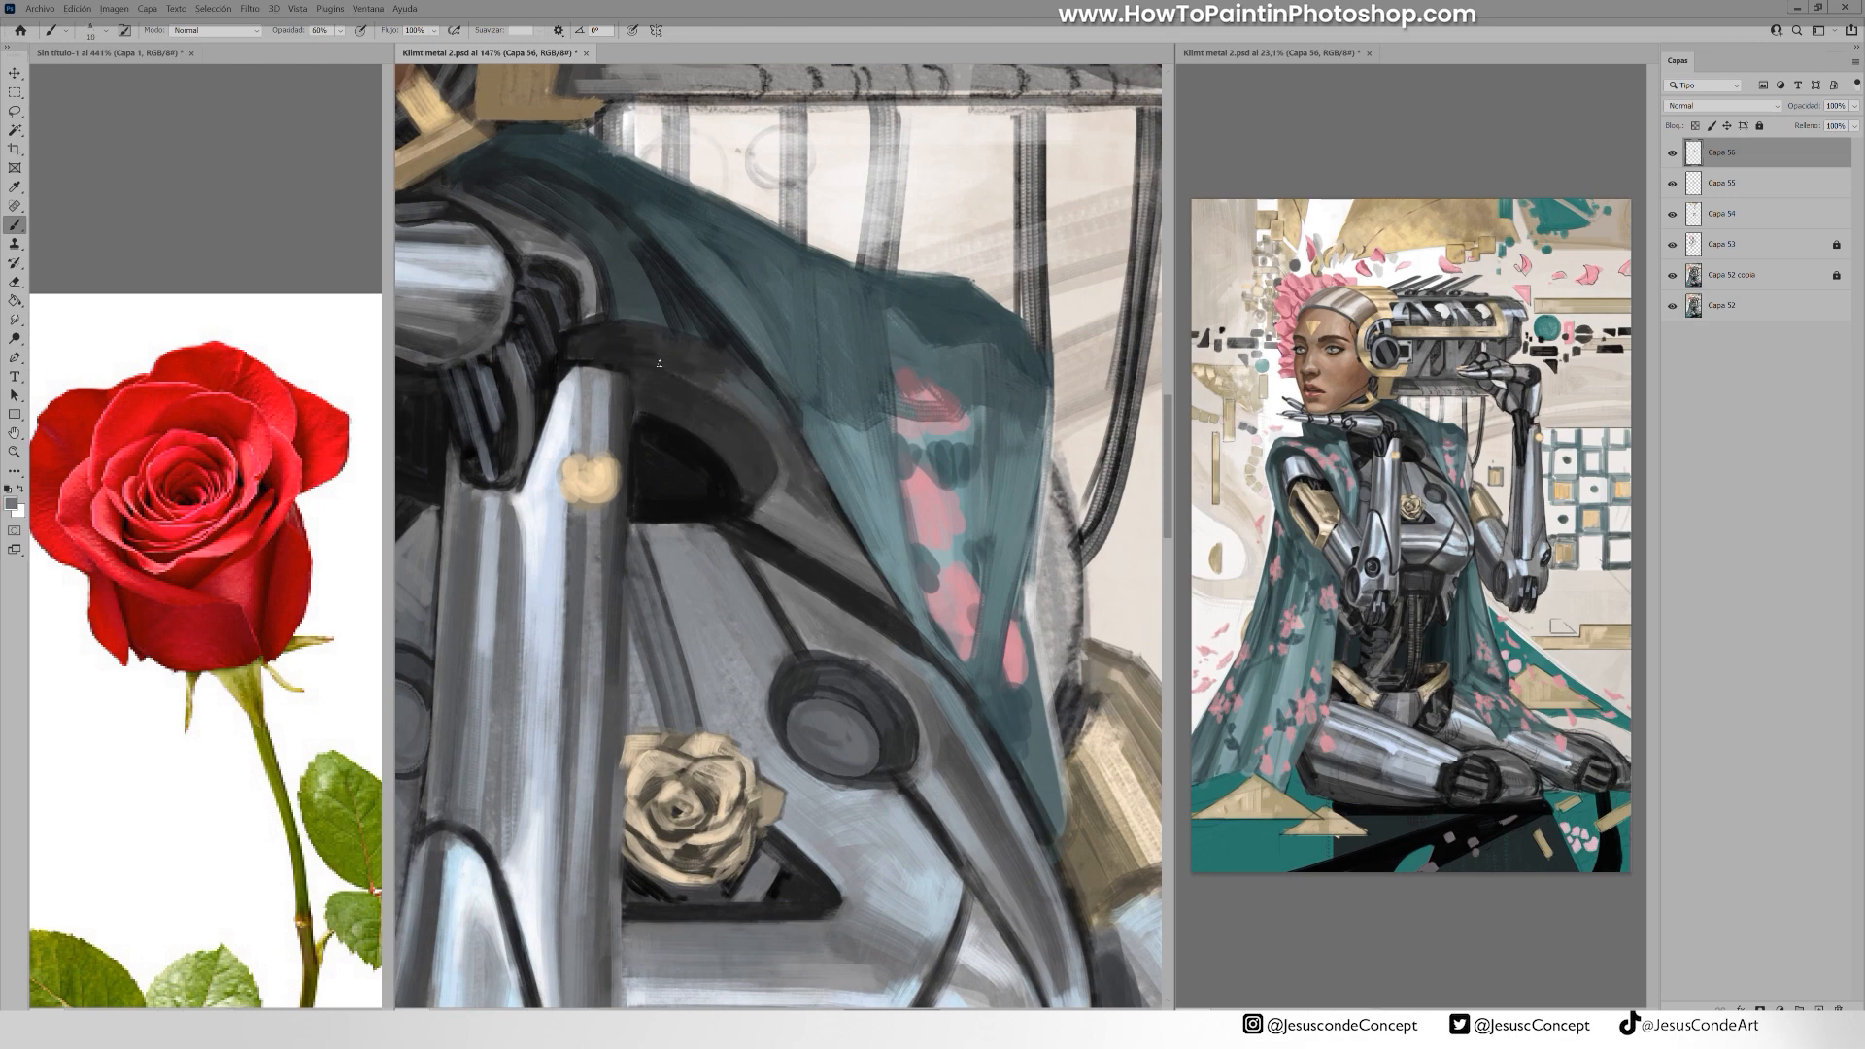
Rework the dark recess and chest edge beneath the raised forearm with a sampled dark tone
{"action": "mouse_move", "coordinate": [771, 428]}
{"action": "left_mouse_down"}
{"action": "mouse_move", "coordinate": [670, 433]}
{"action": "mouse_move", "coordinate": [777, 433]}
{"action": "left_mouse_up"}
{"action": "left_click", "coordinate": [490, 489], "text": "alt"}
{"action": "left_click_drag", "start_coordinate": [507, 501], "coordinate": [464, 546]}
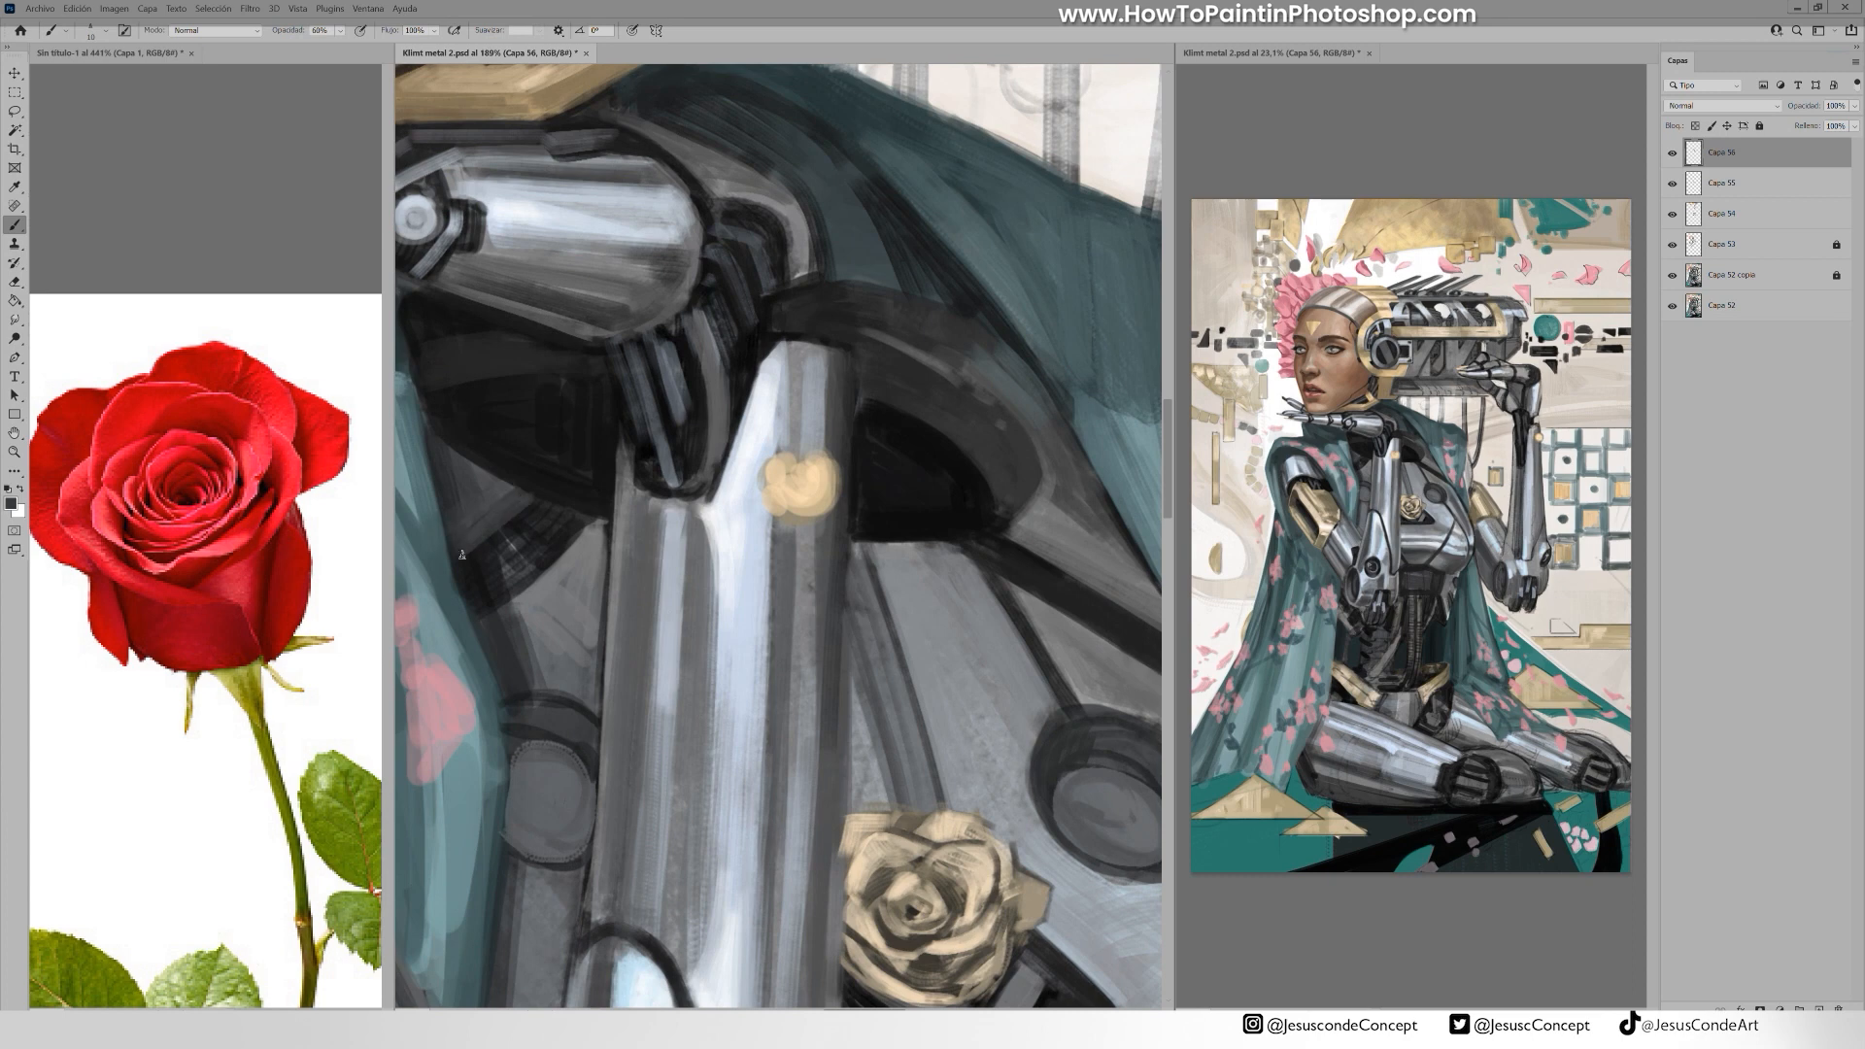
{"action": "left_click_drag", "start_coordinate": [505, 340], "coordinate": [666, 340]}
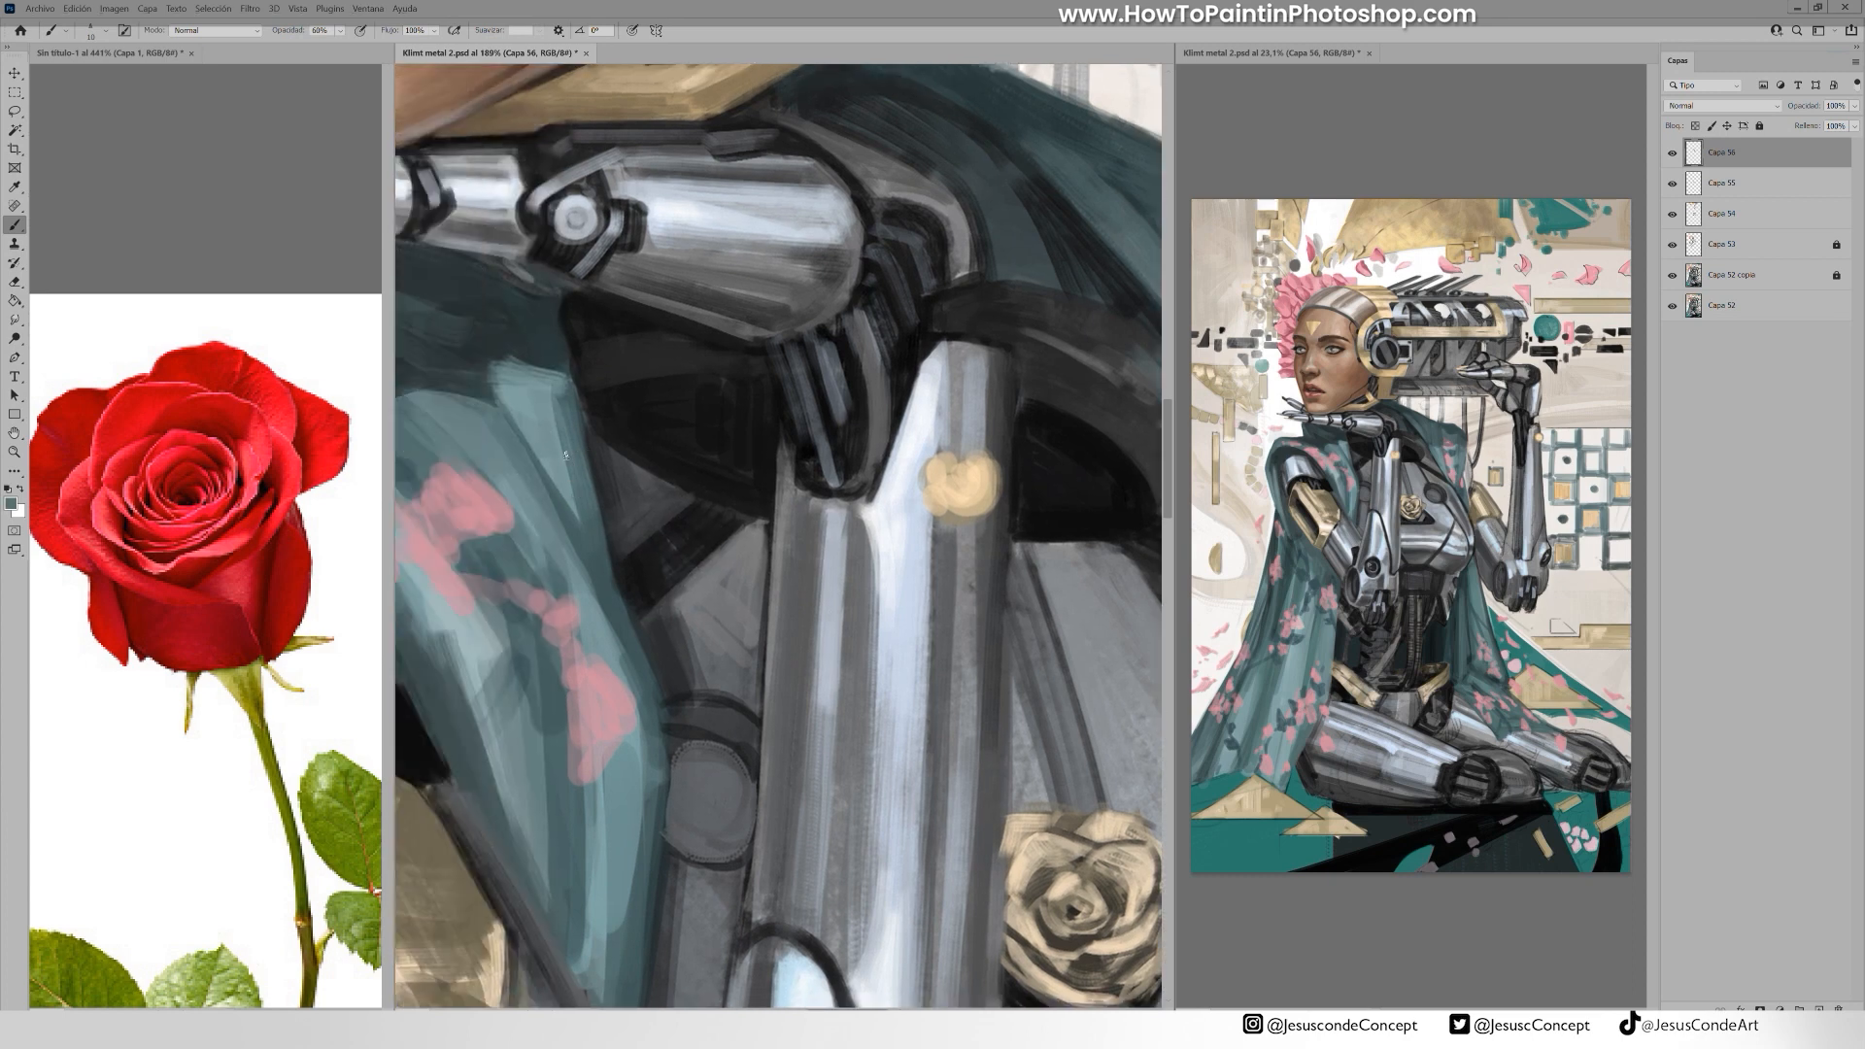
Paint light teal highlights on the cloak fold beside the chest, around the pink flowers, with sampled colors
{"action": "left_click_drag", "start_coordinate": [586, 427], "coordinate": [616, 546]}
{"action": "left_click", "coordinate": [595, 544], "text": "alt"}
{"action": "left_click_drag", "start_coordinate": [594, 535], "coordinate": [641, 699]}
{"action": "left_click_drag", "start_coordinate": [630, 575], "coordinate": [662, 708]}
{"action": "mouse_move", "coordinate": [534, 653]}
{"action": "left_mouse_down"}
{"action": "mouse_move", "coordinate": [680, 645]}
{"action": "mouse_move", "coordinate": [670, 811]}
{"action": "left_mouse_up"}
{"action": "left_click", "coordinate": [671, 649], "text": "alt"}
{"action": "left_click", "coordinate": [614, 636], "text": "alt"}
{"action": "left_click_drag", "start_coordinate": [574, 607], "coordinate": [614, 719]}
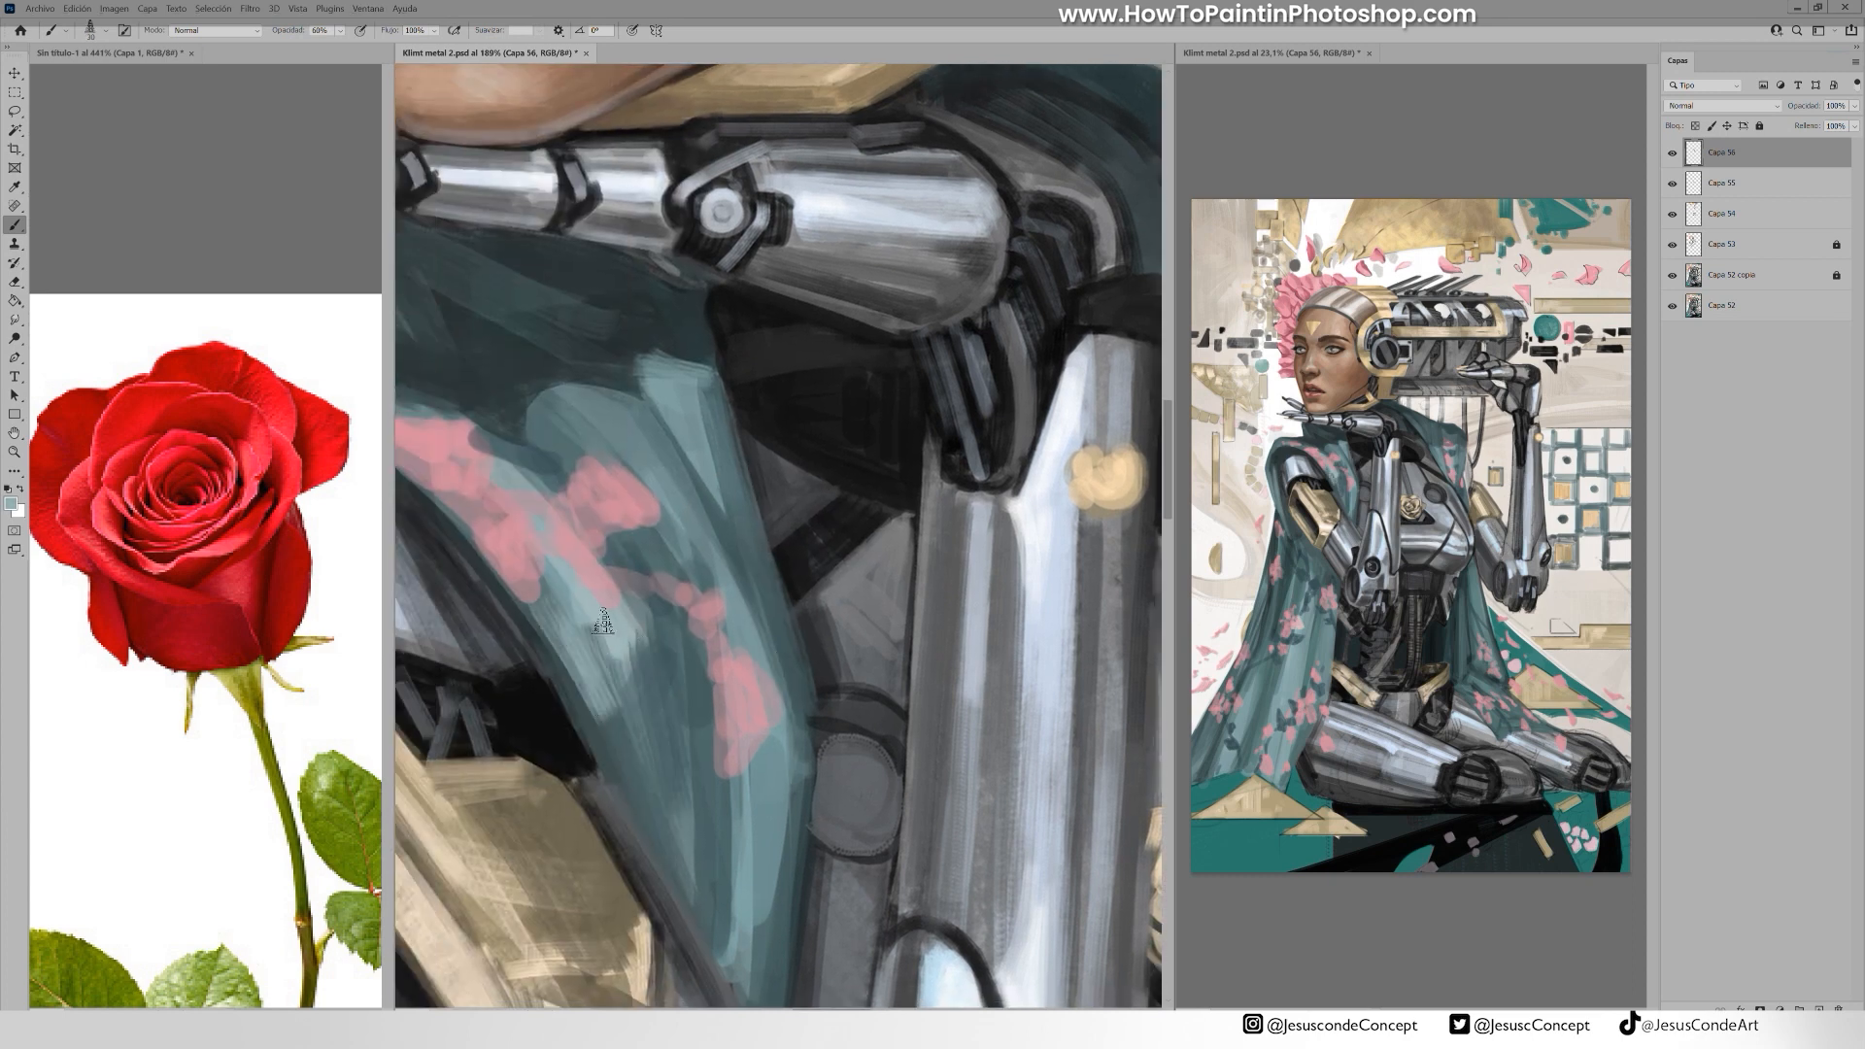
Blend the cloak's folds over the shoulder and below the chin with light and dark teal strokes
{"action": "left_click_drag", "start_coordinate": [680, 595], "coordinate": [637, 680]}
{"action": "left_click_drag", "start_coordinate": [631, 467], "coordinate": [710, 584]}
{"action": "mouse_move", "coordinate": [588, 400]}
{"action": "left_mouse_down"}
{"action": "mouse_move", "coordinate": [743, 622]}
{"action": "mouse_move", "coordinate": [529, 452]}
{"action": "left_mouse_up"}
{"action": "left_click", "coordinate": [829, 489], "text": "alt"}
{"action": "mouse_move", "coordinate": [553, 357]}
{"action": "left_mouse_down"}
{"action": "mouse_move", "coordinate": [828, 489]}
{"action": "mouse_move", "coordinate": [734, 493]}
{"action": "left_mouse_up"}
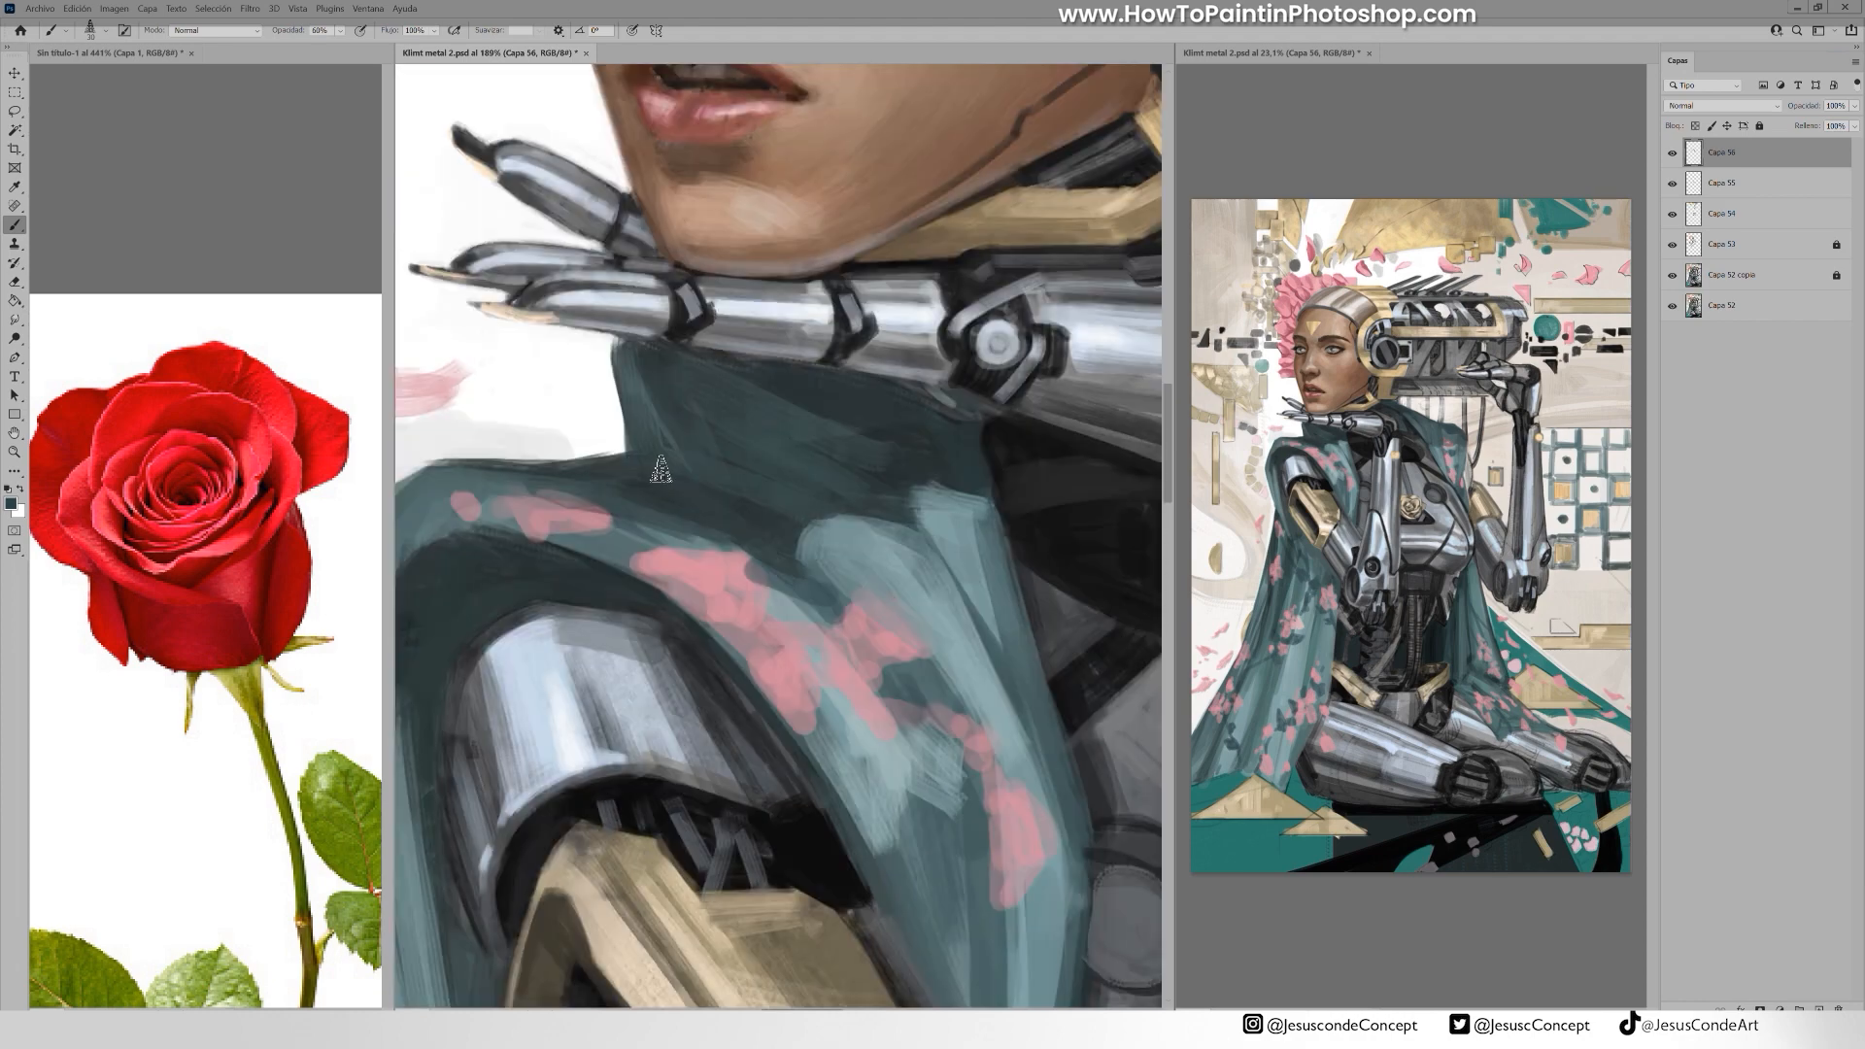
{"action": "left_click_drag", "start_coordinate": [622, 461], "coordinate": [530, 454]}
Merge the two newest paint layers down into Capa 54
{"action": "key", "text": "z"}
{"action": "left_click_drag", "start_coordinate": [722, 333], "coordinate": [627, 336]}
{"action": "key", "text": "ctrl+e"}
{"action": "key", "text": "ctrl+e"}
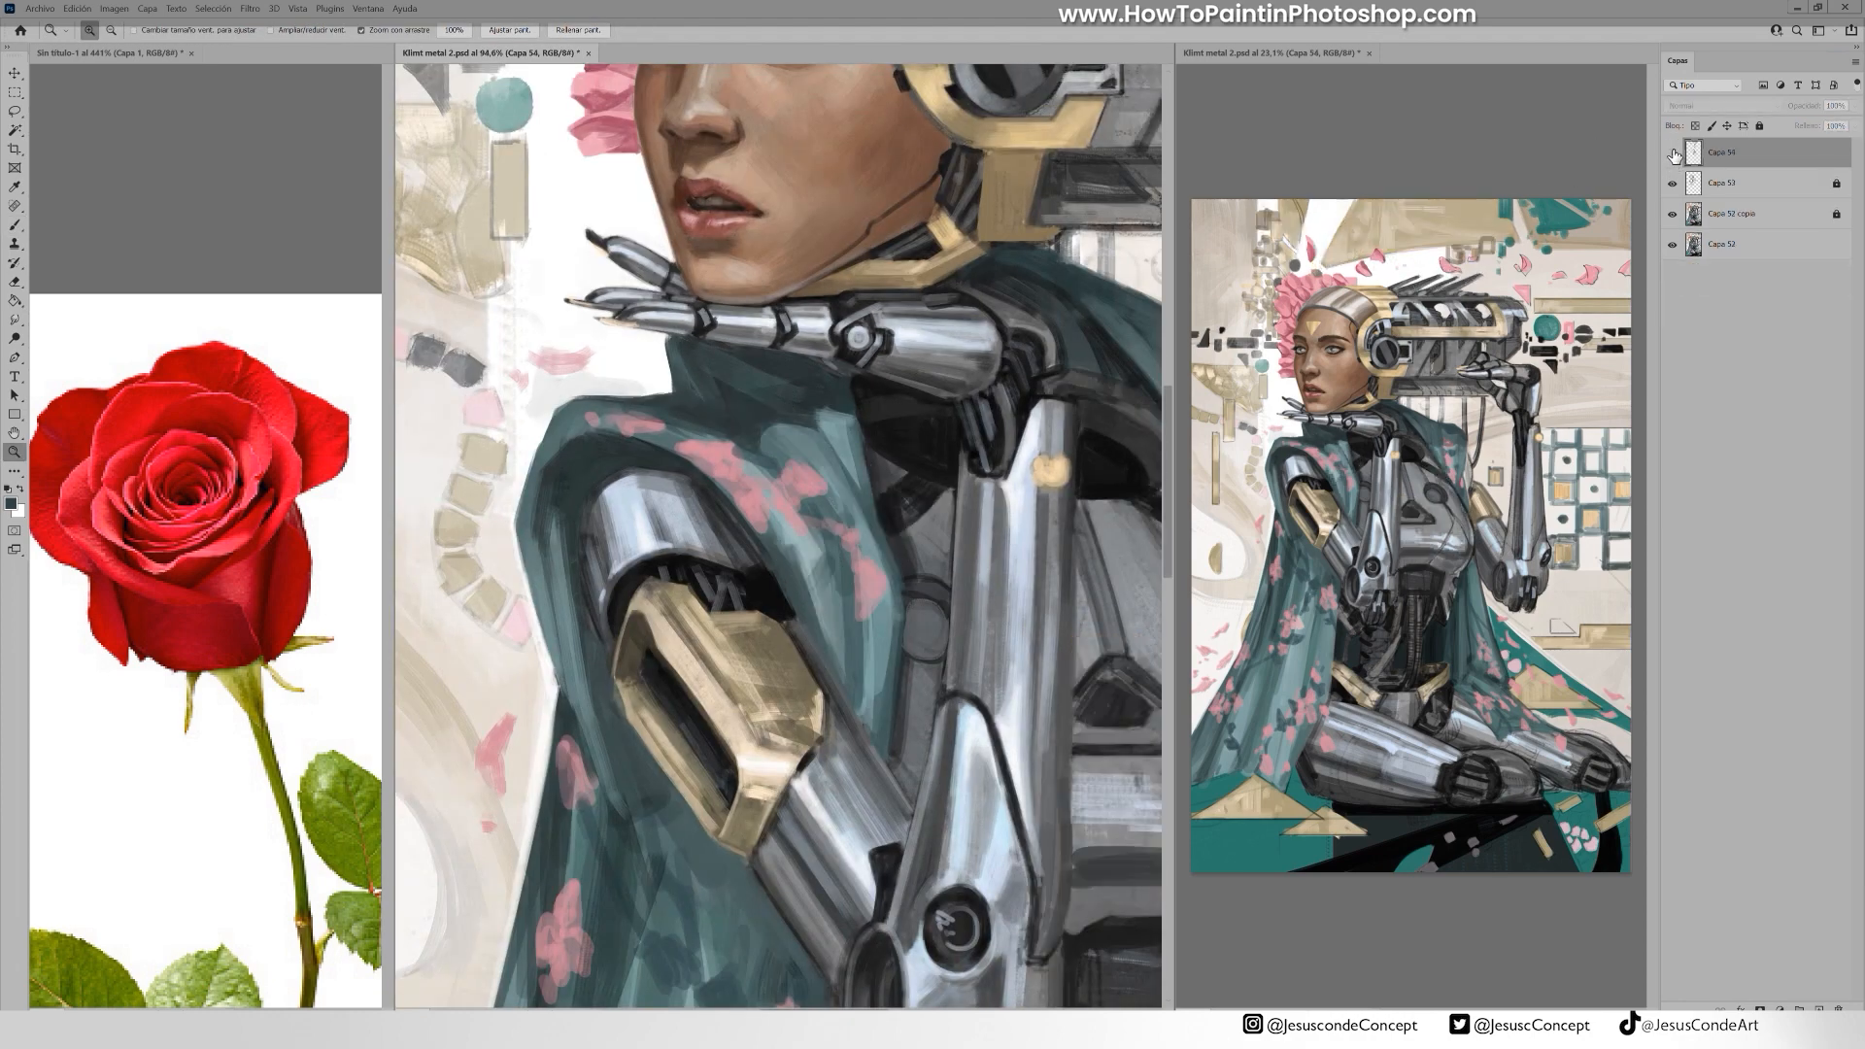
Smooth the horizontal metallic reflections on the lower chest plate with sampled grays, raising the brush opacity to 50%
{"action": "mouse_move", "coordinate": [1078, 787]}
{"action": "left_mouse_down"}
{"action": "mouse_move", "coordinate": [700, 401]}
{"action": "mouse_move", "coordinate": [891, 428]}
{"action": "left_mouse_up"}
{"action": "key", "text": "b"}
{"action": "left_click_drag", "start_coordinate": [653, 424], "coordinate": [809, 426]}
{"action": "left_click_drag", "start_coordinate": [665, 470], "coordinate": [794, 471]}
{"action": "left_click_drag", "start_coordinate": [672, 476], "coordinate": [843, 481]}
{"action": "left_click", "coordinate": [696, 529], "text": "alt"}
{"action": "left_click_drag", "start_coordinate": [641, 519], "coordinate": [743, 518]}
{"action": "left_click_drag", "start_coordinate": [607, 444], "coordinate": [772, 444]}
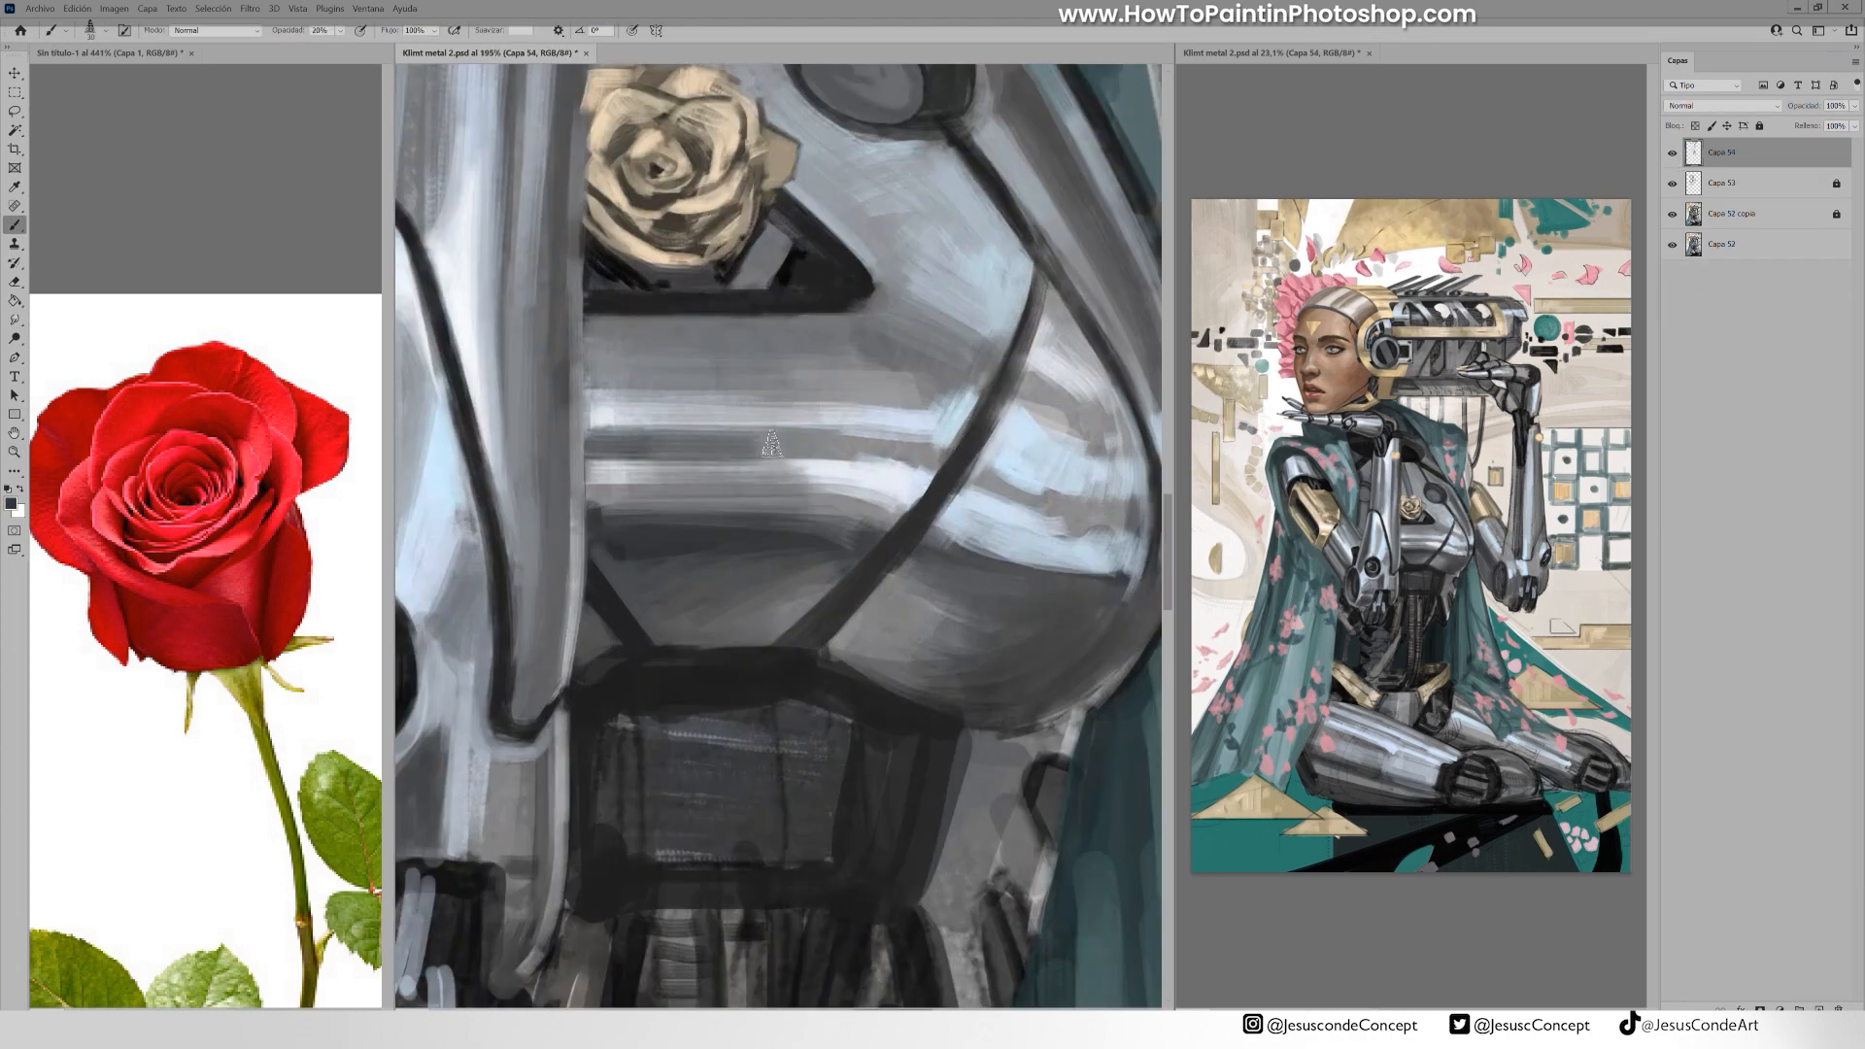
{"action": "mouse_move", "coordinate": [598, 340]}
{"action": "left_mouse_down"}
{"action": "mouse_move", "coordinate": [798, 338]}
{"action": "mouse_move", "coordinate": [838, 359]}
{"action": "left_mouse_up"}
{"action": "left_click", "coordinate": [693, 332], "text": "alt"}
{"action": "key", "text": "5"}
{"action": "mouse_move", "coordinate": [830, 373]}
{"action": "left_mouse_down"}
{"action": "mouse_move", "coordinate": [651, 373]}
{"action": "mouse_move", "coordinate": [869, 369]}
{"action": "left_mouse_up"}
Paint pale blue highlights on the upper chest plate above the rose, using a sampled tone and a smaller brush
{"action": "mouse_move", "coordinate": [757, 326]}
{"action": "left_mouse_down"}
{"action": "mouse_move", "coordinate": [656, 462]}
{"action": "mouse_move", "coordinate": [652, 705]}
{"action": "left_mouse_up"}
{"action": "left_click", "coordinate": [555, 234], "text": "alt"}
{"action": "left_click_drag", "start_coordinate": [512, 193], "coordinate": [555, 296]}
{"action": "mouse_move", "coordinate": [515, 199]}
{"action": "left_mouse_down"}
{"action": "mouse_move", "coordinate": [575, 388]}
{"action": "mouse_move", "coordinate": [575, 352]}
{"action": "mouse_move", "coordinate": [614, 363]}
{"action": "left_mouse_up"}
{"action": "mouse_move", "coordinate": [589, 303]}
{"action": "left_mouse_down"}
{"action": "mouse_move", "coordinate": [664, 378]}
{"action": "mouse_move", "coordinate": [594, 341]}
{"action": "left_mouse_up"}
{"action": "left_click_drag", "start_coordinate": [569, 297], "coordinate": [661, 390]}
{"action": "key", "text": "bracketleft"}
{"action": "key", "text": "bracketleft"}
{"action": "key", "text": "bracketleft"}
{"action": "left_click_drag", "start_coordinate": [521, 256], "coordinate": [575, 413]}
{"action": "left_click_drag", "start_coordinate": [505, 206], "coordinate": [579, 436]}
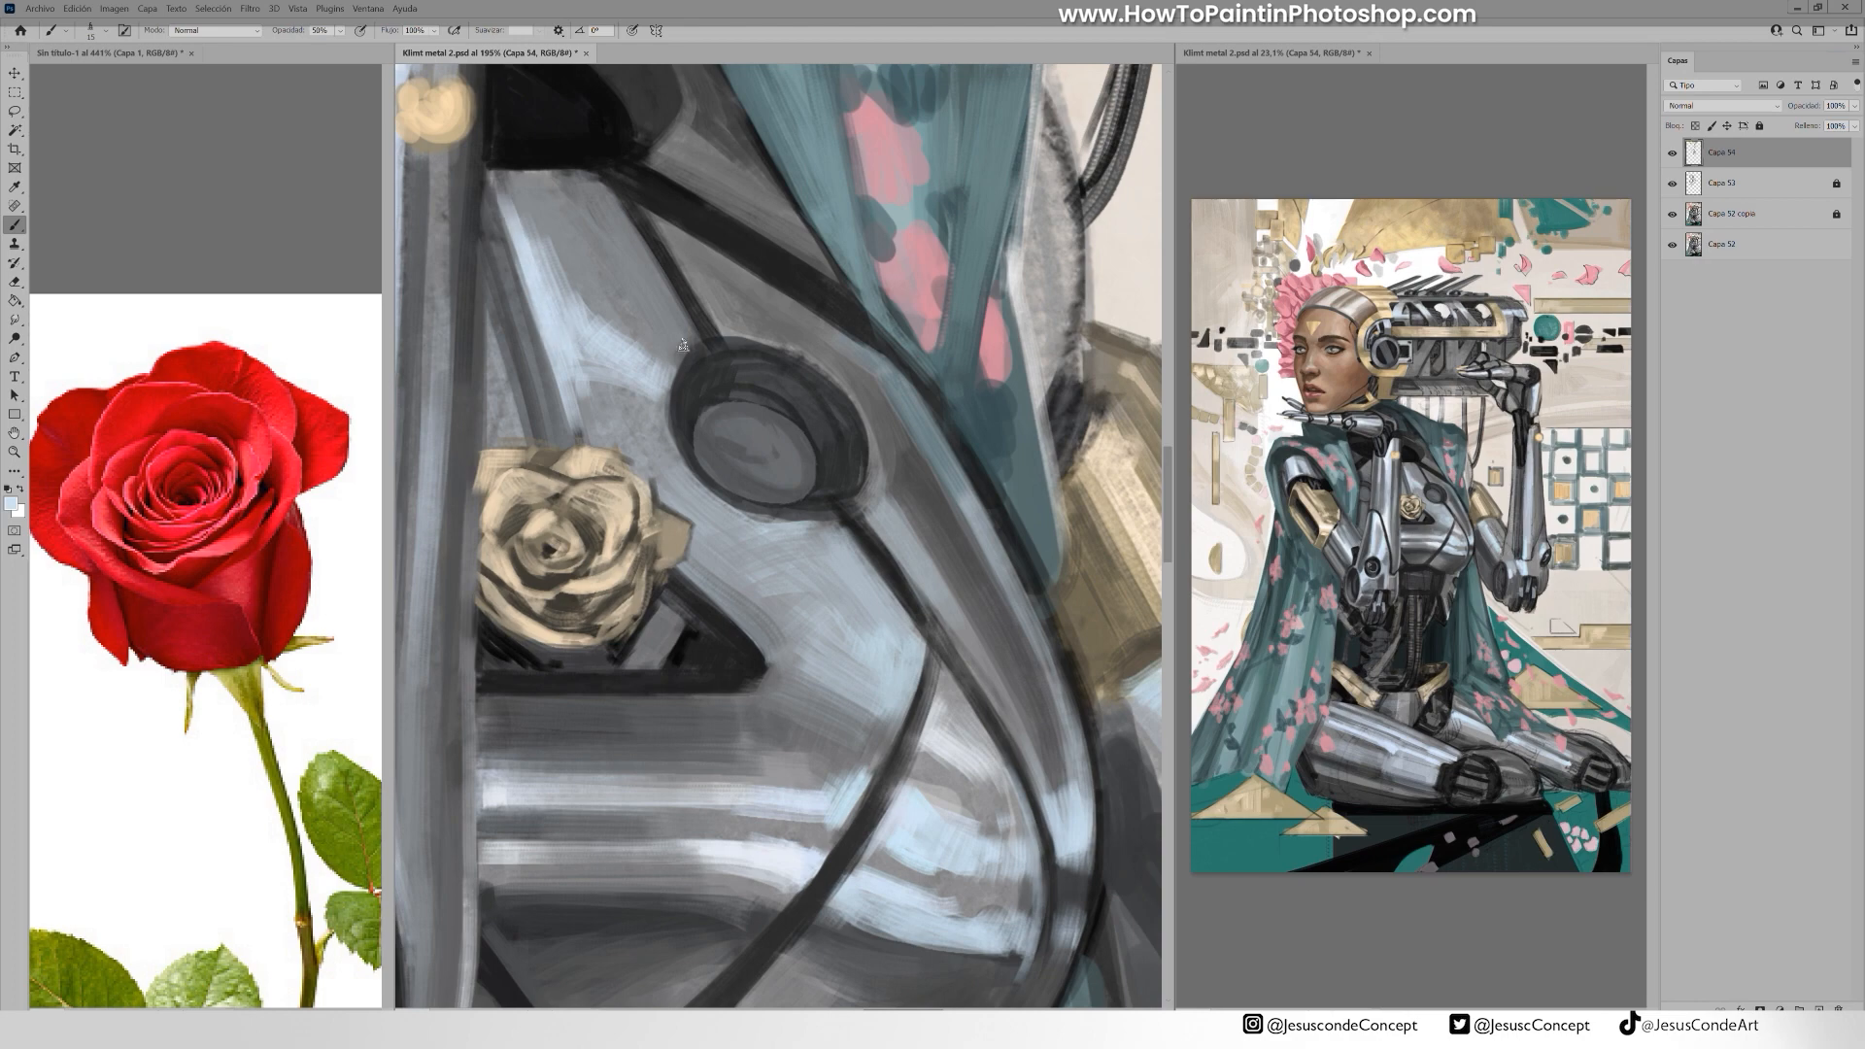
Erase the excess pale highlight above the rose and paint light strokes along the seam leading to the round disc
{"action": "key", "text": "e"}
{"action": "left_click_drag", "start_coordinate": [657, 379], "coordinate": [515, 208]}
{"action": "left_click_drag", "start_coordinate": [525, 224], "coordinate": [588, 403]}
{"action": "key", "text": "b"}
{"action": "left_click_drag", "start_coordinate": [591, 187], "coordinate": [642, 266]}
{"action": "left_click_drag", "start_coordinate": [566, 176], "coordinate": [661, 291]}
{"action": "left_click_drag", "start_coordinate": [666, 219], "coordinate": [717, 326]}
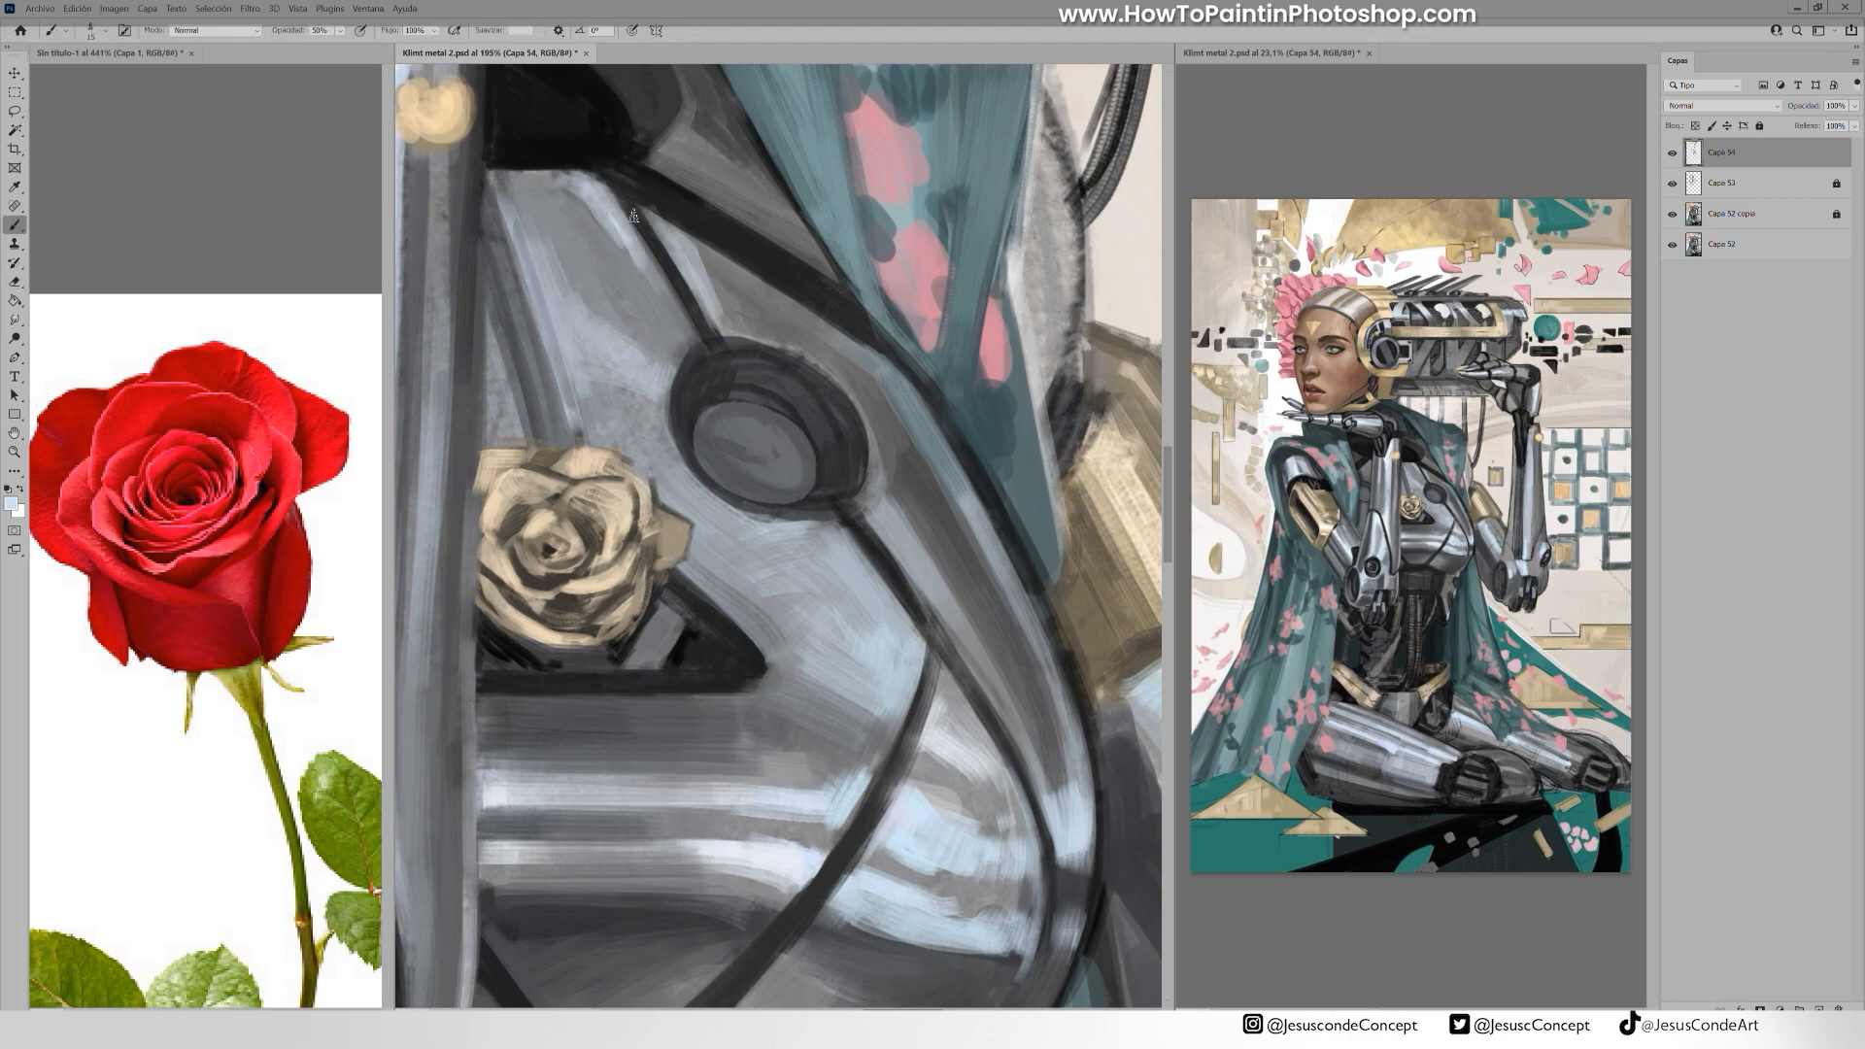
Blend the upper chest plate's highlights around the dark seam with sampled light gray tones
{"action": "left_click", "coordinate": [621, 228], "text": "alt"}
{"action": "left_click_drag", "start_coordinate": [567, 184], "coordinate": [666, 307]}
{"action": "left_click", "coordinate": [573, 194], "text": "alt"}
{"action": "left_click_drag", "start_coordinate": [763, 190], "coordinate": [690, 215]}
{"action": "mouse_move", "coordinate": [602, 112]}
{"action": "left_mouse_down"}
{"action": "mouse_move", "coordinate": [783, 179]}
{"action": "mouse_move", "coordinate": [688, 295]}
{"action": "left_mouse_up"}
{"action": "left_click", "coordinate": [792, 358], "text": "alt"}
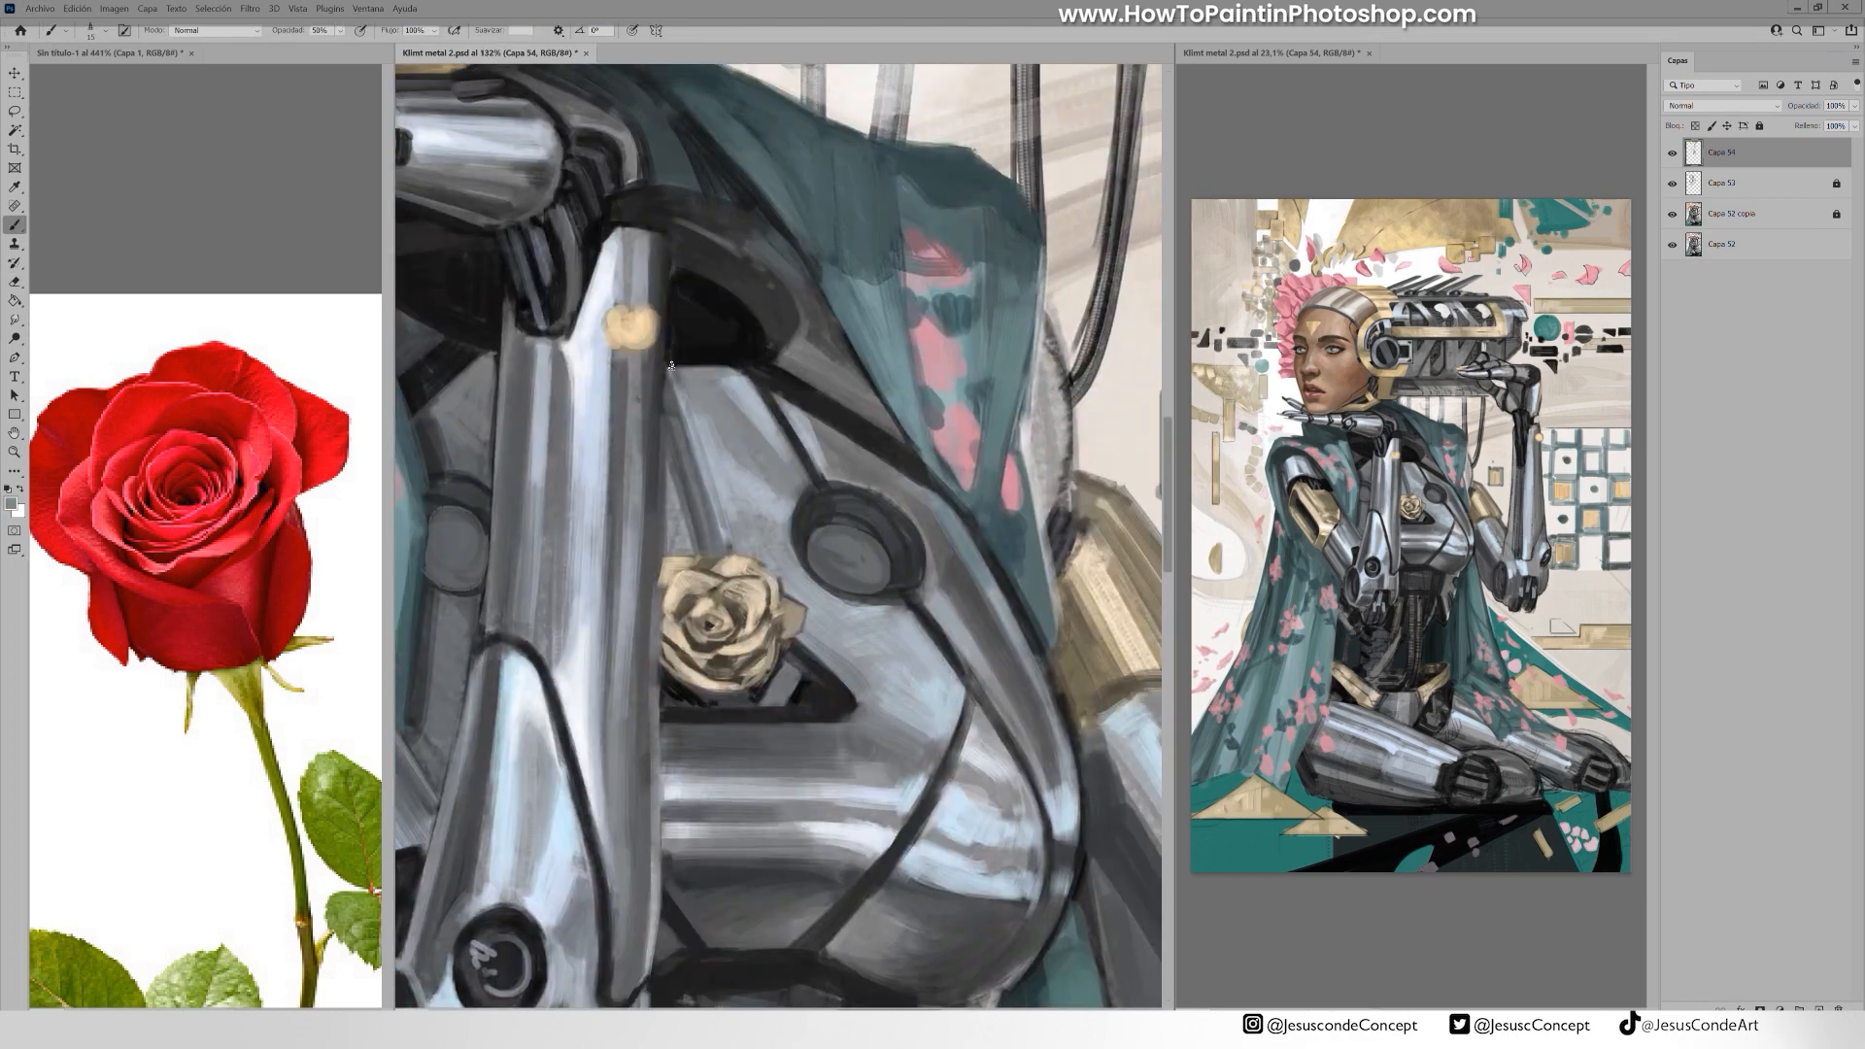
Define gray rims around the dark neck recesses and refine the shoulder collar with sampled grays
{"action": "left_click_drag", "start_coordinate": [670, 366], "coordinate": [783, 331]}
{"action": "left_click_drag", "start_coordinate": [748, 132], "coordinate": [921, 188]}
{"action": "left_click", "coordinate": [624, 437], "text": "alt"}
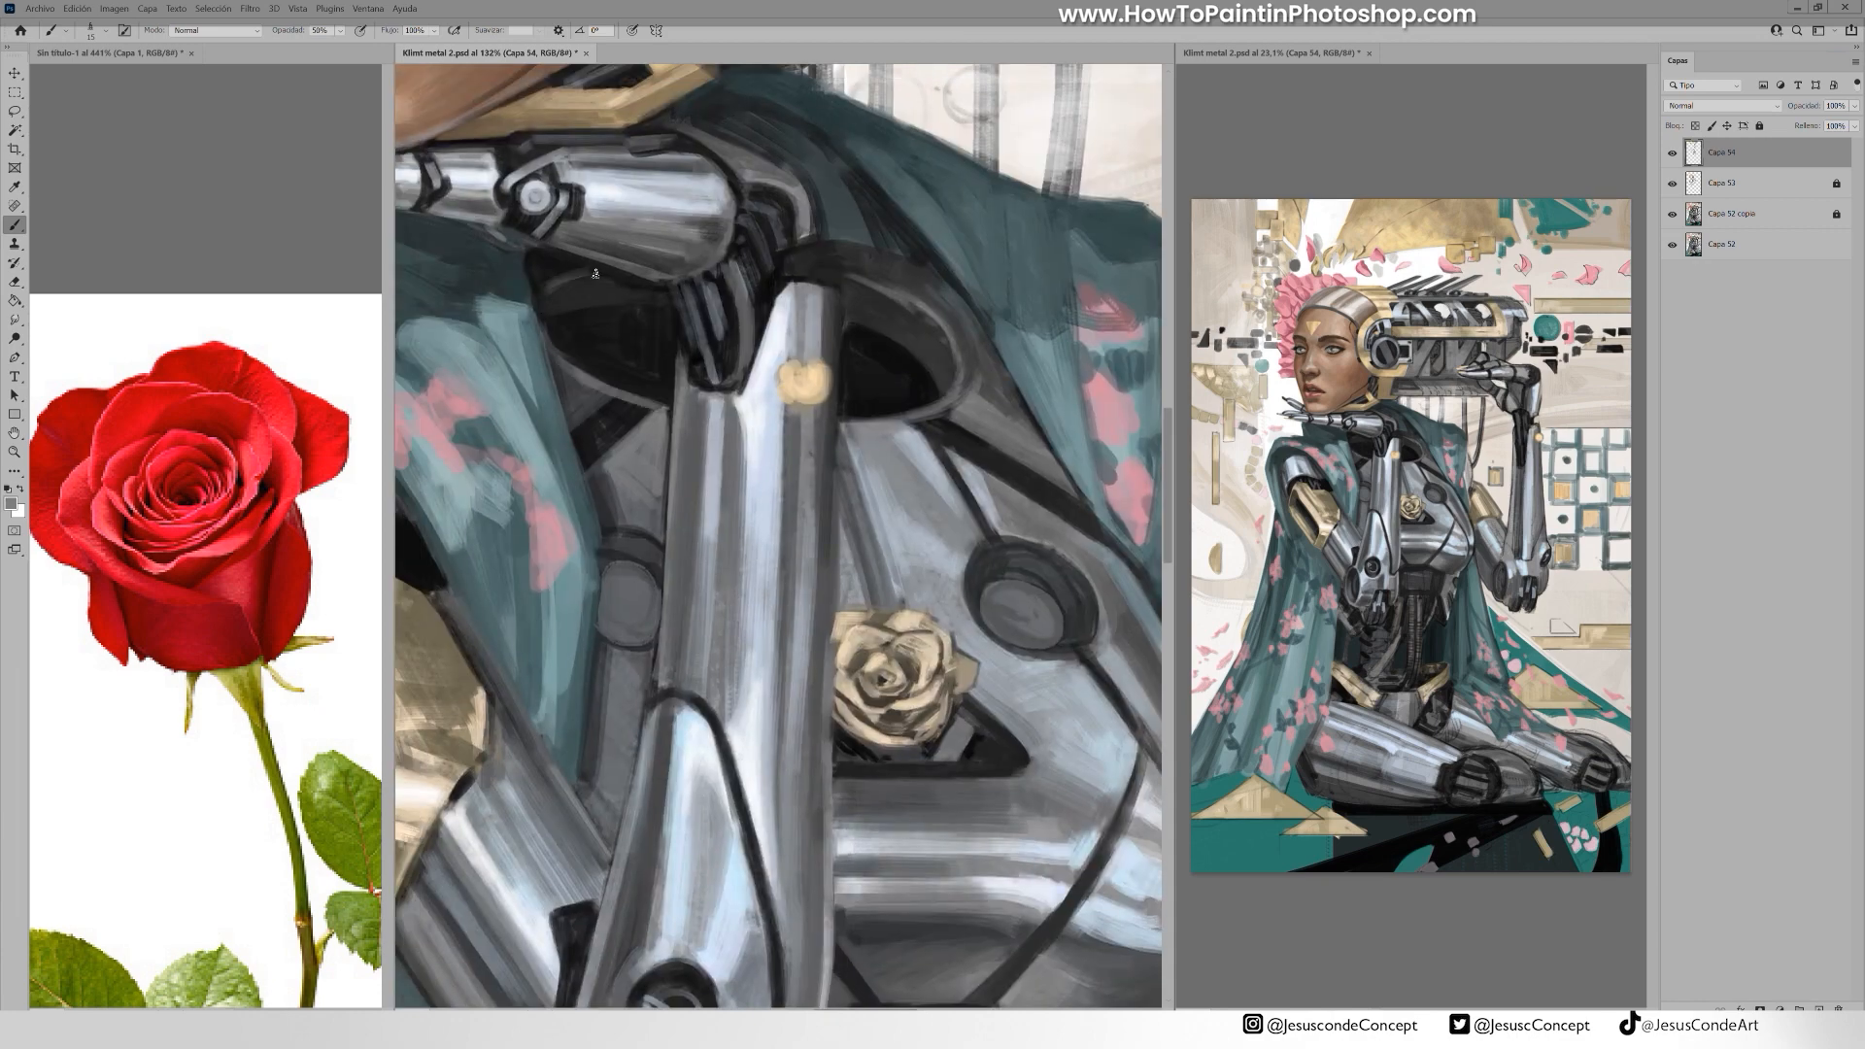
{"action": "left_click_drag", "start_coordinate": [903, 277], "coordinate": [774, 277]}
{"action": "left_click", "coordinate": [744, 292], "text": "alt"}
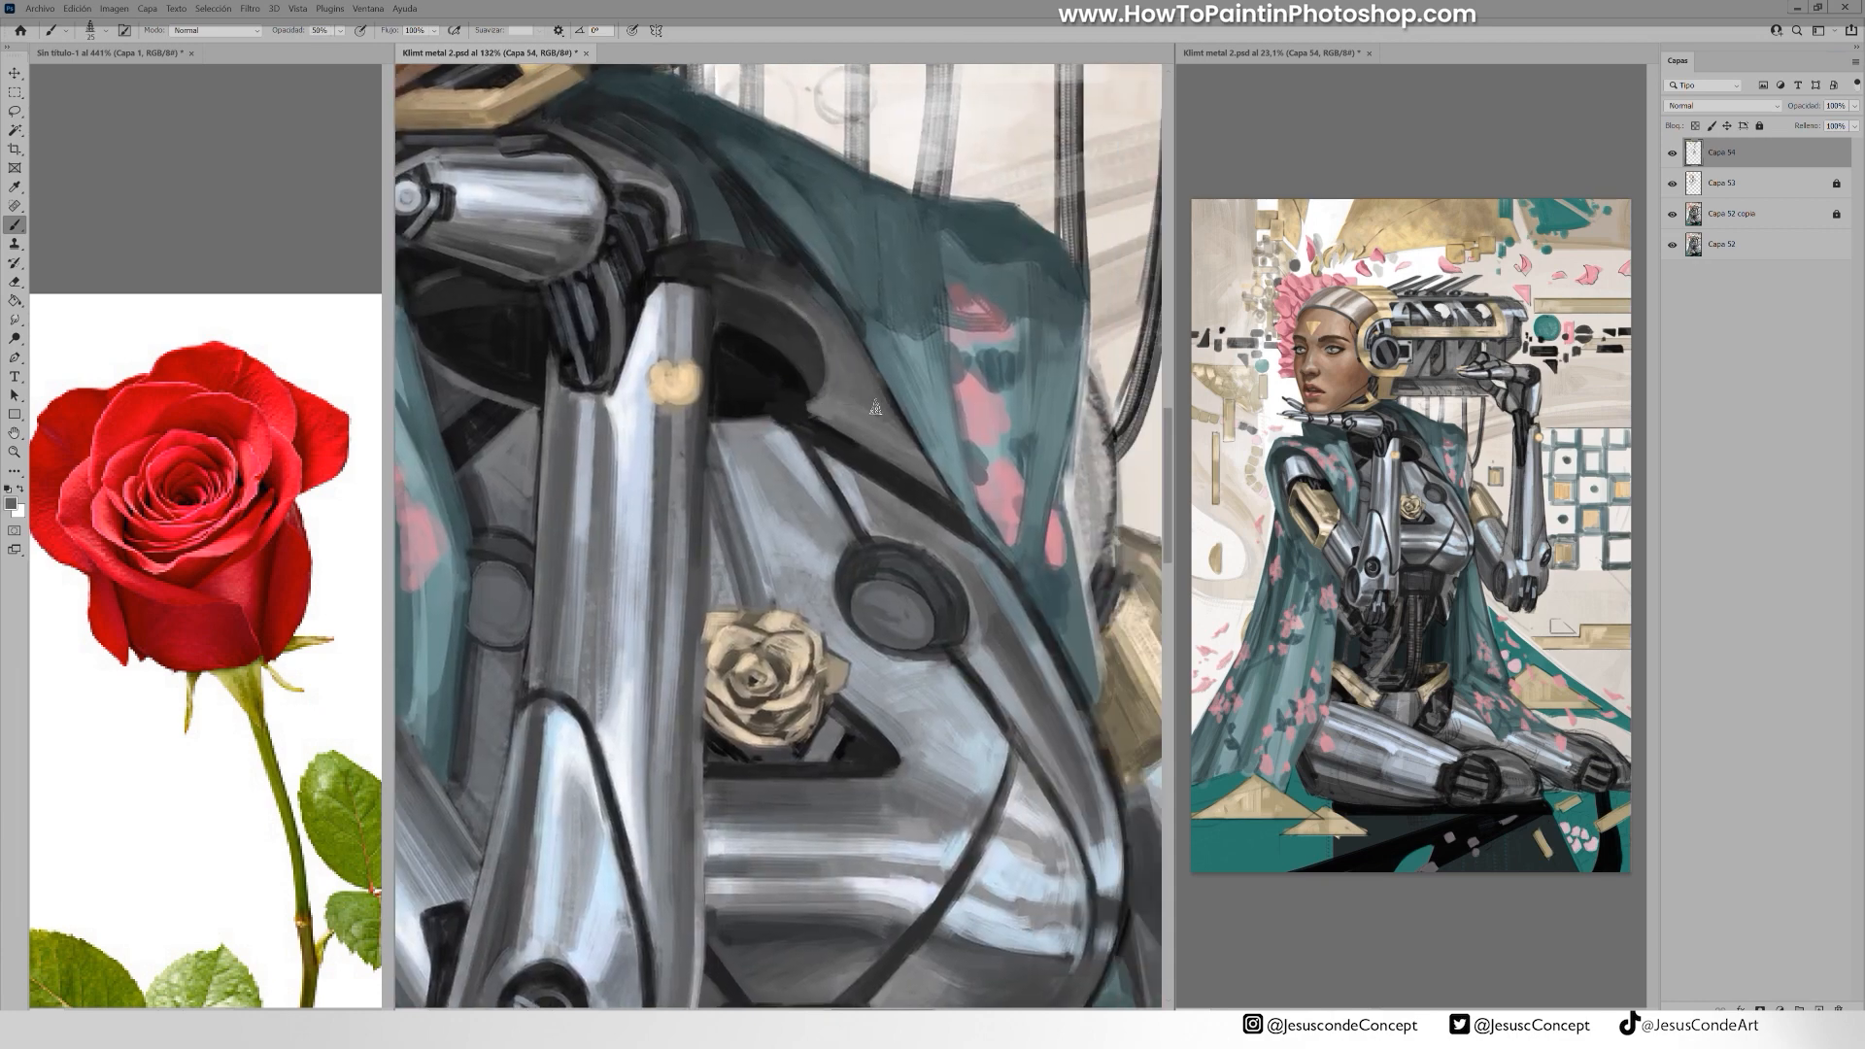
{"action": "left_click_drag", "start_coordinate": [891, 315], "coordinate": [719, 321]}
{"action": "left_click_drag", "start_coordinate": [557, 621], "coordinate": [545, 600]}
Add a new layer, redraw the waist side panel's dark edges, and fill the panel with gray strokes
{"action": "key", "text": "ctrl+alt+shift+n"}
{"action": "left_click_drag", "start_coordinate": [901, 514], "coordinate": [1078, 514]}
{"action": "left_click", "coordinate": [896, 519], "text": "alt"}
{"action": "key", "text": "bracketleft"}
{"action": "key", "text": "bracketleft"}
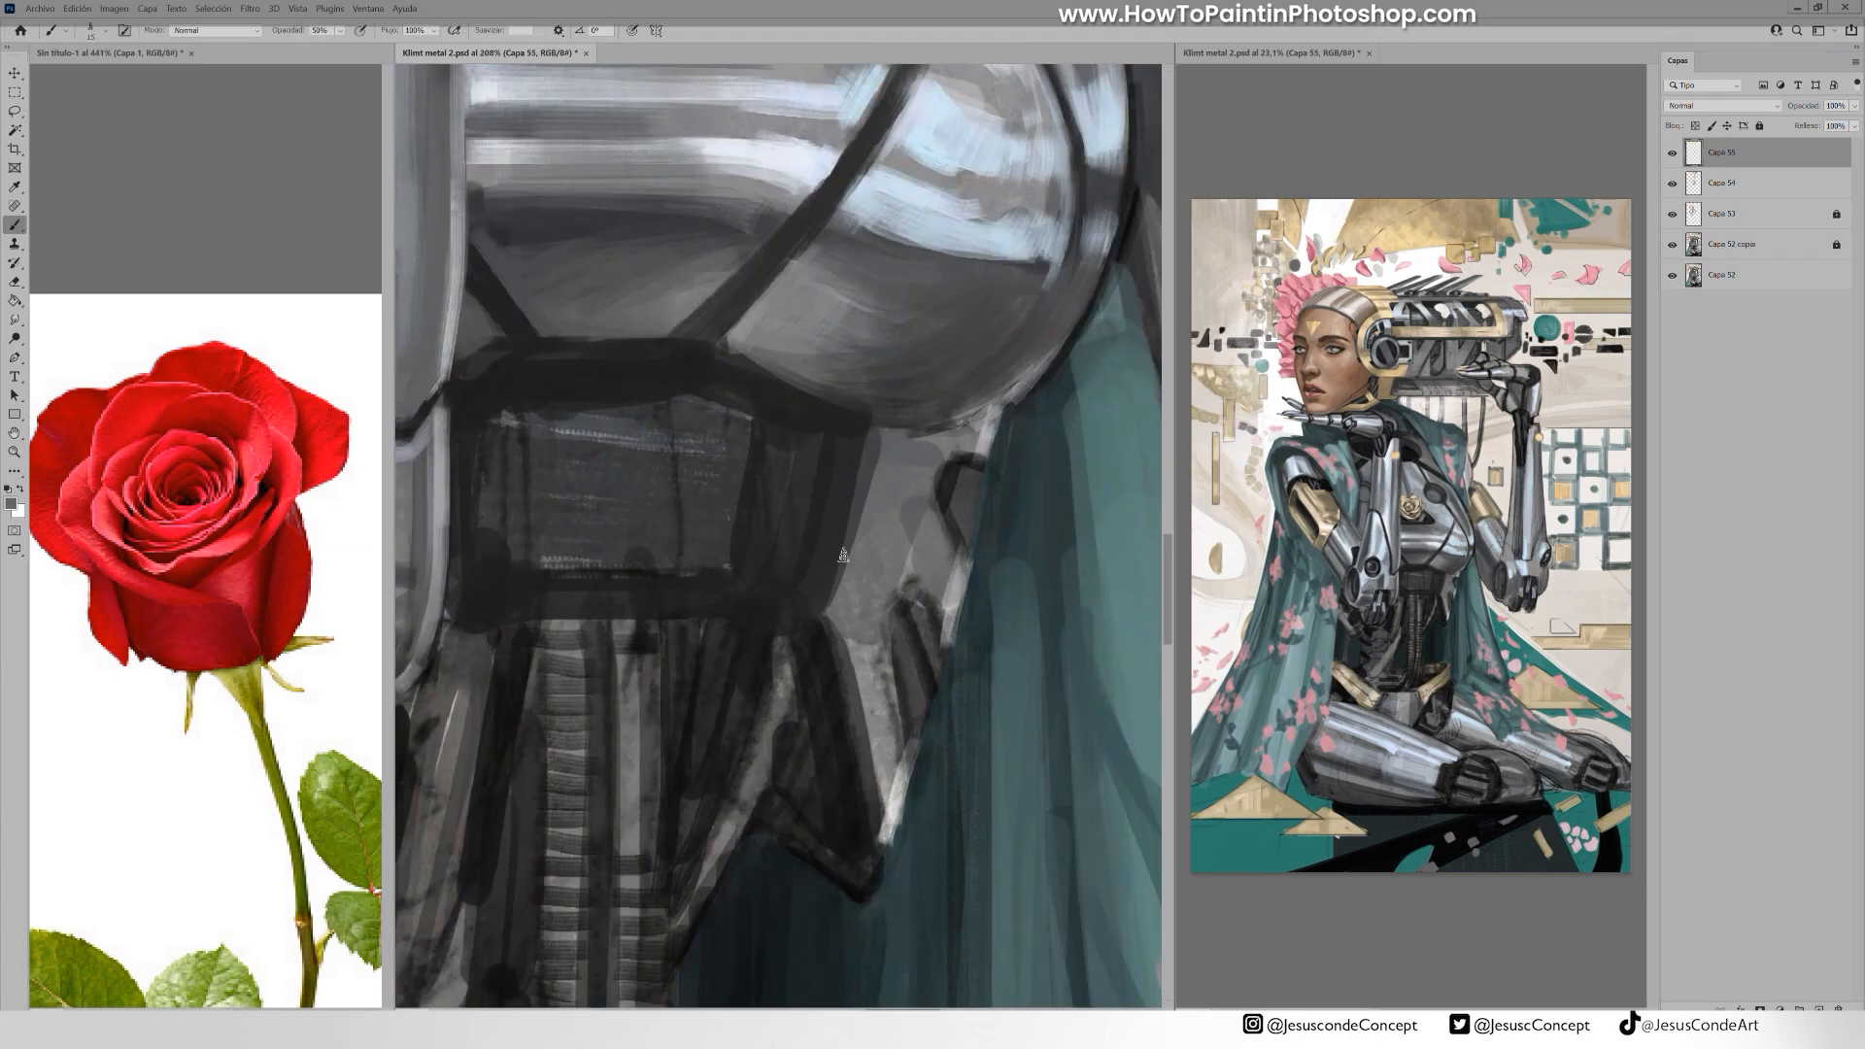
{"action": "left_click_drag", "start_coordinate": [874, 437], "coordinate": [828, 589]}
{"action": "left_click_drag", "start_coordinate": [850, 494], "coordinate": [812, 619]}
{"action": "left_click_drag", "start_coordinate": [819, 620], "coordinate": [869, 837]}
{"action": "left_click_drag", "start_coordinate": [892, 743], "coordinate": [870, 854]}
{"action": "key", "text": "bracketright"}
{"action": "key", "text": "bracketright"}
{"action": "key", "text": "bracketright"}
{"action": "left_click_drag", "start_coordinate": [911, 455], "coordinate": [874, 762]}
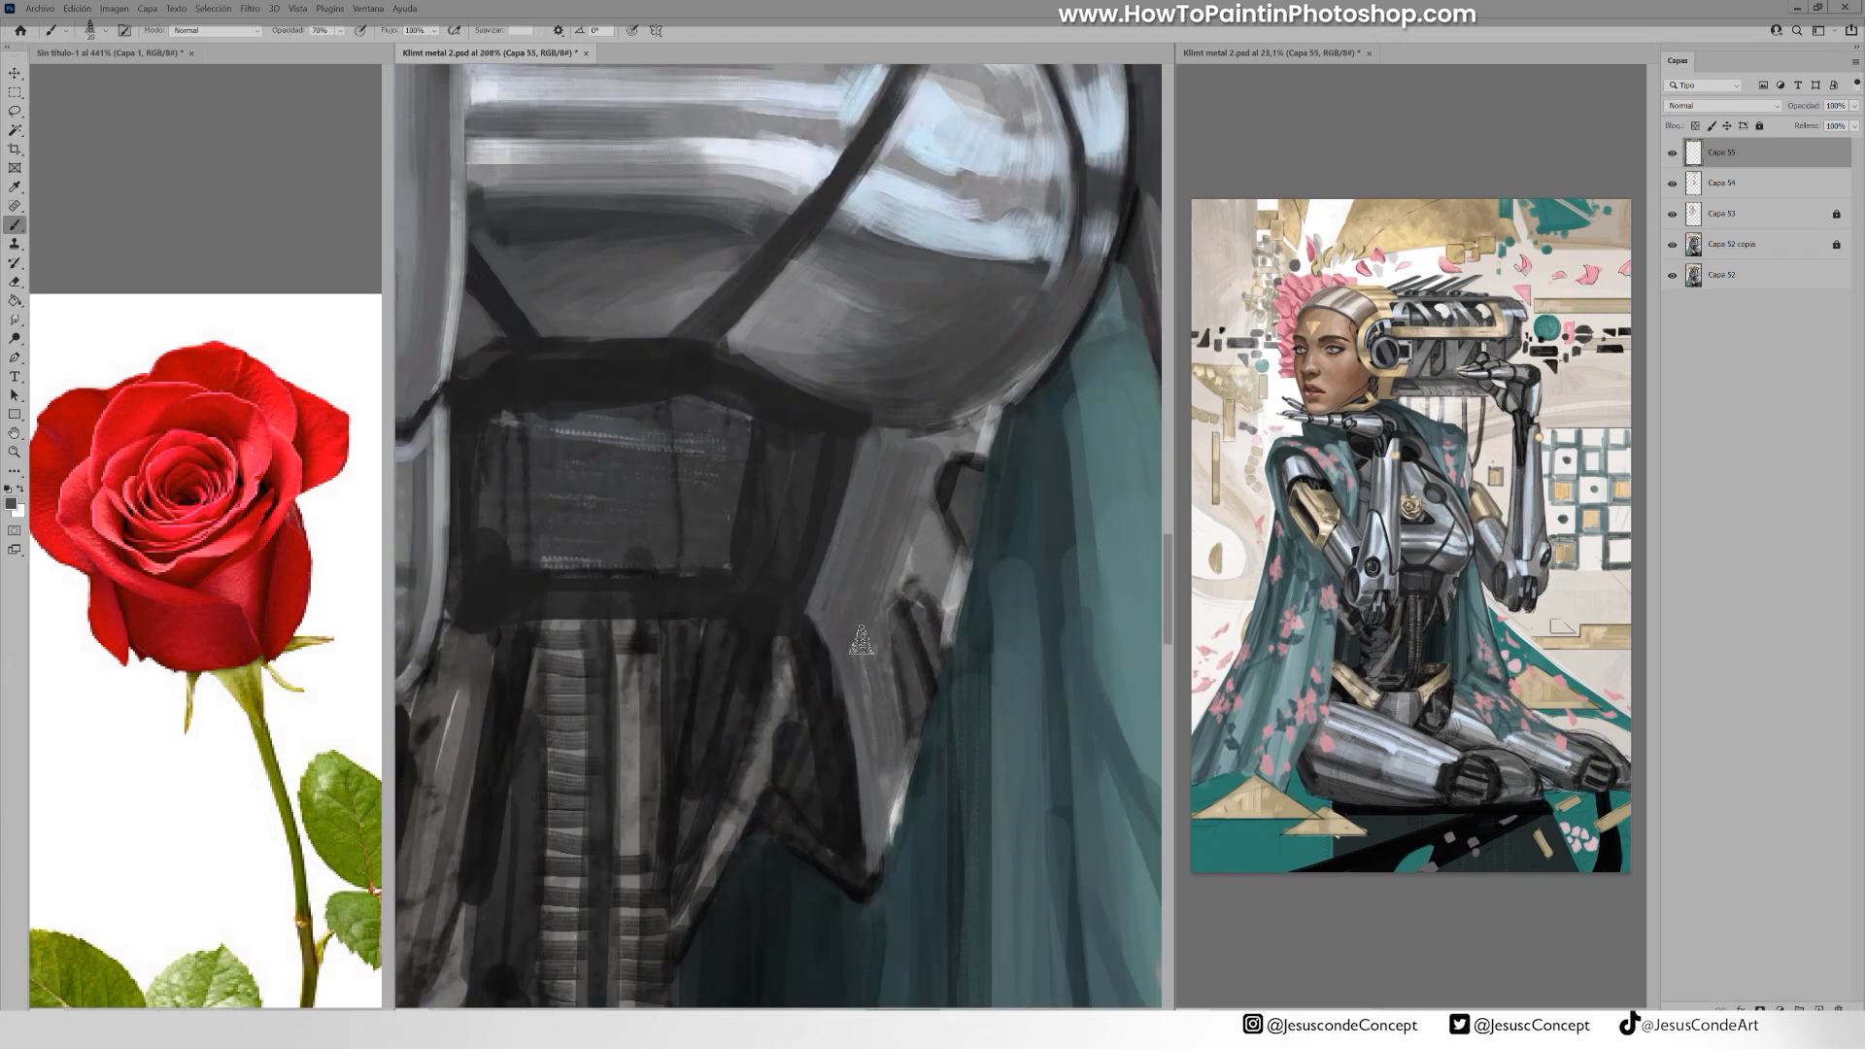
Repaint the waist side panel's outer edge against the teal cloak at 70% opacity, adding dark rounded notches
{"action": "key", "text": "7"}
{"action": "left_click", "coordinate": [931, 750], "text": "alt"}
{"action": "left_click_drag", "start_coordinate": [905, 631], "coordinate": [918, 709]}
{"action": "left_click", "coordinate": [961, 540], "text": "alt"}
{"action": "left_click_drag", "start_coordinate": [956, 483], "coordinate": [966, 585]}
{"action": "left_click_drag", "start_coordinate": [1011, 393], "coordinate": [892, 407]}
{"action": "left_click", "coordinate": [882, 416], "text": "alt"}
{"action": "mouse_move", "coordinate": [814, 456]}
{"action": "left_mouse_down"}
{"action": "mouse_move", "coordinate": [780, 577]}
{"action": "mouse_move", "coordinate": [839, 513]}
{"action": "left_mouse_up"}
{"action": "left_click", "coordinate": [696, 739], "text": "alt"}
{"action": "key", "text": "bracketleft"}
{"action": "key", "text": "bracketleft"}
{"action": "key", "text": "bracketleft"}
{"action": "left_click_drag", "start_coordinate": [800, 675], "coordinate": [787, 623]}
{"action": "left_click", "coordinate": [782, 552], "text": "alt"}
{"action": "key", "text": "bracketright"}
{"action": "left_click_drag", "start_coordinate": [818, 485], "coordinate": [792, 590]}
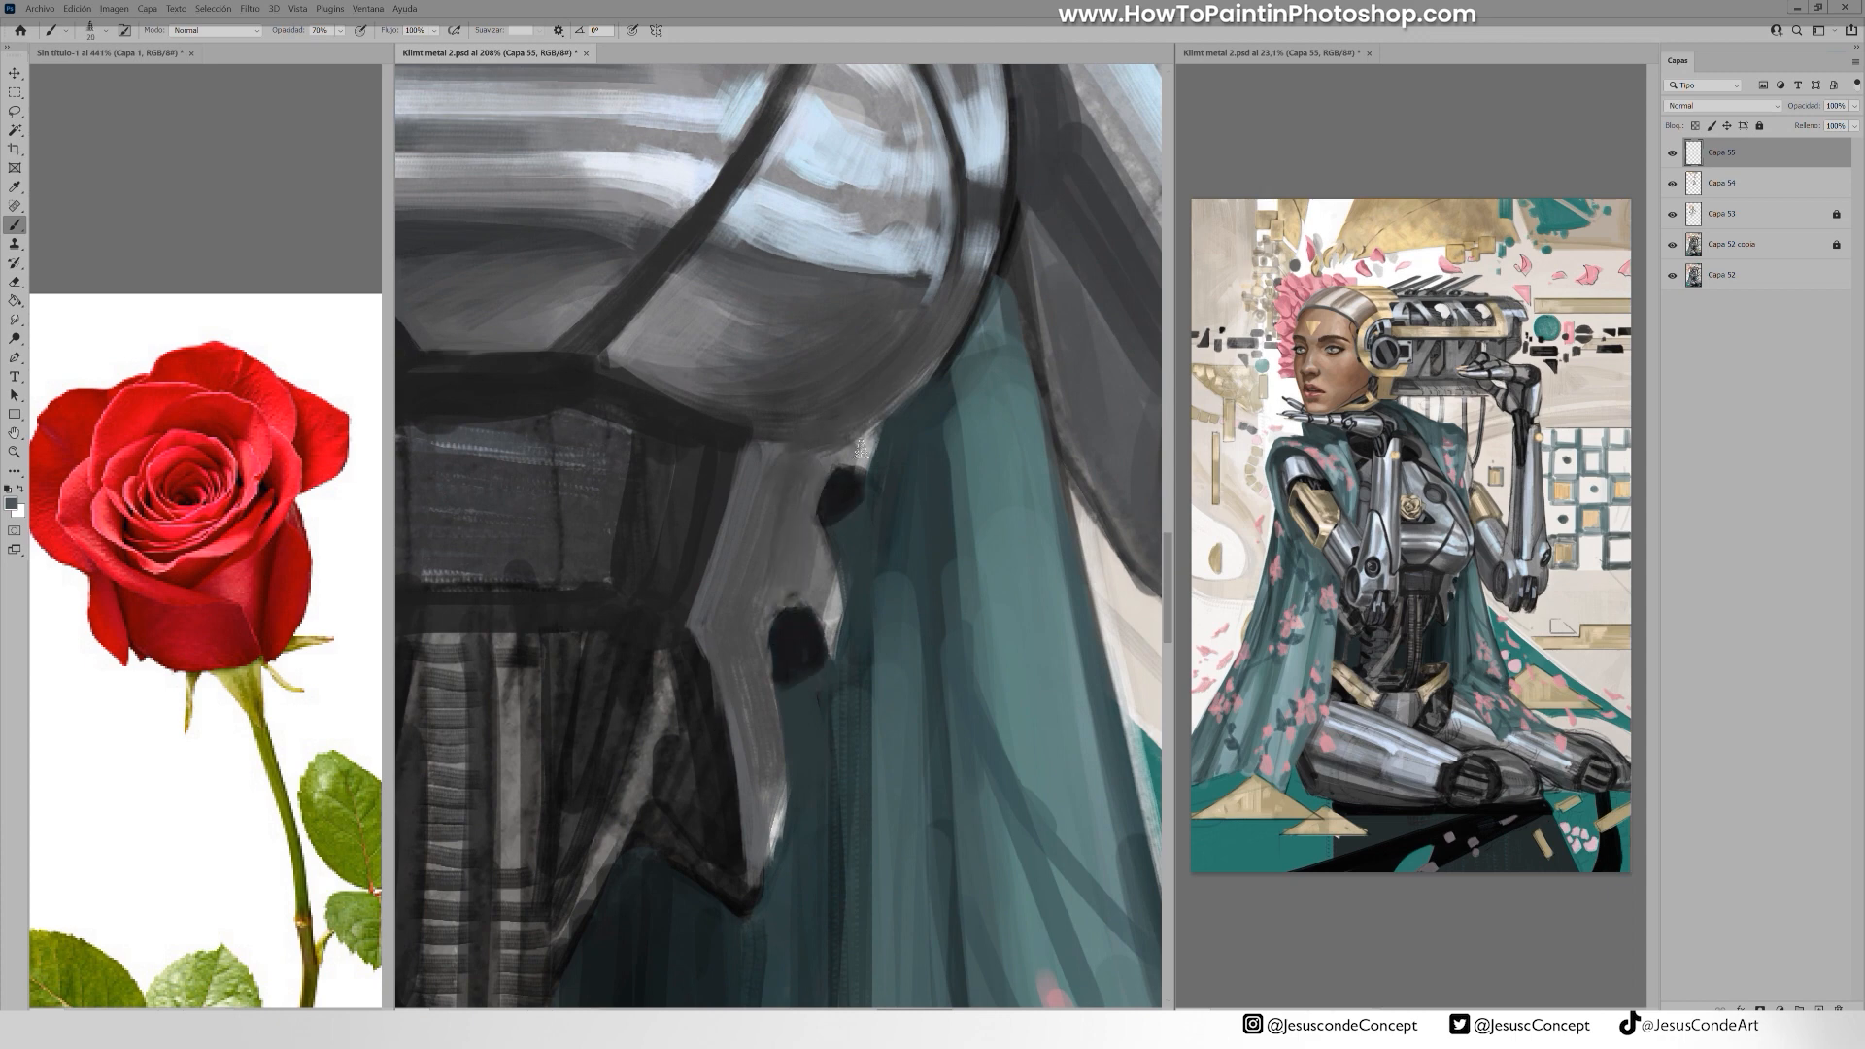
Fill the pointed plate below the waist side panel with a sampled solid dark tone
{"action": "left_click_drag", "start_coordinate": [691, 404], "coordinate": [756, 427]}
{"action": "left_click", "coordinate": [751, 389], "text": "alt"}
{"action": "mouse_move", "coordinate": [742, 423]}
{"action": "left_mouse_down"}
{"action": "mouse_move", "coordinate": [784, 441]}
{"action": "mouse_move", "coordinate": [758, 417]}
{"action": "mouse_move", "coordinate": [784, 375]}
{"action": "left_mouse_up"}
{"action": "left_click", "coordinate": [755, 622], "text": "alt"}
{"action": "left_click_drag", "start_coordinate": [746, 556], "coordinate": [793, 767]}
Paint thin bluish-gray highlights down the waist side panel with a smaller brush and save the painting
{"action": "key", "text": "bracketleft"}
{"action": "left_click_drag", "start_coordinate": [753, 425], "coordinate": [733, 510]}
{"action": "left_click_drag", "start_coordinate": [782, 365], "coordinate": [742, 540]}
{"action": "left_click_drag", "start_coordinate": [823, 433], "coordinate": [782, 621]}
{"action": "left_click", "coordinate": [811, 481], "text": "alt"}
{"action": "left_click_drag", "start_coordinate": [812, 488], "coordinate": [847, 420]}
{"action": "left_click_drag", "start_coordinate": [843, 466], "coordinate": [863, 352]}
{"action": "key", "text": "ctrl+s"}
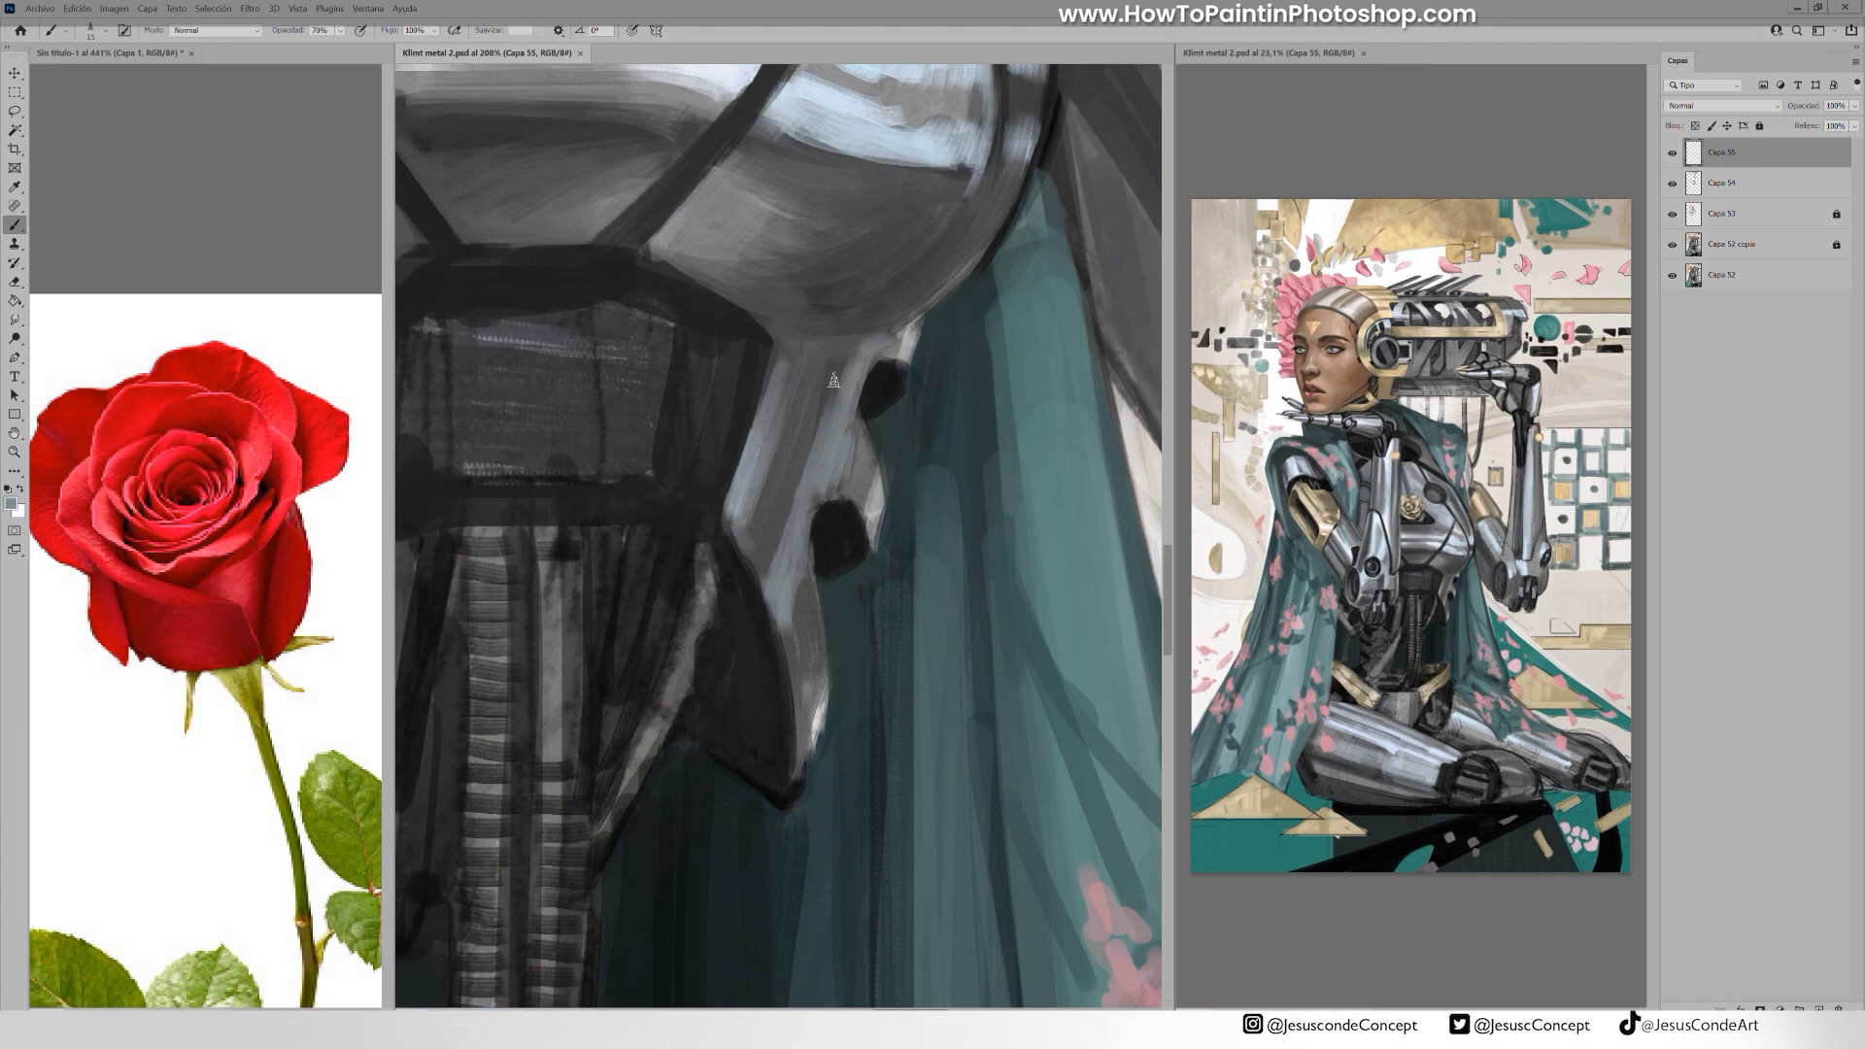
{"action": "left_click_drag", "start_coordinate": [587, 375], "coordinate": [728, 428]}
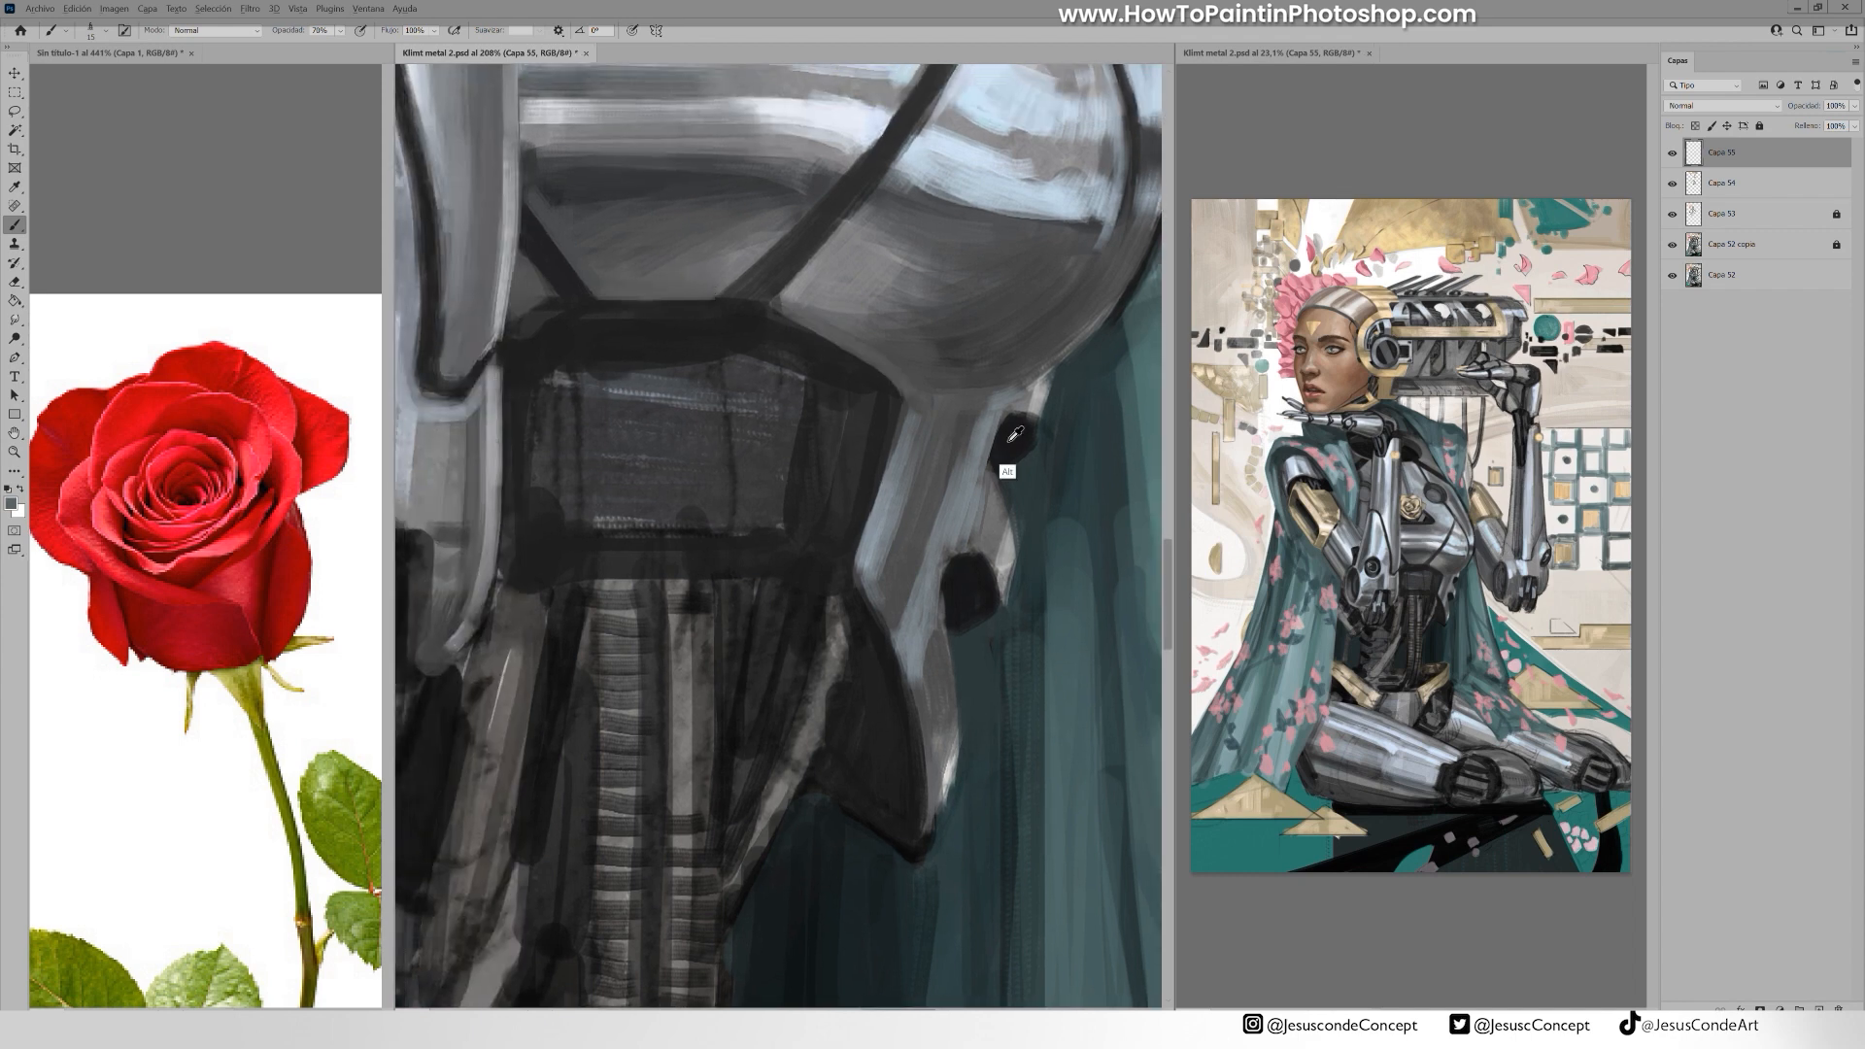
Redraw the central waist panel's dark outline and fill its face with smooth mid-gray strokes
{"action": "mouse_move", "coordinate": [584, 311]}
{"action": "left_mouse_down"}
{"action": "mouse_move", "coordinate": [874, 416]}
{"action": "mouse_move", "coordinate": [834, 549]}
{"action": "left_mouse_up"}
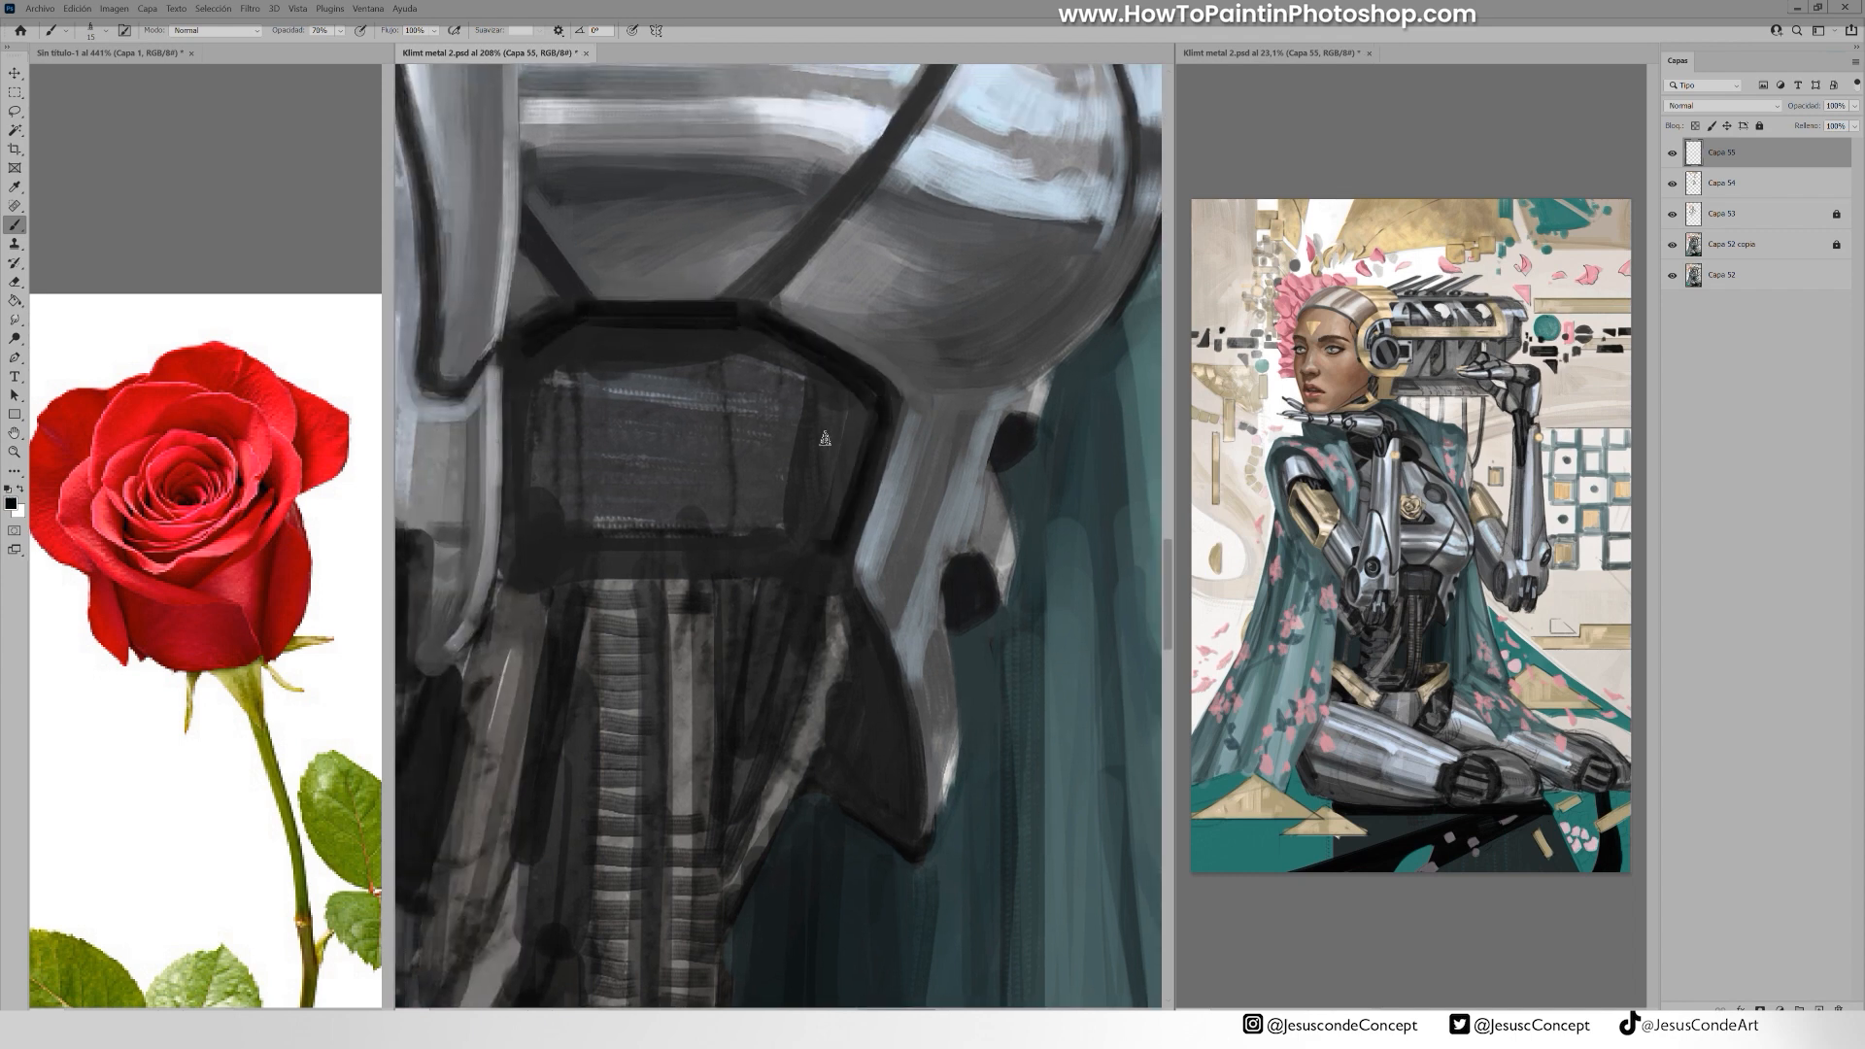
{"action": "mouse_move", "coordinate": [782, 425]}
{"action": "left_mouse_down"}
{"action": "mouse_move", "coordinate": [632, 447]}
{"action": "mouse_move", "coordinate": [544, 389]}
{"action": "mouse_move", "coordinate": [700, 349]}
{"action": "mouse_move", "coordinate": [729, 289]}
{"action": "mouse_move", "coordinate": [680, 457]}
{"action": "mouse_move", "coordinate": [583, 437]}
{"action": "mouse_move", "coordinate": [539, 495]}
{"action": "mouse_move", "coordinate": [751, 520]}
{"action": "mouse_move", "coordinate": [796, 388]}
{"action": "left_mouse_up"}
{"action": "left_click_drag", "start_coordinate": [796, 374], "coordinate": [530, 359]}
Add a new layer and paint bluish-gray vertical highlights down the central waist panel with a smaller brush and sampled color
{"action": "key", "text": "ctrl+alt+shift+n"}
{"action": "left_click", "coordinate": [721, 146], "text": "alt"}
{"action": "key", "text": "bracketleft"}
{"action": "key", "text": "bracketleft"}
{"action": "key", "text": "bracketleft"}
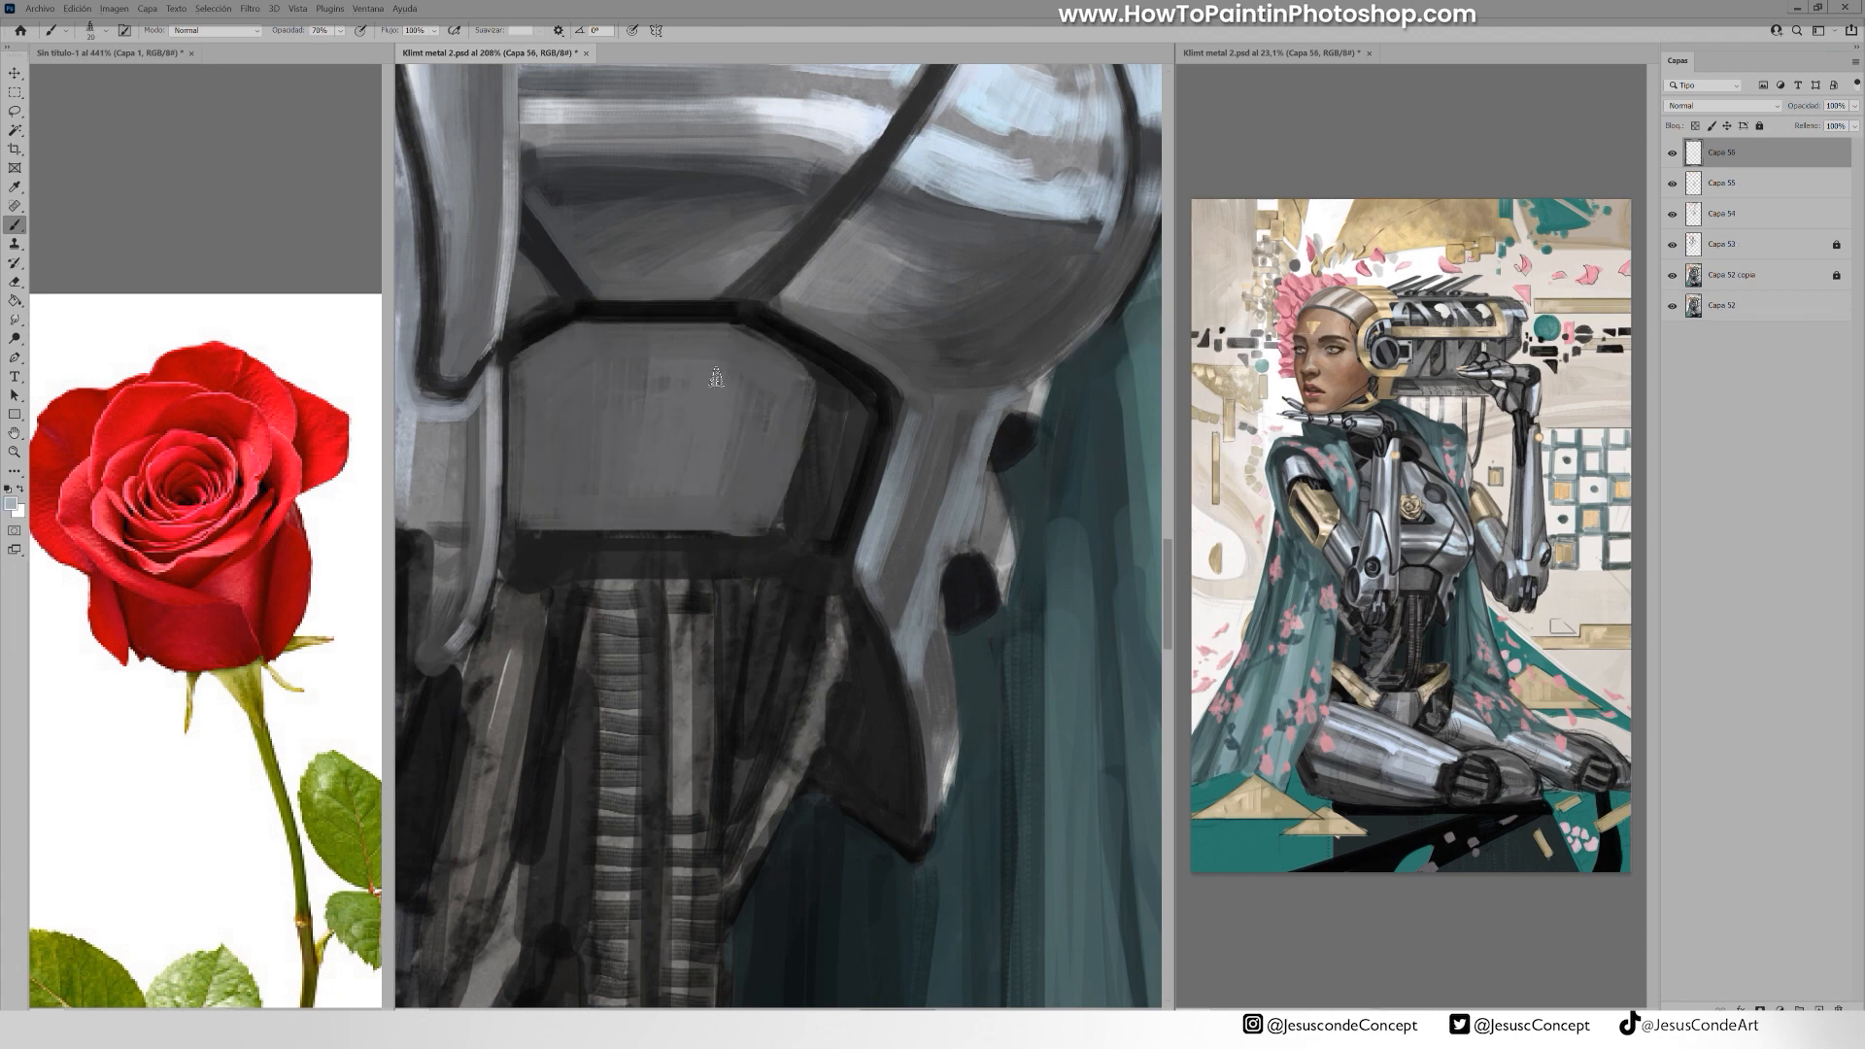
{"action": "left_click_drag", "start_coordinate": [721, 371], "coordinate": [682, 527]}
{"action": "mouse_move", "coordinate": [682, 527]}
{"action": "left_mouse_down"}
{"action": "mouse_move", "coordinate": [733, 381]}
{"action": "mouse_move", "coordinate": [802, 381]}
{"action": "mouse_move", "coordinate": [749, 520]}
{"action": "left_mouse_up"}
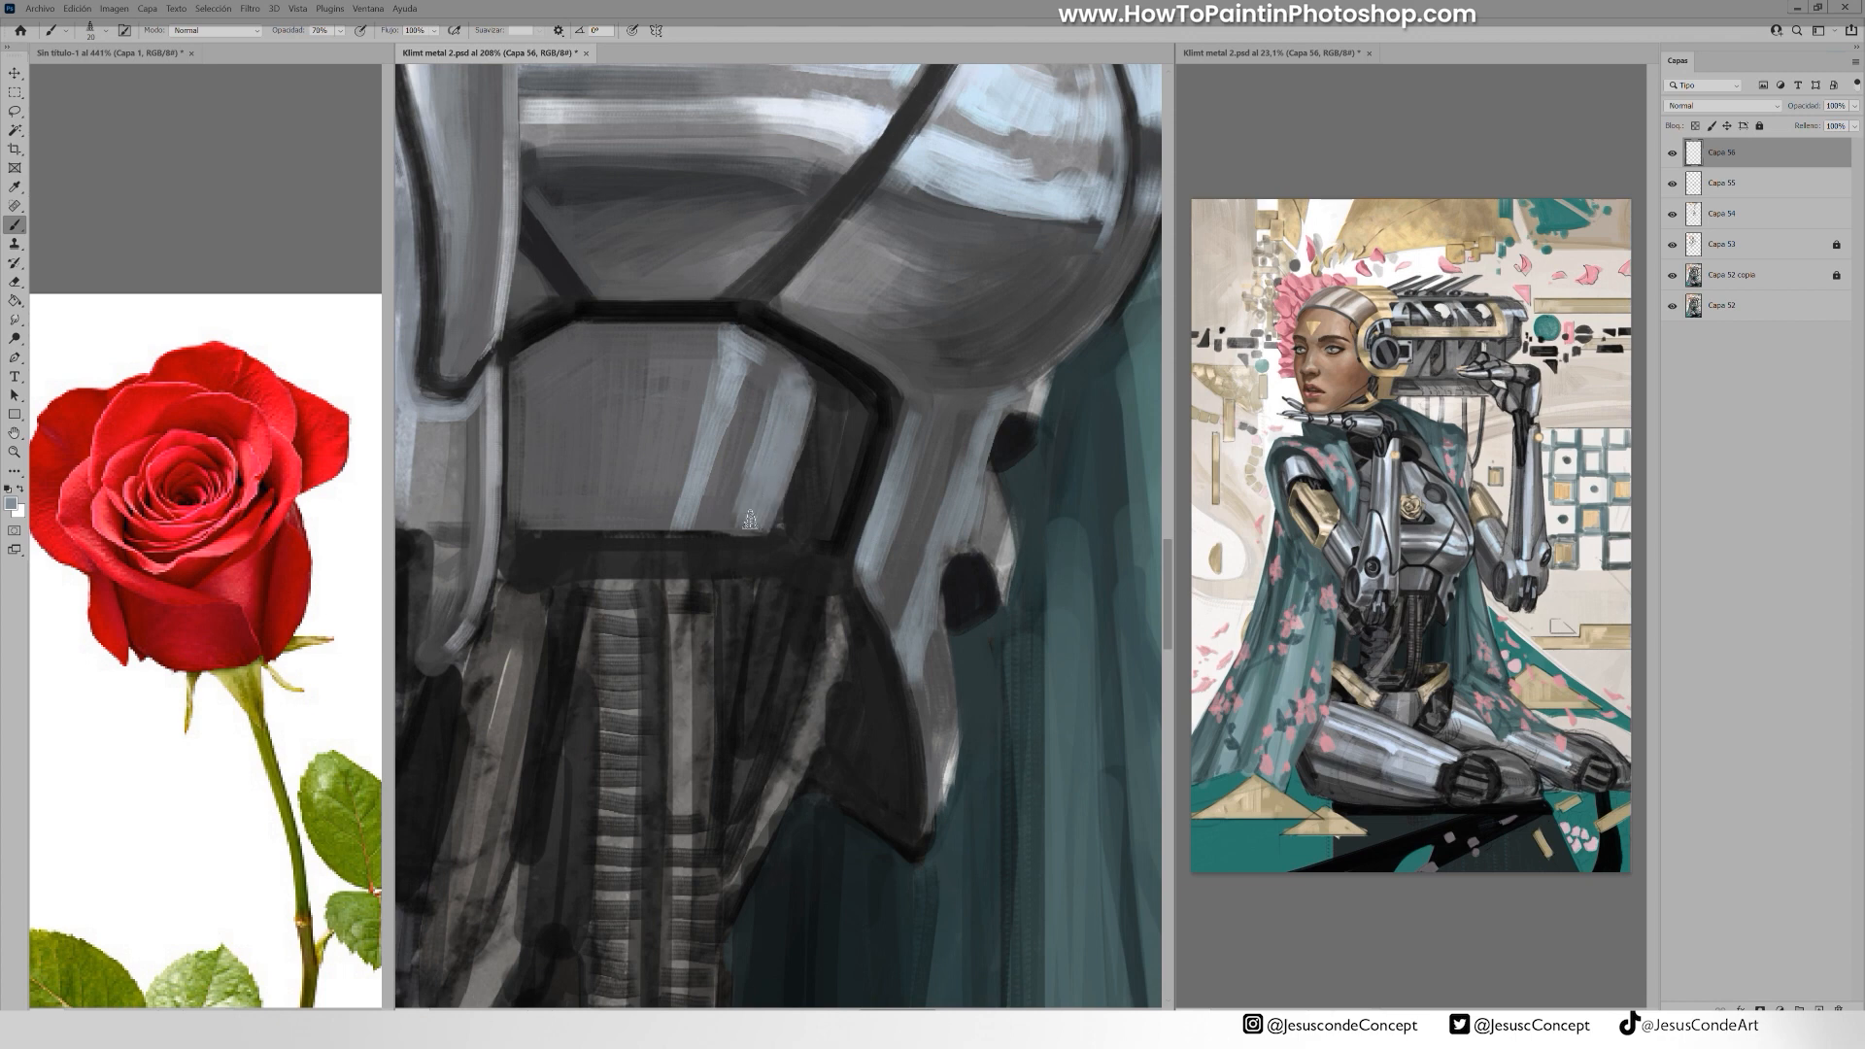
Blend the central waist panel's shading with sampled tones at 30% opacity, adding a finer stroke at full opacity
{"action": "left_click", "coordinate": [617, 222], "text": "alt"}
{"action": "key", "text": "3"}
{"action": "left_click_drag", "start_coordinate": [768, 204], "coordinate": [595, 238]}
{"action": "mouse_move", "coordinate": [665, 349]}
{"action": "left_mouse_down"}
{"action": "mouse_move", "coordinate": [595, 344]}
{"action": "mouse_move", "coordinate": [530, 426]}
{"action": "mouse_move", "coordinate": [520, 382]}
{"action": "mouse_move", "coordinate": [625, 366]}
{"action": "mouse_move", "coordinate": [568, 457]}
{"action": "left_mouse_up"}
{"action": "left_click", "coordinate": [703, 270], "text": "alt"}
{"action": "key", "text": "0"}
{"action": "key", "text": "bracketleft"}
{"action": "mouse_move", "coordinate": [573, 361]}
{"action": "left_mouse_down"}
{"action": "mouse_move", "coordinate": [589, 466]}
{"action": "mouse_move", "coordinate": [540, 448]}
{"action": "mouse_move", "coordinate": [592, 465]}
{"action": "mouse_move", "coordinate": [544, 476]}
{"action": "left_mouse_up"}
Paint sampled gray ring highlights across the upper ribbed waist cables with a larger brush at 40% and 90% opacity
{"action": "key", "text": "bracketright"}
{"action": "key", "text": "bracketright"}
{"action": "left_click", "coordinate": [618, 388], "text": "alt"}
{"action": "key", "text": "4"}
{"action": "mouse_move", "coordinate": [642, 388]}
{"action": "left_mouse_down"}
{"action": "mouse_move", "coordinate": [660, 466]}
{"action": "mouse_move", "coordinate": [686, 446]}
{"action": "mouse_move", "coordinate": [717, 456]}
{"action": "mouse_move", "coordinate": [655, 321]}
{"action": "left_mouse_up"}
{"action": "scroll", "coordinate": [727, 515], "scroll_direction": "down", "scroll_amount": 2}
{"action": "key", "text": "9"}
{"action": "left_click_drag", "start_coordinate": [647, 437], "coordinate": [691, 437]}
{"action": "left_click_drag", "start_coordinate": [649, 498], "coordinate": [689, 498]}
Continue shading the ribbed waist cables down to the gold belt, softening their lower ends at 40% opacity
{"action": "left_click", "coordinate": [662, 392], "text": "alt"}
{"action": "left_click_drag", "start_coordinate": [671, 304], "coordinate": [648, 337]}
{"action": "mouse_move", "coordinate": [675, 461]}
{"action": "left_mouse_down"}
{"action": "mouse_move", "coordinate": [649, 534]}
{"action": "mouse_move", "coordinate": [668, 377]}
{"action": "left_mouse_up"}
{"action": "left_click_drag", "start_coordinate": [675, 506], "coordinate": [641, 675]}
{"action": "key", "text": "4"}
{"action": "left_click_drag", "start_coordinate": [653, 772], "coordinate": [623, 837]}
{"action": "left_click_drag", "start_coordinate": [628, 879], "coordinate": [606, 918]}
{"action": "left_click", "coordinate": [620, 859], "text": "alt"}
{"action": "mouse_move", "coordinate": [641, 816]}
{"action": "left_mouse_down"}
{"action": "mouse_move", "coordinate": [762, 663]}
{"action": "mouse_move", "coordinate": [676, 816]}
{"action": "left_mouse_up"}
{"action": "left_click_drag", "start_coordinate": [777, 544], "coordinate": [680, 544]}
Deepen the shadows around the waist cables and paint dark bands across the abdominal ribs at 60% opacity
{"action": "key", "text": "6"}
{"action": "left_click_drag", "start_coordinate": [643, 736], "coordinate": [583, 691]}
{"action": "mouse_move", "coordinate": [750, 680]}
{"action": "left_mouse_down"}
{"action": "mouse_move", "coordinate": [579, 682]}
{"action": "mouse_move", "coordinate": [750, 719]}
{"action": "left_mouse_up"}
{"action": "left_click_drag", "start_coordinate": [549, 668], "coordinate": [763, 649]}
{"action": "left_click_drag", "start_coordinate": [749, 393], "coordinate": [575, 663]}
{"action": "left_click_drag", "start_coordinate": [530, 605], "coordinate": [641, 551]}
{"action": "left_click_drag", "start_coordinate": [549, 503], "coordinate": [675, 489]}
{"action": "left_click_drag", "start_coordinate": [588, 428], "coordinate": [690, 421]}
{"action": "left_click_drag", "start_coordinate": [599, 376], "coordinate": [665, 376]}
Repaint the rounded wrist joint in front of the waist with sampled light-gray edges and dark recesses
{"action": "left_click_drag", "start_coordinate": [675, 263], "coordinate": [597, 530]}
{"action": "left_click_drag", "start_coordinate": [530, 423], "coordinate": [485, 530]}
{"action": "left_click", "coordinate": [556, 505], "text": "alt"}
{"action": "mouse_move", "coordinate": [583, 457]}
{"action": "left_mouse_down"}
{"action": "mouse_move", "coordinate": [589, 532]}
{"action": "mouse_move", "coordinate": [526, 603]}
{"action": "left_mouse_up"}
{"action": "mouse_move", "coordinate": [610, 494]}
{"action": "left_mouse_down"}
{"action": "mouse_move", "coordinate": [615, 570]}
{"action": "mouse_move", "coordinate": [573, 607]}
{"action": "left_mouse_up"}
{"action": "mouse_move", "coordinate": [583, 413]}
{"action": "left_mouse_down"}
{"action": "mouse_move", "coordinate": [571, 473]}
{"action": "mouse_move", "coordinate": [542, 489]}
{"action": "left_mouse_up"}
{"action": "left_click", "coordinate": [535, 552], "text": "alt"}
{"action": "left_click_drag", "start_coordinate": [536, 502], "coordinate": [514, 592]}
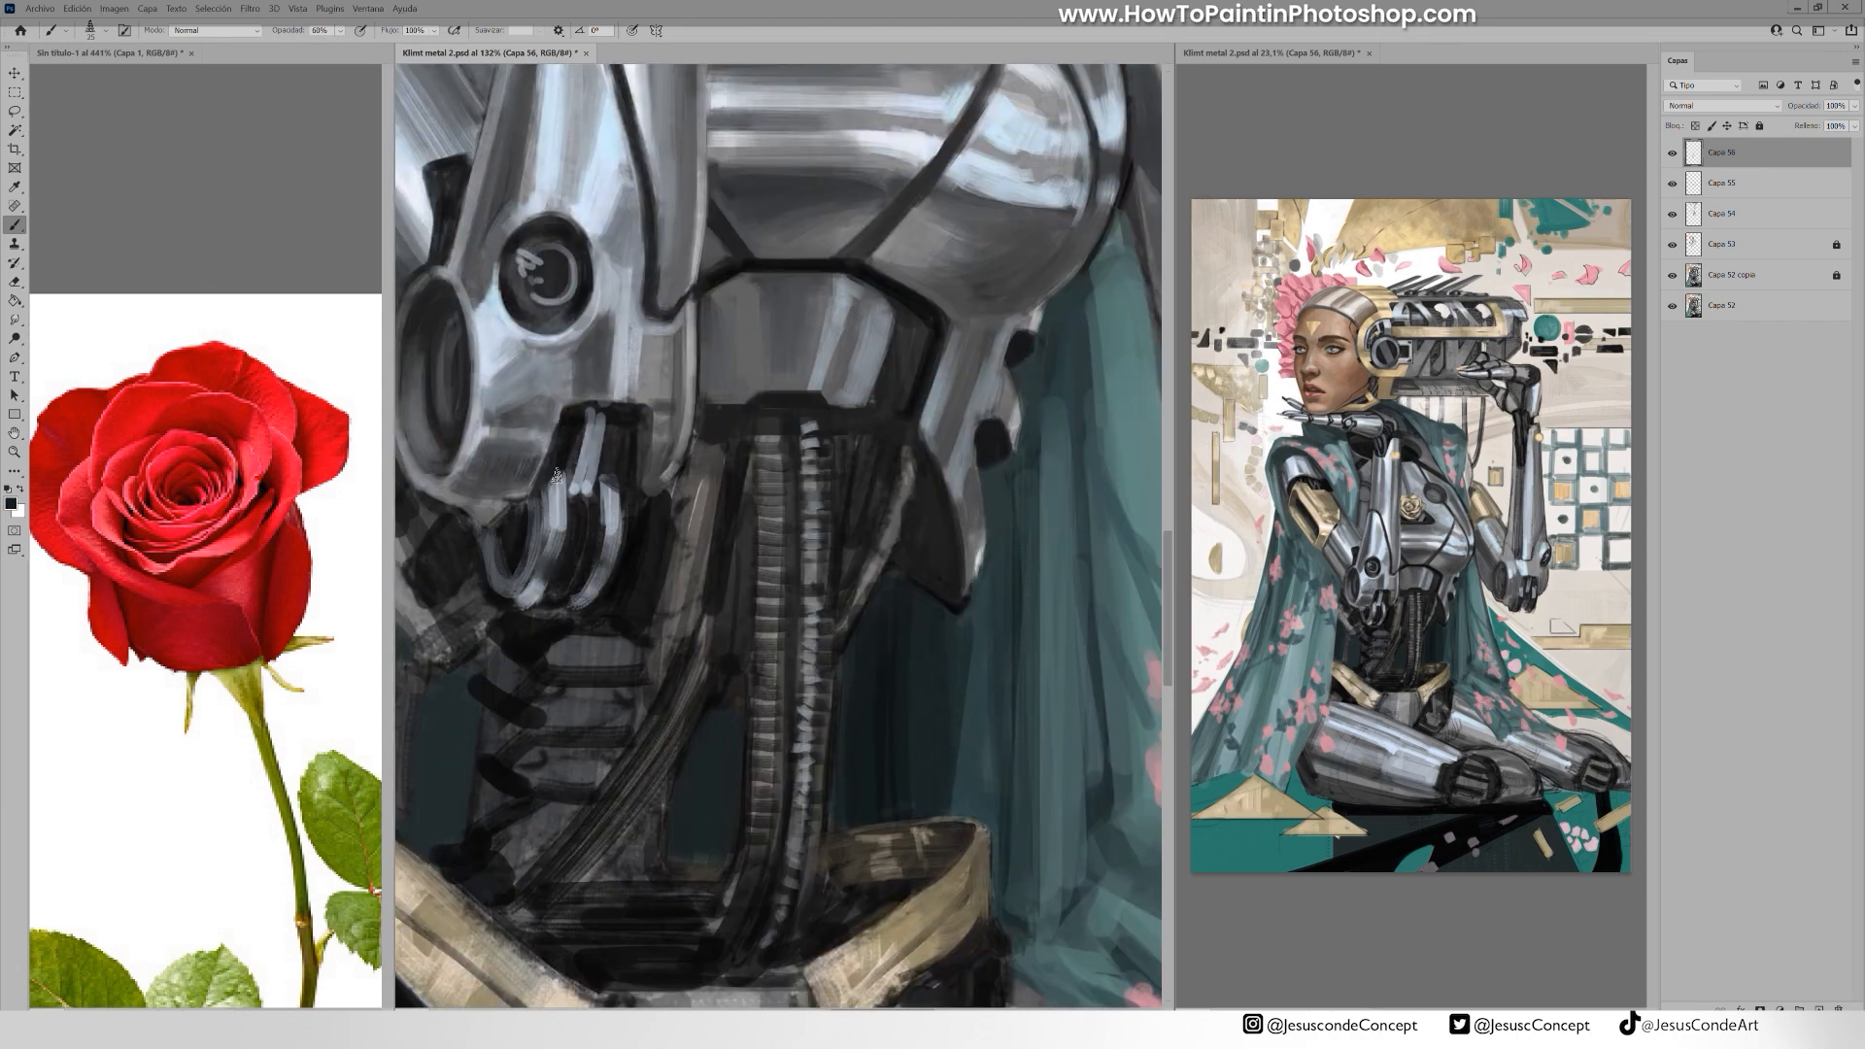
{"action": "left_click_drag", "start_coordinate": [601, 525], "coordinate": [646, 524]}
{"action": "left_click_drag", "start_coordinate": [610, 443], "coordinate": [635, 486]}
{"action": "left_click_drag", "start_coordinate": [545, 437], "coordinate": [546, 507]}
{"action": "left_click_drag", "start_coordinate": [826, 592], "coordinate": [789, 593]}
Copy a lassoed piece of the wrist joint to a new layer and shift it slightly sideways
{"action": "key", "text": "l"}
{"action": "mouse_move", "coordinate": [681, 546]}
{"action": "left_mouse_down"}
{"action": "mouse_move", "coordinate": [504, 604]}
{"action": "mouse_move", "coordinate": [694, 449]}
{"action": "left_mouse_up"}
{"action": "key", "text": "ctrl+j"}
{"action": "key", "text": "v"}
{"action": "left_click_drag", "start_coordinate": [597, 659], "coordinate": [627, 662]}
{"action": "key", "text": "Return"}
Blend the copied wrist joint piece into its surroundings with sampled dark and gray brush strokes
{"action": "key", "text": "b"}
{"action": "mouse_move", "coordinate": [577, 494]}
{"action": "left_mouse_down"}
{"action": "mouse_move", "coordinate": [542, 546]}
{"action": "mouse_move", "coordinate": [532, 622]}
{"action": "left_mouse_up"}
{"action": "left_click", "coordinate": [498, 581], "text": "alt"}
{"action": "left_click", "coordinate": [551, 639], "text": "alt"}
{"action": "left_click_drag", "start_coordinate": [535, 620], "coordinate": [509, 558]}
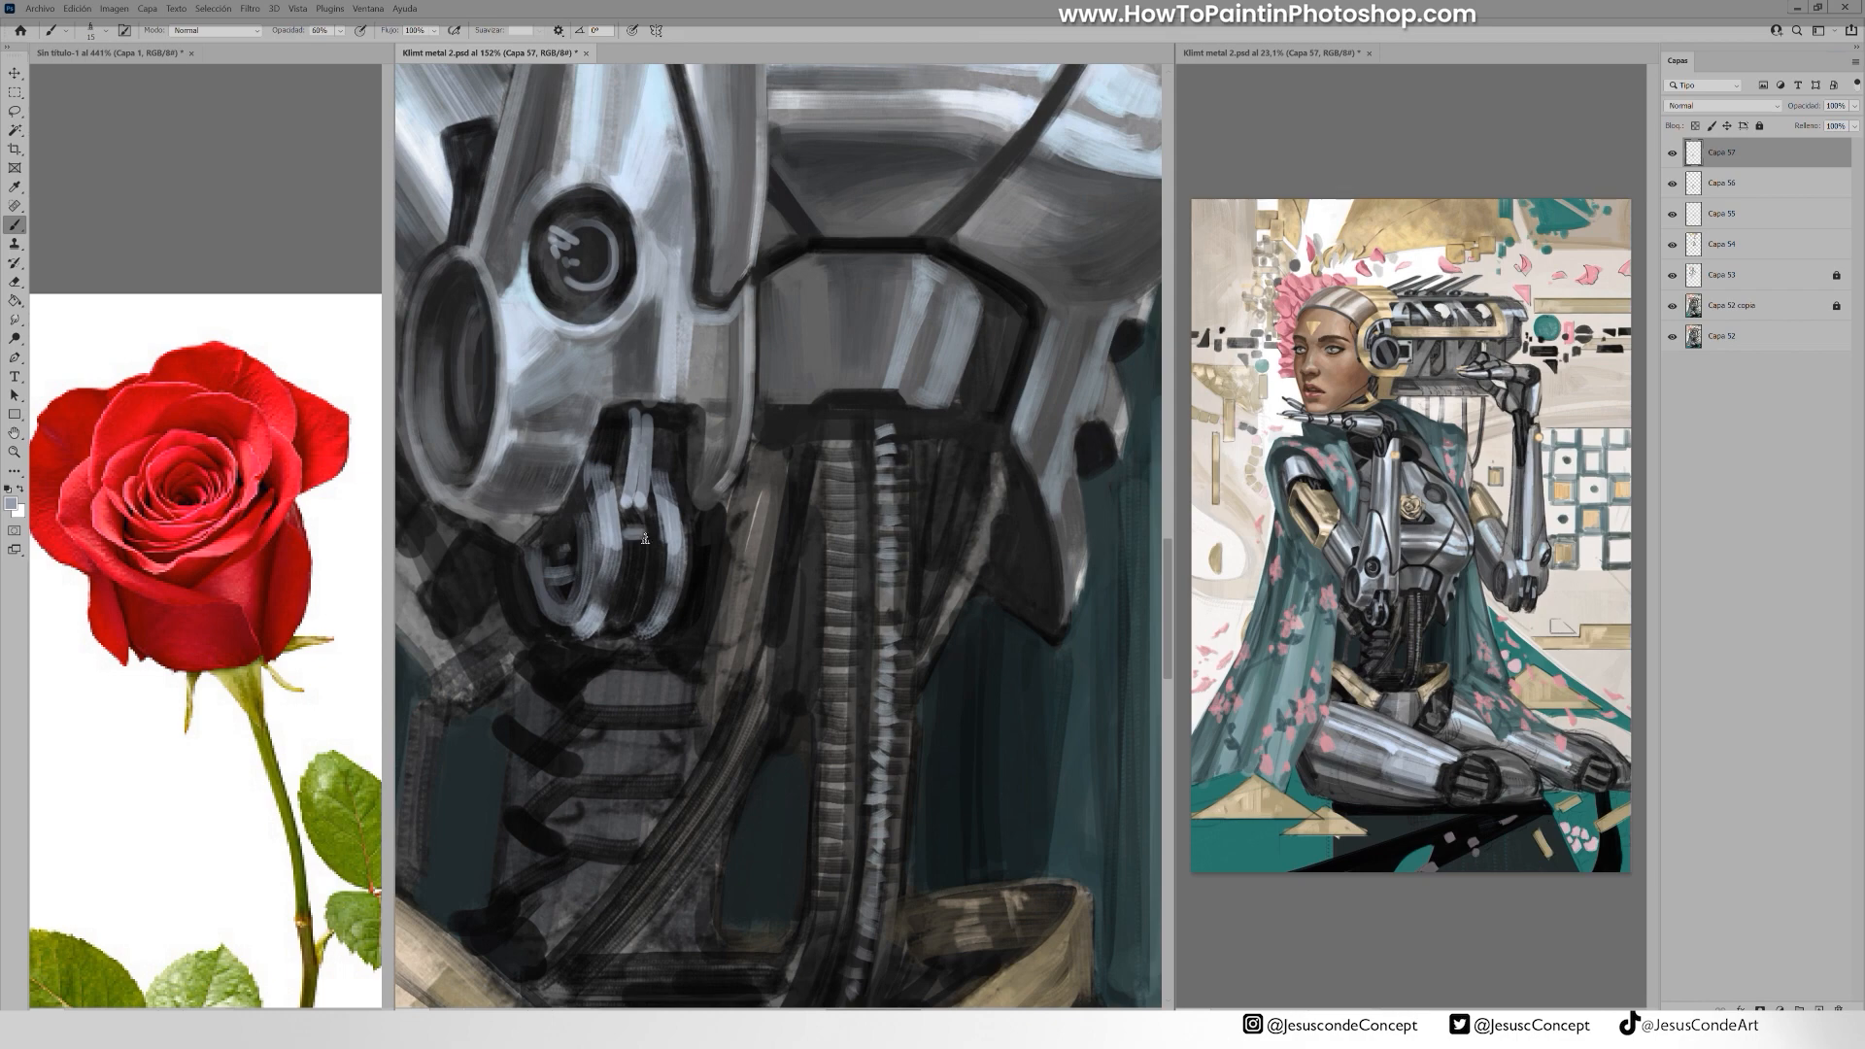
{"action": "left_click_drag", "start_coordinate": [664, 593], "coordinate": [544, 661]}
Duplicate the wrist joint layer onto the end of the raised arm beside the cloak and transform it to fit
{"action": "key", "text": "v"}
{"action": "left_click_drag", "start_coordinate": [524, 602], "coordinate": [649, 620], "text": "alt"}
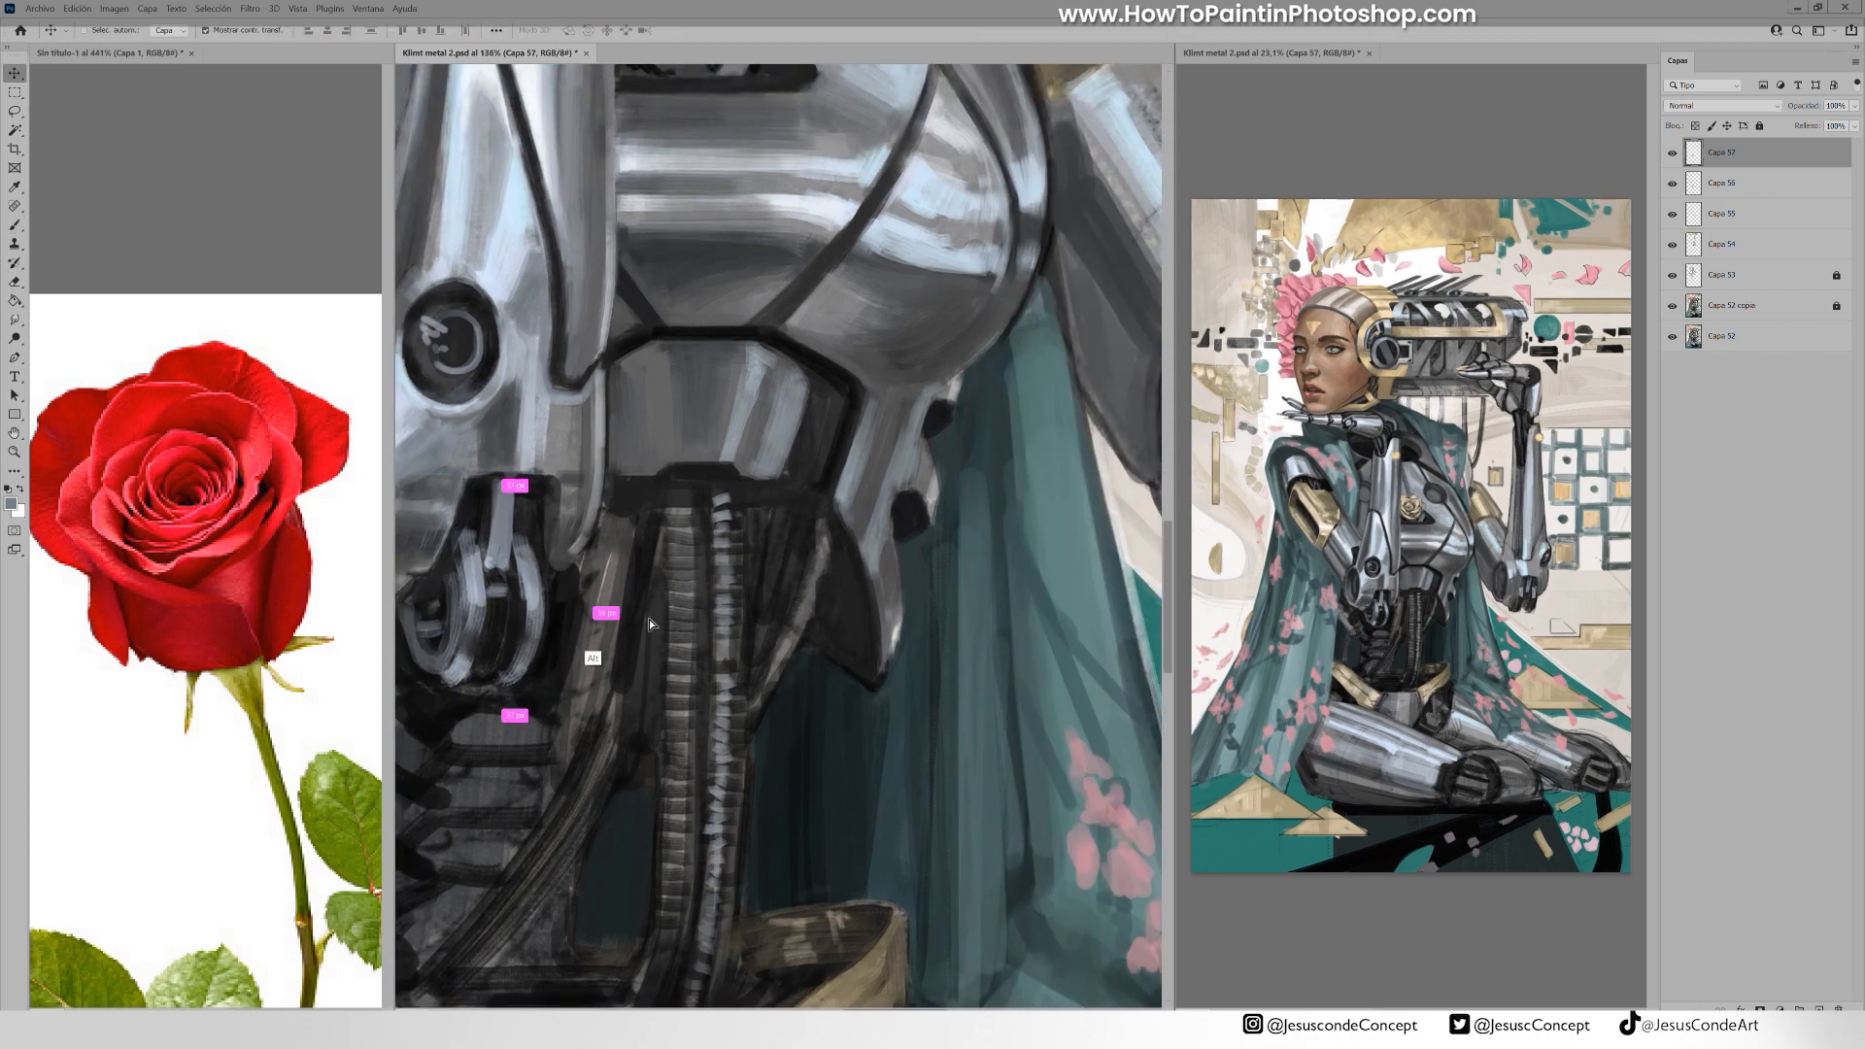
{"action": "mouse_move", "coordinate": [481, 569]}
{"action": "left_mouse_down"}
{"action": "mouse_move", "coordinate": [865, 522]}
{"action": "mouse_move", "coordinate": [900, 622]}
{"action": "mouse_move", "coordinate": [750, 582]}
{"action": "left_mouse_up"}
{"action": "key", "text": "ctrl+t"}
{"action": "key", "text": "Return"}
Sample the background beige to trim around the duplicated wrist joint at full opacity, and undo the stray straight stroke
{"action": "key", "text": "b"}
{"action": "left_click", "coordinate": [962, 544], "text": "alt"}
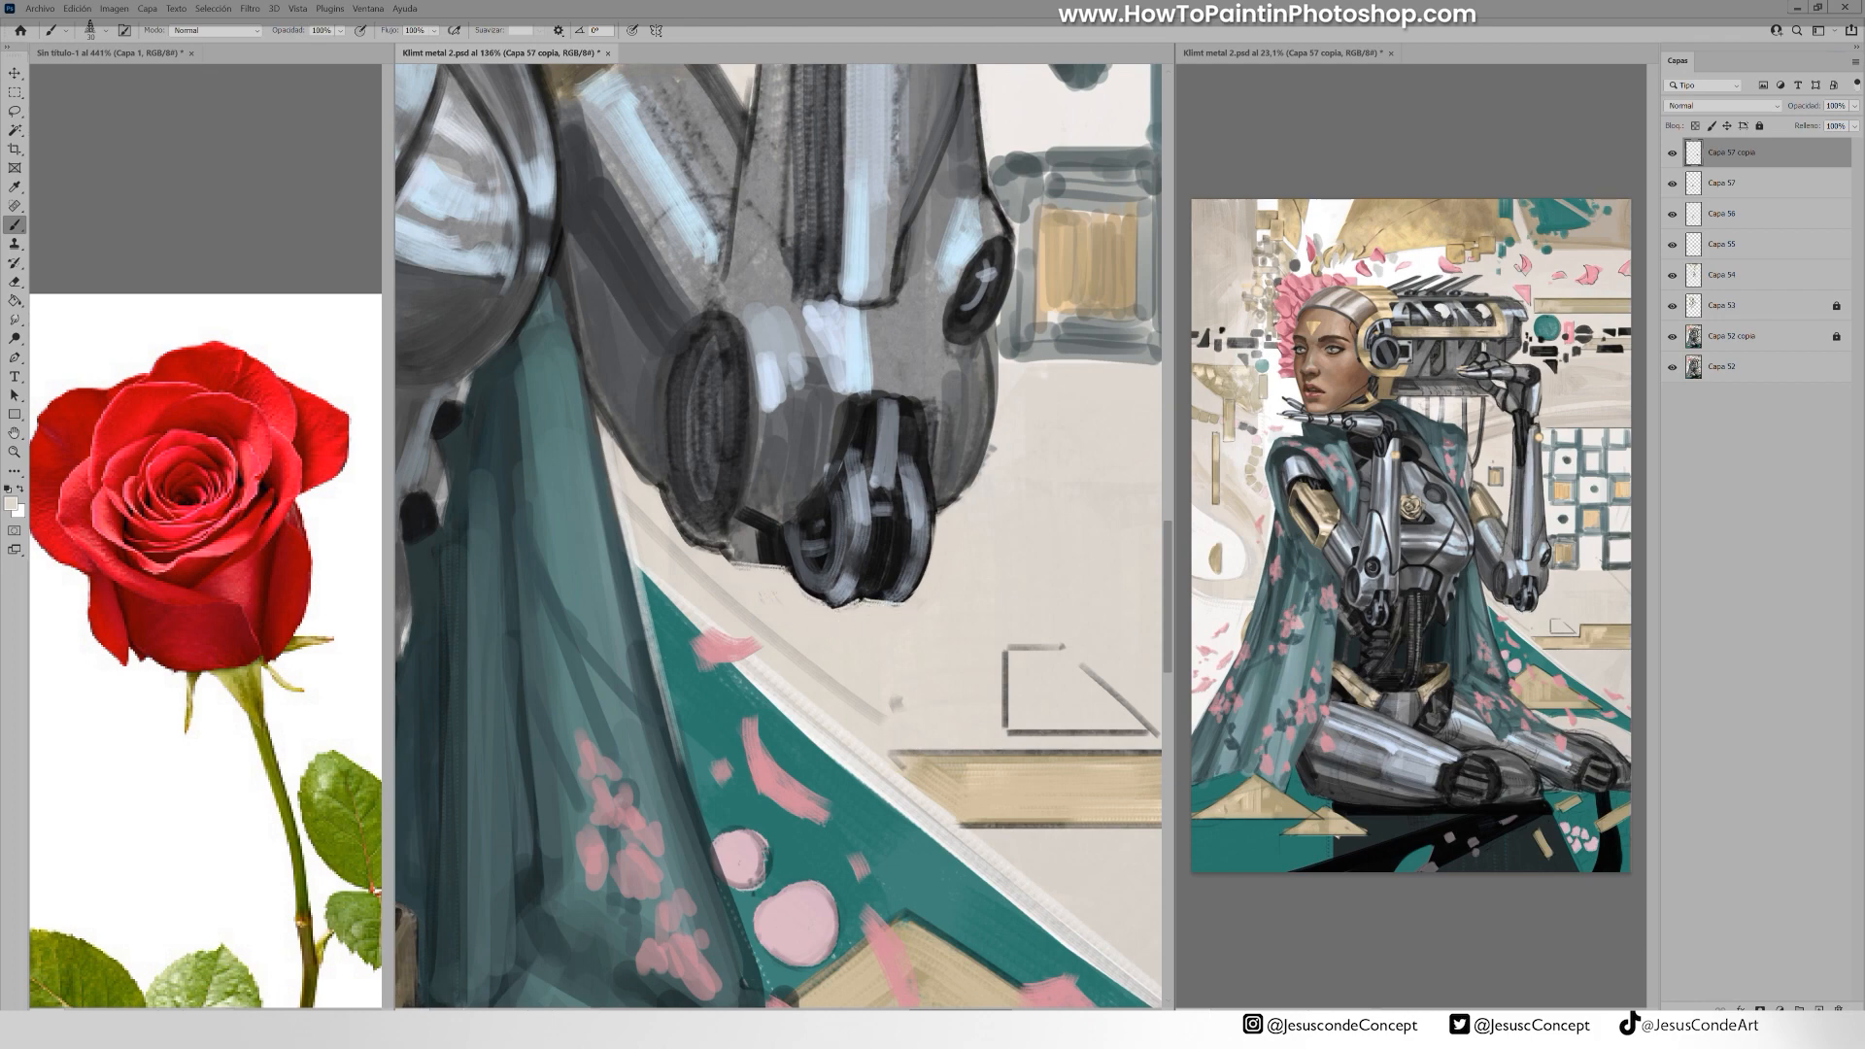
{"action": "mouse_move", "coordinate": [467, 544]}
{"action": "left_mouse_down"}
{"action": "mouse_move", "coordinate": [608, 458]}
{"action": "mouse_move", "coordinate": [699, 505]}
{"action": "mouse_move", "coordinate": [755, 587]}
{"action": "left_mouse_up"}
{"action": "left_click", "coordinate": [699, 504], "text": "alt"}
{"action": "left_click_drag", "start_coordinate": [1090, 667], "coordinate": [530, 669], "text": "shift"}
{"action": "key", "text": "ctrl+z"}
Repaint the notched block behind the lowered hand with flat gray faces and dark edges using sampled tones
{"action": "mouse_move", "coordinate": [462, 606]}
{"action": "left_mouse_down"}
{"action": "mouse_move", "coordinate": [520, 672]}
{"action": "mouse_move", "coordinate": [575, 670]}
{"action": "left_mouse_up"}
{"action": "left_click", "coordinate": [518, 596], "text": "alt"}
{"action": "mouse_move", "coordinate": [529, 558]}
{"action": "left_mouse_down"}
{"action": "mouse_move", "coordinate": [490, 617]}
{"action": "mouse_move", "coordinate": [535, 659]}
{"action": "mouse_move", "coordinate": [506, 630]}
{"action": "left_mouse_up"}
{"action": "left_click", "coordinate": [567, 580], "text": "alt"}
{"action": "mouse_move", "coordinate": [504, 529]}
{"action": "left_mouse_down"}
{"action": "mouse_move", "coordinate": [471, 580]}
{"action": "mouse_move", "coordinate": [529, 678]}
{"action": "mouse_move", "coordinate": [497, 452]}
{"action": "left_mouse_up"}
{"action": "left_click", "coordinate": [511, 587], "text": "alt"}
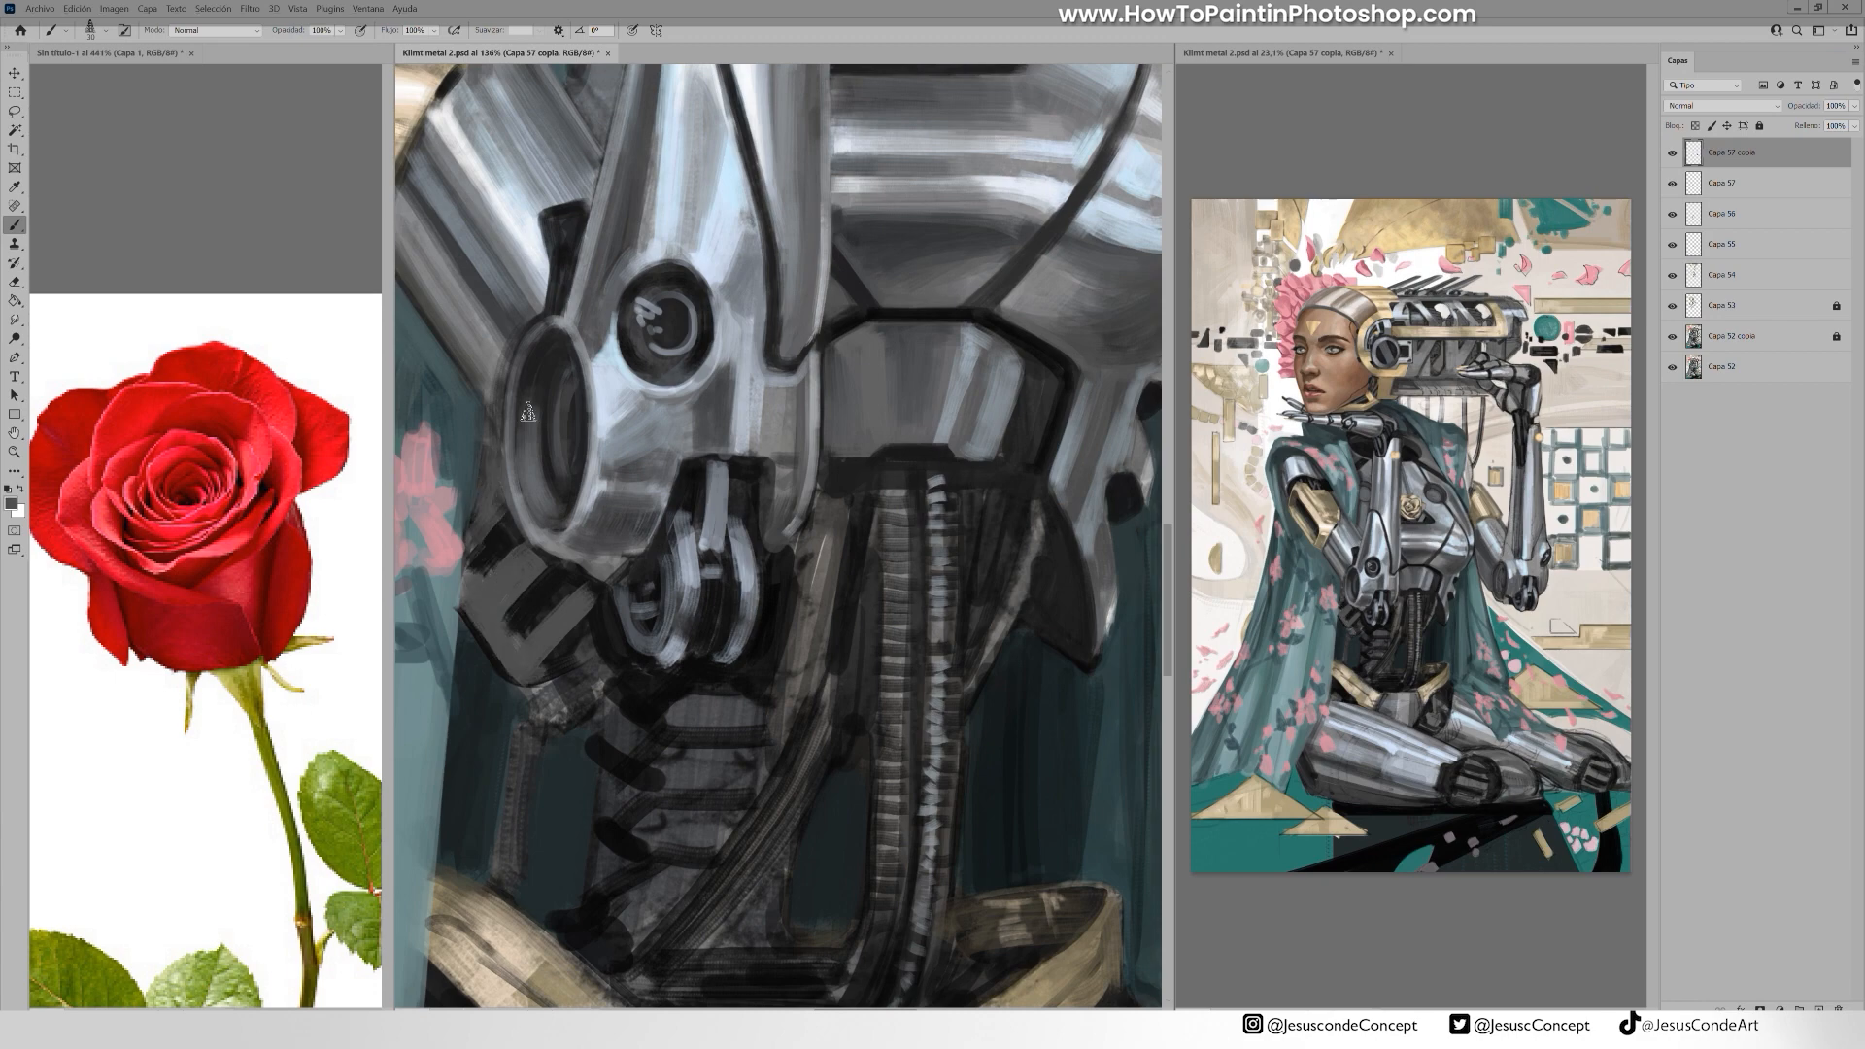
Darken the thin hose below the notched block and the side of the abdominal ribs, using 40% opacity
{"action": "left_click", "coordinate": [637, 696], "text": "alt"}
{"action": "mouse_move", "coordinate": [591, 622]}
{"action": "left_mouse_down"}
{"action": "mouse_move", "coordinate": [534, 686]}
{"action": "mouse_move", "coordinate": [522, 782]}
{"action": "left_mouse_up"}
{"action": "key", "text": "4"}
{"action": "left_click_drag", "start_coordinate": [622, 672], "coordinate": [670, 845]}
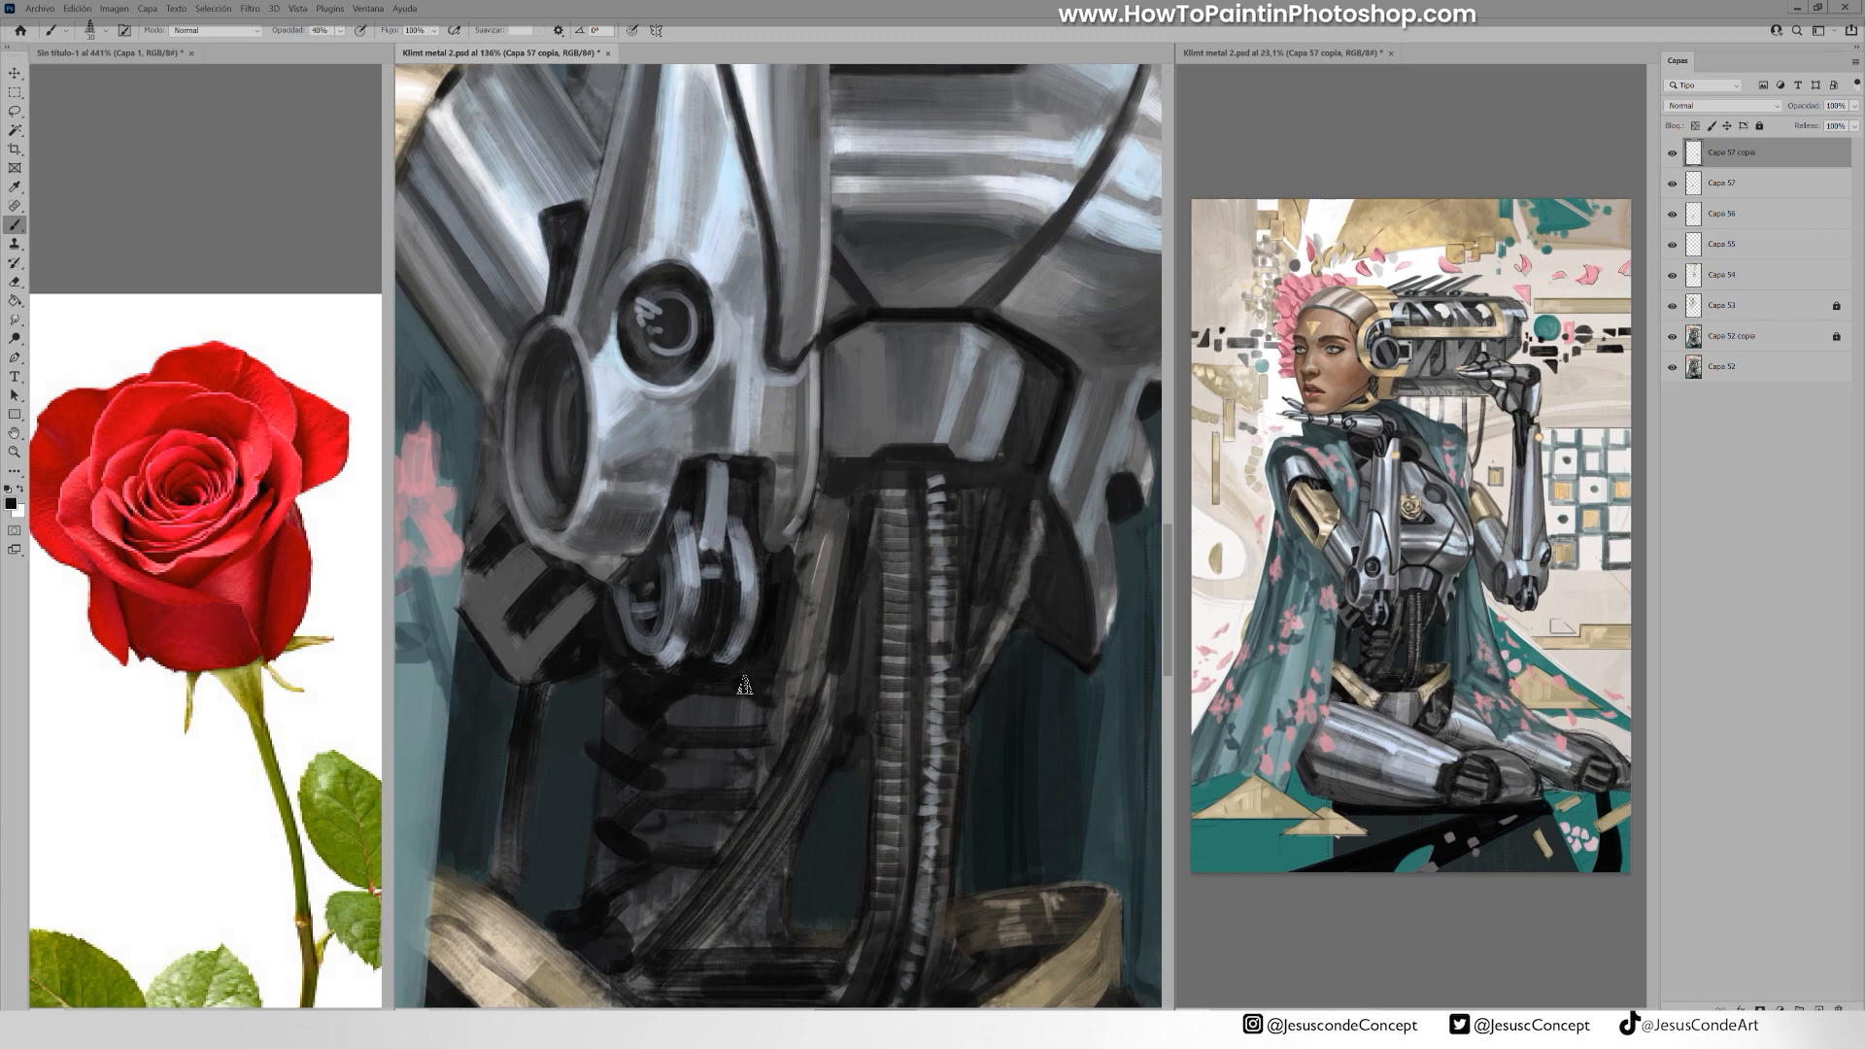
Repaint the curved tube between the ribs and the ribbed cables with dark and sampled gray strokes
{"action": "left_click_drag", "start_coordinate": [748, 792], "coordinate": [834, 510]}
{"action": "left_click_drag", "start_coordinate": [834, 563], "coordinate": [818, 694]}
{"action": "left_click_drag", "start_coordinate": [831, 515], "coordinate": [808, 690]}
{"action": "left_click", "coordinate": [826, 573], "text": "alt"}
{"action": "left_click_drag", "start_coordinate": [812, 631], "coordinate": [831, 512]}
{"action": "scroll", "coordinate": [831, 512], "scroll_direction": "down", "scroll_amount": 3}
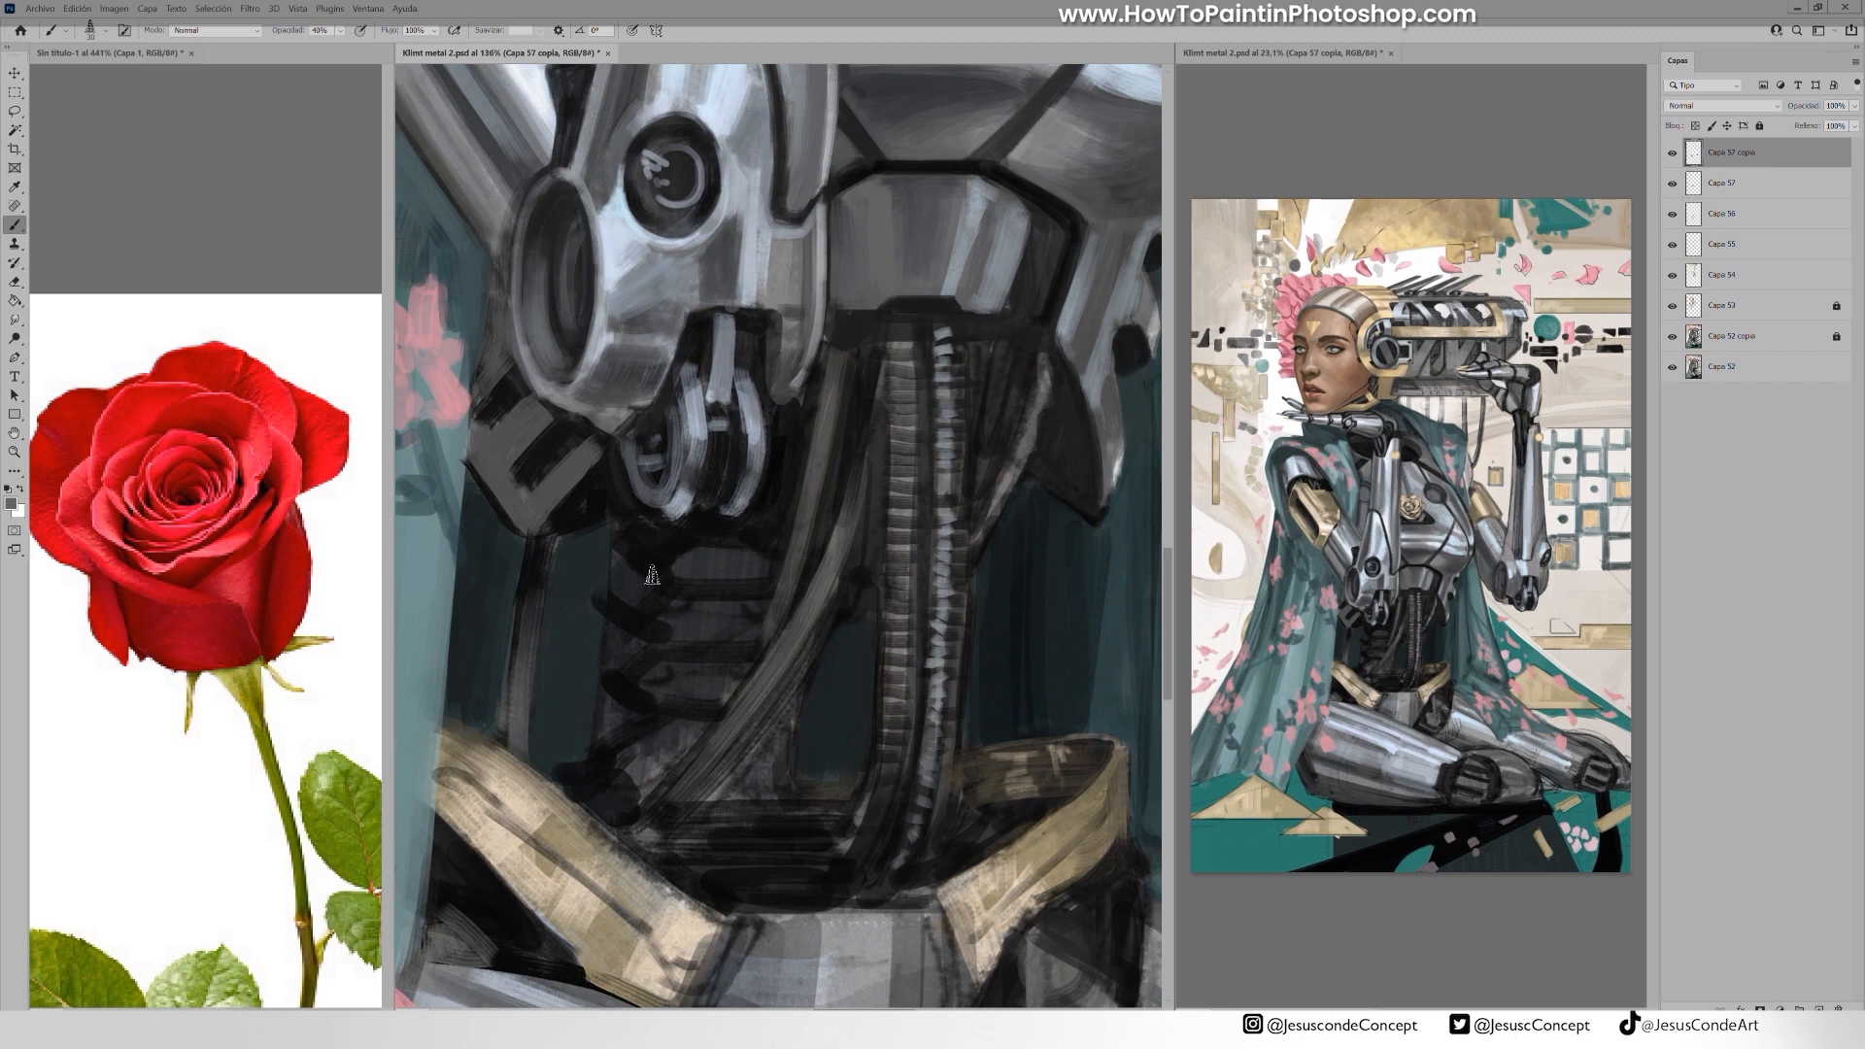
Paint sampled light-gray highlights along the top edges of the abdominal ribs
{"action": "left_click", "coordinate": [664, 308], "text": "alt"}
{"action": "left_click_drag", "start_coordinate": [636, 599], "coordinate": [761, 562]}
{"action": "left_click_drag", "start_coordinate": [627, 677], "coordinate": [752, 637]}
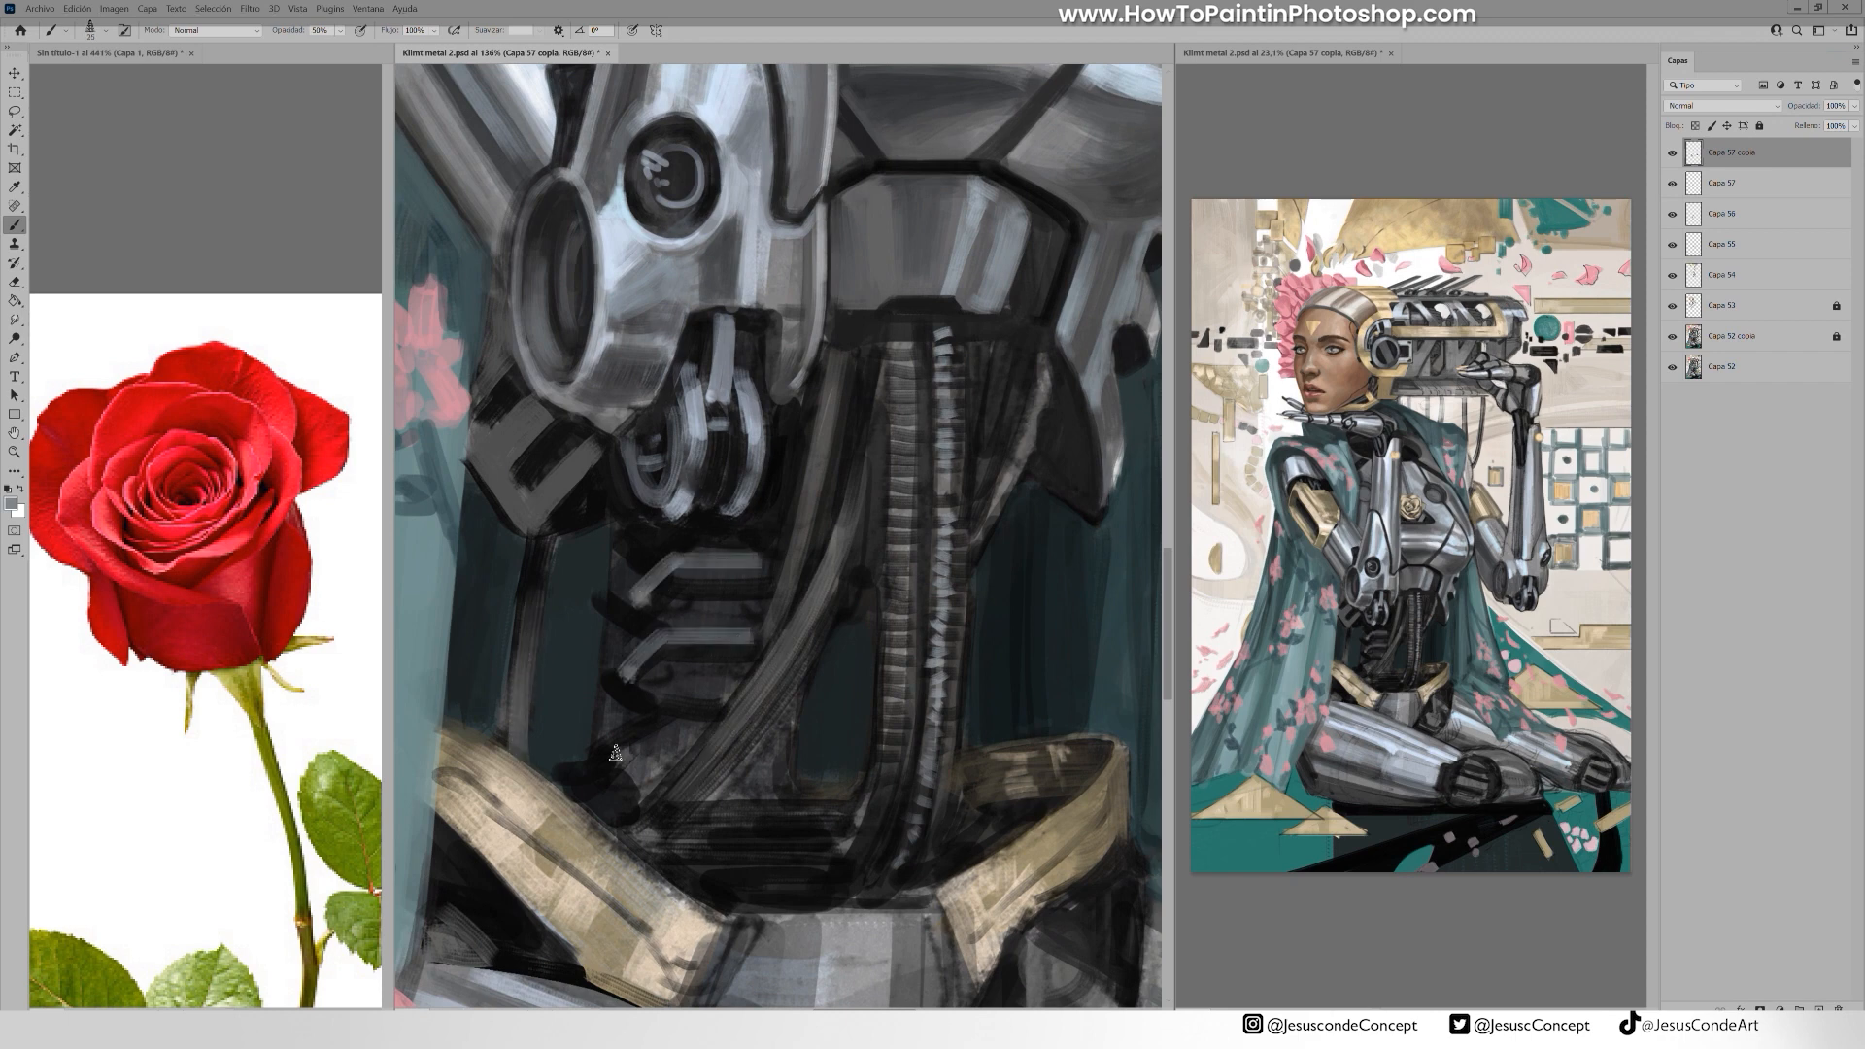
{"action": "left_click_drag", "start_coordinate": [618, 755], "coordinate": [743, 705]}
Add short gray angled strokes at the rib ends and vertical marks across the abdominal ribs
{"action": "left_click_drag", "start_coordinate": [607, 592], "coordinate": [636, 640]}
{"action": "left_click_drag", "start_coordinate": [615, 537], "coordinate": [637, 572]}
{"action": "left_click_drag", "start_coordinate": [596, 685], "coordinate": [632, 729]}
{"action": "left_click_drag", "start_coordinate": [597, 758], "coordinate": [630, 805]}
{"action": "mouse_move", "coordinate": [632, 529]}
{"action": "left_mouse_down"}
{"action": "mouse_move", "coordinate": [571, 541]}
{"action": "mouse_move", "coordinate": [673, 583]}
{"action": "left_mouse_up"}
{"action": "left_click_drag", "start_coordinate": [639, 614], "coordinate": [646, 658]}
{"action": "left_click_drag", "start_coordinate": [662, 614], "coordinate": [669, 656]}
{"action": "left_click_drag", "start_coordinate": [632, 684], "coordinate": [642, 725]}
{"action": "left_click_drag", "start_coordinate": [655, 684], "coordinate": [665, 721]}
{"action": "mouse_move", "coordinate": [835, 585]}
{"action": "left_mouse_down"}
{"action": "mouse_move", "coordinate": [770, 583]}
{"action": "mouse_move", "coordinate": [793, 471]}
{"action": "left_mouse_up"}
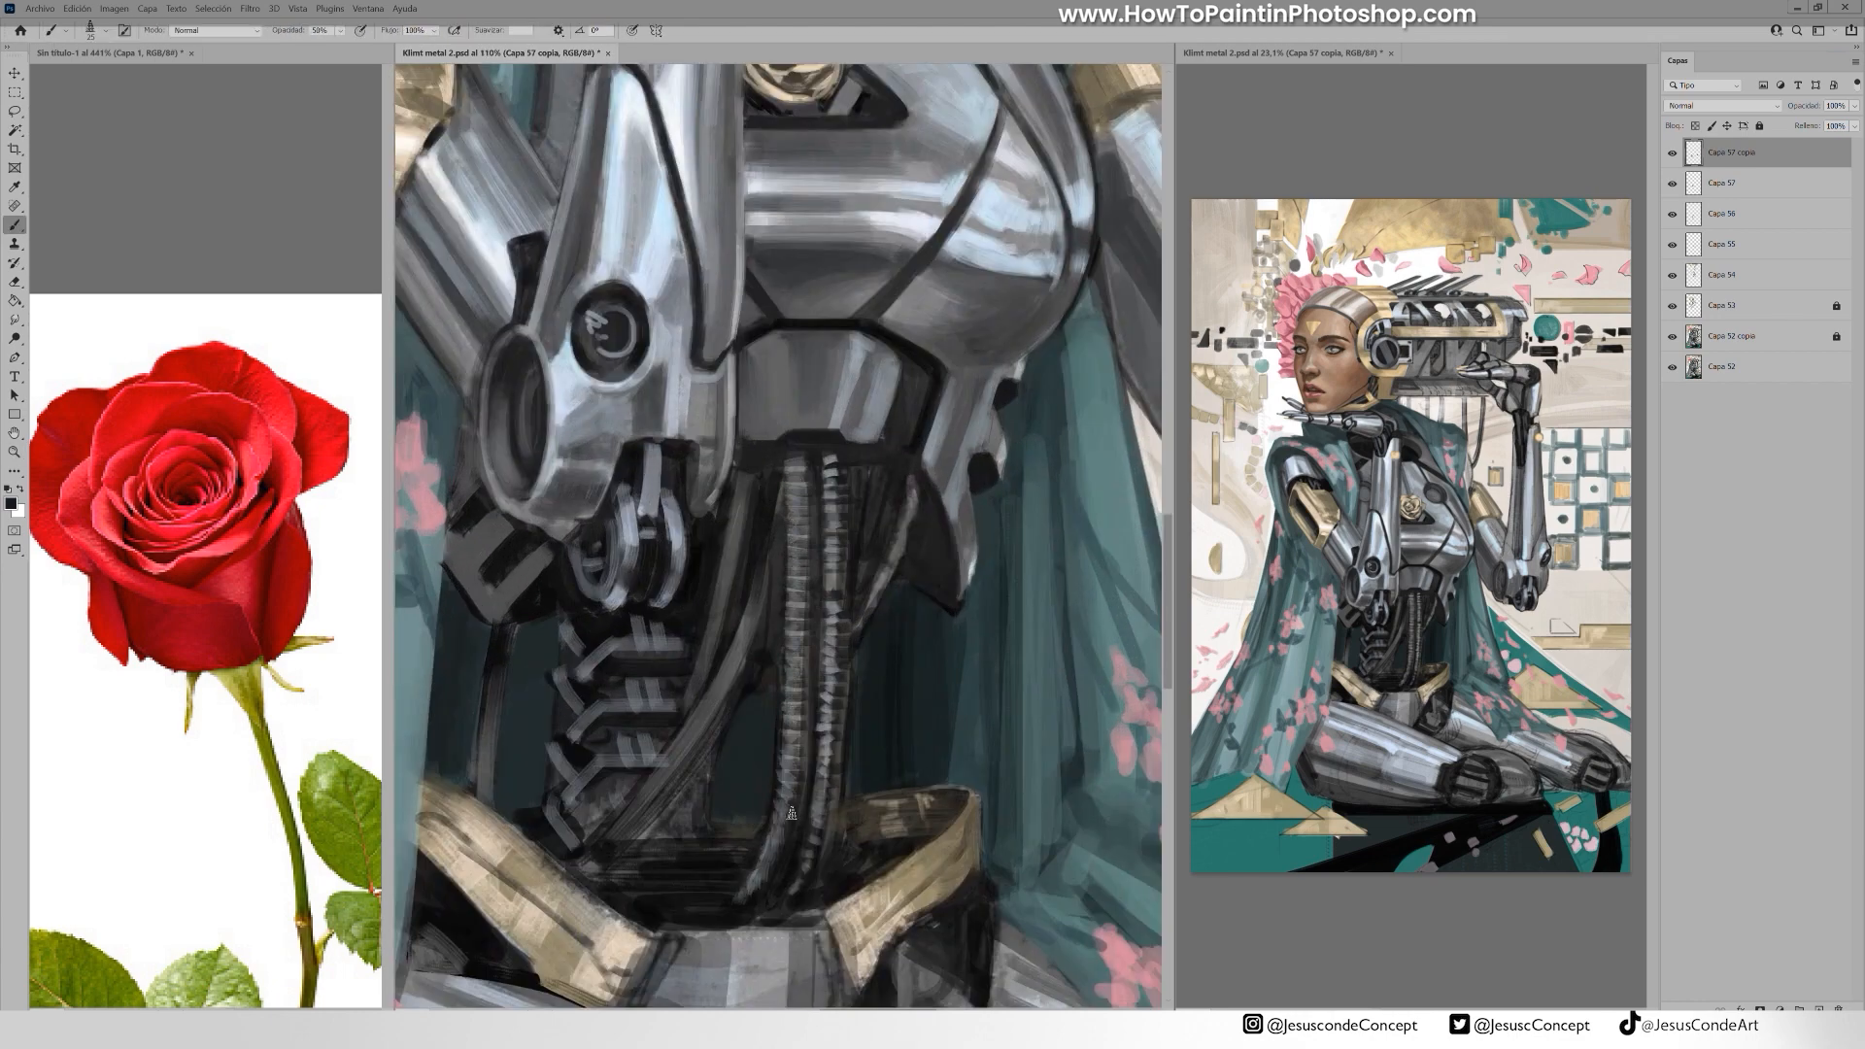
Paint sampled light-gray highlights down the curved waist tube and the thin hose beside the ribs
{"action": "left_click_drag", "start_coordinate": [746, 476], "coordinate": [741, 541]}
{"action": "left_click", "coordinate": [676, 567], "text": "alt"}
{"action": "left_click_drag", "start_coordinate": [738, 527], "coordinate": [681, 744]}
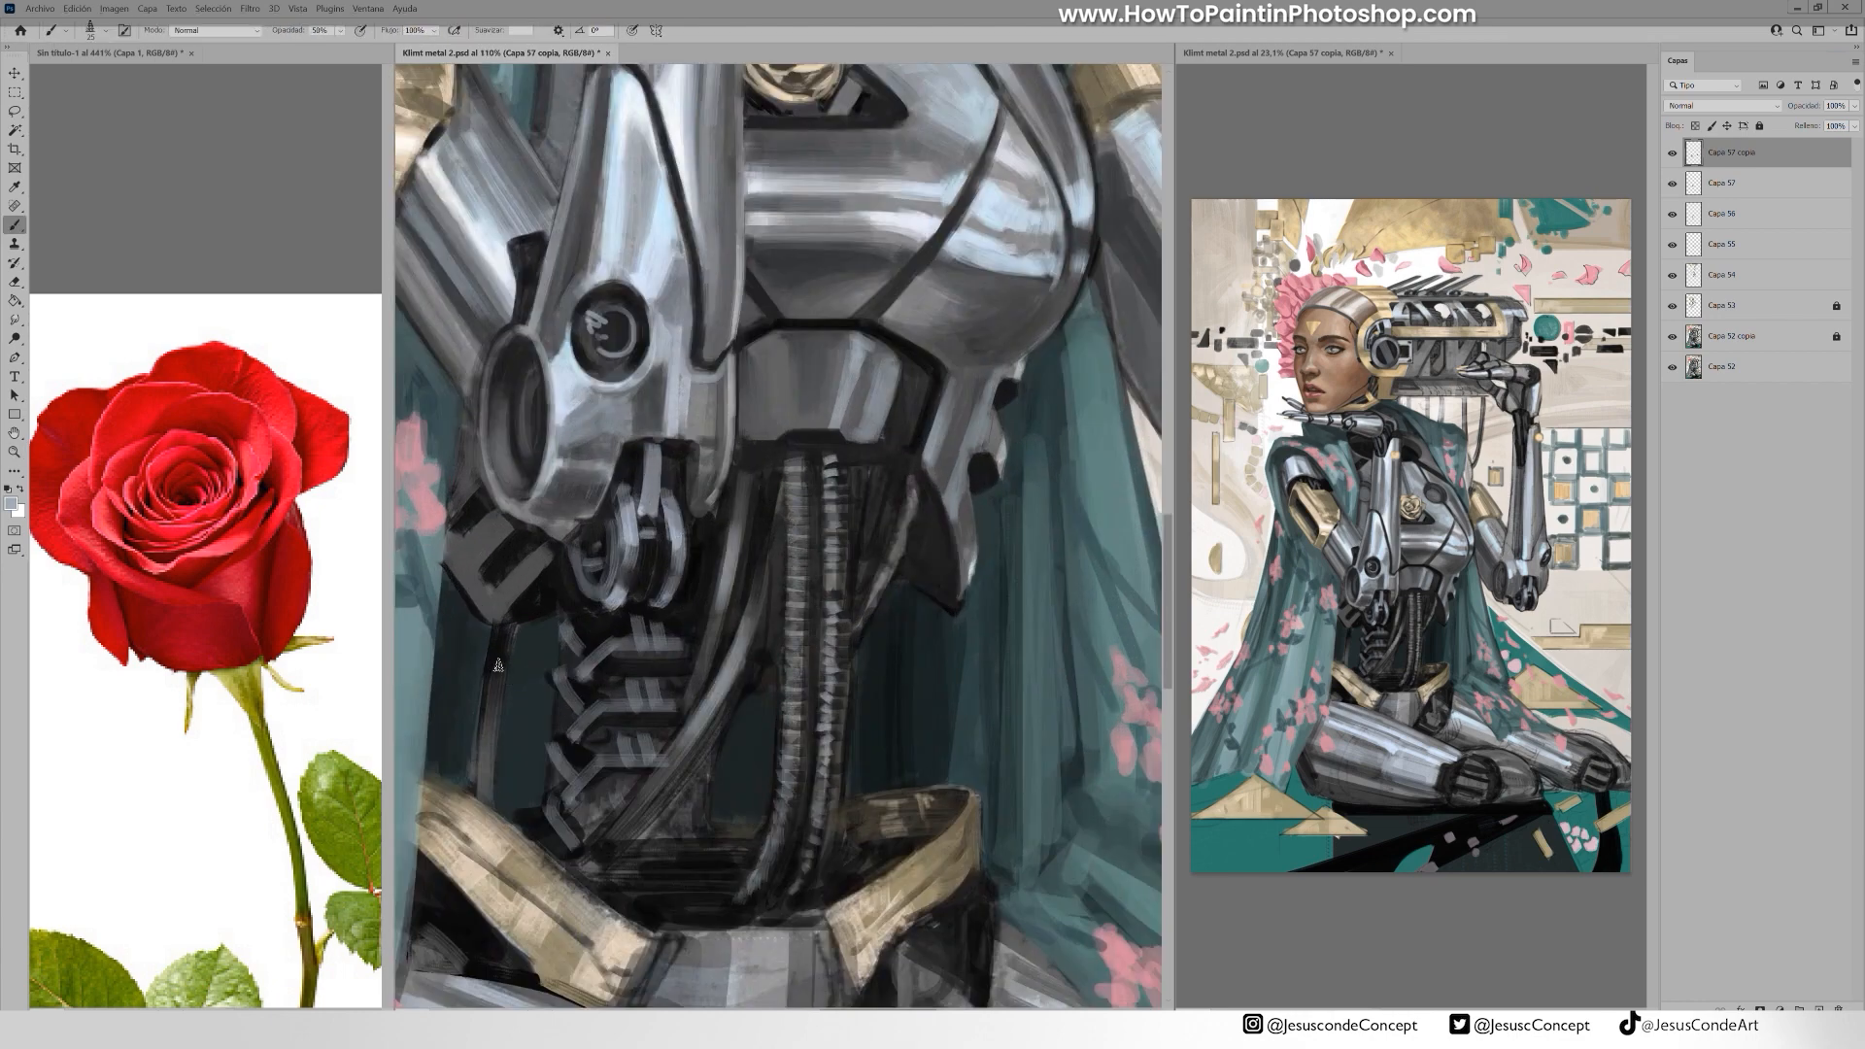
{"action": "left_click_drag", "start_coordinate": [499, 664], "coordinate": [490, 765]}
{"action": "left_click_drag", "start_coordinate": [747, 607], "coordinate": [620, 601]}
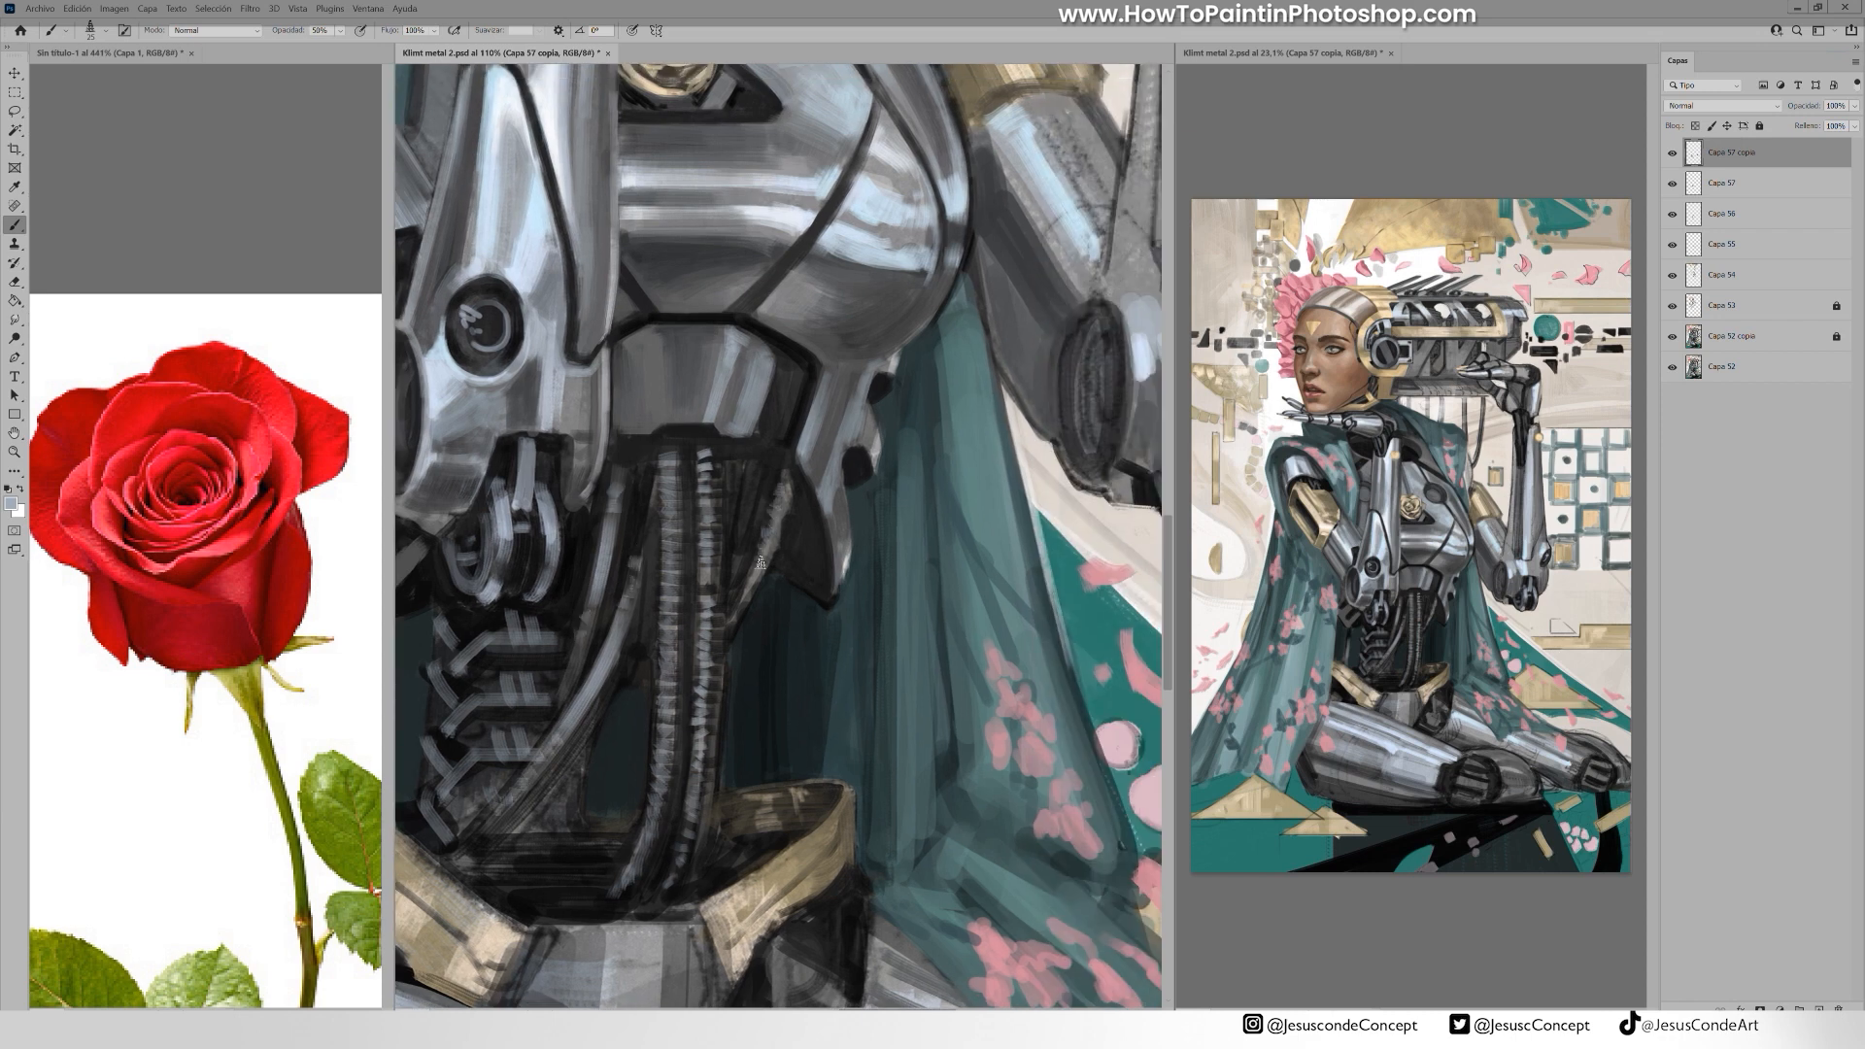
Highlight the outer waist tube beneath the pointed plate and refine the curved tube's lower end, switching to 80% opacity
{"action": "left_click_drag", "start_coordinate": [792, 486], "coordinate": [724, 637]}
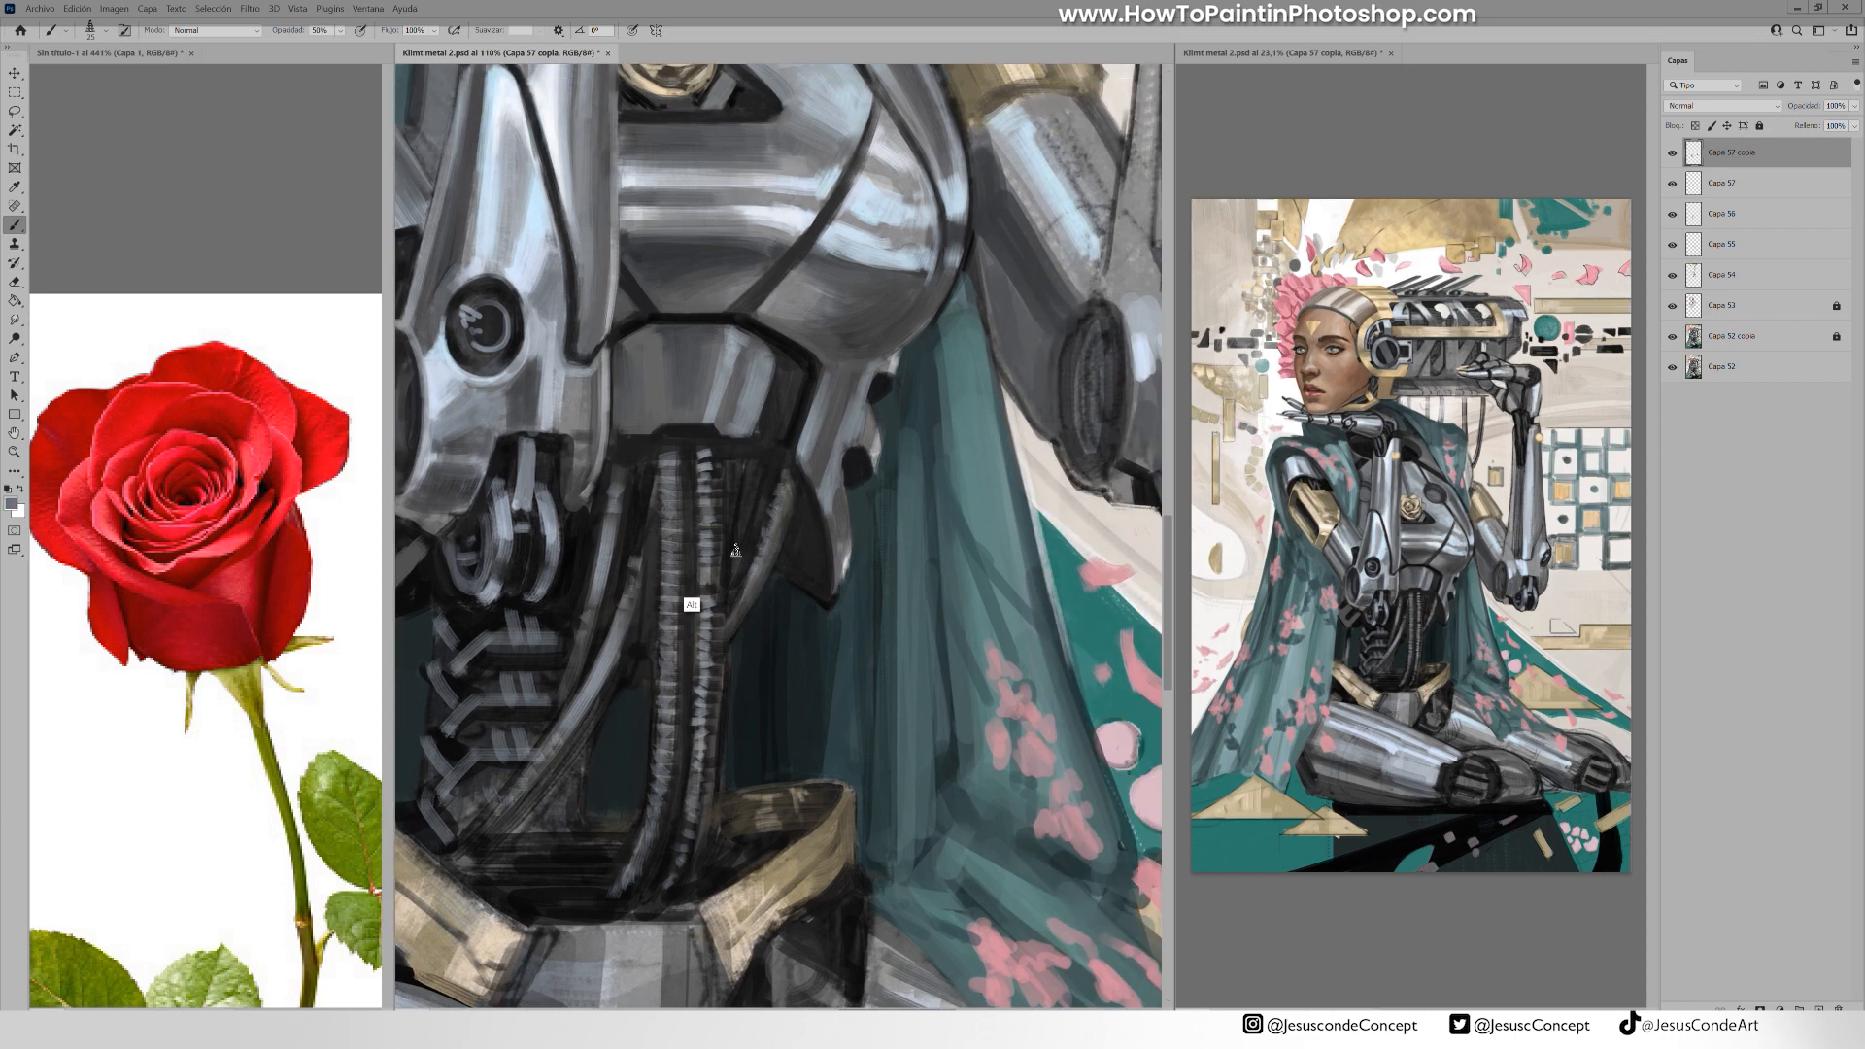
{"action": "left_click", "coordinate": [603, 738], "text": "alt"}
{"action": "left_click_drag", "start_coordinate": [649, 688], "coordinate": [600, 748]}
{"action": "key", "text": "8"}
{"action": "mouse_move", "coordinate": [725, 564]}
{"action": "left_mouse_down"}
{"action": "mouse_move", "coordinate": [765, 430]}
{"action": "mouse_move", "coordinate": [845, 401]}
{"action": "left_mouse_up"}
{"action": "left_click_drag", "start_coordinate": [601, 562], "coordinate": [749, 363]}
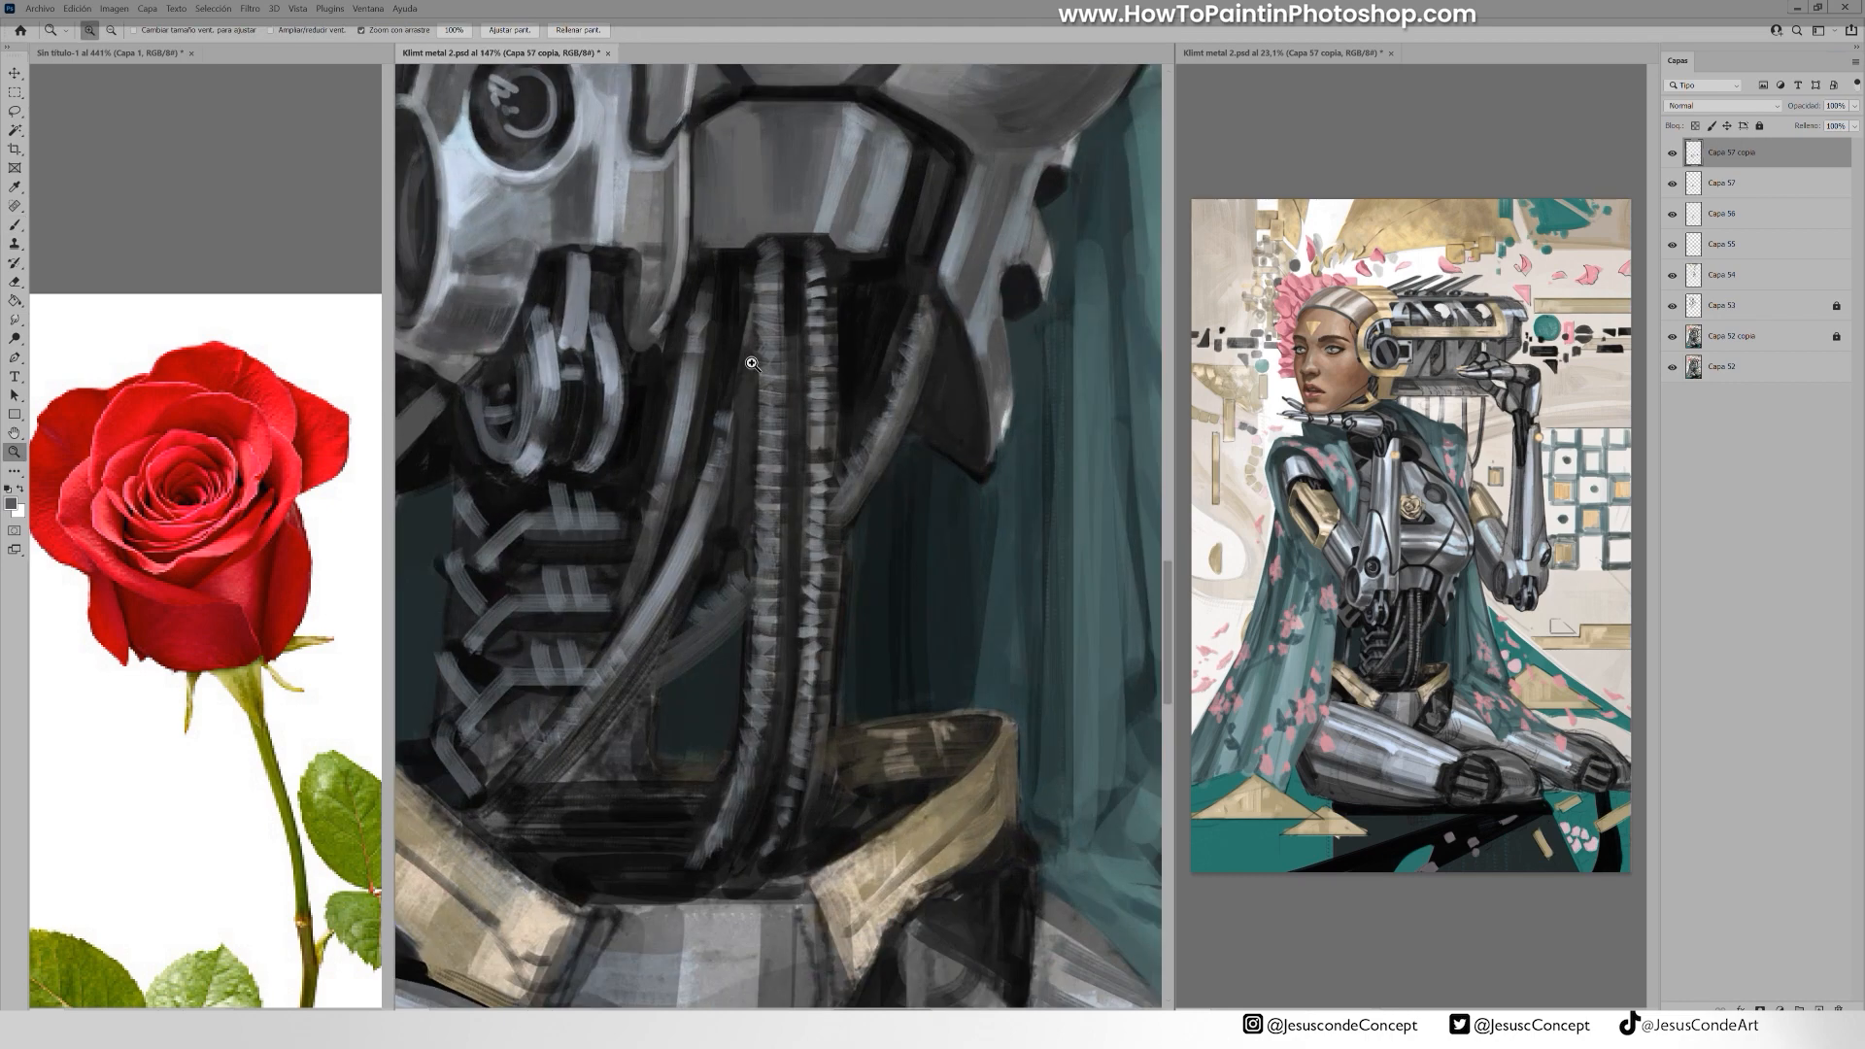
Redefine the curved waist tube down toward the gold belt with sampled dark and gray strokes
{"action": "left_click", "coordinate": [744, 408], "text": "alt"}
{"action": "mouse_move", "coordinate": [715, 534]}
{"action": "left_mouse_down"}
{"action": "mouse_move", "coordinate": [583, 748]}
{"action": "mouse_move", "coordinate": [484, 773]}
{"action": "left_mouse_up"}
{"action": "left_click", "coordinate": [579, 709], "text": "alt"}
{"action": "mouse_move", "coordinate": [633, 717]}
{"action": "left_mouse_down"}
{"action": "mouse_move", "coordinate": [564, 789]}
{"action": "mouse_move", "coordinate": [664, 765]}
{"action": "left_mouse_up"}
{"action": "mouse_move", "coordinate": [711, 437]}
{"action": "left_mouse_down"}
{"action": "mouse_move", "coordinate": [716, 563]}
{"action": "mouse_move", "coordinate": [544, 539]}
{"action": "left_mouse_up"}
Merge the four newest painting layers down into Capa 54 and toggle its visibility to compare the changes
{"action": "key", "text": "z"}
{"action": "key", "text": "ctrl+e"}
{"action": "key", "text": "ctrl+e"}
{"action": "key", "text": "ctrl+e"}
{"action": "key", "text": "ctrl+e"}
{"action": "left_click", "coordinate": [1671, 153]}
{"action": "left_click", "coordinate": [1671, 152]}
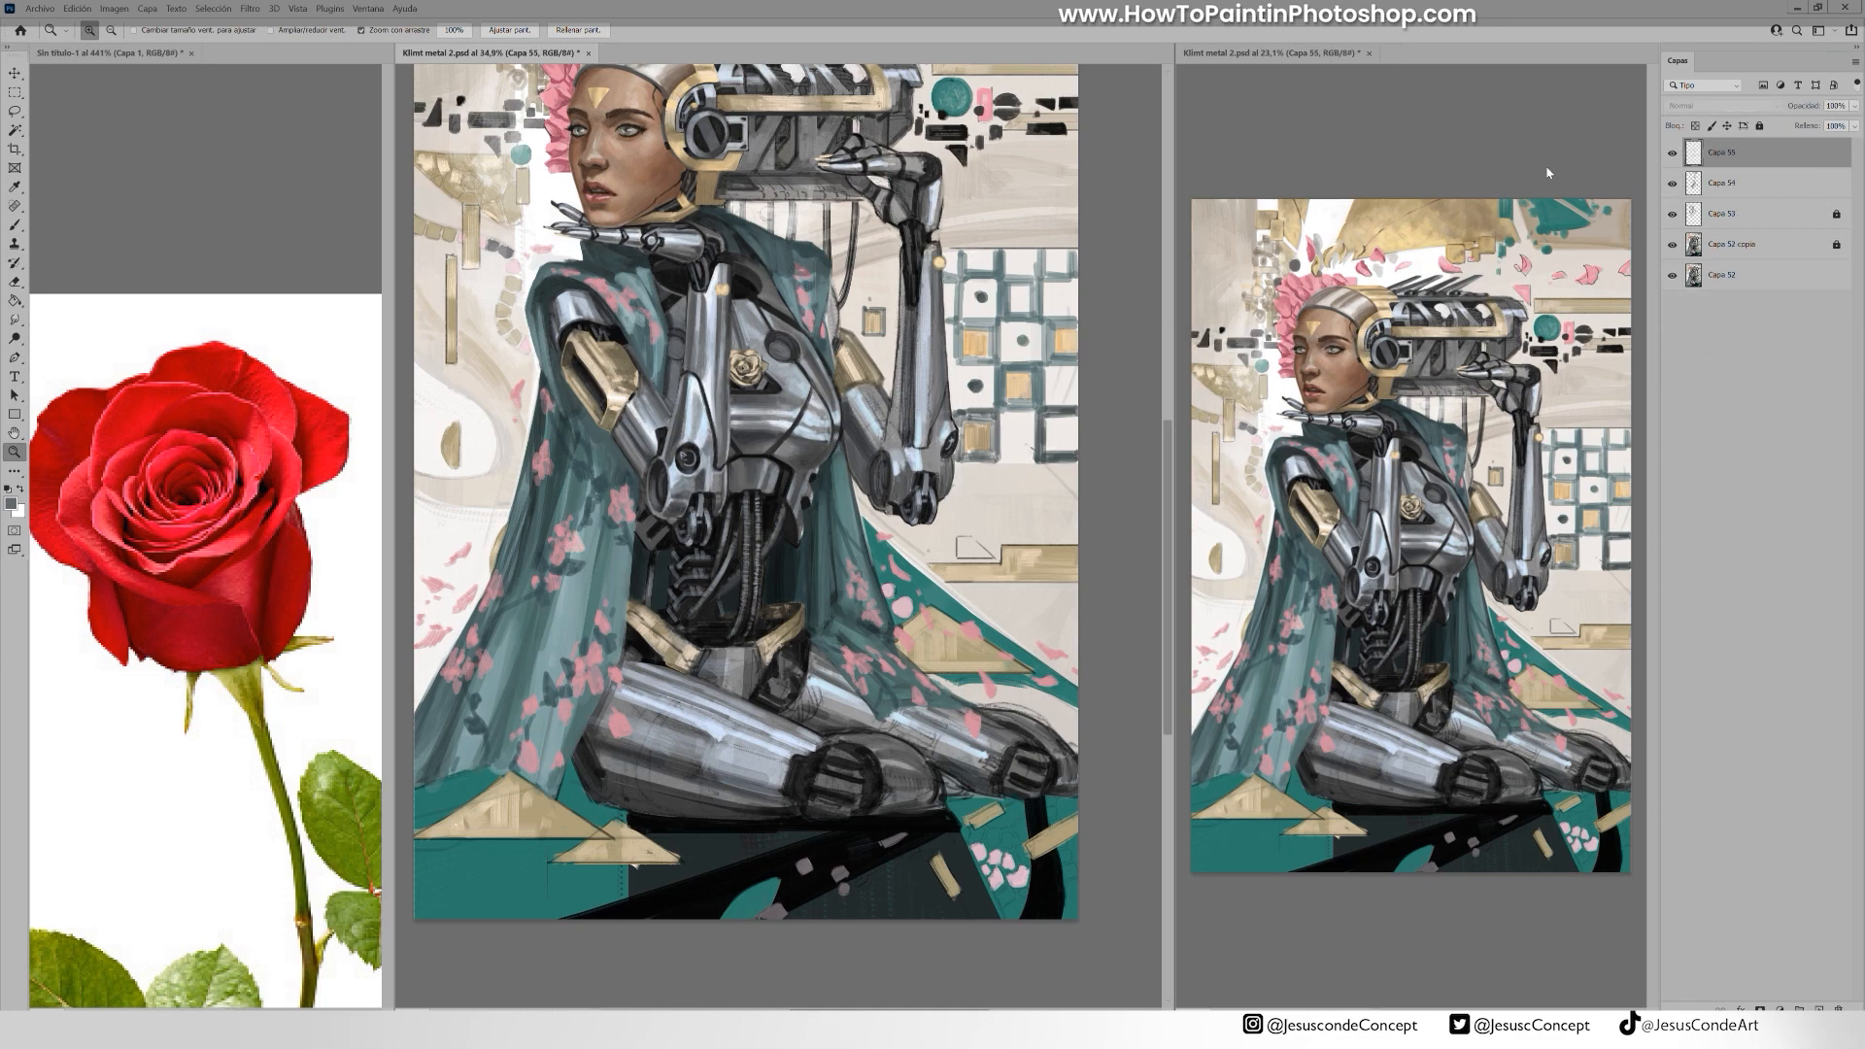
Add a new layer and clean the raised arm's lower elbow edge with sampled background beige
{"action": "key", "text": "ctrl+shift+alt+n"}
{"action": "left_click_drag", "start_coordinate": [903, 365], "coordinate": [1054, 367]}
{"action": "left_click_drag", "start_coordinate": [1054, 374], "coordinate": [1042, 462]}
{"action": "key", "text": "b"}
{"action": "left_click", "coordinate": [759, 835], "text": "alt"}
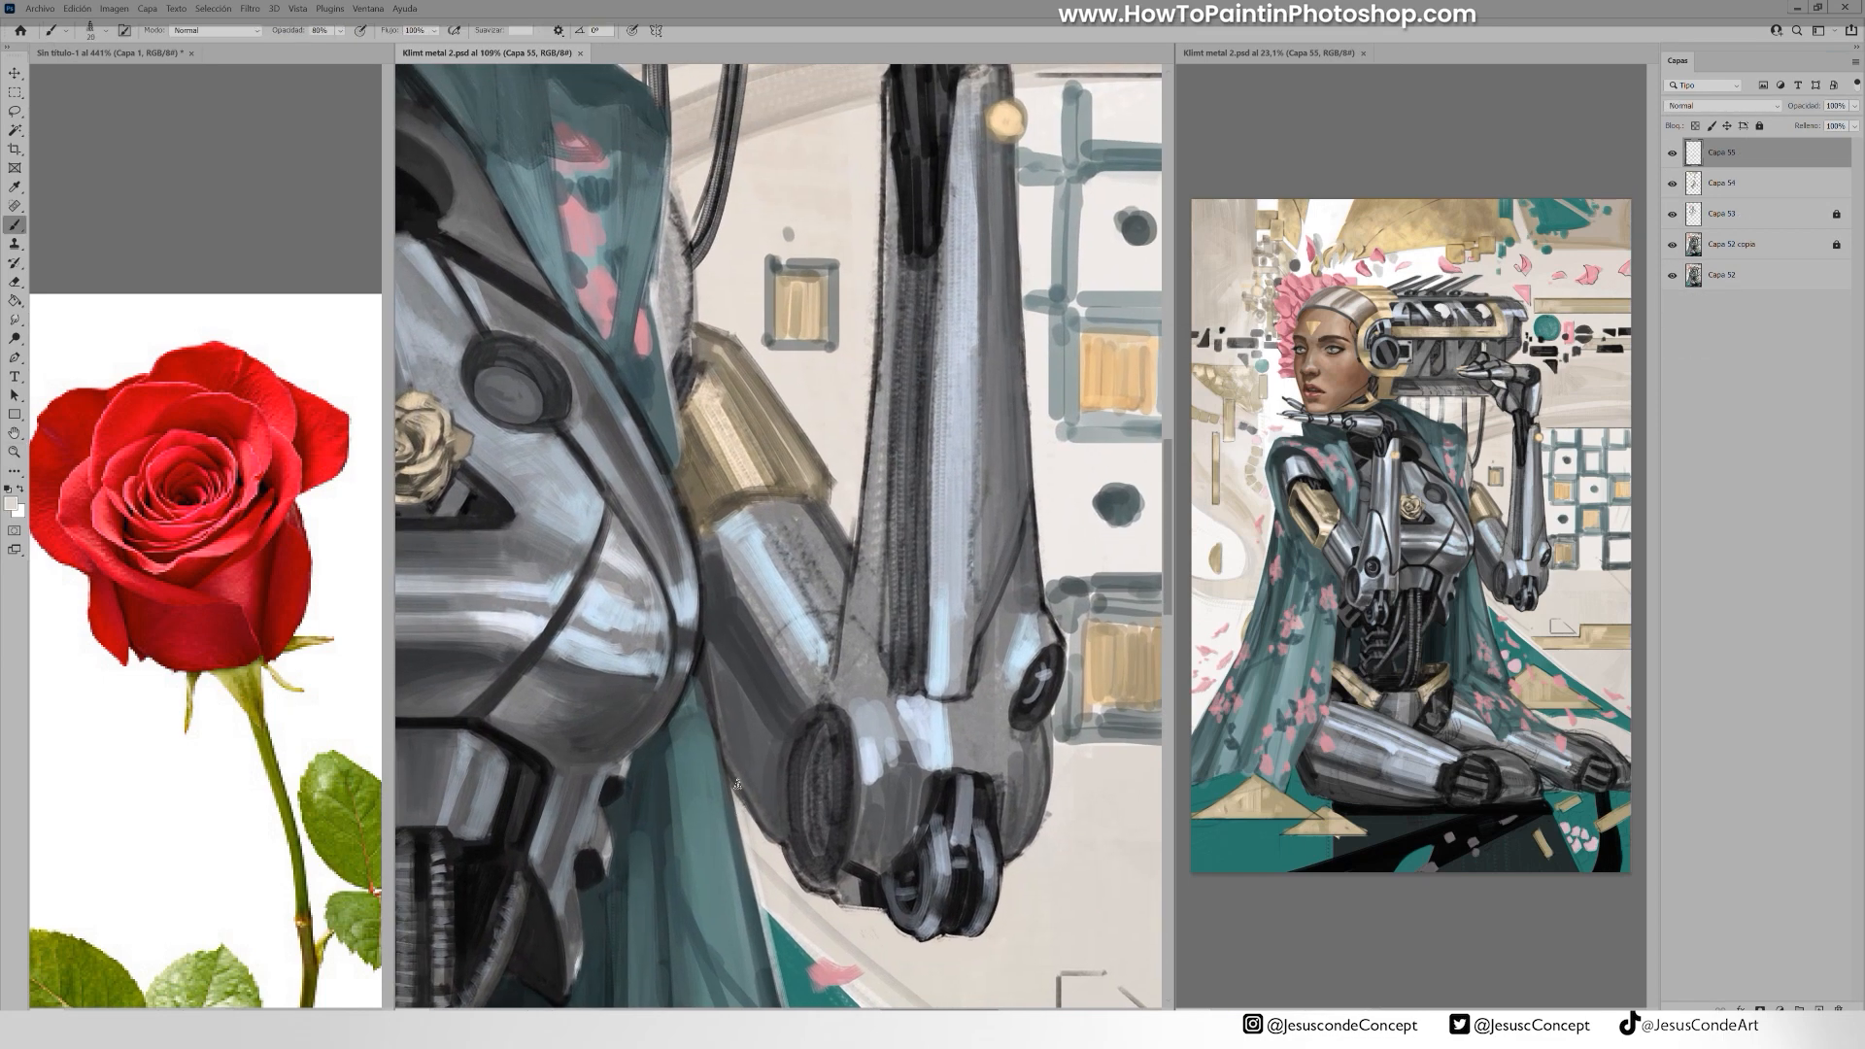
{"action": "left_click_drag", "start_coordinate": [731, 773], "coordinate": [773, 822]}
{"action": "left_click_drag", "start_coordinate": [777, 838], "coordinate": [733, 775]}
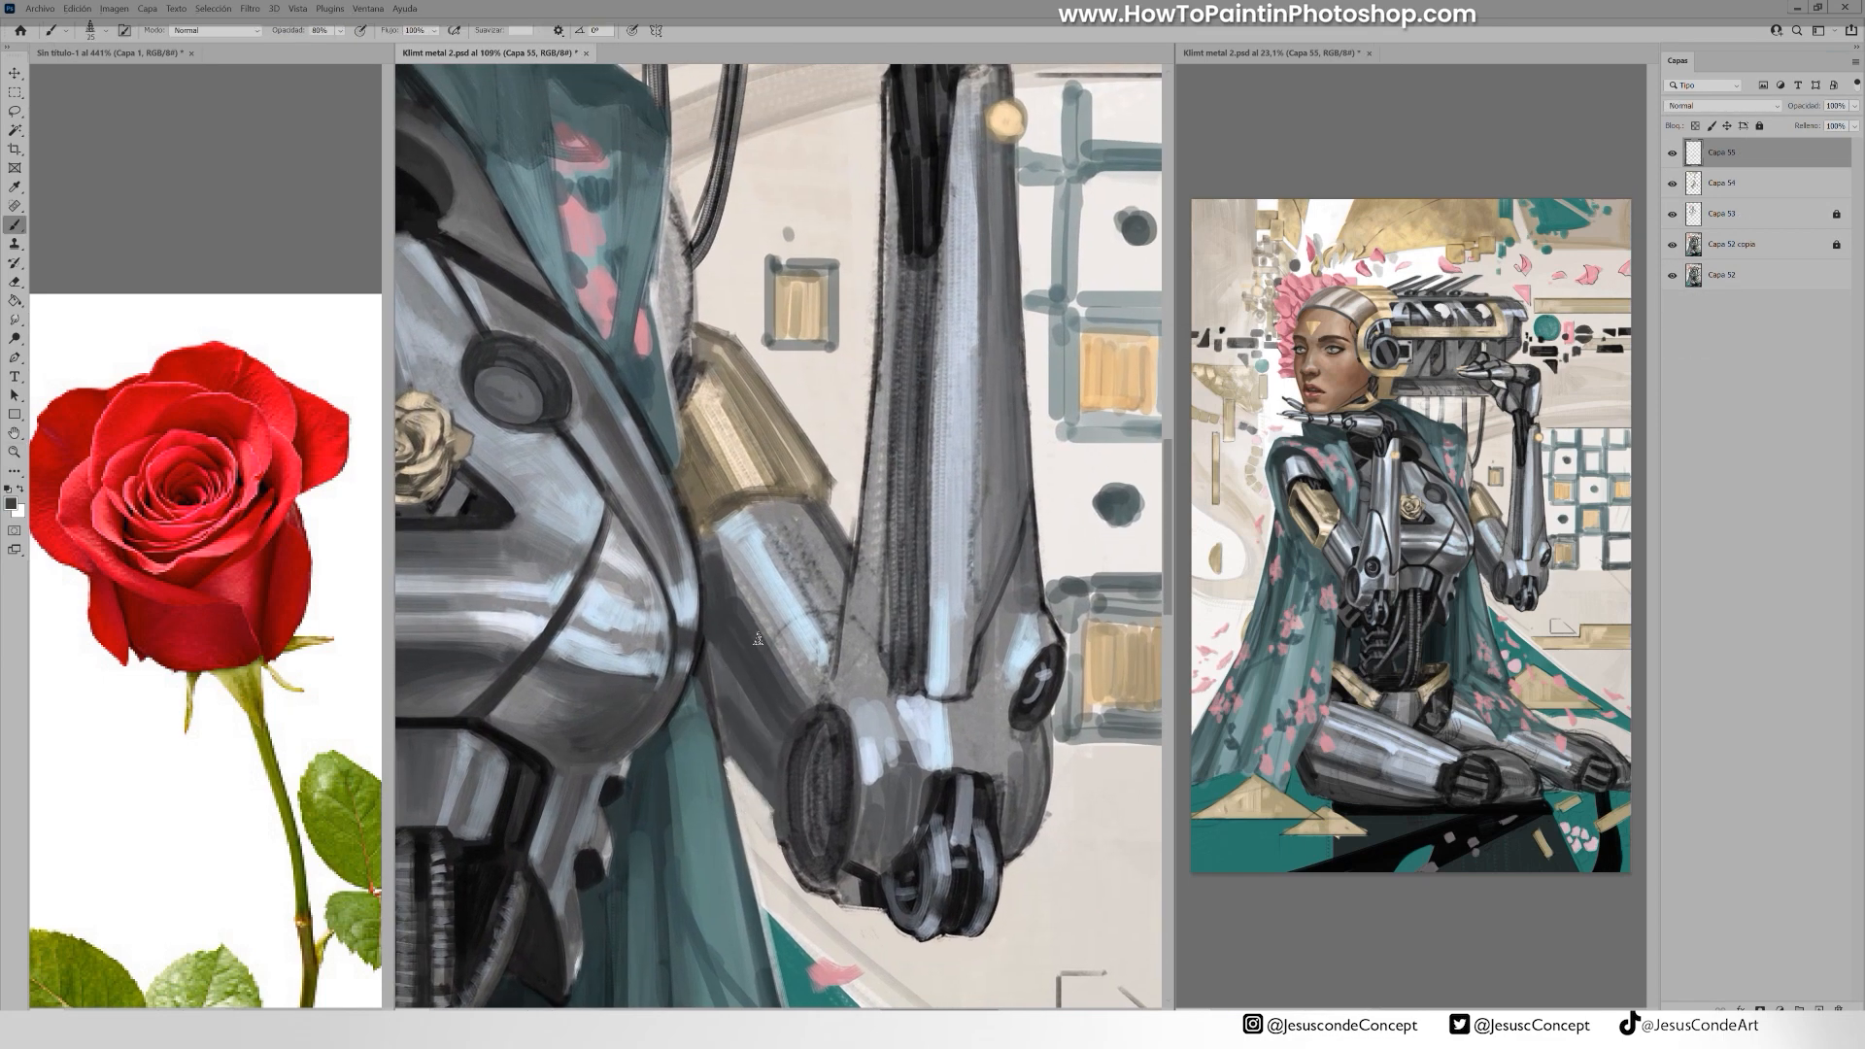
Repaint the metallic arm segment below the gold band with sampled bluish-gray strokes
{"action": "left_click", "coordinate": [772, 580], "text": "alt"}
{"action": "mouse_move", "coordinate": [744, 595]}
{"action": "left_mouse_down"}
{"action": "mouse_move", "coordinate": [789, 678]}
{"action": "mouse_move", "coordinate": [804, 663]}
{"action": "left_mouse_up"}
{"action": "left_click_drag", "start_coordinate": [785, 515], "coordinate": [833, 594]}
Sample a highlight tone from the opposite arm and brush it along the arm segment at 50% opacity
{"action": "mouse_move", "coordinate": [437, 622]}
{"action": "left_mouse_down"}
{"action": "mouse_move", "coordinate": [833, 537]}
{"action": "mouse_move", "coordinate": [643, 610]}
{"action": "left_mouse_up"}
{"action": "key", "text": "5"}
{"action": "left_click", "coordinate": [928, 524], "text": "alt"}
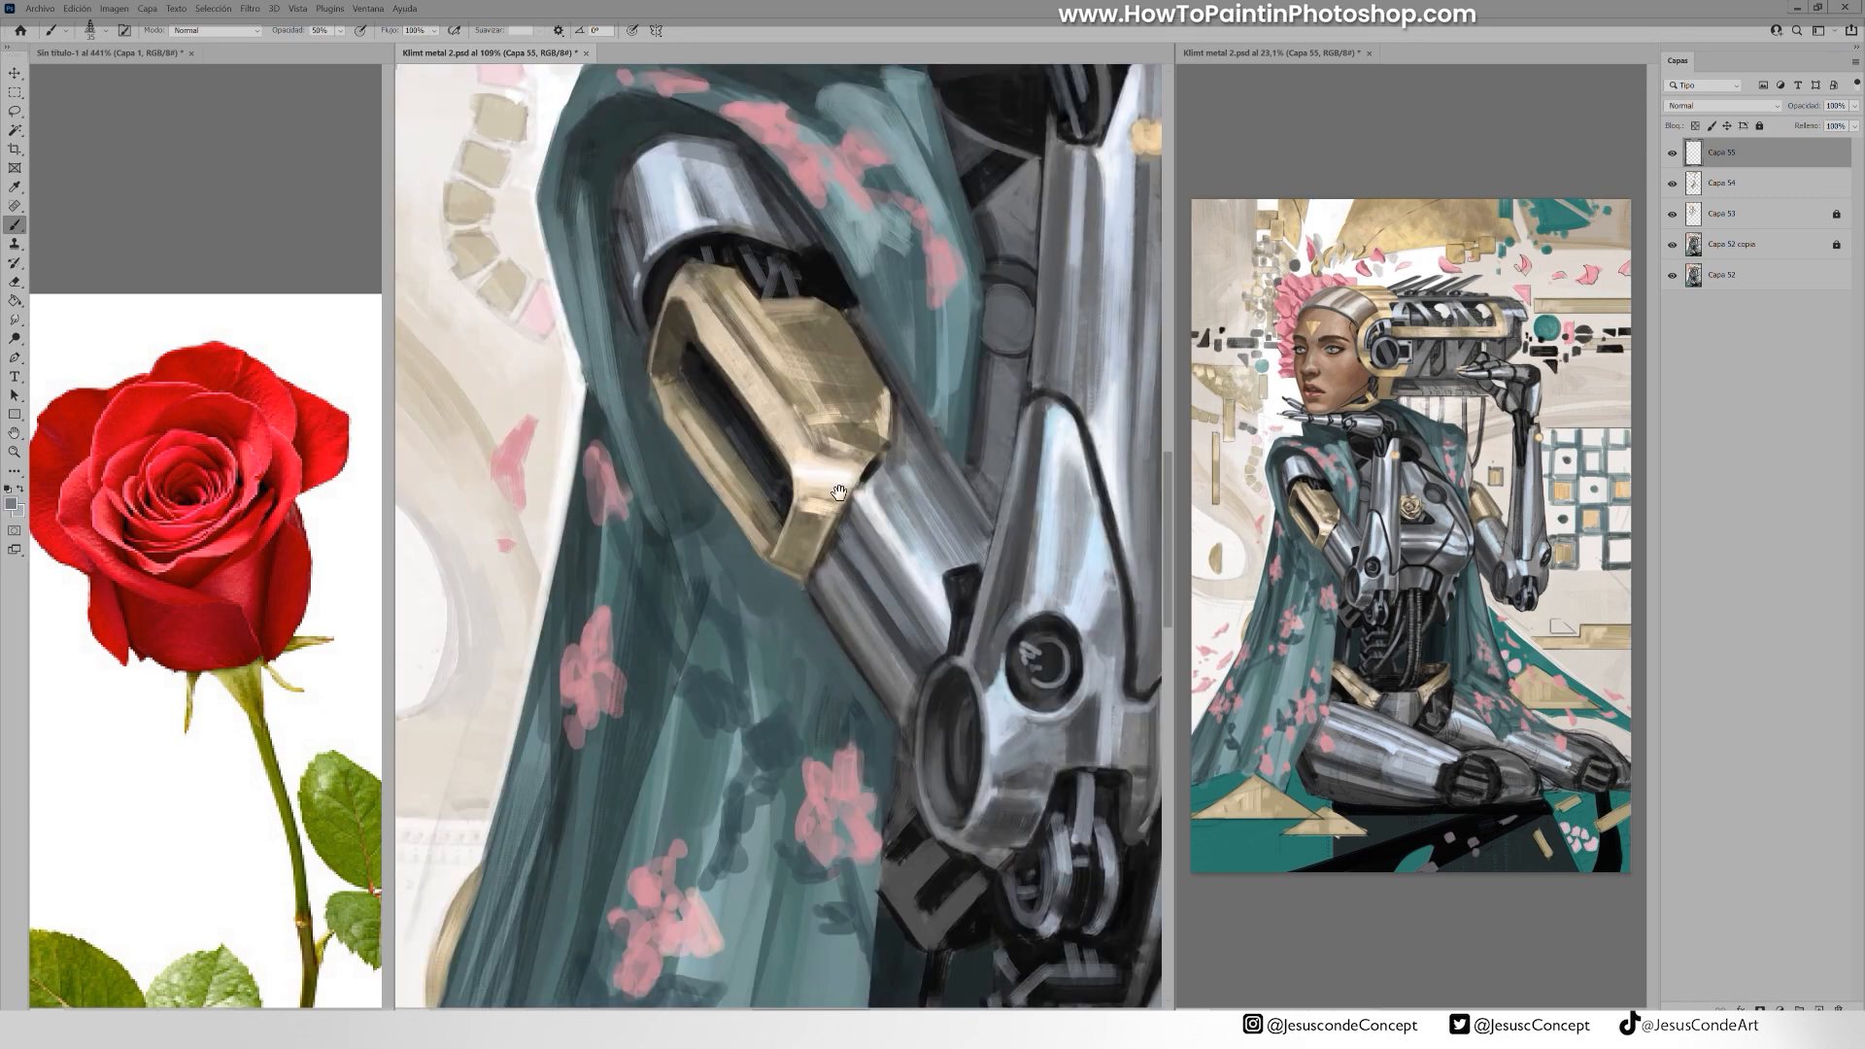
{"action": "left_click_drag", "start_coordinate": [839, 493], "coordinate": [428, 535]}
{"action": "mouse_move", "coordinate": [477, 564]}
{"action": "left_mouse_down"}
{"action": "mouse_move", "coordinate": [536, 646]}
{"action": "mouse_move", "coordinate": [539, 682]}
{"action": "left_mouse_up"}
{"action": "left_click_drag", "start_coordinate": [470, 567], "coordinate": [532, 668]}
Paint long vertical bluish-gray highlights and shading down the raised forearm using sampled tones
{"action": "left_click_drag", "start_coordinate": [681, 204], "coordinate": [683, 546]}
{"action": "left_click_drag", "start_coordinate": [682, 548], "coordinate": [672, 707]}
{"action": "left_click_drag", "start_coordinate": [709, 362], "coordinate": [715, 597]}
{"action": "left_click", "coordinate": [663, 584], "text": "alt"}
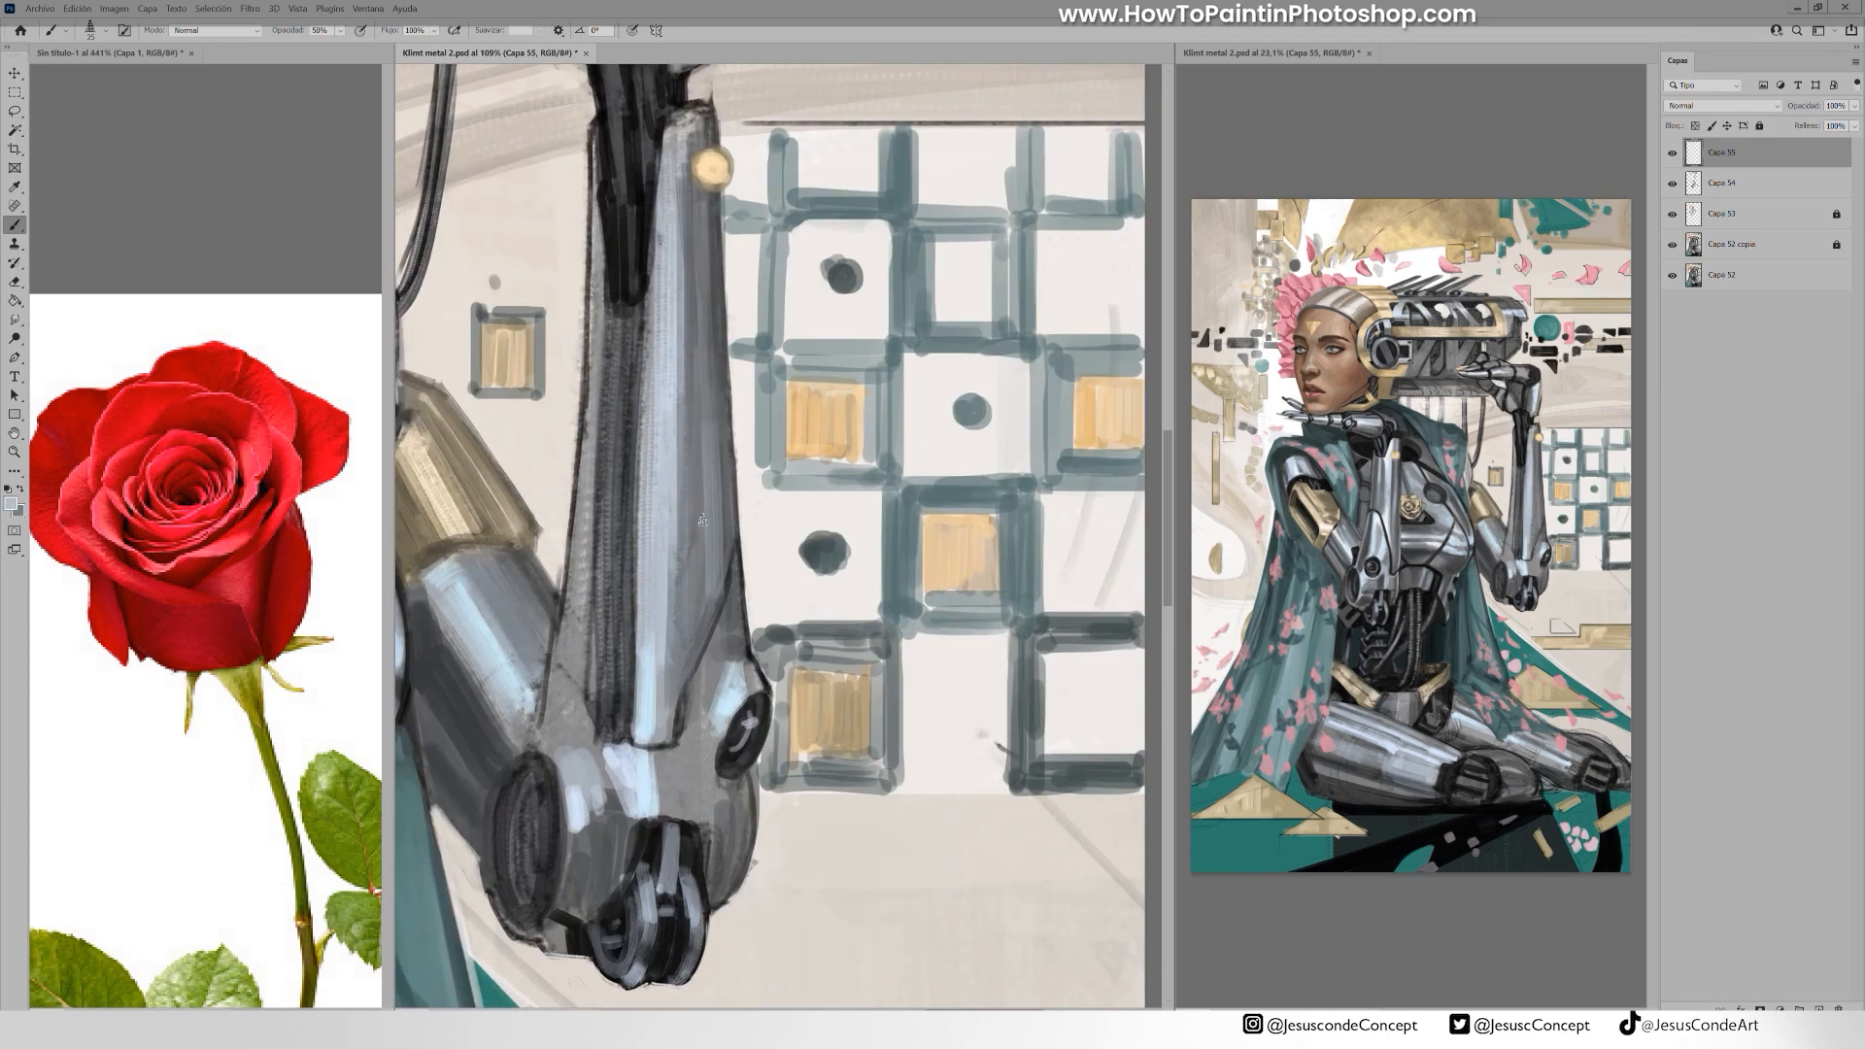
{"action": "left_click_drag", "start_coordinate": [700, 426], "coordinate": [701, 605]}
{"action": "left_click_drag", "start_coordinate": [684, 216], "coordinate": [771, 261]}
{"action": "left_click_drag", "start_coordinate": [738, 364], "coordinate": [739, 580]}
{"action": "left_click_drag", "start_coordinate": [742, 581], "coordinate": [740, 785]}
{"action": "left_click", "coordinate": [761, 622], "text": "alt"}
{"action": "left_click_drag", "start_coordinate": [758, 523], "coordinate": [755, 775]}
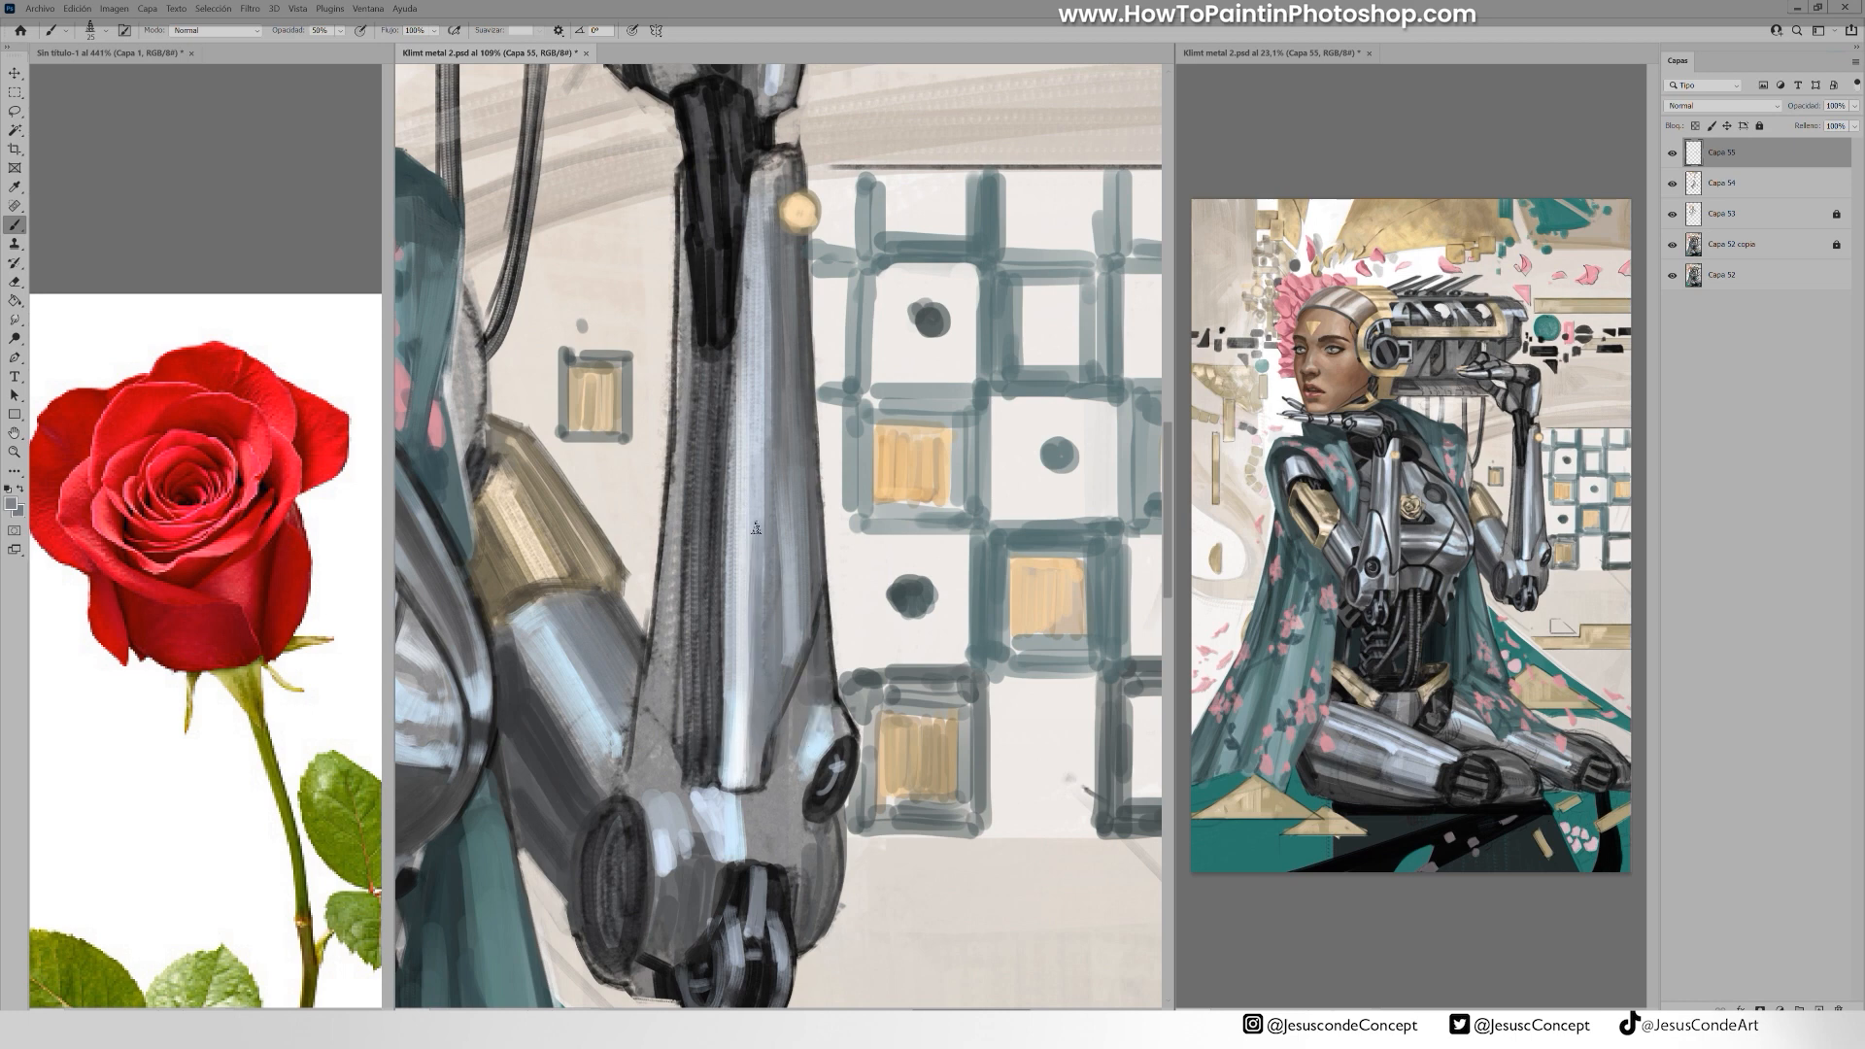
Brush long vertical gray and light-blue strokes down the raised forearm's inner half using sampled metal tones
{"action": "left_click_drag", "start_coordinate": [758, 423], "coordinate": [757, 581]}
{"action": "left_click_drag", "start_coordinate": [733, 344], "coordinate": [723, 703]}
{"action": "left_click_drag", "start_coordinate": [693, 379], "coordinate": [691, 715]}
{"action": "left_click", "coordinate": [736, 532], "text": "alt"}
{"action": "left_click_drag", "start_coordinate": [692, 382], "coordinate": [689, 513]}
{"action": "left_click_drag", "start_coordinate": [684, 453], "coordinate": [678, 742]}
{"action": "left_click", "coordinate": [736, 763], "text": "alt"}
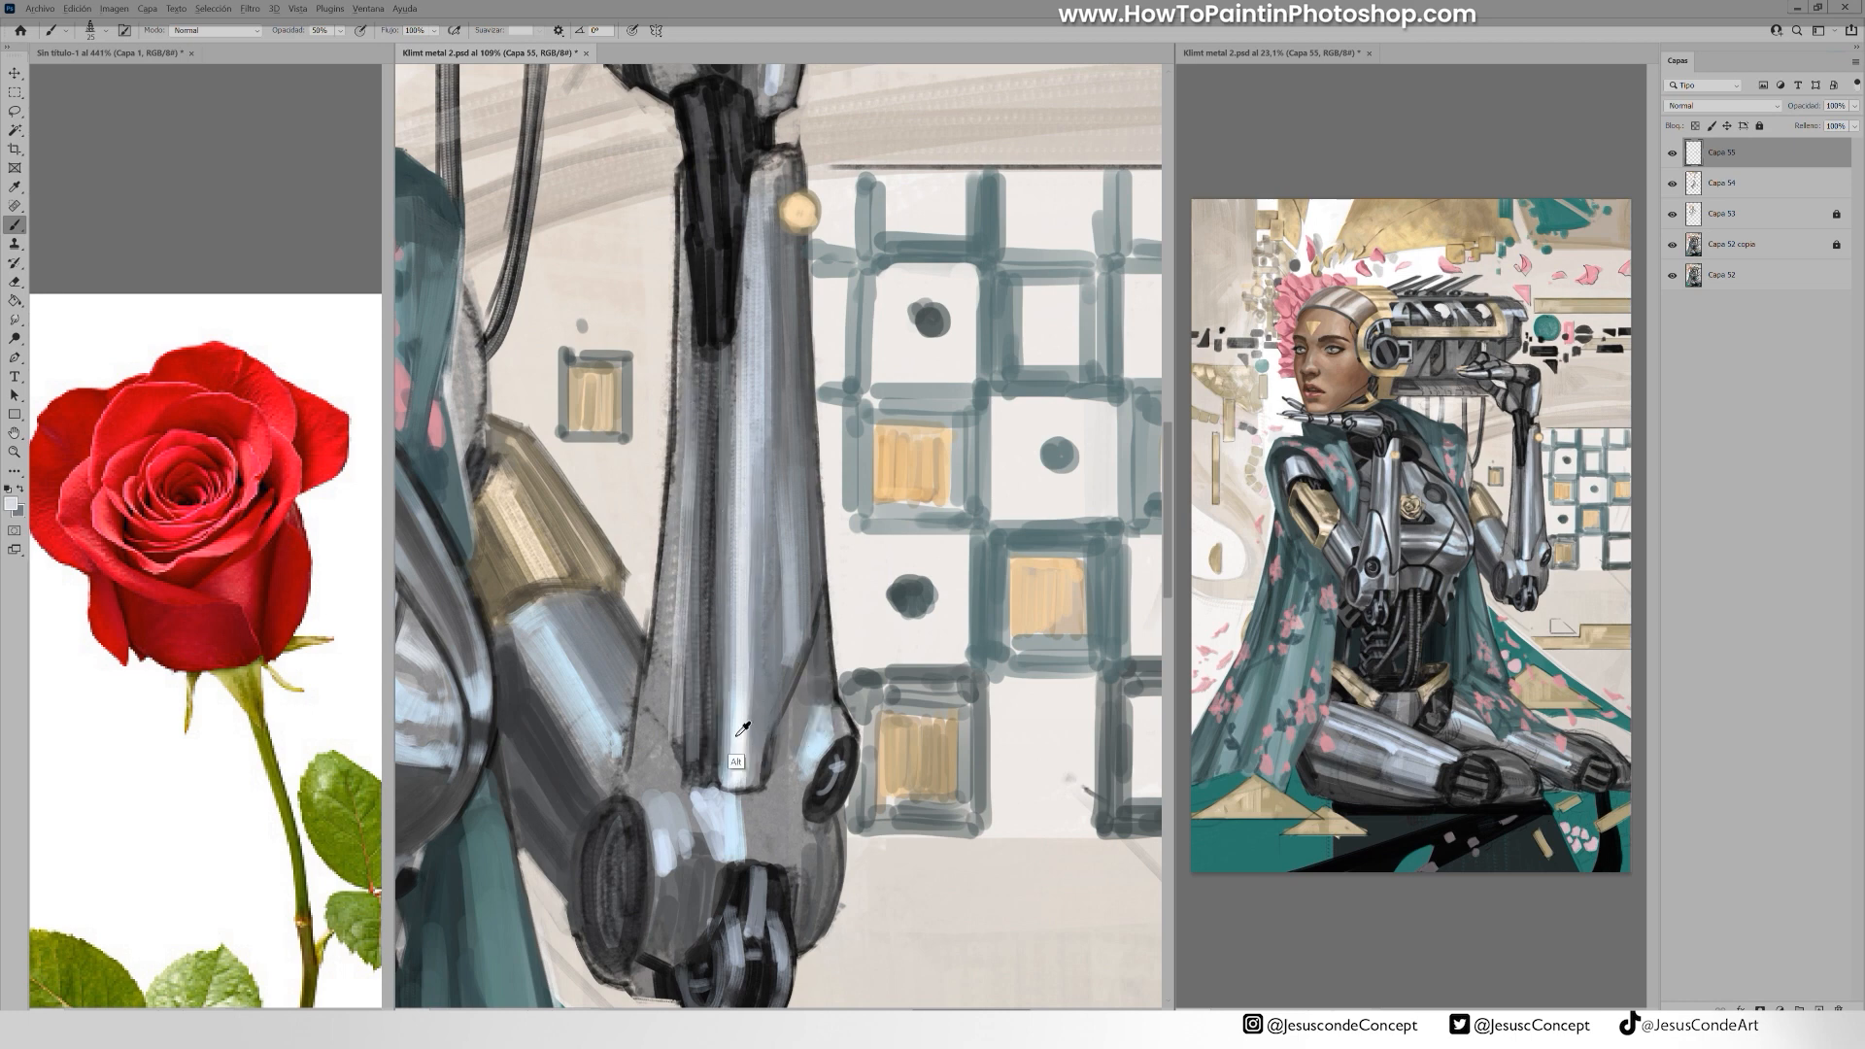
{"action": "left_click_drag", "start_coordinate": [682, 612], "coordinate": [679, 776]}
Paint a dark vertical groove down the forearm's middle with sampled black, add a gray insert and refine the forearm's inner contour
{"action": "left_click", "coordinate": [716, 328], "text": "alt"}
{"action": "mouse_move", "coordinate": [711, 362]}
{"action": "left_mouse_down"}
{"action": "mouse_move", "coordinate": [708, 748]}
{"action": "mouse_move", "coordinate": [718, 725]}
{"action": "left_mouse_up"}
{"action": "left_click_drag", "start_coordinate": [708, 636], "coordinate": [710, 782]}
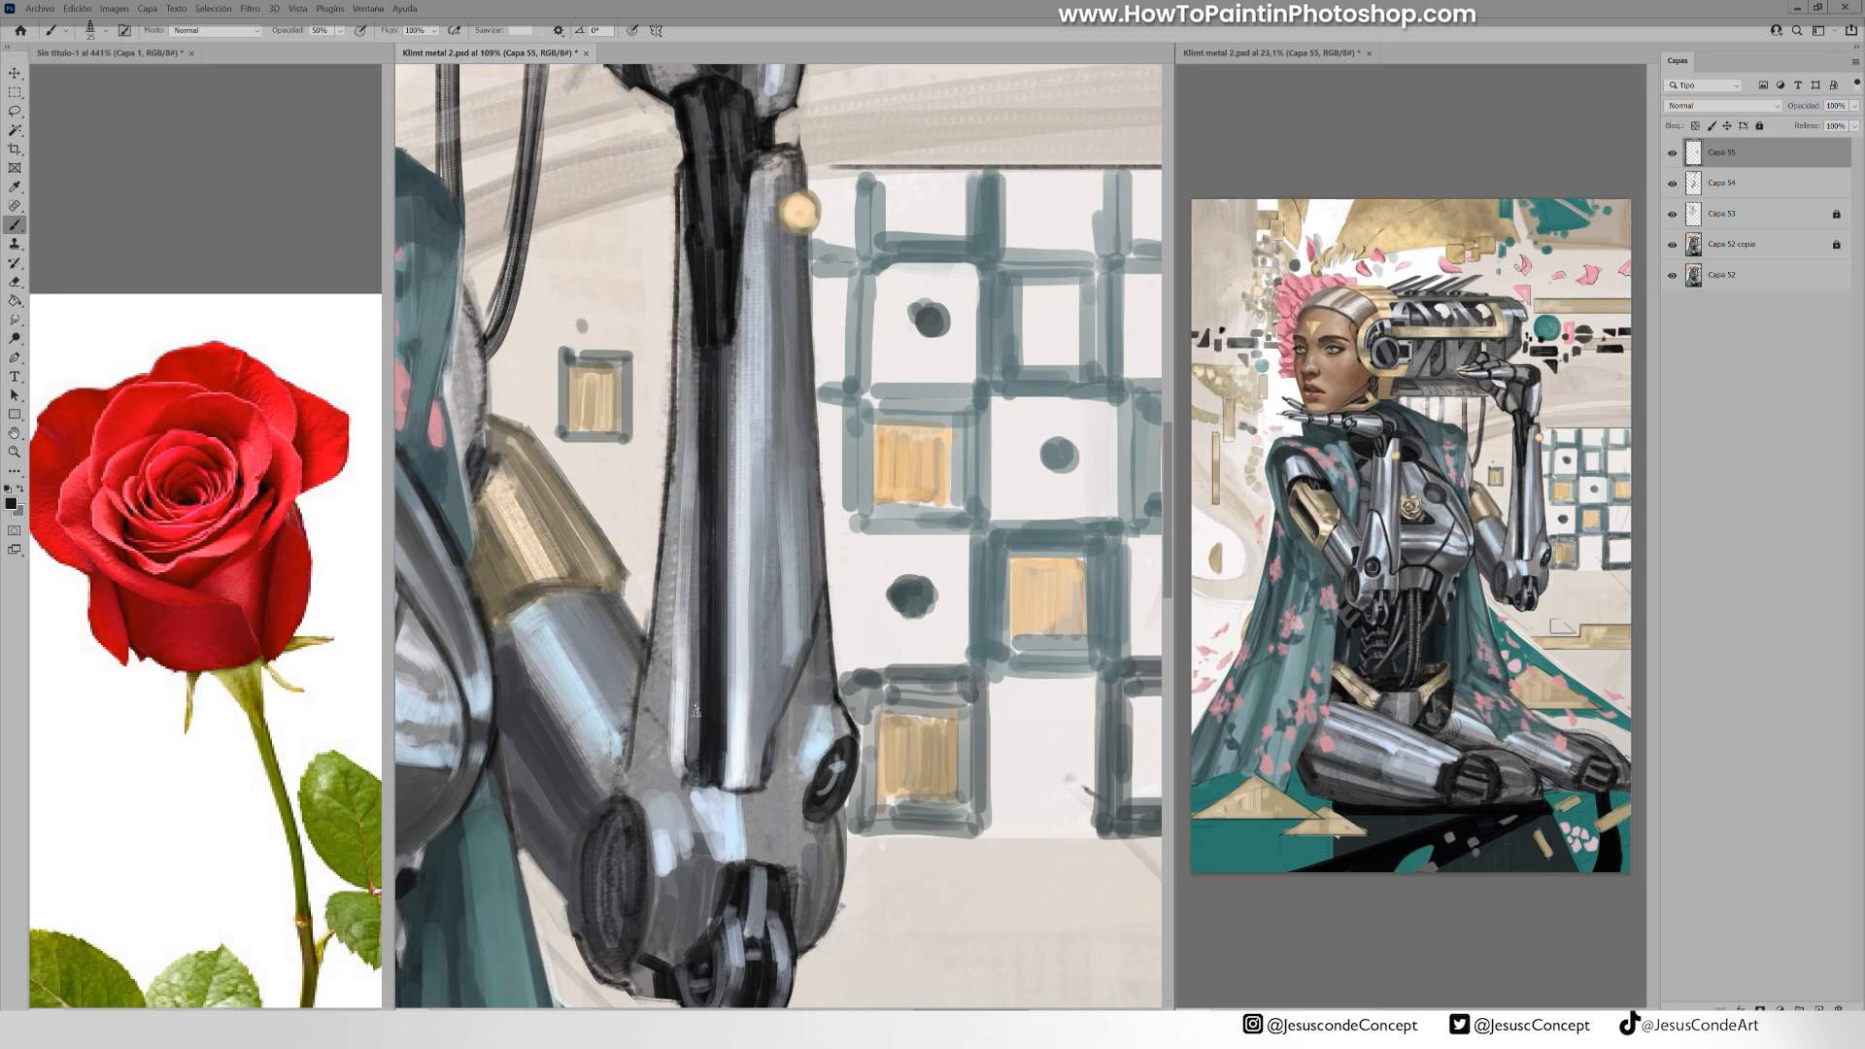
{"action": "left_click_drag", "start_coordinate": [716, 505], "coordinate": [706, 782]}
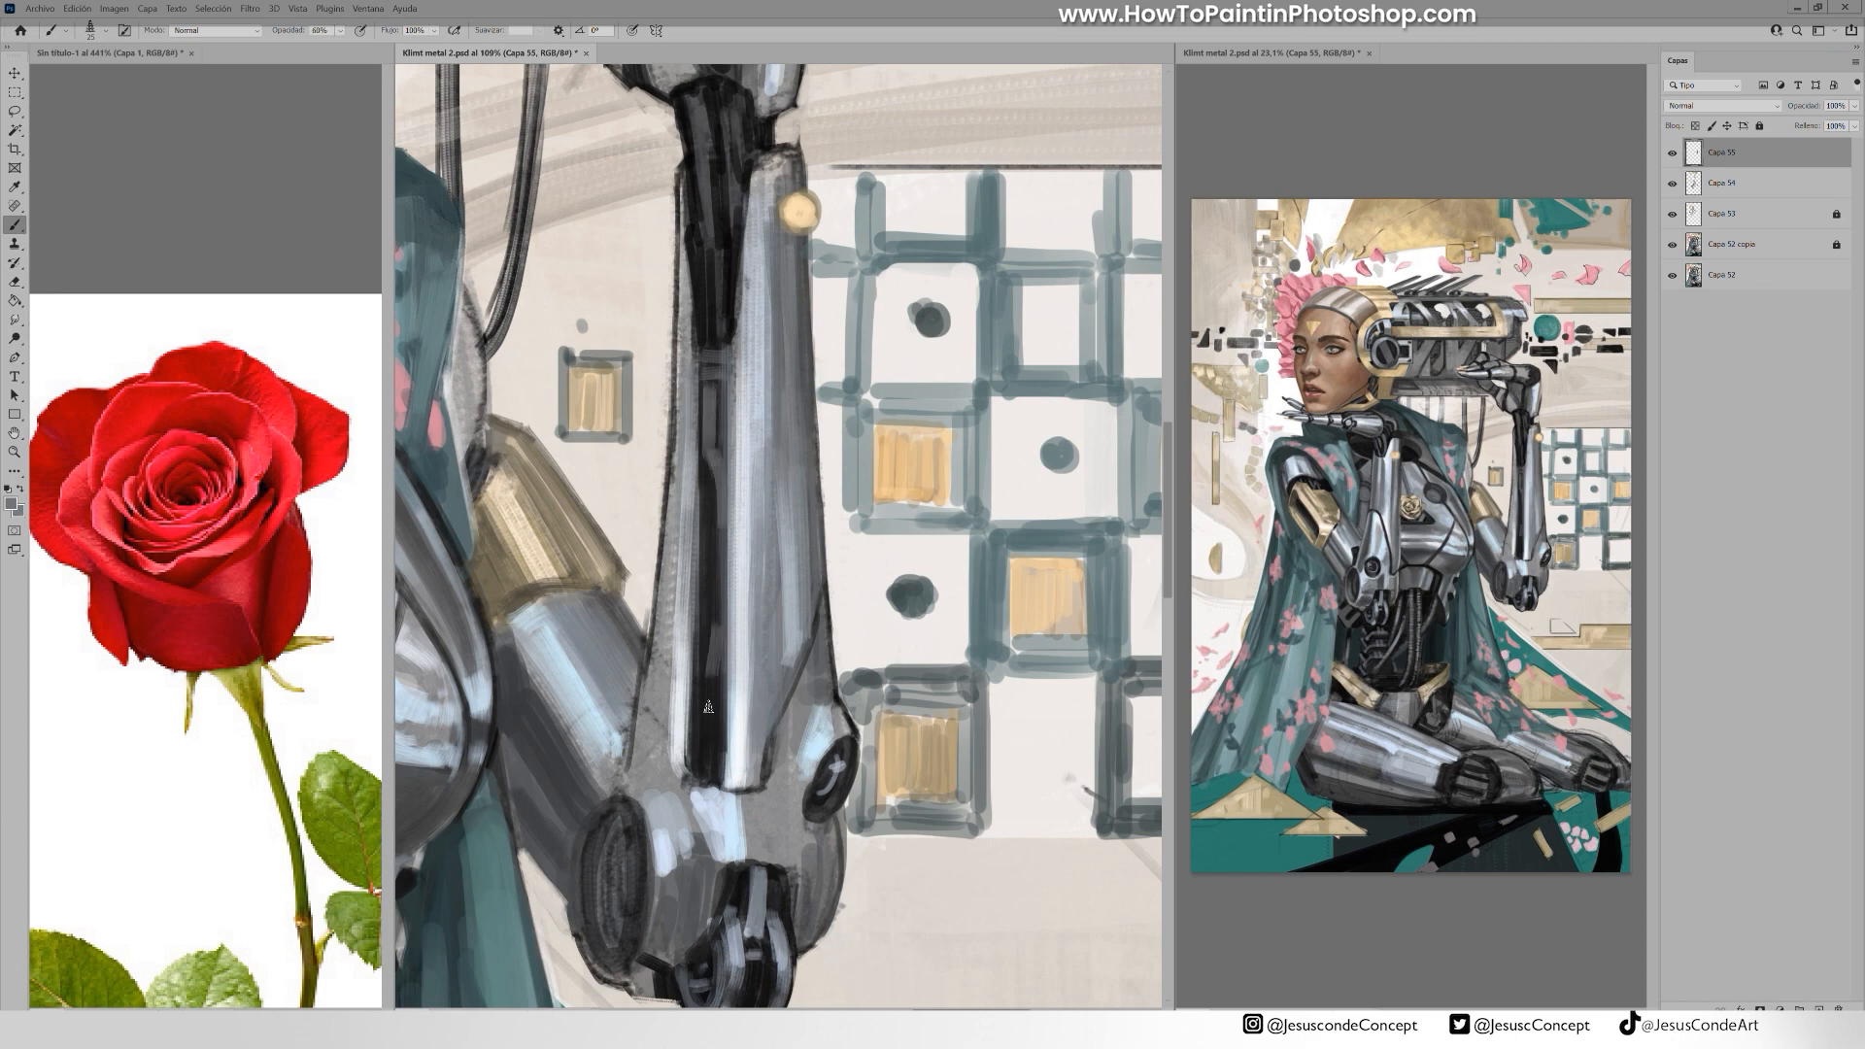
{"action": "left_click_drag", "start_coordinate": [711, 657], "coordinate": [708, 778]}
{"action": "left_click", "coordinate": [714, 638], "text": "alt"}
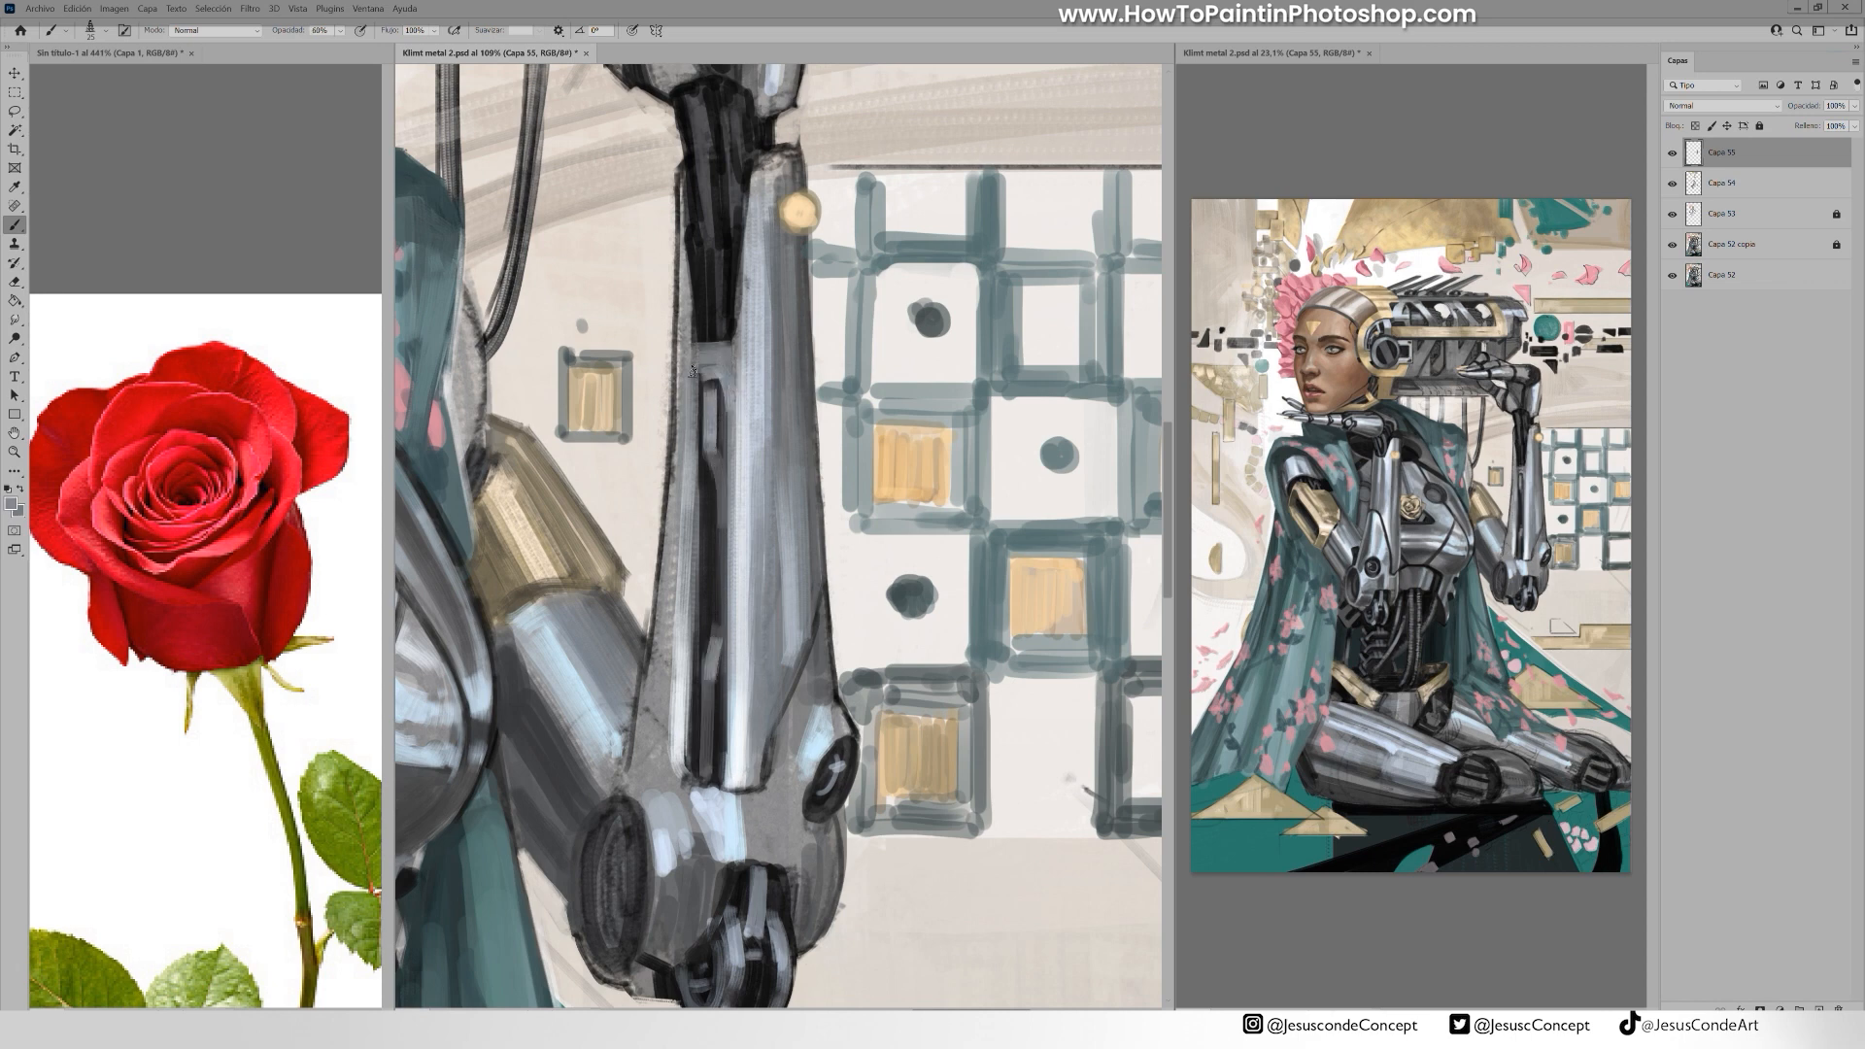
{"action": "left_click_drag", "start_coordinate": [681, 281], "coordinate": [628, 767]}
{"action": "scroll", "coordinate": [761, 688], "scroll_direction": "down", "scroll_amount": 1}
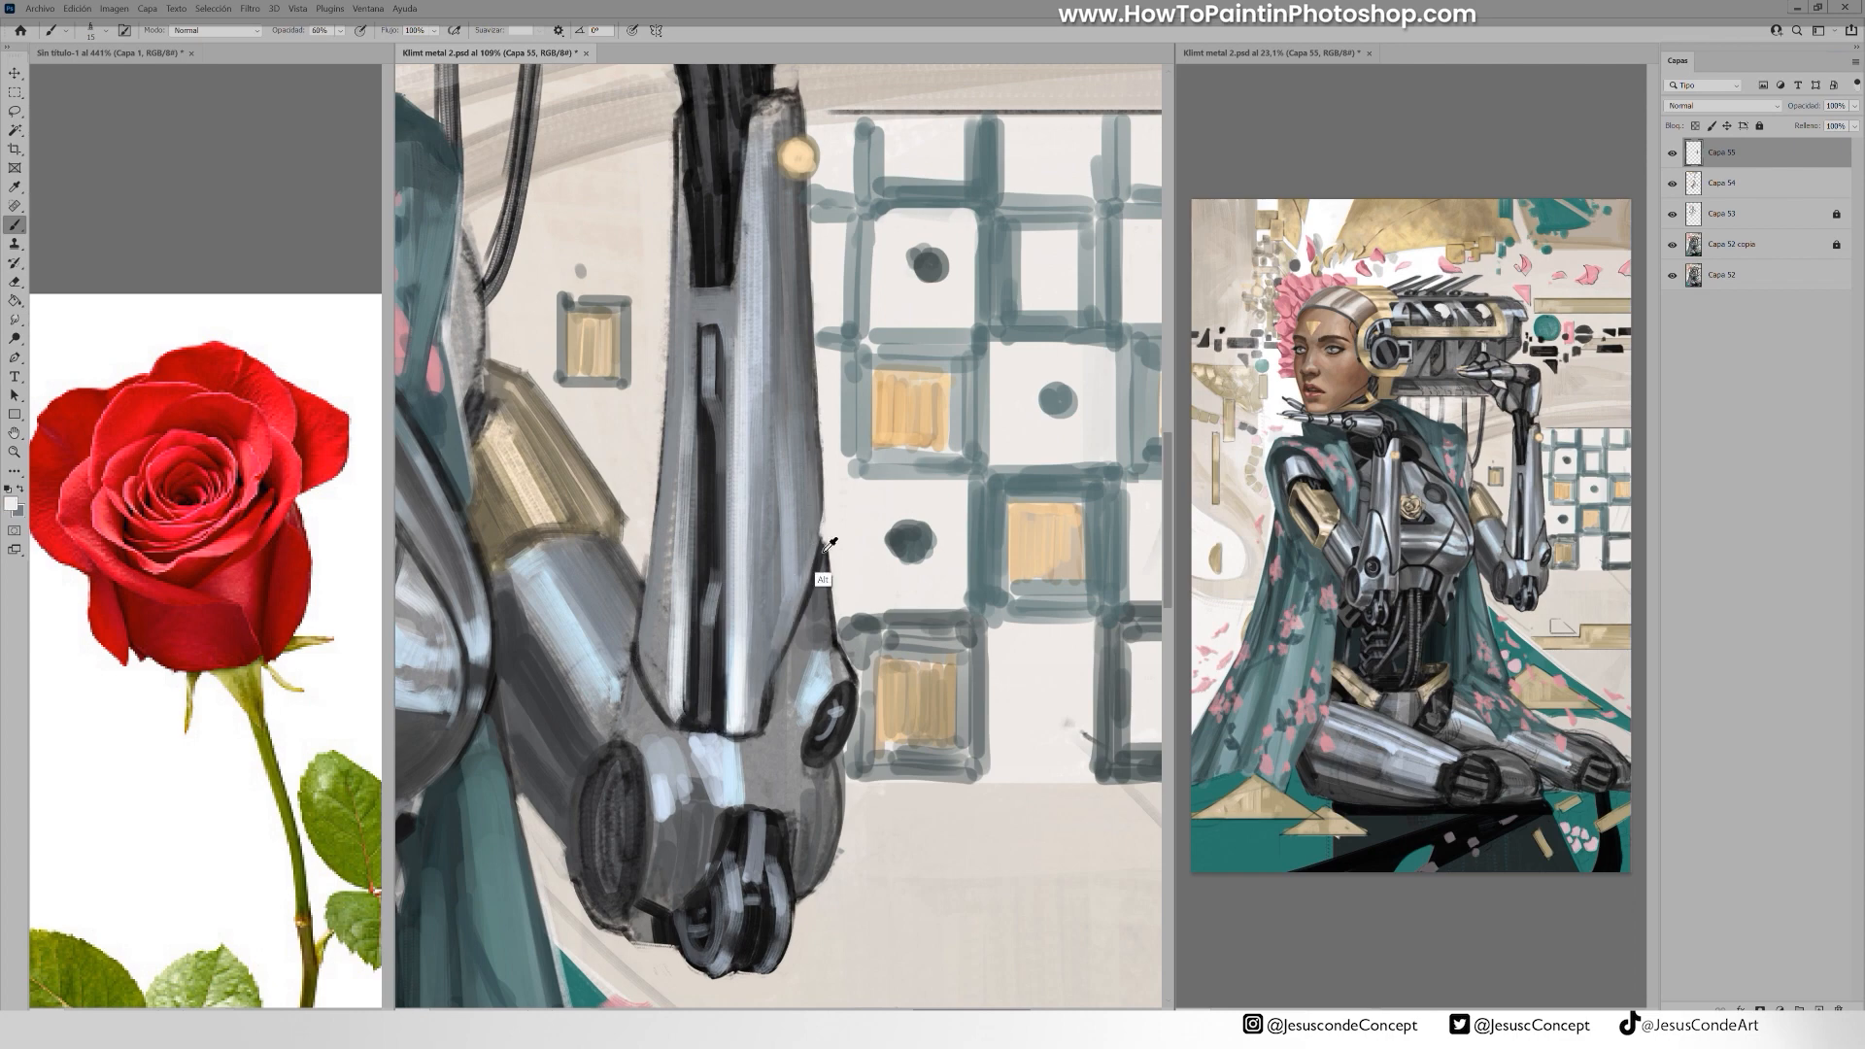
Brighten the forearm's lower end near the elbow with pale vertical highlights on both sides of the dark groove
{"action": "key", "text": "h"}
{"action": "left_click_drag", "start_coordinate": [829, 546], "coordinate": [818, 417]}
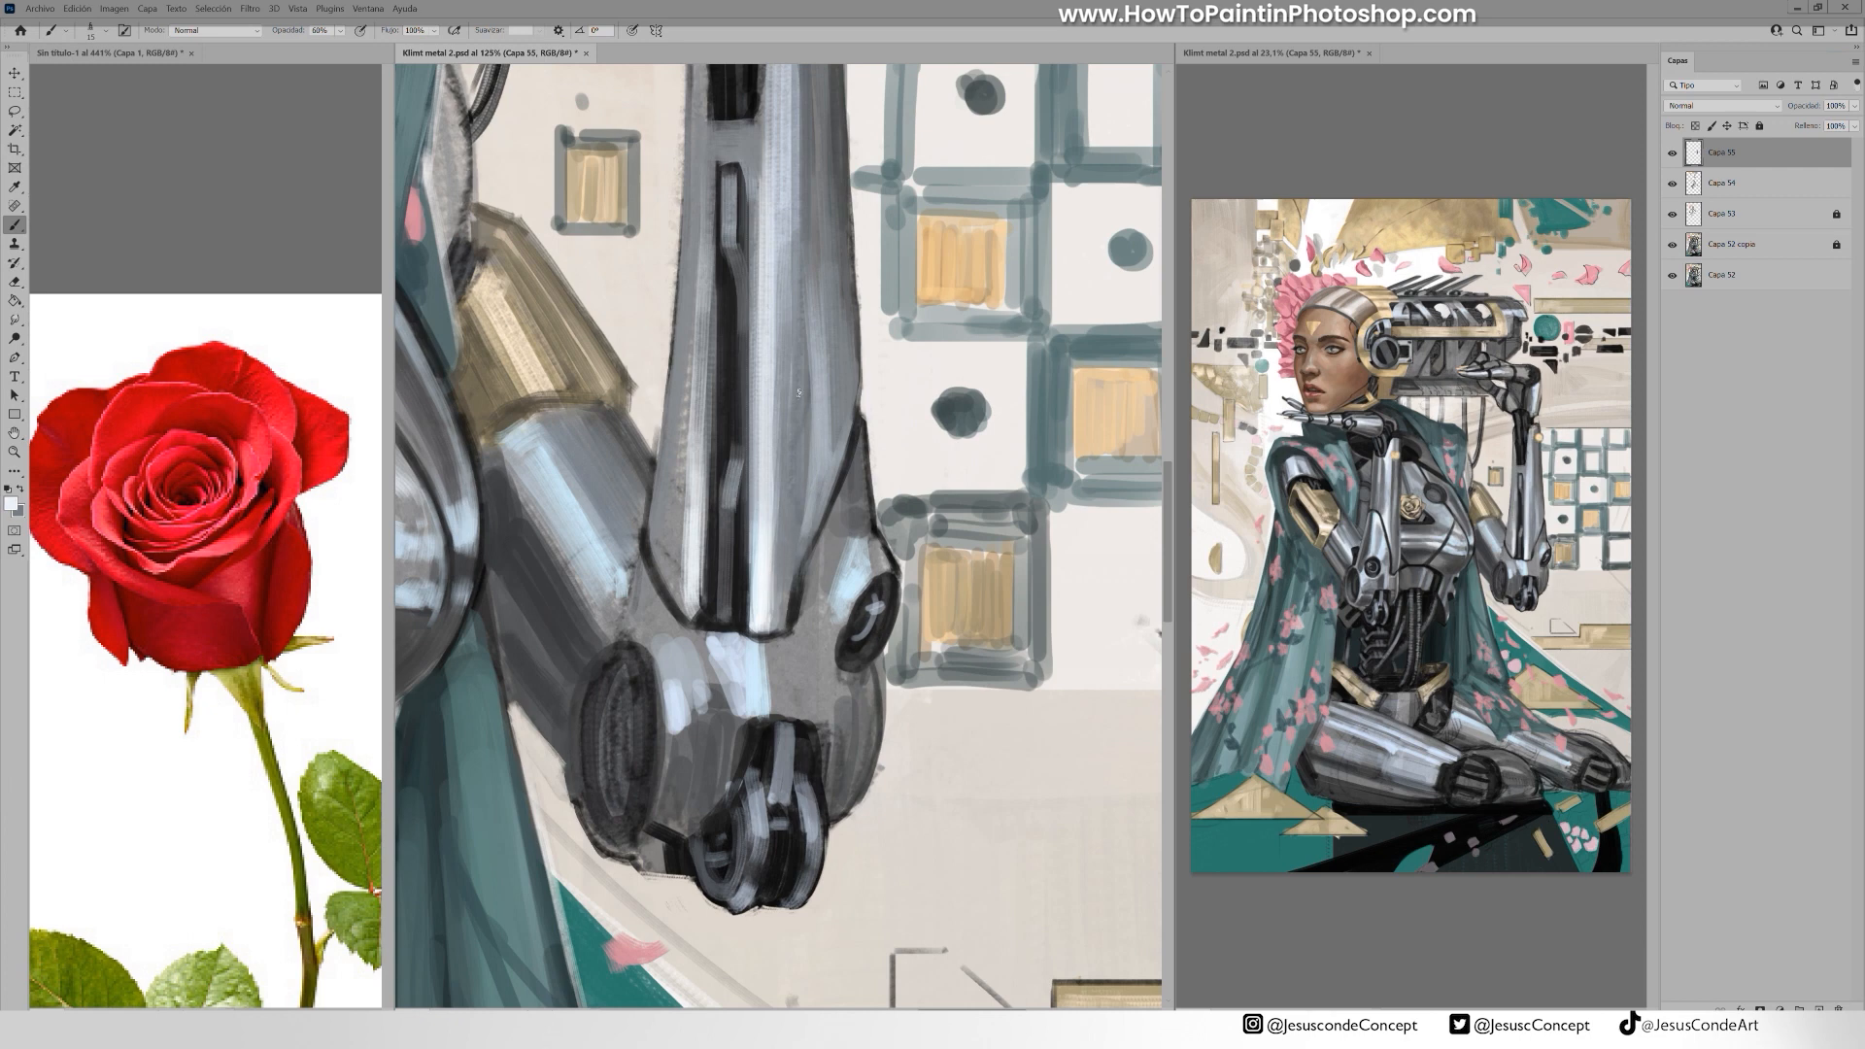
{"action": "left_click_drag", "start_coordinate": [801, 354], "coordinate": [806, 509]}
{"action": "mouse_move", "coordinate": [776, 613]}
{"action": "left_mouse_down"}
{"action": "mouse_move", "coordinate": [805, 466]}
{"action": "mouse_move", "coordinate": [792, 542]}
{"action": "left_mouse_up"}
{"action": "left_click", "coordinate": [684, 430], "text": "alt"}
{"action": "mouse_move", "coordinate": [671, 449]}
{"action": "left_mouse_down"}
{"action": "mouse_move", "coordinate": [659, 534]}
{"action": "mouse_move", "coordinate": [670, 588]}
{"action": "left_mouse_up"}
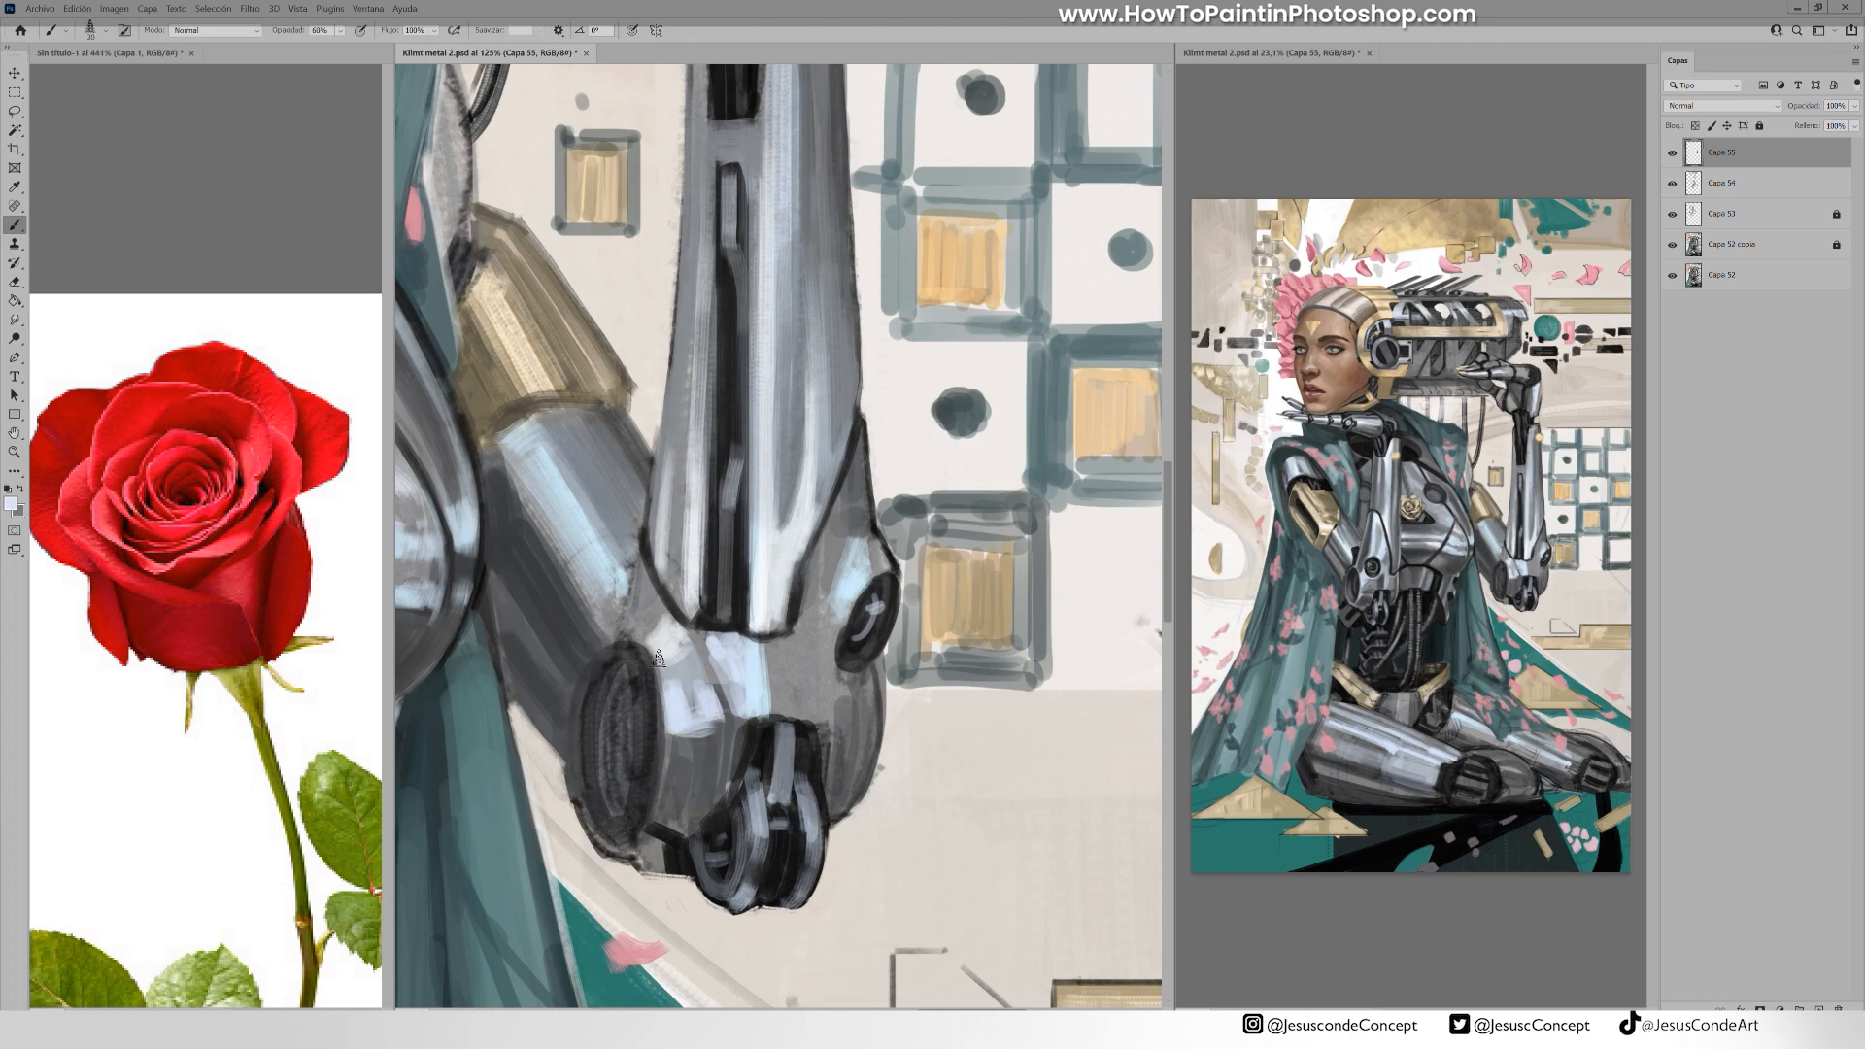
Repaint the raised arm's oval elbow disc in smooth dark tones and touch up the elbow housing beside it
{"action": "left_click_drag", "start_coordinate": [605, 661], "coordinate": [610, 818]}
{"action": "left_click_drag", "start_coordinate": [633, 662], "coordinate": [647, 789]}
{"action": "left_click_drag", "start_coordinate": [686, 579], "coordinate": [767, 482]}
{"action": "left_click_drag", "start_coordinate": [743, 690], "coordinate": [785, 687]}
{"action": "left_click", "coordinate": [803, 688], "text": "alt"}
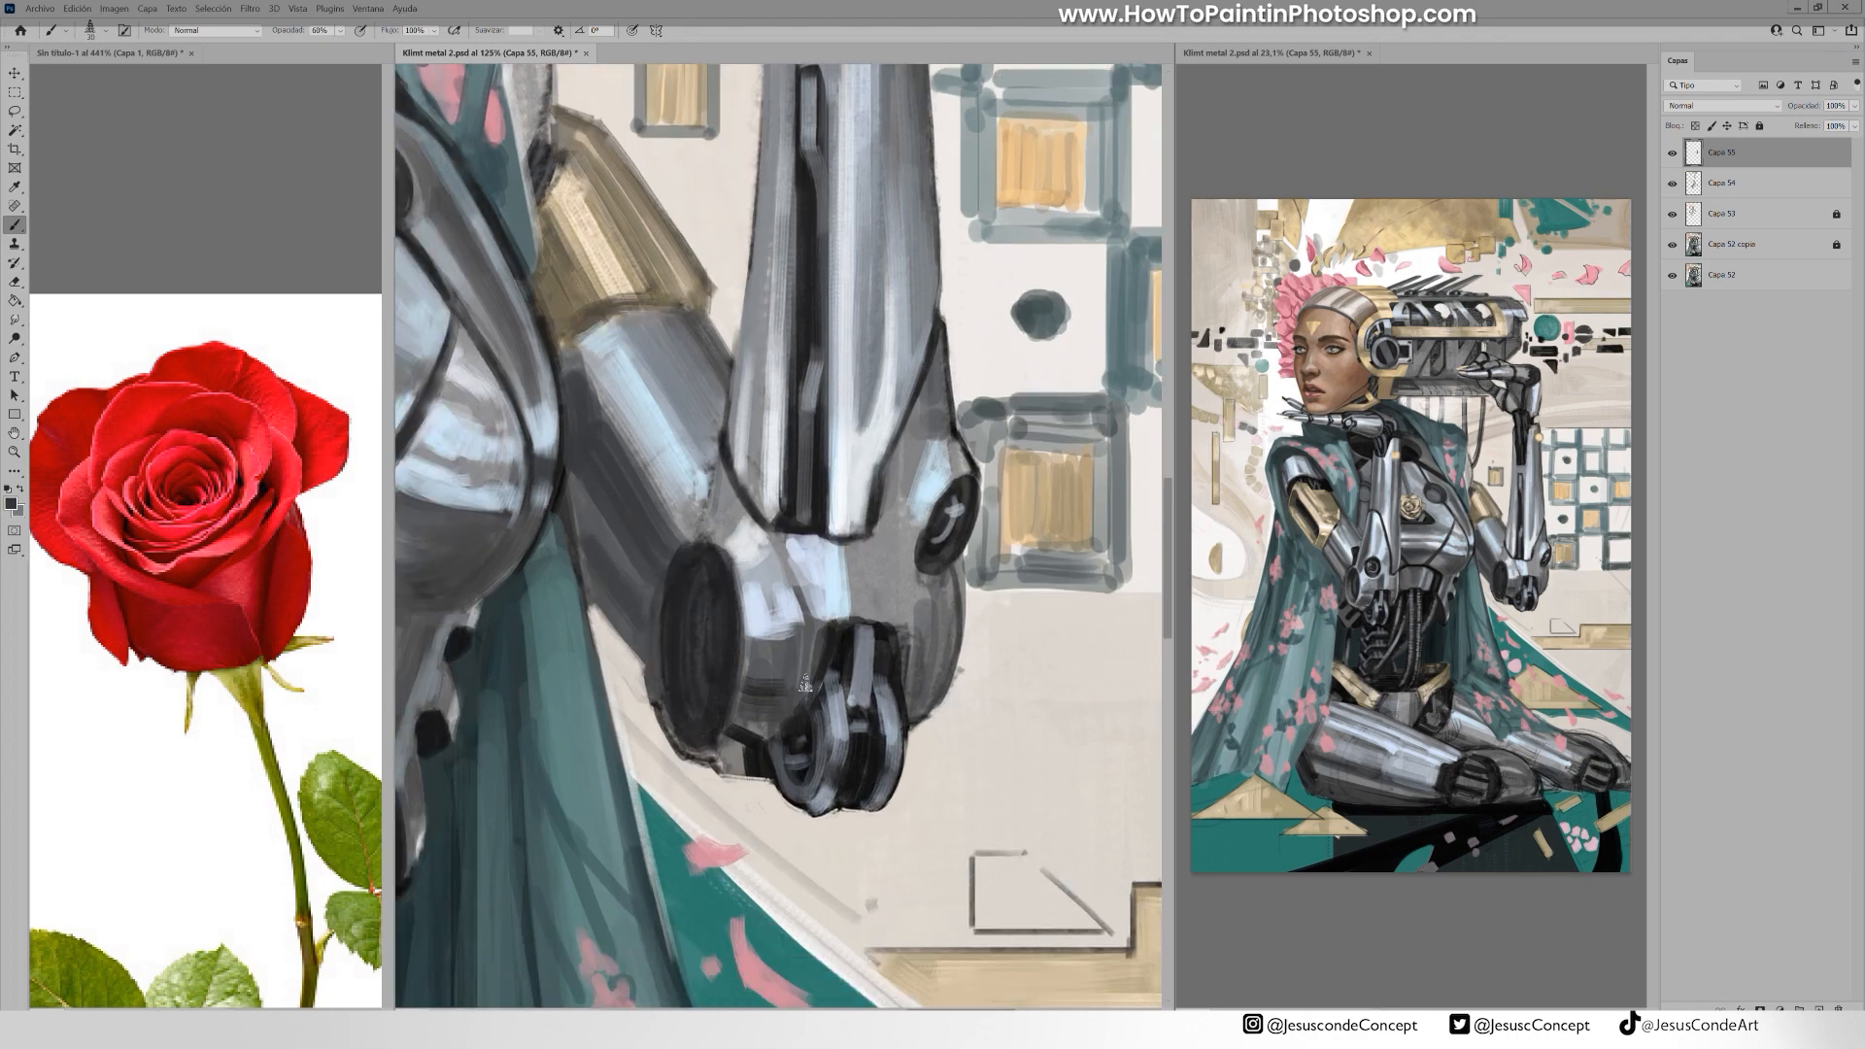
Copy the finished elbow joint from the opposite arm as merged pixels to a new layer and place it over the raised arm's elbow
{"action": "mouse_move", "coordinate": [466, 661]}
{"action": "left_mouse_down"}
{"action": "mouse_move", "coordinate": [833, 561]}
{"action": "mouse_move", "coordinate": [789, 595]}
{"action": "left_mouse_up"}
{"action": "key", "text": "l"}
{"action": "key", "text": "ctrl+shift+c"}
{"action": "key", "text": "ctrl+v"}
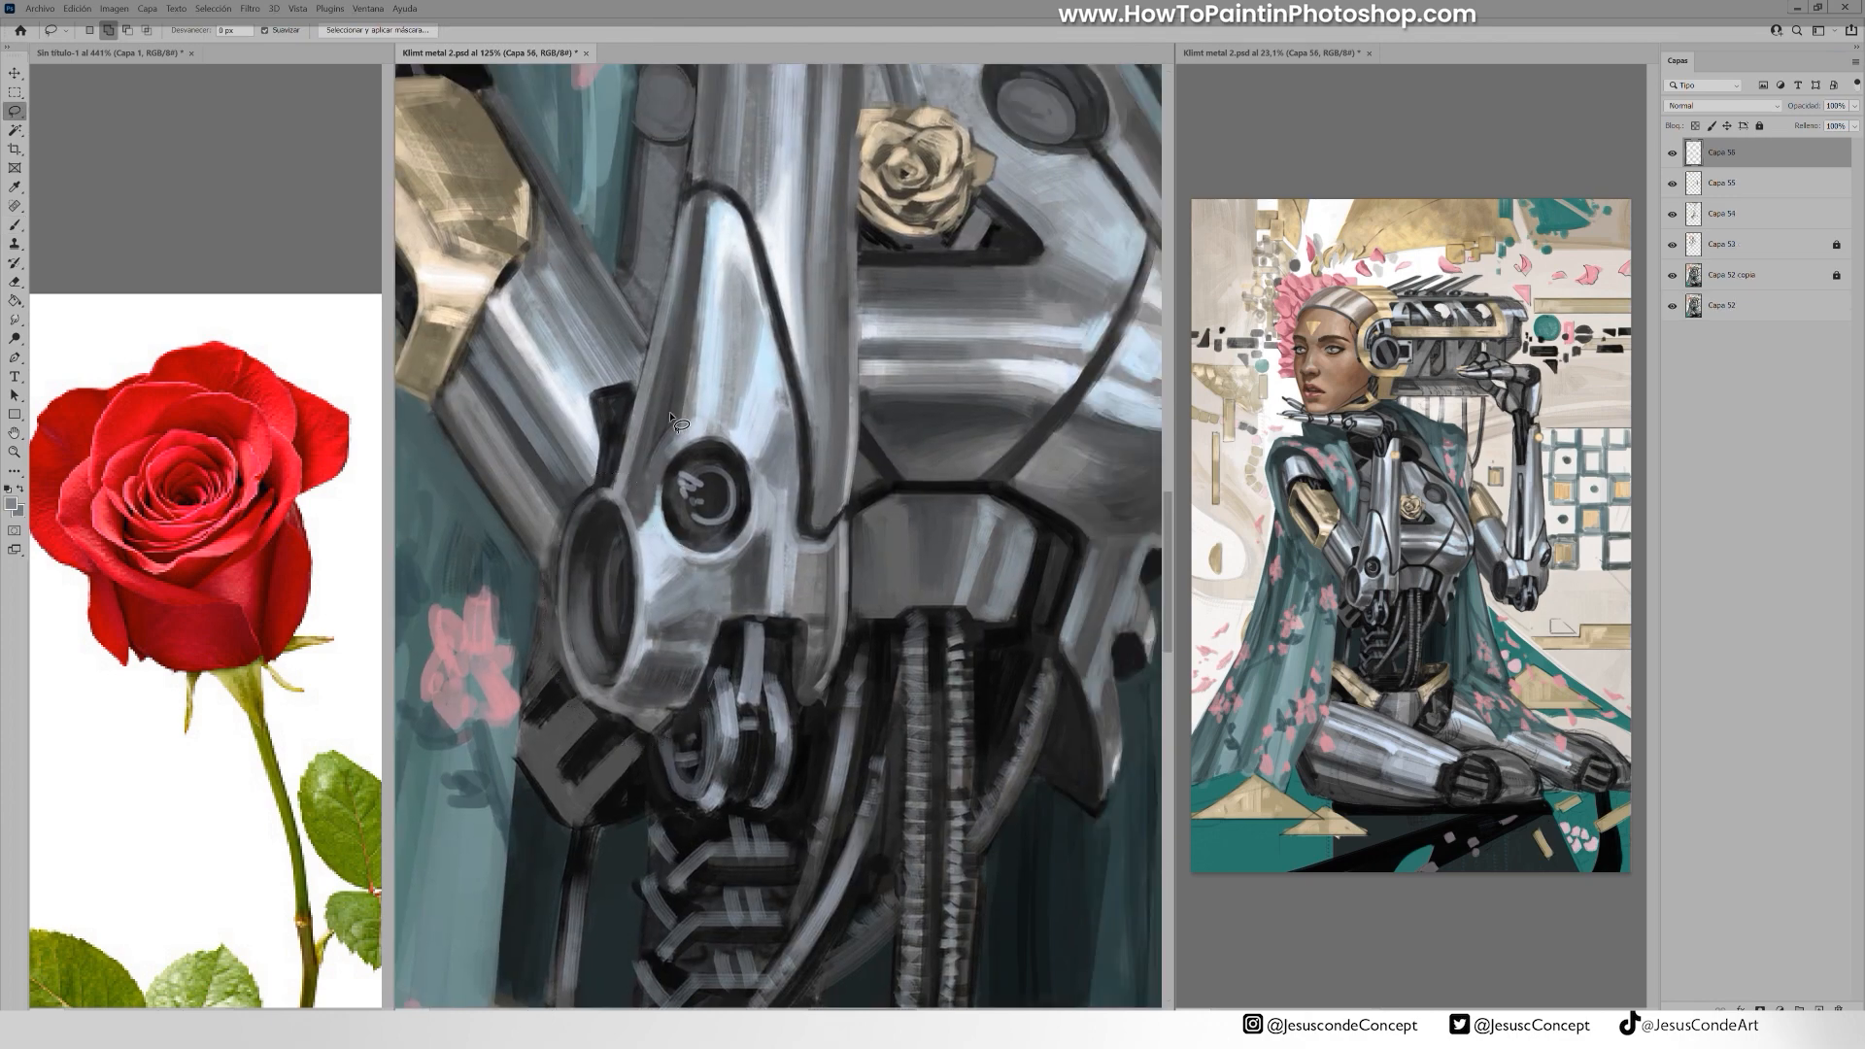
{"action": "key", "text": "v"}
{"action": "left_click_drag", "start_coordinate": [700, 491], "coordinate": [1143, 427]}
{"action": "left_click_drag", "start_coordinate": [670, 544], "coordinate": [1004, 569]}
Erase the pasted joint's overhanging lower edge and transform the piece to fit the elbow
{"action": "key", "text": "e"}
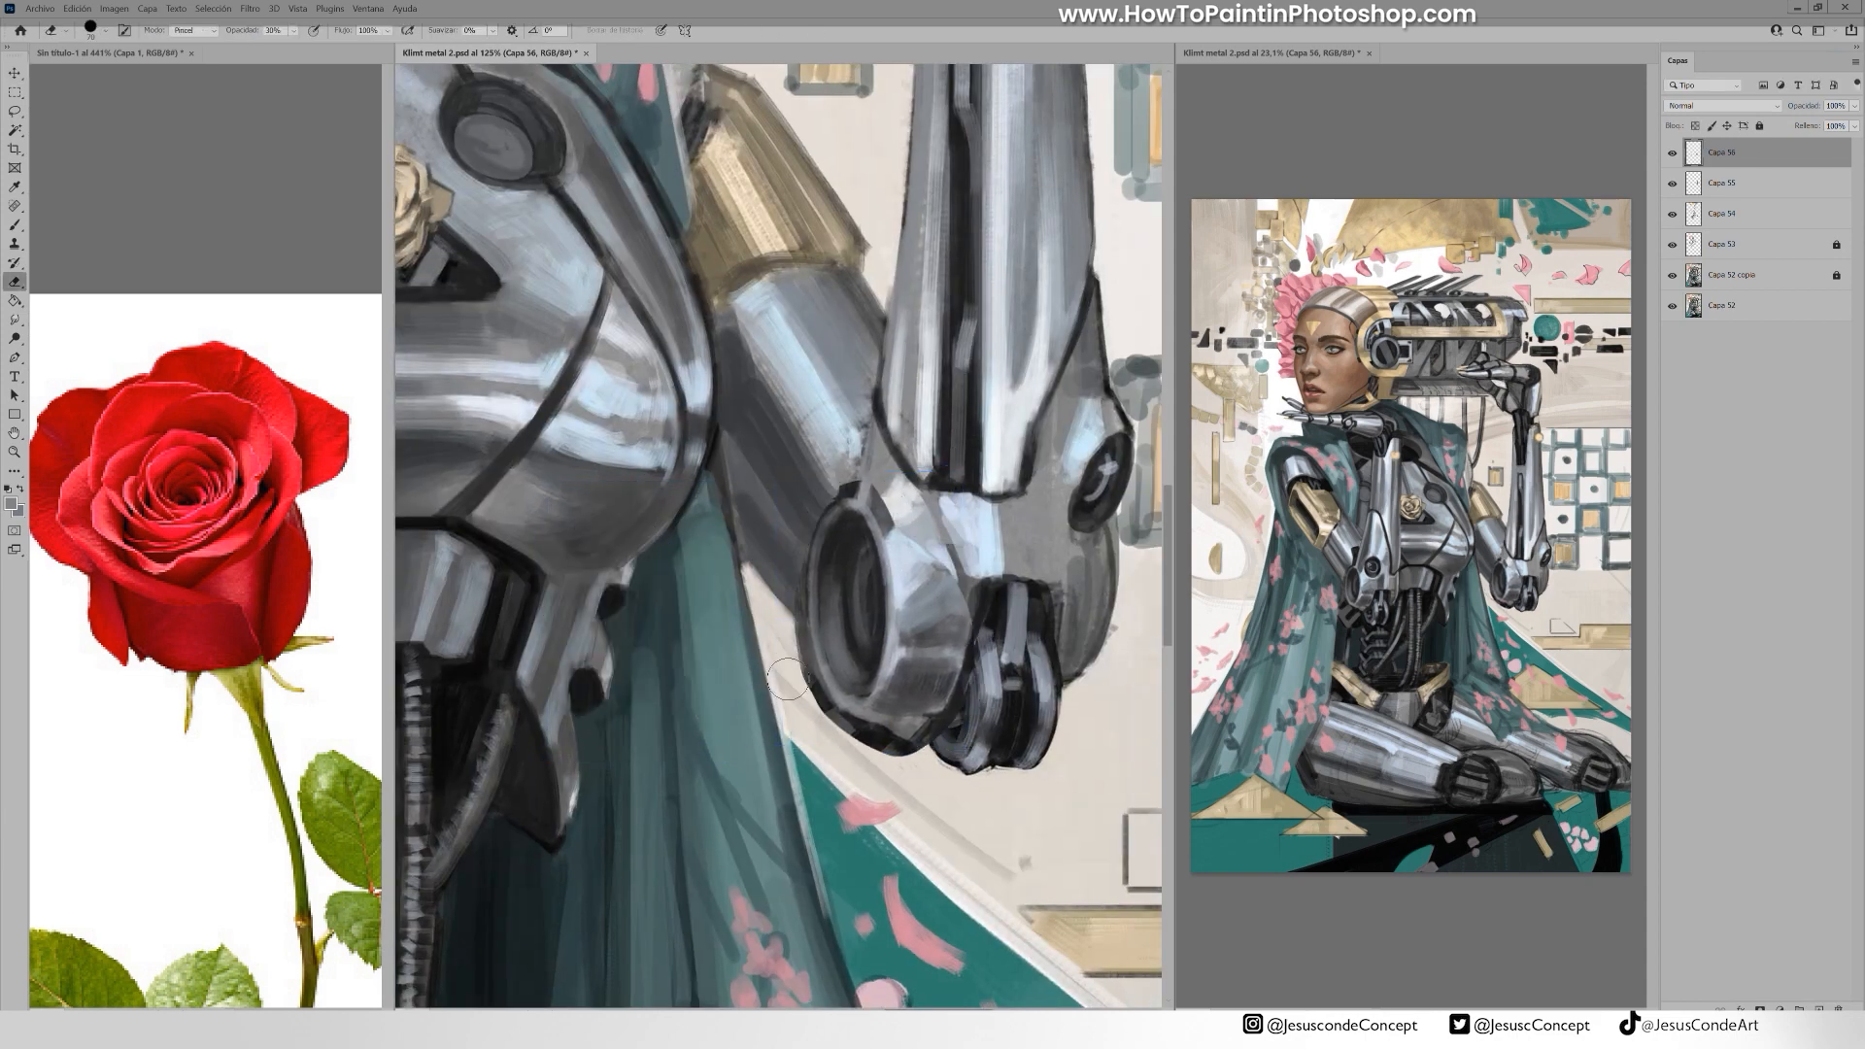
{"action": "left_click_drag", "start_coordinate": [813, 708], "coordinate": [930, 736]}
{"action": "key", "text": "ctrl+t"}
{"action": "mouse_move", "coordinate": [812, 470]}
{"action": "left_mouse_down"}
{"action": "mouse_move", "coordinate": [792, 492]}
{"action": "mouse_move", "coordinate": [822, 525]}
{"action": "left_mouse_up"}
{"action": "key", "text": "Return"}
Blend the pasted joint into the elbow housing and adjoining arm with sampled gray and light-blue brush strokes
{"action": "key", "text": "b"}
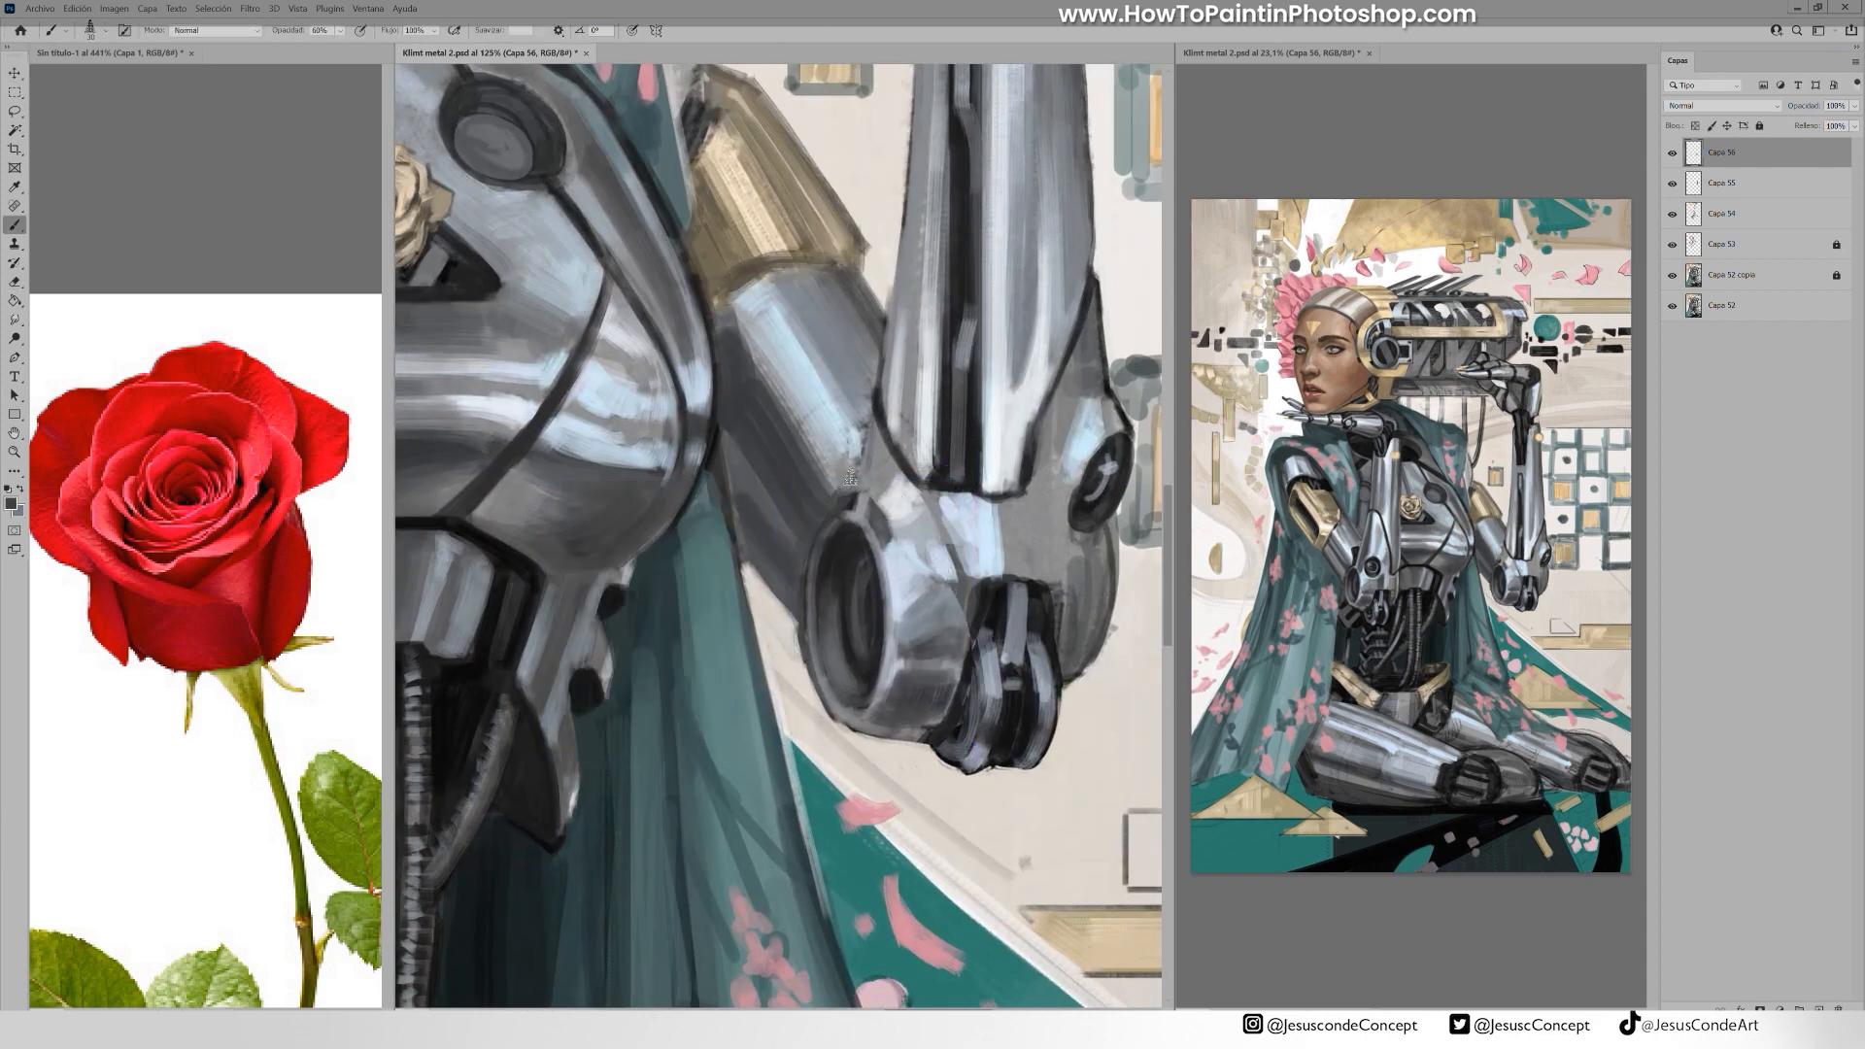
{"action": "left_click", "coordinate": [866, 465], "text": "alt"}
{"action": "mouse_move", "coordinate": [878, 455]}
{"action": "left_mouse_down"}
{"action": "mouse_move", "coordinate": [857, 511]}
{"action": "mouse_move", "coordinate": [900, 487]}
{"action": "left_mouse_up"}
{"action": "left_click", "coordinate": [907, 556], "text": "alt"}
{"action": "left_click_drag", "start_coordinate": [892, 553], "coordinate": [936, 500]}
{"action": "left_click", "coordinate": [963, 586], "text": "alt"}
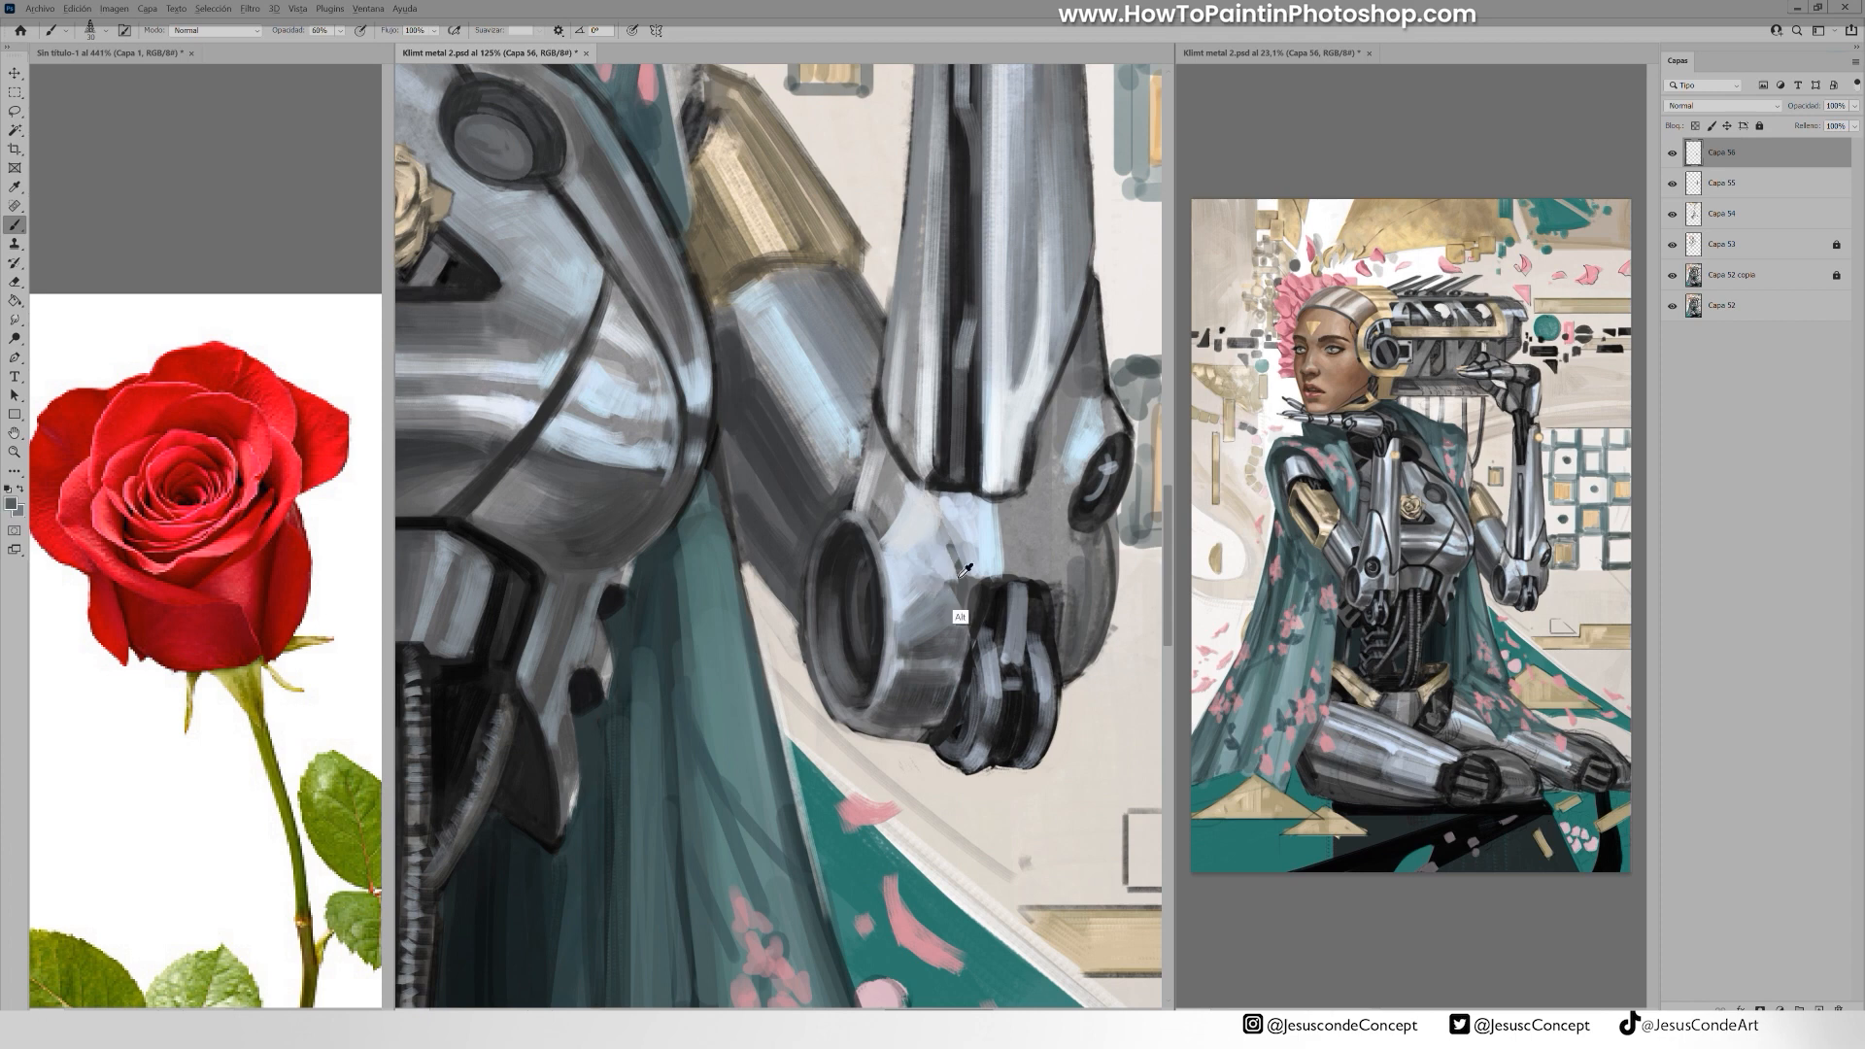
{"action": "left_click", "coordinate": [957, 554], "text": "alt"}
{"action": "mouse_move", "coordinate": [935, 585]}
{"action": "left_mouse_down"}
{"action": "mouse_move", "coordinate": [940, 507]}
{"action": "mouse_move", "coordinate": [942, 531]}
{"action": "mouse_move", "coordinate": [965, 513]}
{"action": "mouse_move", "coordinate": [914, 486]}
{"action": "mouse_move", "coordinate": [925, 511]}
{"action": "mouse_move", "coordinate": [974, 367]}
{"action": "mouse_move", "coordinate": [981, 443]}
{"action": "mouse_move", "coordinate": [937, 556]}
{"action": "mouse_move", "coordinate": [878, 524]}
{"action": "mouse_move", "coordinate": [861, 481]}
{"action": "left_mouse_up"}
{"action": "left_click", "coordinate": [961, 547], "text": "alt"}
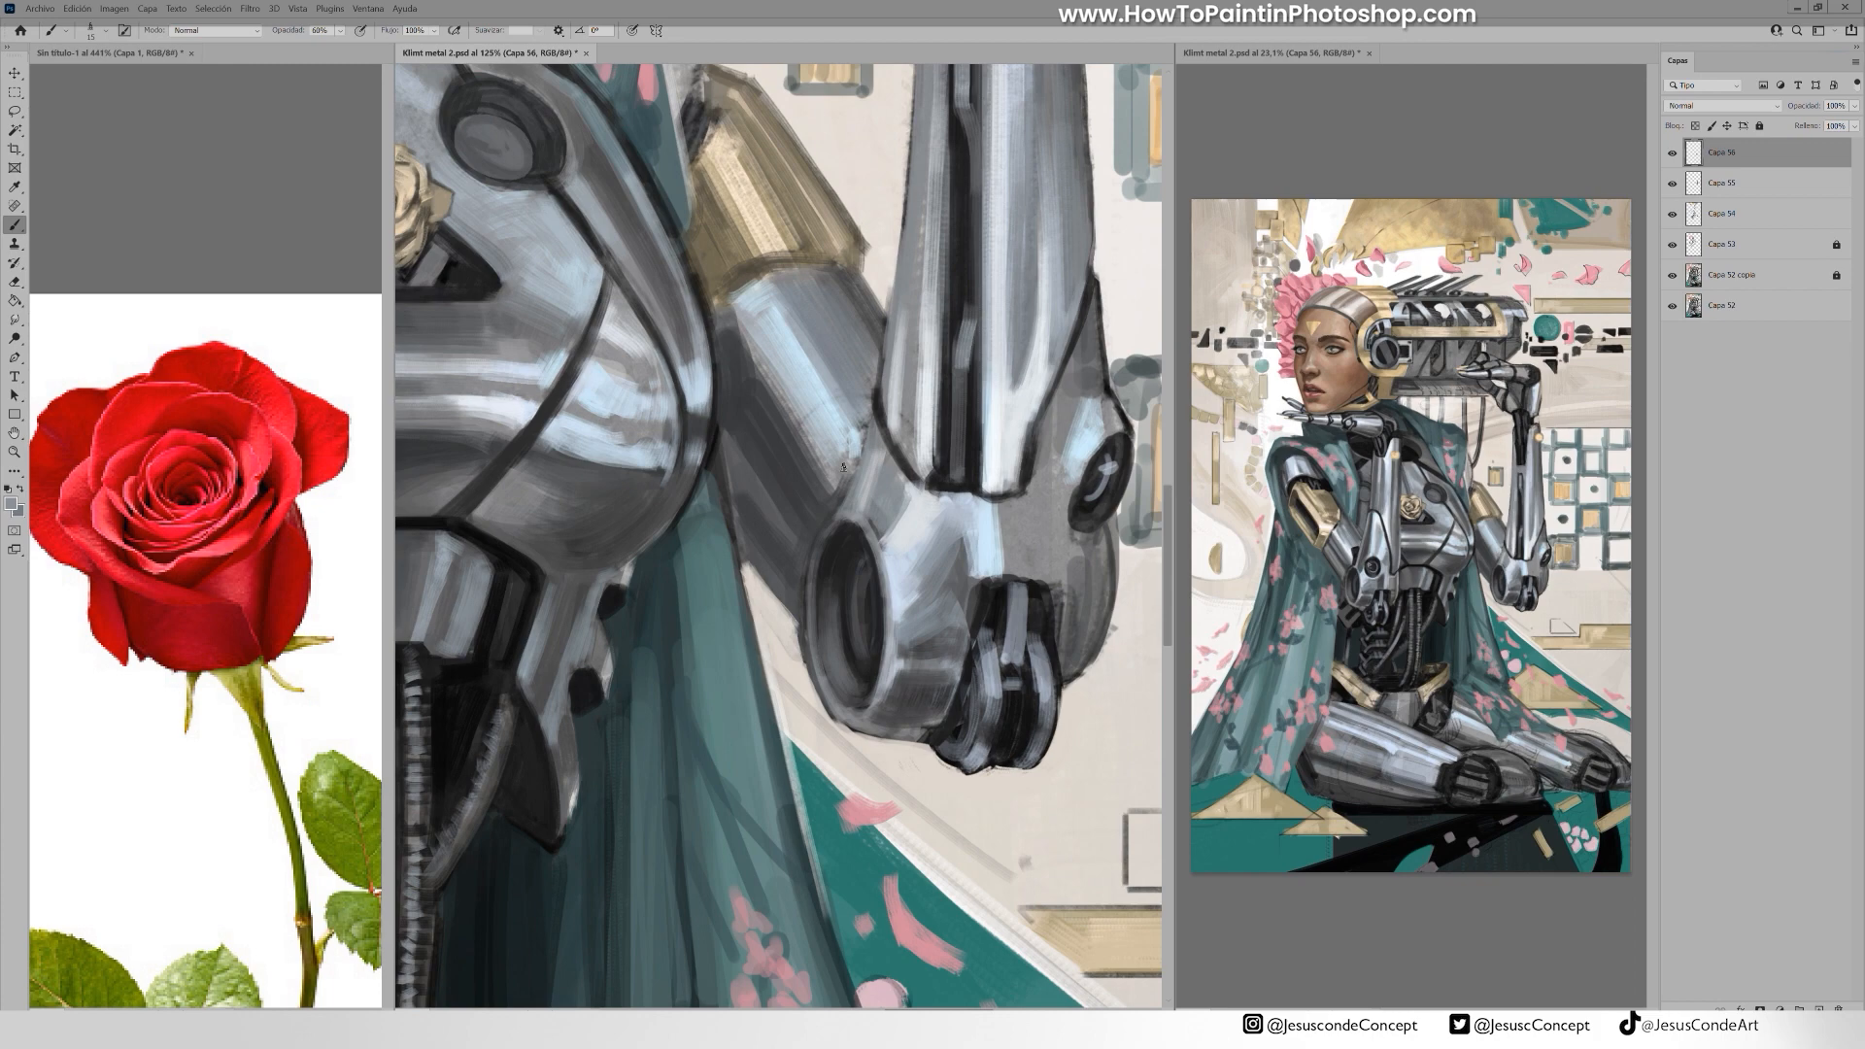
Smooth the metallic arm segment below the gold band with sampled blue-gray diagonal strokes at 30% opacity
{"action": "key", "text": "]"}
{"action": "key", "text": "3"}
{"action": "left_click", "coordinate": [788, 422], "text": "alt"}
{"action": "left_click_drag", "start_coordinate": [740, 337], "coordinate": [821, 475]}
{"action": "left_click_drag", "start_coordinate": [732, 401], "coordinate": [812, 524]}
{"action": "left_click", "coordinate": [763, 386], "text": "alt"}
{"action": "mouse_move", "coordinate": [732, 335]}
{"action": "left_mouse_down"}
{"action": "mouse_move", "coordinate": [801, 460]}
{"action": "mouse_move", "coordinate": [763, 489]}
{"action": "mouse_move", "coordinate": [777, 411]}
{"action": "mouse_move", "coordinate": [824, 413]}
{"action": "left_mouse_up"}
{"action": "key", "text": "]"}
{"action": "key", "text": "4"}
{"action": "left_click", "coordinate": [770, 339], "text": "alt"}
{"action": "left_click", "coordinate": [784, 353], "text": "alt"}
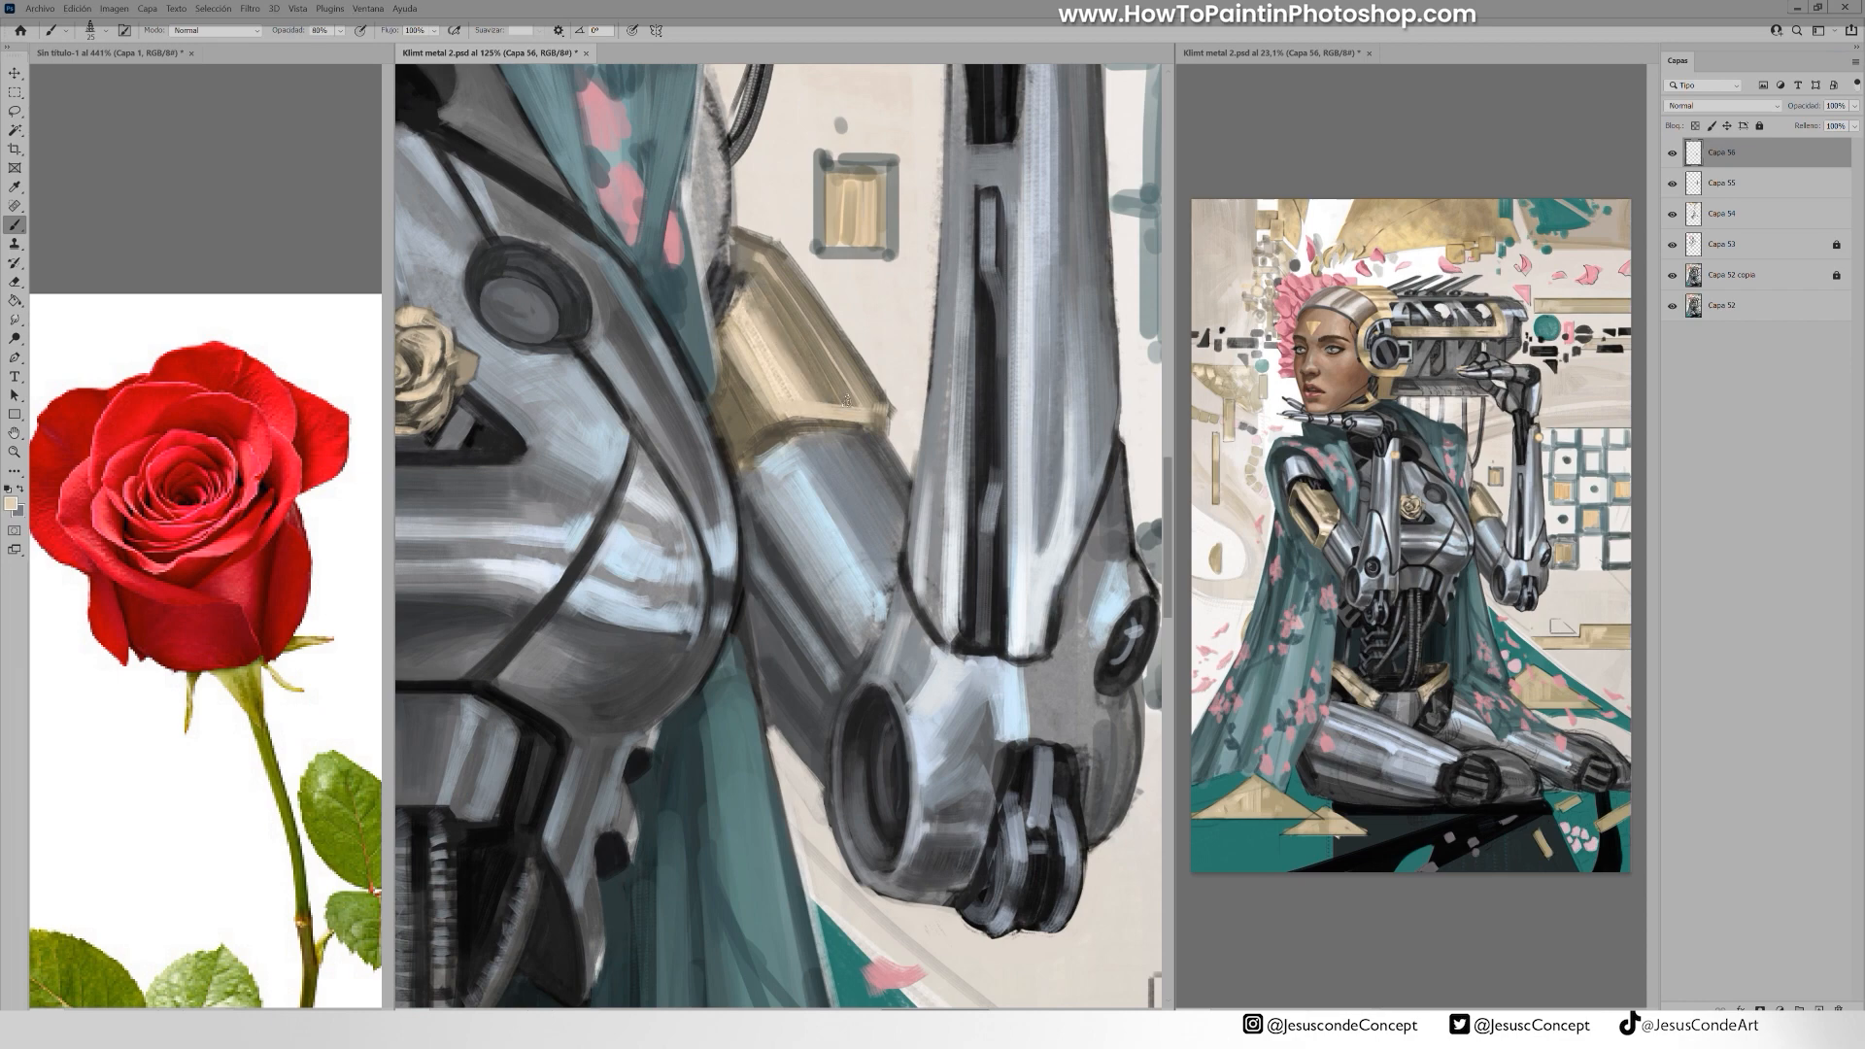
Shade the junction between the arm segment and the elbow joint with sampled tones at 40% opacity
{"action": "left_click", "coordinate": [1782, 979]}
{"action": "left_click_drag", "start_coordinate": [1065, 676], "coordinate": [1117, 676], "text": "ctrl"}
{"action": "key", "text": "4"}
{"action": "left_click", "coordinate": [876, 633], "text": "alt"}
{"action": "left_click_drag", "start_coordinate": [835, 617], "coordinate": [855, 674]}
{"action": "left_click", "coordinate": [837, 622], "text": "alt"}
{"action": "mouse_move", "coordinate": [831, 607]}
{"action": "left_mouse_down"}
{"action": "mouse_move", "coordinate": [806, 658]}
{"action": "mouse_move", "coordinate": [749, 561]}
{"action": "left_mouse_up"}
{"action": "left_click_drag", "start_coordinate": [818, 653], "coordinate": [775, 709]}
{"action": "left_click", "coordinate": [839, 722], "text": "alt"}
{"action": "mouse_move", "coordinate": [843, 698]}
{"action": "left_mouse_down"}
{"action": "mouse_move", "coordinate": [899, 670]}
{"action": "mouse_move", "coordinate": [957, 680]}
{"action": "left_mouse_up"}
Blend the elbow housing's upper planes and the forearm's lower end with sampled metallic tones
{"action": "mouse_move", "coordinate": [1108, 573]}
{"action": "left_mouse_down", "text": "ctrl"}
{"action": "mouse_move", "coordinate": [923, 573]}
{"action": "mouse_move", "coordinate": [1156, 563]}
{"action": "left_mouse_up", "text": "ctrl"}
{"action": "left_click", "coordinate": [858, 717], "text": "alt"}
{"action": "mouse_move", "coordinate": [841, 591]}
{"action": "left_mouse_down"}
{"action": "mouse_move", "coordinate": [857, 703]}
{"action": "mouse_move", "coordinate": [833, 575]}
{"action": "mouse_move", "coordinate": [858, 484]}
{"action": "left_mouse_up"}
{"action": "left_click", "coordinate": [858, 759], "text": "alt"}
{"action": "left_click_drag", "start_coordinate": [863, 454], "coordinate": [750, 610]}
{"action": "left_click", "coordinate": [748, 546], "text": "alt"}
{"action": "left_click", "coordinate": [760, 520], "text": "alt"}
{"action": "left_click_drag", "start_coordinate": [766, 442], "coordinate": [748, 524]}
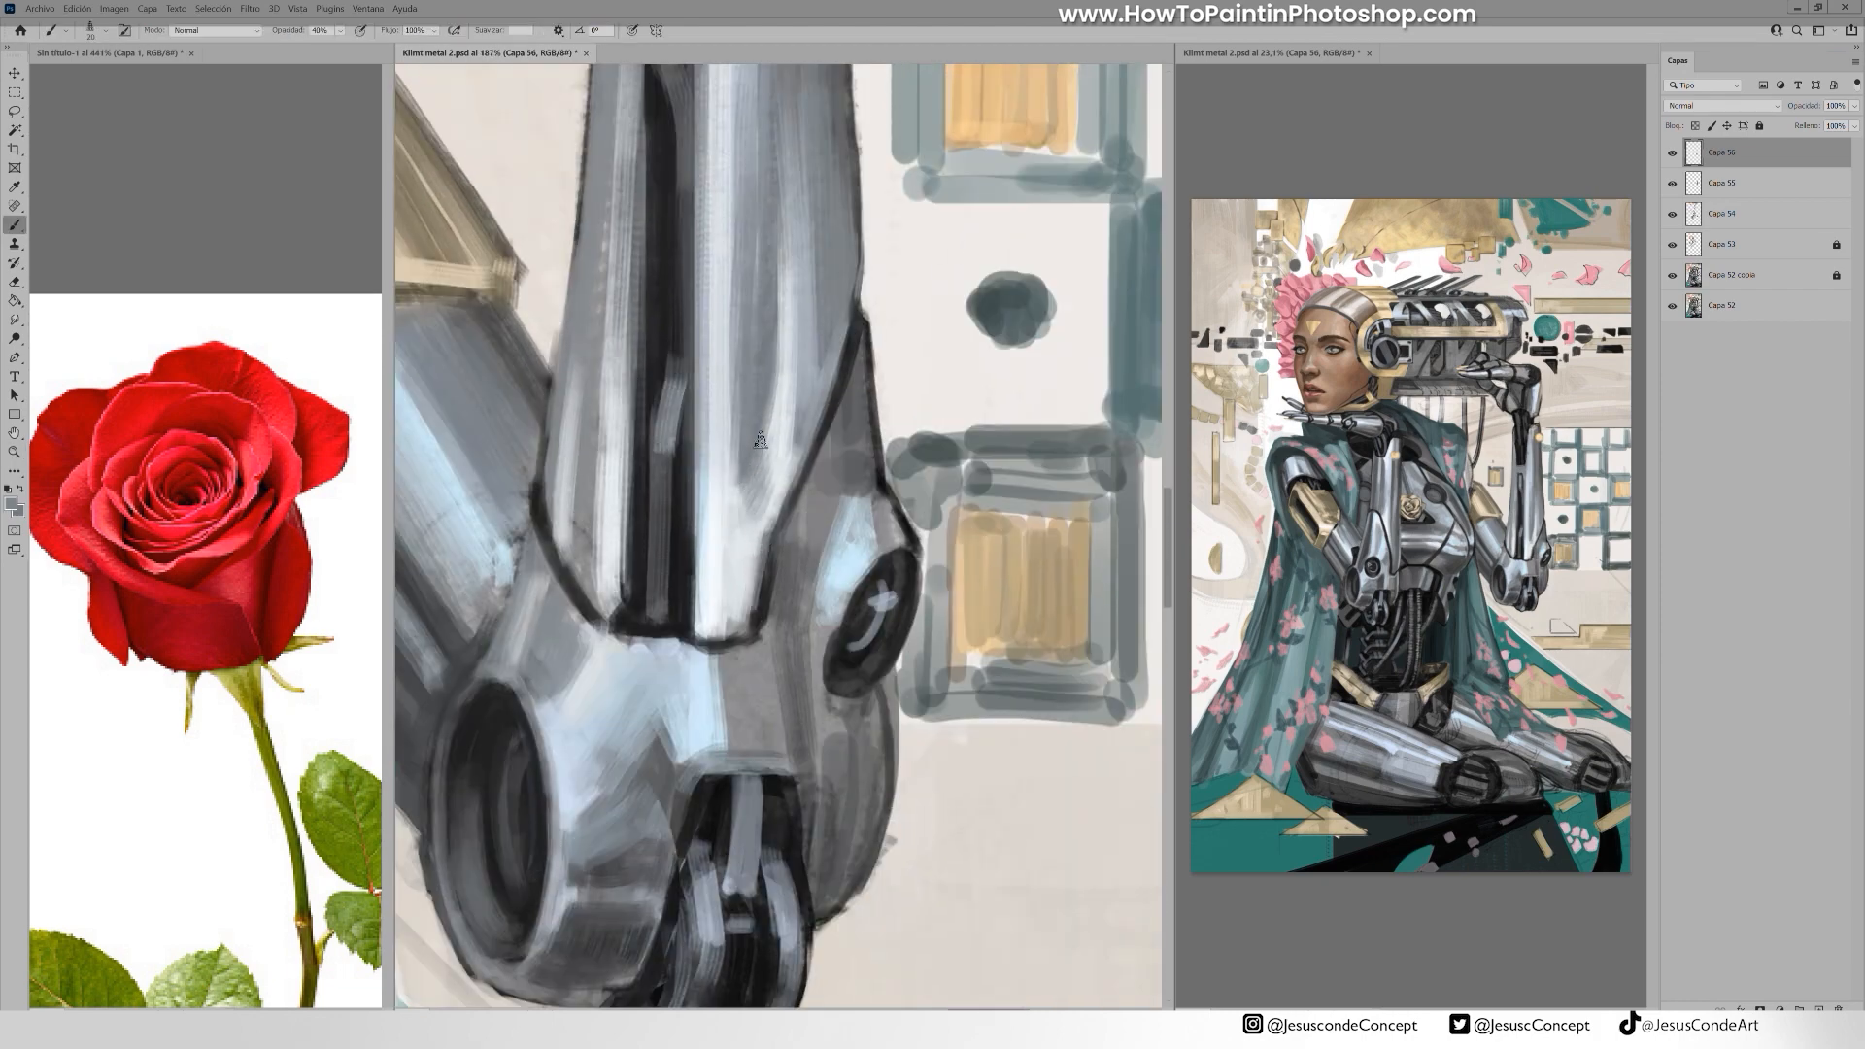
Refine the pale highlight and gray shading along the forearm's lower outer side with a smaller brush
{"action": "left_click_drag", "start_coordinate": [769, 410], "coordinate": [750, 510]}
{"action": "mouse_move", "coordinate": [750, 328]}
{"action": "left_mouse_down"}
{"action": "mouse_move", "coordinate": [743, 515]}
{"action": "mouse_move", "coordinate": [777, 480]}
{"action": "left_mouse_up"}
{"action": "left_click", "coordinate": [774, 400], "text": "alt"}
{"action": "left_click", "coordinate": [789, 418], "text": "alt"}
{"action": "key", "text": "bracketleft"}
{"action": "left_click_drag", "start_coordinate": [804, 367], "coordinate": [800, 437]}
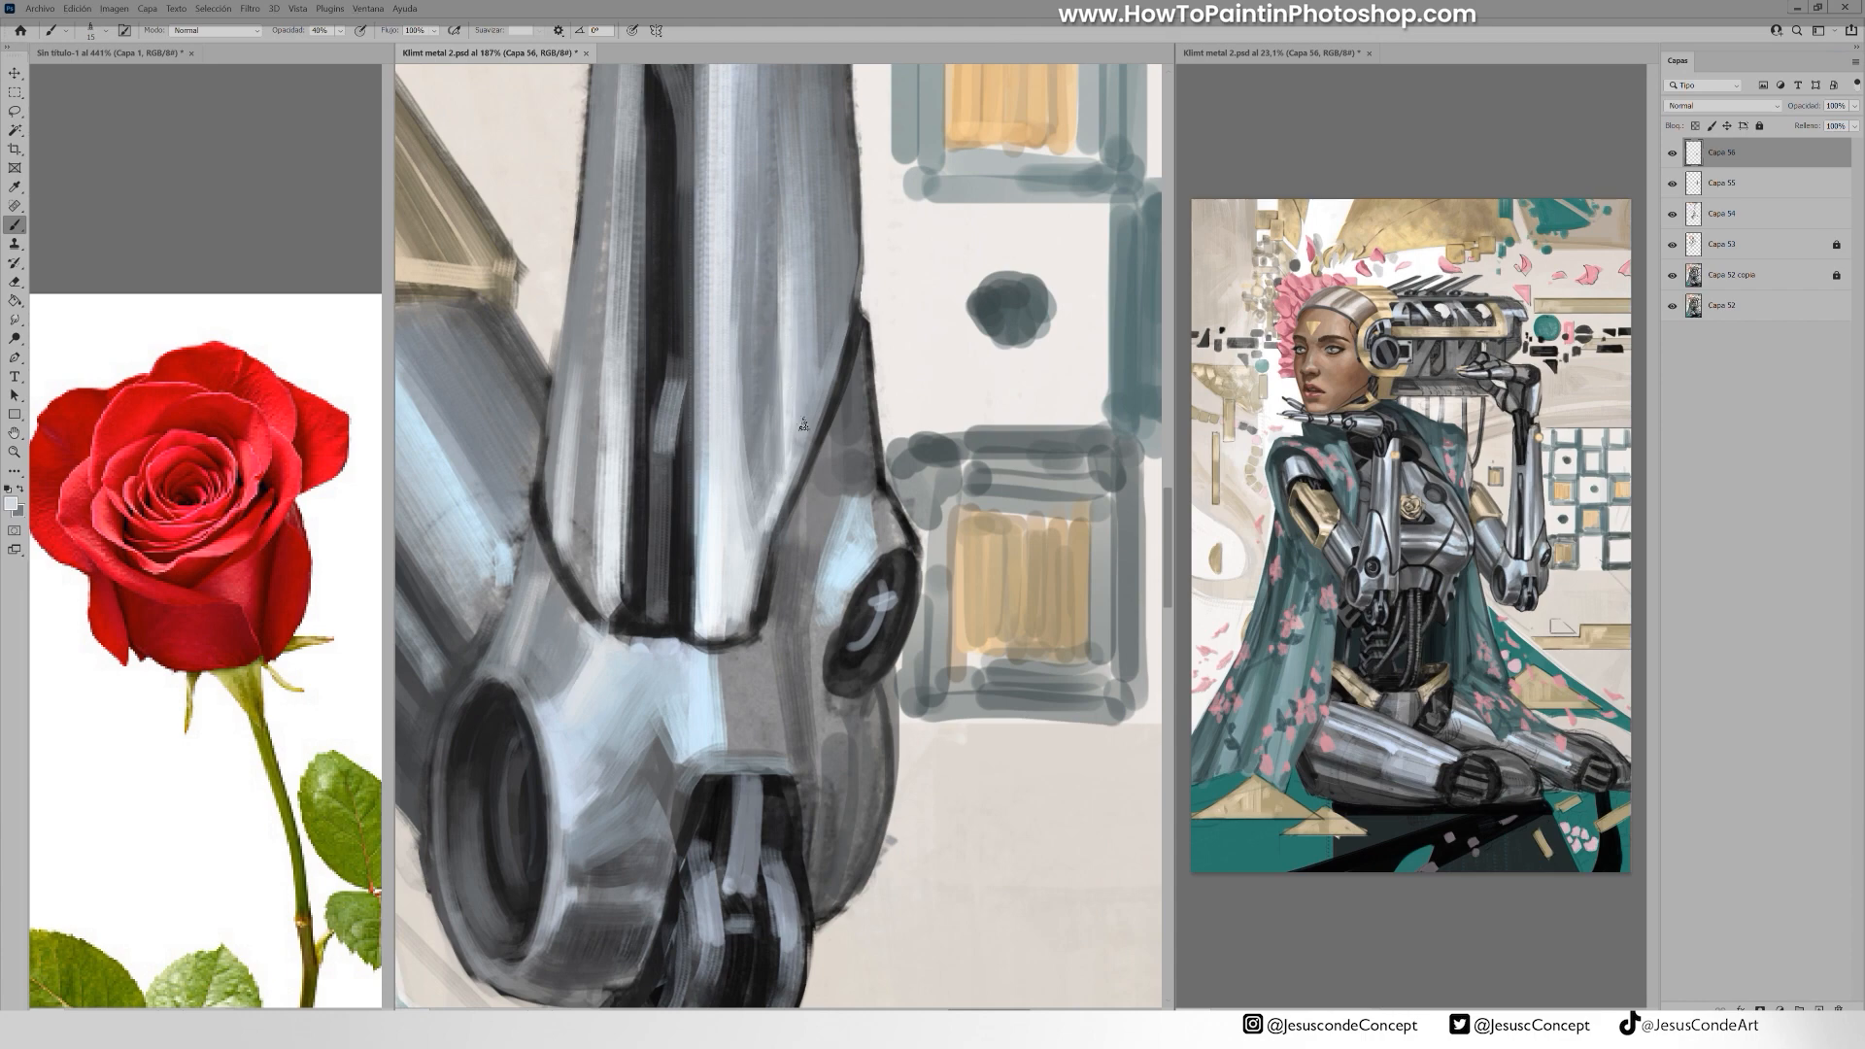
{"action": "left_click_drag", "start_coordinate": [769, 317], "coordinate": [777, 458]}
Lay broader vertical strokes along the forearm's outer side and central groove with an enlarged brush
{"action": "key", "text": "bracketright"}
{"action": "key", "text": "bracketright"}
{"action": "left_click_drag", "start_coordinate": [786, 209], "coordinate": [796, 418]}
{"action": "left_click_drag", "start_coordinate": [805, 331], "coordinate": [782, 481]}
{"action": "left_click_drag", "start_coordinate": [670, 225], "coordinate": [657, 398]}
{"action": "left_click", "coordinate": [644, 399], "text": "alt"}
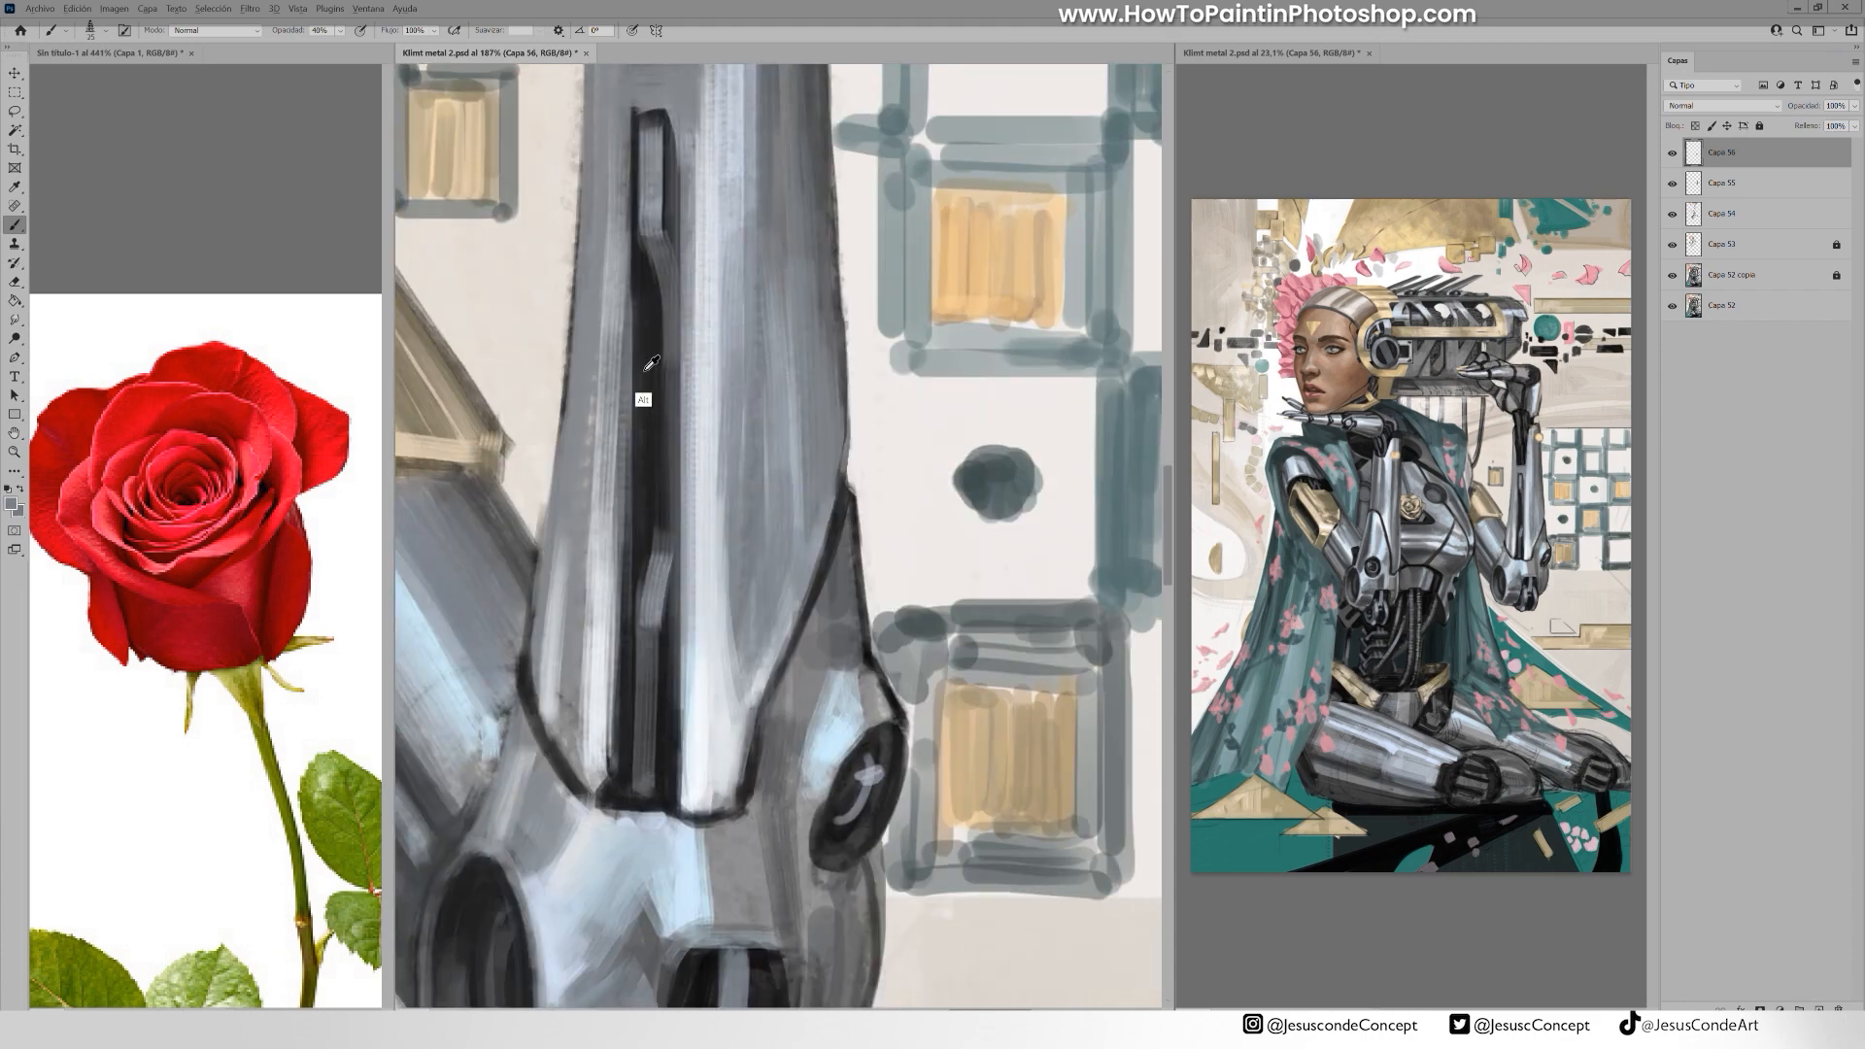
Darken the forearm's outer edge with long vertical strokes of sampled gray
{"action": "left_click_drag", "start_coordinate": [798, 319], "coordinate": [816, 510]}
{"action": "left_click_drag", "start_coordinate": [814, 434], "coordinate": [804, 536]}
{"action": "left_click", "coordinate": [800, 486], "text": "alt"}
{"action": "left_click_drag", "start_coordinate": [801, 401], "coordinate": [794, 573]}
{"action": "left_click_drag", "start_coordinate": [822, 491], "coordinate": [794, 593]}
{"action": "left_click_drag", "start_coordinate": [788, 467], "coordinate": [789, 610]}
{"action": "left_click_drag", "start_coordinate": [796, 357], "coordinate": [783, 673]}
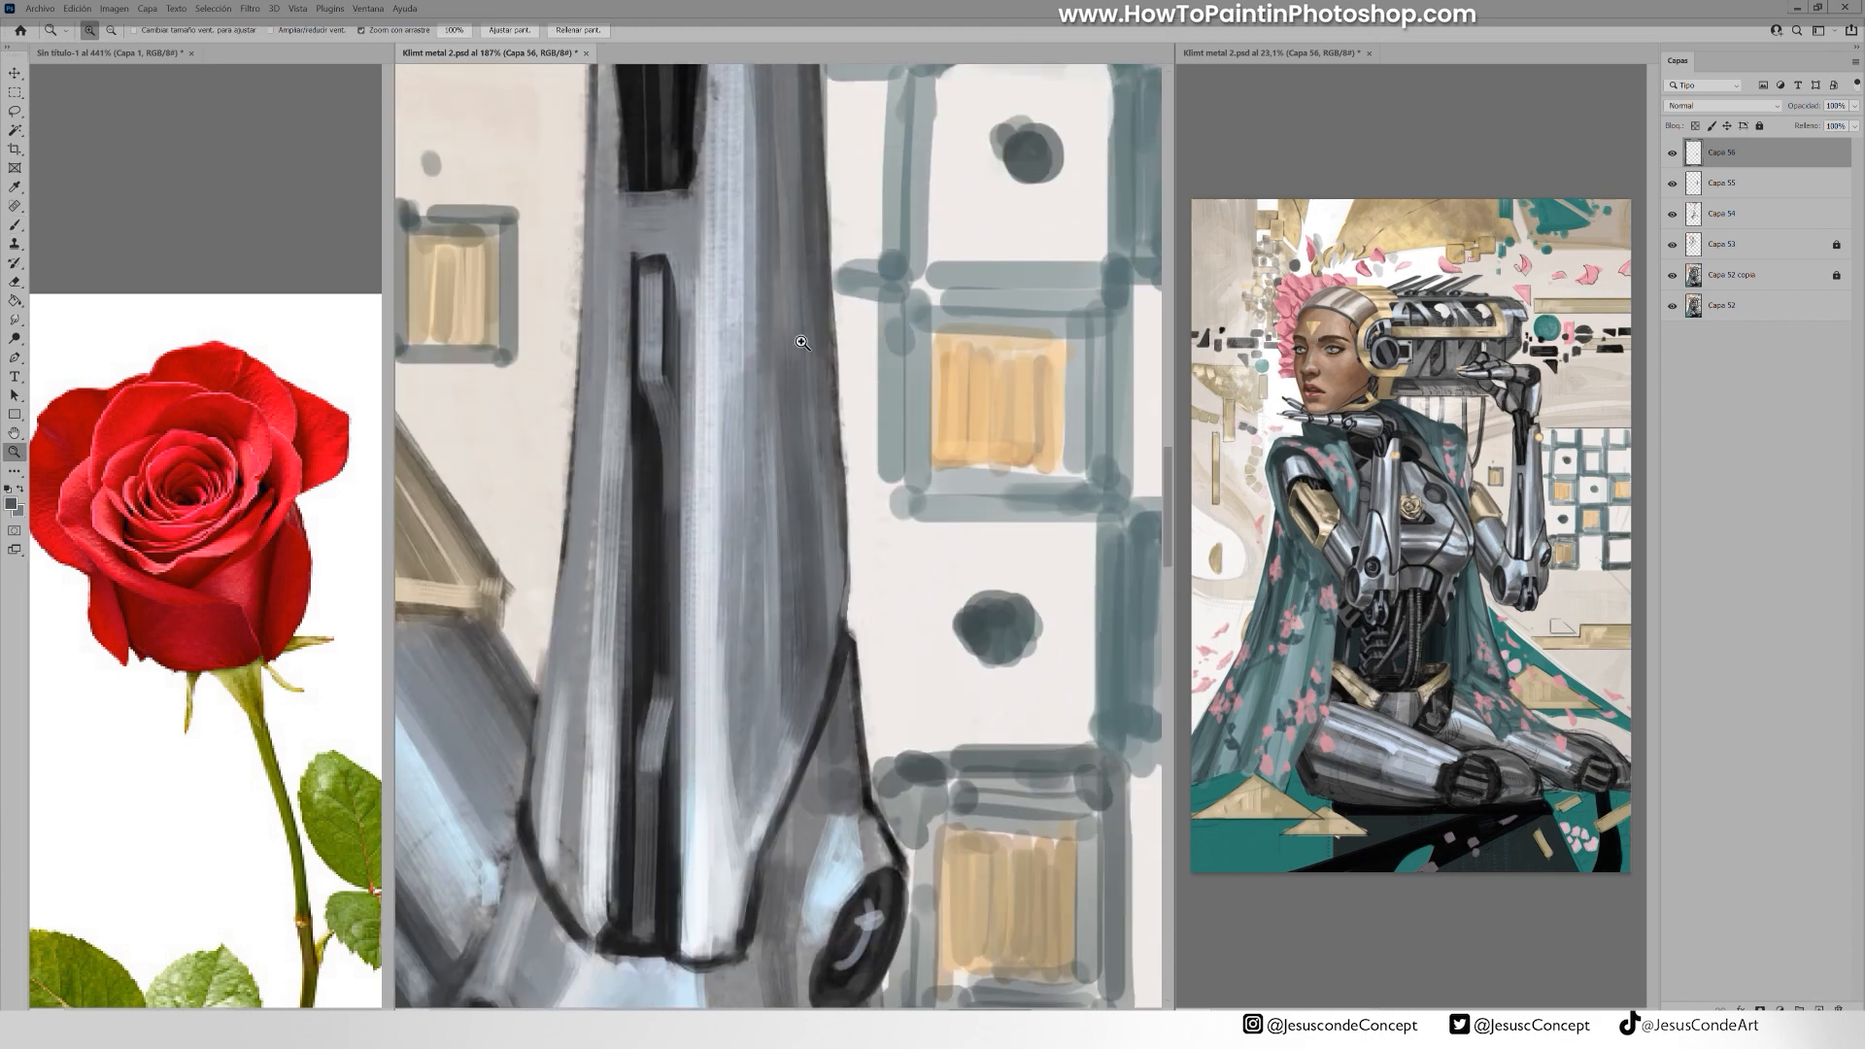
Soften the transition between the forearm's central highlight and its shaded side with long vertical strokes
{"action": "left_click_drag", "start_coordinate": [766, 601], "coordinate": [714, 601]}
{"action": "left_click_drag", "start_coordinate": [772, 476], "coordinate": [777, 677]}
{"action": "left_click_drag", "start_coordinate": [744, 485], "coordinate": [741, 678]}
{"action": "left_click", "coordinate": [751, 525], "text": "alt"}
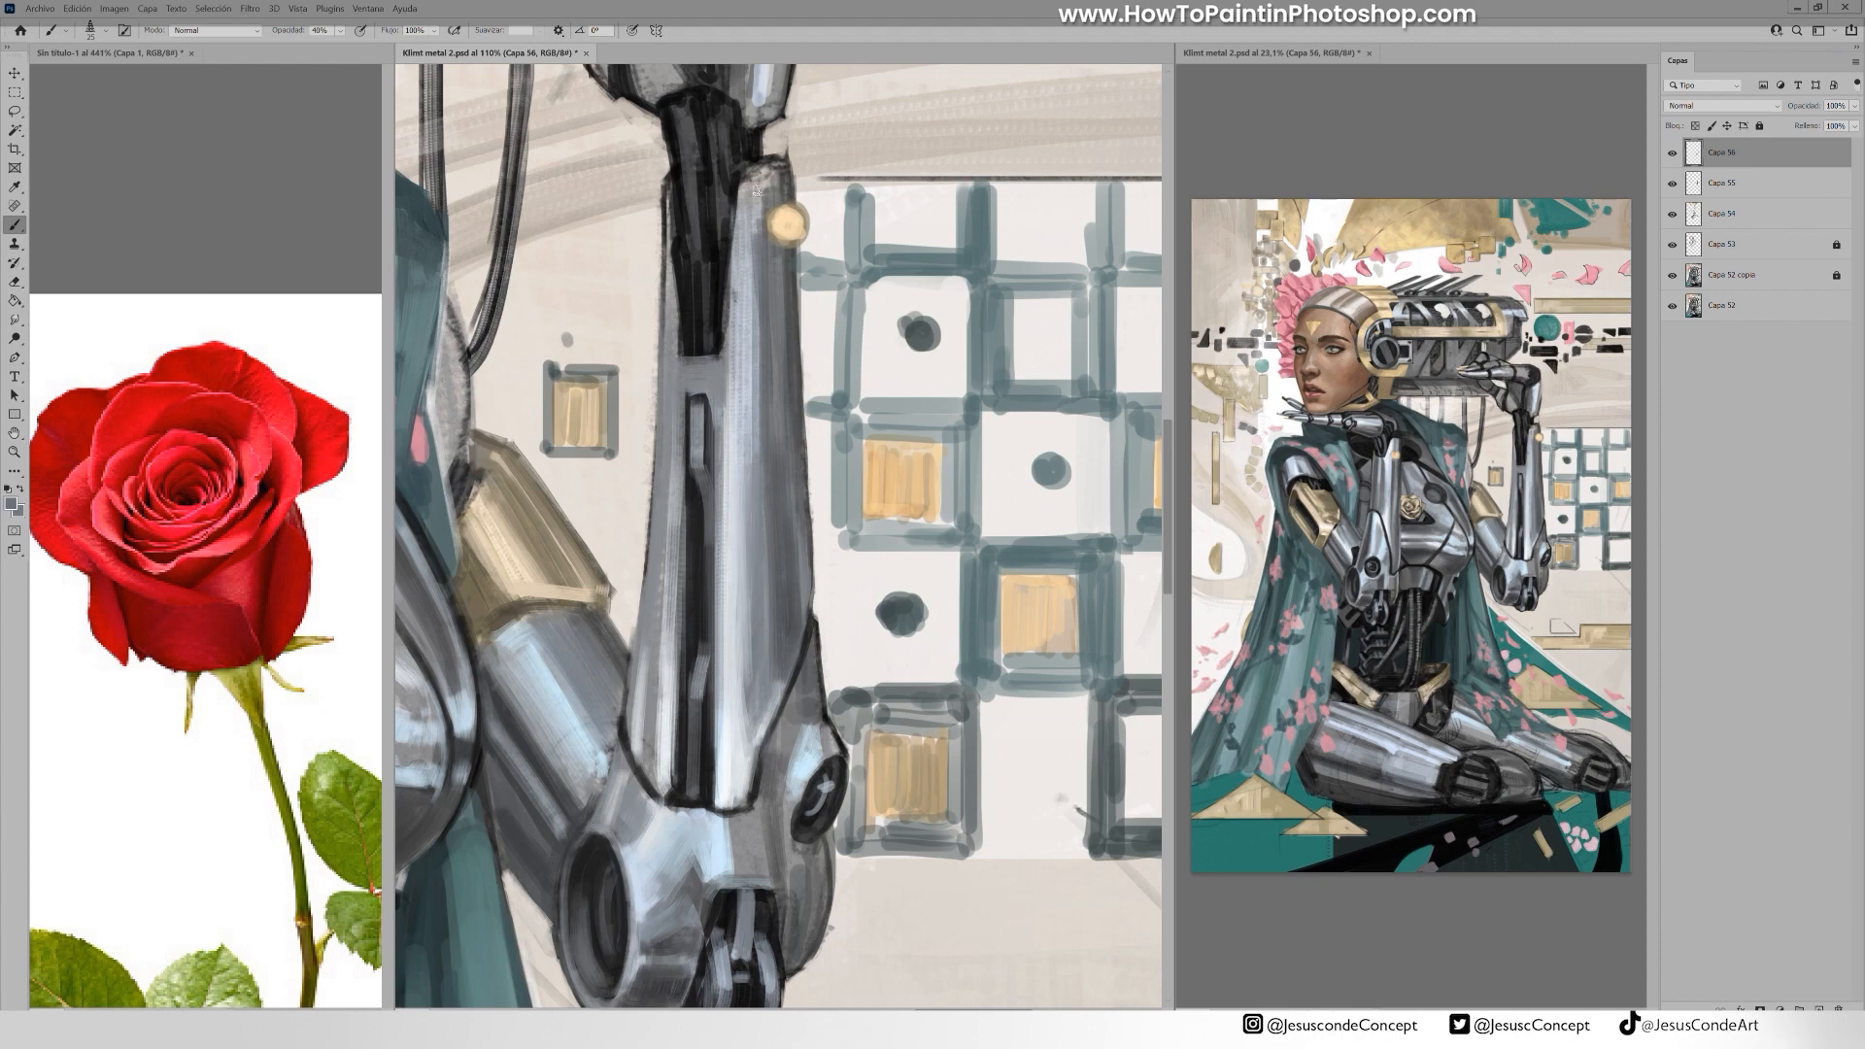
Repaint the dark tapered wrist shaft and its edges above the forearm at 60% opacity with a smaller brush
{"action": "left_click_drag", "start_coordinate": [758, 191], "coordinate": [814, 191]}
{"action": "mouse_move", "coordinate": [813, 223]}
{"action": "left_mouse_down"}
{"action": "mouse_move", "coordinate": [777, 302]}
{"action": "mouse_move", "coordinate": [717, 260]}
{"action": "mouse_move", "coordinate": [767, 220]}
{"action": "mouse_move", "coordinate": [684, 332]}
{"action": "left_mouse_up"}
{"action": "left_click", "coordinate": [774, 296], "text": "alt"}
{"action": "key", "text": "6"}
{"action": "key", "text": "bracketleft"}
{"action": "left_click", "coordinate": [688, 346], "text": "alt"}
{"action": "left_click_drag", "start_coordinate": [716, 241], "coordinate": [703, 476]}
{"action": "left_click_drag", "start_coordinate": [683, 277], "coordinate": [658, 578]}
{"action": "left_click_drag", "start_coordinate": [669, 461], "coordinate": [645, 579]}
{"action": "left_click_drag", "start_coordinate": [556, 262], "coordinate": [563, 455]}
{"action": "left_click_drag", "start_coordinate": [559, 303], "coordinate": [585, 566]}
{"action": "left_click", "coordinate": [594, 440], "text": "alt"}
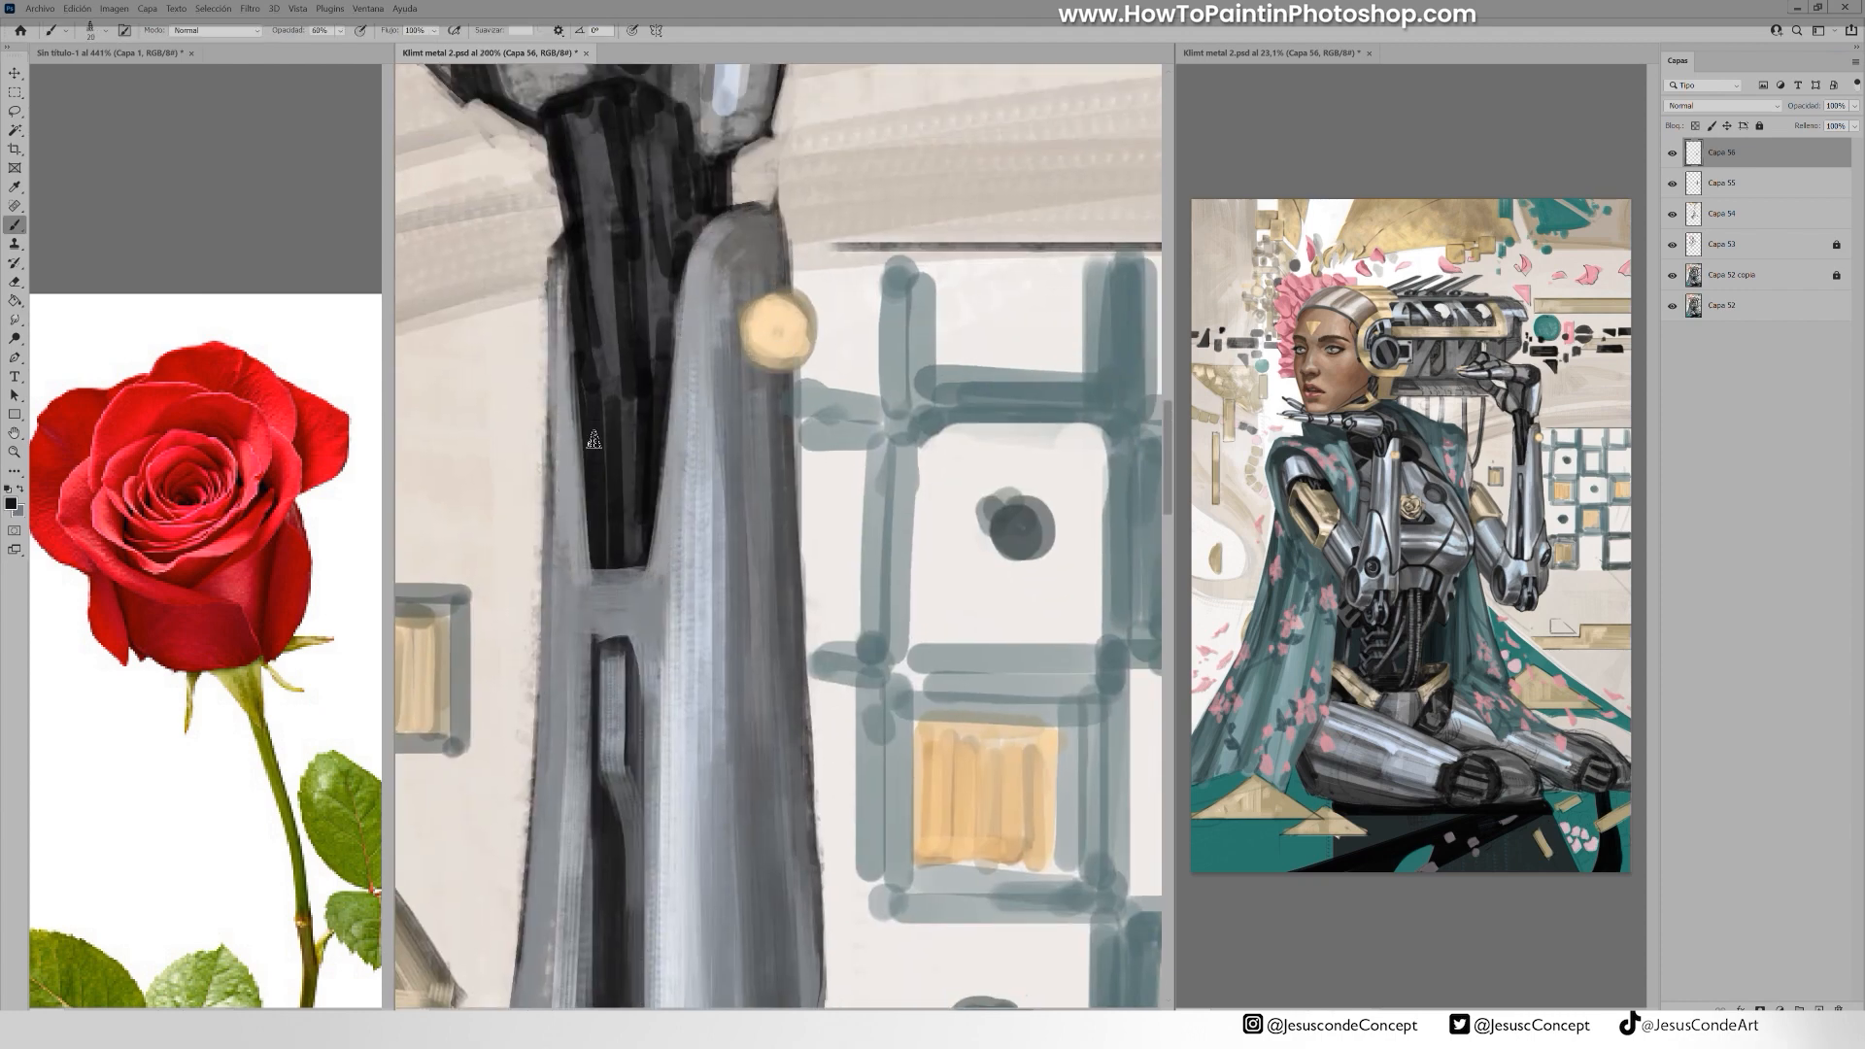
{"action": "left_click_drag", "start_coordinate": [593, 440], "coordinate": [600, 624]}
{"action": "left_click_drag", "start_coordinate": [604, 324], "coordinate": [619, 704]}
Paint thin vertical blue-gray ridges along the dark wrist shaft using a sampled light tone
{"action": "left_click", "coordinate": [723, 255], "text": "alt"}
{"action": "key", "text": "bracketleft"}
{"action": "left_click_drag", "start_coordinate": [663, 303], "coordinate": [673, 470]}
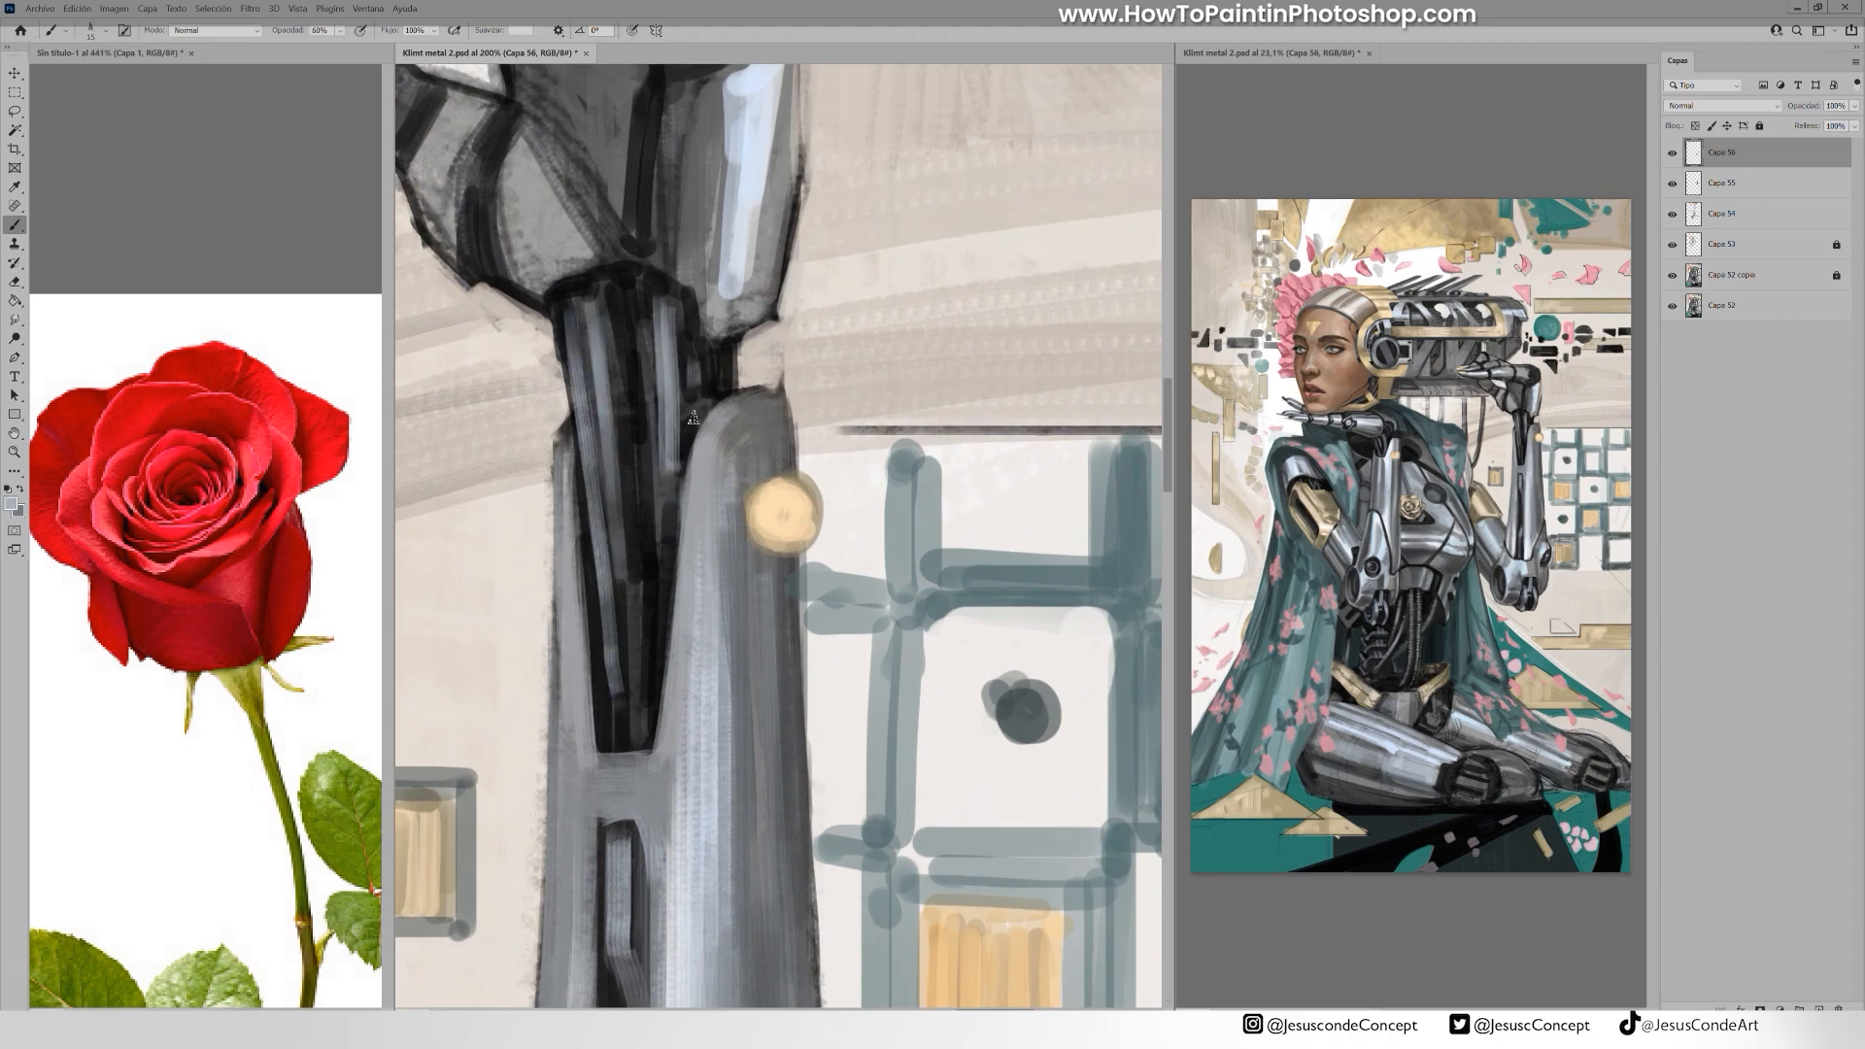
{"action": "left_click_drag", "start_coordinate": [691, 352], "coordinate": [694, 417]}
{"action": "left_click_drag", "start_coordinate": [637, 294], "coordinate": [647, 385]}
{"action": "left_click_drag", "start_coordinate": [614, 289], "coordinate": [659, 618]}
Separate the wrist shaft's ridges with long strokes of sampled black
{"action": "left_click", "coordinate": [656, 612], "text": "alt"}
{"action": "left_click_drag", "start_coordinate": [648, 374], "coordinate": [662, 536]}
{"action": "left_click_drag", "start_coordinate": [619, 350], "coordinate": [647, 635]}
{"action": "left_click_drag", "start_coordinate": [628, 528], "coordinate": [635, 744]}
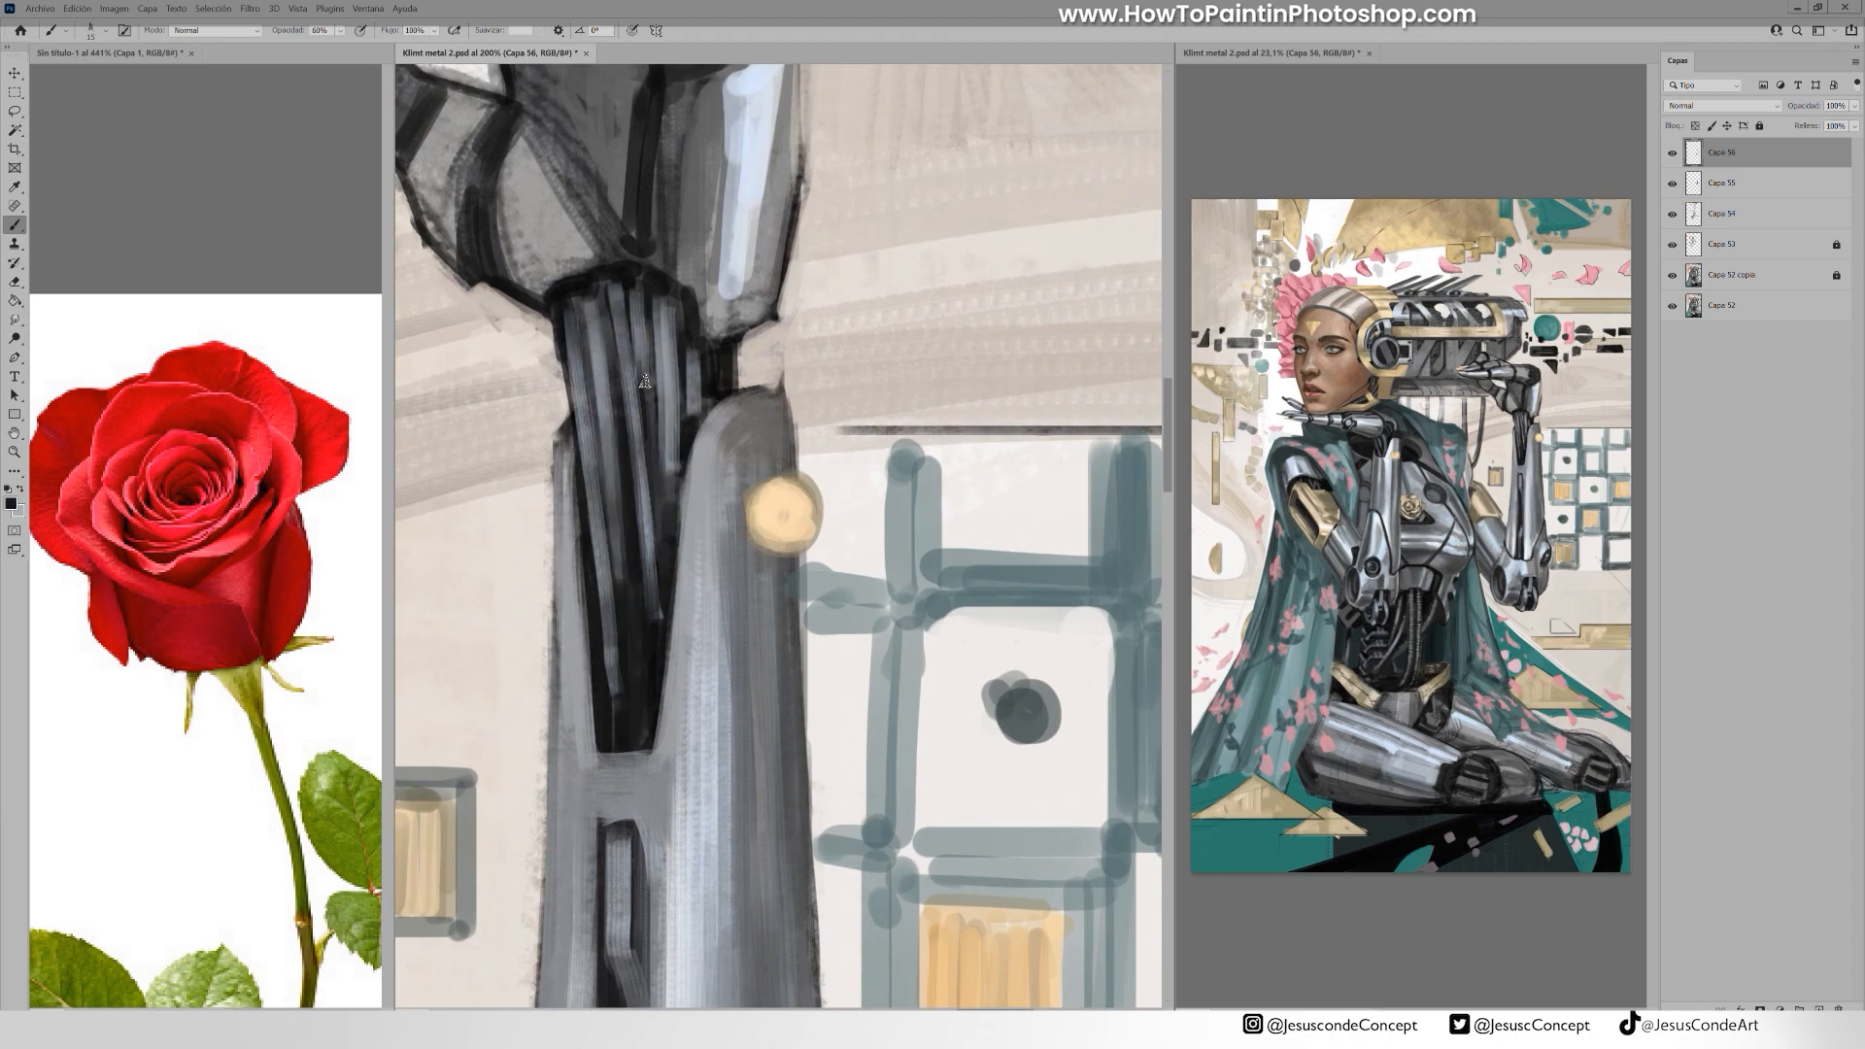
Block in blue-gray tones on the hand's outer and middle back panels above the wrist with a larger brush
{"action": "left_click_drag", "start_coordinate": [645, 382], "coordinate": [731, 625]}
{"action": "left_click", "coordinate": [727, 352], "text": "alt"}
{"action": "key", "text": "bracketright"}
{"action": "left_click_drag", "start_coordinate": [764, 381], "coordinate": [762, 488]}
{"action": "left_click_drag", "start_coordinate": [762, 338], "coordinate": [748, 493]}
{"action": "left_click", "coordinate": [822, 342], "text": "alt"}
{"action": "mouse_move", "coordinate": [830, 306]}
{"action": "left_mouse_down"}
{"action": "mouse_move", "coordinate": [768, 348]}
{"action": "mouse_move", "coordinate": [758, 409]}
{"action": "left_mouse_up"}
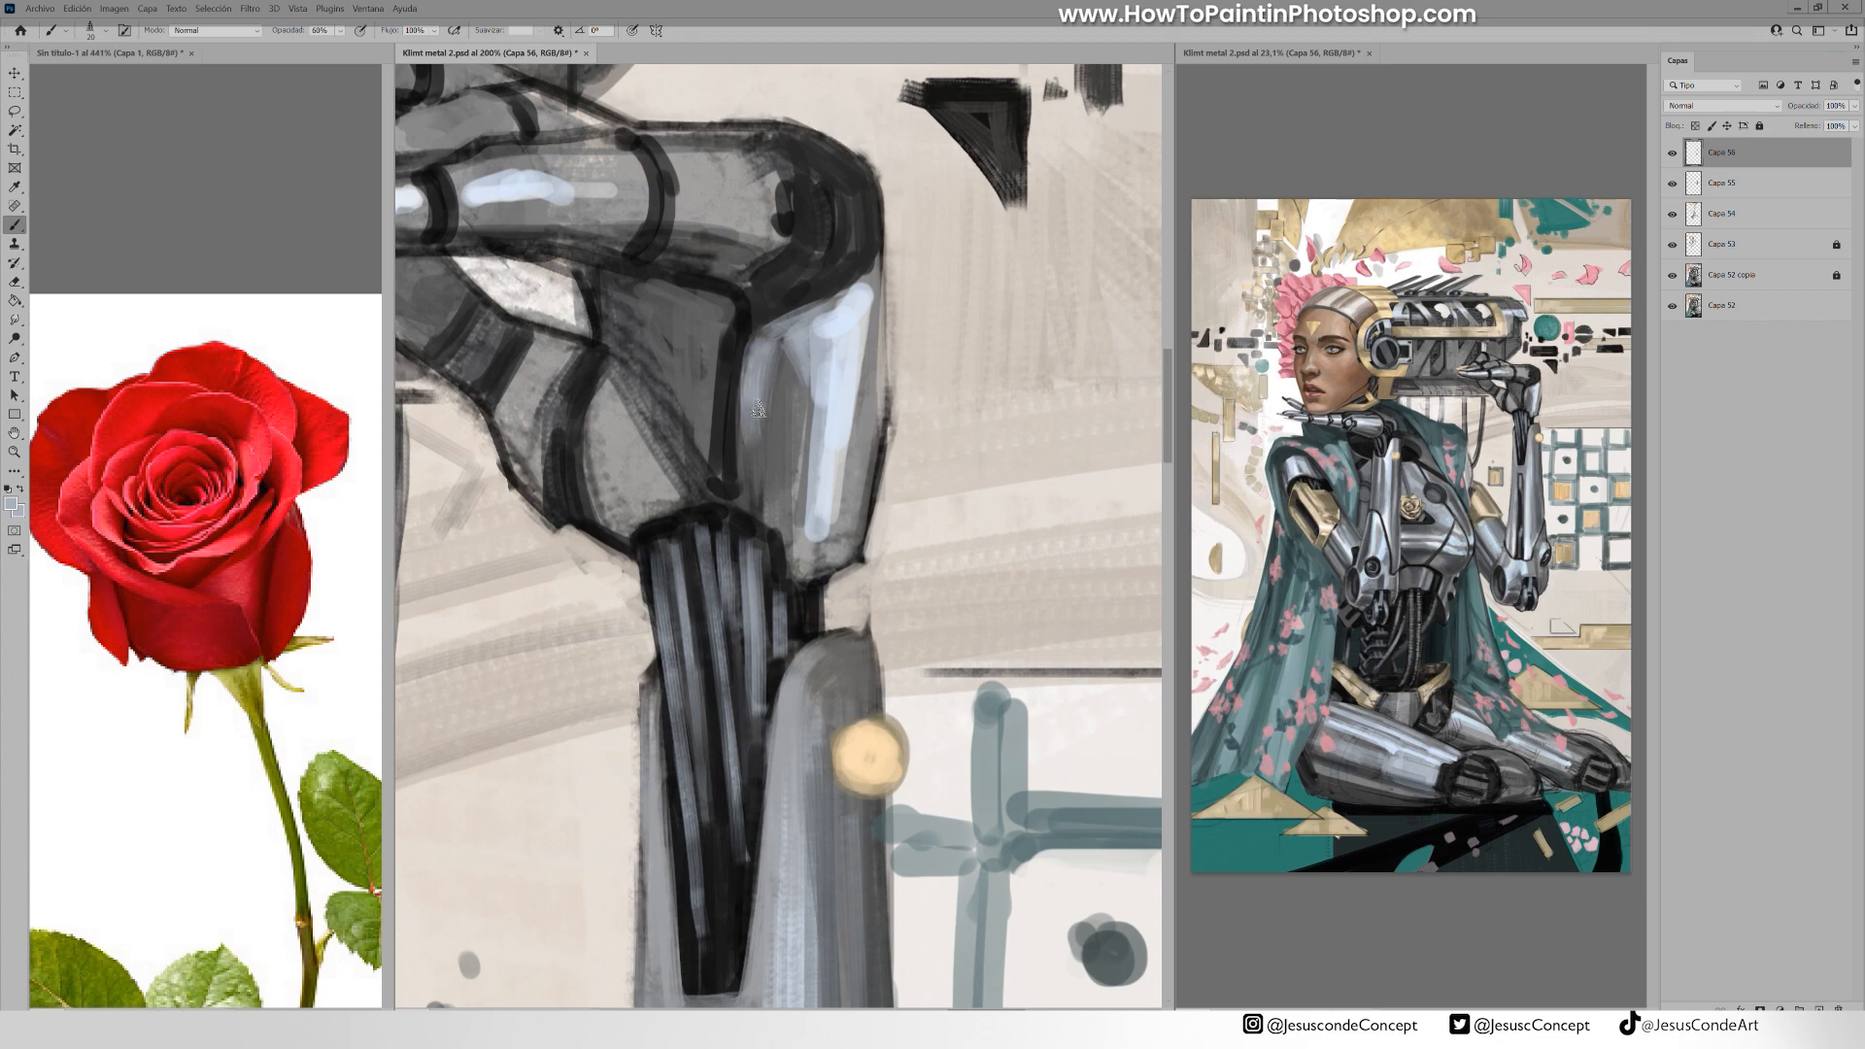
{"action": "left_click_drag", "start_coordinate": [780, 336], "coordinate": [755, 437]}
{"action": "left_click_drag", "start_coordinate": [764, 340], "coordinate": [744, 482]}
{"action": "left_click_drag", "start_coordinate": [692, 319], "coordinate": [687, 422]}
{"action": "left_click_drag", "start_coordinate": [717, 320], "coordinate": [706, 453]}
Model the hand's rounded lower panel beside the wrist with sampled grays and a pale triangular highlight
{"action": "left_click", "coordinate": [728, 388], "text": "alt"}
{"action": "left_click_drag", "start_coordinate": [612, 351], "coordinate": [725, 479]}
{"action": "left_click", "coordinate": [827, 389], "text": "alt"}
{"action": "left_click_drag", "start_coordinate": [643, 403], "coordinate": [670, 492]}
{"action": "left_click", "coordinate": [653, 456], "text": "alt"}
{"action": "mouse_move", "coordinate": [638, 463]}
{"action": "left_mouse_down"}
{"action": "mouse_move", "coordinate": [684, 501]}
{"action": "mouse_move", "coordinate": [695, 482]}
{"action": "left_mouse_up"}
{"action": "left_click", "coordinate": [604, 466], "text": "alt"}
{"action": "left_click_drag", "start_coordinate": [620, 389], "coordinate": [604, 466]}
{"action": "mouse_move", "coordinate": [606, 385]}
{"action": "left_mouse_down"}
{"action": "mouse_move", "coordinate": [586, 505]}
{"action": "mouse_move", "coordinate": [634, 540]}
{"action": "left_mouse_up"}
{"action": "left_click_drag", "start_coordinate": [633, 521], "coordinate": [676, 497]}
Smooth the hand's middle panel and the inner edge of its outer panel with long gray strokes
{"action": "left_click_drag", "start_coordinate": [621, 312], "coordinate": [661, 396]}
{"action": "left_click_drag", "start_coordinate": [653, 299], "coordinate": [725, 476]}
{"action": "mouse_move", "coordinate": [727, 301]}
{"action": "left_mouse_down"}
{"action": "mouse_move", "coordinate": [719, 408]}
{"action": "mouse_move", "coordinate": [756, 507]}
{"action": "left_mouse_up"}
{"action": "left_click_drag", "start_coordinate": [783, 400], "coordinate": [761, 505]}
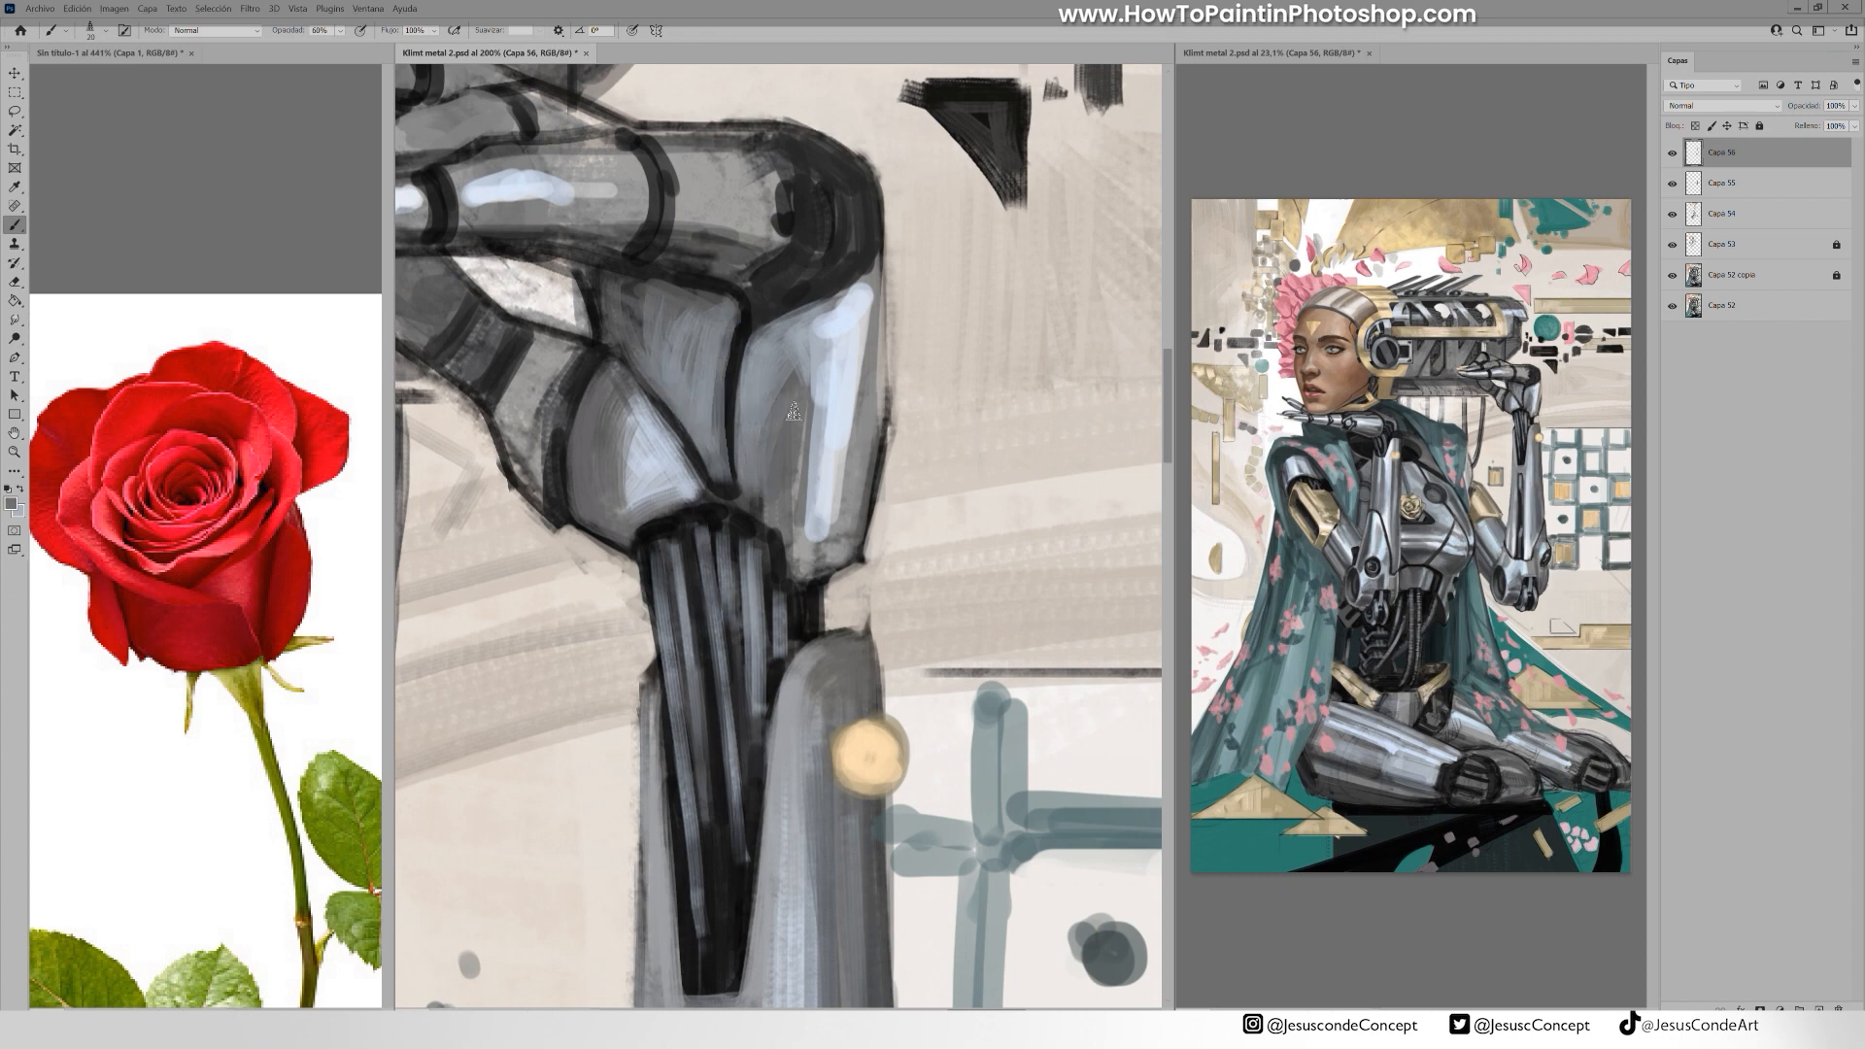
Blend the hand's outer panel with vertical strokes of sampled blue-gray around its central highlight
{"action": "left_click_drag", "start_coordinate": [831, 428], "coordinate": [812, 567]}
{"action": "left_click_drag", "start_coordinate": [853, 410], "coordinate": [841, 529]}
{"action": "left_click", "coordinate": [822, 428], "text": "alt"}
{"action": "left_click_drag", "start_coordinate": [818, 381], "coordinate": [811, 524]}
{"action": "left_click", "coordinate": [816, 437], "text": "alt"}
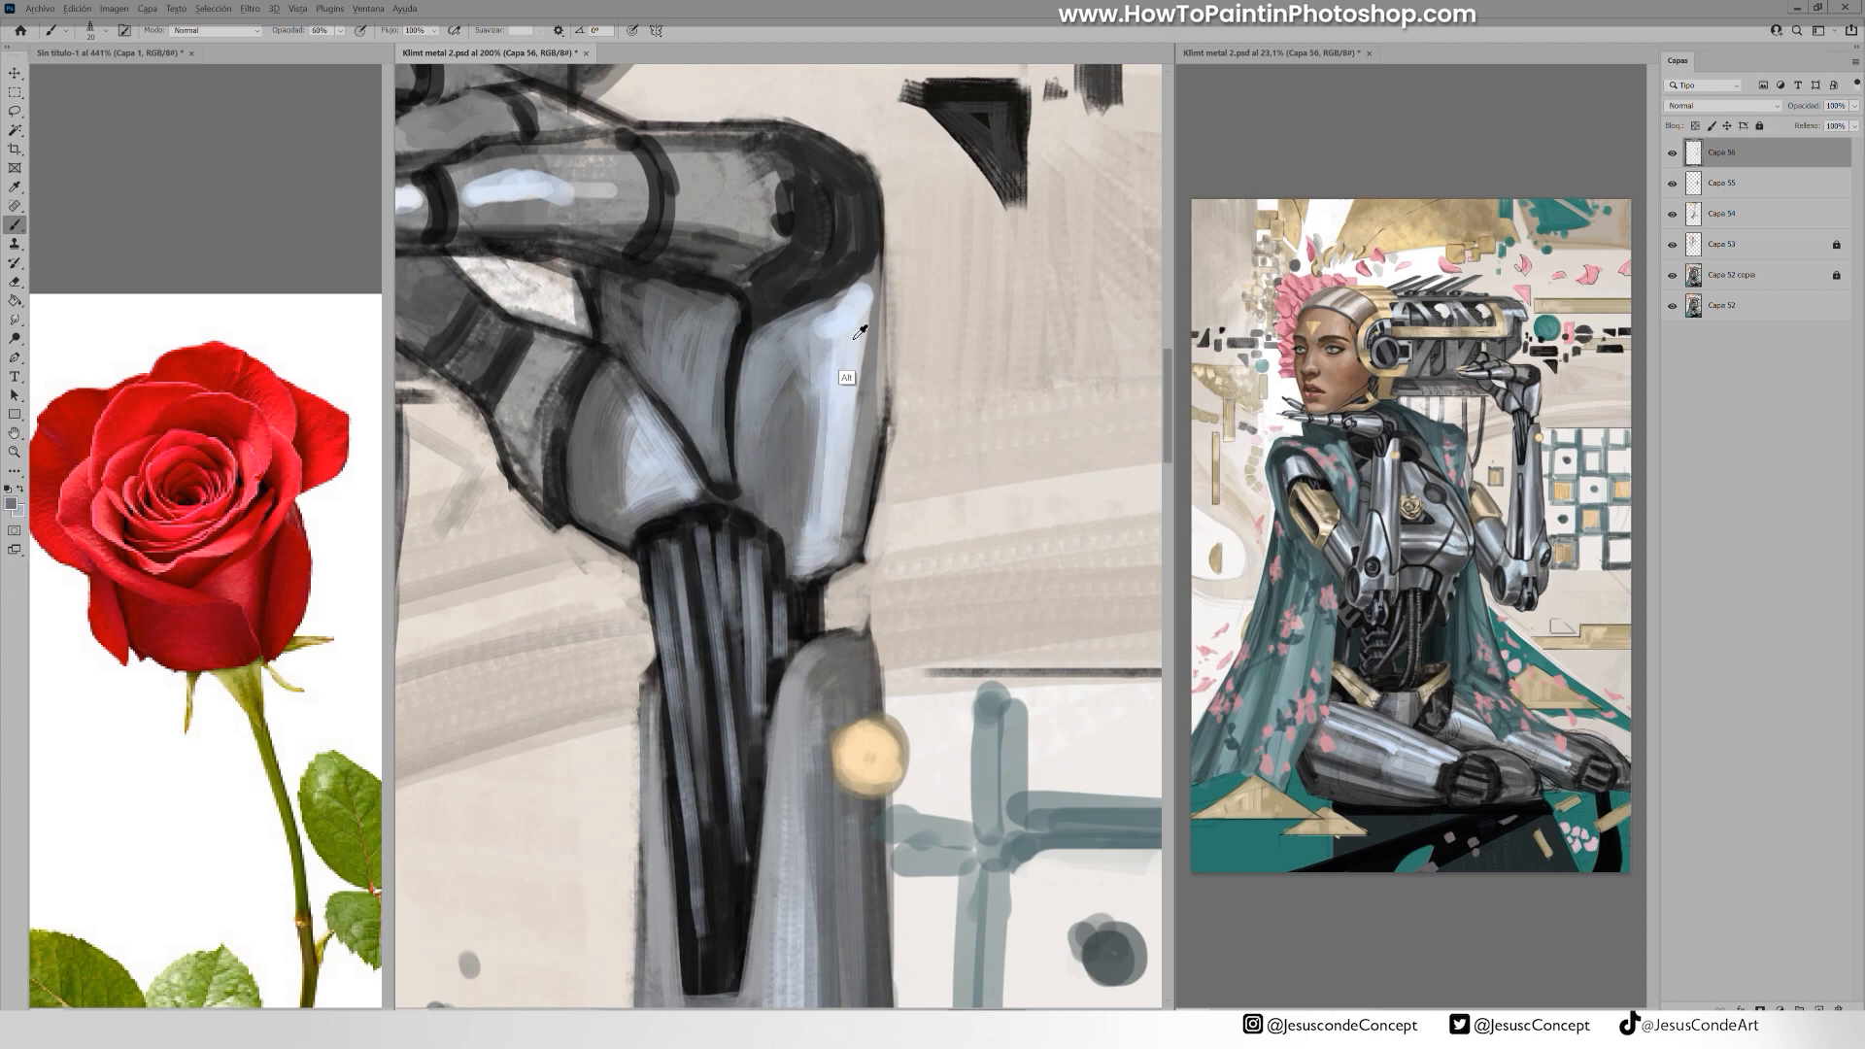
Extend the pale highlight on the hand's outer panel and refine its shaded outer edge
{"action": "left_click_drag", "start_coordinate": [863, 303], "coordinate": [845, 418]}
{"action": "mouse_move", "coordinate": [870, 274]}
{"action": "left_mouse_down"}
{"action": "mouse_move", "coordinate": [816, 326]}
{"action": "mouse_move", "coordinate": [860, 486]}
{"action": "left_mouse_up"}
{"action": "left_click_drag", "start_coordinate": [885, 326], "coordinate": [857, 529]}
{"action": "left_click_drag", "start_coordinate": [874, 321], "coordinate": [880, 414]}
{"action": "left_click_drag", "start_coordinate": [883, 311], "coordinate": [861, 361]}
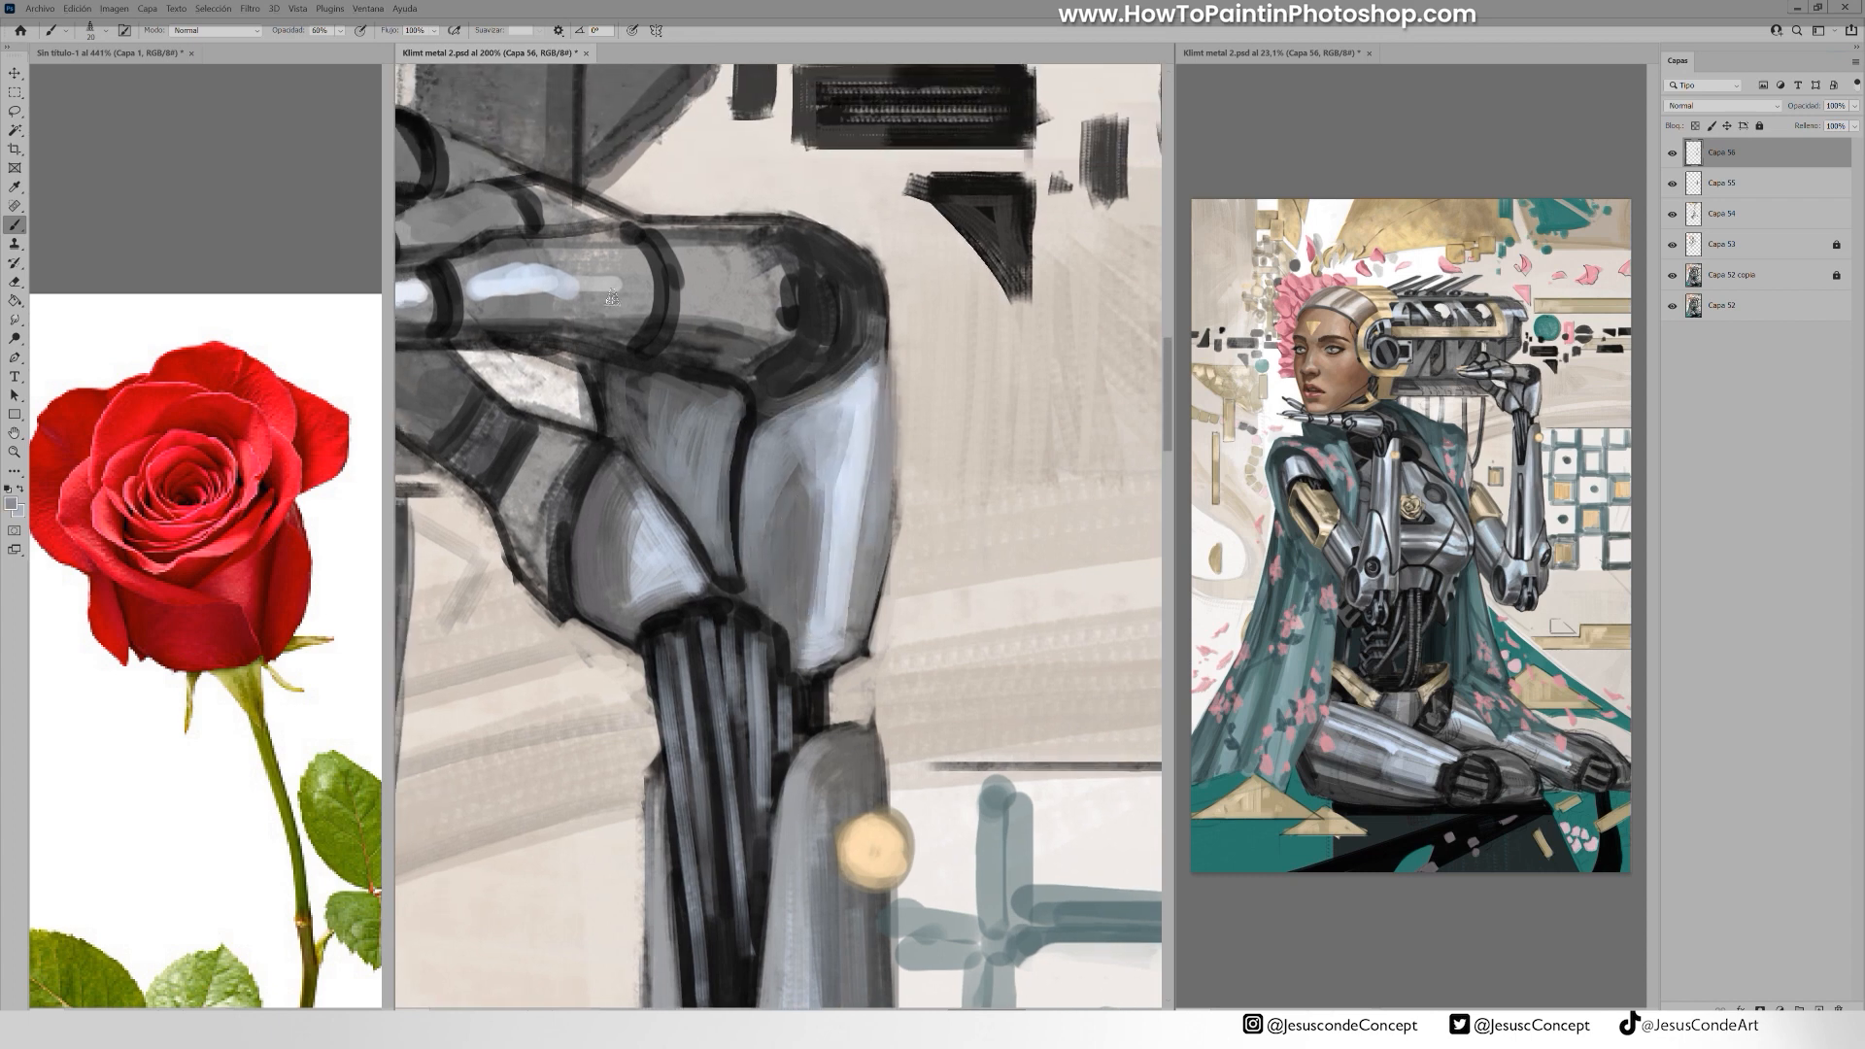
Extend the pale highlight along the raised hand's lowest finger to the knuckle and smooth its gray shading
{"action": "left_click", "coordinate": [556, 282], "text": "alt"}
{"action": "left_click_drag", "start_coordinate": [562, 282], "coordinate": [658, 280]}
{"action": "left_click_drag", "start_coordinate": [680, 278], "coordinate": [773, 282]}
{"action": "mouse_move", "coordinate": [680, 330]}
{"action": "left_mouse_down"}
{"action": "mouse_move", "coordinate": [868, 338]}
{"action": "mouse_move", "coordinate": [801, 342]}
{"action": "left_mouse_up"}
{"action": "left_click", "coordinate": [709, 338], "text": "alt"}
{"action": "left_click_drag", "start_coordinate": [719, 478], "coordinate": [700, 588]}
{"action": "mouse_move", "coordinate": [678, 601]}
{"action": "left_mouse_down"}
{"action": "mouse_move", "coordinate": [626, 536]}
{"action": "mouse_move", "coordinate": [652, 503]}
{"action": "left_mouse_up"}
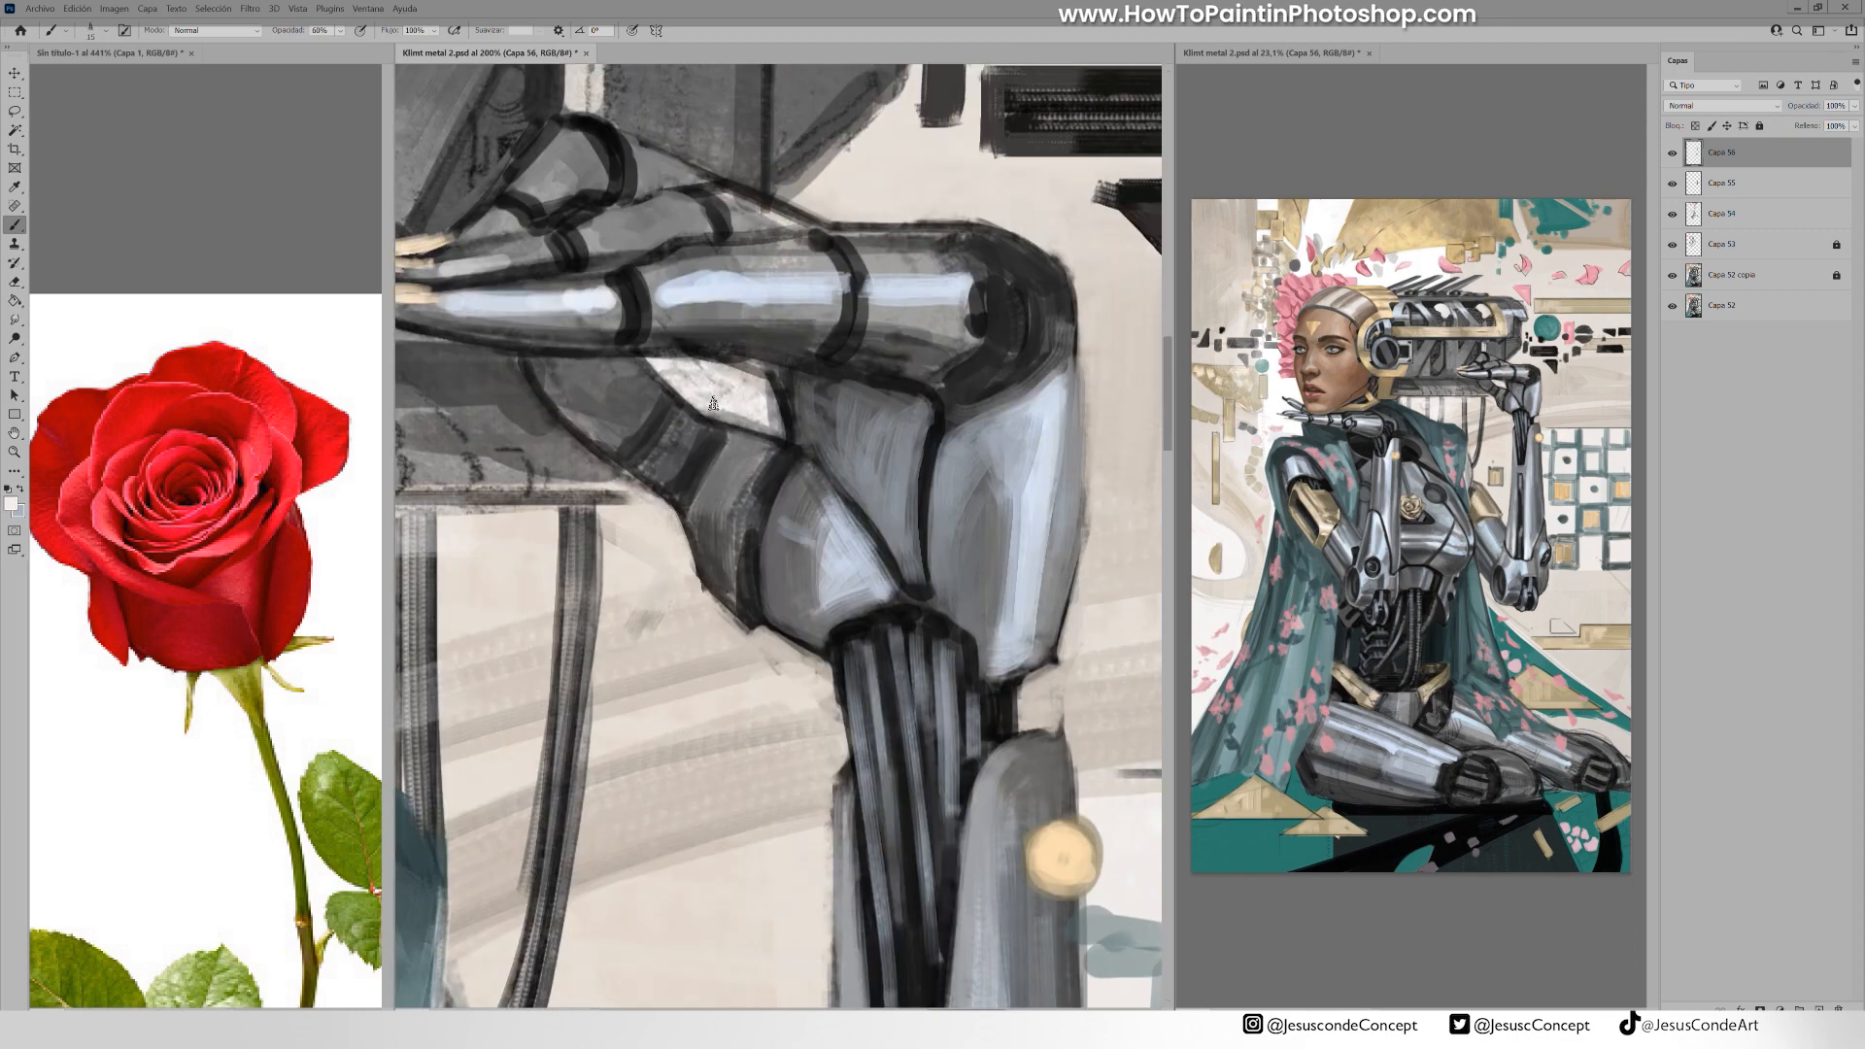
Clean up the opening between the thumb and fingers with off-white background strokes
{"action": "left_click_drag", "start_coordinate": [713, 404], "coordinate": [777, 428]}
{"action": "left_click_drag", "start_coordinate": [771, 379], "coordinate": [776, 421]}
{"action": "left_click_drag", "start_coordinate": [659, 362], "coordinate": [738, 367]}
Paint the thumb segments with sampled blue-gray highlights and tidy the outer contour down to the wrist
{"action": "left_click", "coordinate": [915, 295], "text": "alt"}
{"action": "left_click_drag", "start_coordinate": [713, 463], "coordinate": [752, 486]}
{"action": "left_click_drag", "start_coordinate": [668, 436], "coordinate": [687, 446]}
{"action": "left_click_drag", "start_coordinate": [564, 367], "coordinate": [625, 398]}
{"action": "left_click_drag", "start_coordinate": [527, 365], "coordinate": [606, 440]}
{"action": "left_click_drag", "start_coordinate": [639, 460], "coordinate": [673, 481]}
{"action": "left_click_drag", "start_coordinate": [527, 367], "coordinate": [622, 455]}
{"action": "left_click", "coordinate": [591, 428], "text": "alt"}
{"action": "left_click_drag", "start_coordinate": [692, 512], "coordinate": [717, 587]}
{"action": "left_click_drag", "start_coordinate": [706, 536], "coordinate": [735, 607]}
{"action": "left_click_drag", "start_coordinate": [762, 610], "coordinate": [813, 637]}
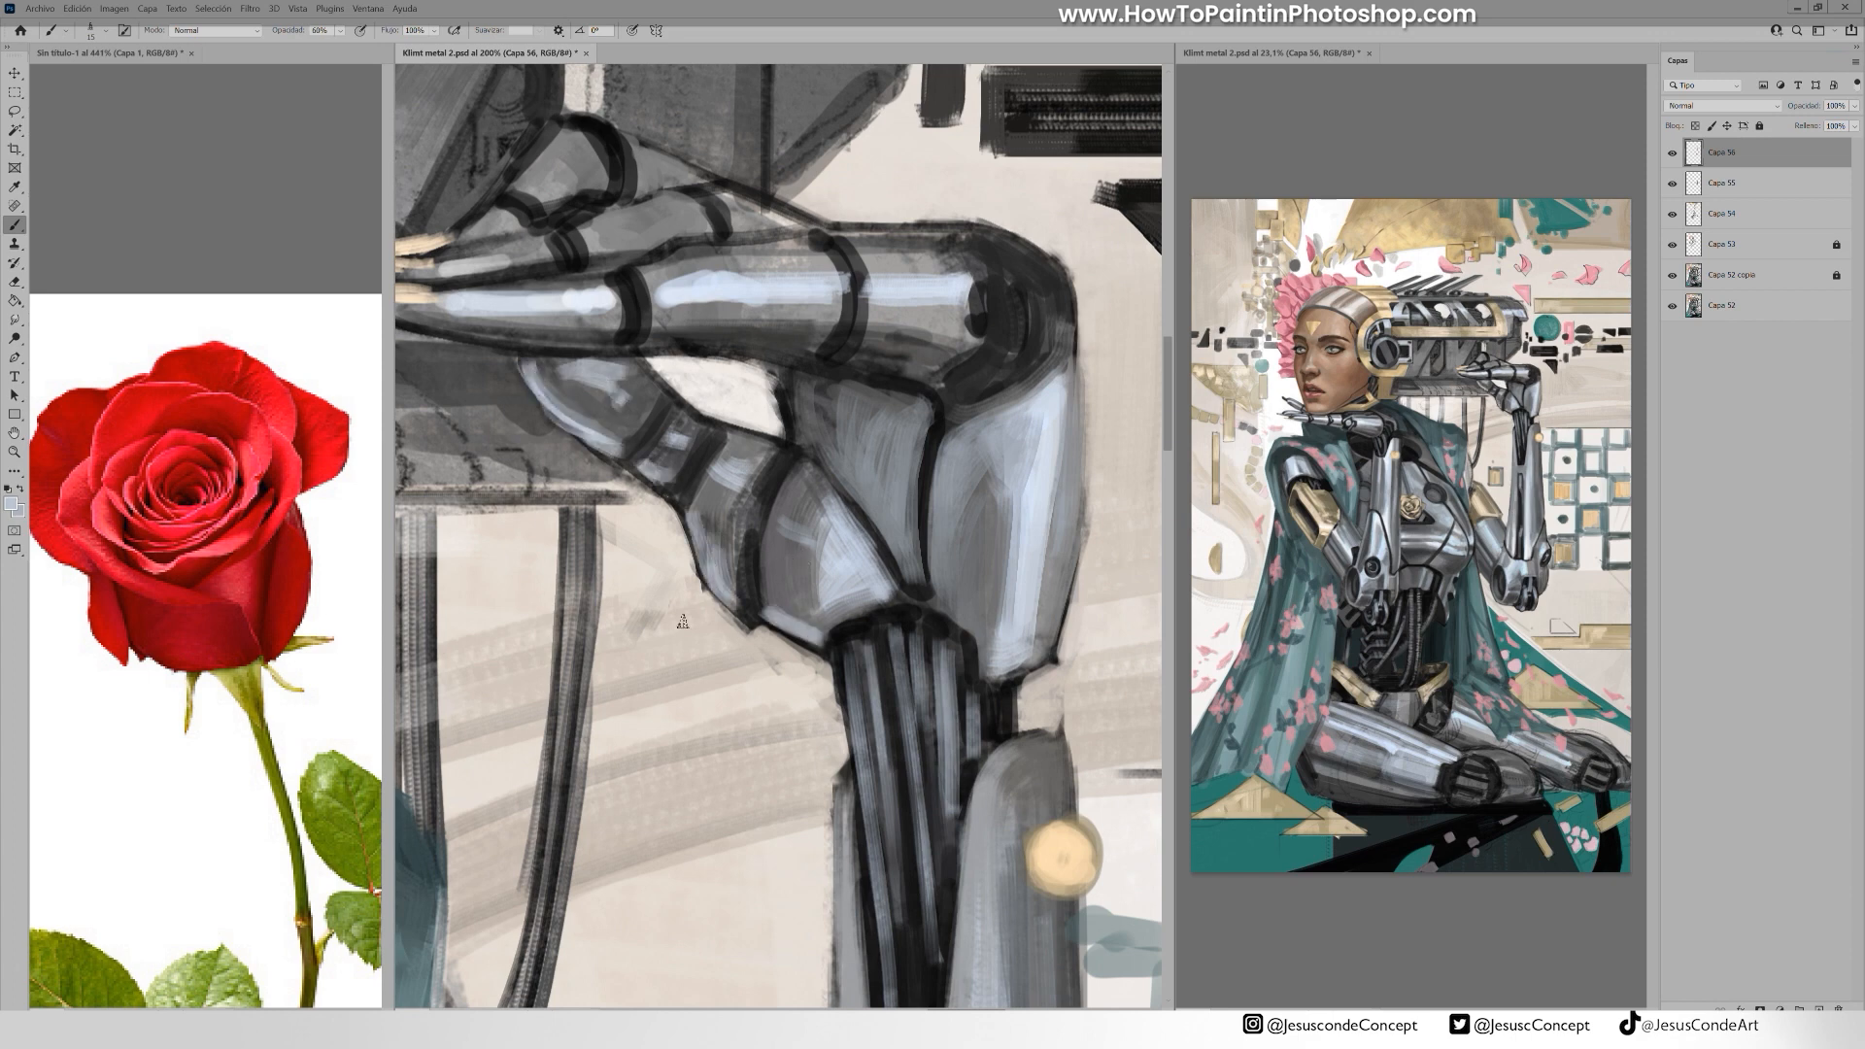
Draw a thin dark curved seam across the hand's middle and outer panels with a smaller brush
{"action": "mouse_move", "coordinate": [1000, 427]}
{"action": "left_mouse_down"}
{"action": "mouse_move", "coordinate": [884, 475]}
{"action": "mouse_move", "coordinate": [816, 624]}
{"action": "left_mouse_up"}
{"action": "left_click", "coordinate": [813, 511], "text": "alt"}
{"action": "key", "text": "["}
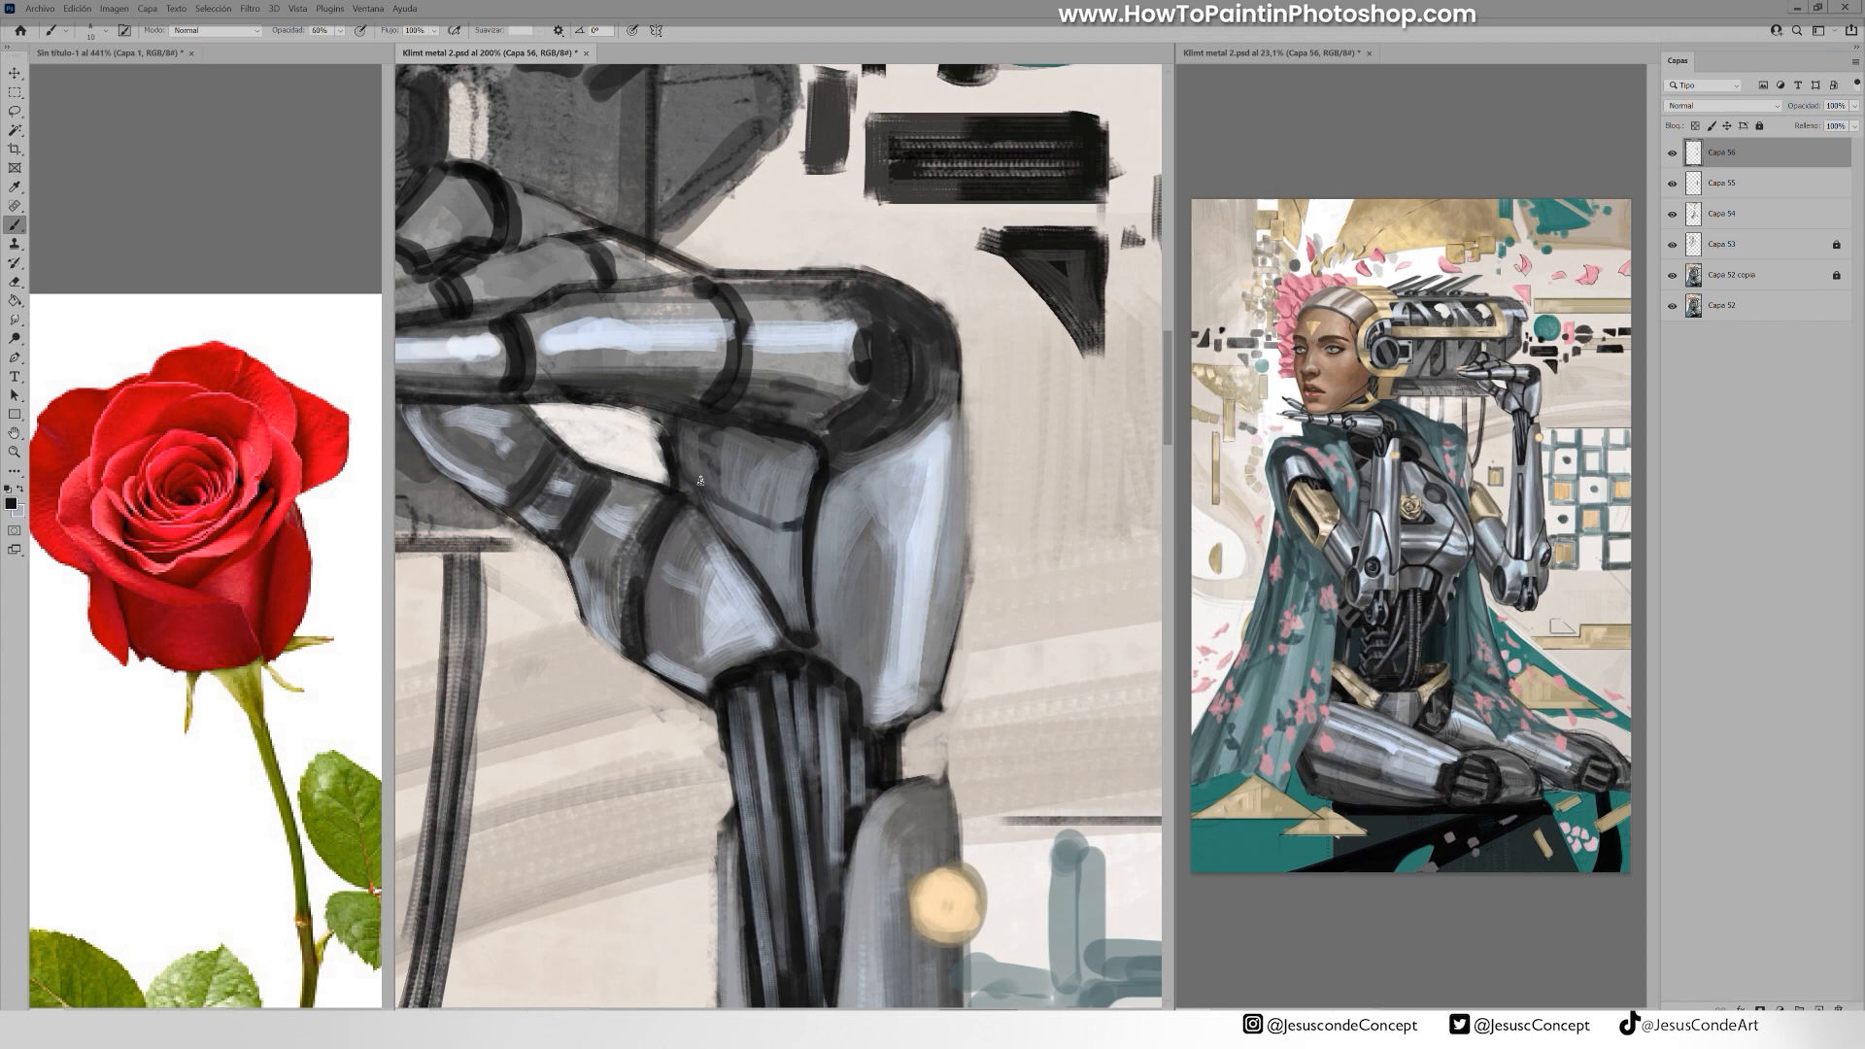
{"action": "left_click_drag", "start_coordinate": [956, 525], "coordinate": [880, 540]}
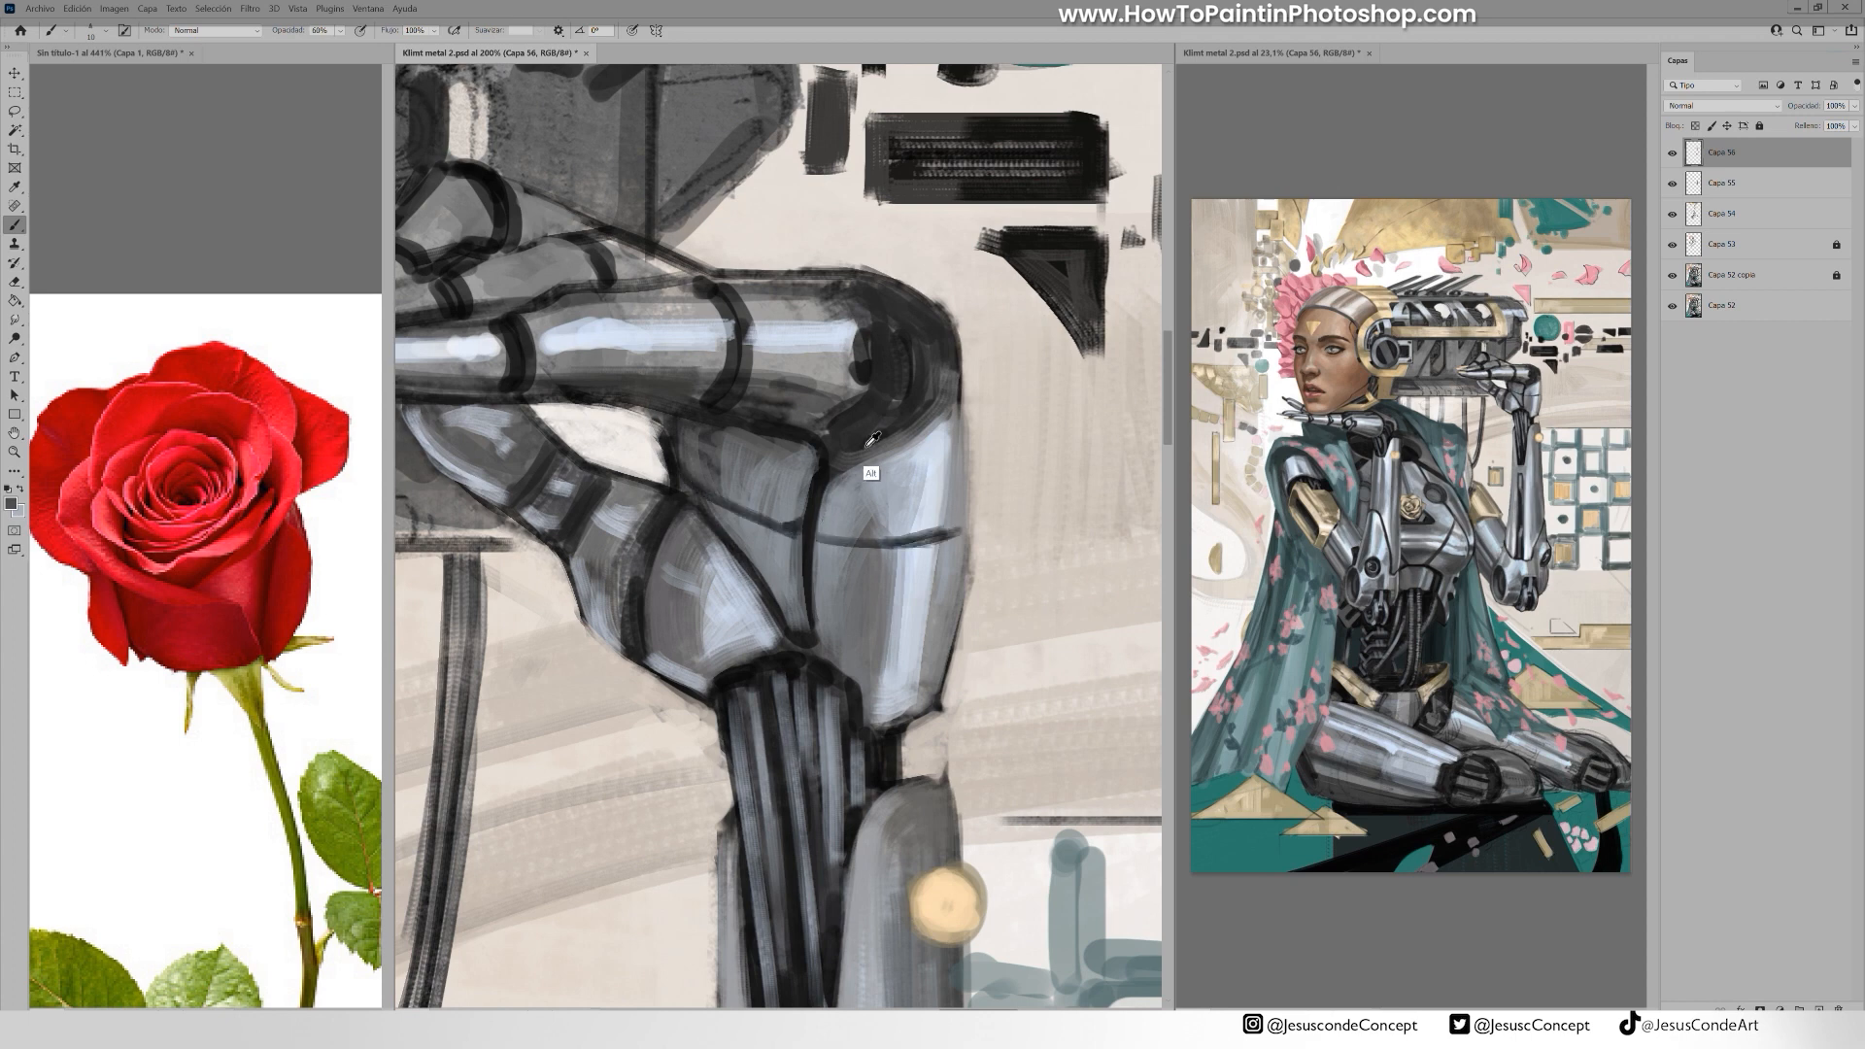
Paint the dark knuckle joint as a lighter blue-gray disc with a curved plate beneath it
{"action": "left_click", "coordinate": [903, 349], "text": "alt"}
{"action": "left_click_drag", "start_coordinate": [918, 325], "coordinate": [915, 402]}
{"action": "key", "text": "]"}
{"action": "mouse_move", "coordinate": [927, 394]}
{"action": "left_mouse_down"}
{"action": "mouse_move", "coordinate": [840, 435]}
{"action": "mouse_move", "coordinate": [772, 389]}
{"action": "left_mouse_up"}
{"action": "mouse_move", "coordinate": [573, 371]}
{"action": "left_mouse_down"}
{"action": "mouse_move", "coordinate": [661, 370]}
{"action": "mouse_move", "coordinate": [564, 340]}
{"action": "mouse_move", "coordinate": [544, 297]}
{"action": "mouse_move", "coordinate": [836, 291]}
{"action": "mouse_move", "coordinate": [832, 314]}
{"action": "left_mouse_up"}
{"action": "left_click_drag", "start_coordinate": [680, 335], "coordinate": [924, 311], "text": "space"}
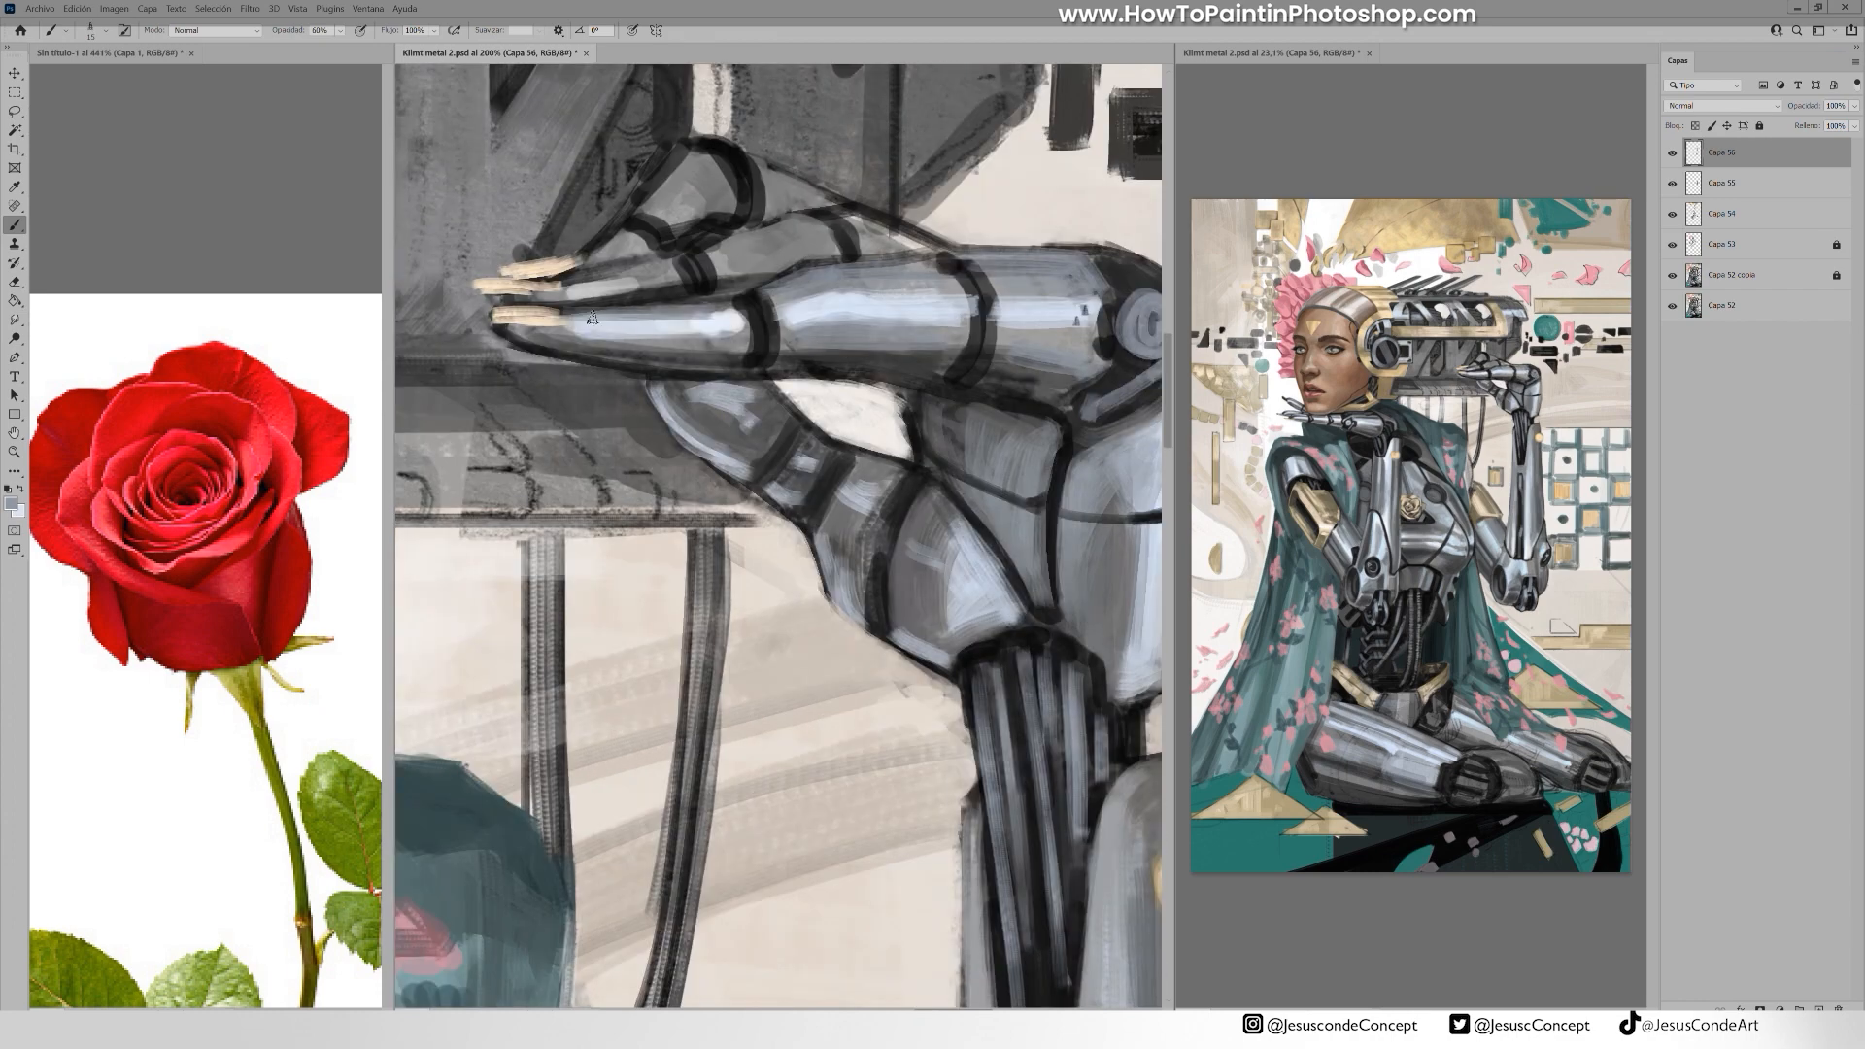
Model the lower fingertip and the upper fingers with blue-gray strokes and pale highlights
{"action": "left_click_drag", "start_coordinate": [735, 300], "coordinate": [588, 320]}
{"action": "mouse_move", "coordinate": [743, 361]}
{"action": "left_mouse_down"}
{"action": "mouse_move", "coordinate": [523, 335]}
{"action": "mouse_move", "coordinate": [644, 363]}
{"action": "left_mouse_up"}
{"action": "left_click_drag", "start_coordinate": [568, 295], "coordinate": [677, 282]}
{"action": "mouse_move", "coordinate": [813, 241]}
{"action": "left_mouse_down"}
{"action": "mouse_move", "coordinate": [709, 280]}
{"action": "mouse_move", "coordinate": [574, 280]}
{"action": "left_mouse_up"}
{"action": "left_click_drag", "start_coordinate": [682, 255], "coordinate": [814, 222]}
{"action": "mouse_move", "coordinate": [834, 215]}
{"action": "left_mouse_down"}
{"action": "mouse_move", "coordinate": [888, 225]}
{"action": "mouse_move", "coordinate": [731, 298]}
{"action": "left_mouse_up"}
{"action": "left_click_drag", "start_coordinate": [715, 291], "coordinate": [770, 318]}
{"action": "left_click_drag", "start_coordinate": [611, 283], "coordinate": [627, 237]}
{"action": "mouse_move", "coordinate": [641, 277]}
{"action": "left_mouse_down", "text": "space"}
{"action": "mouse_move", "coordinate": [833, 305]}
{"action": "mouse_move", "coordinate": [658, 386]}
{"action": "left_mouse_up", "text": "space"}
Add bright near-white highlights to the hand's outer panel, the forearm plate and the rounded lower panel
{"action": "left_click", "coordinate": [7, 490]}
{"action": "left_click_drag", "start_coordinate": [597, 325], "coordinate": [384, 330], "text": "space"}
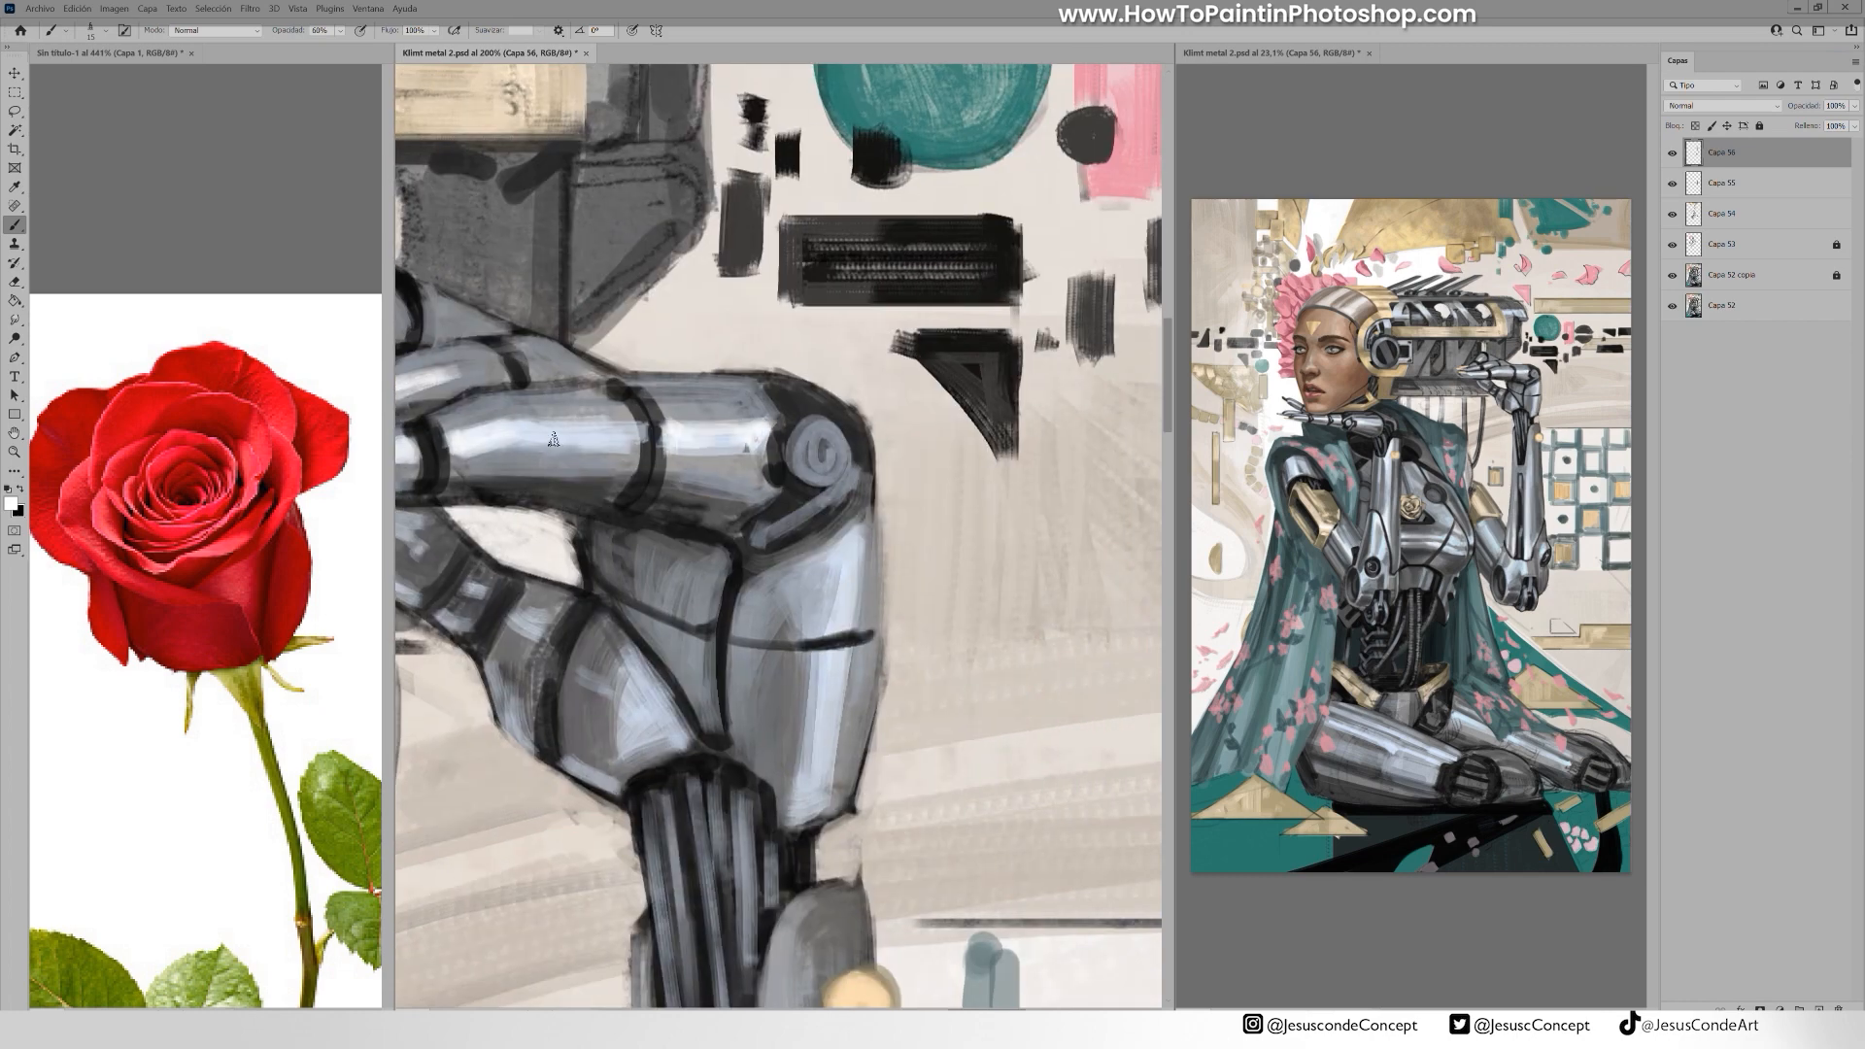
{"action": "mouse_move", "coordinate": [773, 717]}
{"action": "left_mouse_down"}
{"action": "mouse_move", "coordinate": [772, 772]}
{"action": "mouse_move", "coordinate": [803, 412]}
{"action": "left_mouse_up"}
{"action": "left_click_drag", "start_coordinate": [833, 490], "coordinate": [817, 668]}
{"action": "left_click_drag", "start_coordinate": [812, 741], "coordinate": [827, 369], "text": "space"}
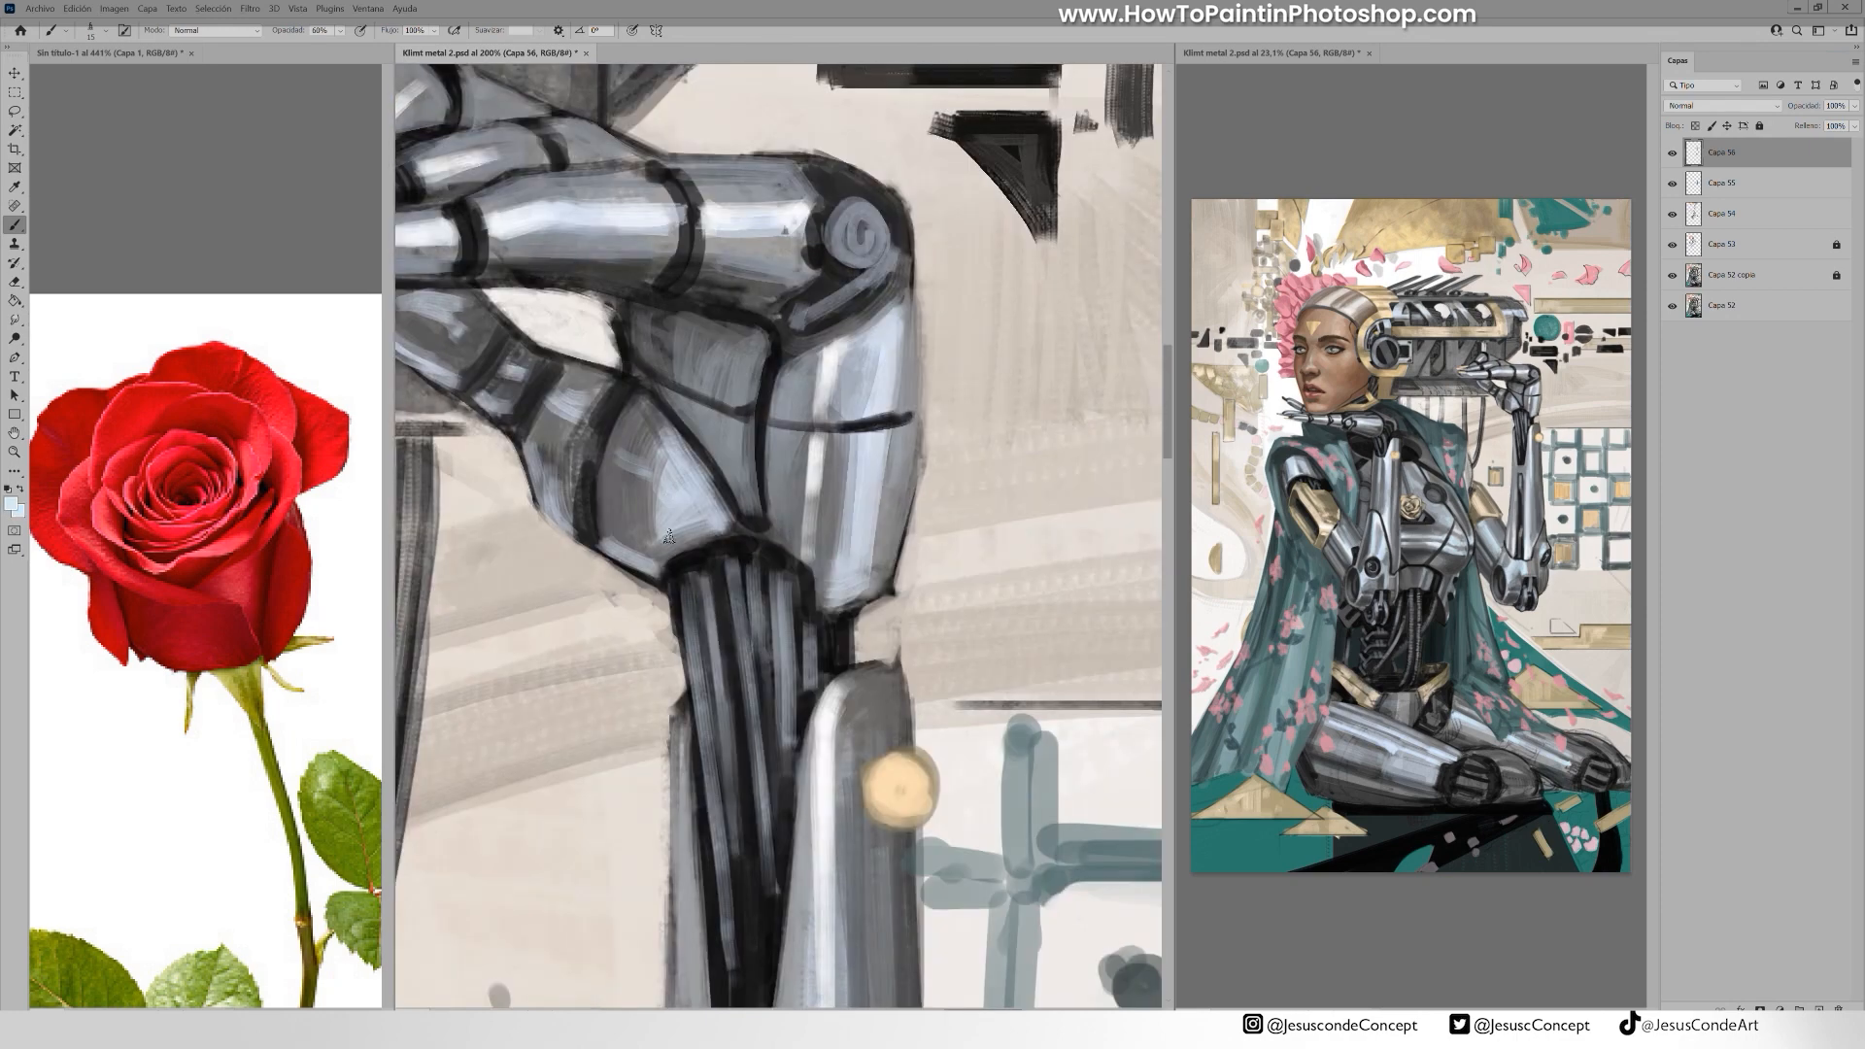
{"action": "left_click_drag", "start_coordinate": [661, 478], "coordinate": [670, 539]}
{"action": "left_click_drag", "start_coordinate": [680, 523], "coordinate": [671, 556]}
{"action": "left_click_drag", "start_coordinate": [814, 449], "coordinate": [807, 549]}
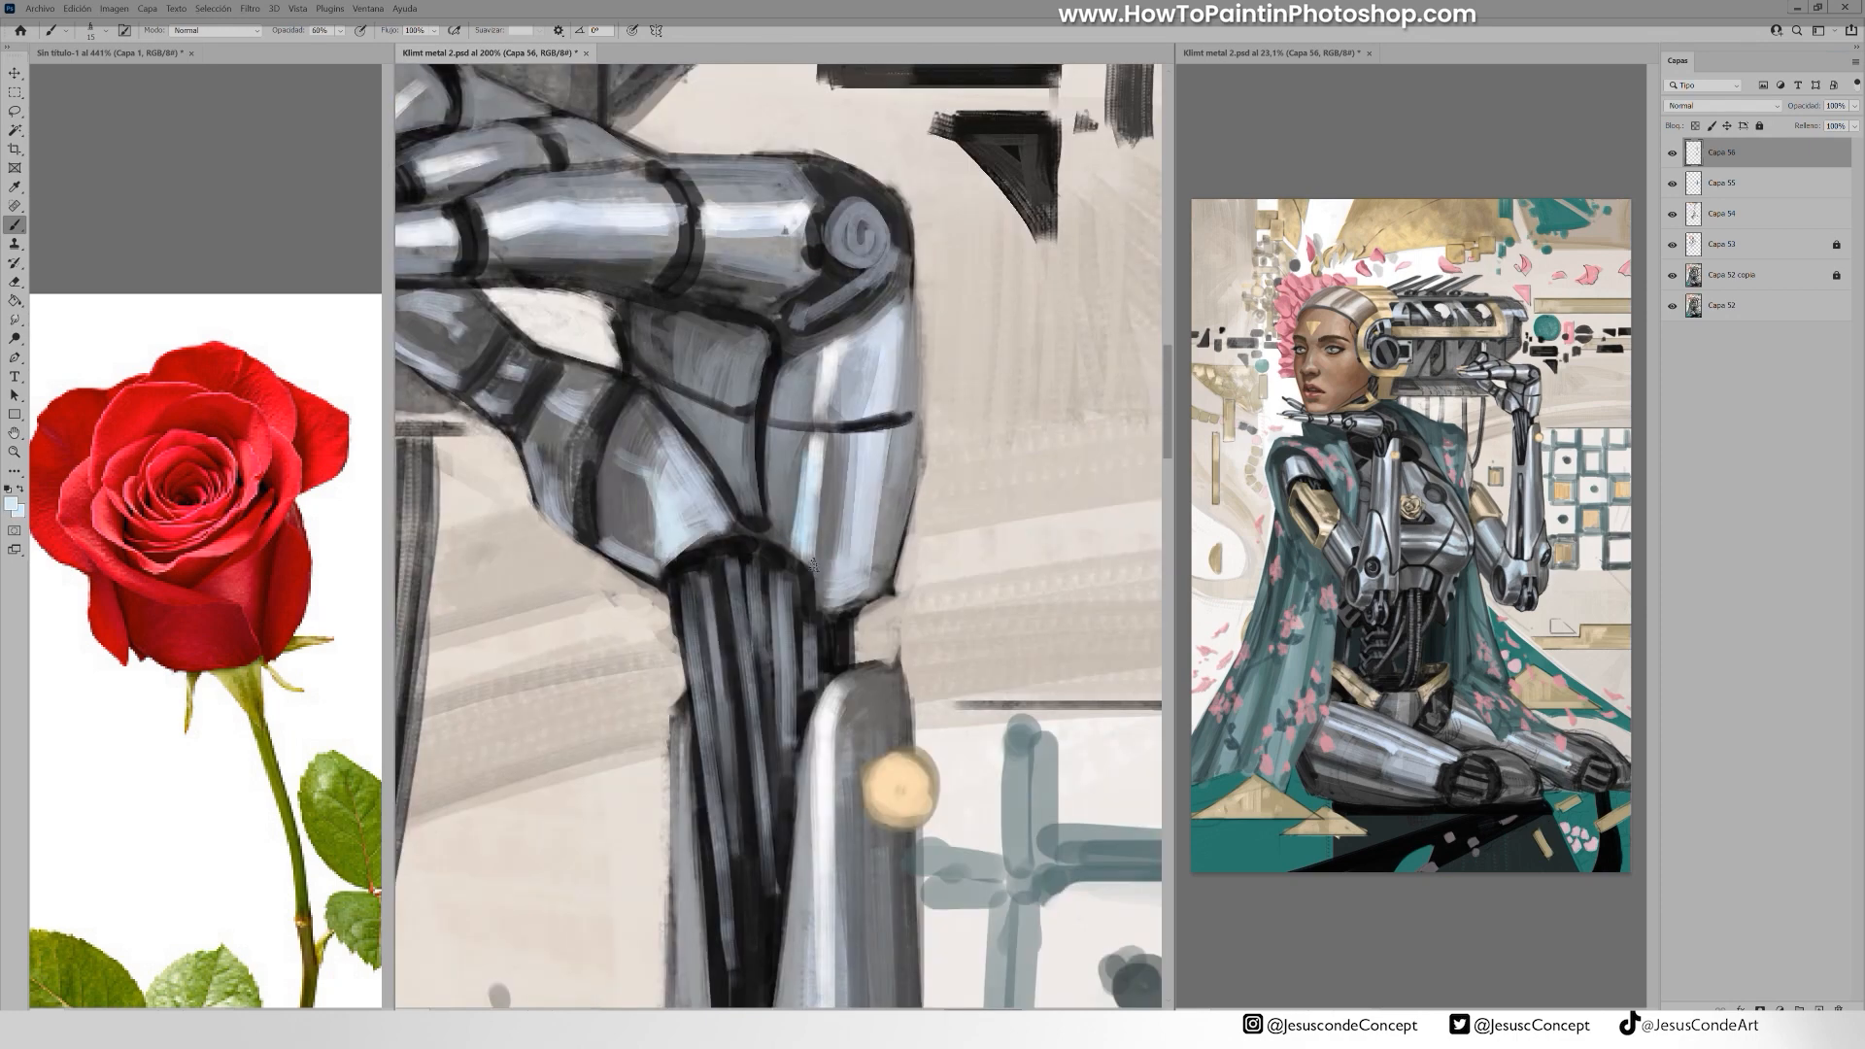
{"action": "left_click_drag", "start_coordinate": [828, 363], "coordinate": [821, 406]}
Brighten the lower and middle fingers with pale blue strokes and darken the upper finger's outline
{"action": "mouse_move", "coordinate": [758, 242]}
{"action": "left_mouse_down"}
{"action": "mouse_move", "coordinate": [812, 355]}
{"action": "mouse_move", "coordinate": [836, 346]}
{"action": "left_mouse_up"}
{"action": "left_click_drag", "start_coordinate": [775, 375], "coordinate": [847, 377]}
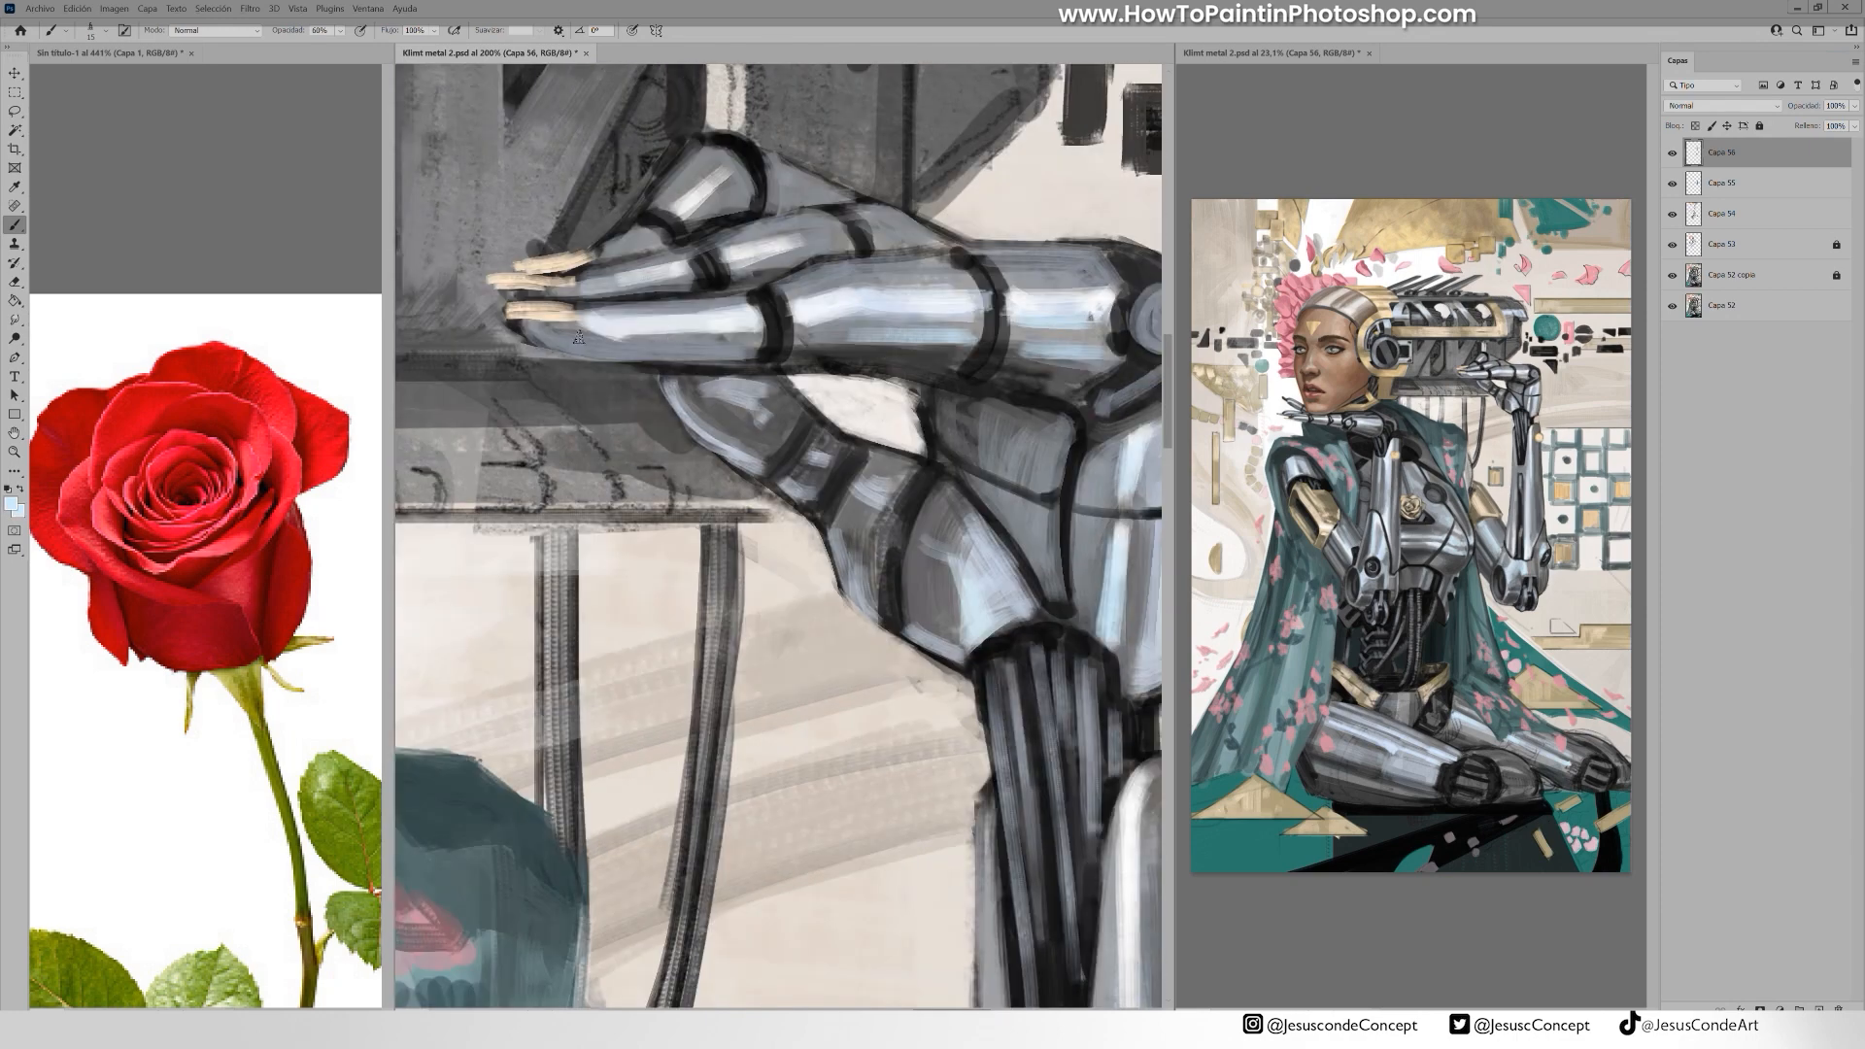
{"action": "left_click_drag", "start_coordinate": [554, 335], "coordinate": [758, 337]}
{"action": "left_click_drag", "start_coordinate": [592, 289], "coordinate": [705, 276]}
{"action": "left_click_drag", "start_coordinate": [600, 253], "coordinate": [599, 359], "text": "space"}
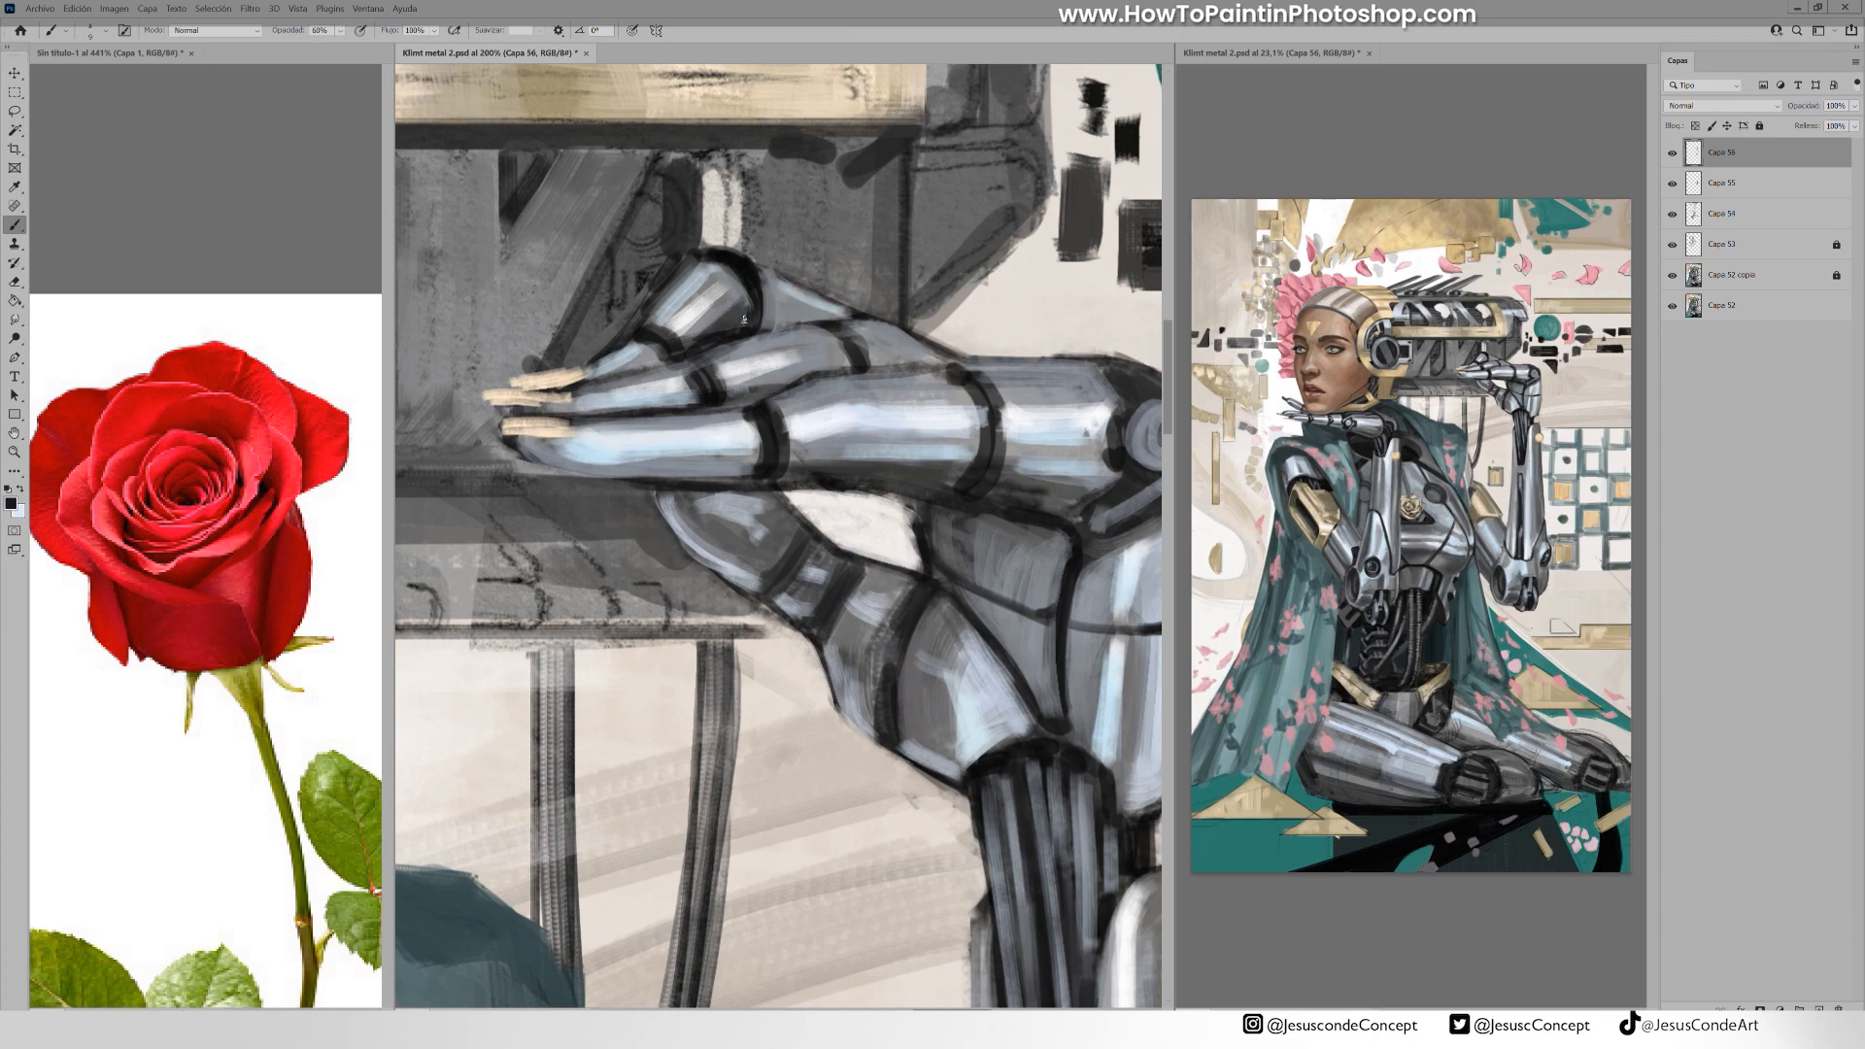
{"action": "left_click_drag", "start_coordinate": [614, 335], "coordinate": [641, 284]}
{"action": "mouse_move", "coordinate": [618, 274]}
{"action": "left_mouse_down"}
{"action": "mouse_move", "coordinate": [573, 361]}
{"action": "mouse_move", "coordinate": [697, 321]}
{"action": "left_mouse_up"}
{"action": "left_click", "coordinate": [670, 369], "text": "alt"}
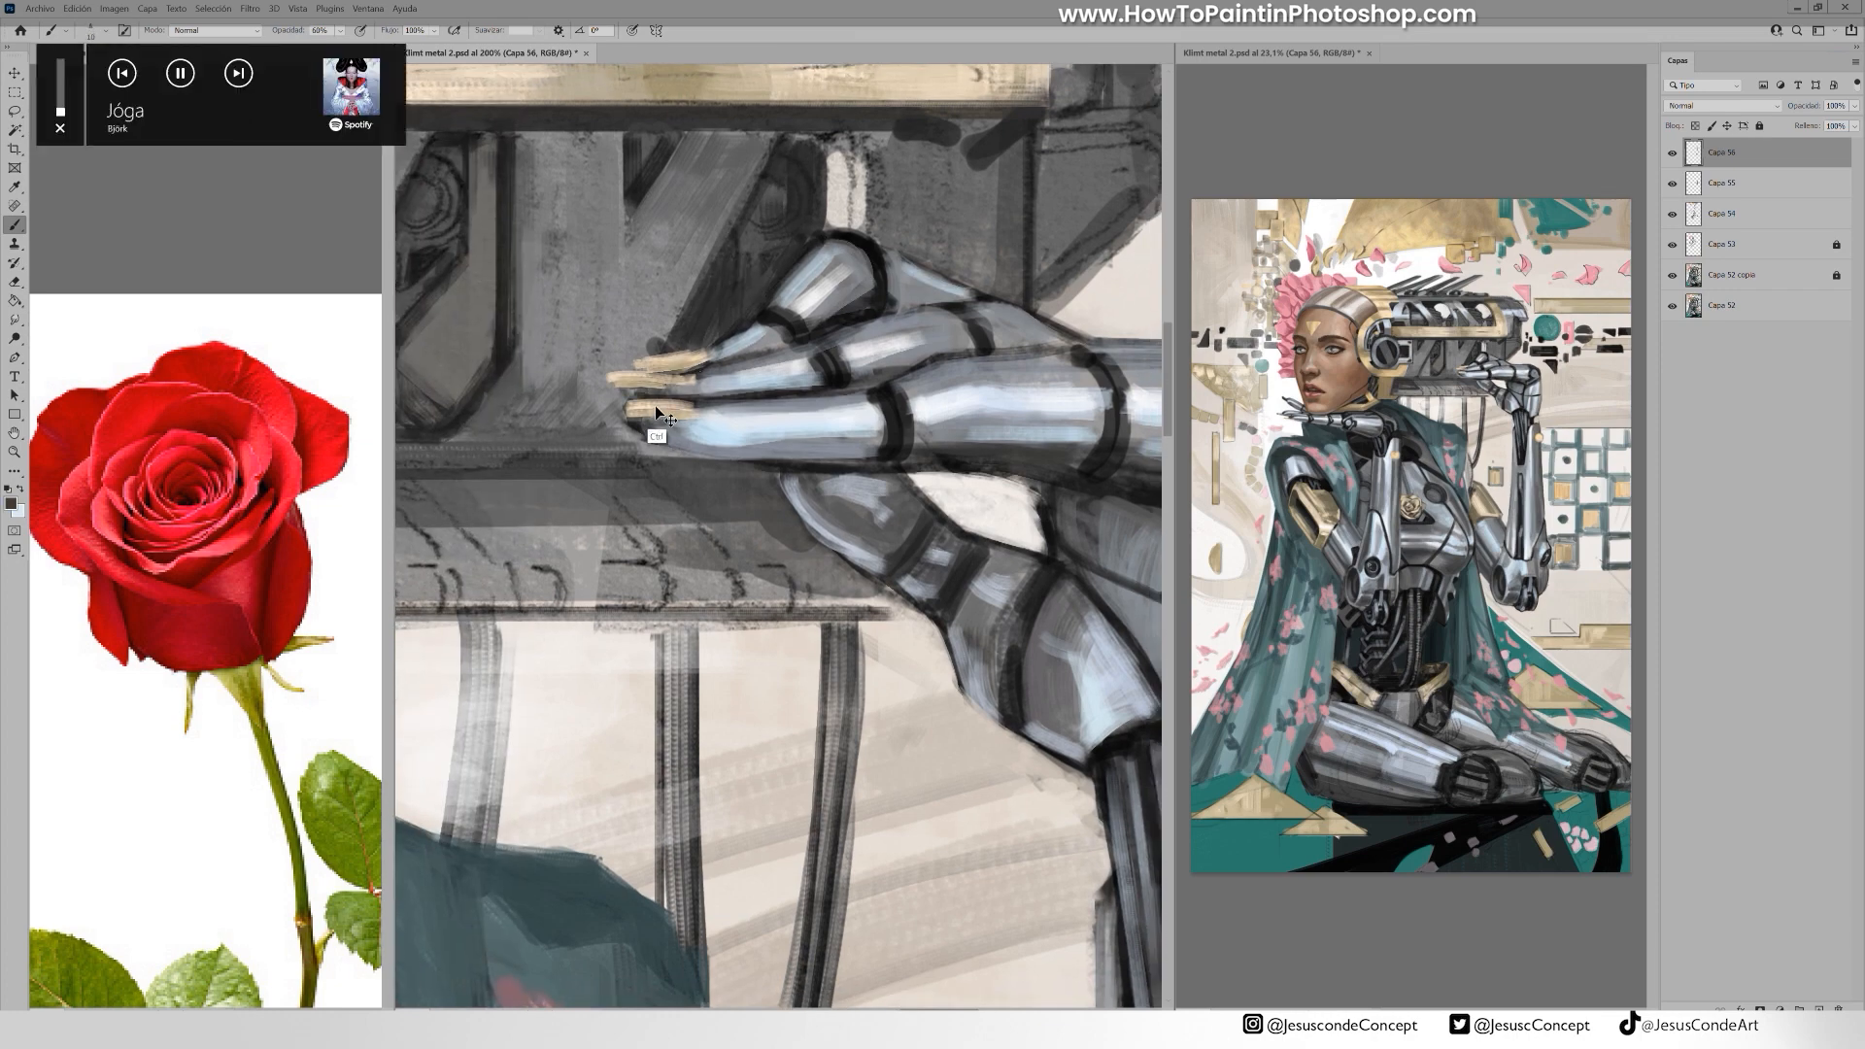
Save the painting and clean the hand's silhouette around the knuckle with sampled background color
{"action": "key", "text": "ctrl+s"}
{"action": "left_click_drag", "start_coordinate": [972, 354], "coordinate": [874, 354], "text": "ctrl+space"}
{"action": "left_click_drag", "start_coordinate": [1030, 340], "coordinate": [1127, 344], "text": "ctrl+space"}
{"action": "left_click", "coordinate": [966, 490], "text": "alt"}
{"action": "left_click", "coordinate": [966, 491], "text": "alt"}
{"action": "key", "text": "bracketright"}
{"action": "left_click_drag", "start_coordinate": [896, 366], "coordinate": [921, 442]}
{"action": "left_click_drag", "start_coordinate": [686, 398], "coordinate": [692, 447]}
{"action": "left_click_drag", "start_coordinate": [671, 255], "coordinate": [690, 296]}
{"action": "mouse_move", "coordinate": [1092, 344]}
{"action": "left_mouse_down", "text": "space"}
{"action": "mouse_move", "coordinate": [868, 351]}
{"action": "mouse_move", "coordinate": [939, 481]}
{"action": "left_mouse_up", "text": "space"}
{"action": "mouse_move", "coordinate": [981, 408]}
{"action": "left_mouse_down", "text": "space"}
{"action": "mouse_move", "coordinate": [970, 435]}
{"action": "mouse_move", "coordinate": [914, 458]}
{"action": "left_mouse_up", "text": "space"}
Smooth the nearby background at 40% opacity and trim the large black rectangle to straight edges at 100% opacity
{"action": "left_click", "coordinate": [915, 399], "text": "alt"}
{"action": "key", "text": "4"}
{"action": "key", "text": "bracketright"}
{"action": "key", "text": "bracketright"}
{"action": "key", "text": "bracketright"}
{"action": "mouse_move", "coordinate": [867, 335]}
{"action": "left_mouse_down"}
{"action": "mouse_move", "coordinate": [979, 317]}
{"action": "mouse_move", "coordinate": [1034, 336]}
{"action": "mouse_move", "coordinate": [947, 316]}
{"action": "left_mouse_up"}
{"action": "left_click", "coordinate": [1118, 299], "text": "alt"}
{"action": "key", "text": "0"}
{"action": "left_click_drag", "start_coordinate": [1082, 303], "coordinate": [1082, 386]}
{"action": "left_click_drag", "start_coordinate": [851, 388], "coordinate": [1068, 388], "text": "shift"}
{"action": "mouse_move", "coordinate": [1049, 277]}
{"action": "left_mouse_down", "text": "shift"}
{"action": "mouse_move", "coordinate": [833, 277]}
{"action": "mouse_move", "coordinate": [816, 352]}
{"action": "left_mouse_up", "text": "shift"}
{"action": "key", "text": "ctrl+z"}
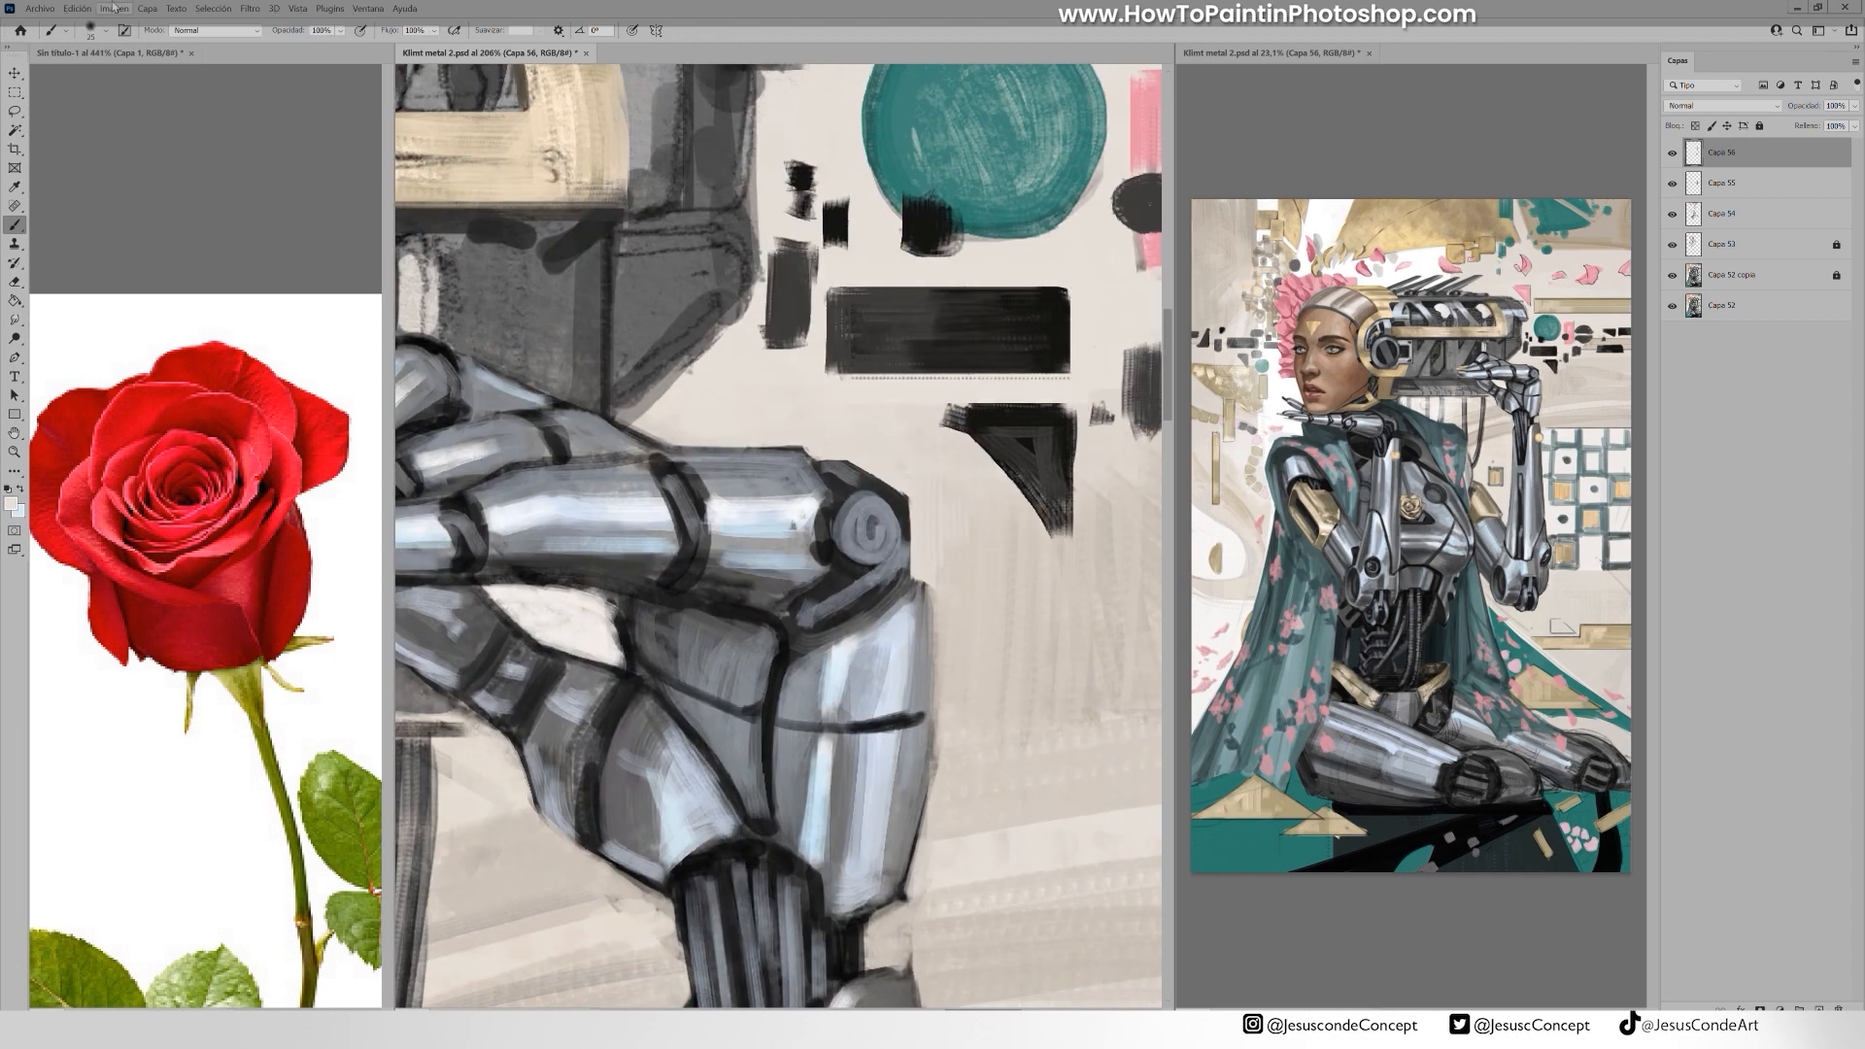
Choose another brush preset and reshape the two small black marks beside the teal circle into one L shape
{"action": "left_click", "coordinate": [105, 30]}
{"action": "left_click", "coordinate": [109, 662]}
{"action": "left_click", "coordinate": [793, 232], "text": "alt"}
{"action": "left_click_drag", "start_coordinate": [772, 243], "coordinate": [812, 243], "text": "shift"}
{"action": "left_click", "coordinate": [804, 206], "text": "alt"}
{"action": "mouse_move", "coordinate": [803, 177]}
{"action": "left_mouse_down"}
{"action": "mouse_move", "coordinate": [805, 231]}
{"action": "mouse_move", "coordinate": [837, 199]}
{"action": "left_mouse_up"}
{"action": "left_click", "coordinate": [844, 174], "text": "alt"}
{"action": "left_click_drag", "start_coordinate": [953, 114], "coordinate": [807, 234], "text": "space"}
Trim the teal circle's rim with background color and shade its interior with sampled teal at 40% opacity
{"action": "left_click", "coordinate": [877, 358], "text": "alt"}
{"action": "left_click_drag", "start_coordinate": [878, 358], "coordinate": [951, 141]}
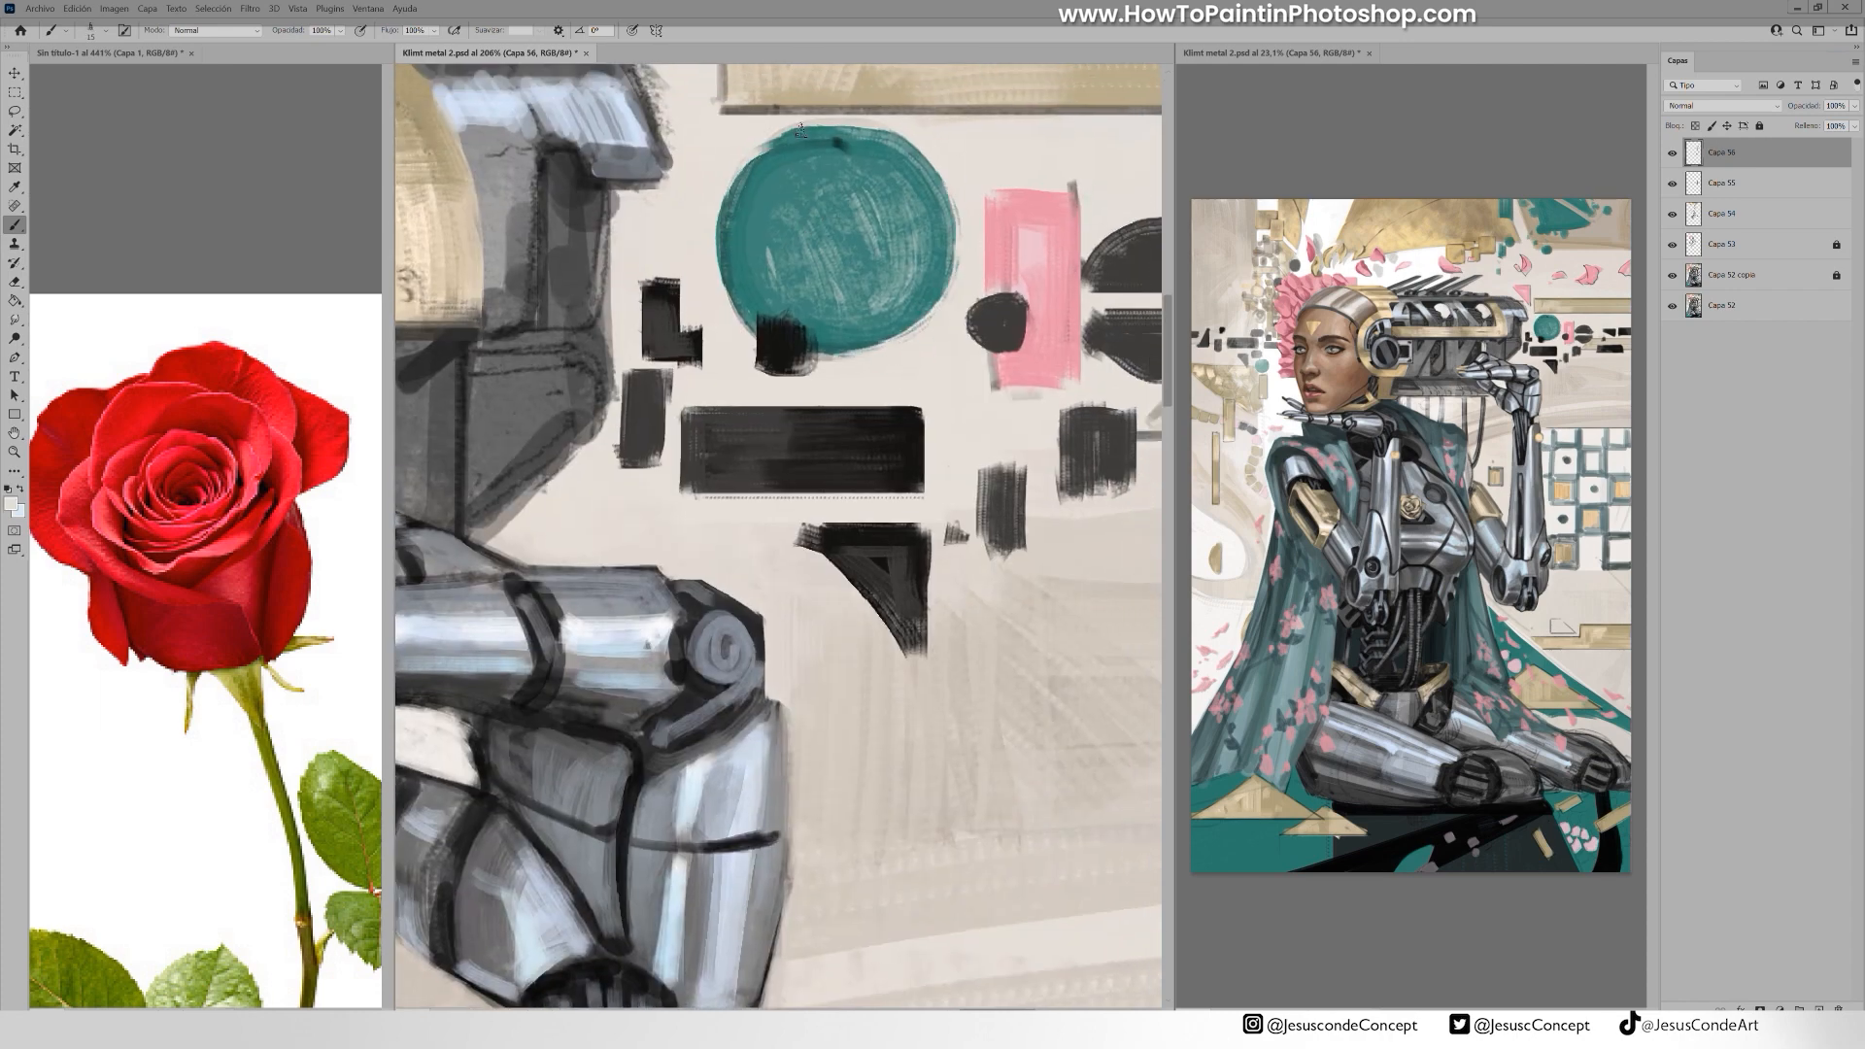
{"action": "mouse_move", "coordinate": [800, 130]}
{"action": "left_mouse_down"}
{"action": "mouse_move", "coordinate": [954, 204]}
{"action": "mouse_move", "coordinate": [909, 253]}
{"action": "left_mouse_up"}
{"action": "left_click", "coordinate": [789, 206], "text": "alt"}
{"action": "key", "text": "bracketright"}
{"action": "key", "text": "bracketright"}
{"action": "key", "text": "bracketright"}
{"action": "key", "text": "4"}
{"action": "left_click_drag", "start_coordinate": [899, 175], "coordinate": [913, 313]}
{"action": "left_click", "coordinate": [843, 187], "text": "alt"}
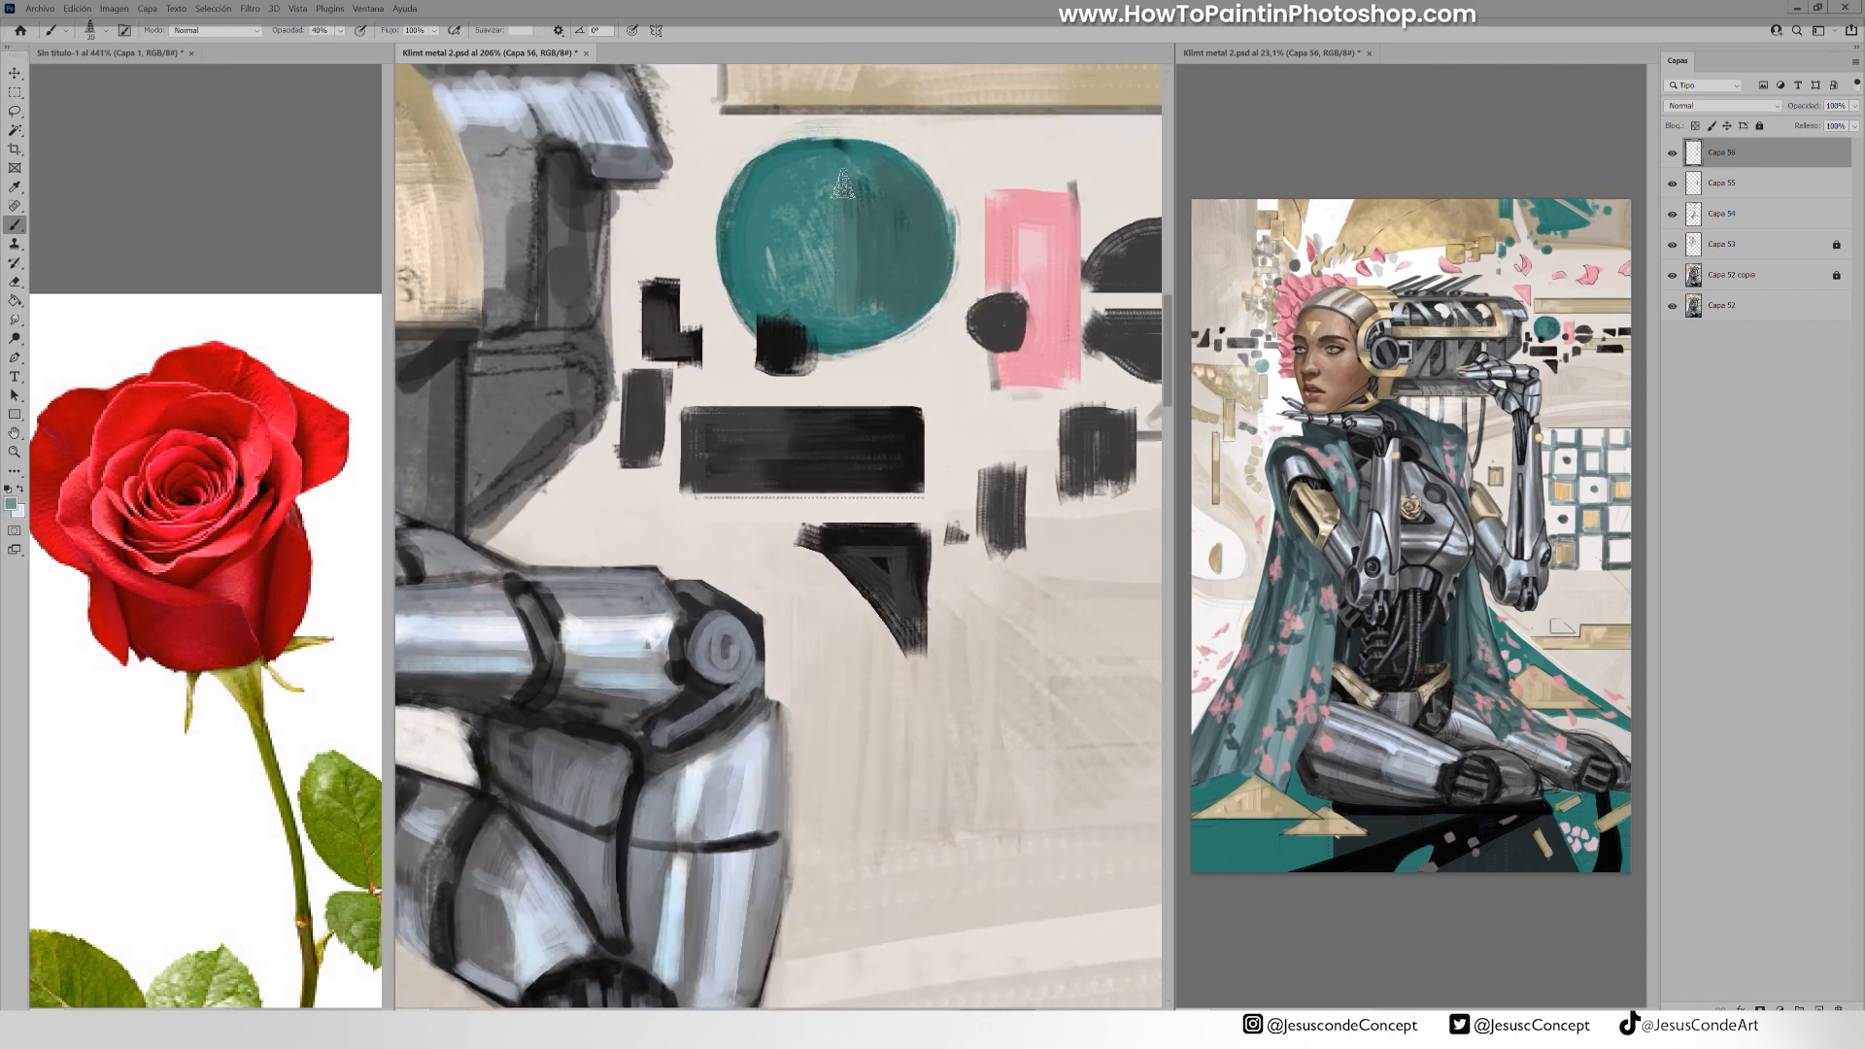
{"action": "left_click_drag", "start_coordinate": [843, 185], "coordinate": [789, 297]}
{"action": "mouse_move", "coordinate": [762, 288]}
{"action": "left_mouse_down"}
{"action": "mouse_move", "coordinate": [803, 155]}
{"action": "mouse_move", "coordinate": [761, 301]}
{"action": "left_mouse_up"}
{"action": "mouse_move", "coordinate": [773, 303]}
{"action": "left_mouse_down"}
{"action": "mouse_move", "coordinate": [878, 282]}
{"action": "mouse_move", "coordinate": [799, 294]}
{"action": "mouse_move", "coordinate": [860, 194]}
{"action": "mouse_move", "coordinate": [863, 259]}
{"action": "left_mouse_up"}
Refine the teal circle's rim and the edges of the black square overlapping it with a smaller brush
{"action": "left_click", "coordinate": [892, 260], "text": "alt"}
{"action": "left_click", "coordinate": [812, 161], "text": "alt"}
{"action": "key", "text": "bracketleft"}
{"action": "key", "text": "bracketleft"}
{"action": "mouse_move", "coordinate": [832, 349]}
{"action": "left_mouse_down"}
{"action": "mouse_move", "coordinate": [926, 312]}
{"action": "mouse_move", "coordinate": [935, 220]}
{"action": "left_mouse_up"}
{"action": "mouse_move", "coordinate": [934, 214]}
{"action": "left_mouse_down"}
{"action": "mouse_move", "coordinate": [826, 144]}
{"action": "mouse_move", "coordinate": [736, 318]}
{"action": "left_mouse_up"}
{"action": "left_click", "coordinate": [902, 204], "text": "alt"}
{"action": "left_click_drag", "start_coordinate": [859, 160], "coordinate": [768, 190]}
{"action": "mouse_move", "coordinate": [803, 190]}
{"action": "left_mouse_down"}
{"action": "mouse_move", "coordinate": [758, 270]}
{"action": "mouse_move", "coordinate": [806, 363]}
{"action": "left_mouse_up"}
Round off the small black dot and fill the pink rectangle with sampled pinks, squaring its edges
{"action": "left_click_drag", "start_coordinate": [997, 263], "coordinate": [889, 283]}
{"action": "mouse_move", "coordinate": [890, 325]}
{"action": "left_mouse_down"}
{"action": "mouse_move", "coordinate": [903, 364]}
{"action": "mouse_move", "coordinate": [874, 328]}
{"action": "left_mouse_up"}
{"action": "left_click", "coordinate": [925, 303], "text": "alt"}
{"action": "mouse_move", "coordinate": [896, 229]}
{"action": "left_mouse_down"}
{"action": "mouse_move", "coordinate": [896, 292]}
{"action": "mouse_move", "coordinate": [956, 230]}
{"action": "left_mouse_up"}
{"action": "mouse_move", "coordinate": [956, 233]}
{"action": "left_mouse_down"}
{"action": "mouse_move", "coordinate": [954, 340]}
{"action": "mouse_move", "coordinate": [898, 307]}
{"action": "left_mouse_up"}
{"action": "left_click", "coordinate": [939, 373], "text": "alt"}
{"action": "left_click_drag", "start_coordinate": [883, 381], "coordinate": [884, 406]}
{"action": "left_click_drag", "start_coordinate": [884, 406], "coordinate": [962, 404]}
{"action": "left_click", "coordinate": [959, 379], "text": "alt"}
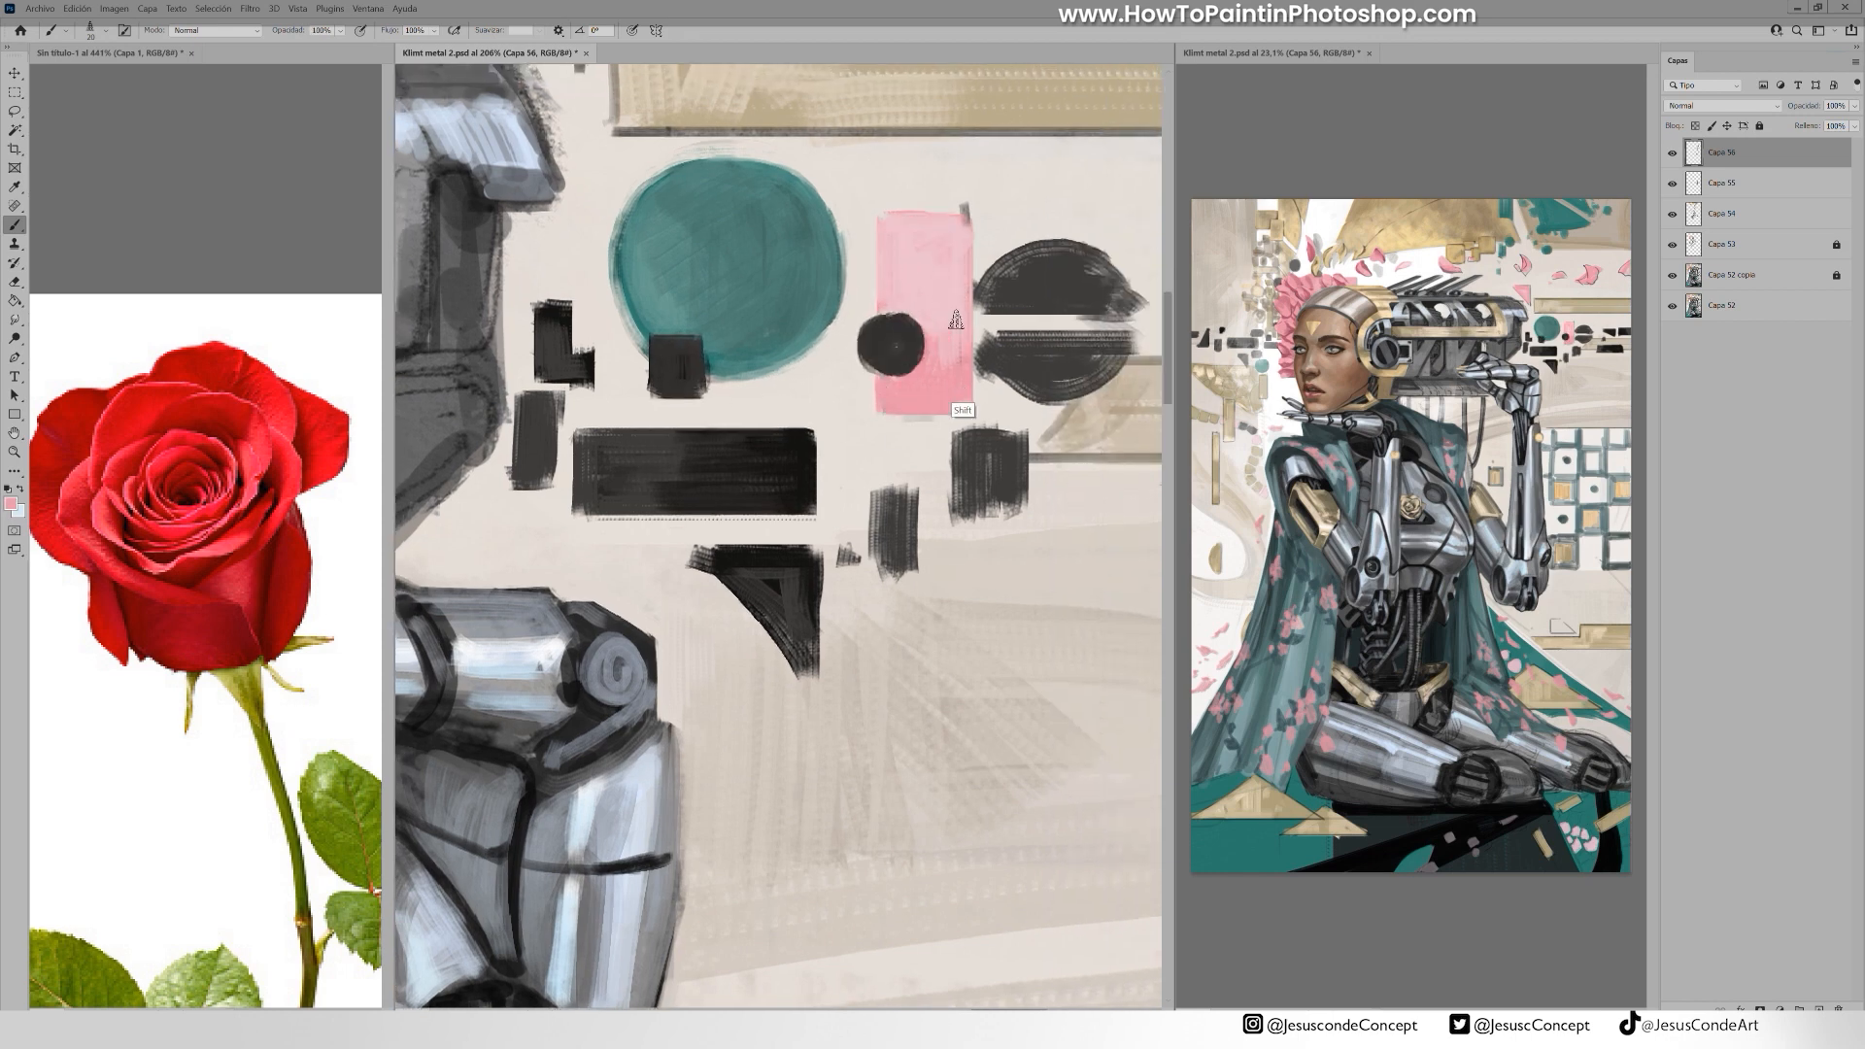
{"action": "left_click_drag", "start_coordinate": [954, 324], "coordinate": [948, 272]}
Touch up the lower black half-ellipse beside the pink rectangle and save the painting
{"action": "left_click", "coordinate": [1034, 371], "text": "alt"}
{"action": "left_click_drag", "start_coordinate": [985, 365], "coordinate": [1030, 397]}
{"action": "mouse_move", "coordinate": [1029, 361]}
{"action": "left_mouse_down"}
{"action": "mouse_move", "coordinate": [923, 373]}
{"action": "mouse_move", "coordinate": [937, 324]}
{"action": "mouse_move", "coordinate": [1028, 311]}
{"action": "mouse_move", "coordinate": [1006, 384]}
{"action": "left_mouse_up"}
{"action": "left_click", "coordinate": [973, 296], "text": "alt"}
{"action": "key", "text": "ctrl+s"}
Repaint the headgear's end section beside the curved gold band with sampled dark grays at 50% opacity
{"action": "left_click_drag", "start_coordinate": [585, 309], "coordinate": [1139, 496]}
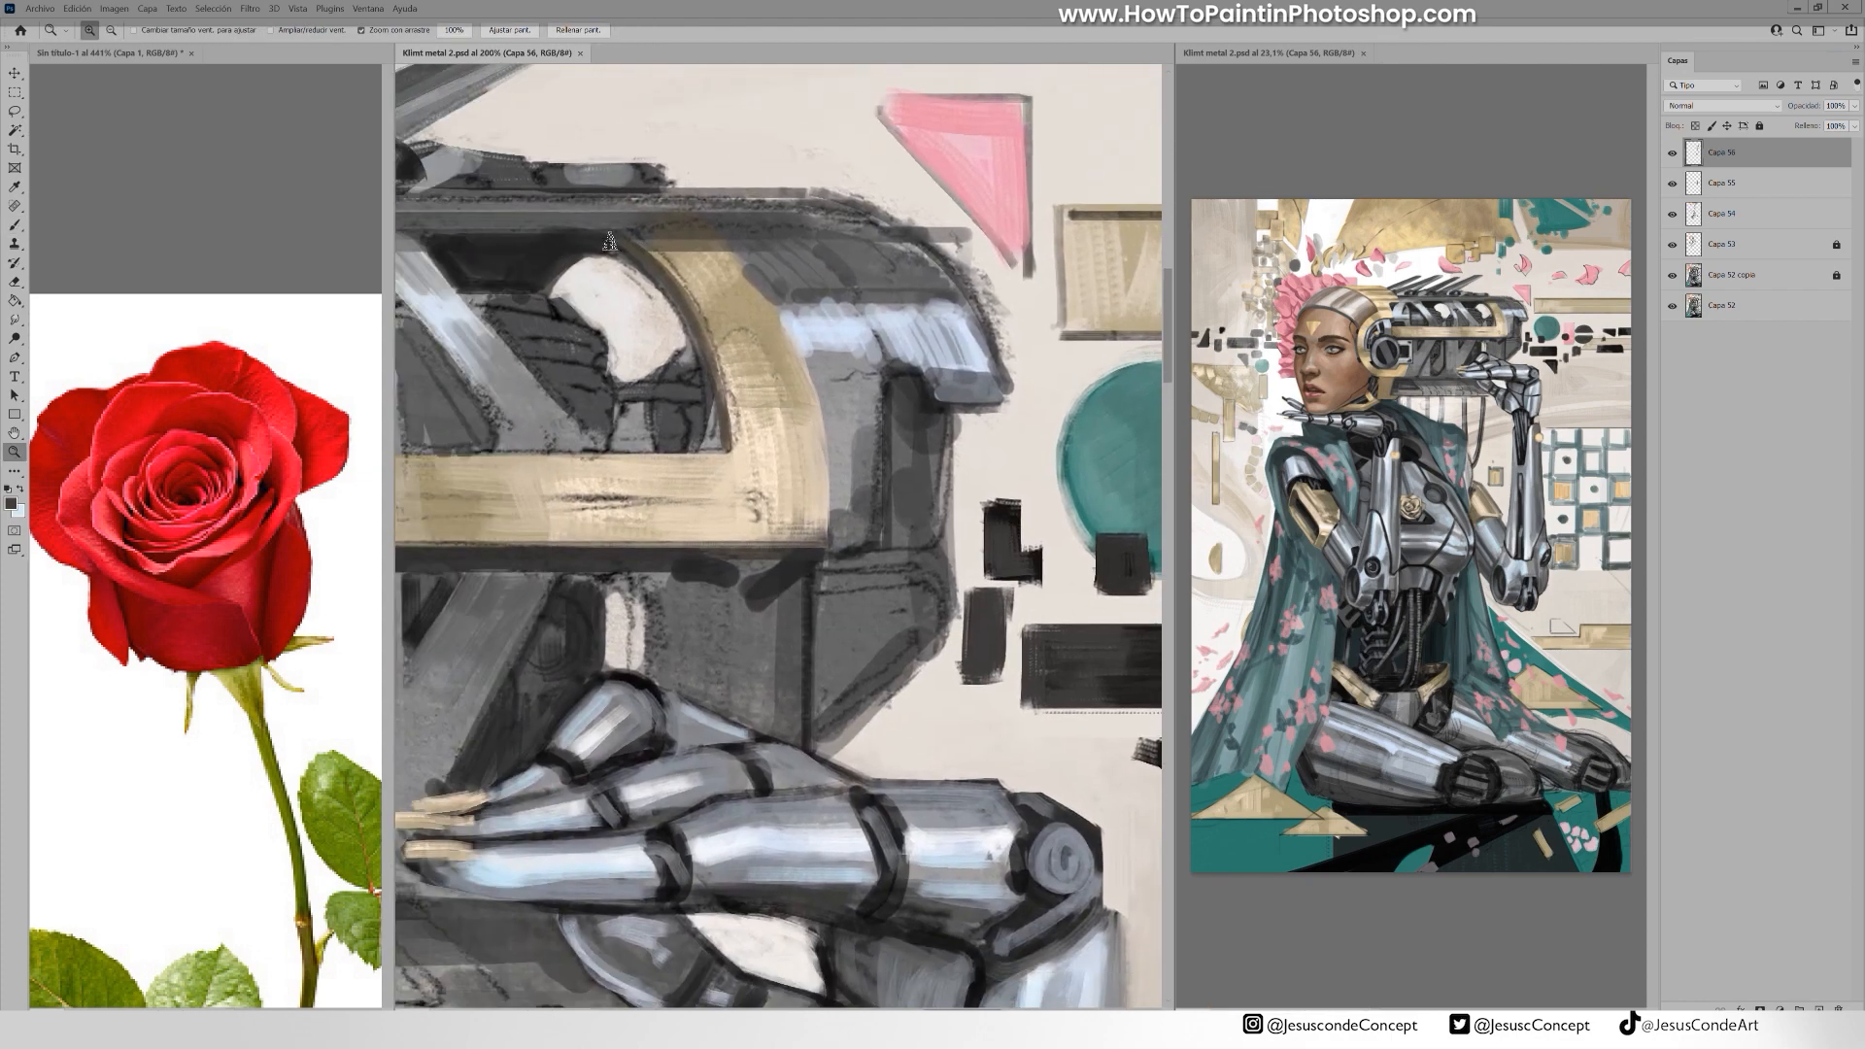
{"action": "left_click", "coordinate": [756, 276], "text": "alt"}
{"action": "mouse_move", "coordinate": [758, 278]}
{"action": "left_mouse_down"}
{"action": "mouse_move", "coordinate": [805, 361]}
{"action": "mouse_move", "coordinate": [827, 534]}
{"action": "left_mouse_up"}
{"action": "key", "text": "5"}
{"action": "mouse_move", "coordinate": [804, 353]}
{"action": "left_mouse_down"}
{"action": "mouse_move", "coordinate": [853, 544]}
{"action": "mouse_move", "coordinate": [860, 524]}
{"action": "left_mouse_up"}
{"action": "mouse_move", "coordinate": [841, 498]}
{"action": "left_mouse_down"}
{"action": "mouse_move", "coordinate": [867, 550]}
{"action": "mouse_move", "coordinate": [878, 458]}
{"action": "mouse_move", "coordinate": [921, 482]}
{"action": "left_mouse_up"}
{"action": "left_click", "coordinate": [865, 515], "text": "alt"}
{"action": "mouse_move", "coordinate": [928, 461]}
{"action": "left_mouse_down"}
{"action": "mouse_move", "coordinate": [709, 459]}
{"action": "mouse_move", "coordinate": [904, 476]}
{"action": "left_mouse_up"}
Smooth the corner of the headgear's gold frame and its adjoining gray panel with broad sampled strokes
{"action": "left_click", "coordinate": [656, 464], "text": "alt"}
{"action": "left_click_drag", "start_coordinate": [764, 490], "coordinate": [762, 579]}
{"action": "mouse_move", "coordinate": [785, 496]}
{"action": "left_mouse_down"}
{"action": "mouse_move", "coordinate": [818, 616]}
{"action": "mouse_move", "coordinate": [898, 630]}
{"action": "left_mouse_up"}
{"action": "left_click_drag", "start_coordinate": [911, 488], "coordinate": [911, 631]}
{"action": "left_click_drag", "start_coordinate": [870, 488], "coordinate": [769, 488]}
{"action": "left_click_drag", "start_coordinate": [952, 459], "coordinate": [1047, 455]}
Repaint the upper gray panel and corner of the headgear's end section with sampled grays
{"action": "left_click", "coordinate": [974, 241], "text": "alt"}
{"action": "left_click_drag", "start_coordinate": [942, 257], "coordinate": [1107, 277]}
{"action": "left_click_drag", "start_coordinate": [946, 166], "coordinate": [936, 274]}
{"action": "left_click_drag", "start_coordinate": [902, 311], "coordinate": [1033, 313]}
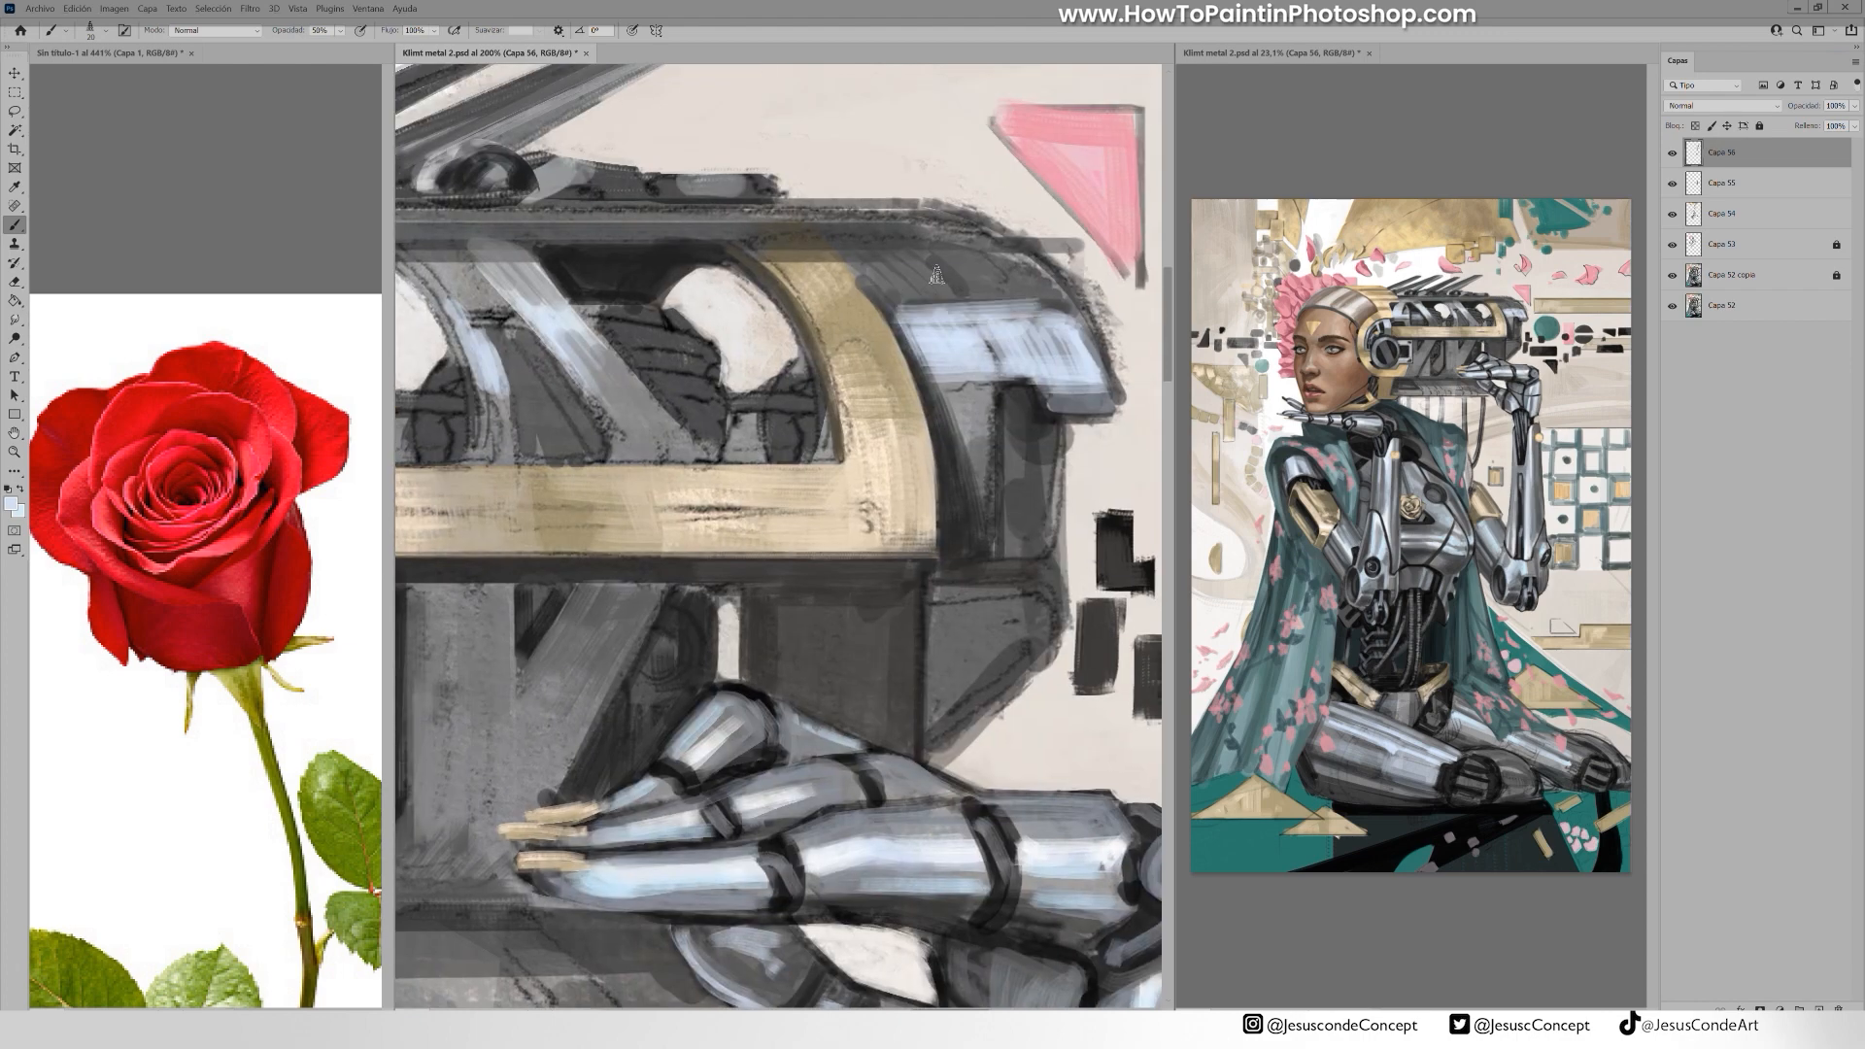
{"action": "left_click_drag", "start_coordinate": [861, 268], "coordinate": [1038, 276]}
{"action": "mouse_move", "coordinate": [853, 257]}
{"action": "left_mouse_down"}
{"action": "mouse_move", "coordinate": [1014, 264]}
{"action": "mouse_move", "coordinate": [985, 249]}
{"action": "left_mouse_up"}
{"action": "left_click", "coordinate": [825, 189], "text": "alt"}
{"action": "mouse_move", "coordinate": [957, 134]}
{"action": "left_mouse_down"}
{"action": "mouse_move", "coordinate": [712, 188]}
{"action": "mouse_move", "coordinate": [863, 387]}
{"action": "mouse_move", "coordinate": [877, 453]}
{"action": "left_mouse_up"}
Clean up the side edges of the headgear's end section with sampled colors at 100% opacity
{"action": "left_click", "coordinate": [714, 189], "text": "alt"}
{"action": "key", "text": "0"}
{"action": "left_click_drag", "start_coordinate": [825, 309], "coordinate": [940, 206]}
{"action": "left_click_drag", "start_coordinate": [925, 377], "coordinate": [938, 502]}
{"action": "left_click", "coordinate": [906, 375], "text": "alt"}
{"action": "left_click_drag", "start_coordinate": [893, 342], "coordinate": [894, 492]}
{"action": "mouse_move", "coordinate": [883, 364]}
{"action": "left_mouse_down"}
{"action": "mouse_move", "coordinate": [882, 505]}
{"action": "mouse_move", "coordinate": [928, 594]}
{"action": "left_mouse_up"}
{"action": "left_click", "coordinate": [904, 558], "text": "alt"}
{"action": "left_click_drag", "start_coordinate": [836, 524], "coordinate": [913, 593]}
{"action": "mouse_move", "coordinate": [814, 685]}
{"action": "left_mouse_down"}
{"action": "mouse_move", "coordinate": [903, 603]}
{"action": "mouse_move", "coordinate": [806, 530]}
{"action": "left_mouse_up"}
Merge the two topmost paint layers down into Capa 54
{"action": "key", "text": "z"}
{"action": "mouse_move", "coordinate": [891, 461]}
{"action": "left_mouse_down"}
{"action": "mouse_move", "coordinate": [758, 462]}
{"action": "mouse_move", "coordinate": [812, 403]}
{"action": "left_mouse_up"}
{"action": "key", "text": "ctrl+e"}
{"action": "key", "text": "ctrl+e"}
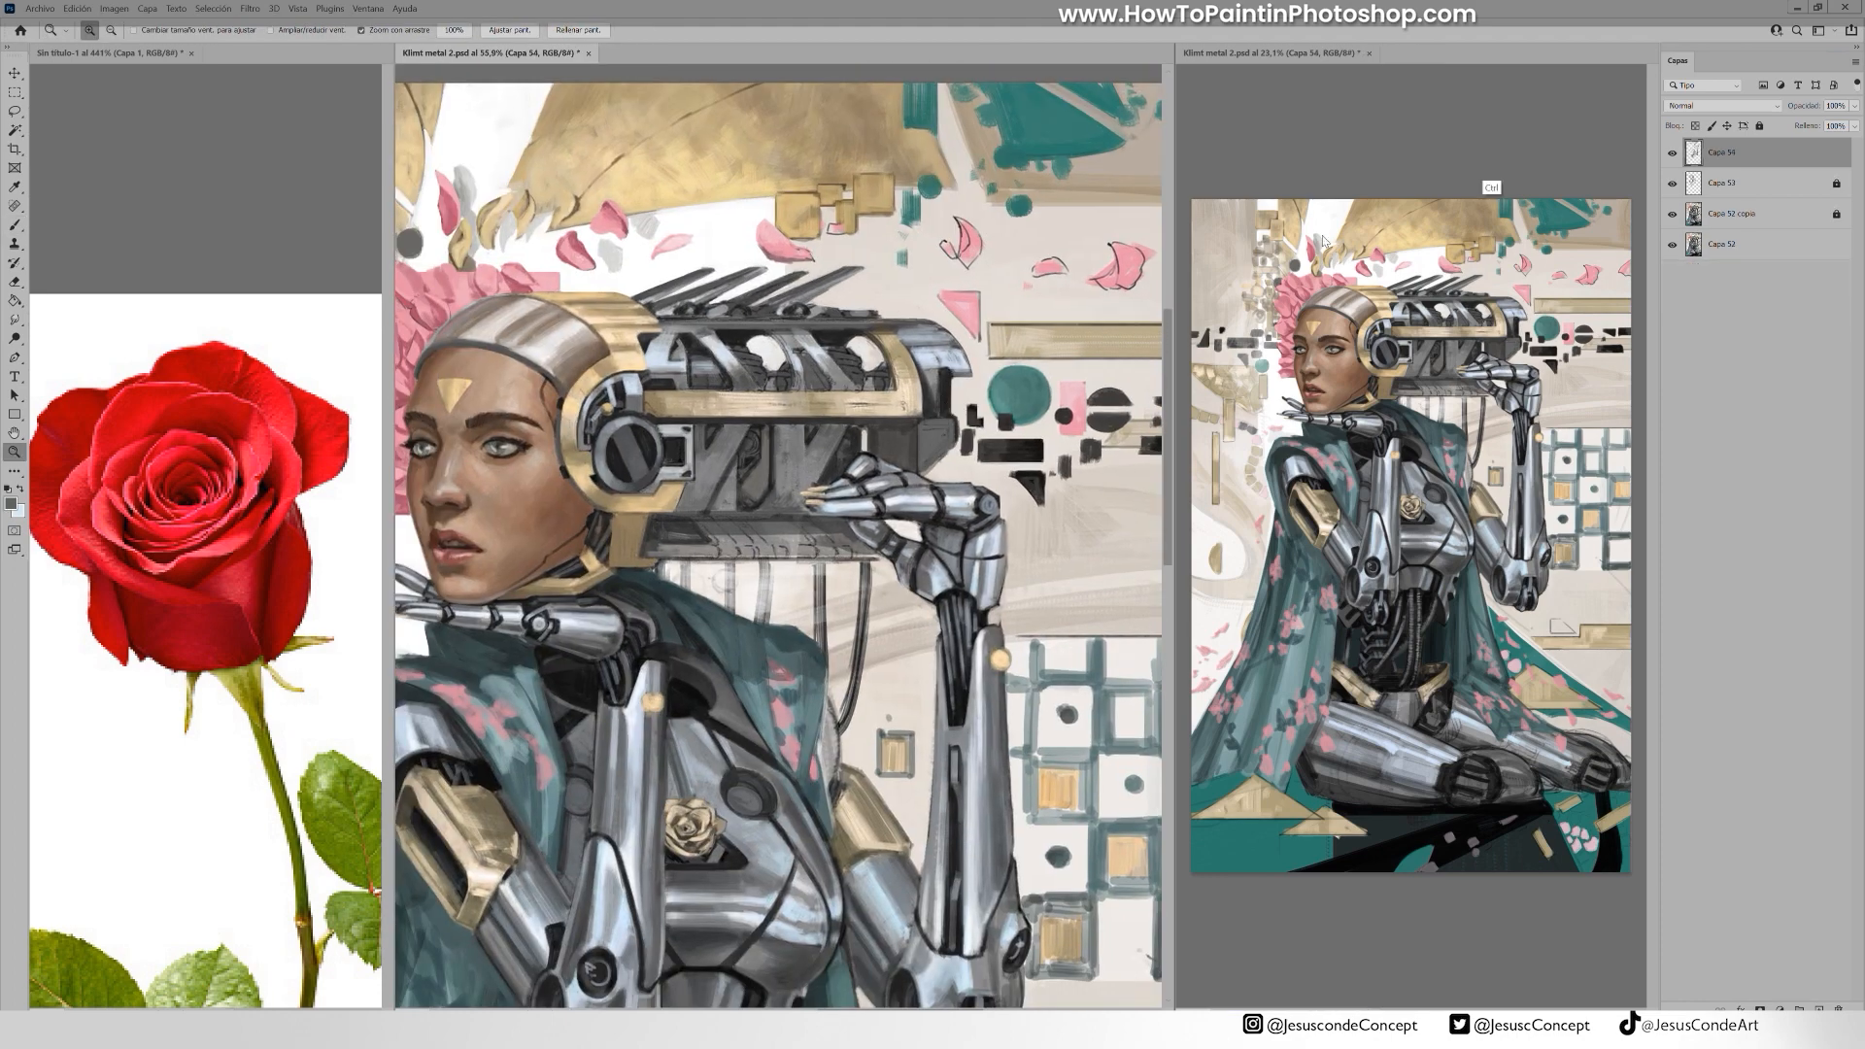
Add a new layer and shade the dark palm section of the raised hand at 30% opacity
{"action": "mouse_move", "coordinate": [891, 499]}
{"action": "left_mouse_down"}
{"action": "mouse_move", "coordinate": [924, 348]}
{"action": "mouse_move", "coordinate": [1018, 348]}
{"action": "left_mouse_up"}
{"action": "key", "text": "b"}
{"action": "left_click", "coordinate": [754, 418], "text": "alt"}
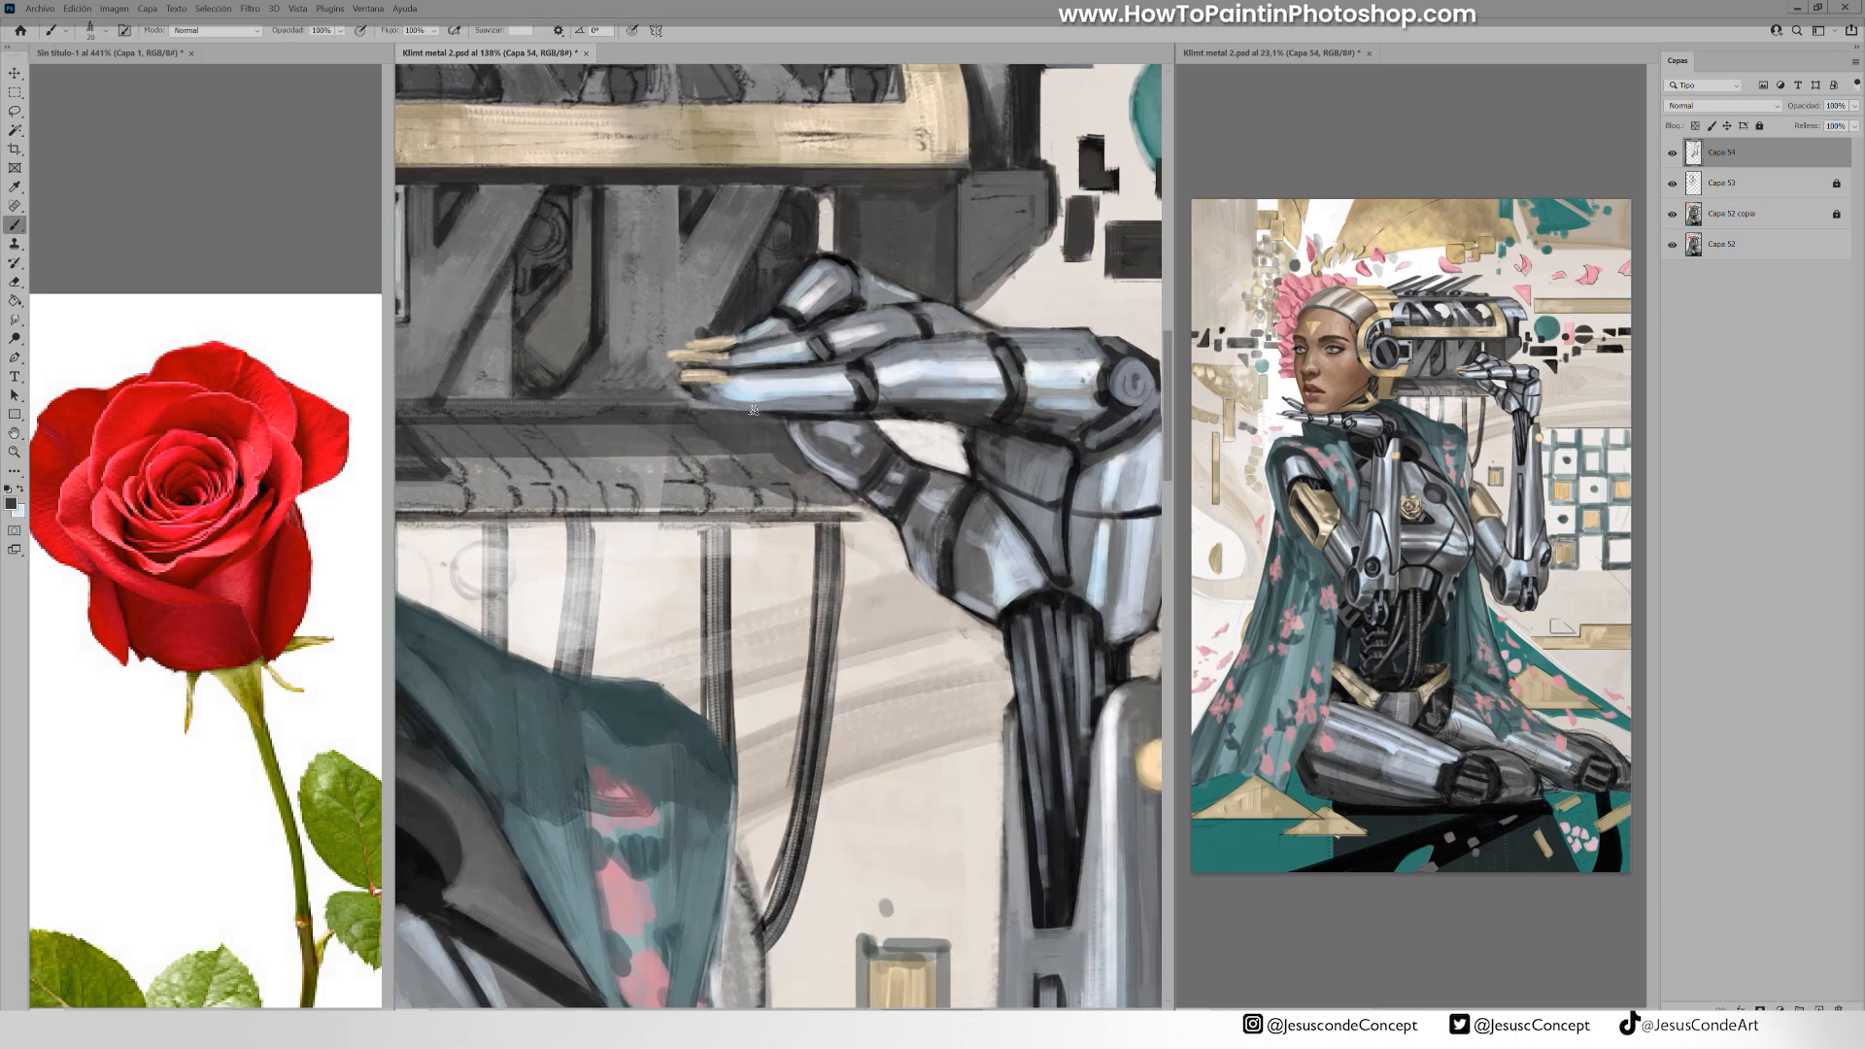
{"action": "left_click_drag", "start_coordinate": [1003, 413], "coordinate": [854, 374]}
{"action": "left_click_drag", "start_coordinate": [854, 374], "coordinate": [900, 374]}
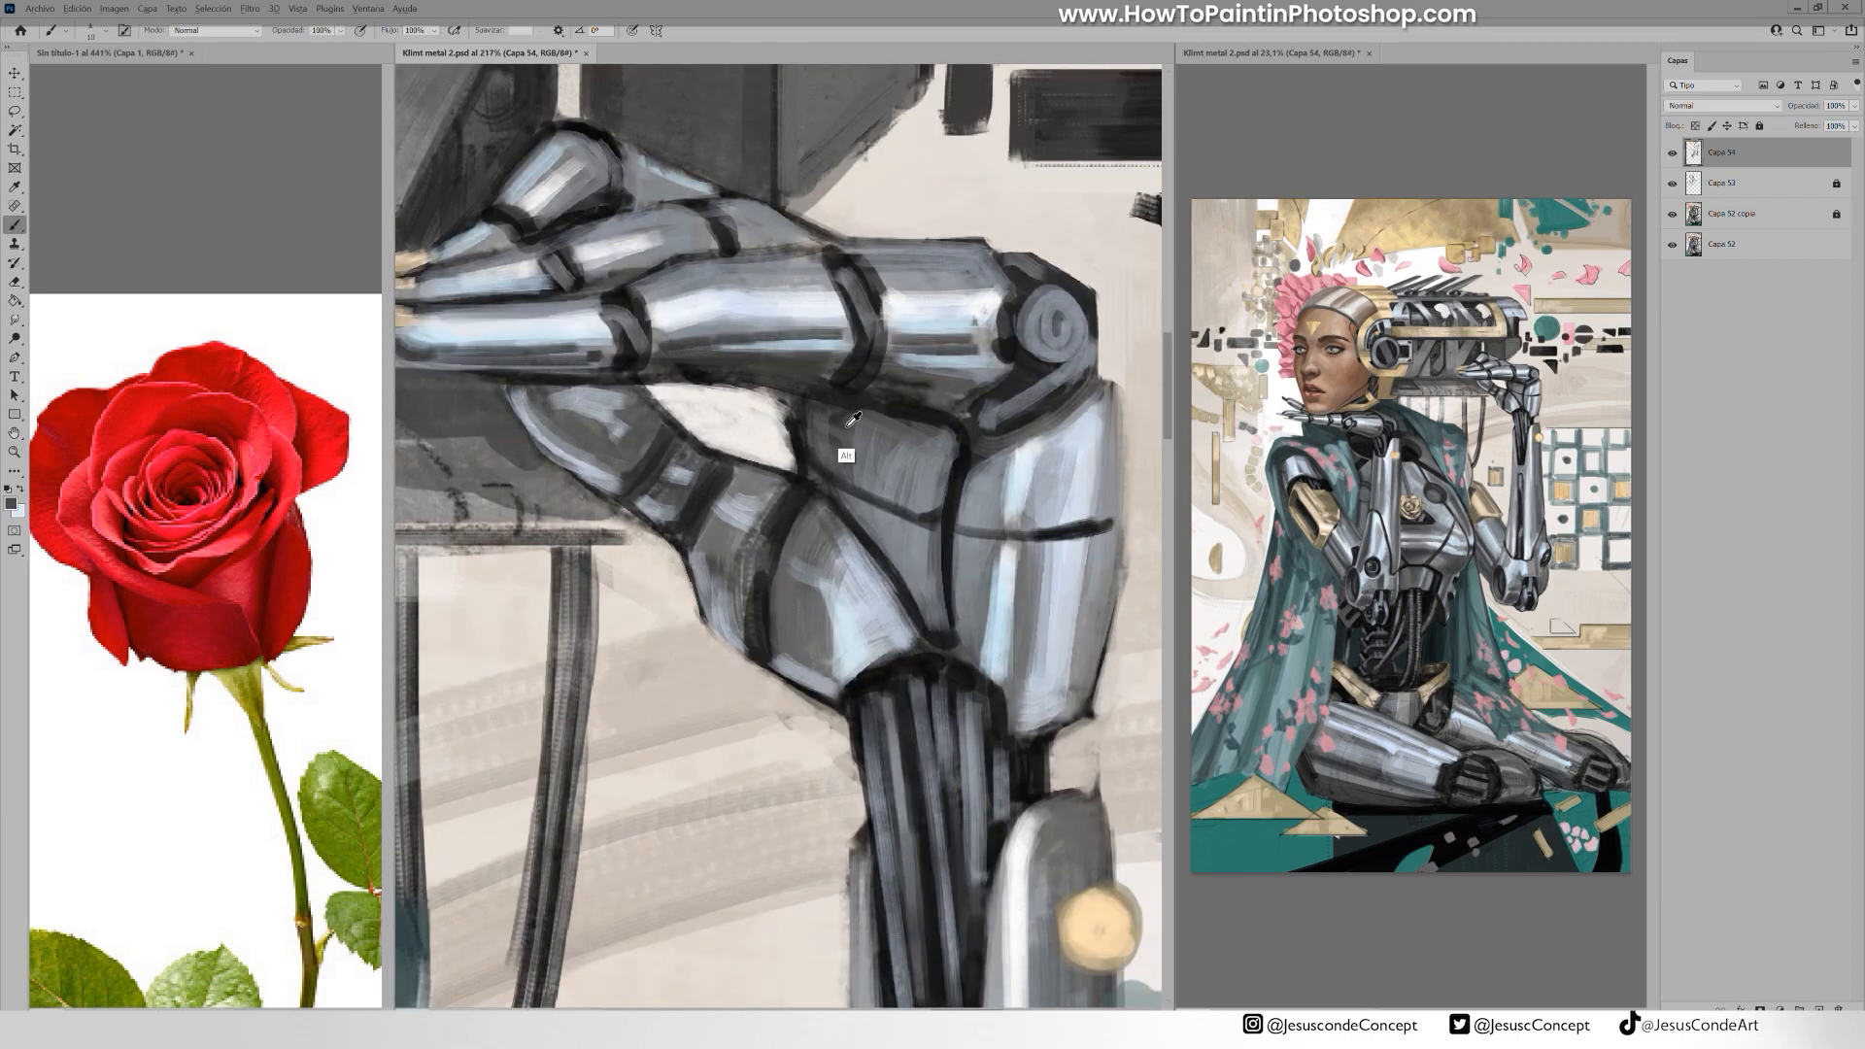
{"action": "key", "text": "ctrl+shift+alt+n"}
{"action": "key", "text": "3"}
{"action": "key", "text": "bracketright"}
{"action": "key", "text": "bracketright"}
{"action": "left_click_drag", "start_coordinate": [861, 442], "coordinate": [885, 454]}
Touch up the raised hand's thumb and its edge along the light gap at 100% opacity, and save the painting
{"action": "left_click", "coordinate": [782, 453], "text": "alt"}
{"action": "key", "text": "0"}
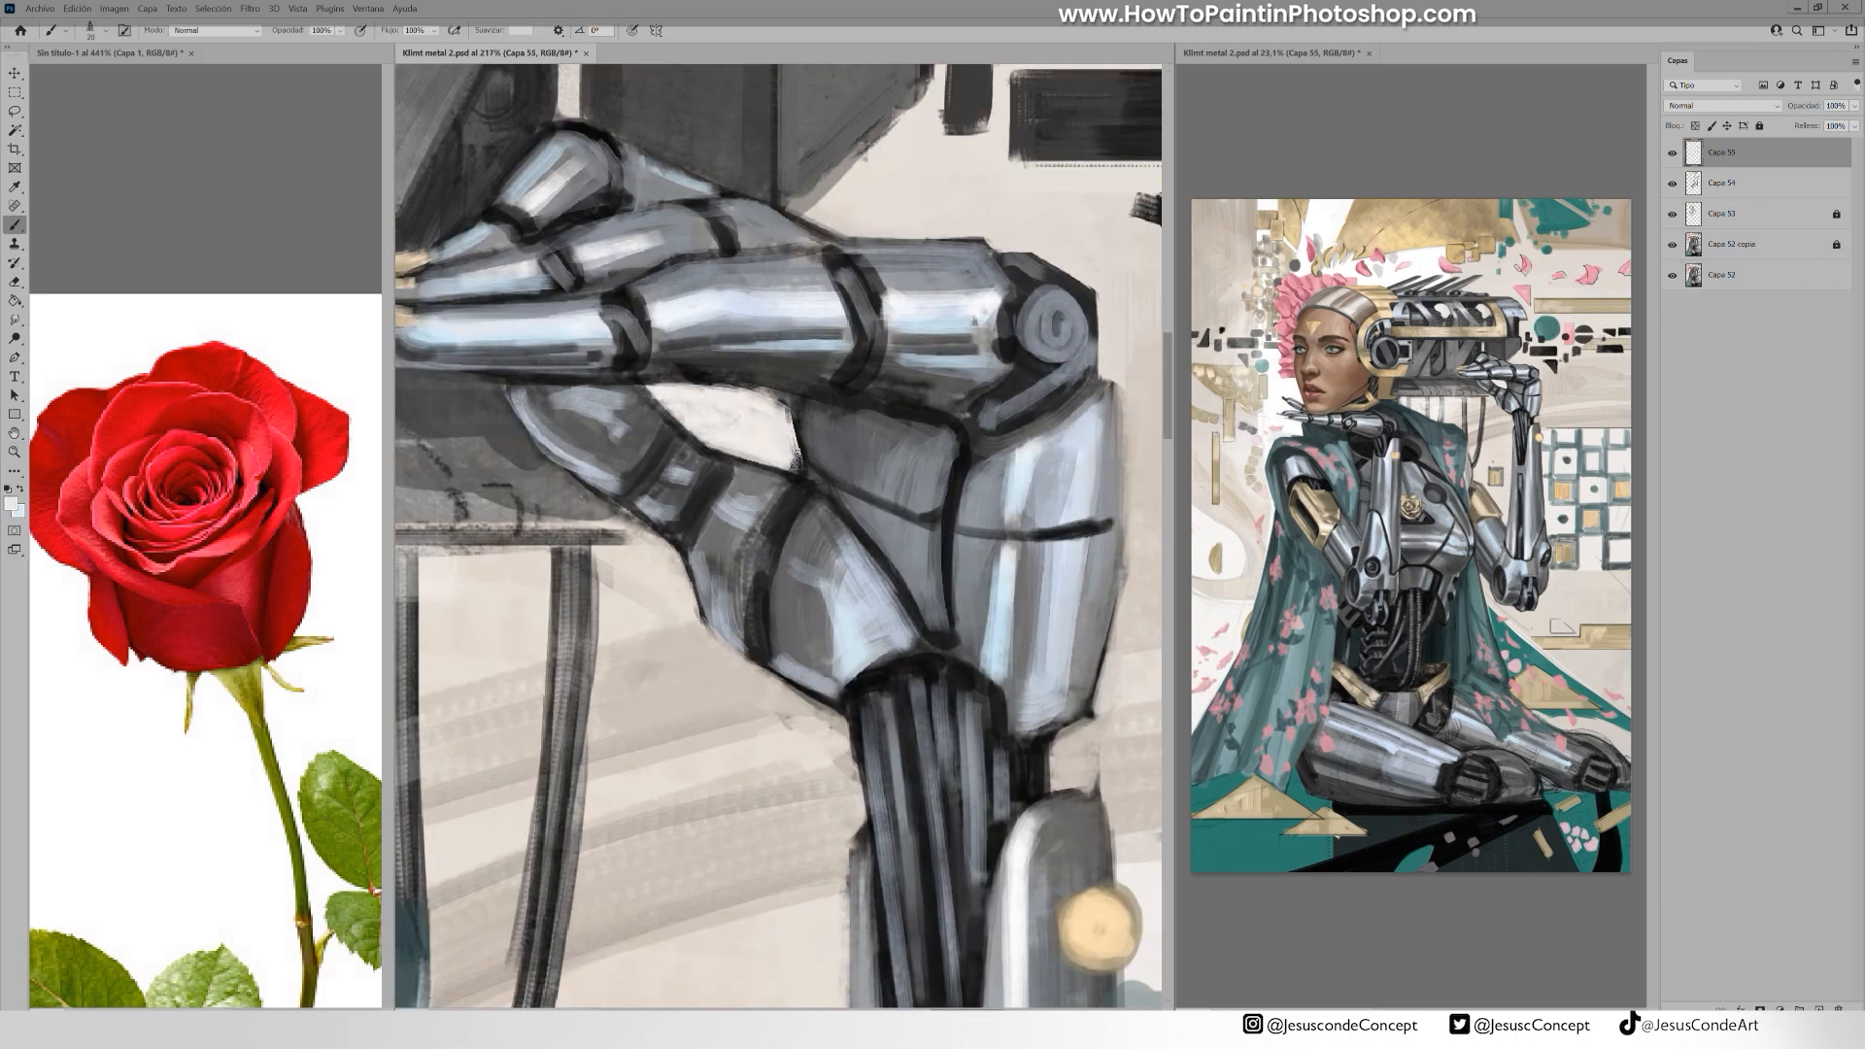
{"action": "left_click_drag", "start_coordinate": [701, 384], "coordinate": [772, 394]}
{"action": "left_click", "coordinate": [609, 423], "text": "alt"}
{"action": "left_click_drag", "start_coordinate": [626, 403], "coordinate": [684, 465]}
{"action": "key", "text": "z"}
{"action": "left_click_drag", "start_coordinate": [907, 406], "coordinate": [708, 406]}
{"action": "key", "text": "ctrl+s"}
Copy the lassoed elbow end of the raised forearm onto a new layer and reposition it over the arm
{"action": "left_click_drag", "start_coordinate": [947, 348], "coordinate": [910, 279]}
{"action": "left_click_drag", "start_coordinate": [809, 453], "coordinate": [884, 454]}
{"action": "left_click_drag", "start_coordinate": [884, 453], "coordinate": [905, 369]}
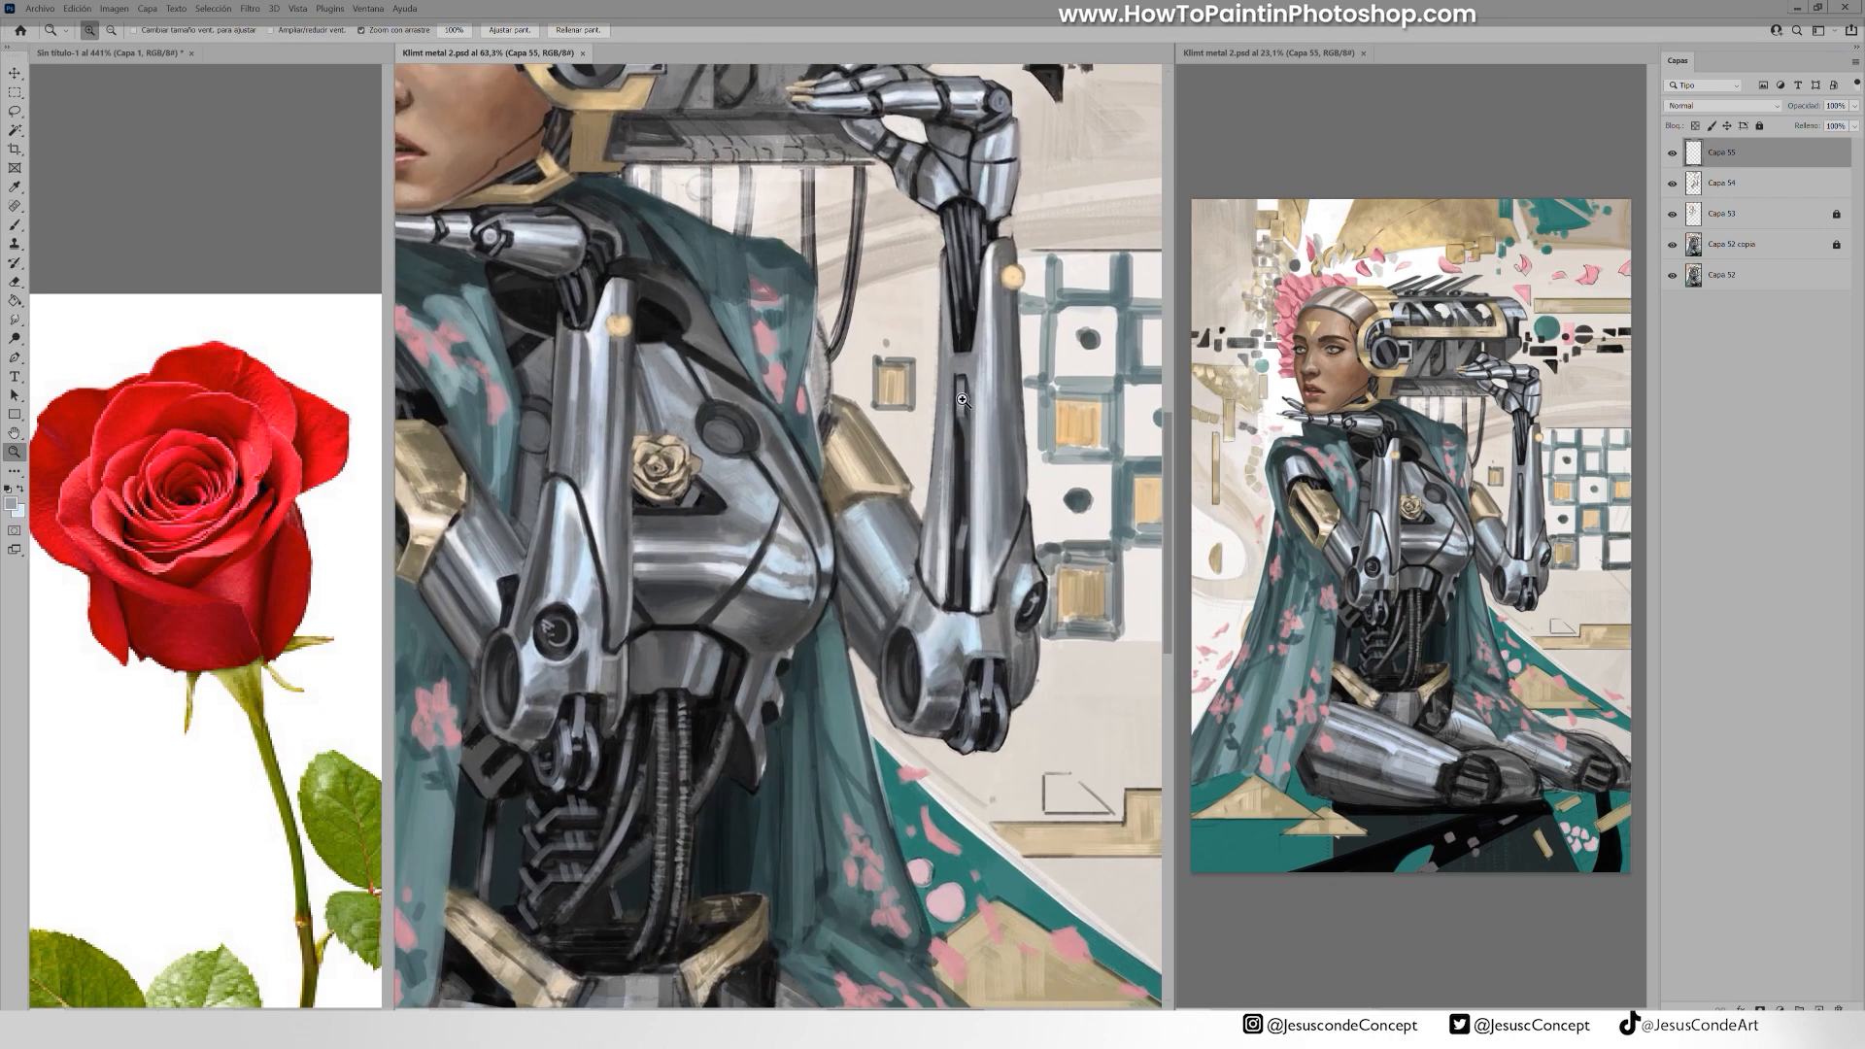
{"action": "key", "text": "l"}
{"action": "left_click_drag", "start_coordinate": [915, 562], "coordinate": [977, 616]}
{"action": "left_click_drag", "start_coordinate": [943, 472], "coordinate": [944, 474]}
{"action": "key", "text": "ctrl+j"}
{"action": "key", "text": "v"}
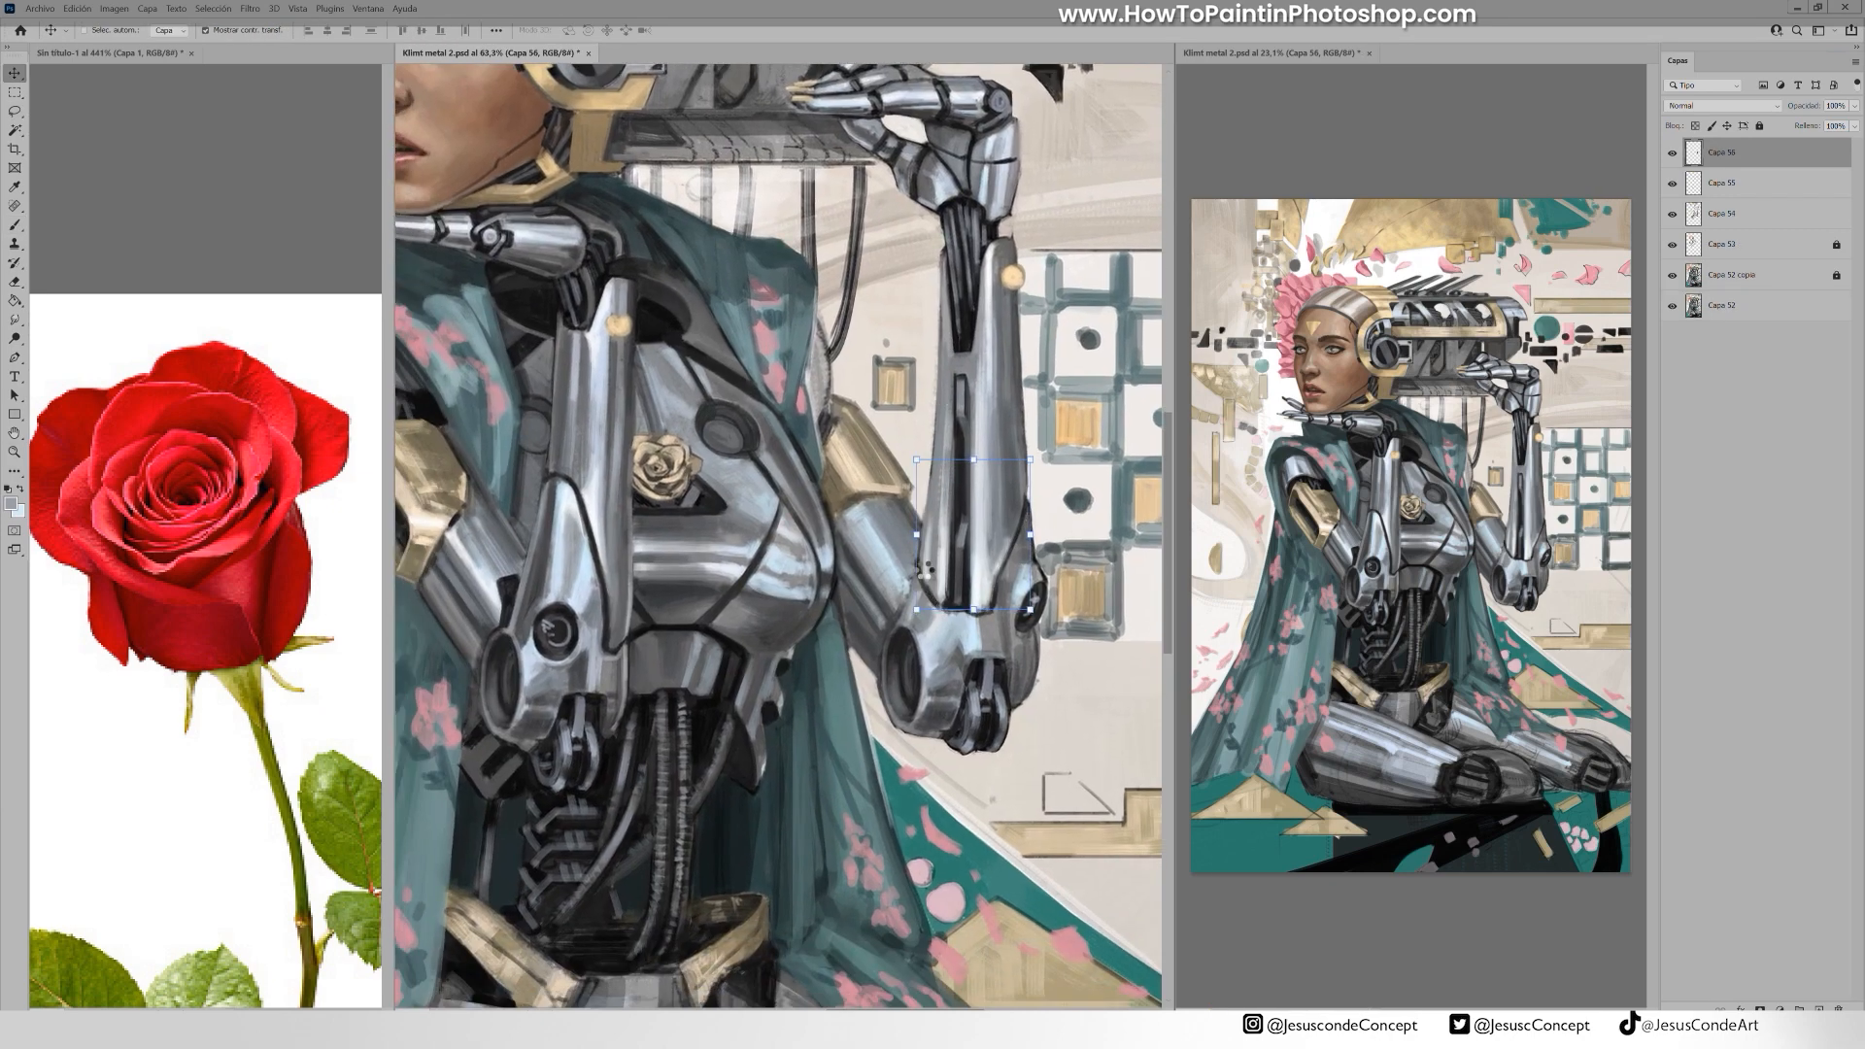
{"action": "mouse_move", "coordinate": [927, 601]}
{"action": "left_mouse_down"}
{"action": "mouse_move", "coordinate": [928, 580]}
{"action": "mouse_move", "coordinate": [1088, 555]}
{"action": "left_mouse_up"}
{"action": "key", "text": "b"}
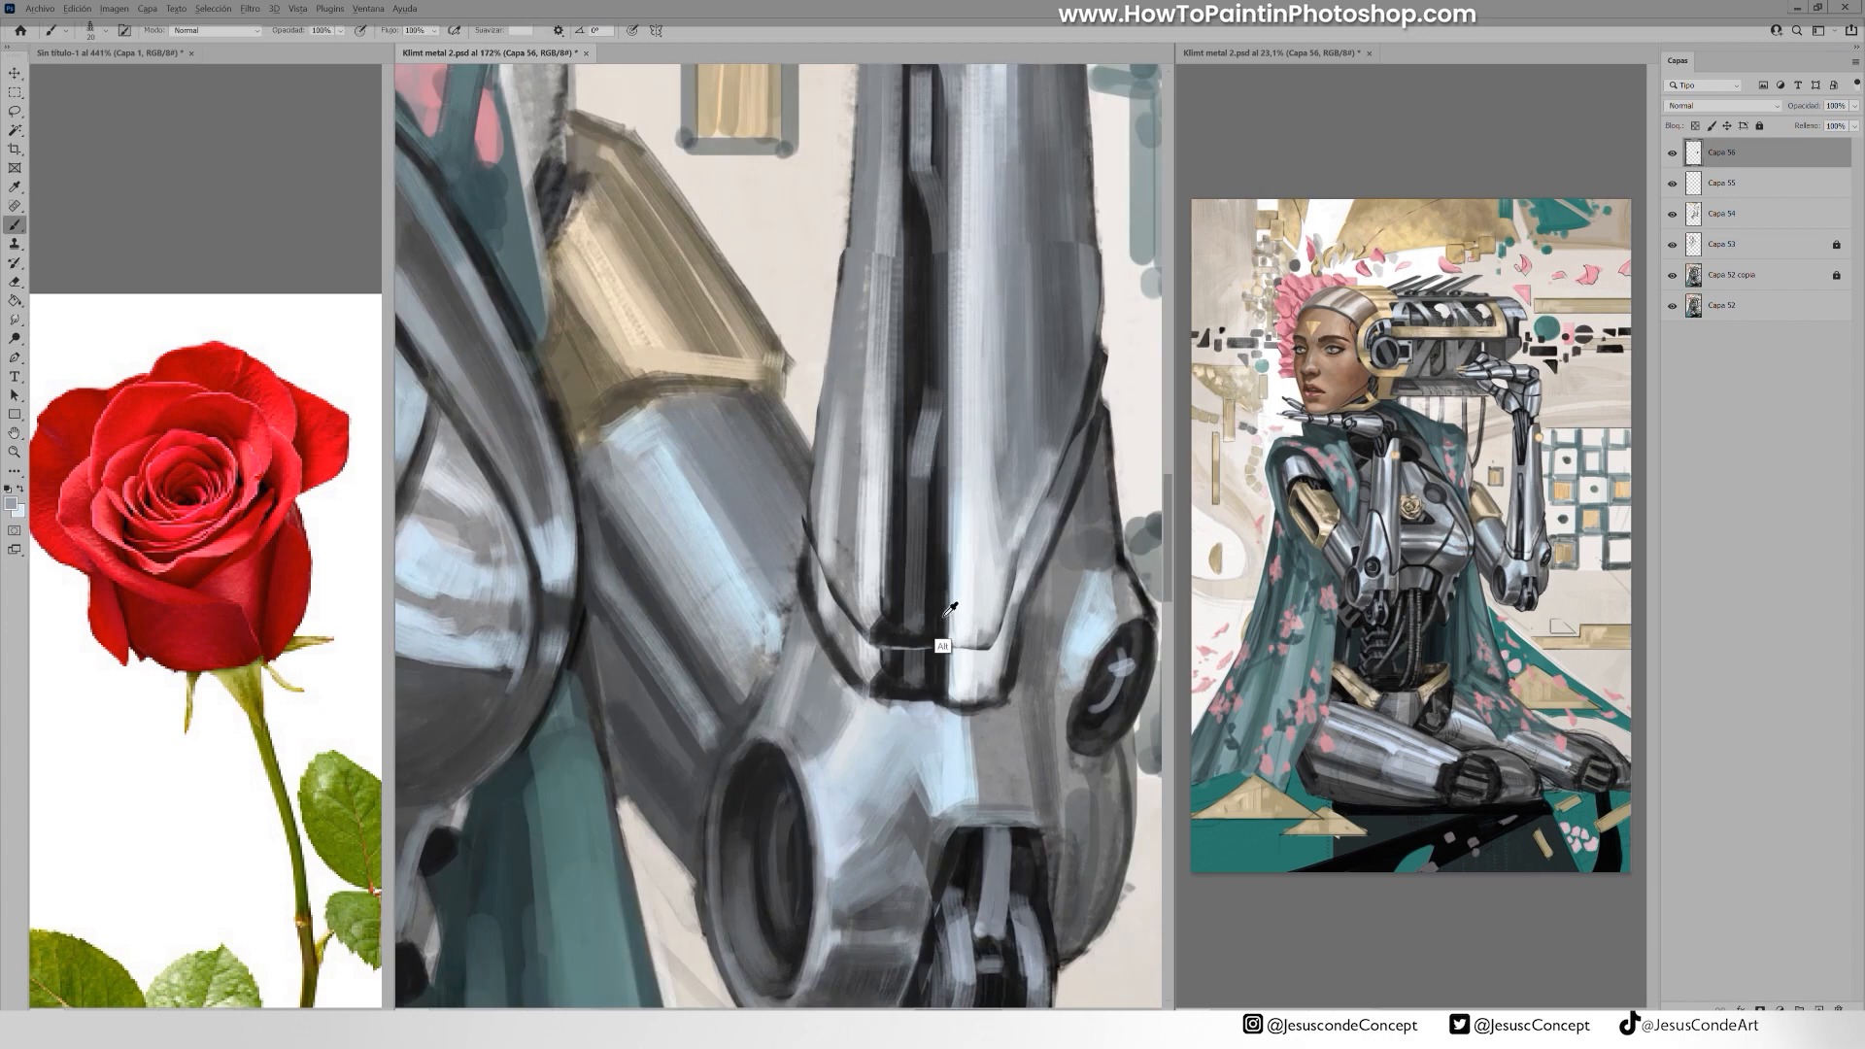
Paint a thick black V-shaped outline around the elbow end of the raised forearm
{"action": "left_click", "coordinate": [937, 651], "text": "alt"}
{"action": "left_click_drag", "start_coordinate": [812, 576], "coordinate": [878, 670]}
{"action": "mouse_move", "coordinate": [805, 552]}
{"action": "left_mouse_down"}
{"action": "mouse_move", "coordinate": [881, 671]}
{"action": "mouse_move", "coordinate": [1003, 671]}
{"action": "mouse_move", "coordinate": [1003, 695]}
{"action": "left_mouse_up"}
{"action": "left_click_drag", "start_coordinate": [991, 680], "coordinate": [1042, 532]}
{"action": "left_click_drag", "start_coordinate": [1092, 418], "coordinate": [958, 656]}
Paint the small plate closing the forearm's end and light accents inside its dark groove, and save the painting
{"action": "left_click", "coordinate": [921, 600], "text": "alt"}
{"action": "left_click_drag", "start_coordinate": [892, 671], "coordinate": [974, 686]}
{"action": "left_click_drag", "start_coordinate": [864, 642], "coordinate": [892, 657]}
{"action": "left_click_drag", "start_coordinate": [926, 256], "coordinate": [925, 408]}
{"action": "left_click_drag", "start_coordinate": [1004, 611], "coordinate": [1015, 661]}
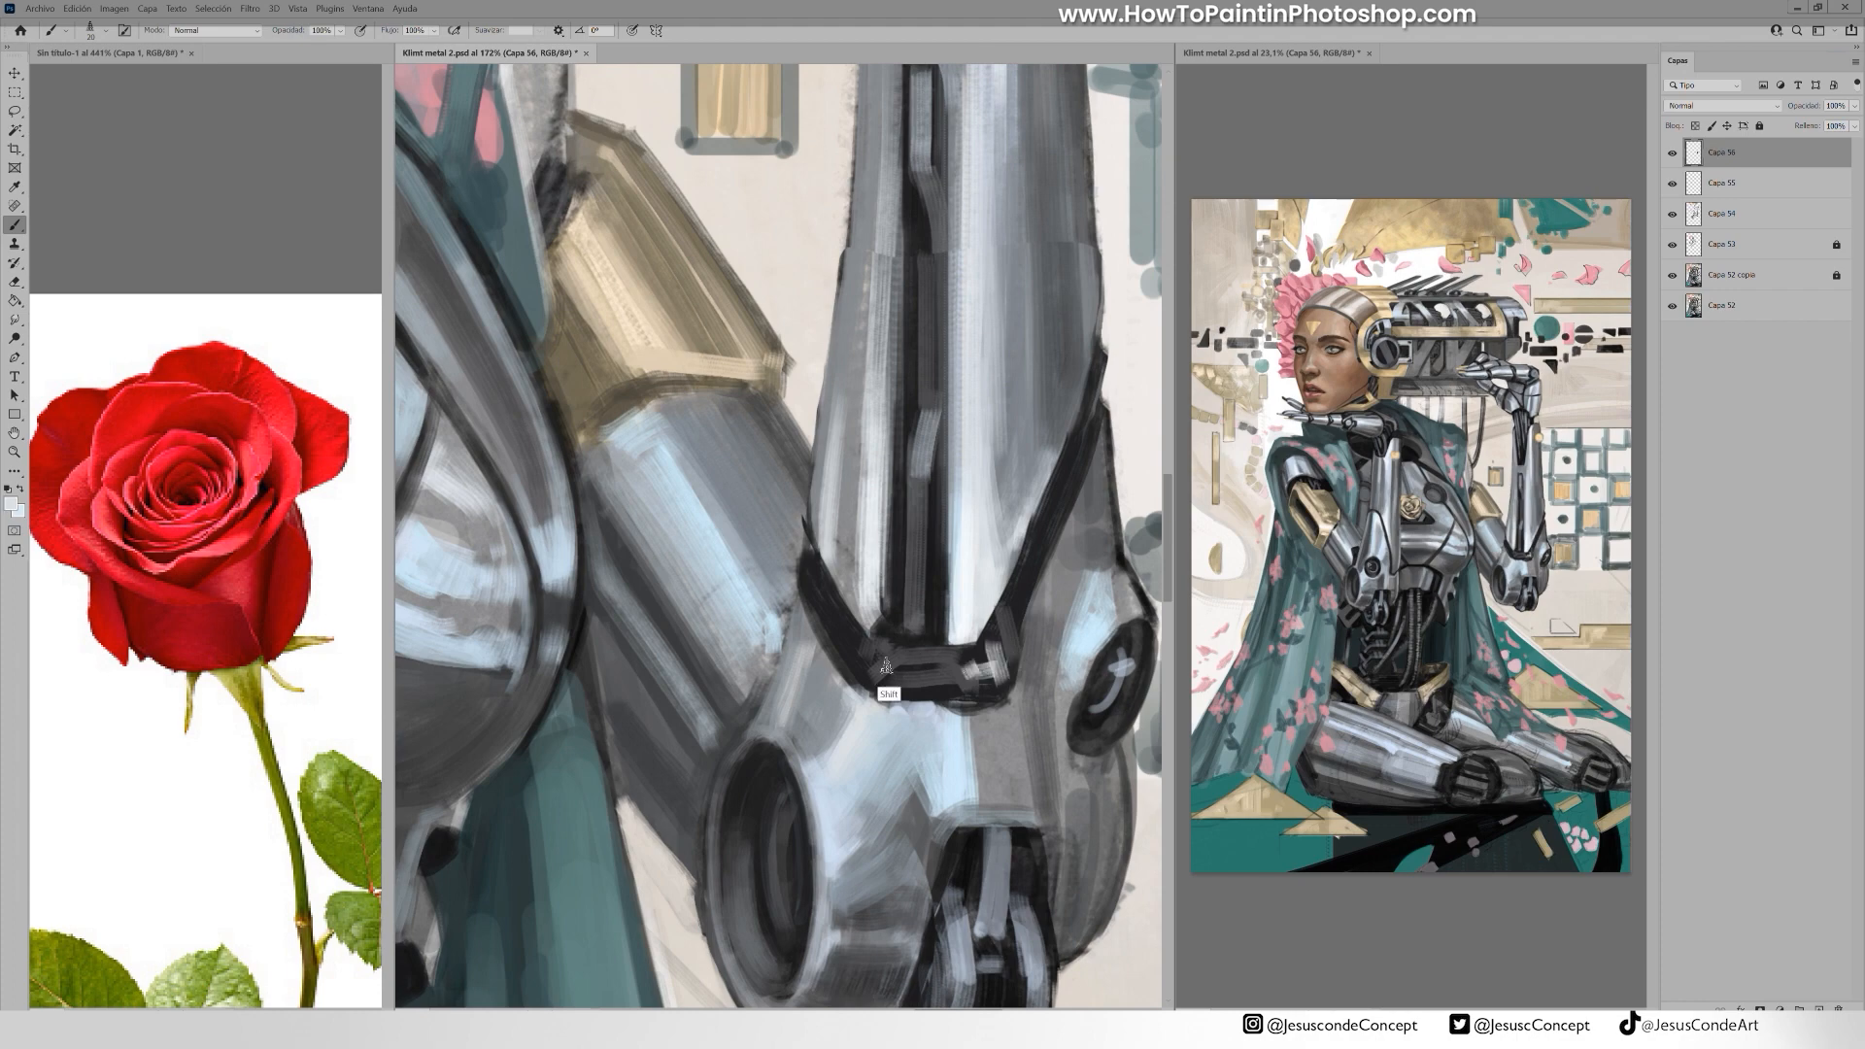
{"action": "left_click_drag", "start_coordinate": [886, 670], "coordinate": [965, 670]}
{"action": "left_click_drag", "start_coordinate": [912, 506], "coordinate": [926, 542]}
{"action": "left_click_drag", "start_coordinate": [913, 596], "coordinate": [927, 592]}
{"action": "mouse_move", "coordinate": [976, 476]}
{"action": "left_mouse_down"}
{"action": "mouse_move", "coordinate": [835, 476]}
{"action": "mouse_move", "coordinate": [1117, 481]}
{"action": "left_mouse_up"}
{"action": "key", "text": "ctrl+s"}
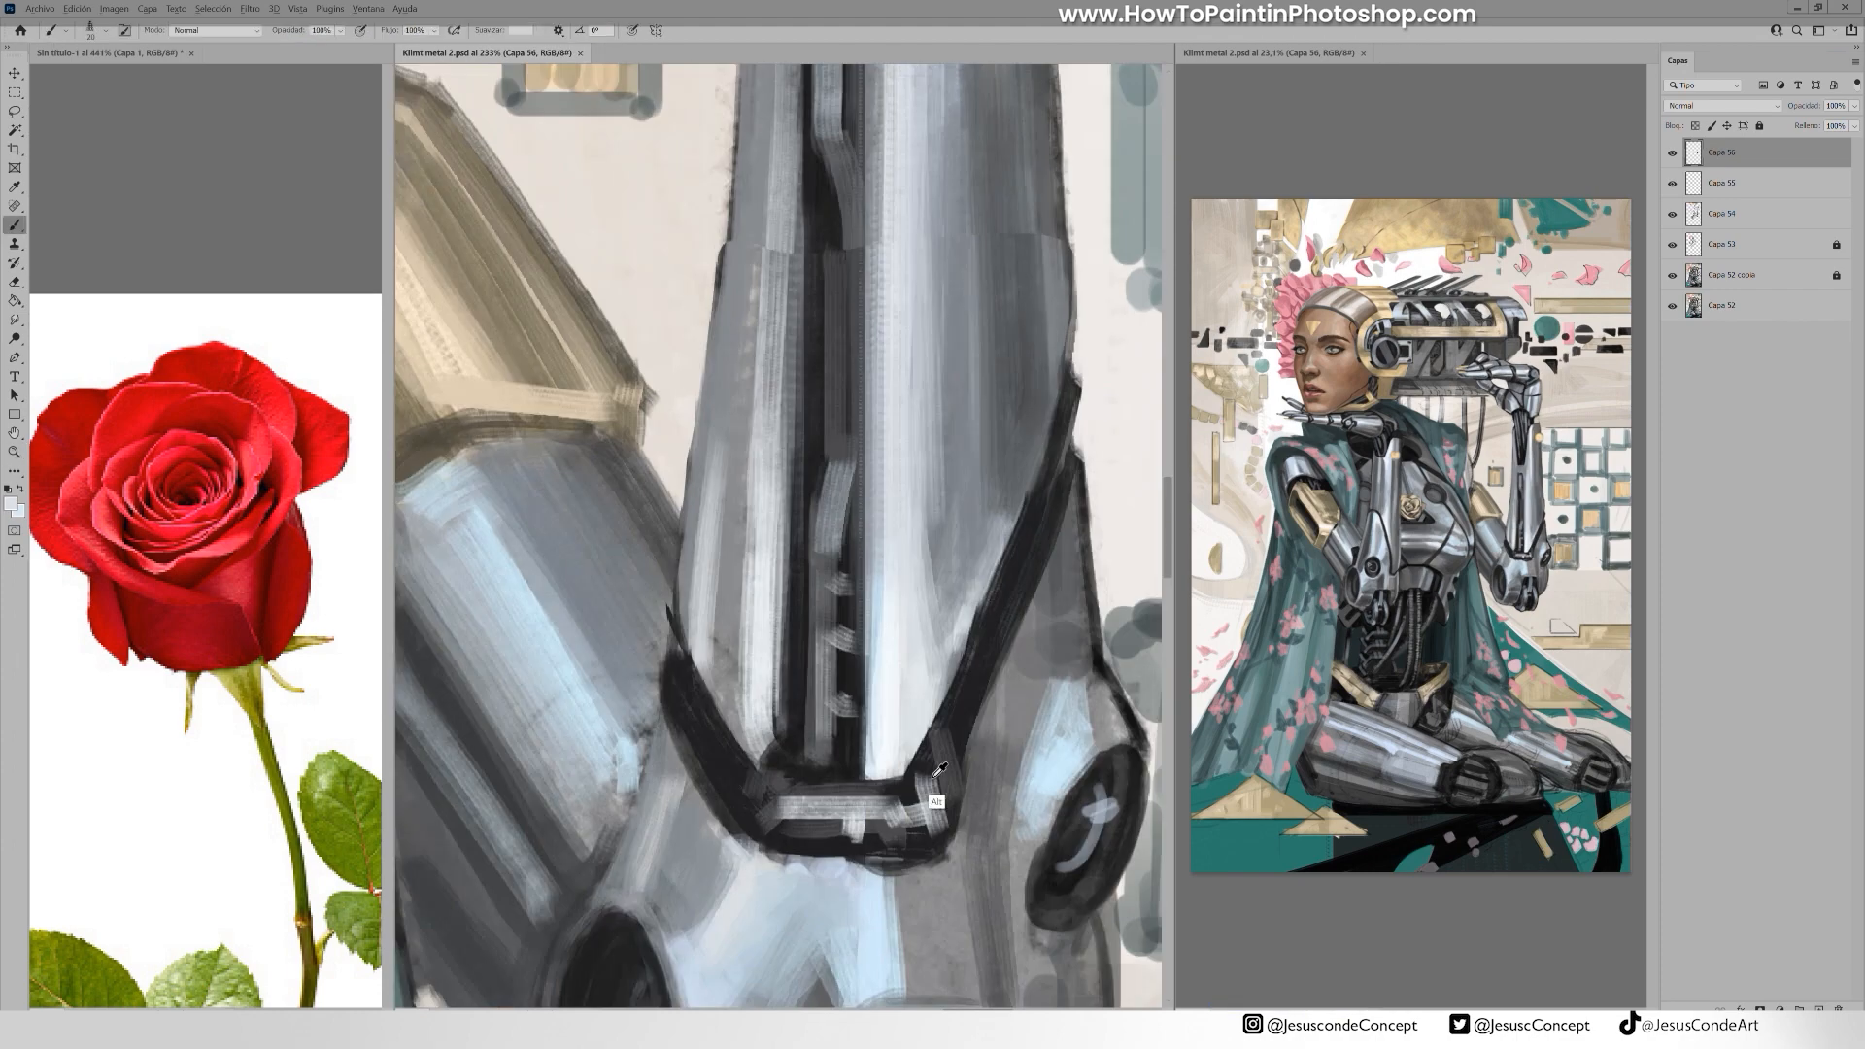
Darken the forearm's end plate and refine the edges of its black V outline at 50% opacity
{"action": "left_click", "coordinate": [936, 776], "text": "alt"}
{"action": "key", "text": "5"}
{"action": "left_click_drag", "start_coordinate": [768, 809], "coordinate": [901, 806]}
{"action": "key", "text": "bracketleft"}
{"action": "left_click_drag", "start_coordinate": [1011, 515], "coordinate": [911, 757]}
{"action": "left_click_drag", "start_coordinate": [976, 608], "coordinate": [870, 776]}
{"action": "left_click_drag", "start_coordinate": [998, 537], "coordinate": [879, 769]}
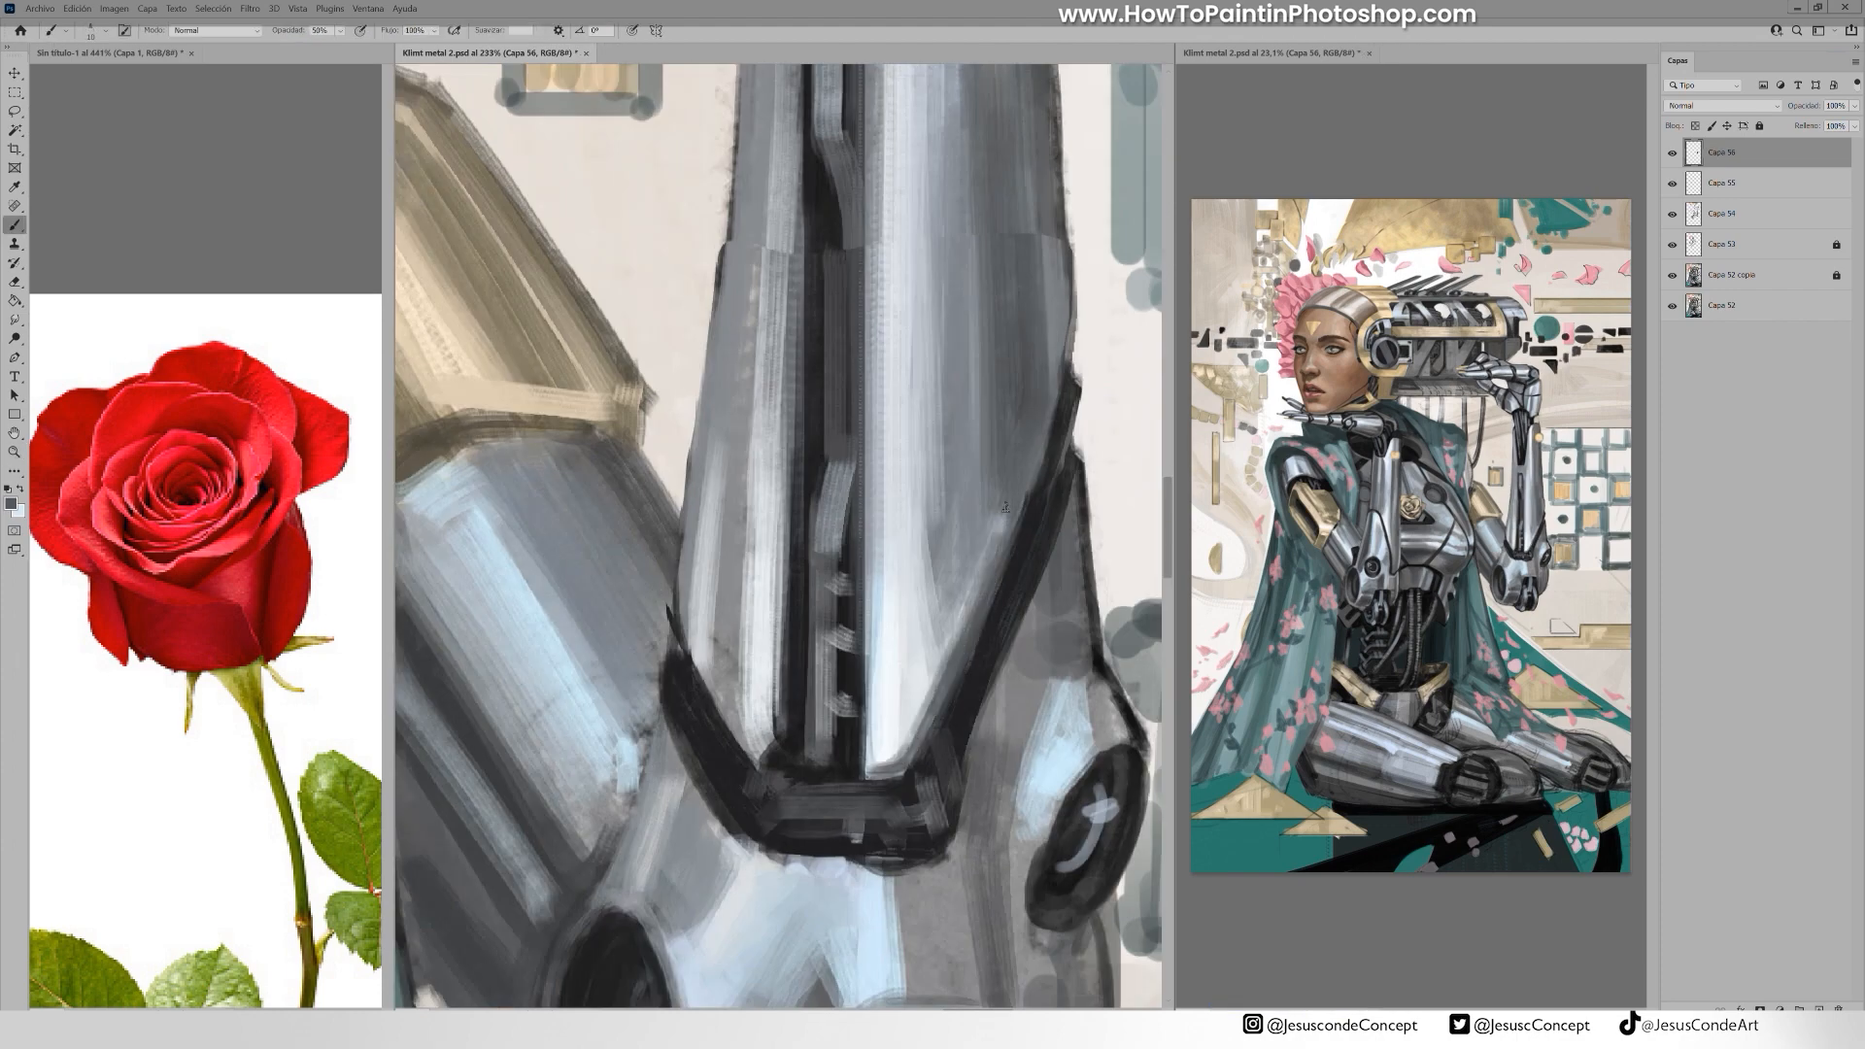
{"action": "left_click_drag", "start_coordinate": [688, 641], "coordinate": [770, 756]}
{"action": "left_click_drag", "start_coordinate": [698, 668], "coordinate": [759, 760]}
Clean the forearm's edge facing the upper arm with a sampled gray at 70% opacity
{"action": "left_click", "coordinate": [641, 636], "text": "alt"}
{"action": "key", "text": "7"}
{"action": "key", "text": "bracketright"}
{"action": "mouse_move", "coordinate": [649, 637]}
{"action": "left_mouse_down"}
{"action": "mouse_move", "coordinate": [702, 708]}
{"action": "mouse_move", "coordinate": [666, 715]}
{"action": "left_mouse_up"}
{"action": "left_click_drag", "start_coordinate": [715, 455], "coordinate": [701, 622]}
{"action": "mouse_move", "coordinate": [711, 486]}
{"action": "left_mouse_down"}
{"action": "mouse_move", "coordinate": [703, 694]}
{"action": "mouse_move", "coordinate": [688, 656]}
{"action": "left_mouse_up"}
Extend the light blue highlights along the upper arm of the raised arm with sampled color
{"action": "left_click", "coordinate": [630, 777], "text": "alt"}
{"action": "left_click_drag", "start_coordinate": [641, 734], "coordinate": [613, 808]}
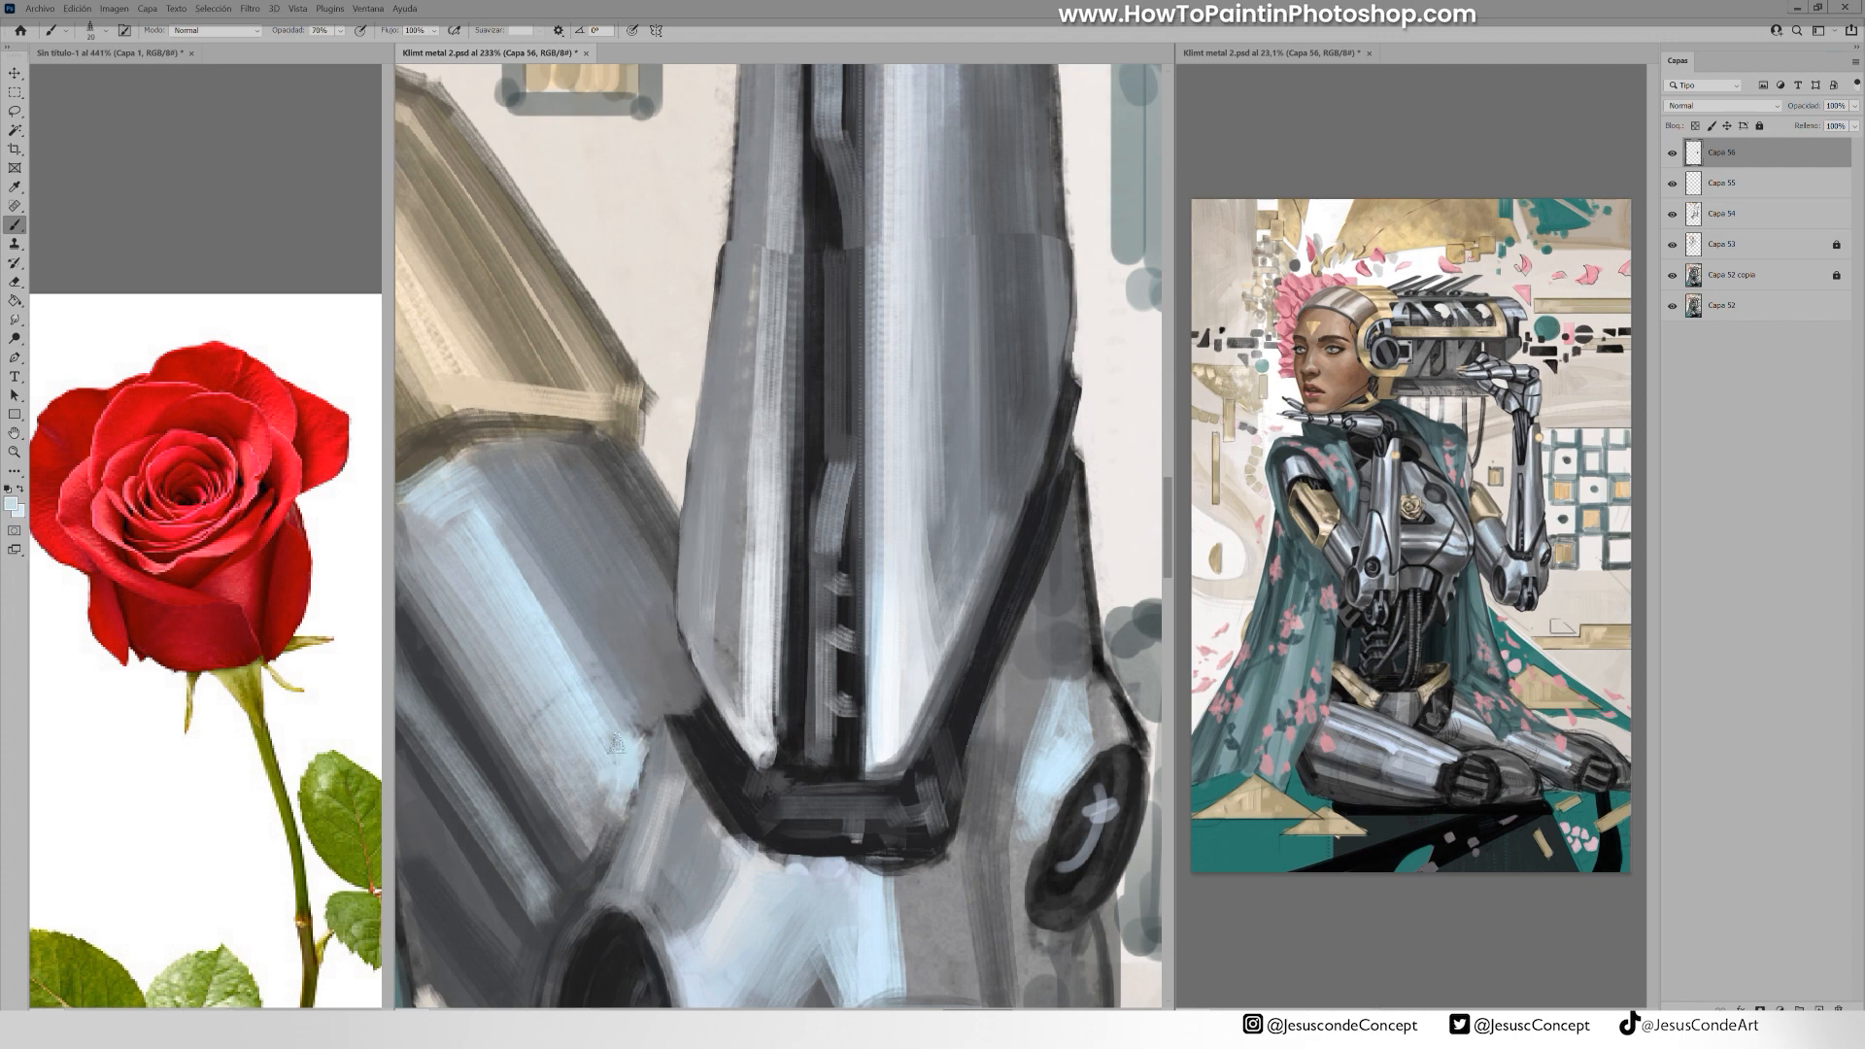
{"action": "left_click_drag", "start_coordinate": [586, 664], "coordinate": [642, 750]}
{"action": "mouse_move", "coordinate": [552, 616]}
{"action": "left_mouse_down"}
{"action": "mouse_move", "coordinate": [641, 740]}
{"action": "mouse_move", "coordinate": [614, 810]}
{"action": "left_mouse_up"}
{"action": "left_click_drag", "start_coordinate": [538, 577], "coordinate": [641, 725]}
Paint dark recess lines on the upper arm beside the forearm with a finer brush at 40% opacity
{"action": "left_click", "coordinate": [707, 745], "text": "alt"}
{"action": "key", "text": "4"}
{"action": "mouse_move", "coordinate": [563, 463]}
{"action": "left_mouse_down"}
{"action": "mouse_move", "coordinate": [682, 670]}
{"action": "mouse_move", "coordinate": [596, 556]}
{"action": "left_mouse_up"}
{"action": "key", "text": "bracketleft"}
{"action": "key", "text": "bracketleft"}
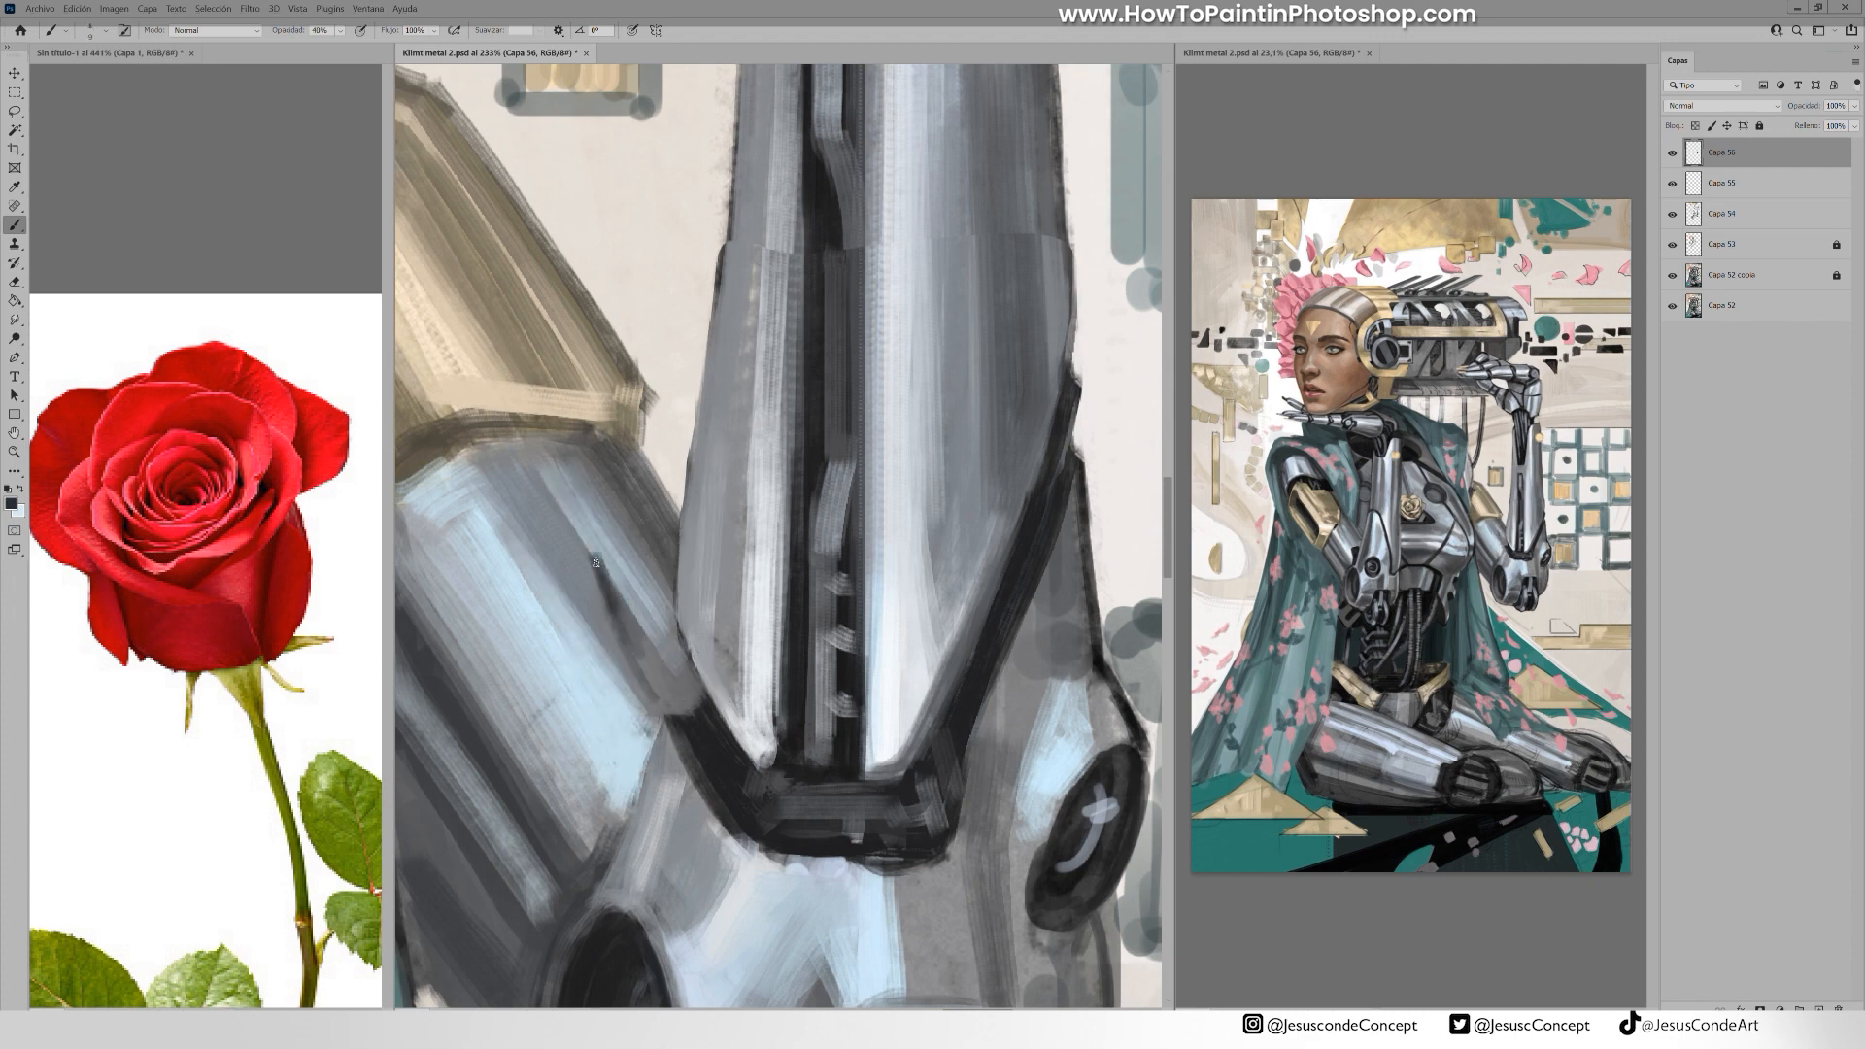
{"action": "mouse_move", "coordinate": [688, 707]}
{"action": "left_mouse_down"}
{"action": "mouse_move", "coordinate": [597, 552]}
{"action": "mouse_move", "coordinate": [669, 600]}
{"action": "left_mouse_up"}
{"action": "left_click_drag", "start_coordinate": [620, 511], "coordinate": [641, 556]}
Refine the edges of the upper arm's dark recess with sampled light and dark blue-grays
{"action": "left_click", "coordinate": [582, 609], "text": "alt"}
{"action": "left_click_drag", "start_coordinate": [587, 614], "coordinate": [643, 733]}
{"action": "left_click_drag", "start_coordinate": [583, 612], "coordinate": [645, 744]}
{"action": "left_click", "coordinate": [604, 558], "text": "alt"}
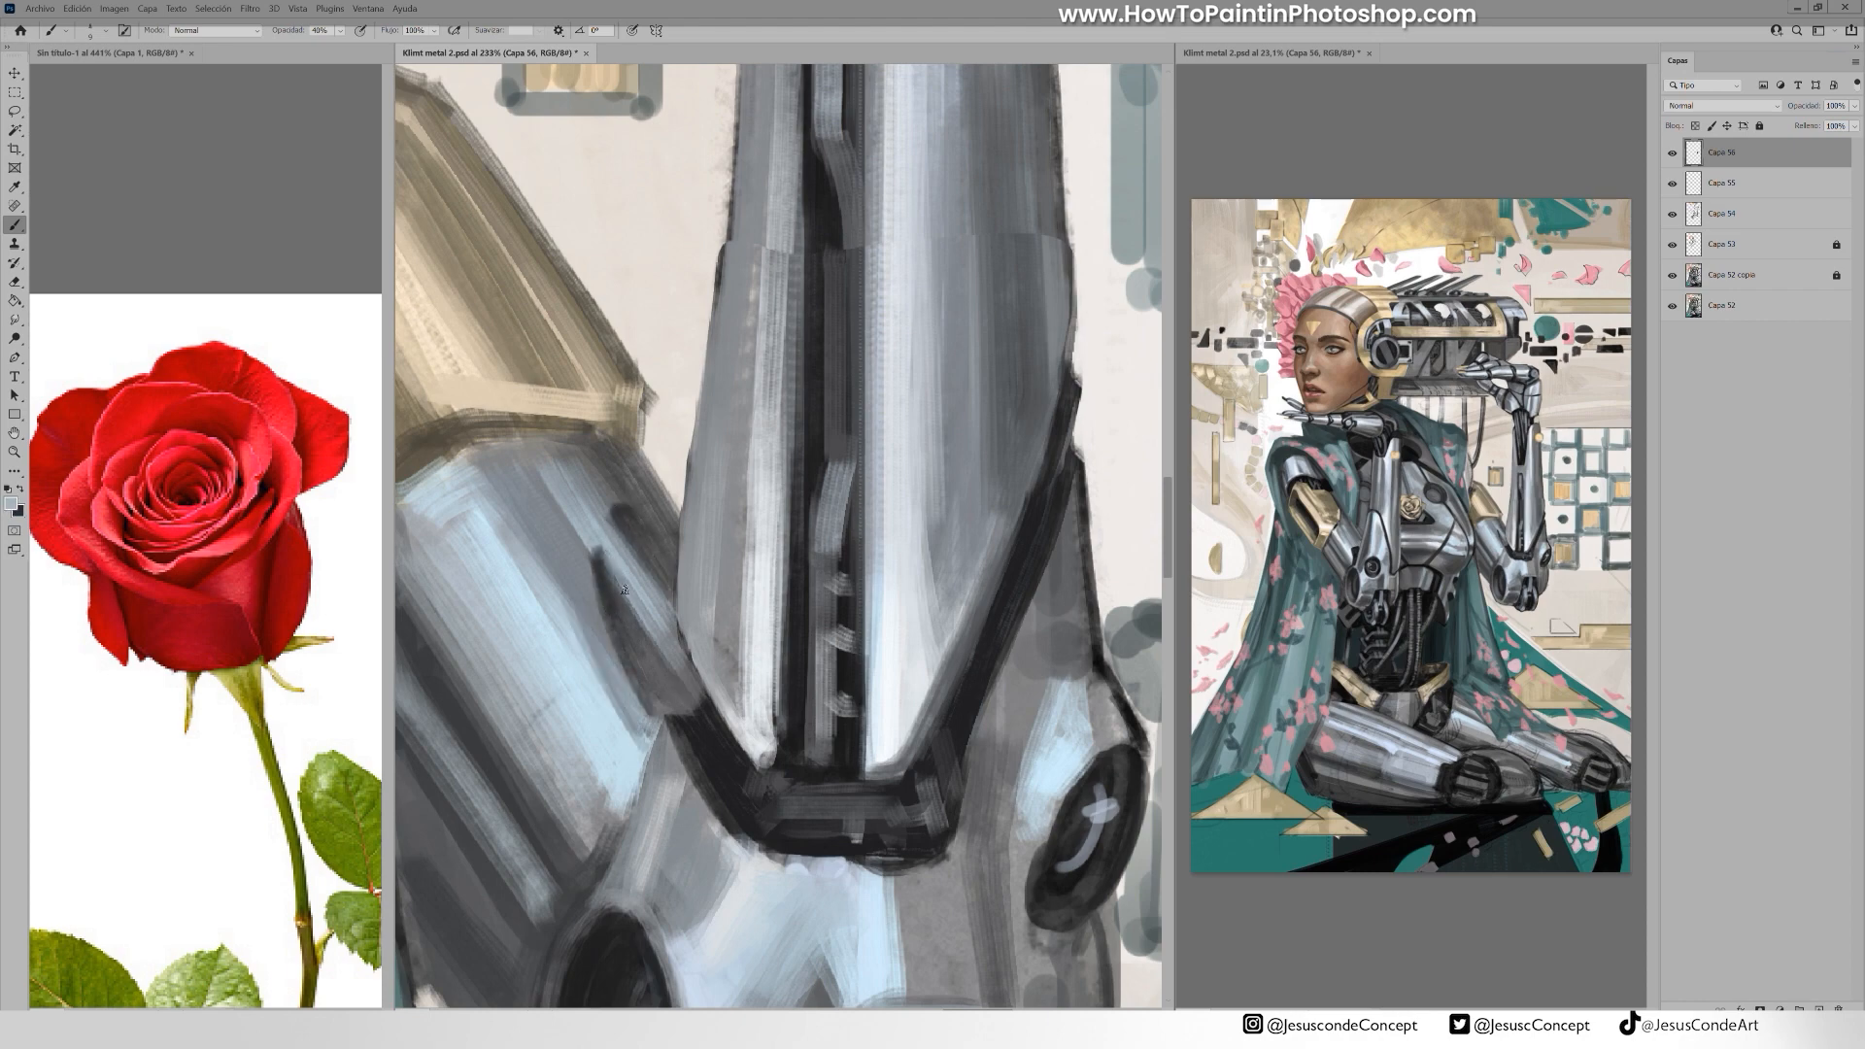
{"action": "left_click_drag", "start_coordinate": [596, 550], "coordinate": [695, 702]}
{"action": "left_click", "coordinate": [606, 586], "text": "alt"}
{"action": "left_click_drag", "start_coordinate": [602, 583], "coordinate": [597, 530]}
Touch up the gold plate on the front arm with sampled golds and a larger brush
{"action": "left_click_drag", "start_coordinate": [599, 540], "coordinate": [827, 594]}
{"action": "key", "text": "bracketright"}
{"action": "left_click_drag", "start_coordinate": [743, 459], "coordinate": [814, 470]}
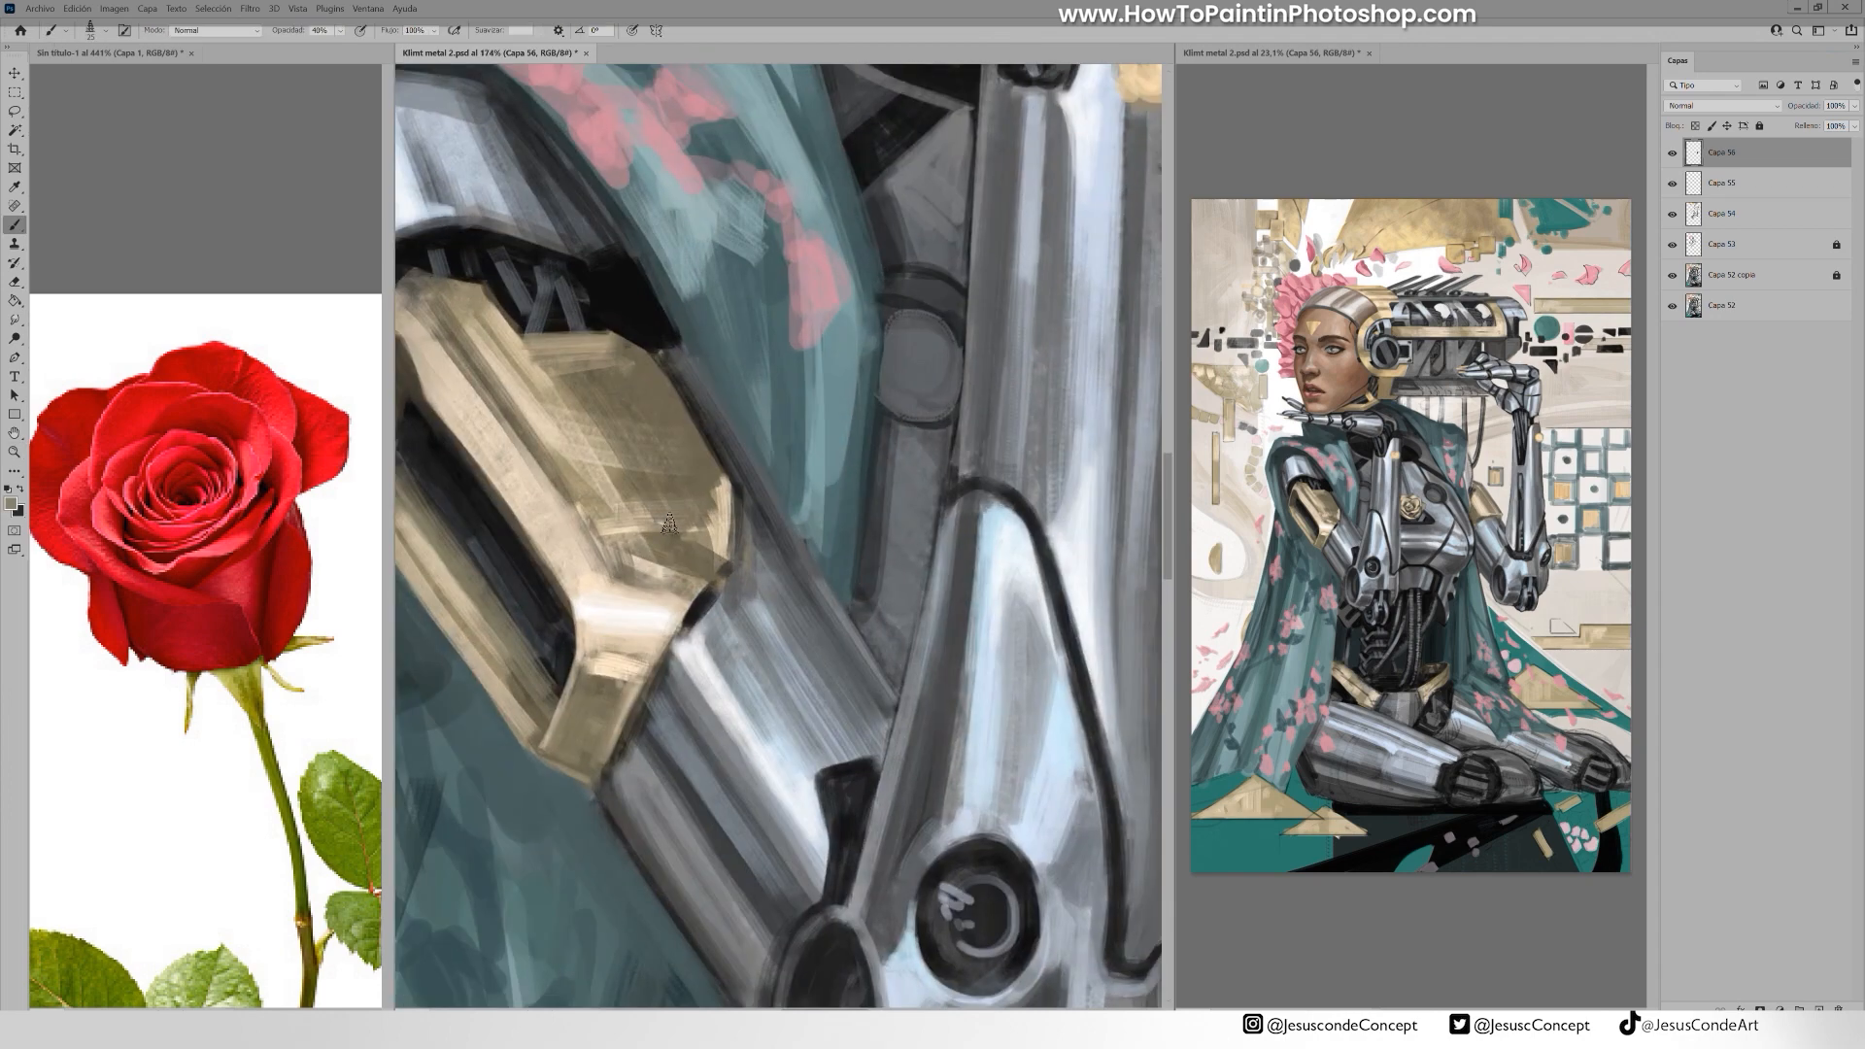
{"action": "left_click_drag", "start_coordinate": [589, 400], "coordinate": [623, 488]}
{"action": "mouse_move", "coordinate": [648, 573]}
{"action": "left_mouse_down"}
{"action": "mouse_move", "coordinate": [625, 591]}
{"action": "mouse_move", "coordinate": [661, 610]}
{"action": "left_mouse_up"}
{"action": "mouse_move", "coordinate": [603, 544]}
{"action": "left_mouse_down"}
{"action": "mouse_move", "coordinate": [706, 554]}
{"action": "mouse_move", "coordinate": [733, 594]}
{"action": "mouse_move", "coordinate": [789, 566]}
{"action": "mouse_move", "coordinate": [787, 535]}
{"action": "left_mouse_up"}
{"action": "left_click", "coordinate": [748, 569], "text": "alt"}
{"action": "mouse_move", "coordinate": [637, 498]}
{"action": "left_mouse_down"}
{"action": "mouse_move", "coordinate": [688, 571]}
{"action": "mouse_move", "coordinate": [779, 492]}
{"action": "left_mouse_up"}
{"action": "mouse_move", "coordinate": [603, 464]}
{"action": "left_mouse_down"}
{"action": "mouse_move", "coordinate": [690, 594]}
{"action": "mouse_move", "coordinate": [763, 622]}
{"action": "left_mouse_up"}
{"action": "left_click", "coordinate": [694, 617], "text": "alt"}
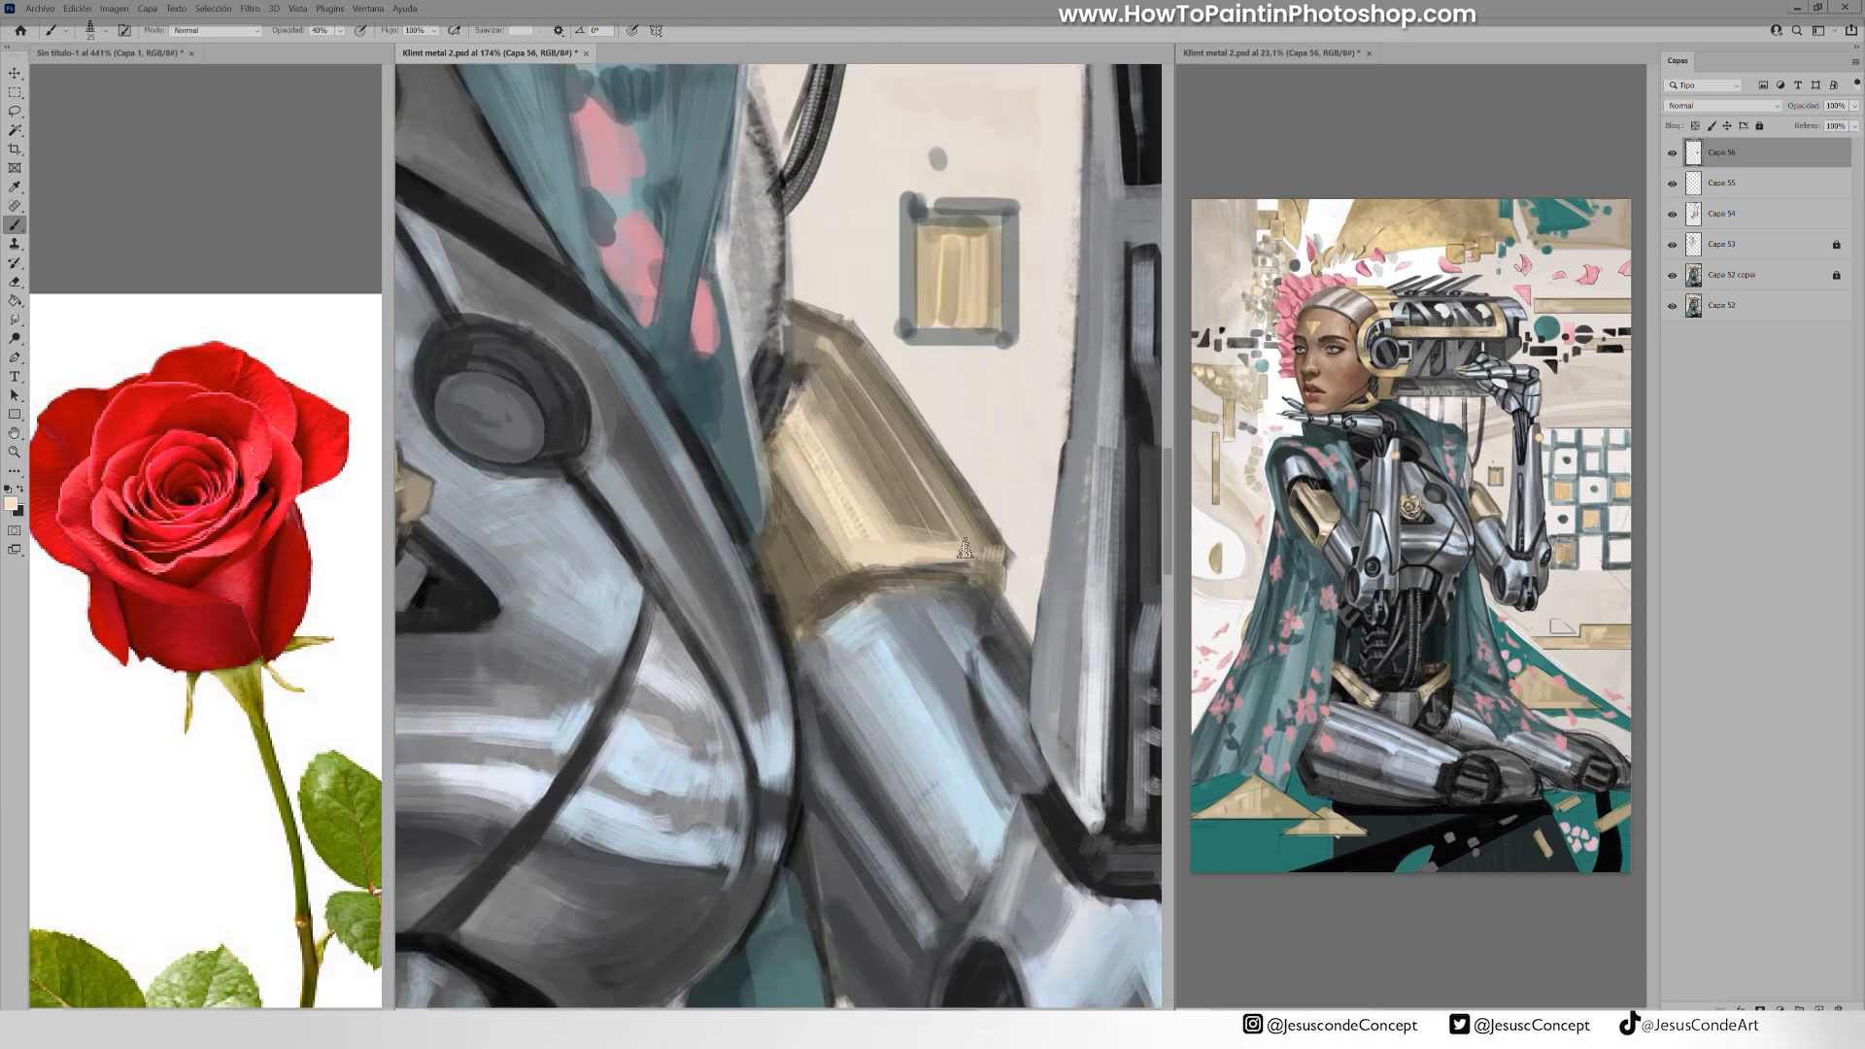
Brighten the borders and upper facet of the gold plate on the raised arm with pale gold strokes
{"action": "left_click_drag", "start_coordinate": [837, 529], "coordinate": [967, 554]}
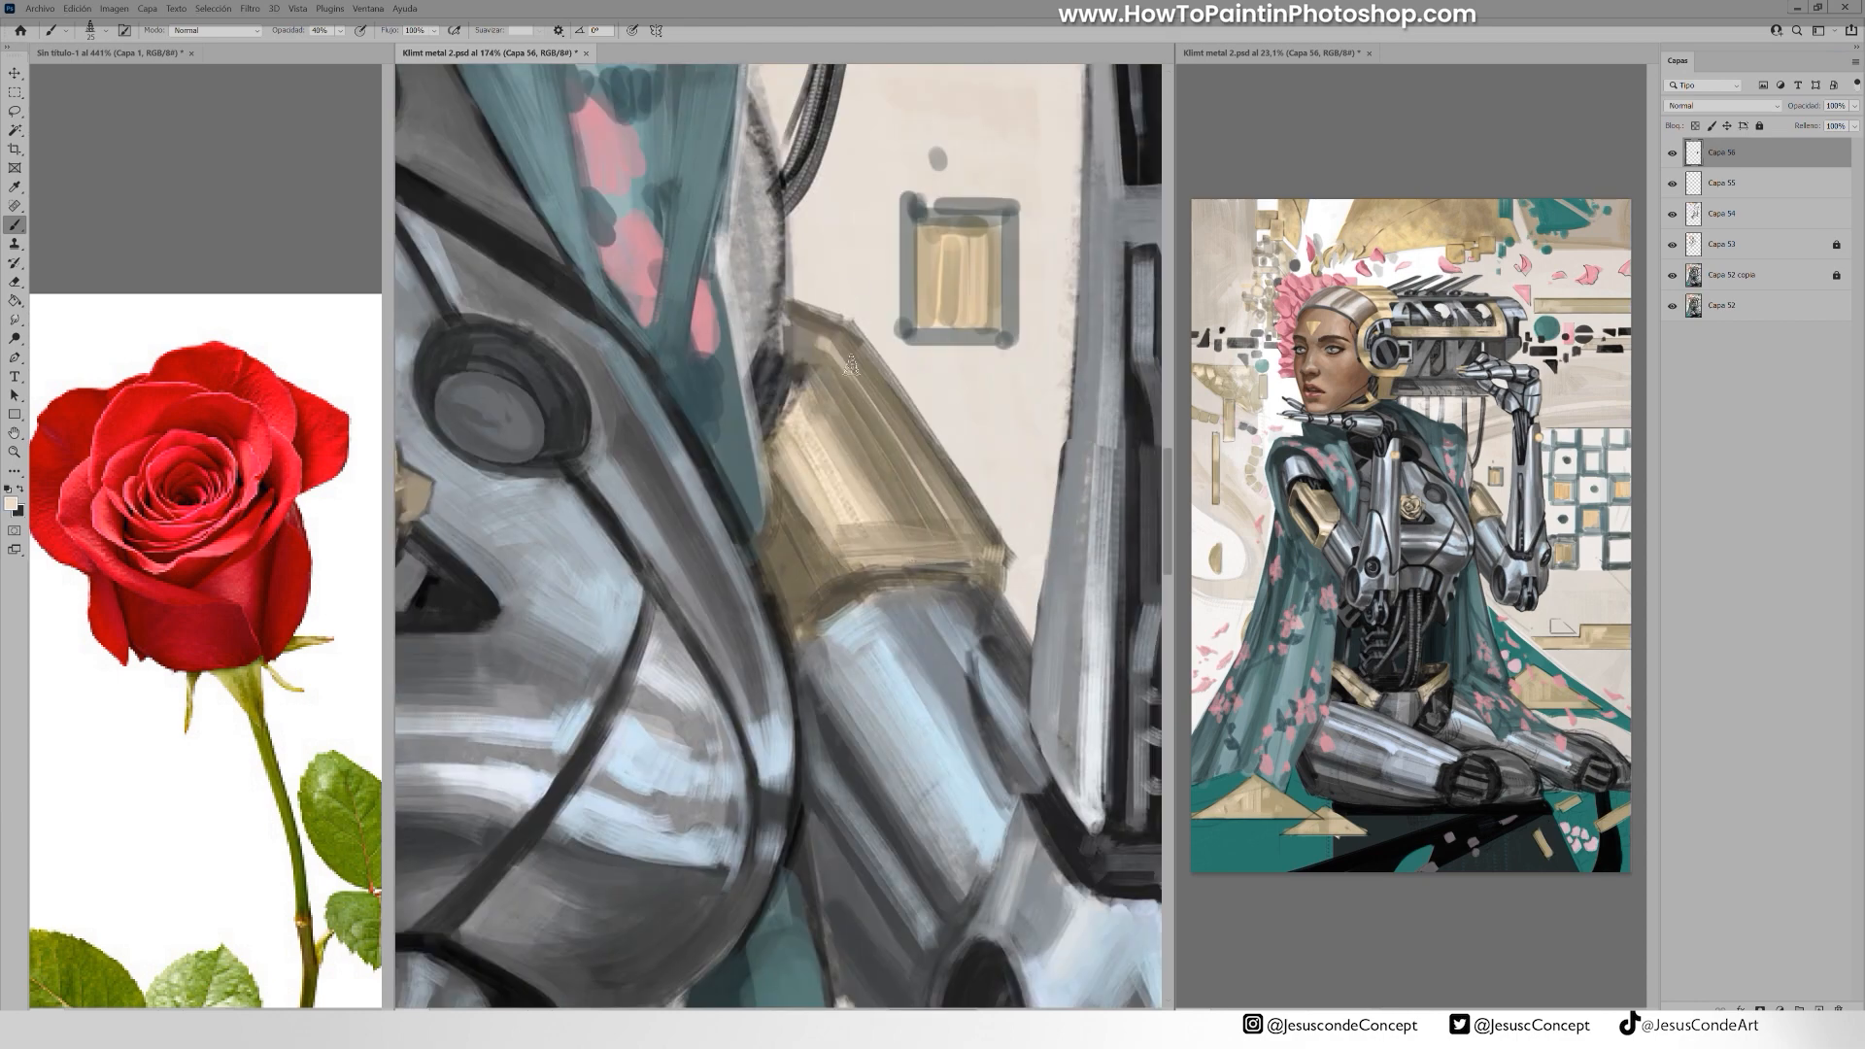
{"action": "mouse_move", "coordinate": [796, 326]}
{"action": "left_mouse_down"}
{"action": "mouse_move", "coordinate": [855, 413]}
{"action": "mouse_move", "coordinate": [828, 423]}
{"action": "mouse_move", "coordinate": [859, 425]}
{"action": "left_mouse_up"}
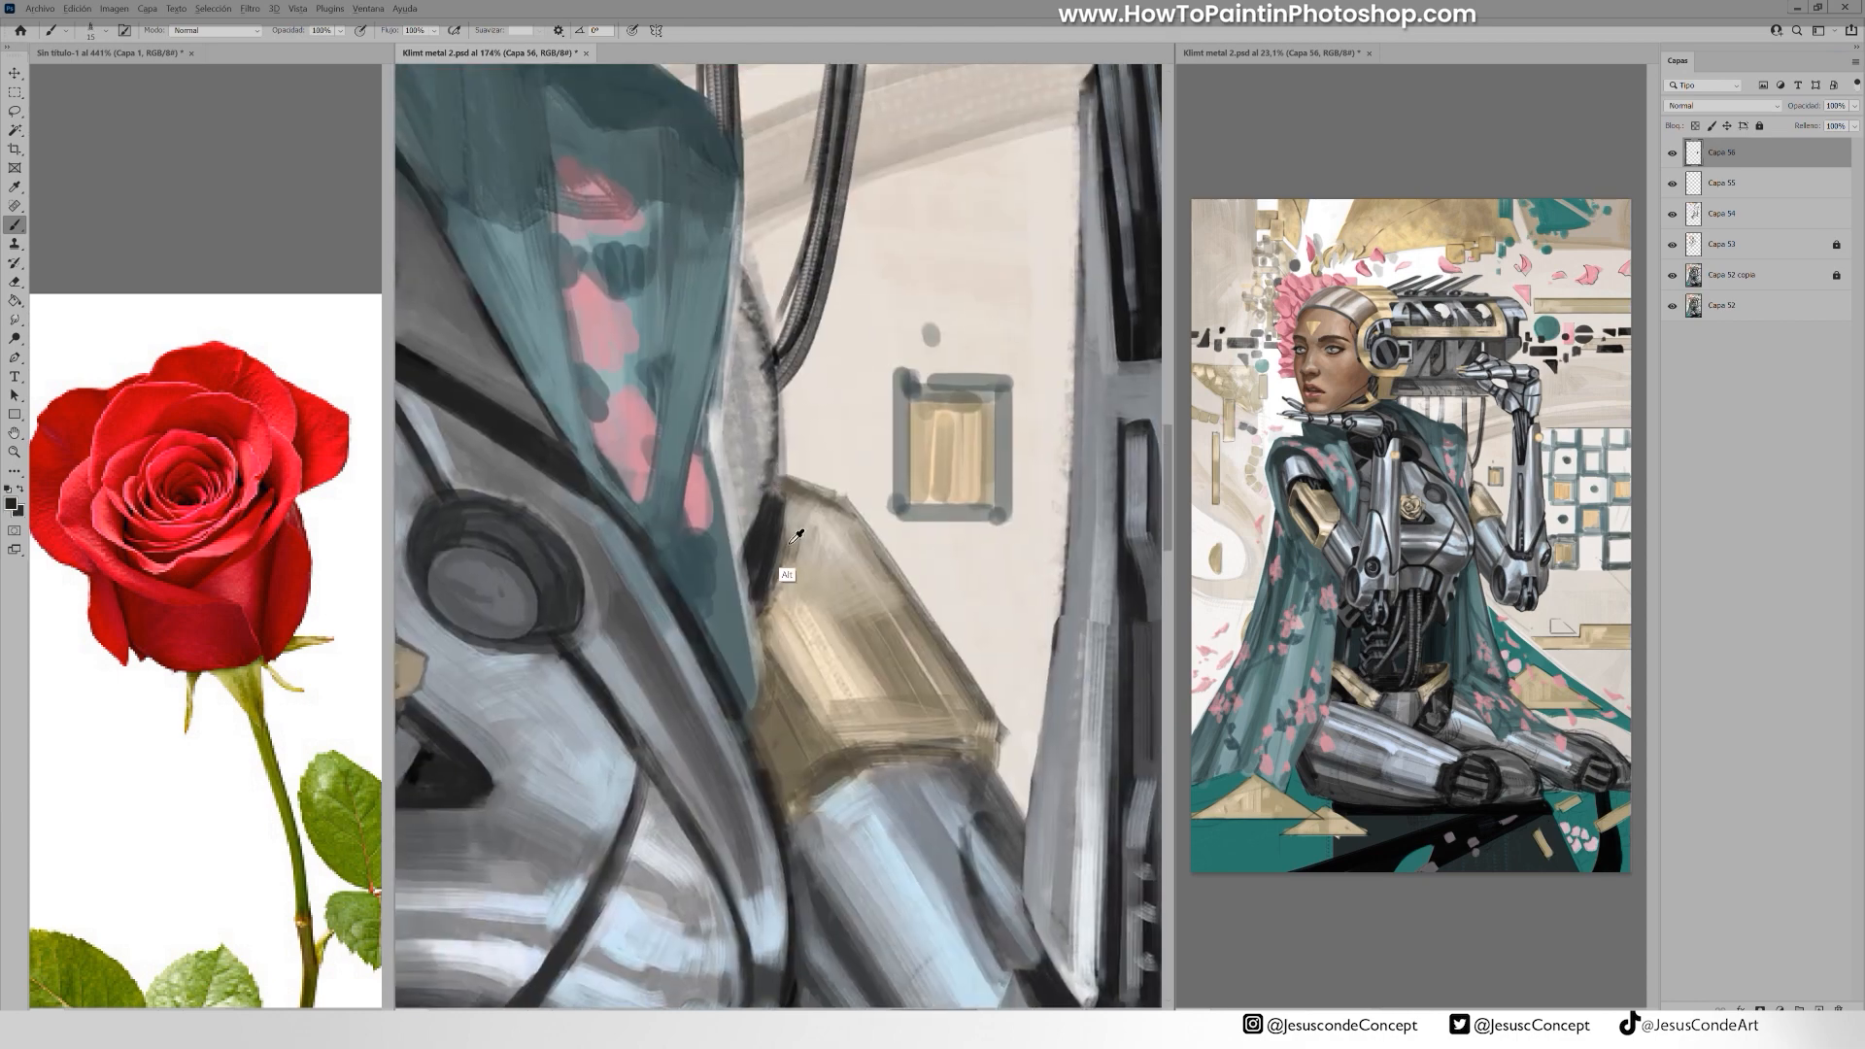
{"action": "left_click_drag", "start_coordinate": [773, 622], "coordinate": [835, 491]}
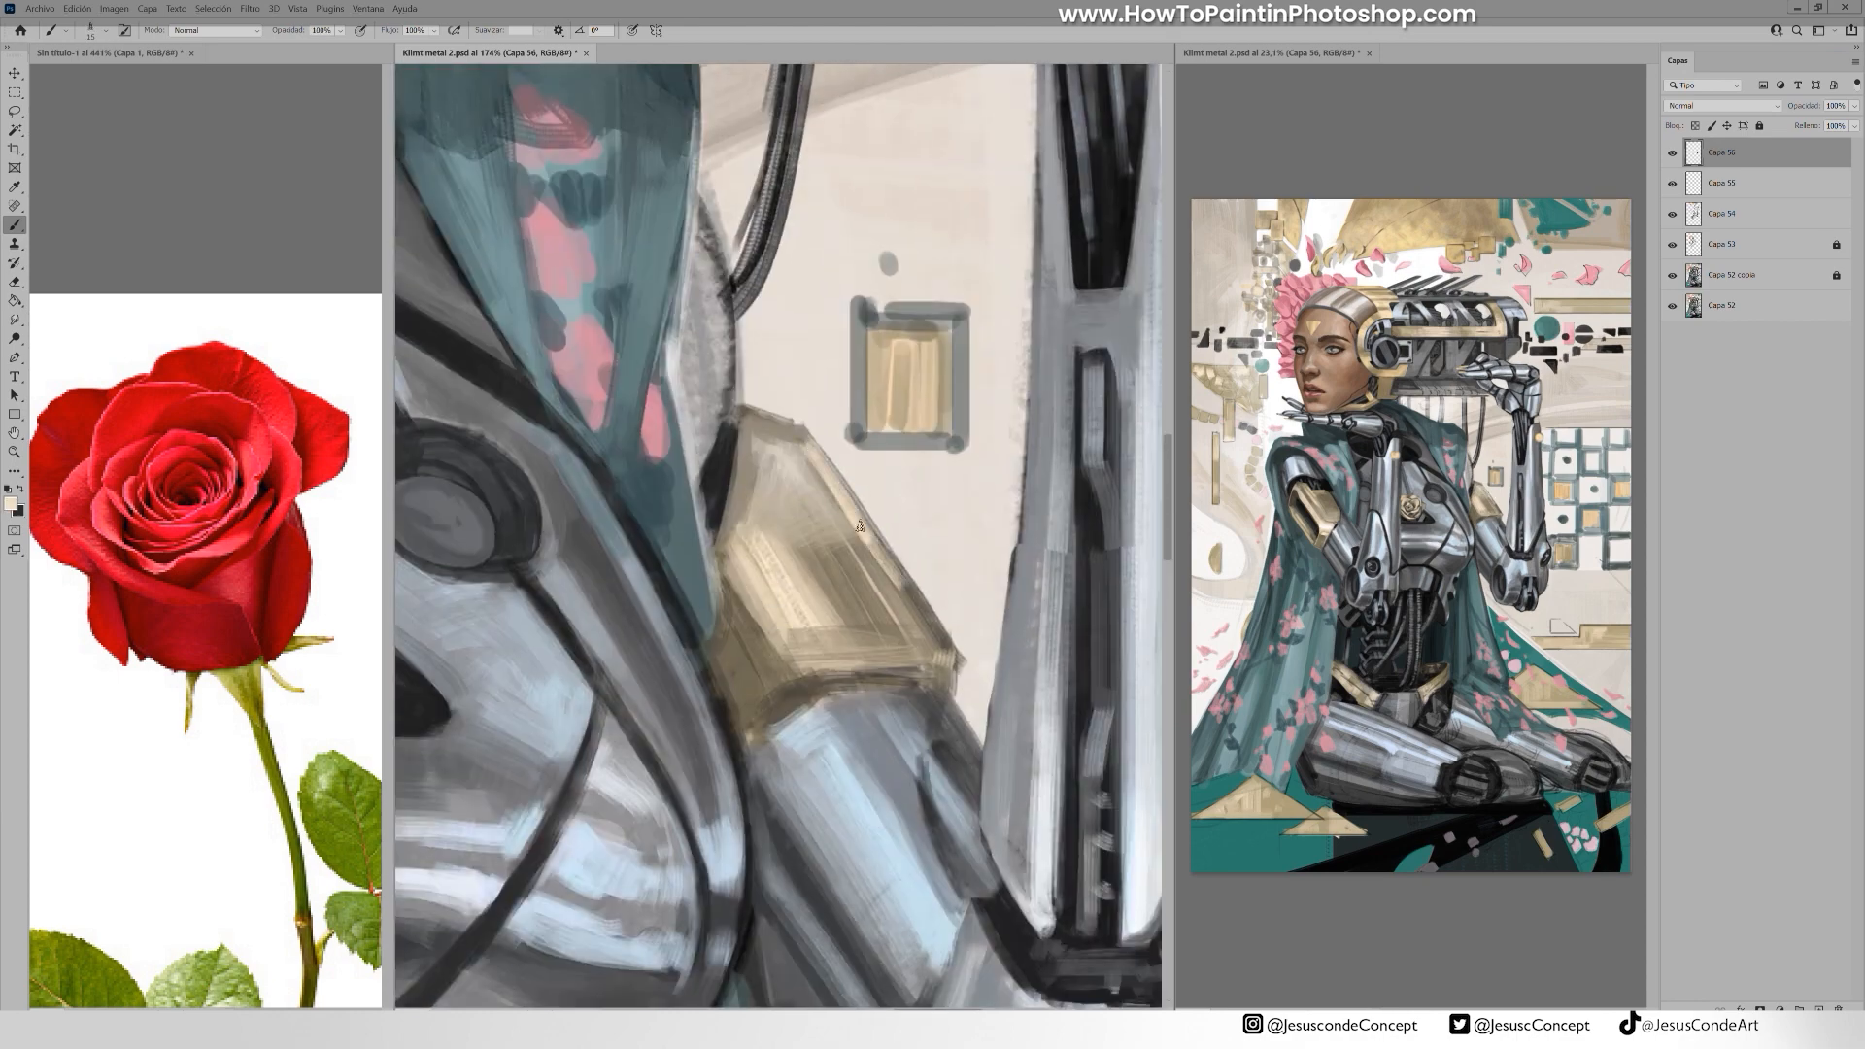
{"action": "left_click_drag", "start_coordinate": [846, 490], "coordinate": [945, 646]}
Repaint the small background rectangle with a cleaner gold center and a solid teal frame
{"action": "left_click", "coordinate": [925, 633], "text": "alt"}
{"action": "mouse_move", "coordinate": [890, 335]}
{"action": "left_mouse_down"}
{"action": "mouse_move", "coordinate": [889, 367]}
{"action": "mouse_move", "coordinate": [955, 437]}
{"action": "mouse_move", "coordinate": [861, 442]}
{"action": "left_mouse_up"}
{"action": "left_click", "coordinate": [865, 299], "text": "alt"}
{"action": "mouse_move", "coordinate": [858, 442]}
{"action": "left_mouse_down"}
{"action": "mouse_move", "coordinate": [856, 301]}
{"action": "mouse_move", "coordinate": [889, 272]}
{"action": "left_mouse_up"}
{"action": "left_click_drag", "start_coordinate": [859, 335], "coordinate": [856, 599]}
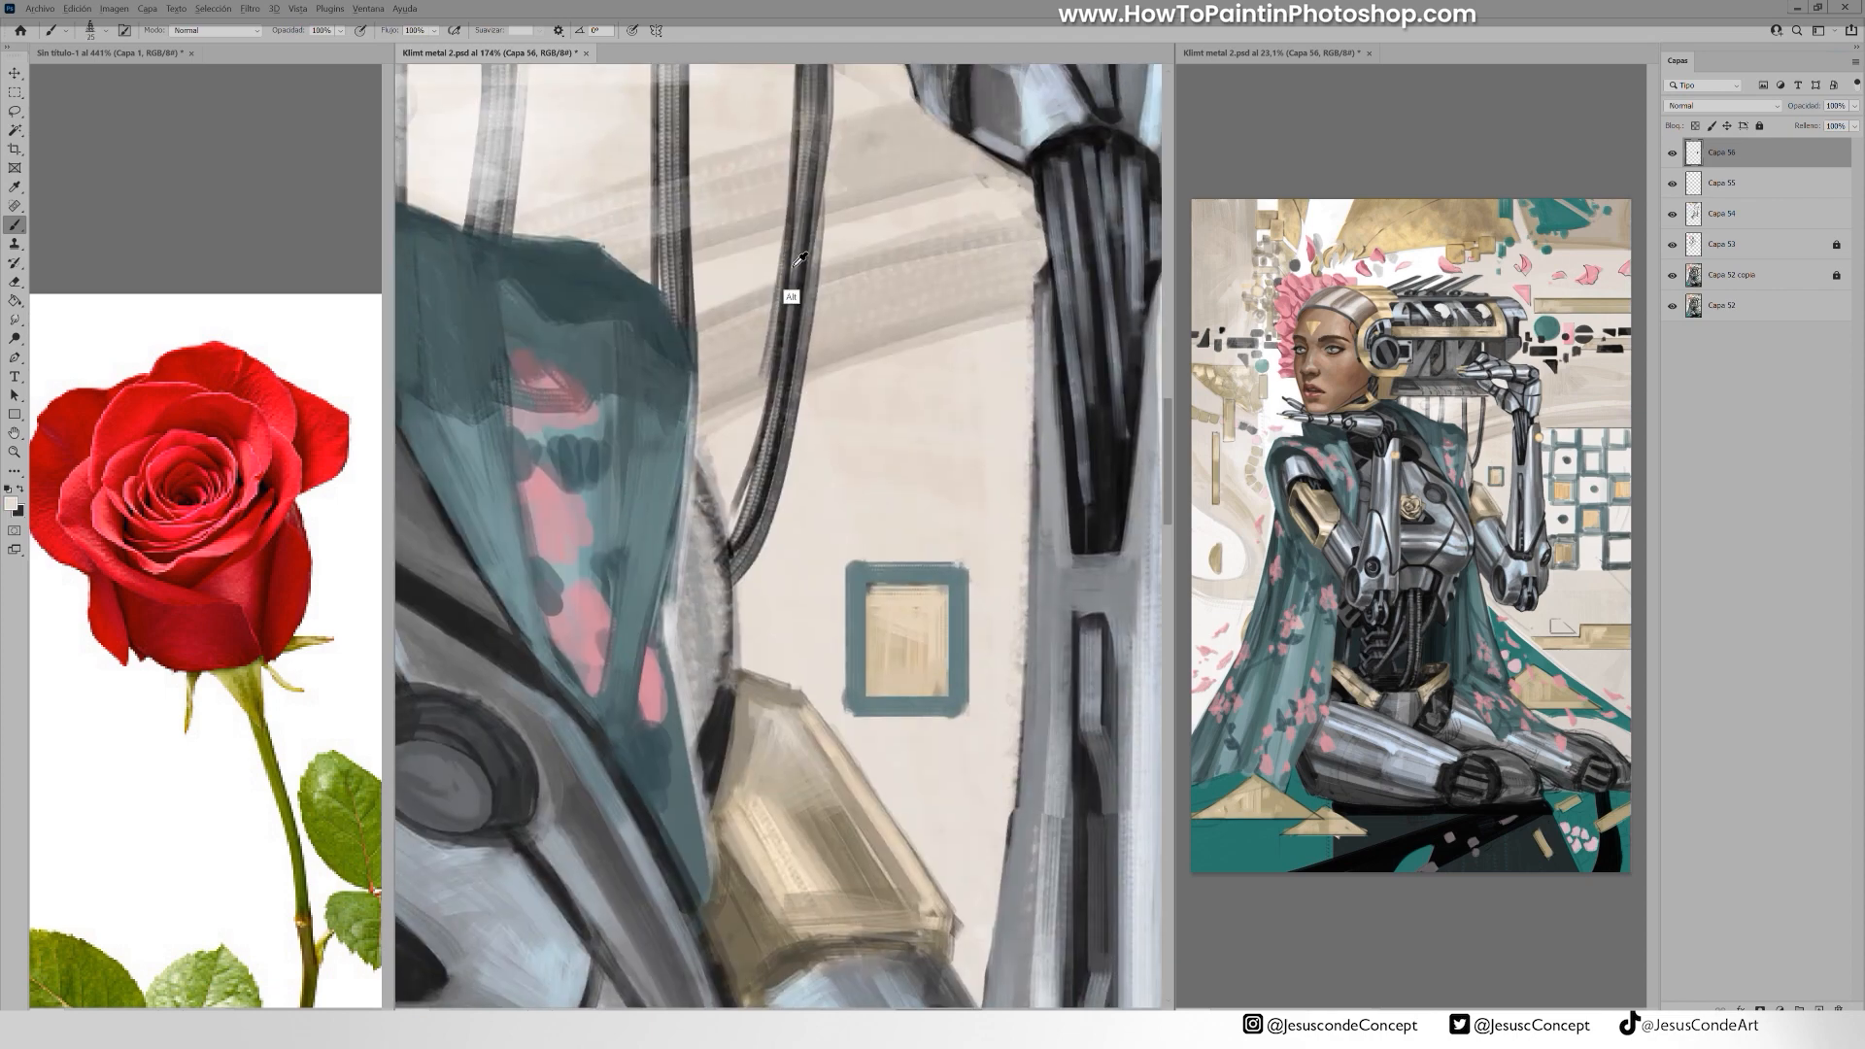
Repaint the hanging cable beside the cape with sampled black, blending its length at 40% opacity
{"action": "left_click", "coordinate": [793, 291], "text": "alt"}
{"action": "mouse_move", "coordinate": [793, 261]}
{"action": "left_mouse_down"}
{"action": "mouse_move", "coordinate": [785, 436]}
{"action": "mouse_move", "coordinate": [741, 523]}
{"action": "left_mouse_up"}
{"action": "left_click_drag", "start_coordinate": [811, 311], "coordinate": [750, 596]}
{"action": "mouse_move", "coordinate": [759, 338]}
{"action": "left_mouse_down"}
{"action": "mouse_move", "coordinate": [735, 540]}
{"action": "mouse_move", "coordinate": [799, 401]}
{"action": "left_mouse_up"}
{"action": "left_click_drag", "start_coordinate": [780, 345], "coordinate": [738, 540]}
{"action": "key", "text": "4"}
{"action": "mouse_move", "coordinate": [804, 282]}
{"action": "left_mouse_down"}
{"action": "mouse_move", "coordinate": [785, 543]}
{"action": "mouse_move", "coordinate": [729, 678]}
{"action": "left_mouse_up"}
{"action": "left_click_drag", "start_coordinate": [768, 622], "coordinate": [828, 456]}
{"action": "mouse_move", "coordinate": [766, 564]}
{"action": "left_mouse_down"}
{"action": "mouse_move", "coordinate": [721, 683]}
{"action": "mouse_move", "coordinate": [874, 499]}
{"action": "mouse_move", "coordinate": [857, 620]}
{"action": "left_mouse_up"}
Paint the gray metal piece between the cape and the cable and its black joint below at 70% opacity
{"action": "key", "text": "7"}
{"action": "left_click_drag", "start_coordinate": [898, 509], "coordinate": [851, 629]}
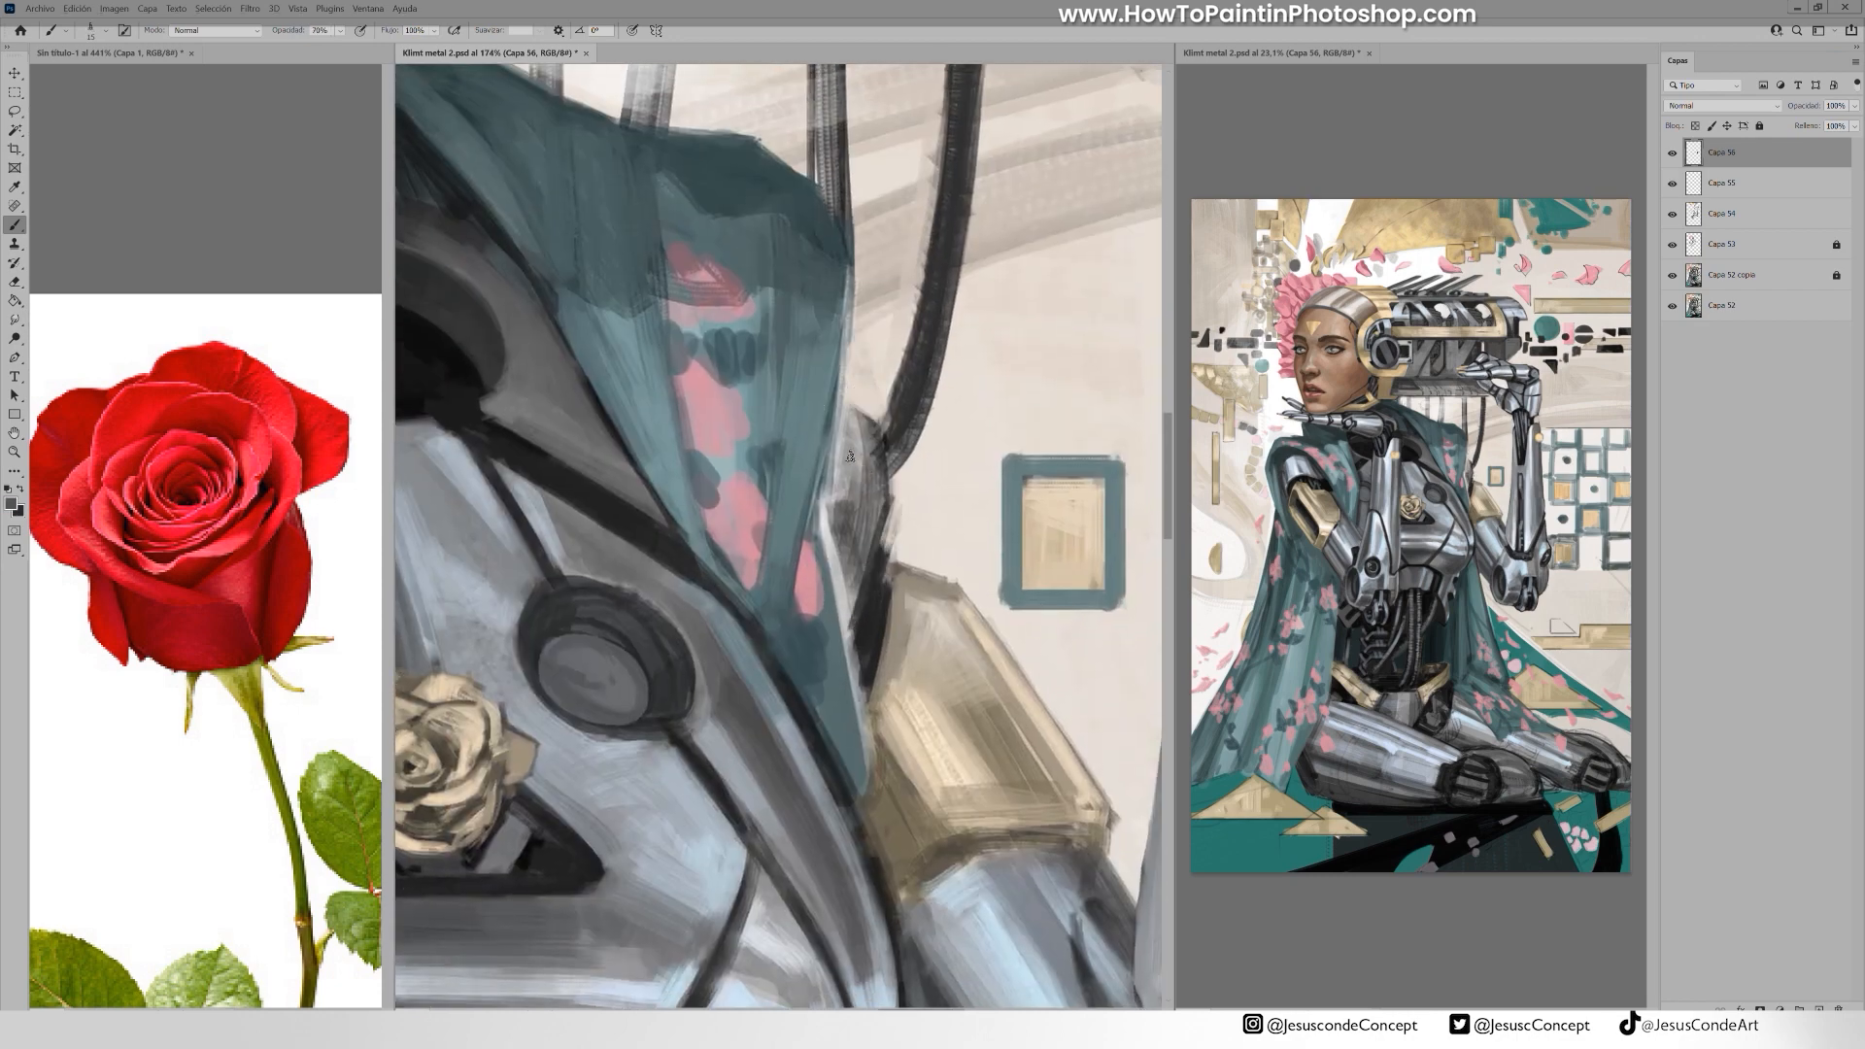
{"action": "key", "text": "bracketright"}
{"action": "key", "text": "bracketright"}
{"action": "left_click_drag", "start_coordinate": [849, 426], "coordinate": [830, 499]}
{"action": "left_click_drag", "start_coordinate": [861, 431], "coordinate": [845, 589]}
{"action": "left_click", "coordinate": [857, 505], "text": "alt"}
{"action": "mouse_move", "coordinate": [872, 482]}
{"action": "left_mouse_down"}
{"action": "mouse_move", "coordinate": [843, 543]}
{"action": "mouse_move", "coordinate": [843, 612]}
{"action": "left_mouse_up"}
{"action": "mouse_move", "coordinate": [870, 459]}
{"action": "left_mouse_down"}
{"action": "mouse_move", "coordinate": [833, 484]}
{"action": "mouse_move", "coordinate": [906, 504]}
{"action": "left_mouse_up"}
{"action": "left_click", "coordinate": [864, 656], "text": "alt"}
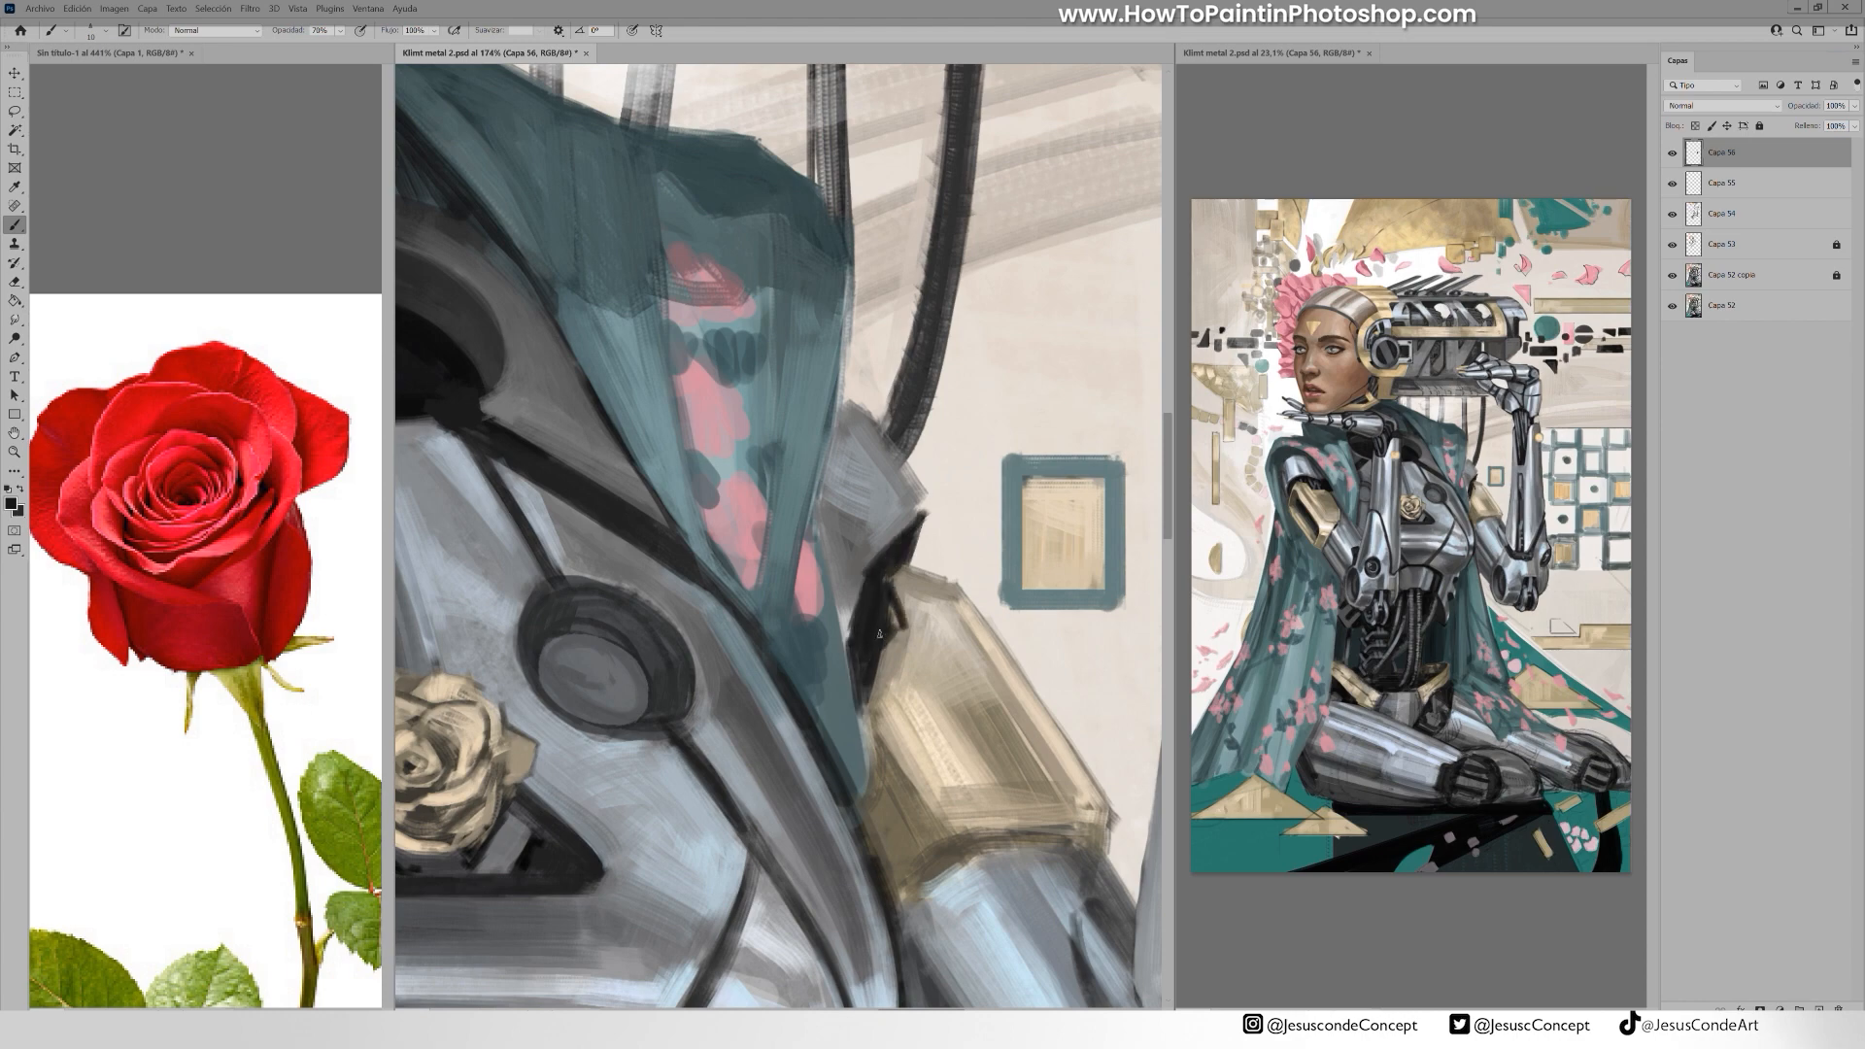
{"action": "left_click_drag", "start_coordinate": [829, 716], "coordinate": [780, 561]}
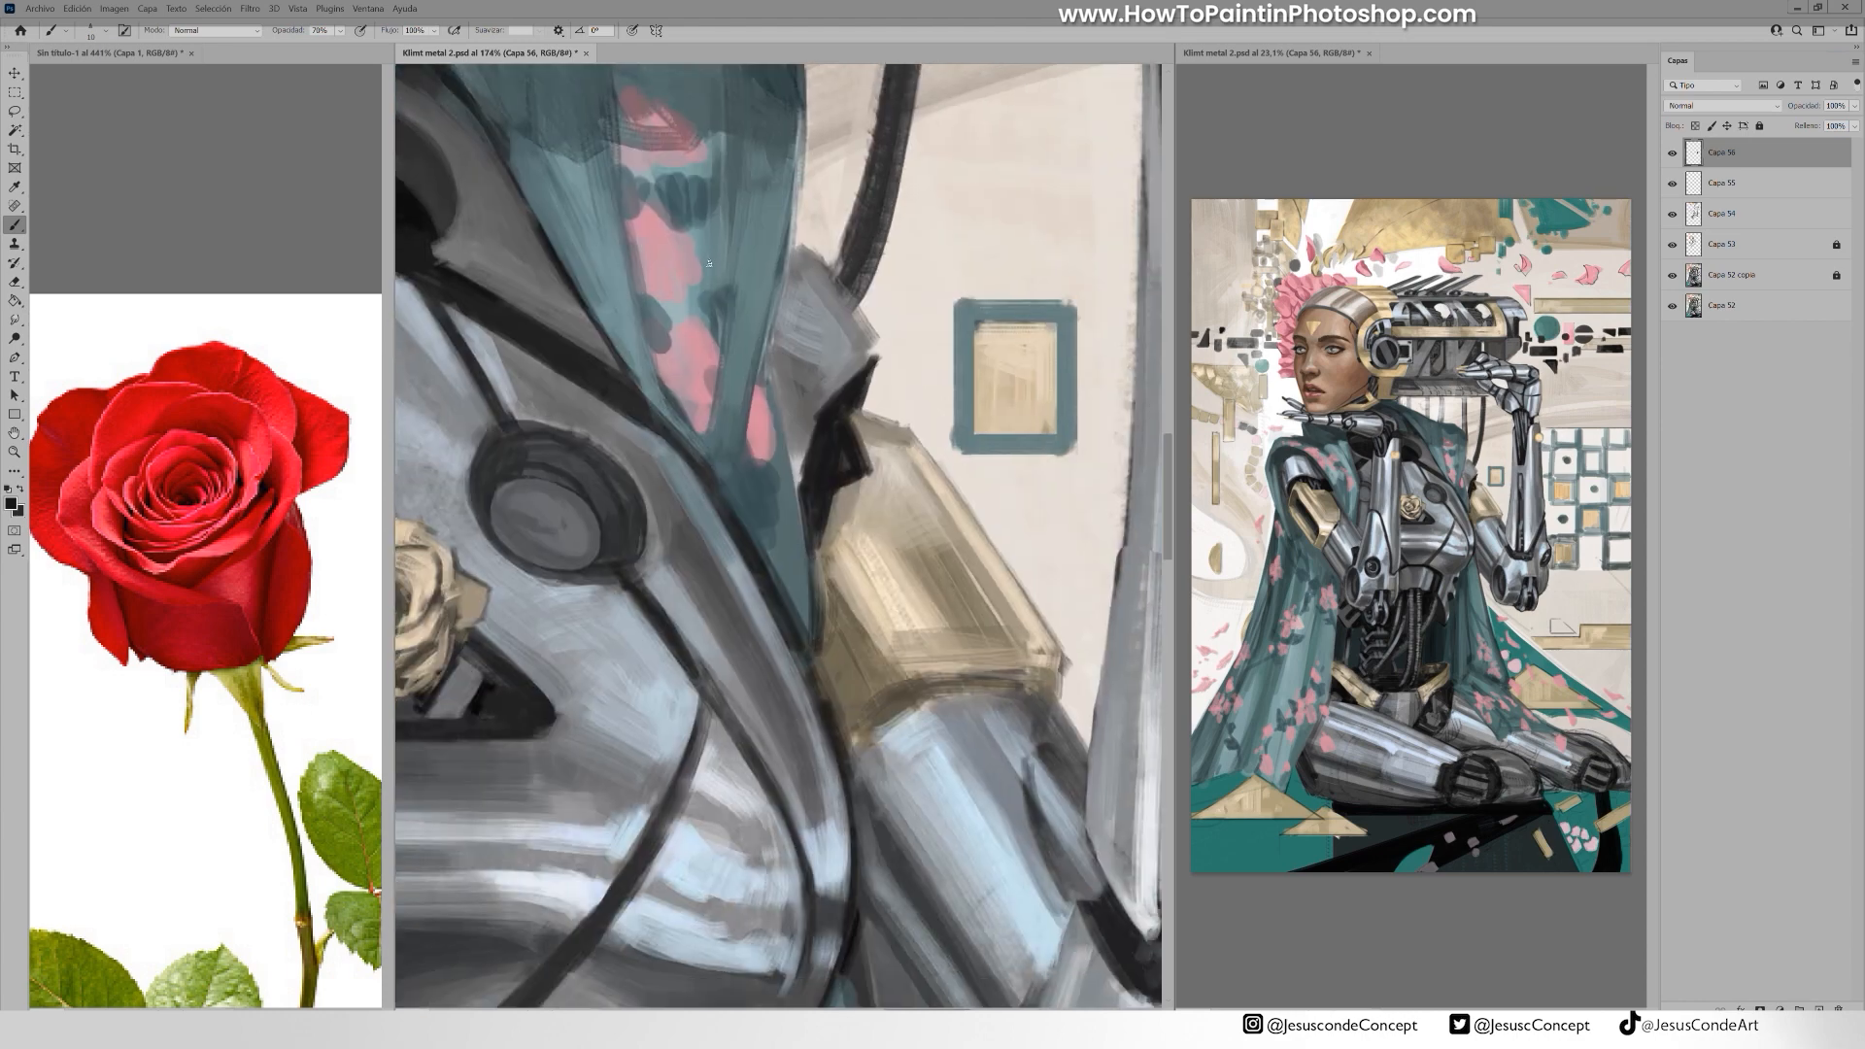
Darken the folds at the cape's edge around the pink petals with sampled dark teal at 90% opacity
{"action": "mouse_move", "coordinate": [730, 417]}
{"action": "left_mouse_down"}
{"action": "mouse_move", "coordinate": [743, 565]}
{"action": "mouse_move", "coordinate": [819, 805]}
{"action": "left_mouse_up"}
{"action": "left_click", "coordinate": [777, 636], "text": "alt"}
{"action": "key", "text": "9"}
{"action": "key", "text": "]"}
{"action": "left_click_drag", "start_coordinate": [744, 554], "coordinate": [772, 719]}
{"action": "left_click_drag", "start_coordinate": [696, 350], "coordinate": [743, 576]}
{"action": "left_click_drag", "start_coordinate": [742, 319], "coordinate": [804, 607]}
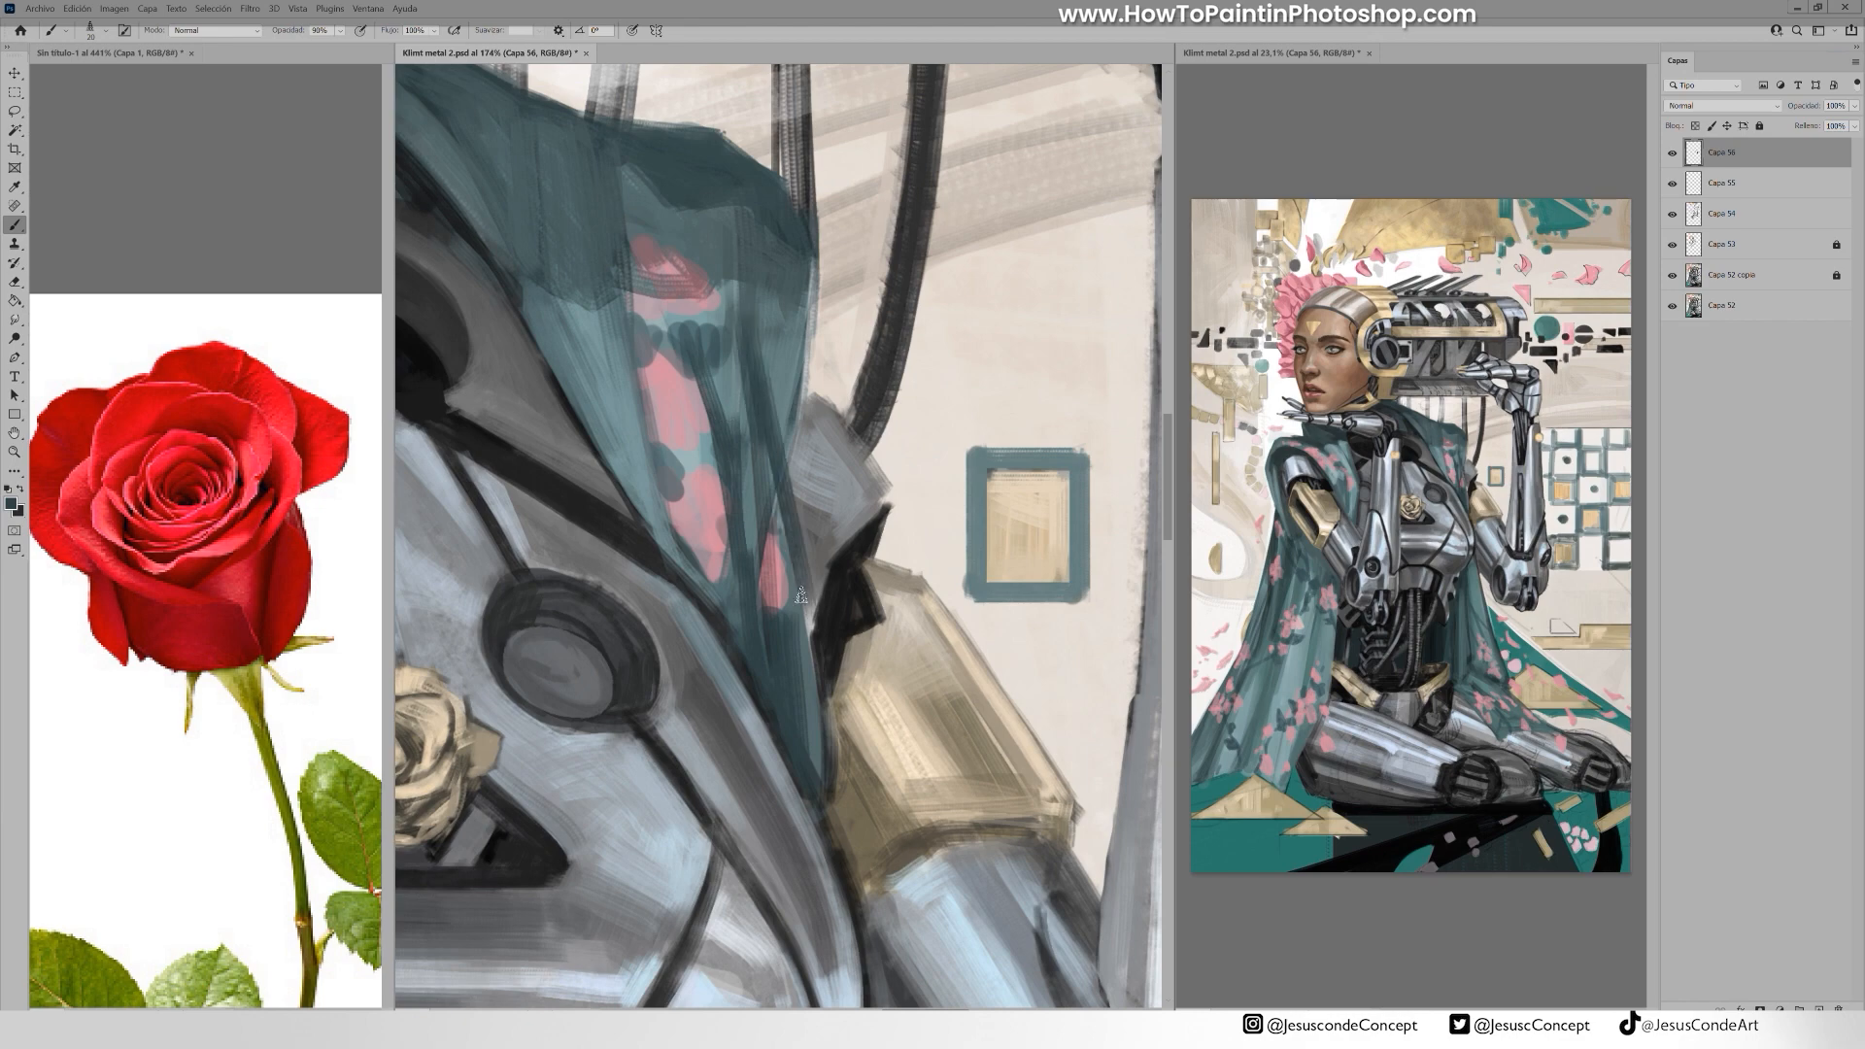
Repaint the long folds running down to the cape's narrow lower tip with sampled teal and a larger brush at 90% opacity
{"action": "left_click_drag", "start_coordinate": [777, 454], "coordinate": [842, 853]}
{"action": "left_click", "coordinate": [622, 432], "text": "alt"}
{"action": "mouse_move", "coordinate": [619, 422]}
{"action": "left_mouse_down"}
{"action": "mouse_move", "coordinate": [737, 583]}
{"action": "mouse_move", "coordinate": [794, 767]}
{"action": "left_mouse_up"}
{"action": "key", "text": "]"}
{"action": "left_click_drag", "start_coordinate": [762, 631], "coordinate": [821, 804]}
{"action": "left_click_drag", "start_coordinate": [794, 659], "coordinate": [819, 800]}
Blend sampled teal into the vertical fold between the pink petals and the cape's outer edge, and merge the top two layers into Capa 54
{"action": "left_click_drag", "start_coordinate": [776, 367], "coordinate": [770, 547]}
{"action": "left_click", "coordinate": [753, 517], "text": "alt"}
{"action": "left_click_drag", "start_coordinate": [774, 476], "coordinate": [777, 569]}
{"action": "left_click_drag", "start_coordinate": [789, 466], "coordinate": [785, 571]}
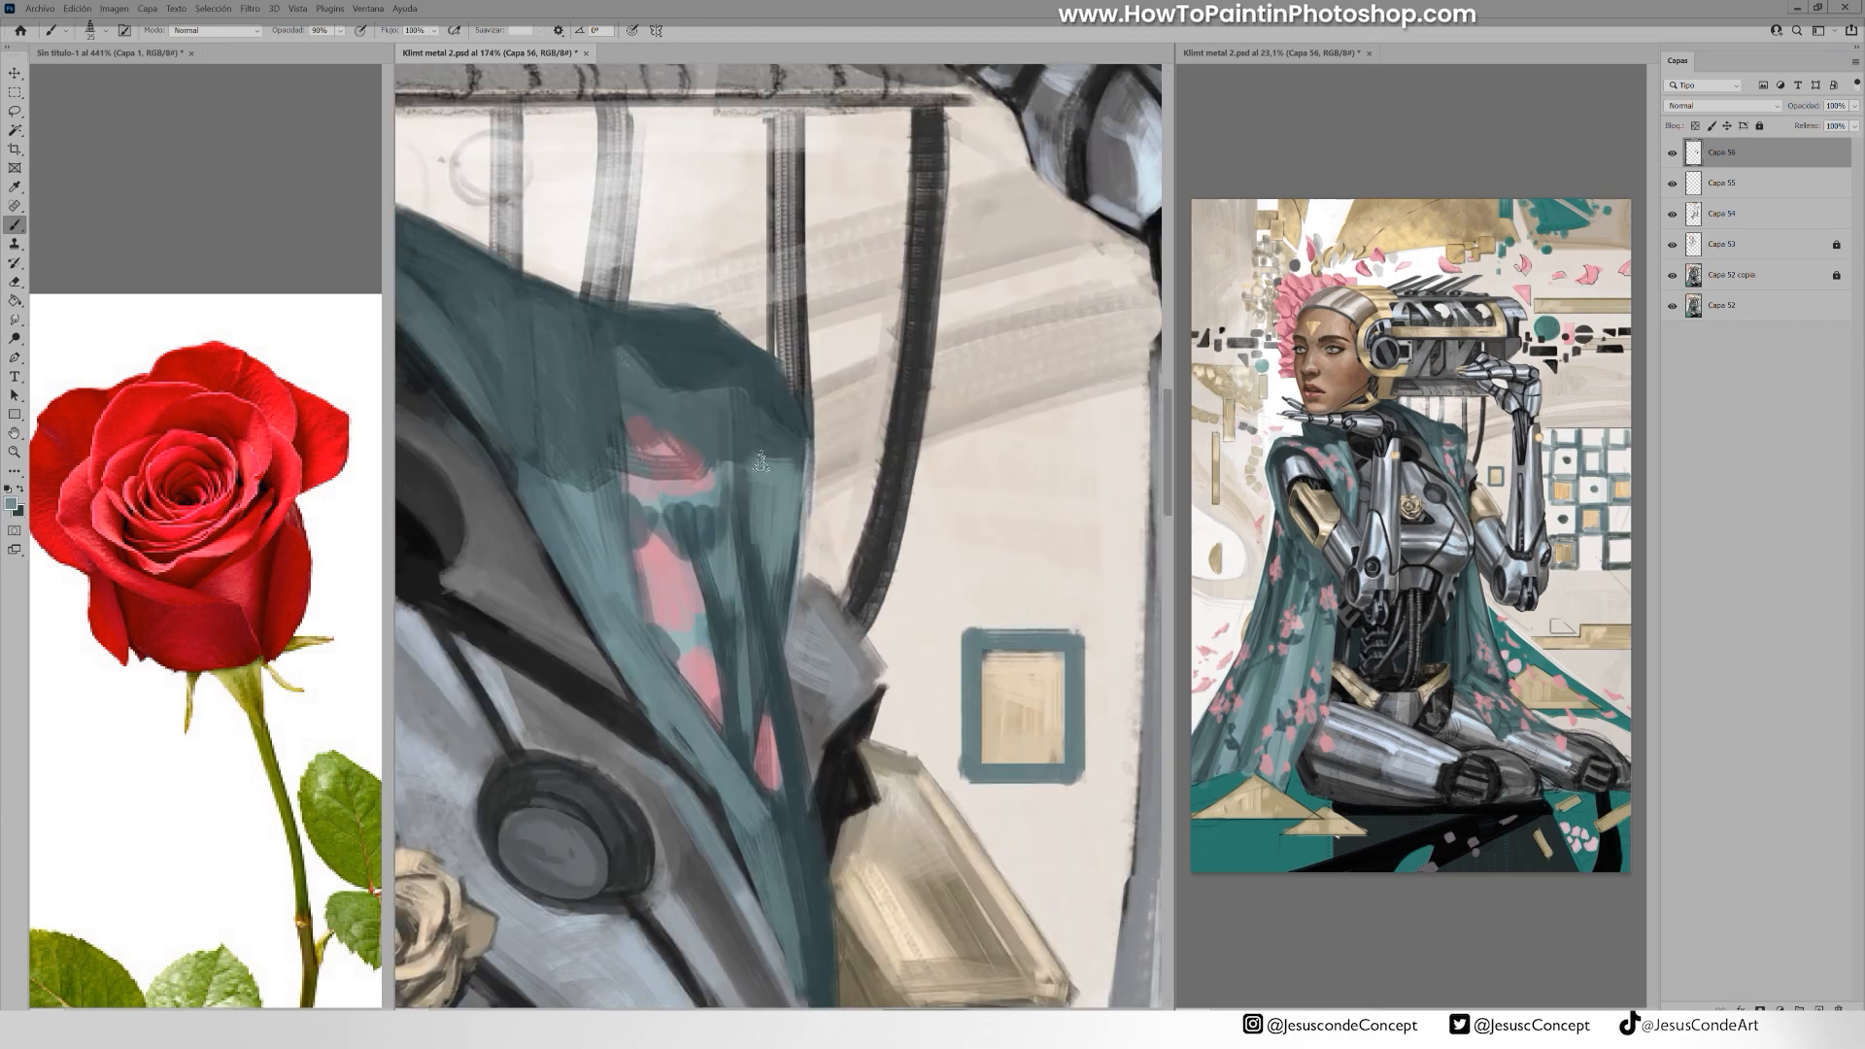
{"action": "key", "text": "ctrl+e"}
{"action": "key", "text": "ctrl+e"}
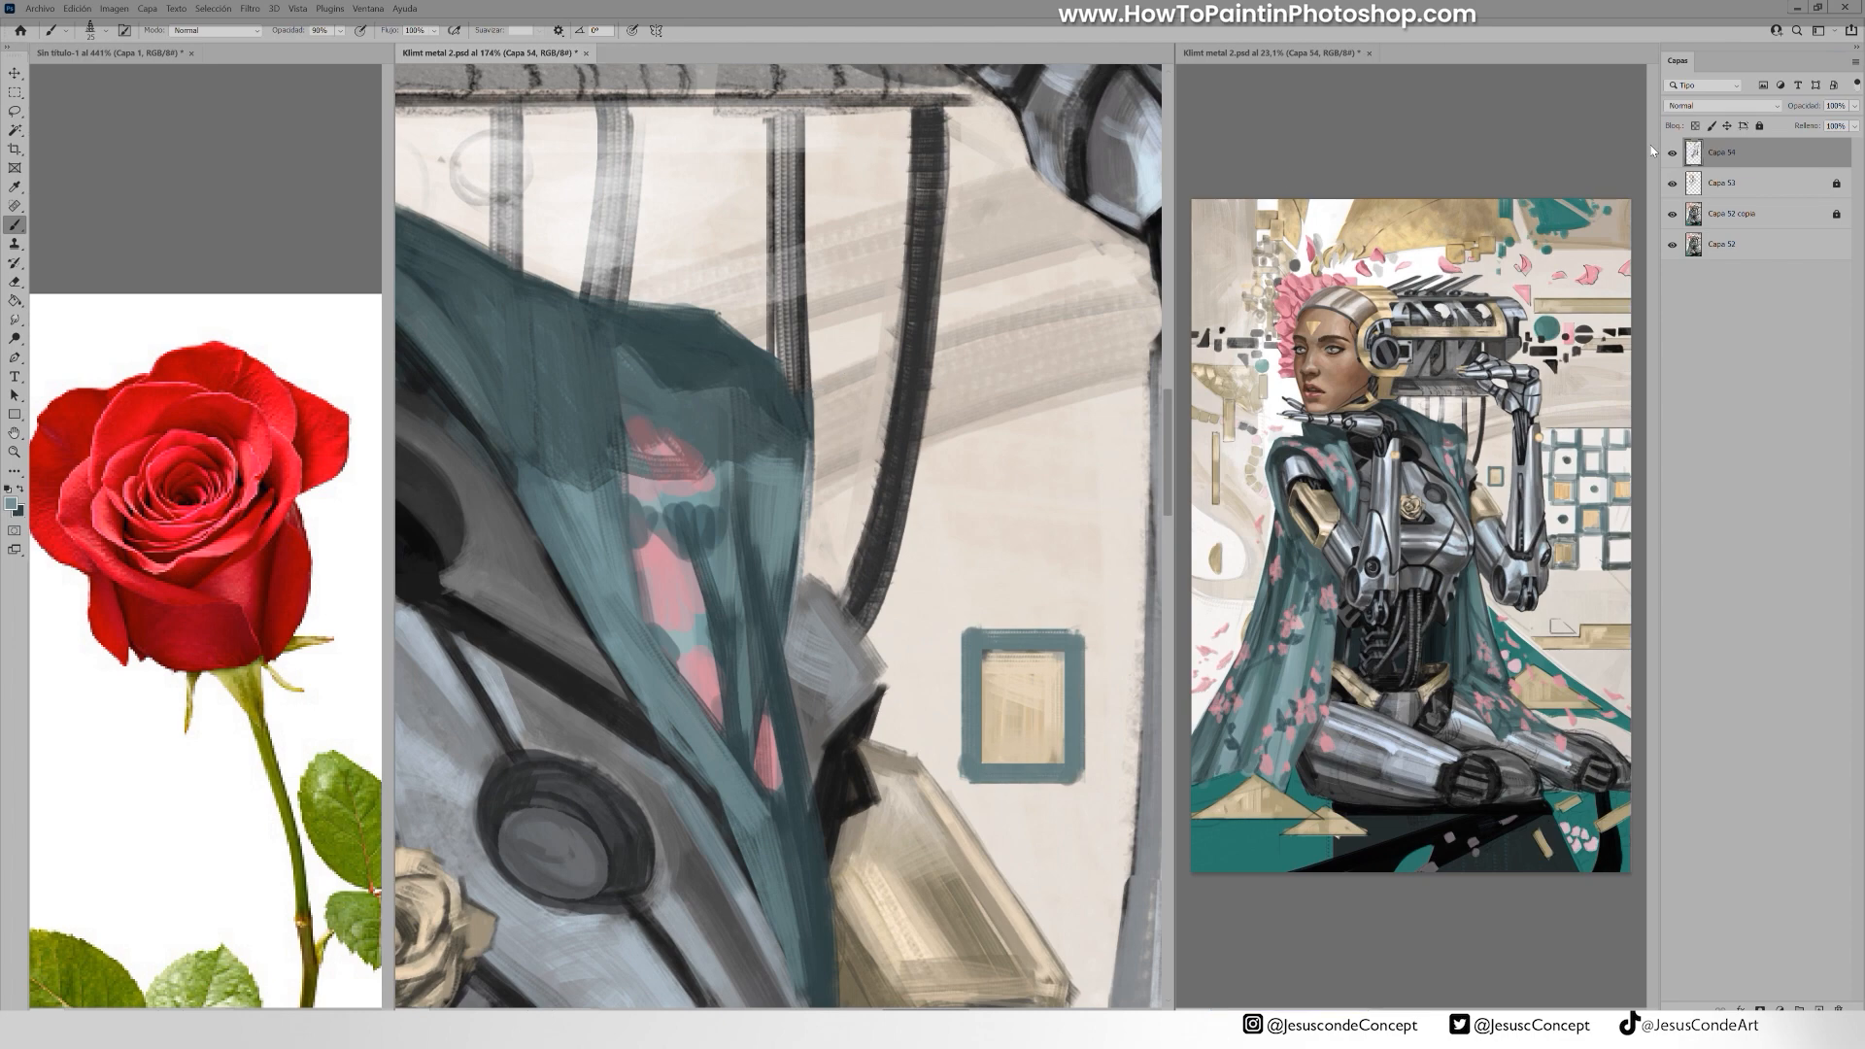
Refine the outer edge of the raised hand's metal wrist plate with a sampled dark tone and a smaller brush
{"action": "mouse_move", "coordinate": [919, 337]}
{"action": "left_mouse_down"}
{"action": "mouse_move", "coordinate": [737, 362]}
{"action": "mouse_move", "coordinate": [500, 433]}
{"action": "left_mouse_up"}
{"action": "left_click", "coordinate": [936, 446], "text": "alt"}
{"action": "left_click_drag", "start_coordinate": [936, 446], "coordinate": [925, 594]}
{"action": "key", "text": "["}
{"action": "key", "text": "["}
{"action": "left_click_drag", "start_coordinate": [876, 276], "coordinate": [885, 335]}
{"action": "left_click_drag", "start_coordinate": [919, 240], "coordinate": [904, 461]}
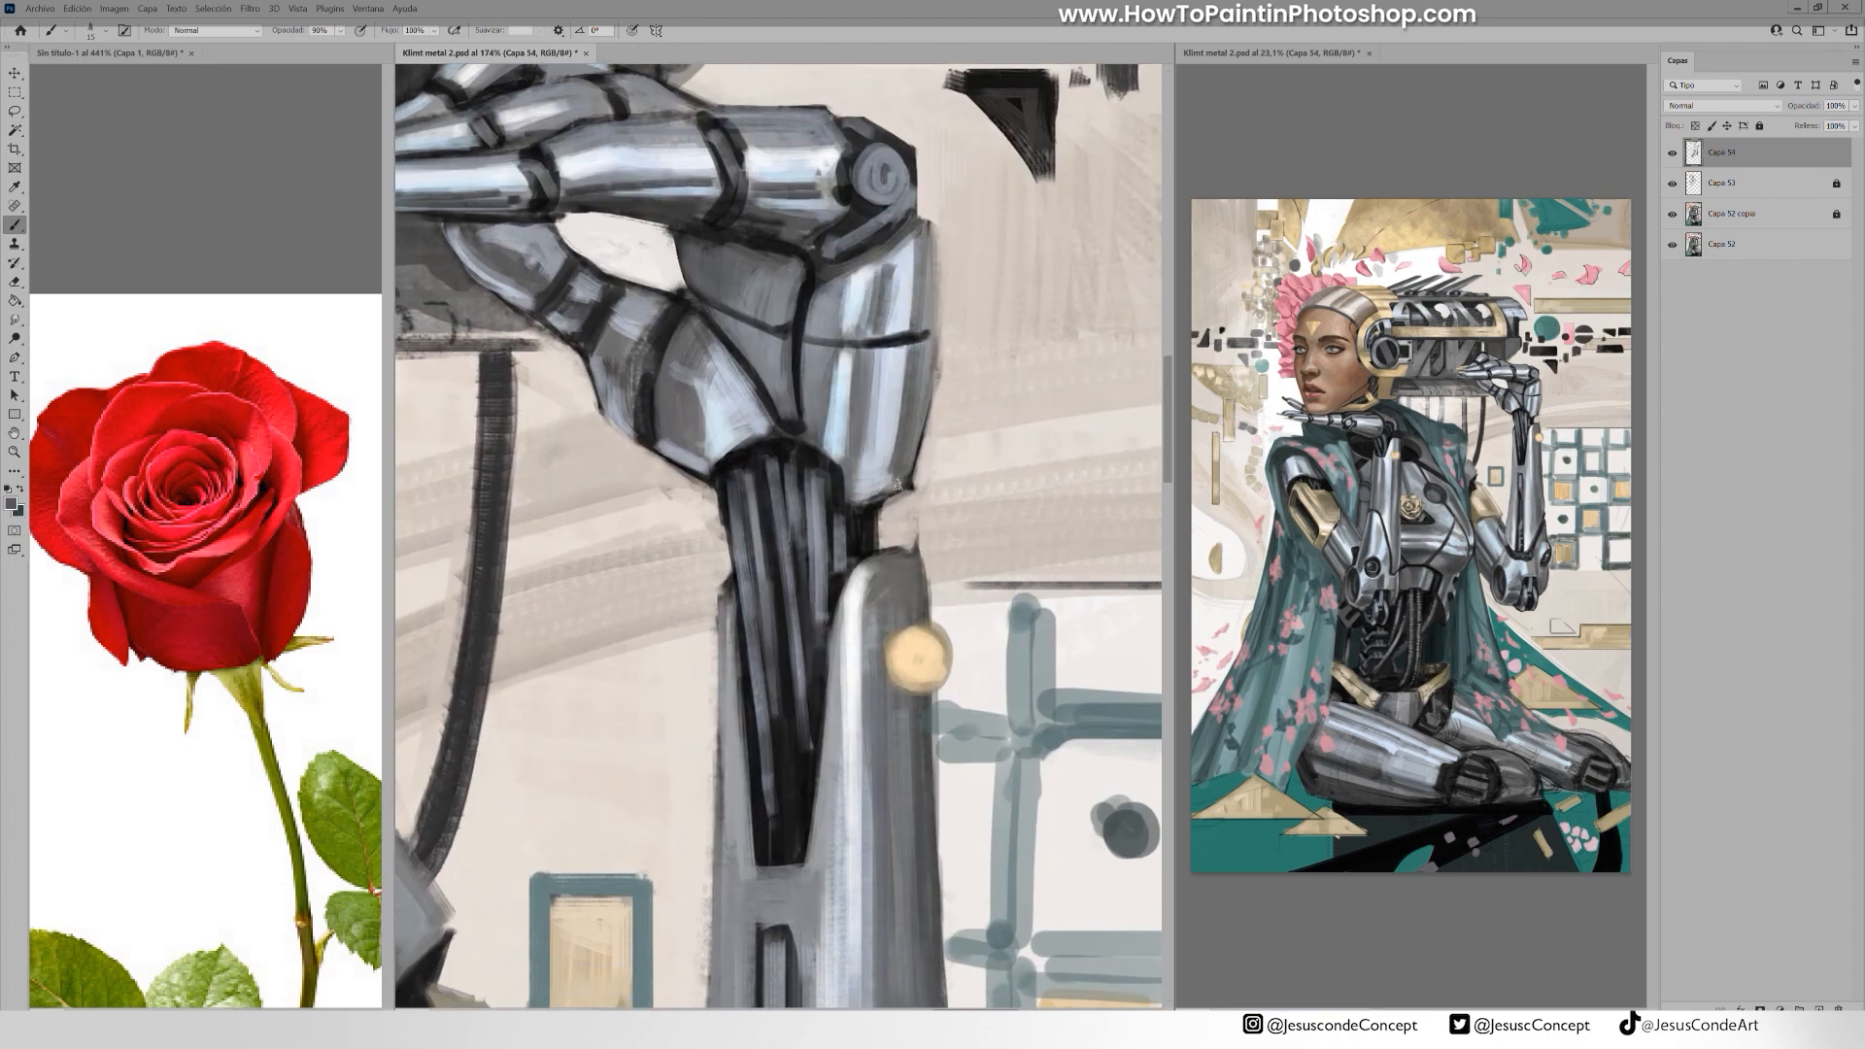
{"action": "left_click_drag", "start_coordinate": [933, 221], "coordinate": [919, 457]}
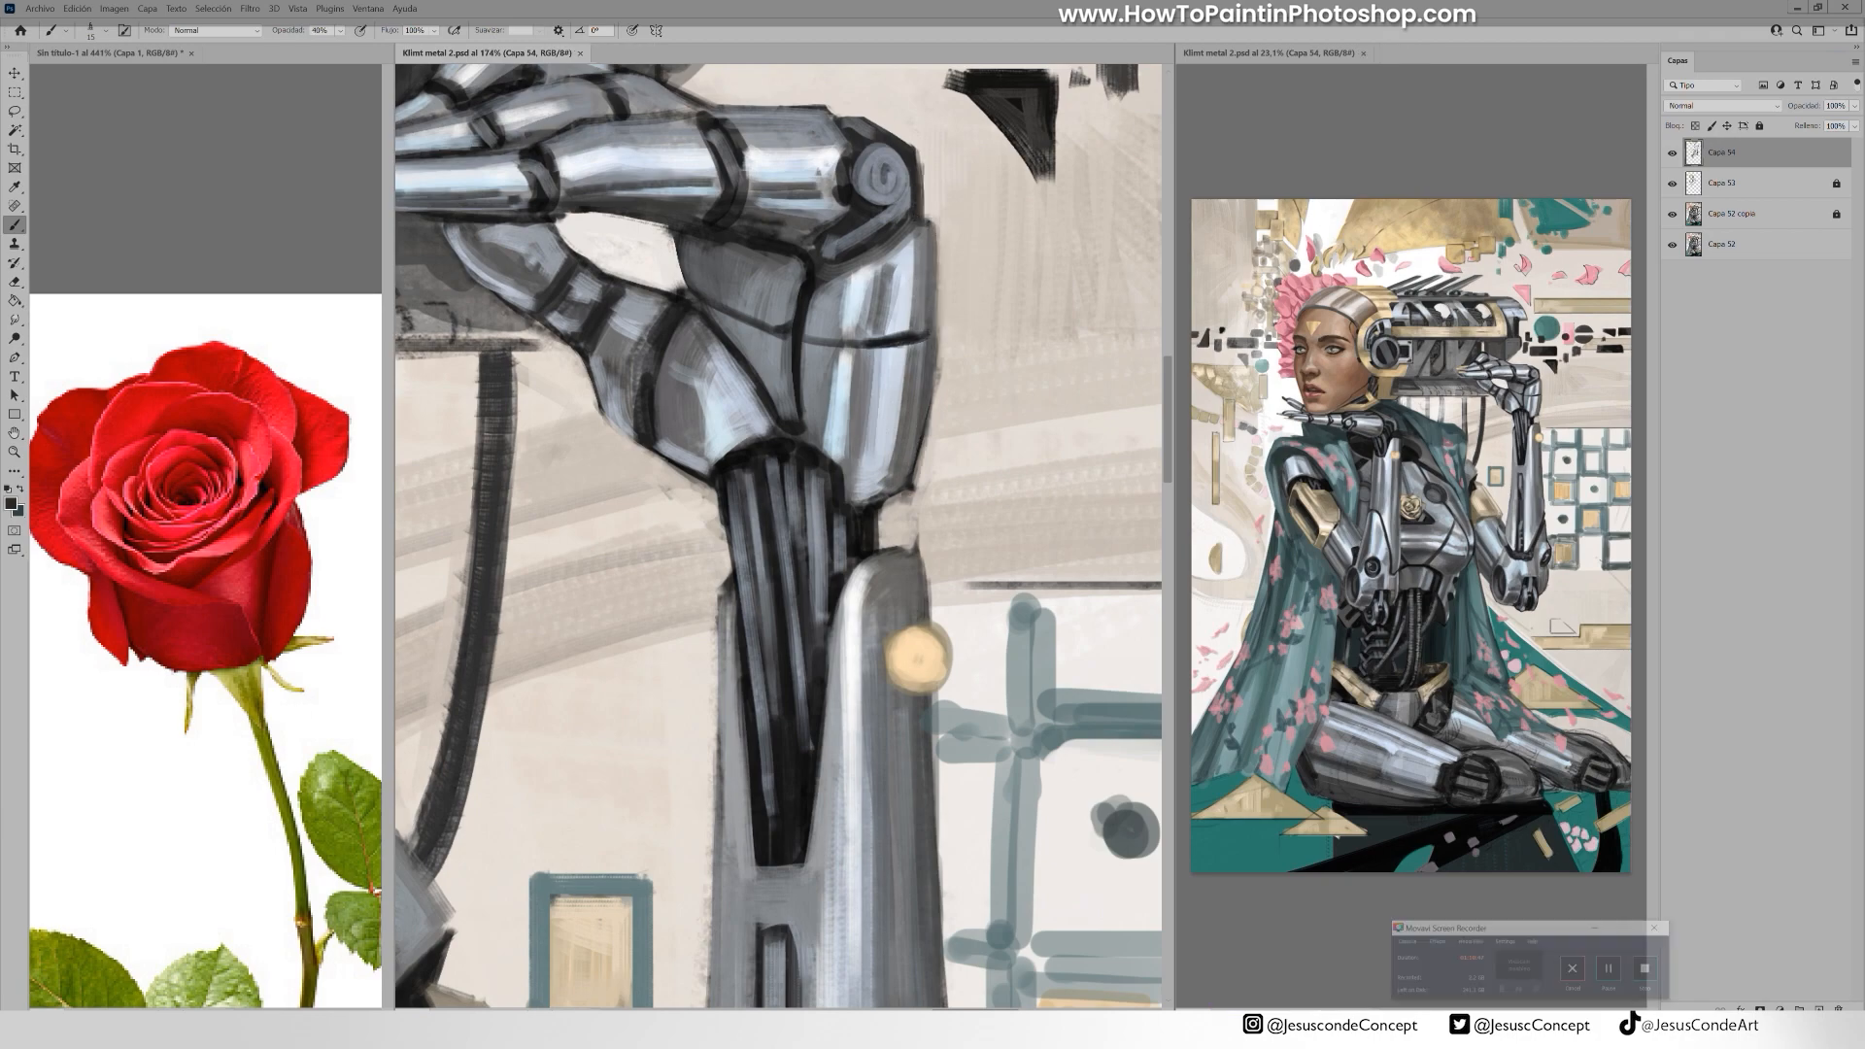